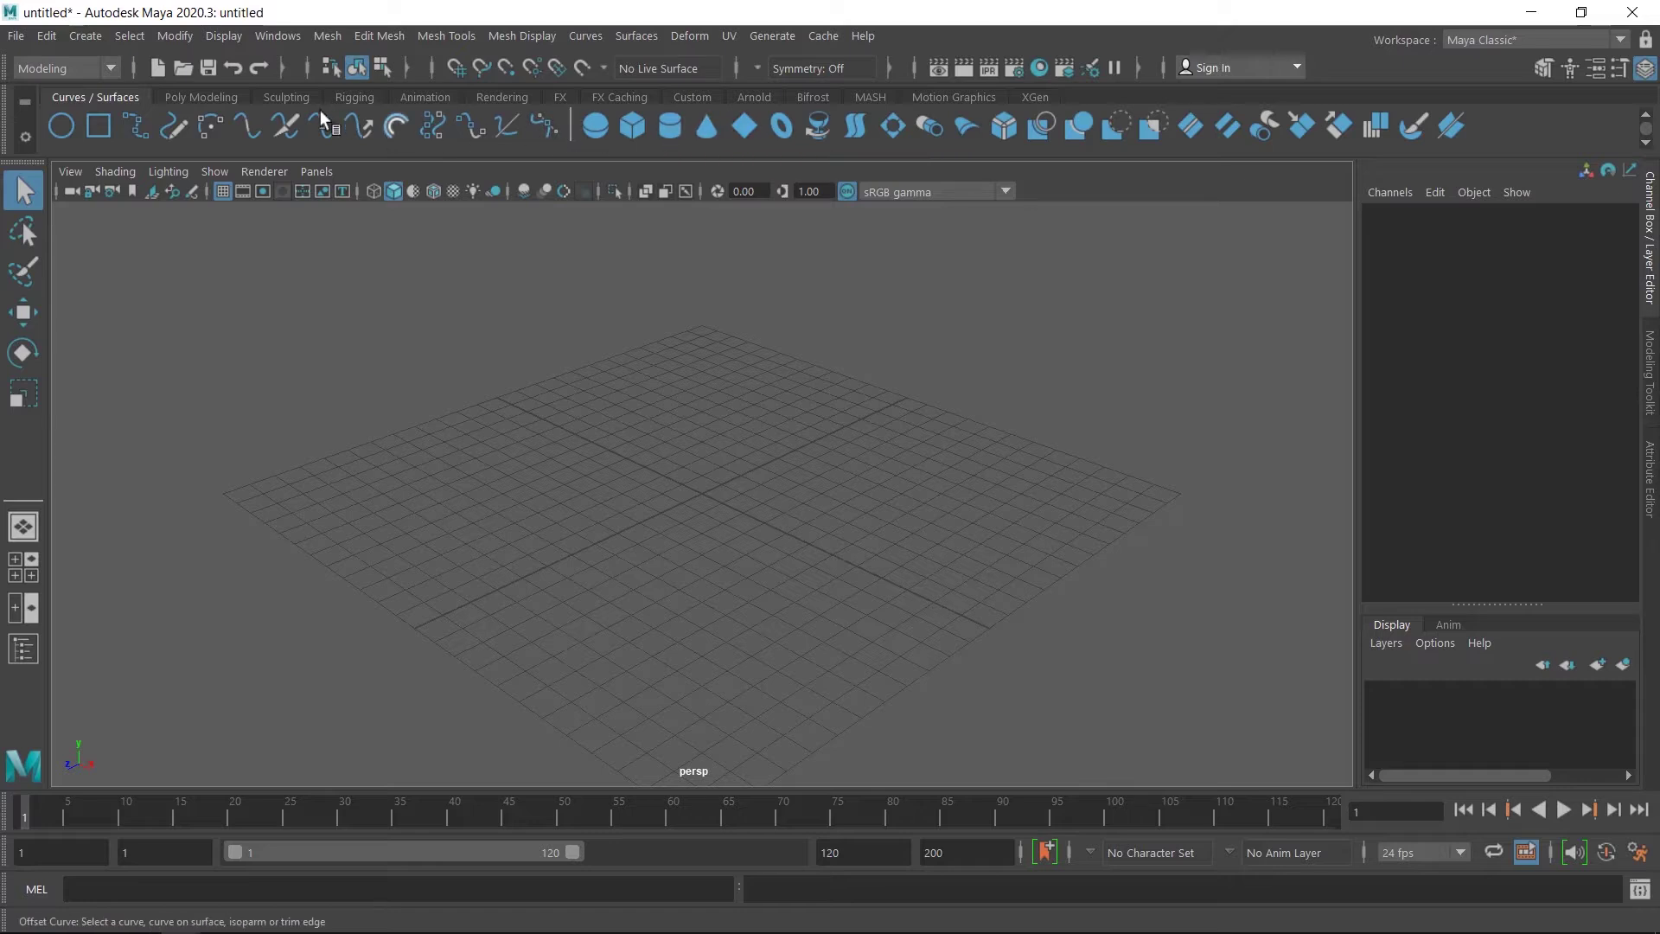
# - Detach the list of NURBS primitives as a floating window and place it over the viewport beside the grid
pyautogui.click(85, 40)
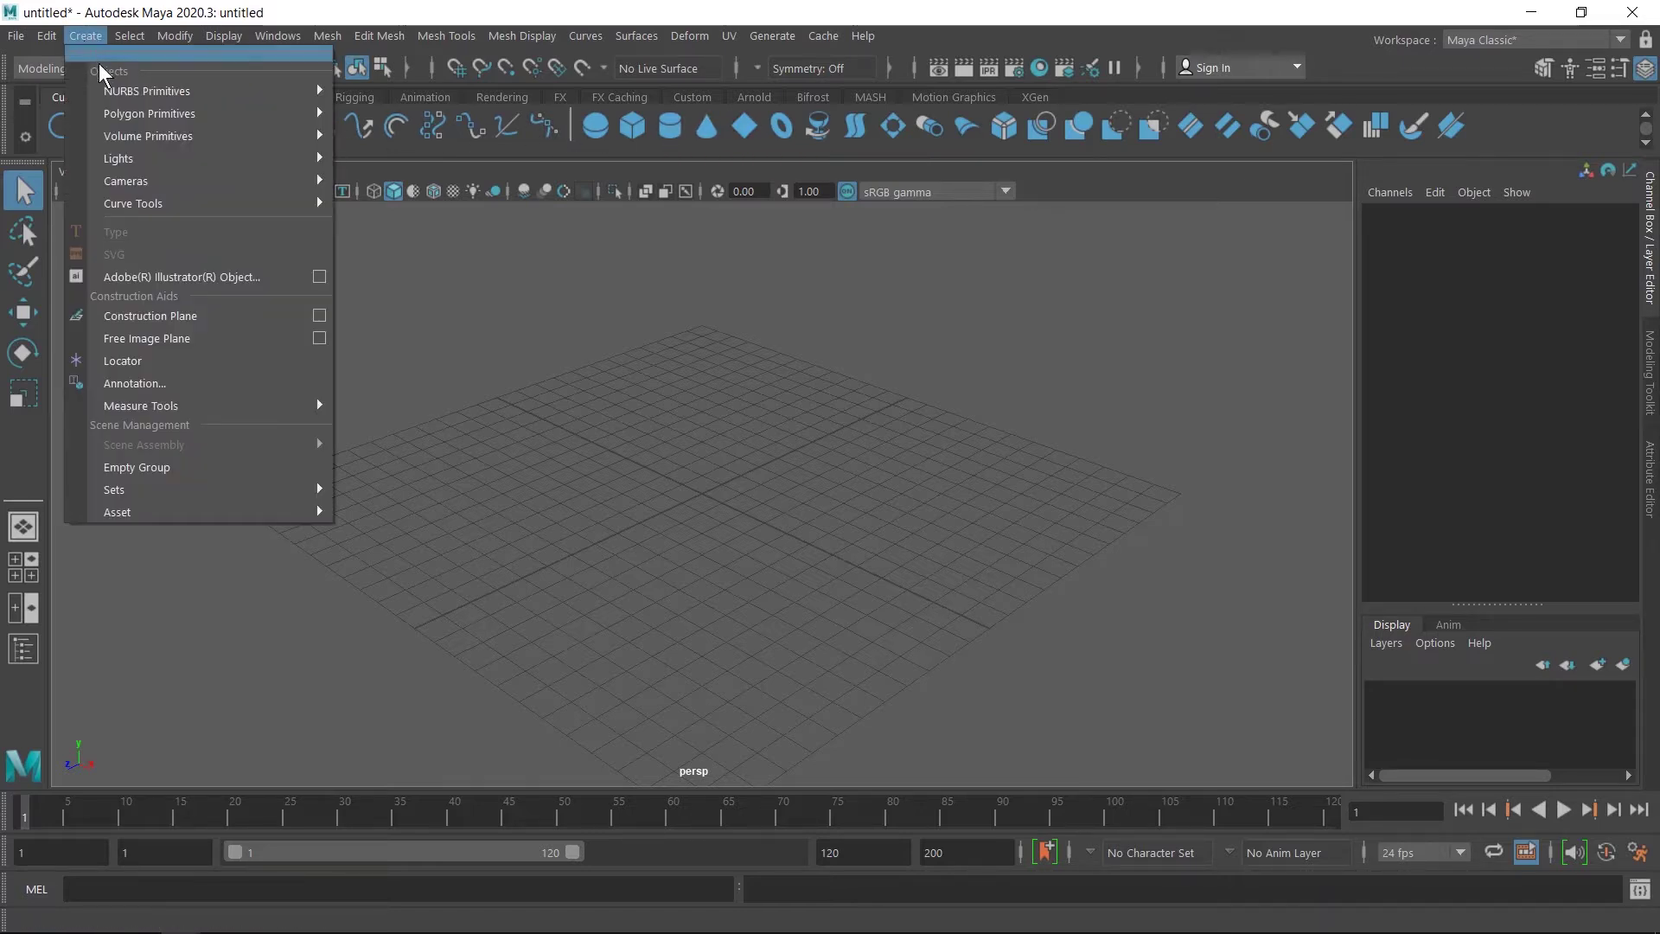
pyautogui.moveTo(113, 89)
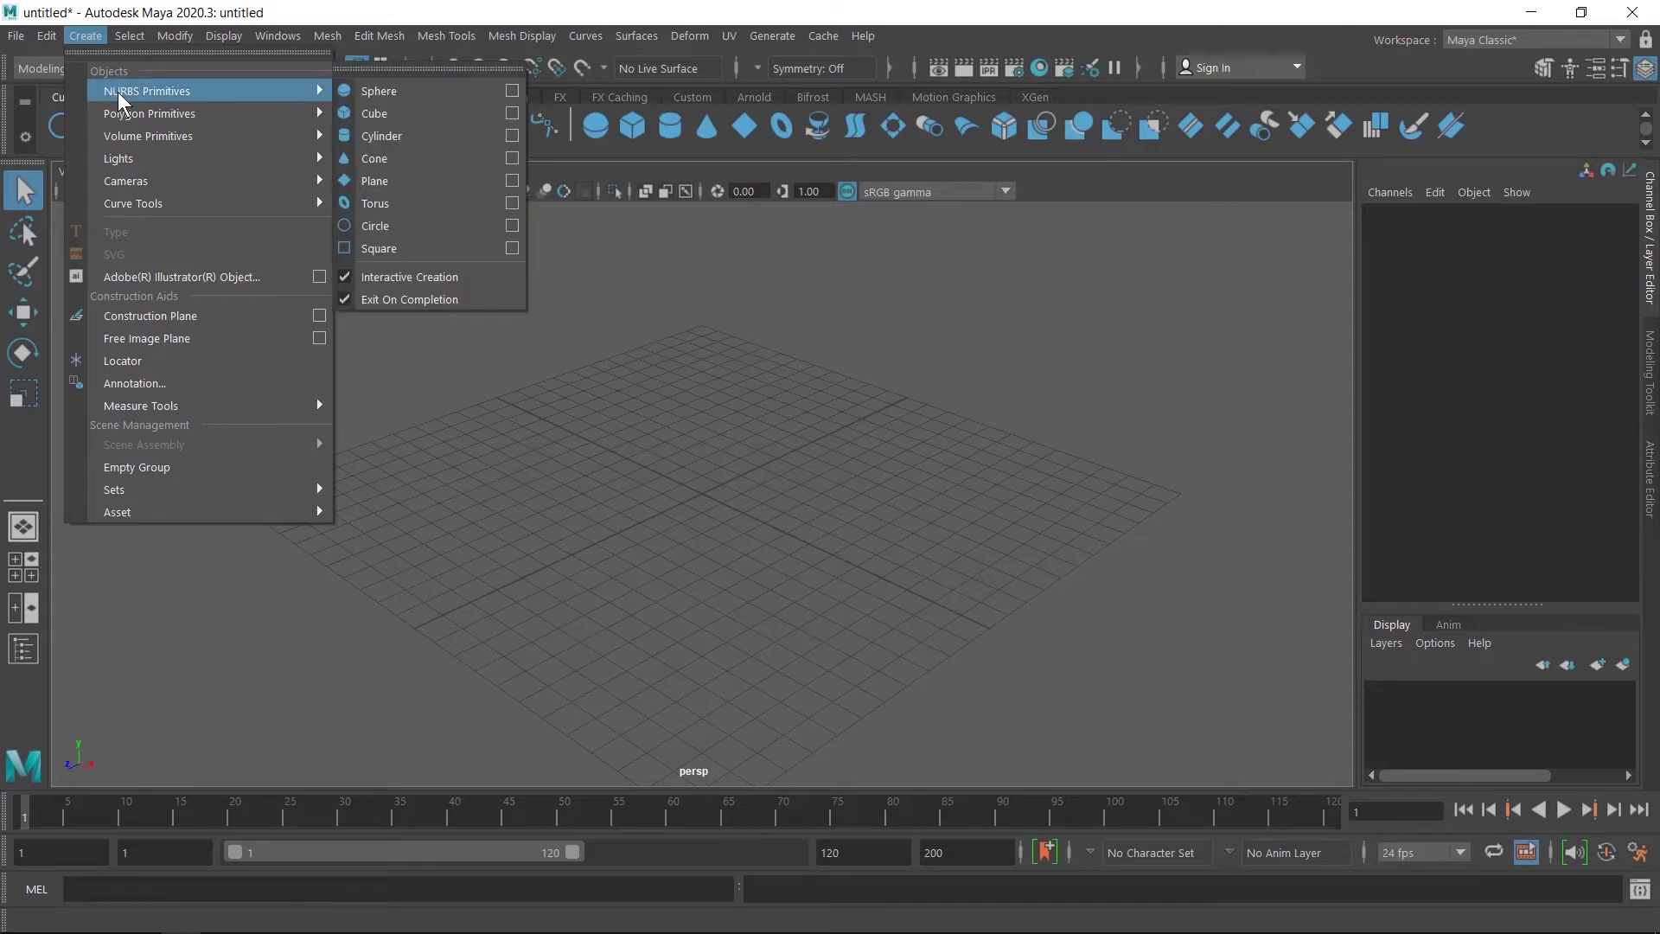
pyautogui.click(386, 70)
pyautogui.moveTo(387, 39); pyautogui.dragTo(145, 245)
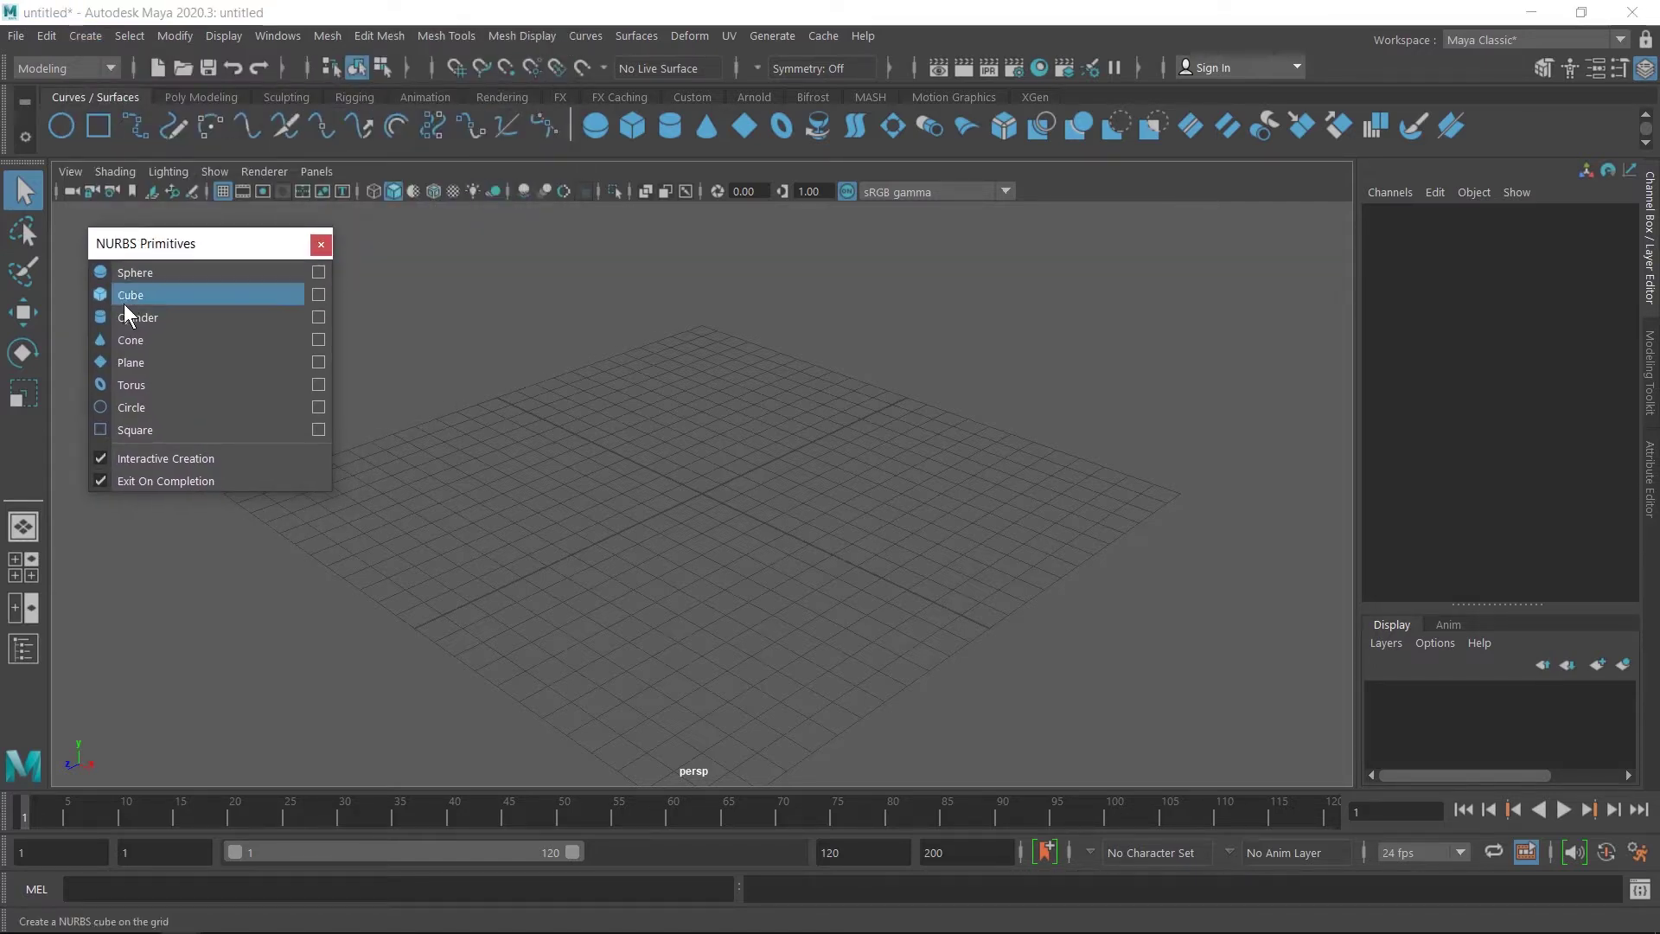
# - Create a default NURBS sphere at the origin with Interactive Creation turned off, and delete it
pyautogui.click(100, 460)
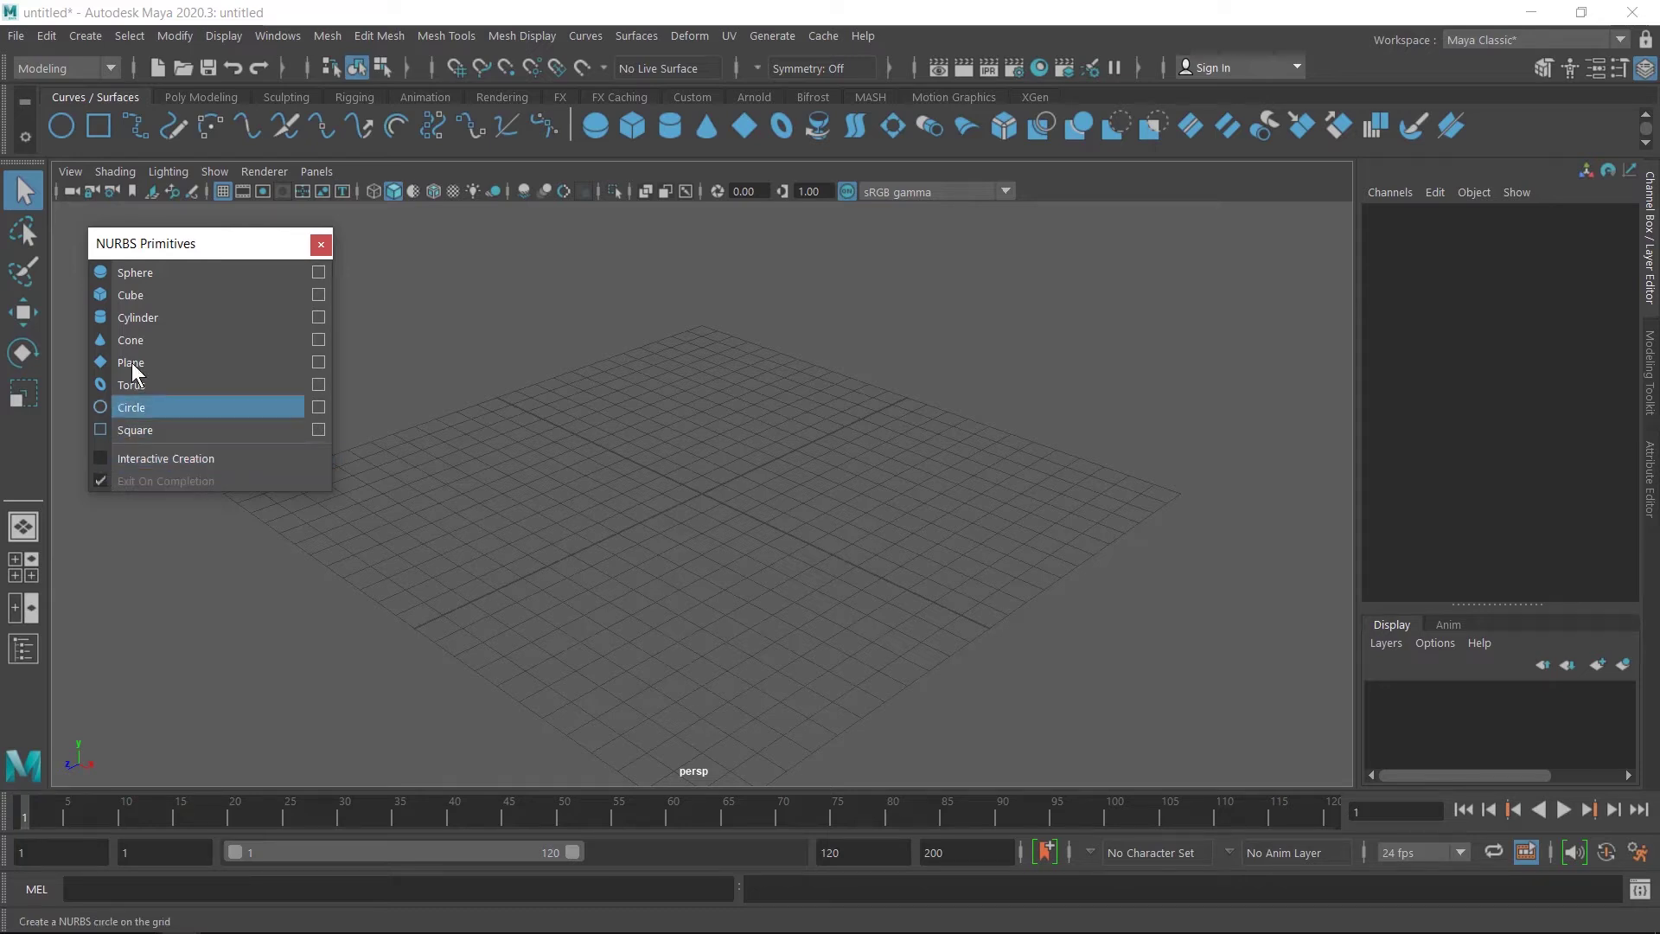
pyautogui.click(116, 273)
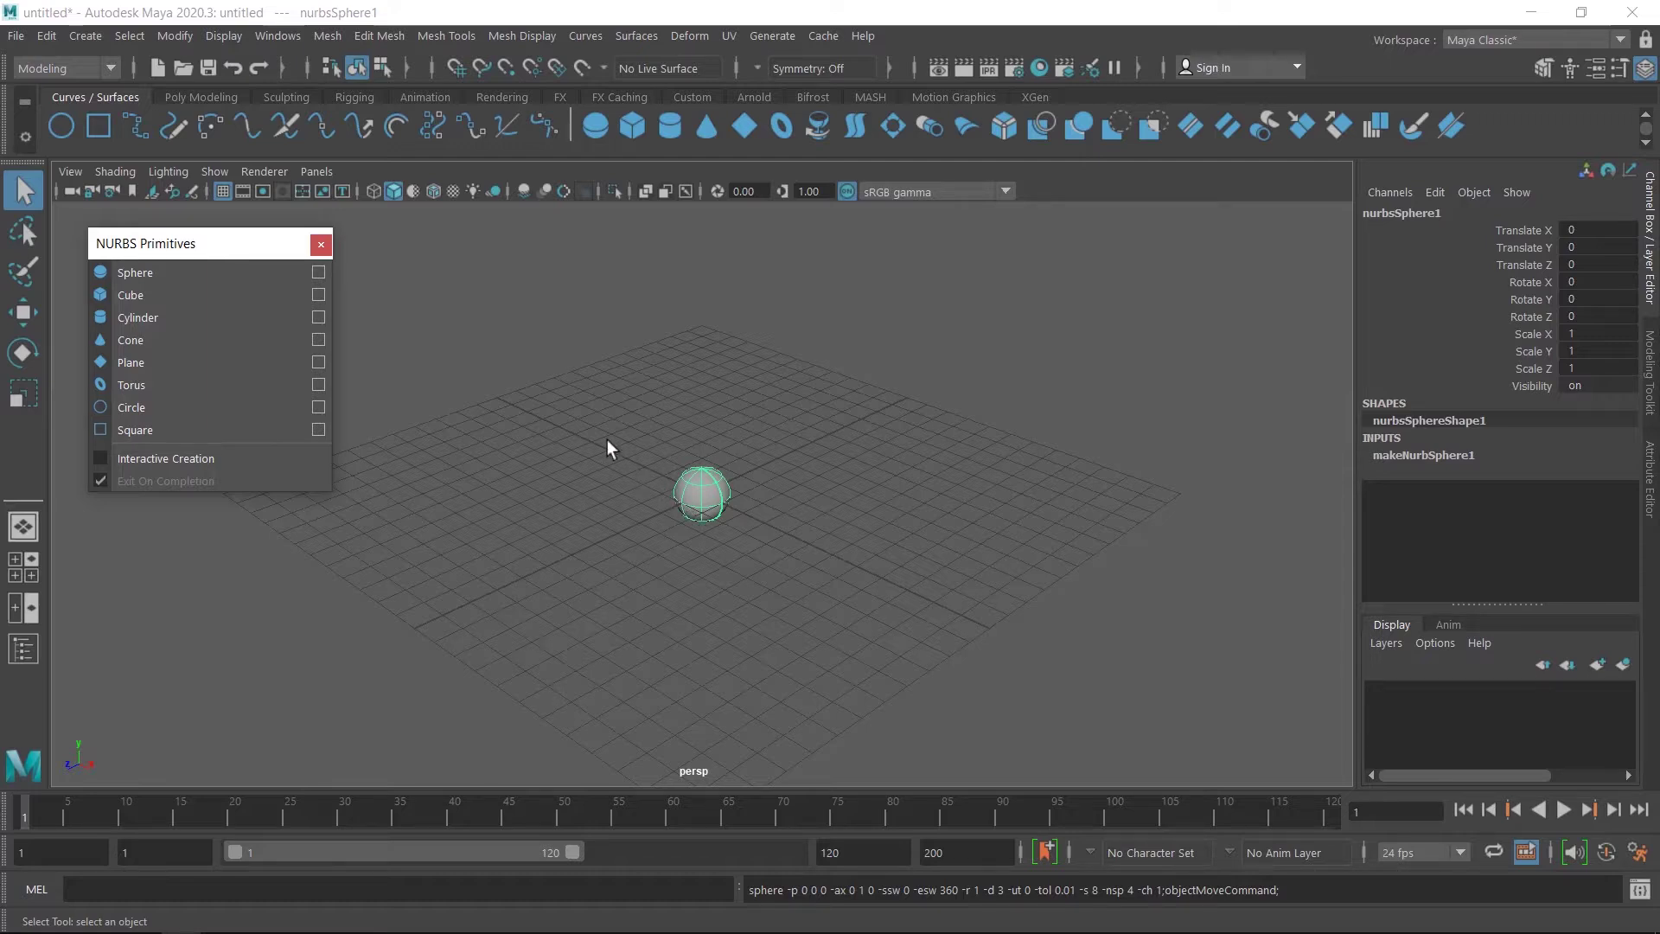
pyautogui.press('Delete')
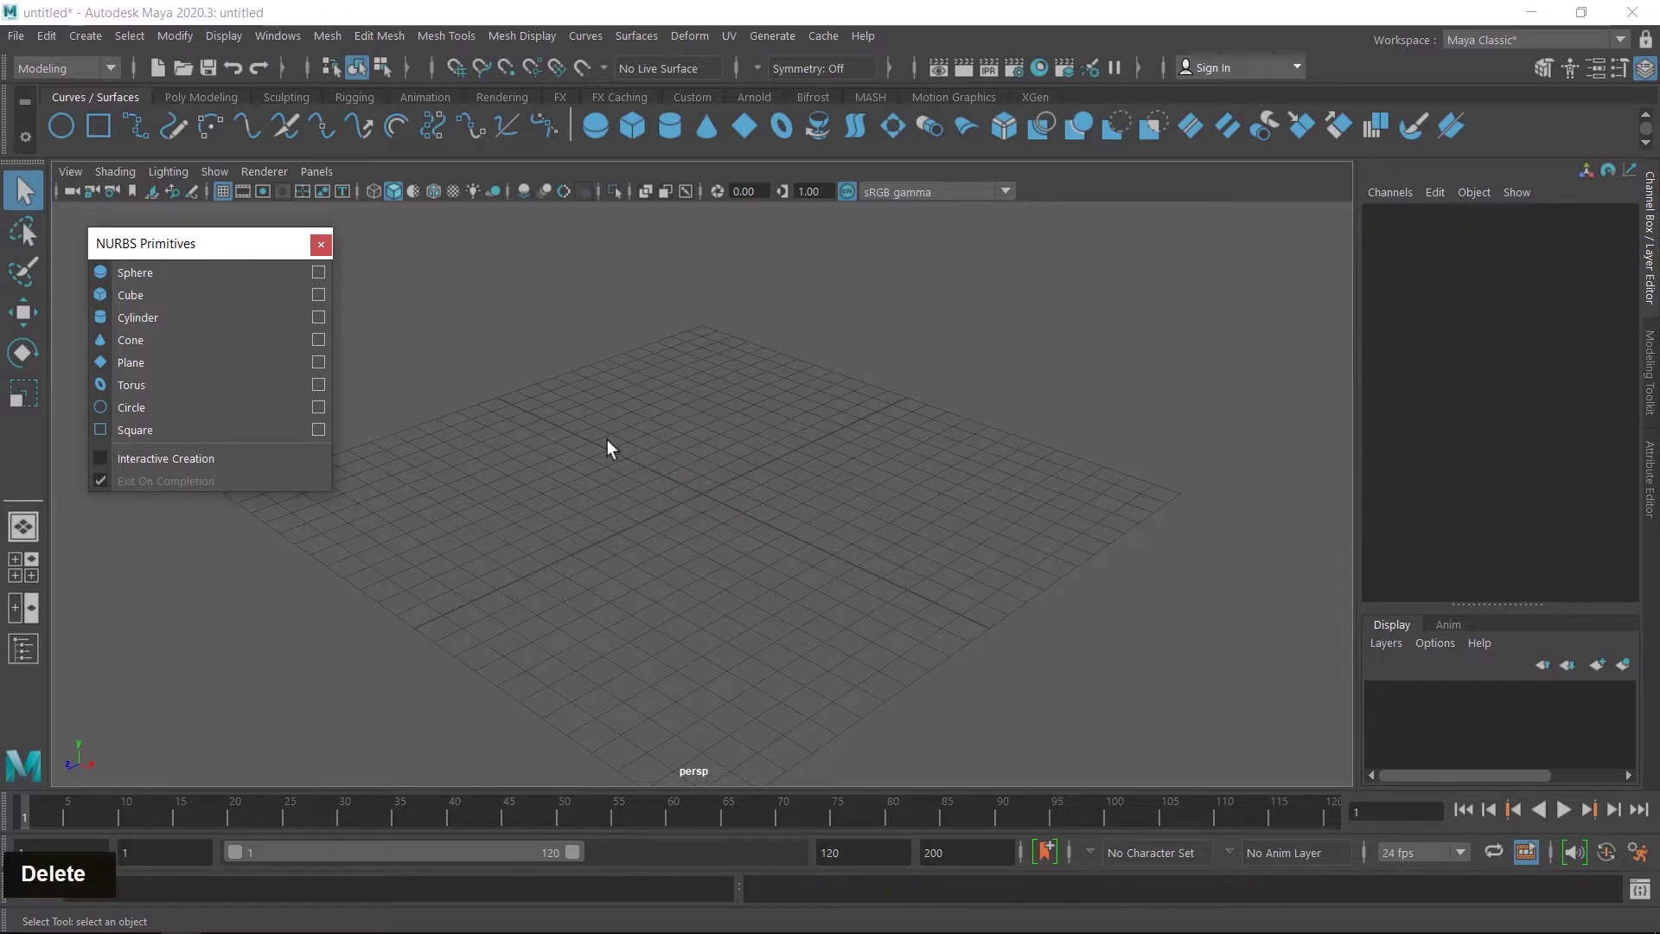
# - Turn Interactive Creation back on and draw a NURBS sphere near the grid centre, at about X -0.44, Z -0.22
pyautogui.click(110, 461)
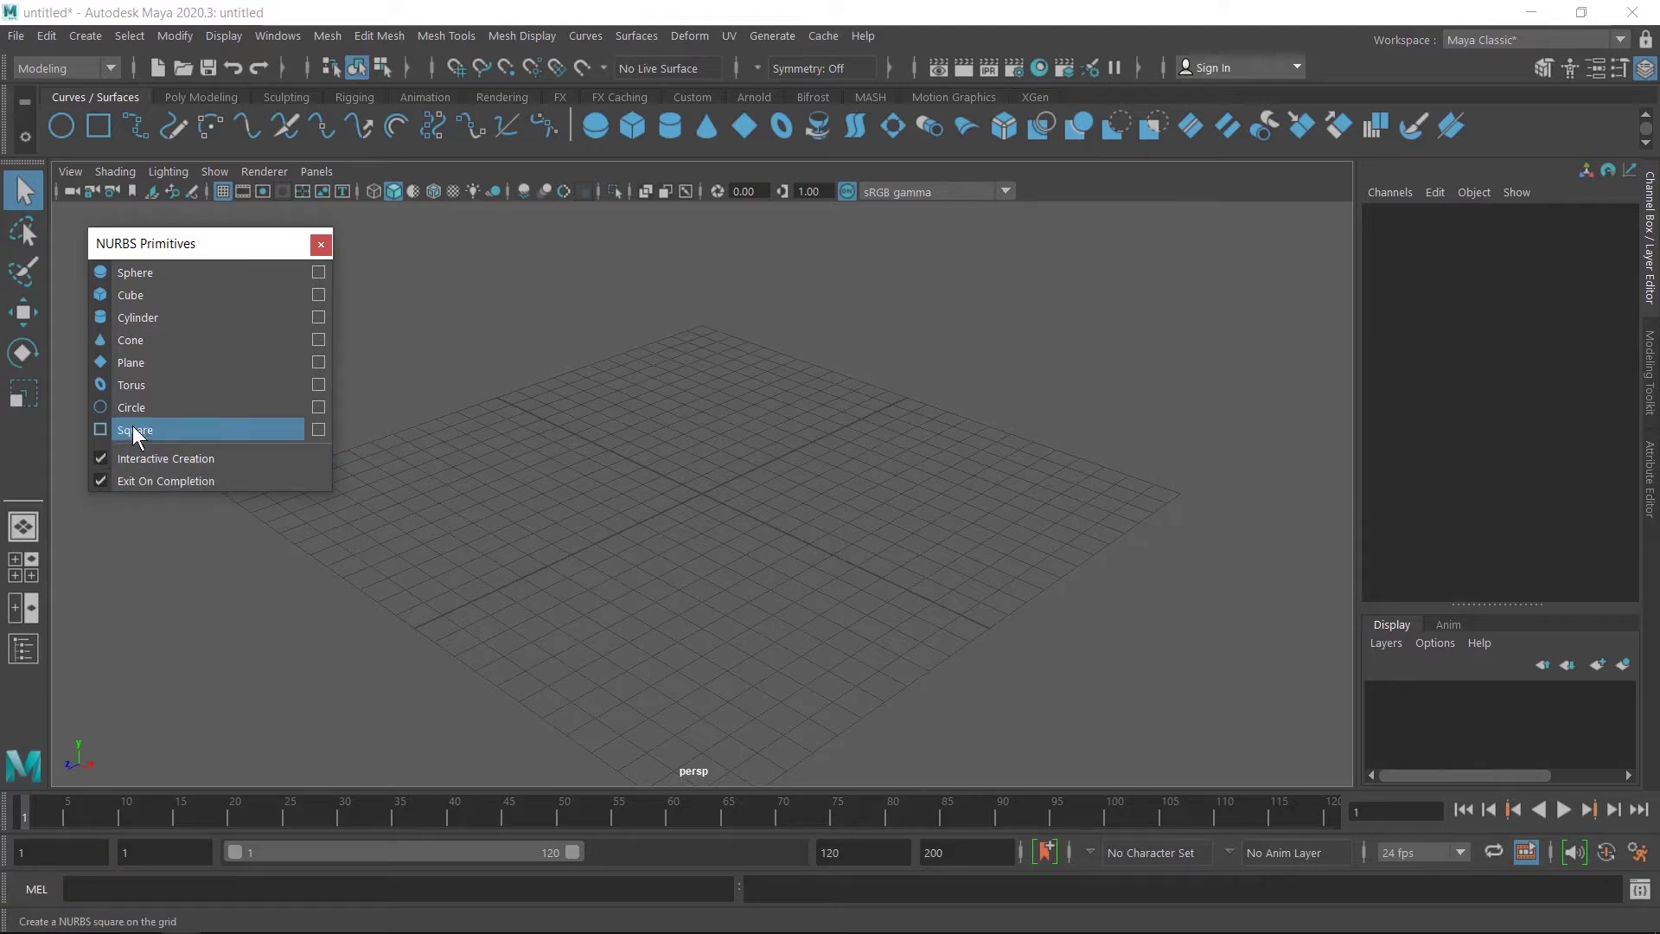
pyautogui.click(118, 275)
pyautogui.moveTo(698, 488); pyautogui.dragTo(734, 523)
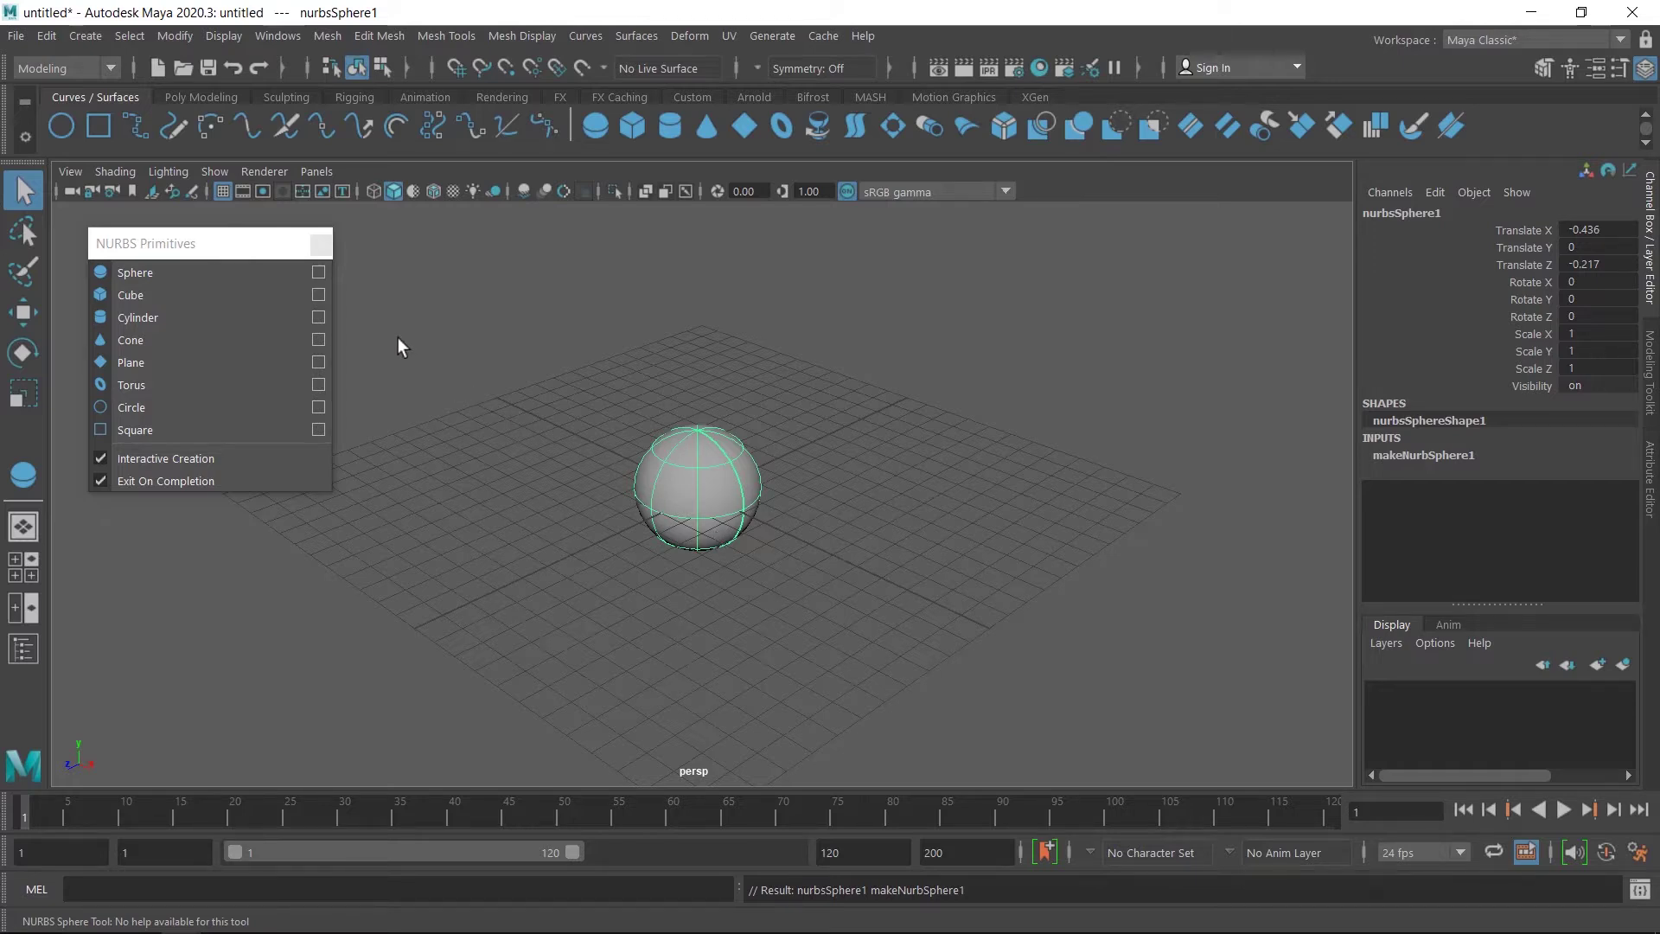
# - Set the NURBS Sphere Tool's single-click radius to 2 and place a second sphere at about X 2.95, Z -8.32
pyautogui.click(319, 272)
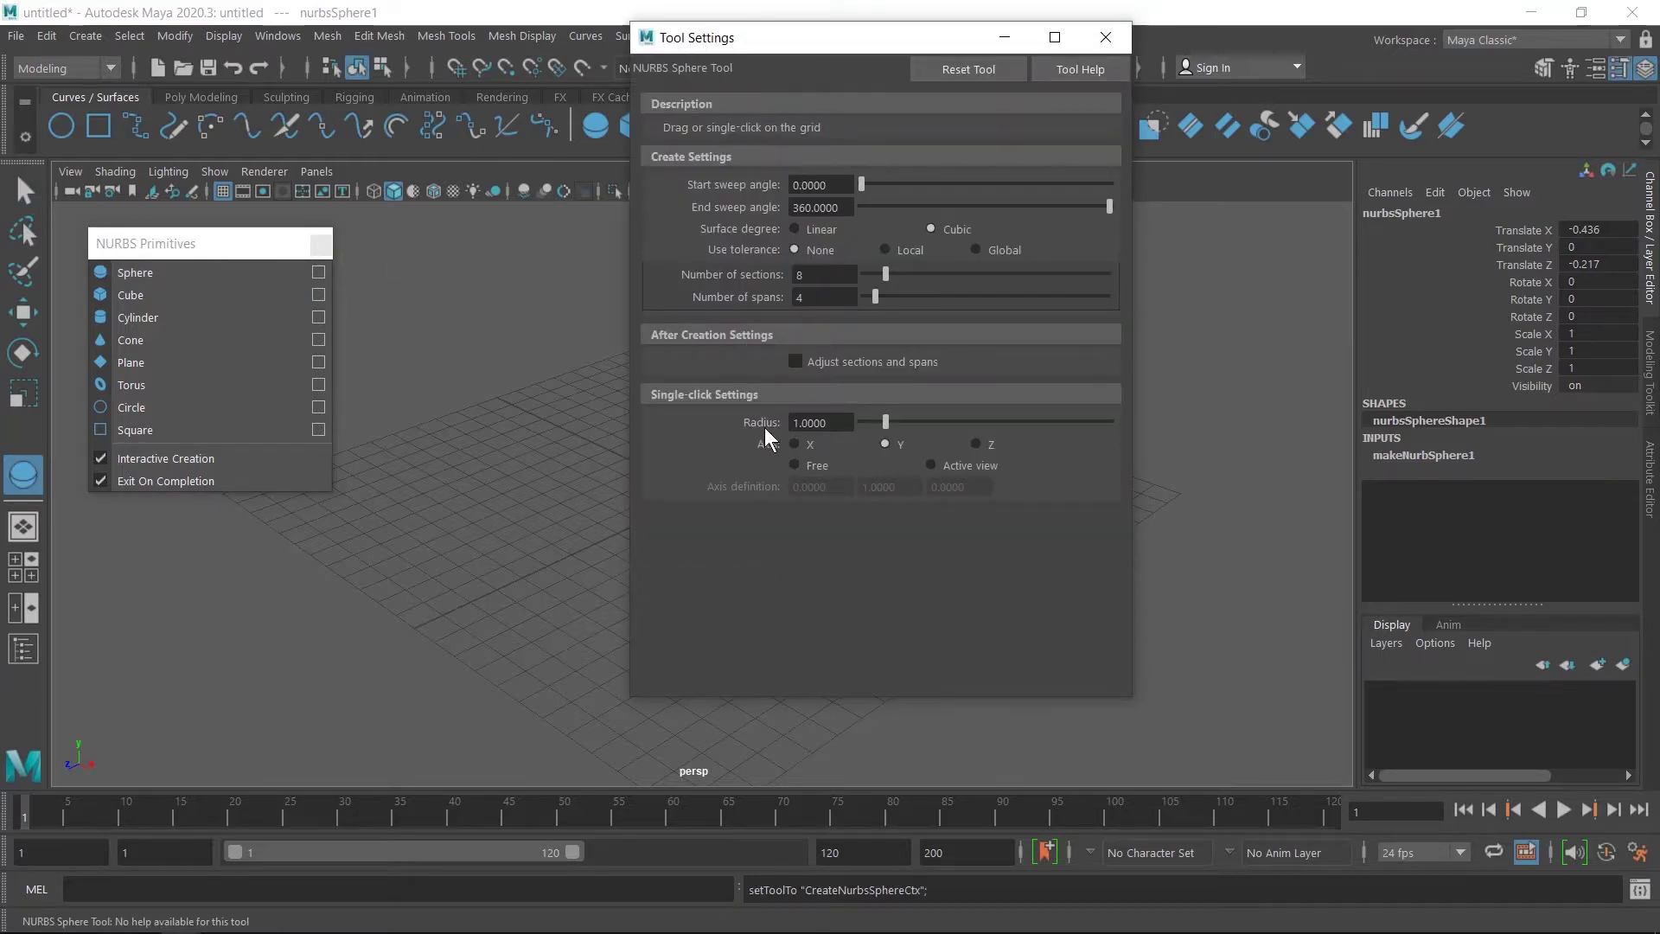
pyautogui.moveTo(844, 422); pyautogui.dragTo(716, 422)
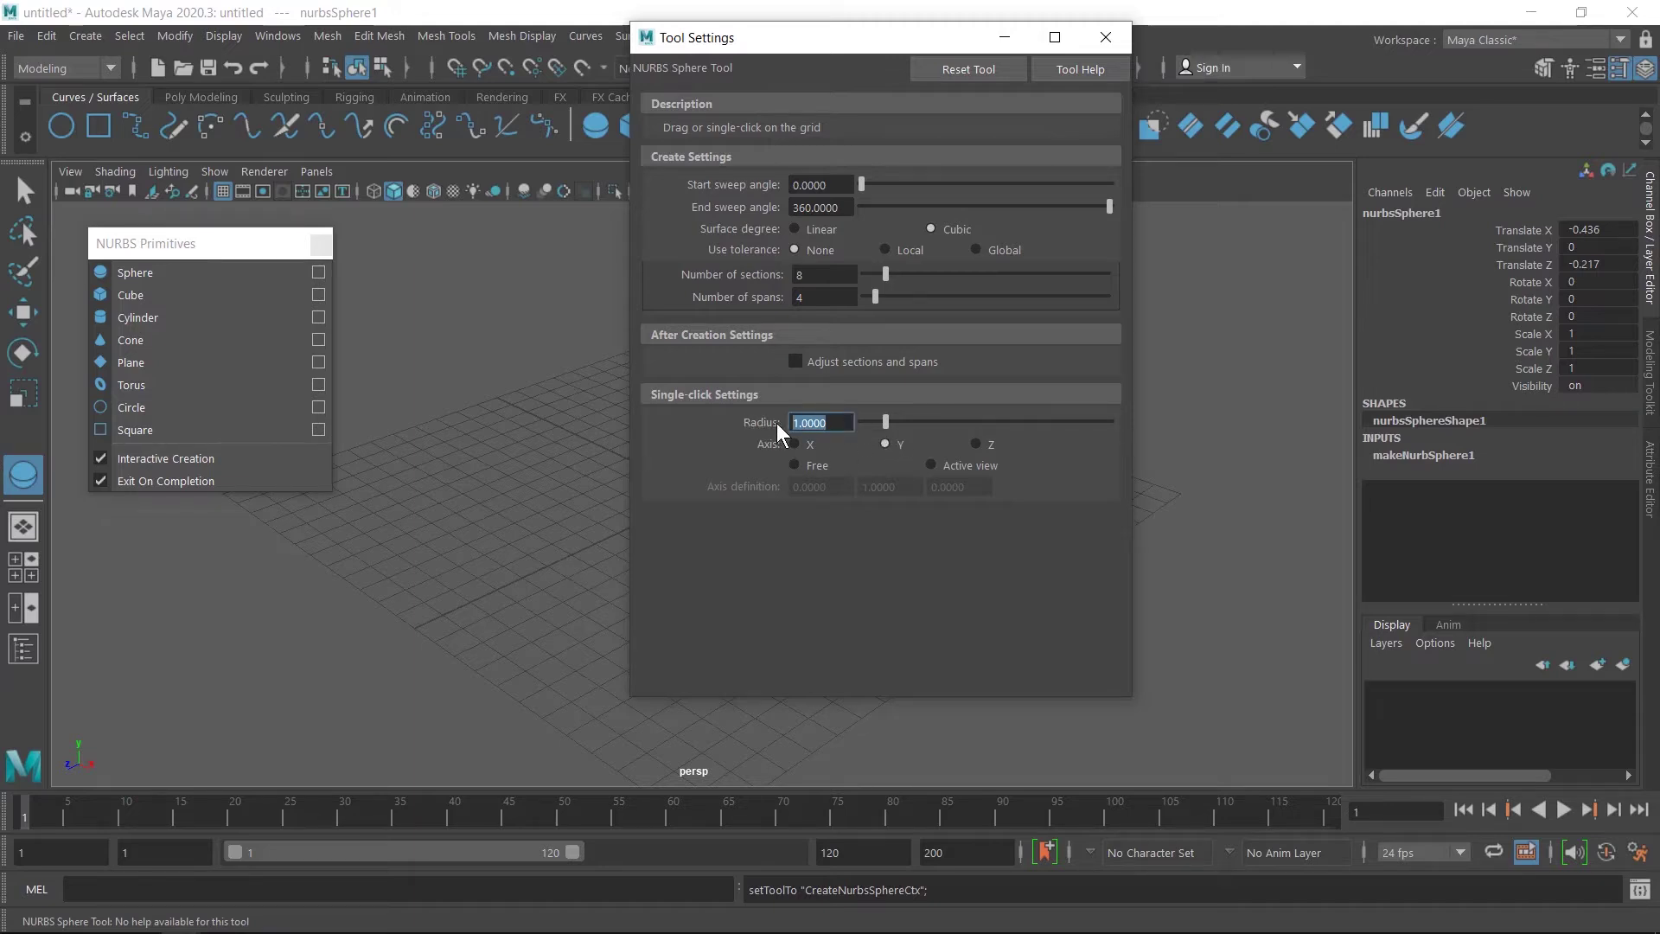
pyautogui.write('2')
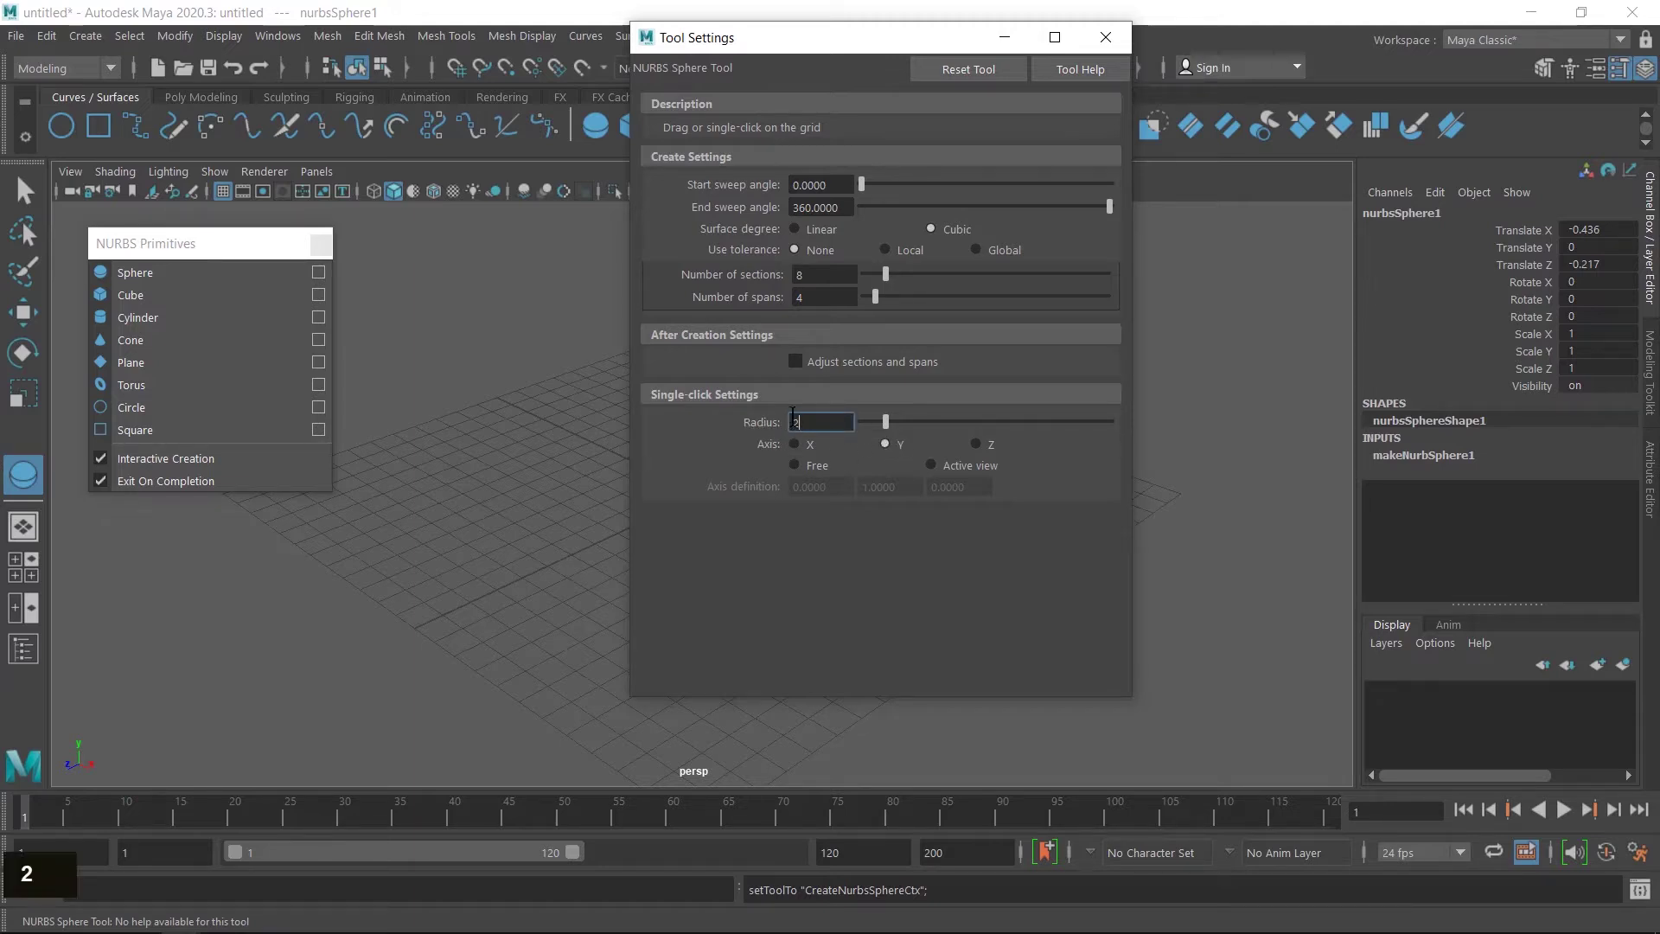
pyautogui.click(1124, 43)
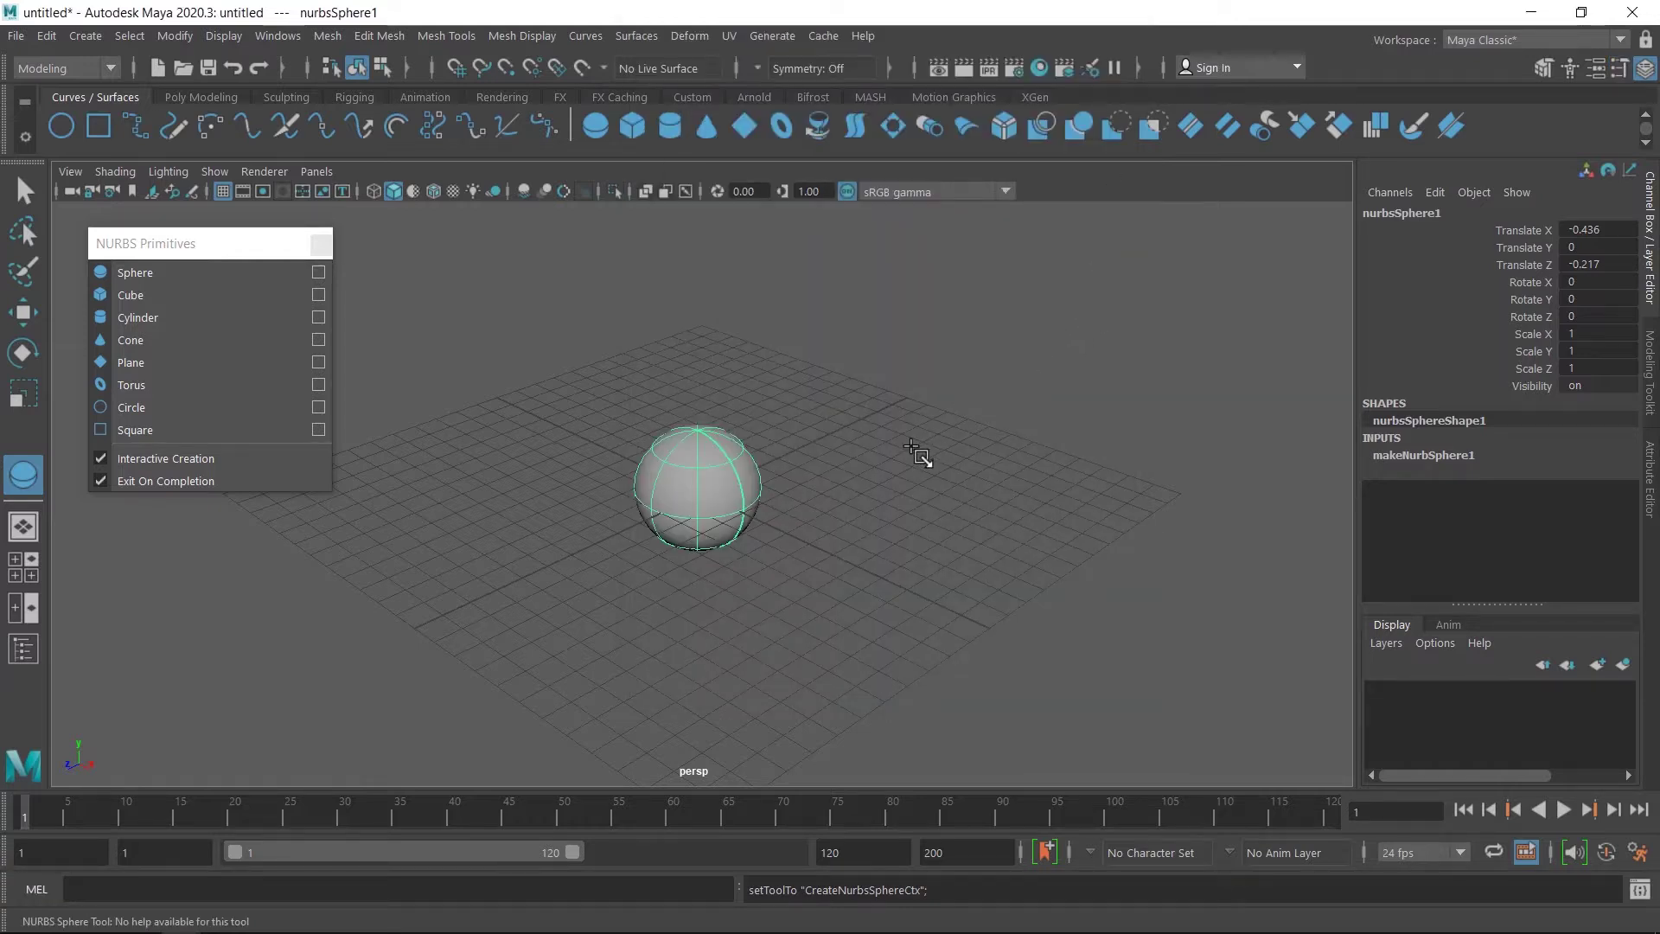
pyautogui.click(915, 450)
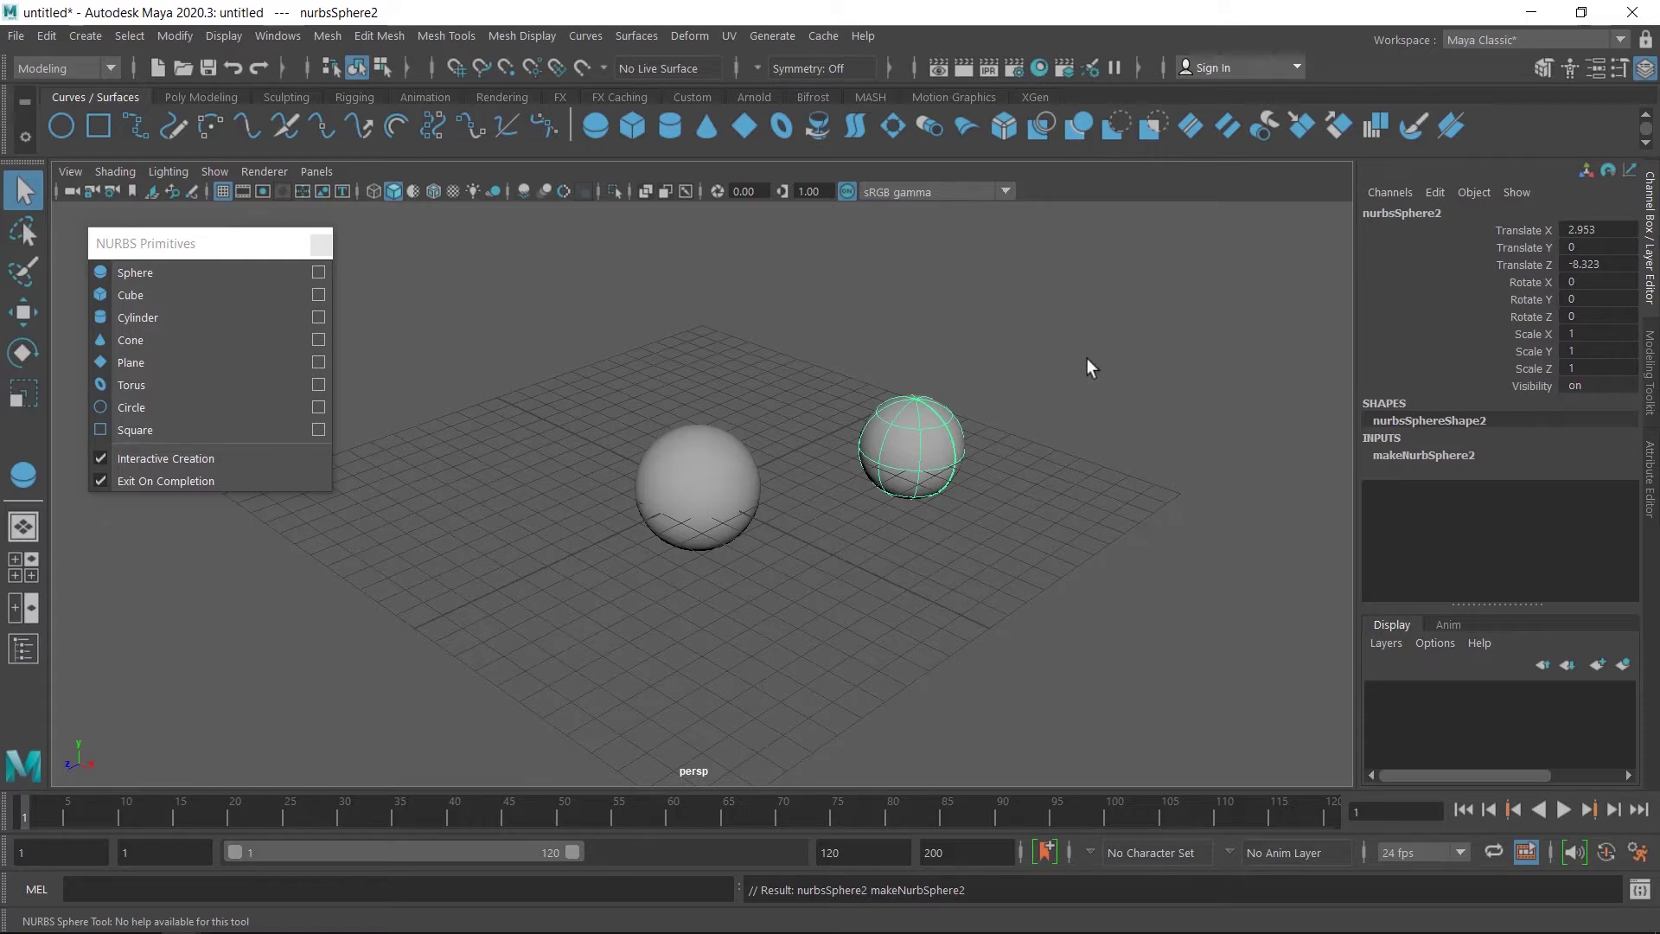
# - Show the second sphere's makeNurbSphere2 attributes and try its start and end sweep, keeping them at 0 and 360
pyautogui.click(1601, 66)
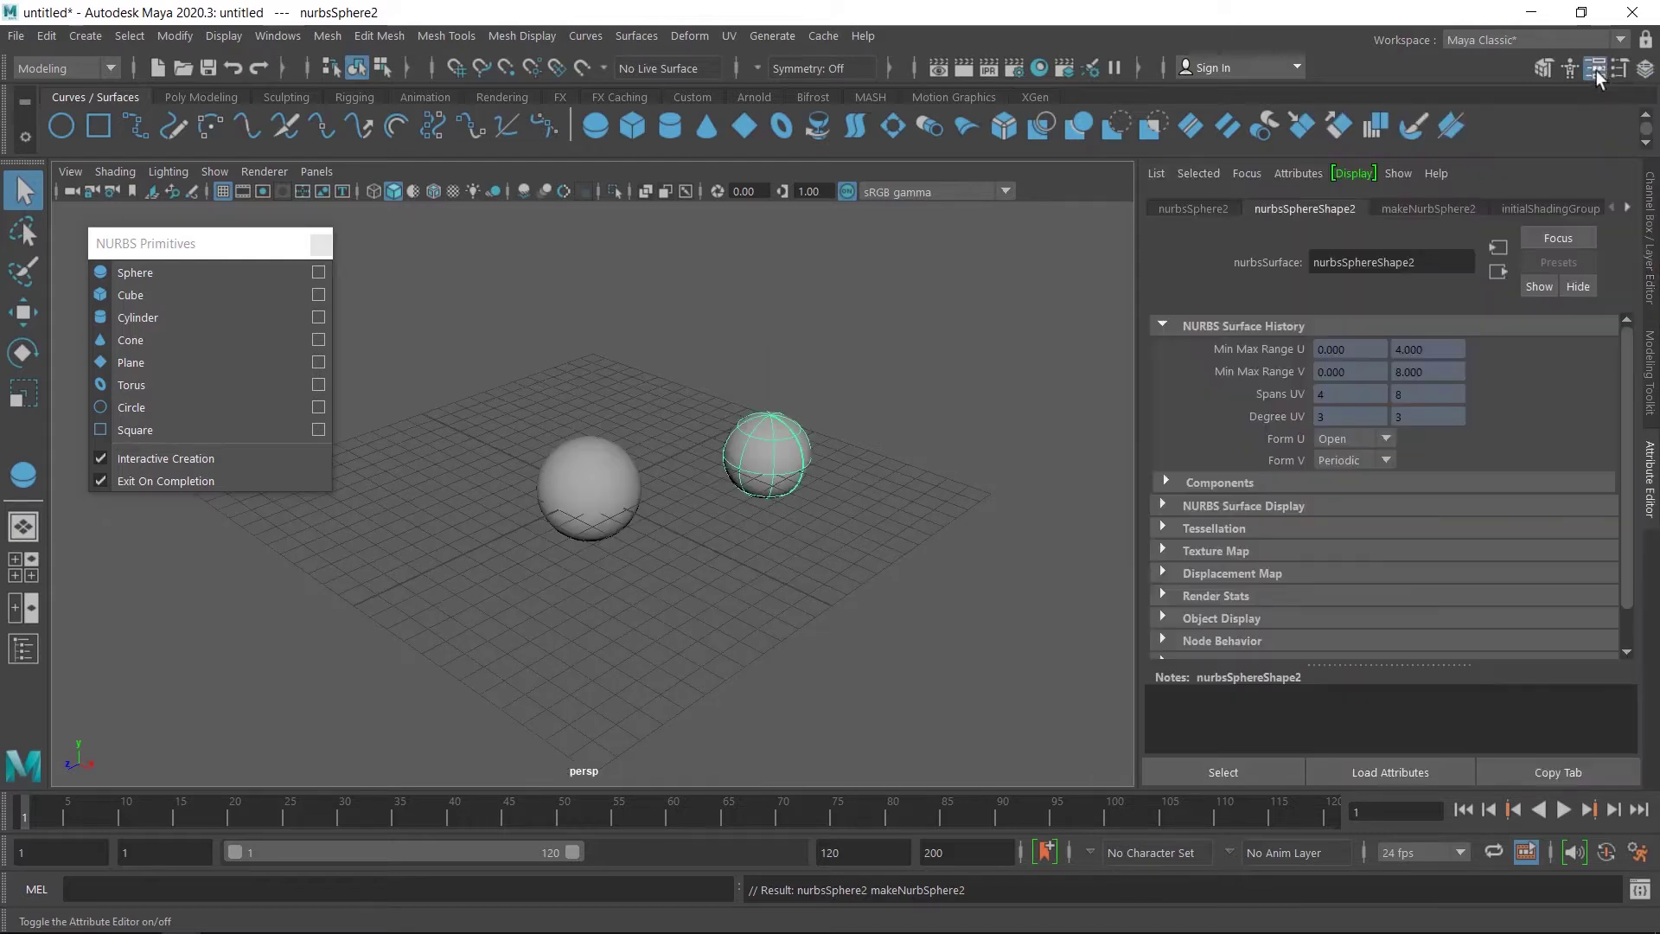
pyautogui.click(1426, 212)
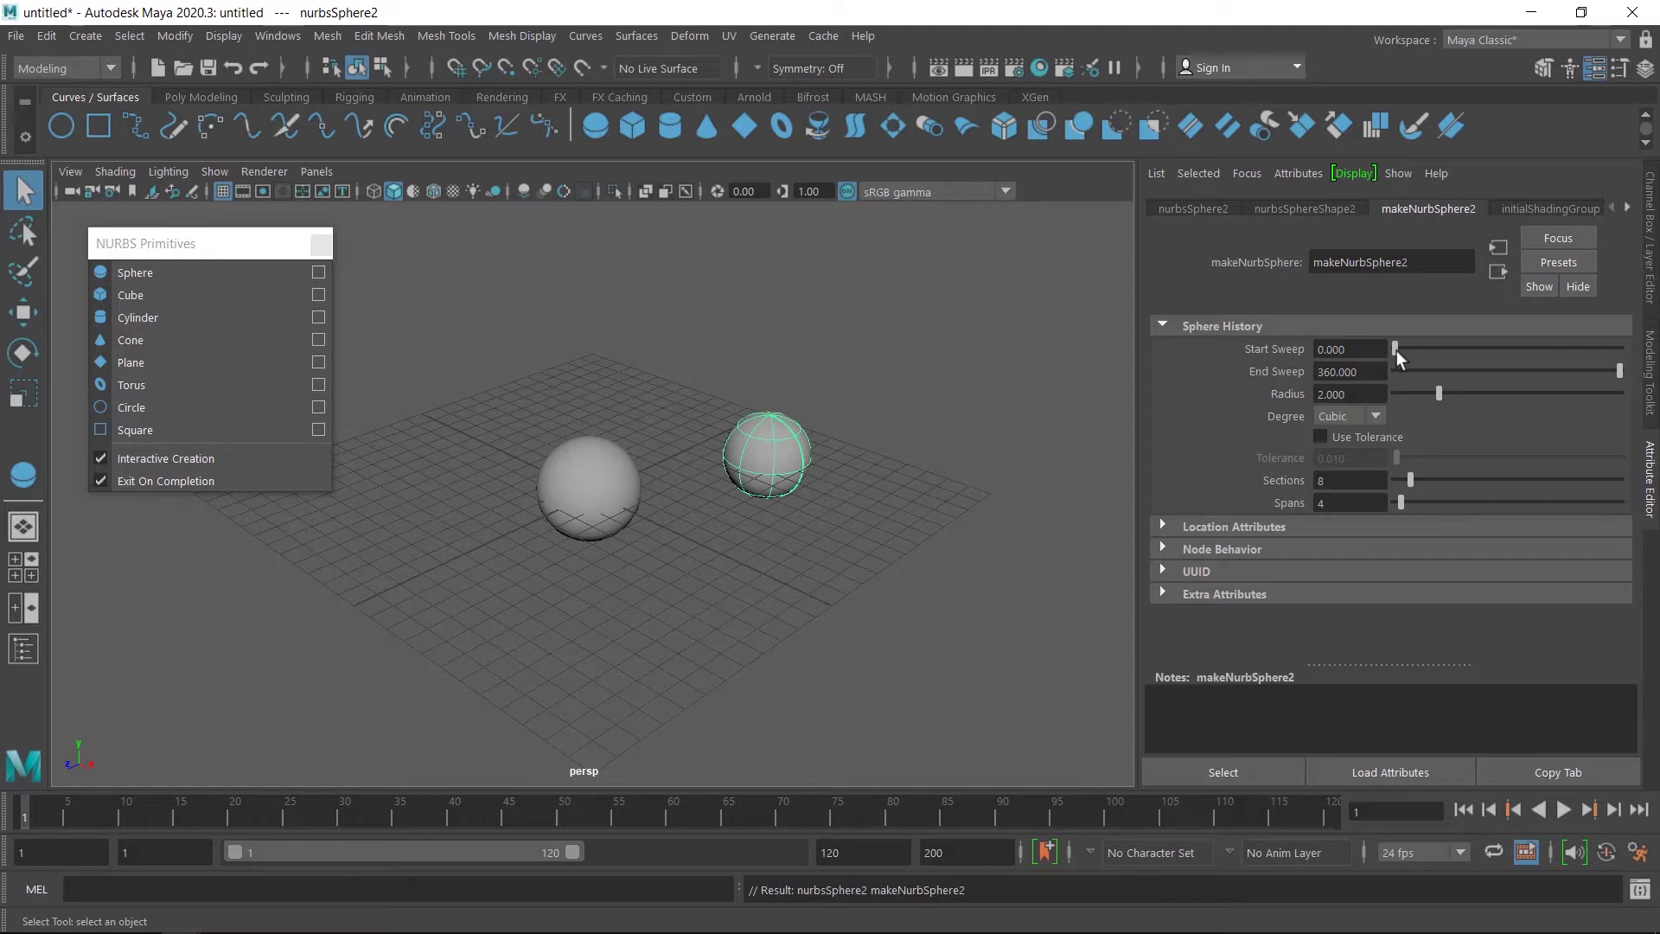
pyautogui.moveTo(1397, 351)
pyautogui.mouseDown()
pyautogui.moveTo(1466, 342)
pyautogui.moveTo(1389, 346)
pyautogui.mouseUp()
pyautogui.scroll(3, 806, 453)
pyautogui.scroll(4, 1023, 384)
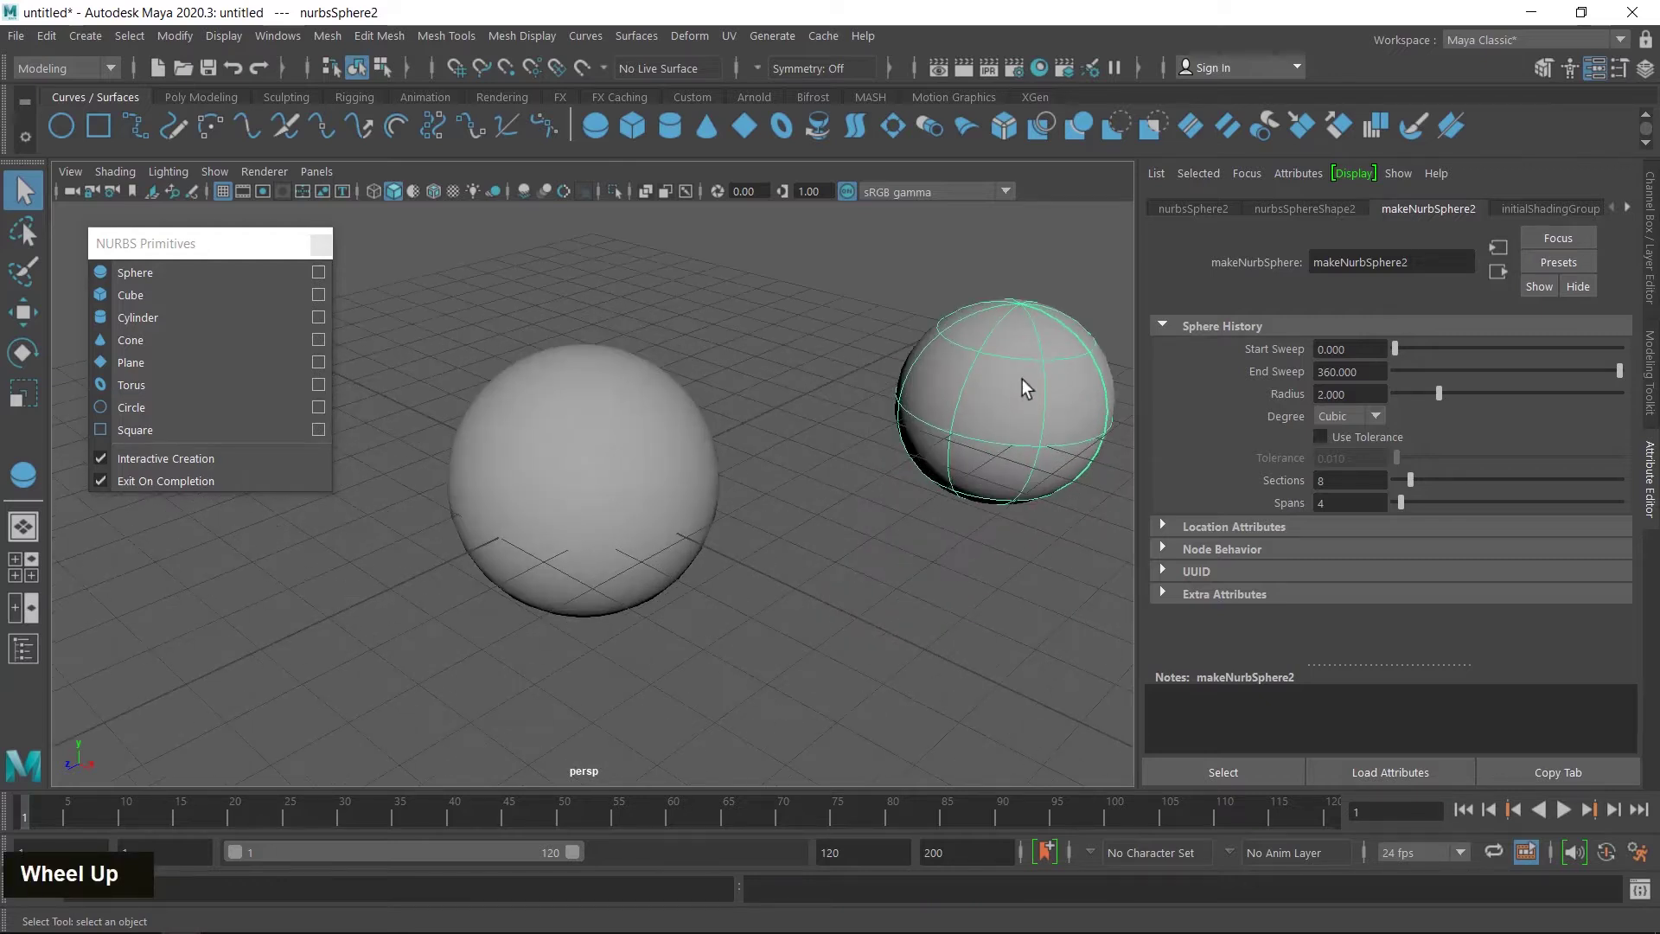
pyautogui.keyDown('alt'); pyautogui.moveTo(1022, 383); pyautogui.dragTo(775, 490, button='middle'); pyautogui.keyUp('alt')
pyautogui.scroll(3, 986, 415)
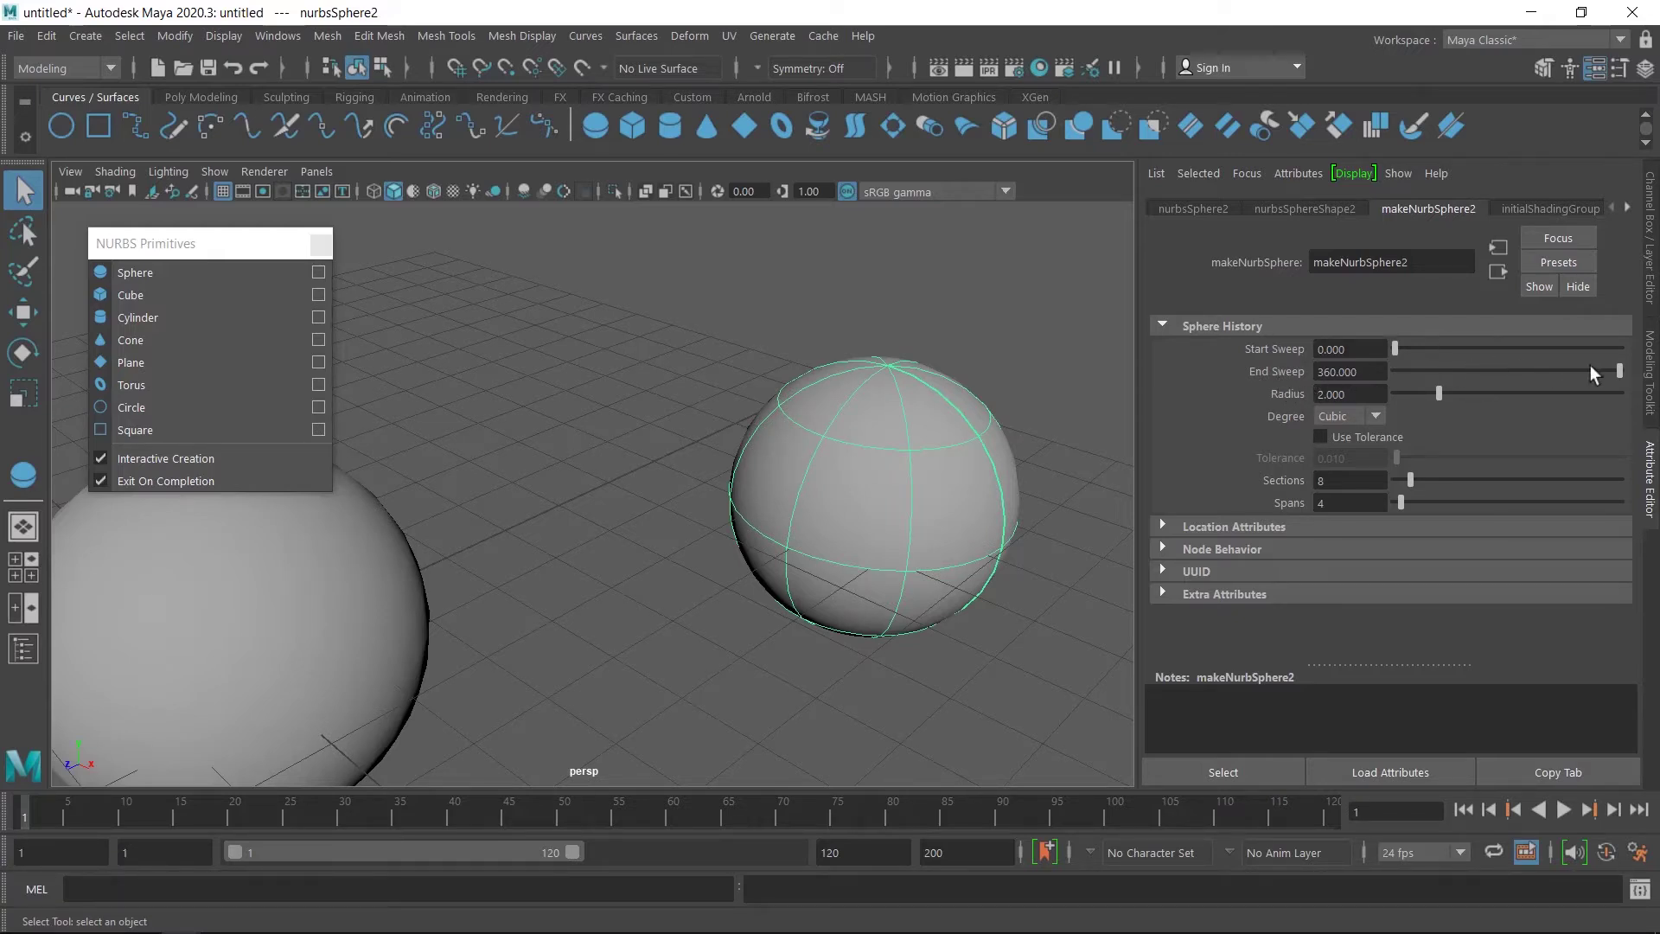
pyautogui.moveTo(1618, 372)
pyautogui.mouseDown()
pyautogui.moveTo(1564, 371)
pyautogui.moveTo(1632, 382)
pyautogui.mouseUp()
# - Reduce the second sphere's radius to about 1.577 and set its surface degree to Linear
pyautogui.keyDown('alt'); pyautogui.scroll(-2, 790, 424); pyautogui.keyUp('alt')
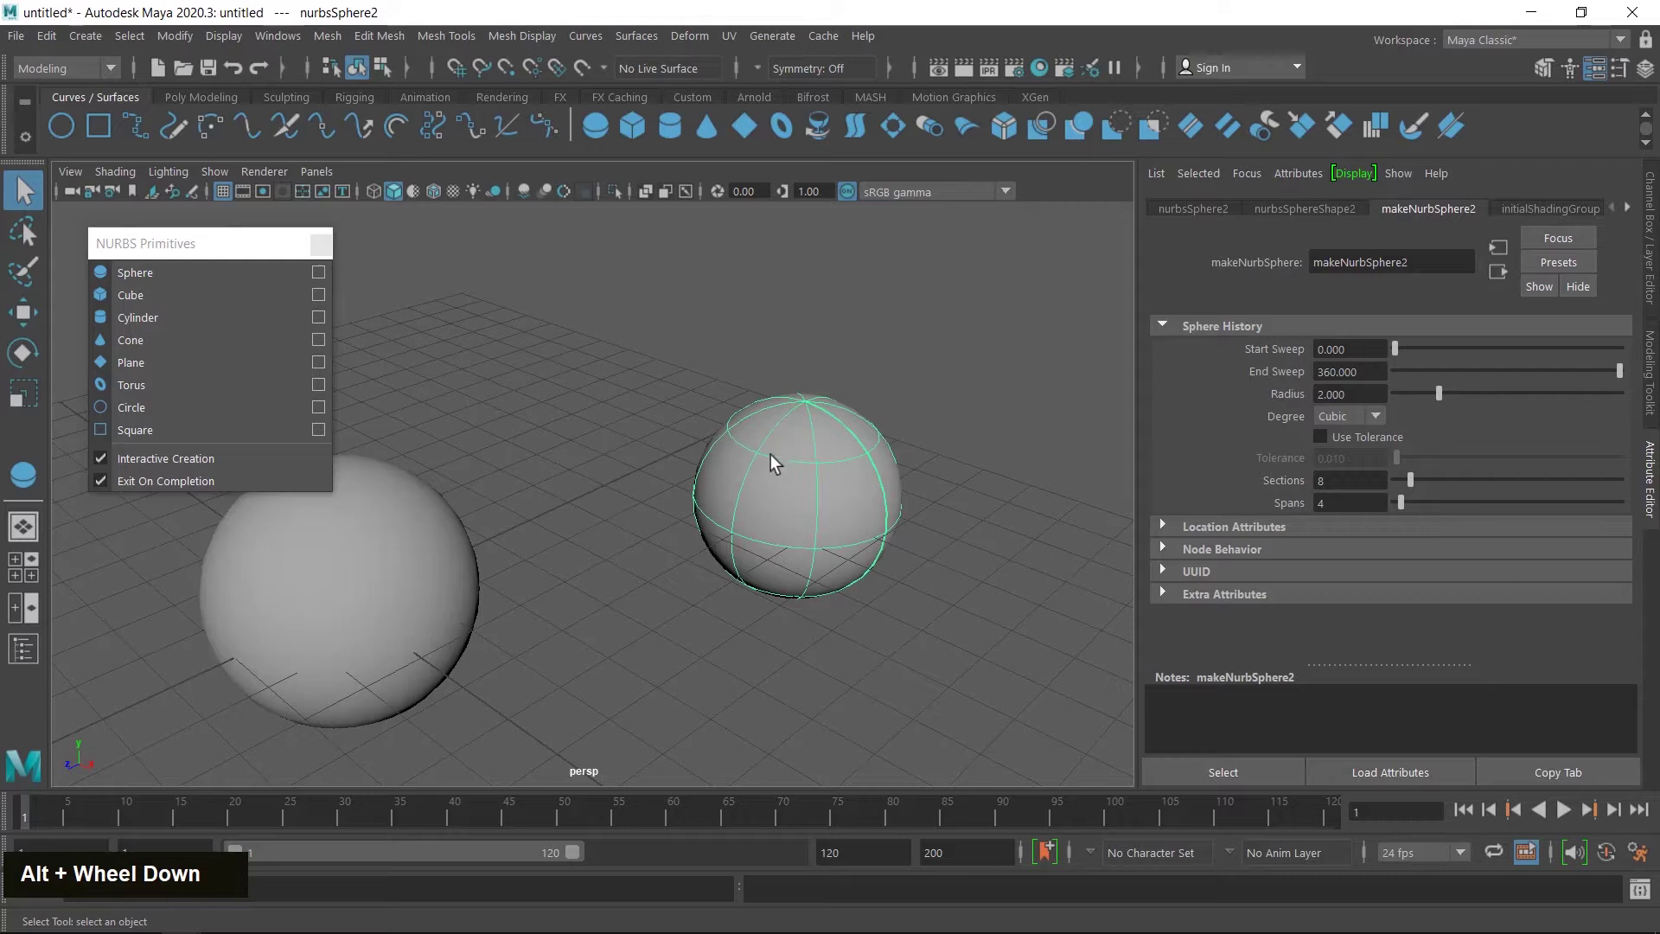
pyautogui.moveTo(1441, 393)
pyautogui.mouseDown()
pyautogui.moveTo(1484, 397)
pyautogui.moveTo(1430, 403)
pyautogui.mouseUp()
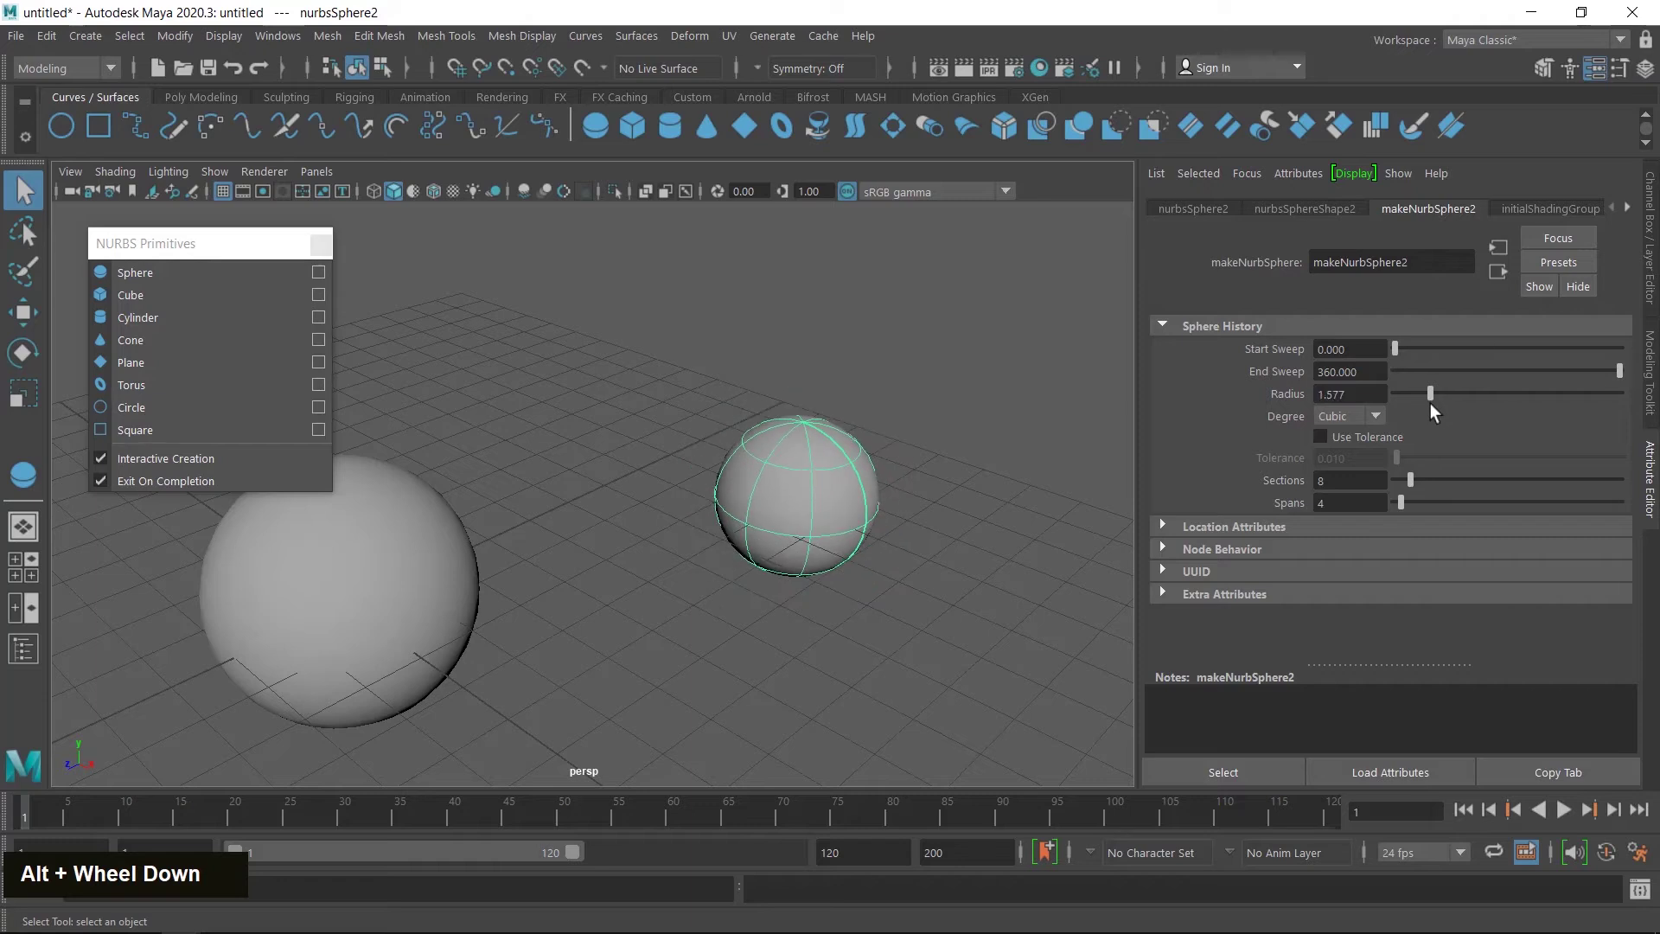
pyautogui.click(1351, 418)
pyautogui.click(1332, 440)
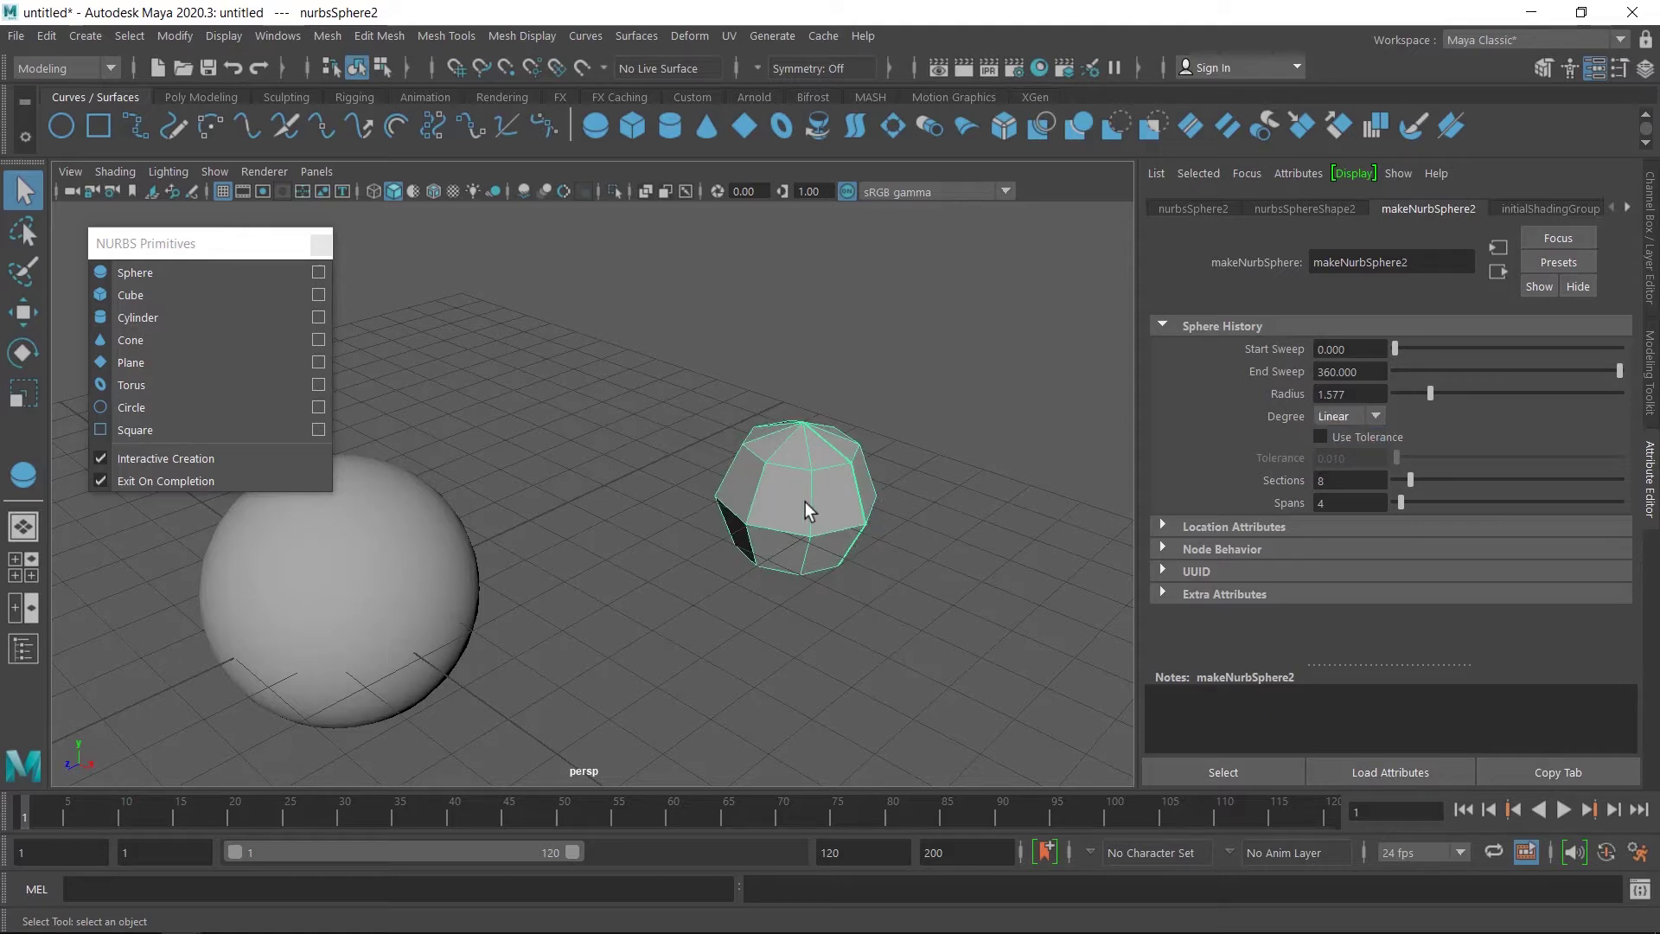
# - Compare the second sphere at rough, medium and smooth display levels, and view the scene in wireframe before returning to shaded display
pyautogui.press('3')
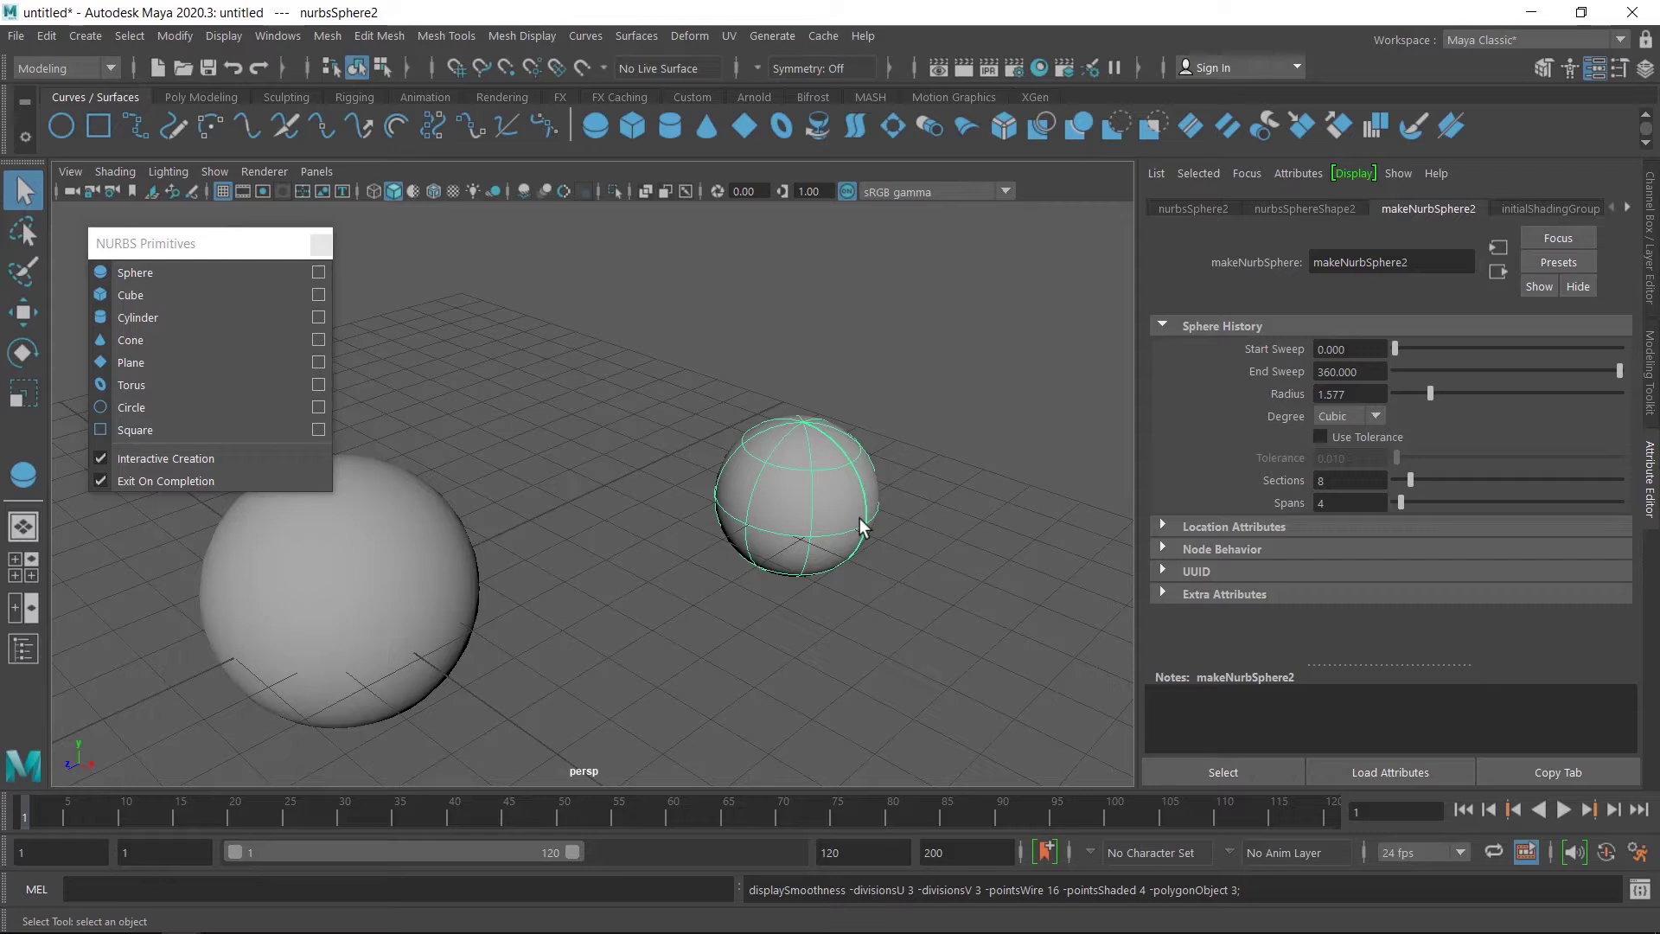
pyautogui.press('1')
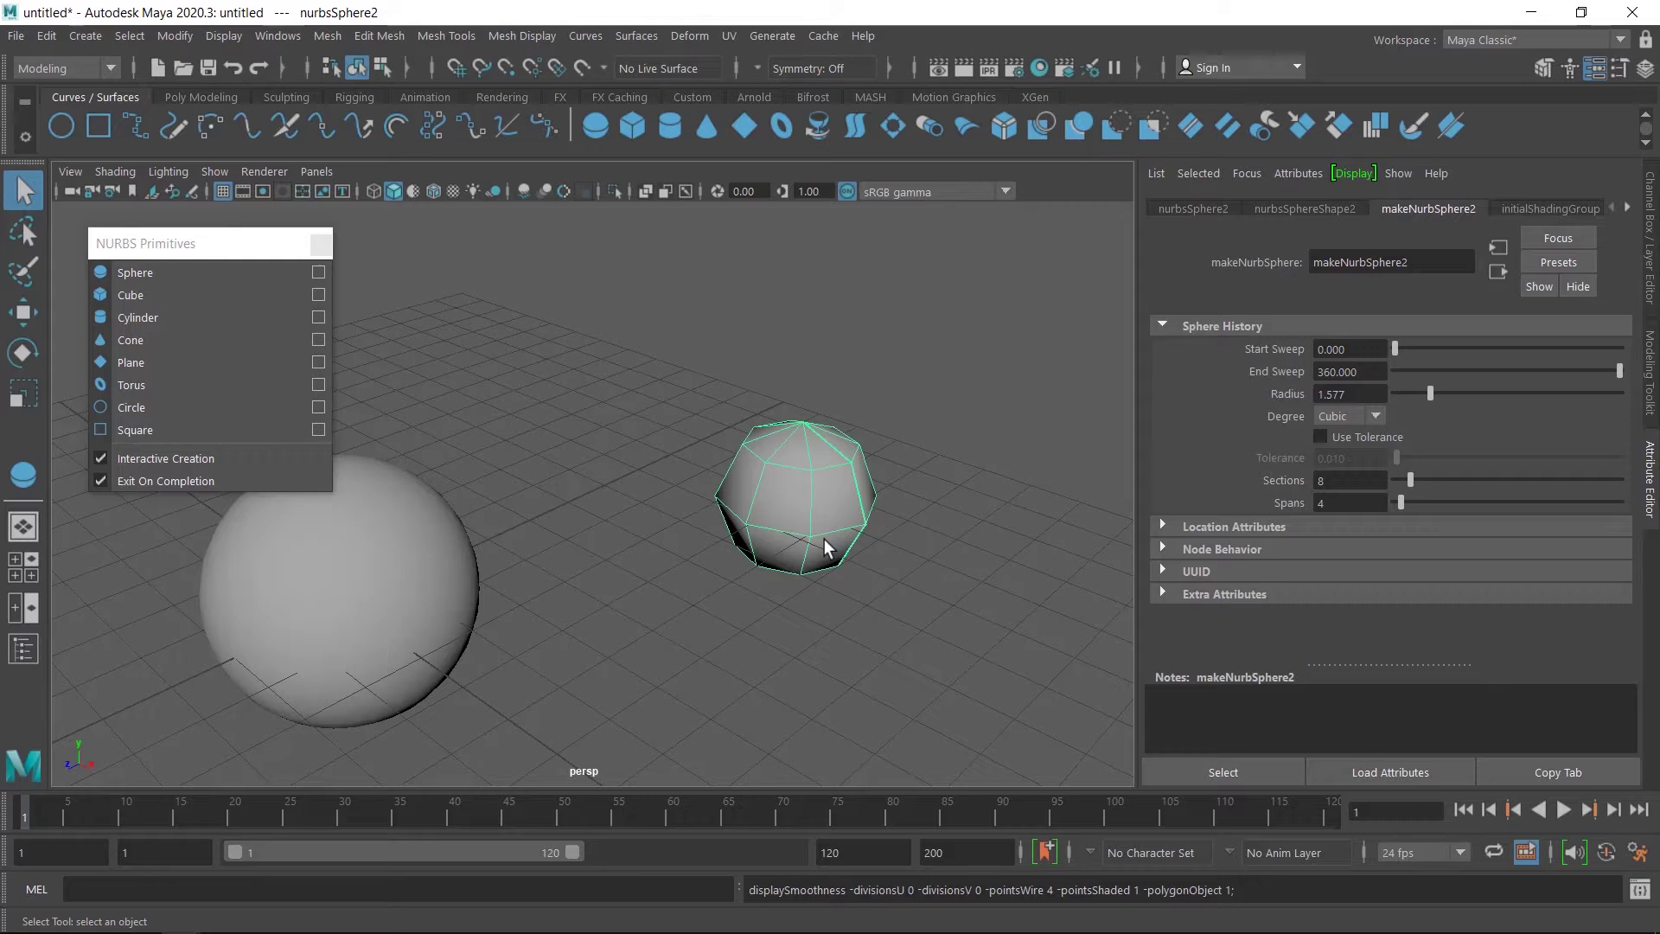
pyautogui.press('2')
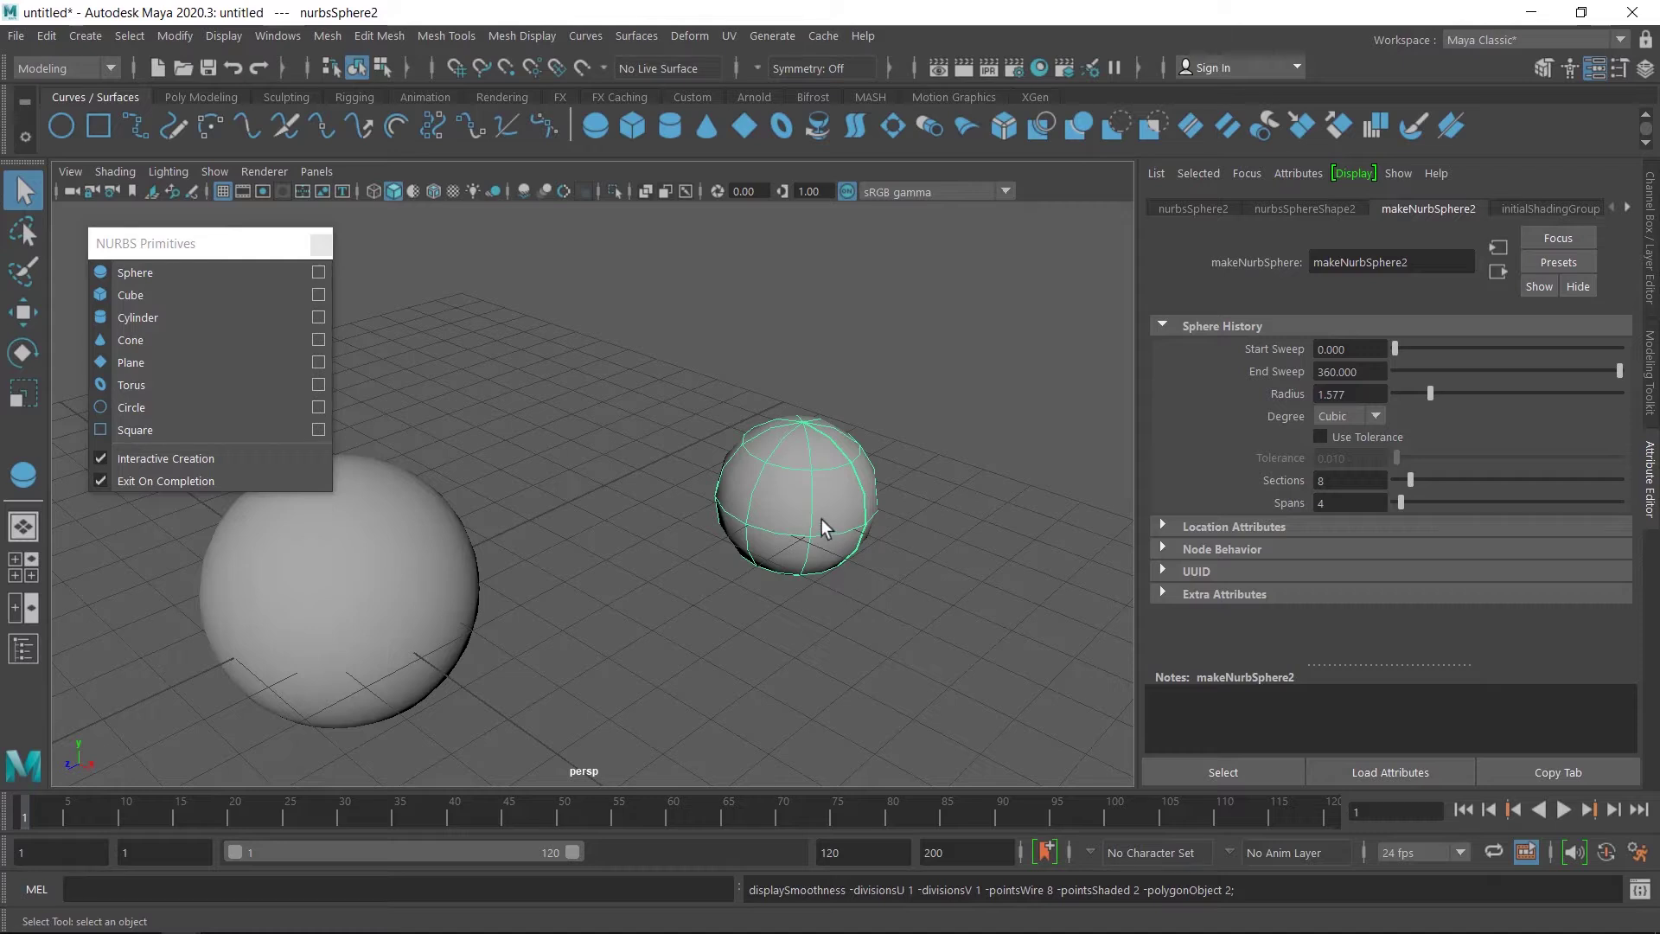
pyautogui.press('3')
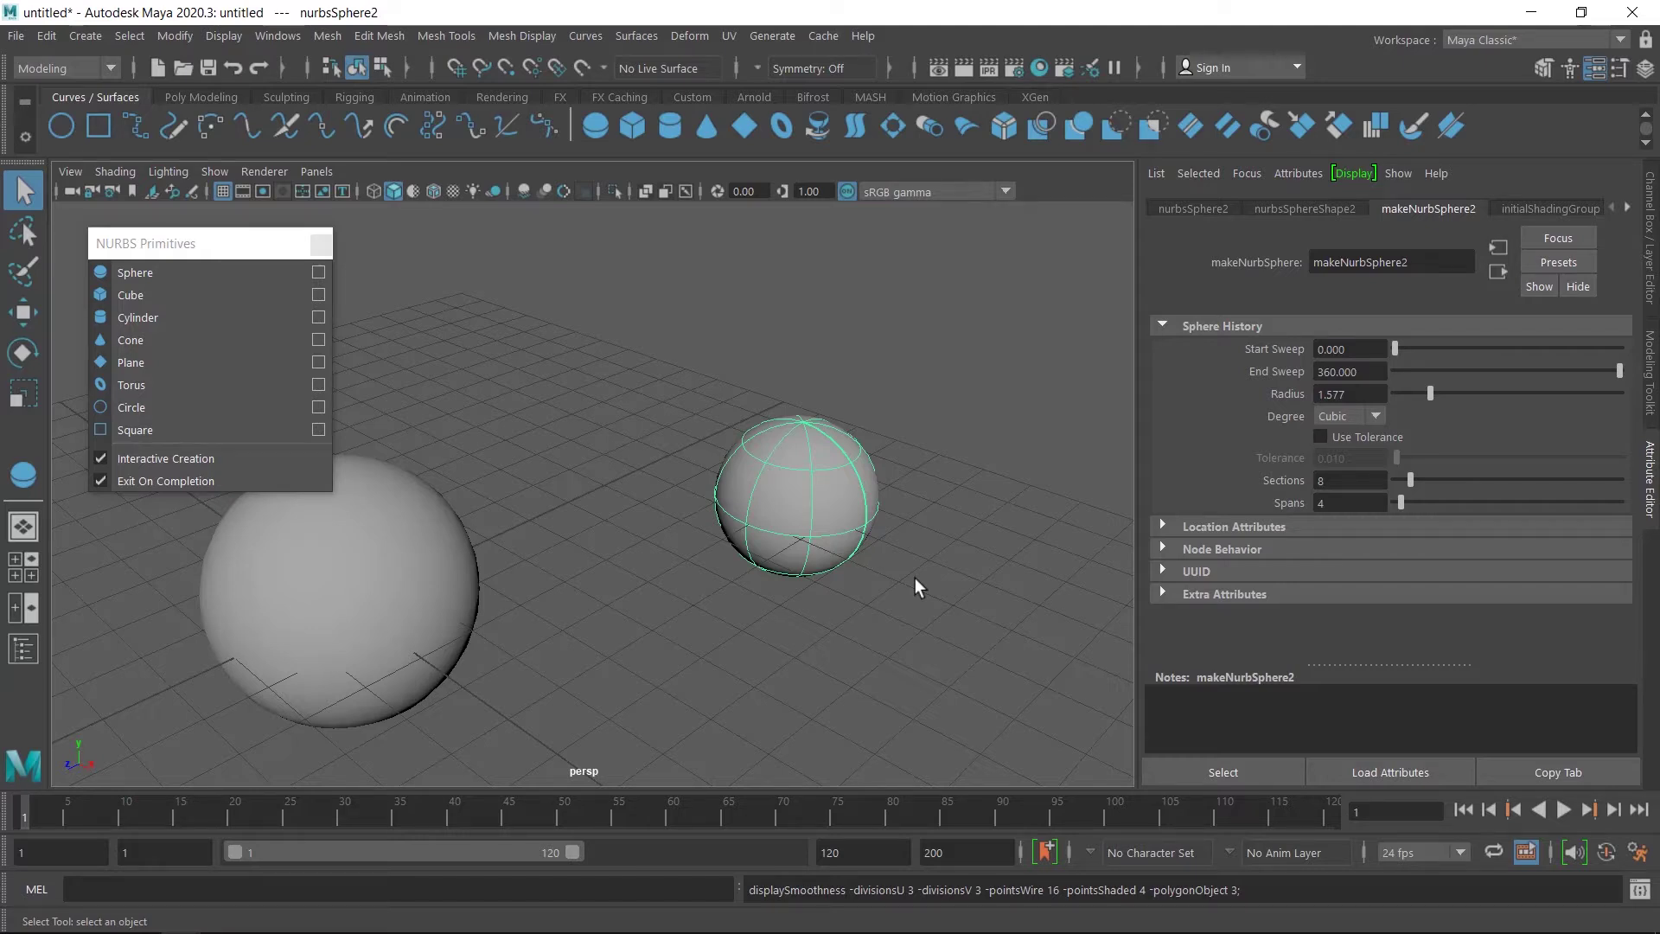
pyautogui.press('4')
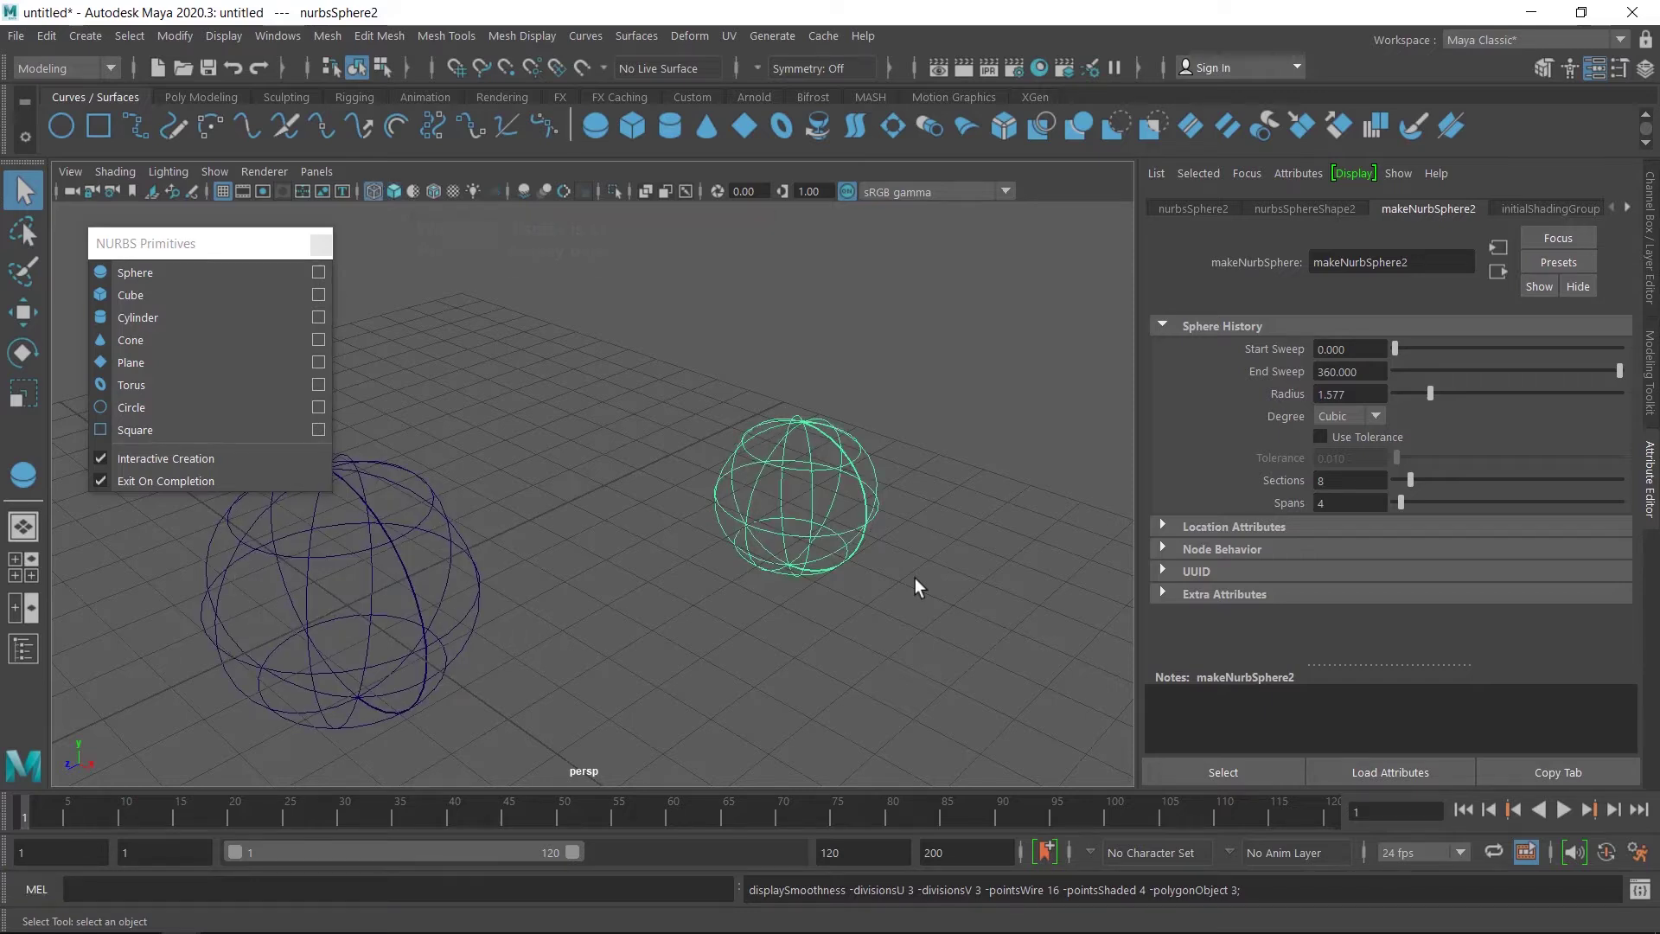
pyautogui.press('5')
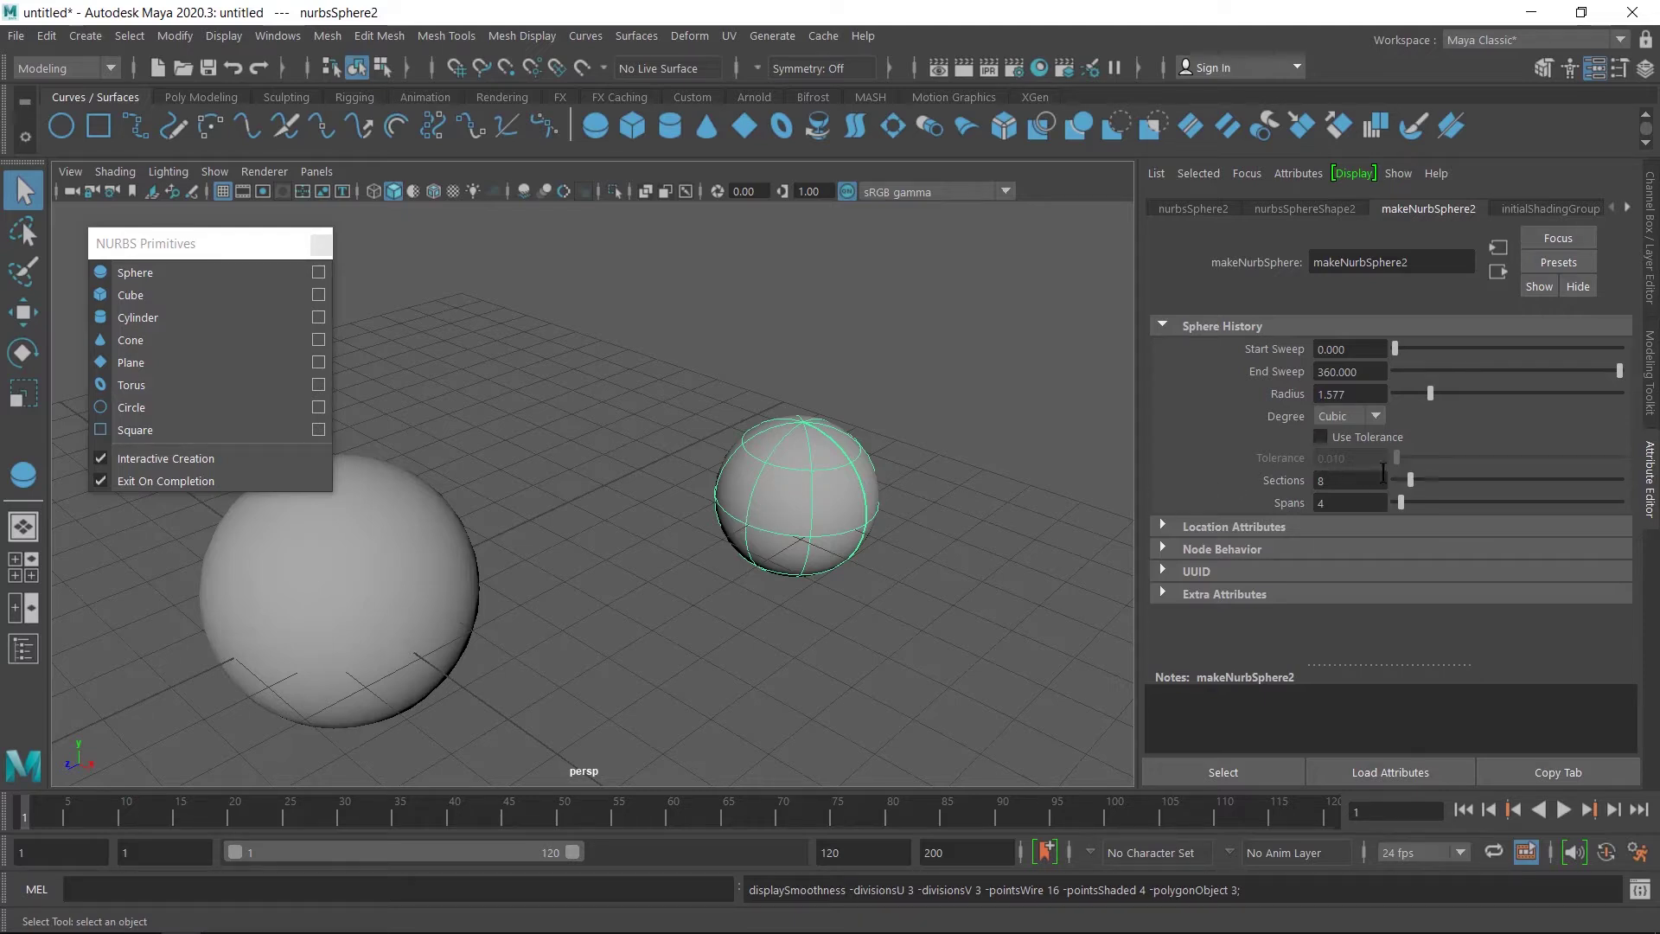
# - Try different section and span counts on the second sphere
pyautogui.moveTo(1412, 479)
pyautogui.mouseDown()
pyautogui.moveTo(1442, 478)
pyautogui.moveTo(1410, 478)
pyautogui.moveTo(1406, 505)
pyautogui.moveTo(1423, 503)
pyautogui.moveTo(1402, 502)
pyautogui.mouseUp()
pyautogui.moveTo(1400, 504); pyautogui.dragTo(1407, 504)
# - Delete both NURBS spheres from the scene
pyautogui.press('Delete')
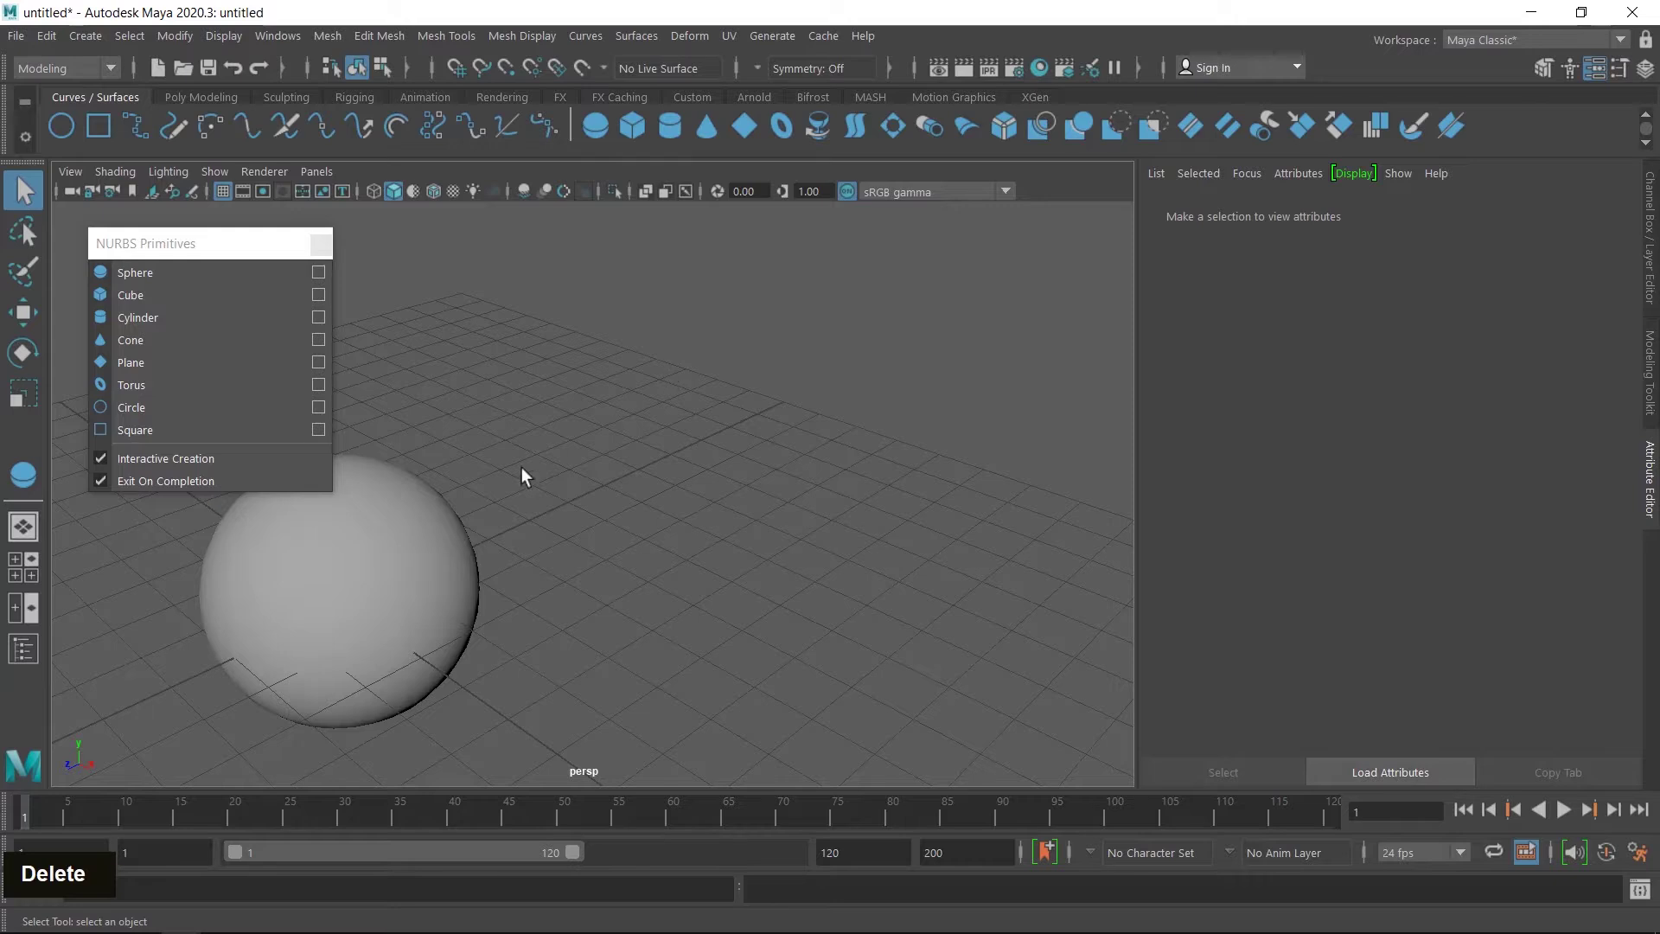
pyautogui.click(330, 597)
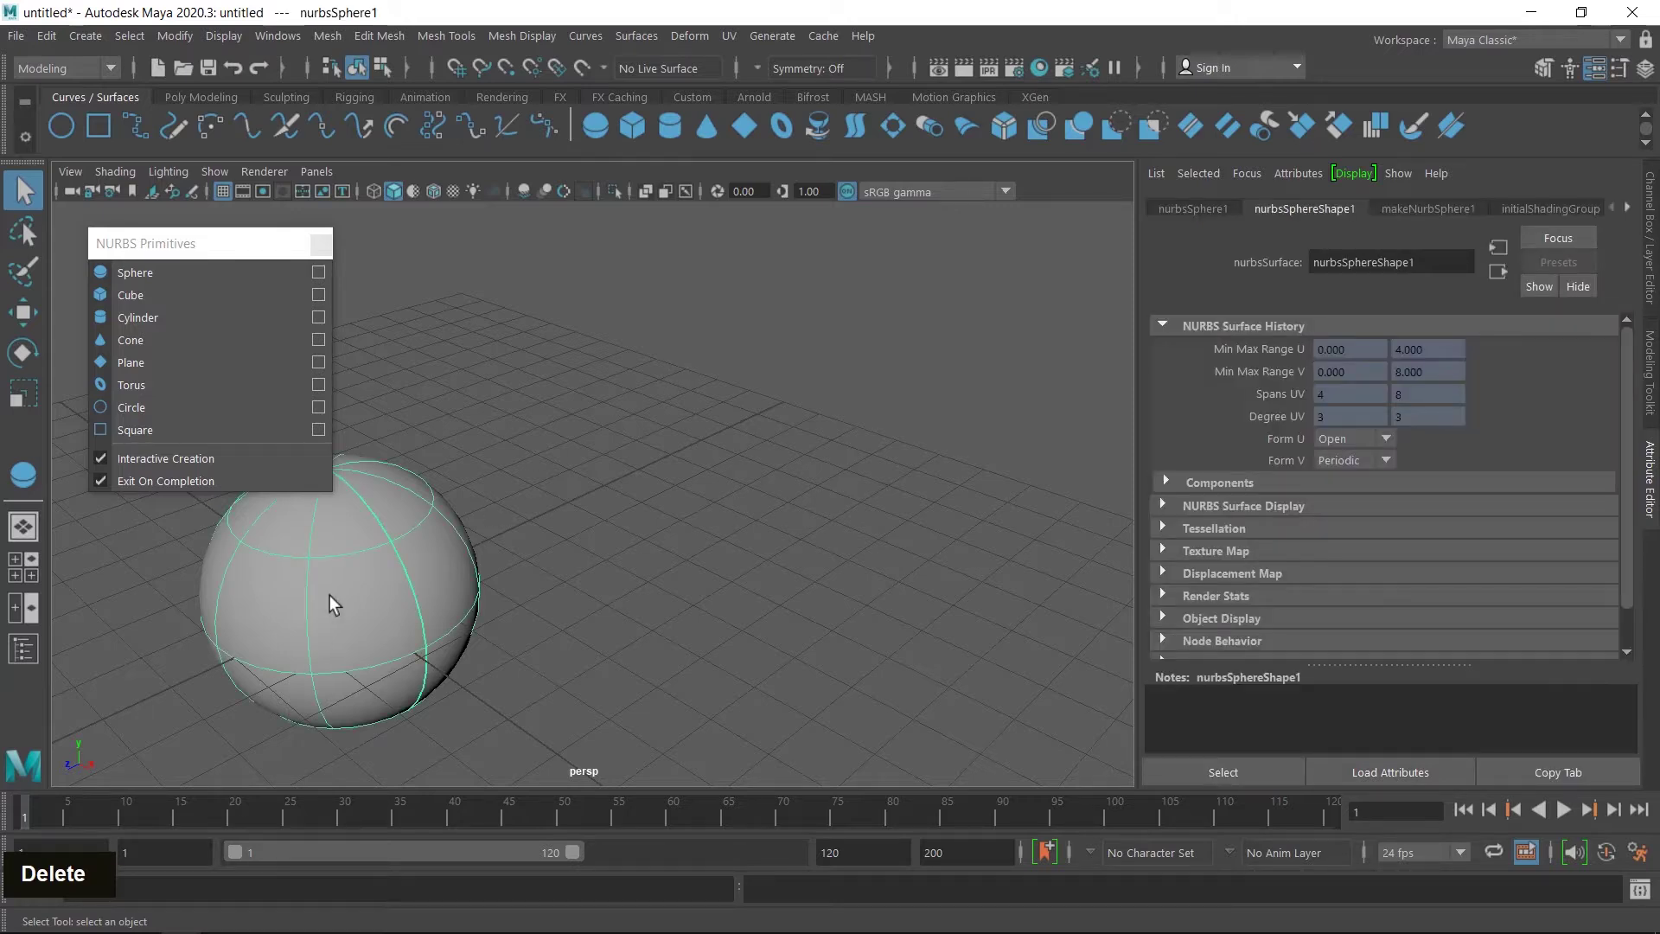
pyautogui.press('Delete')
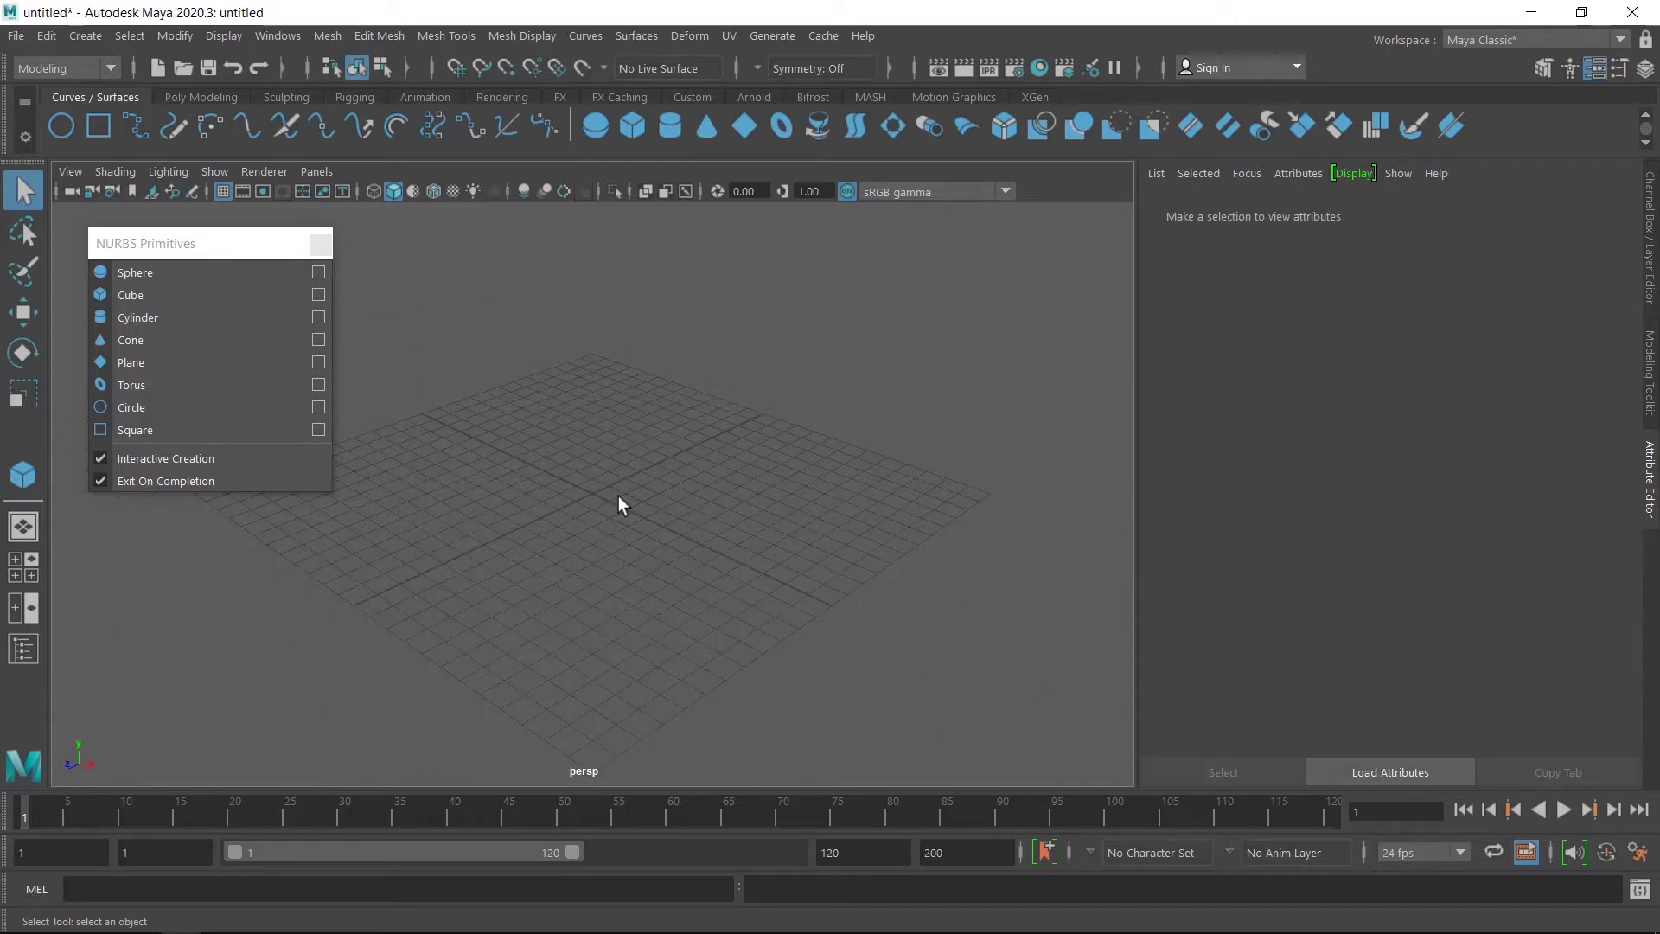
# - Draw a NURBS cube on the grid with a width of about 9.5, length ratio about 1.1 and height ratio about 0.92
pyautogui.click(121, 294)
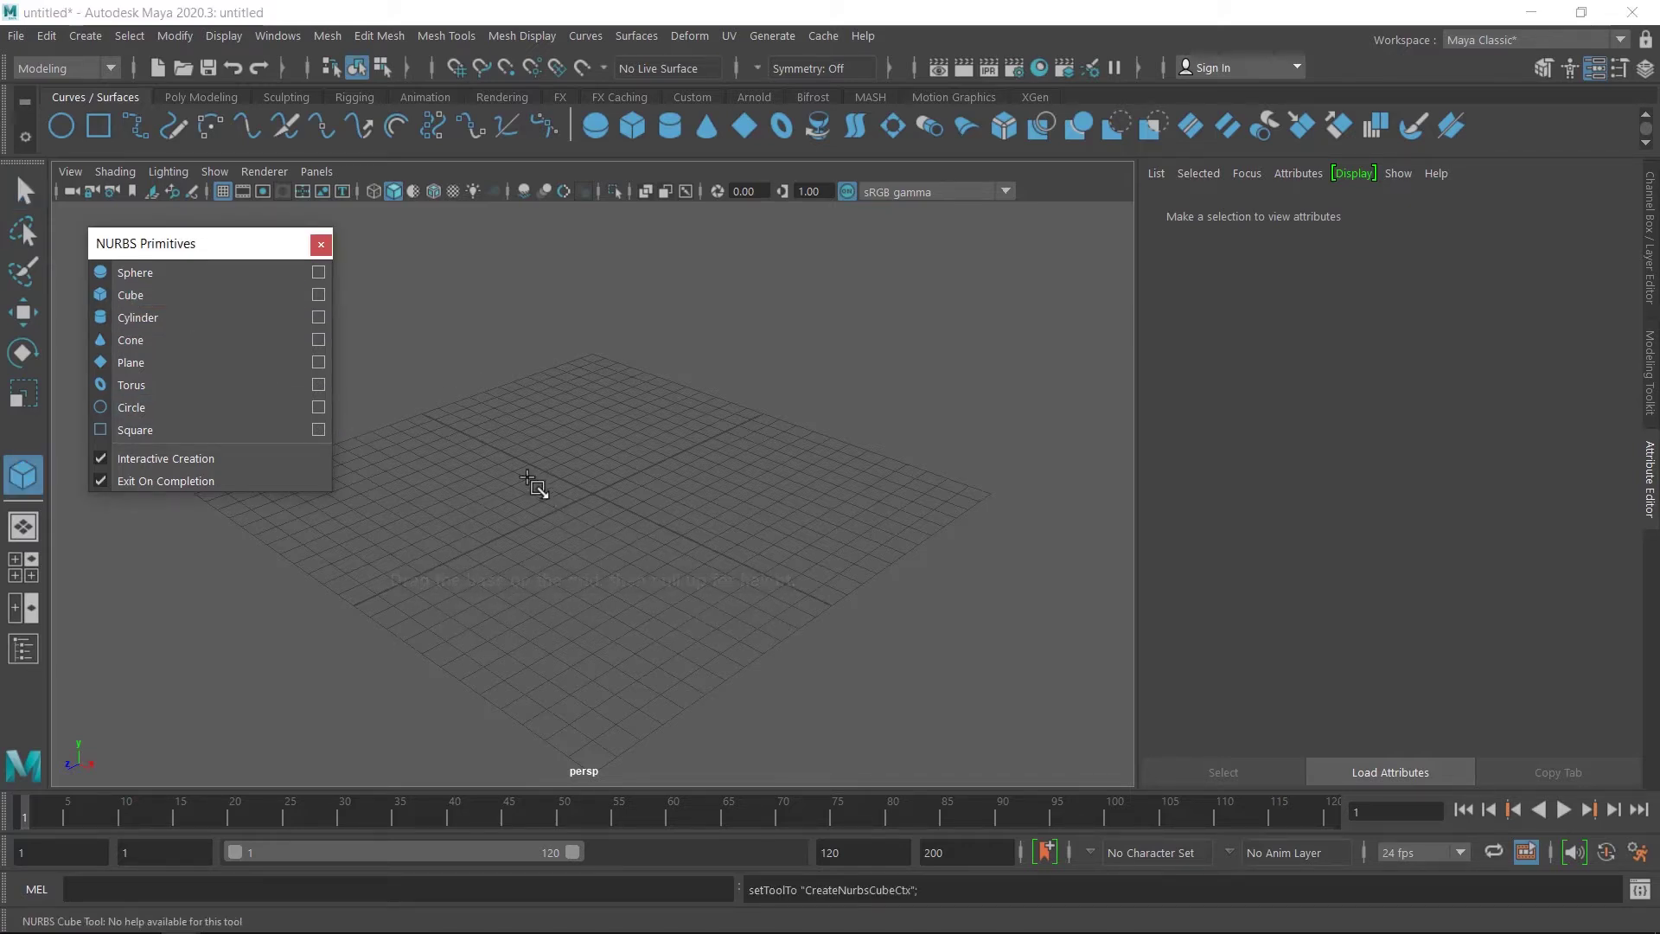
pyautogui.moveTo(515, 466); pyautogui.dragTo(826, 457)
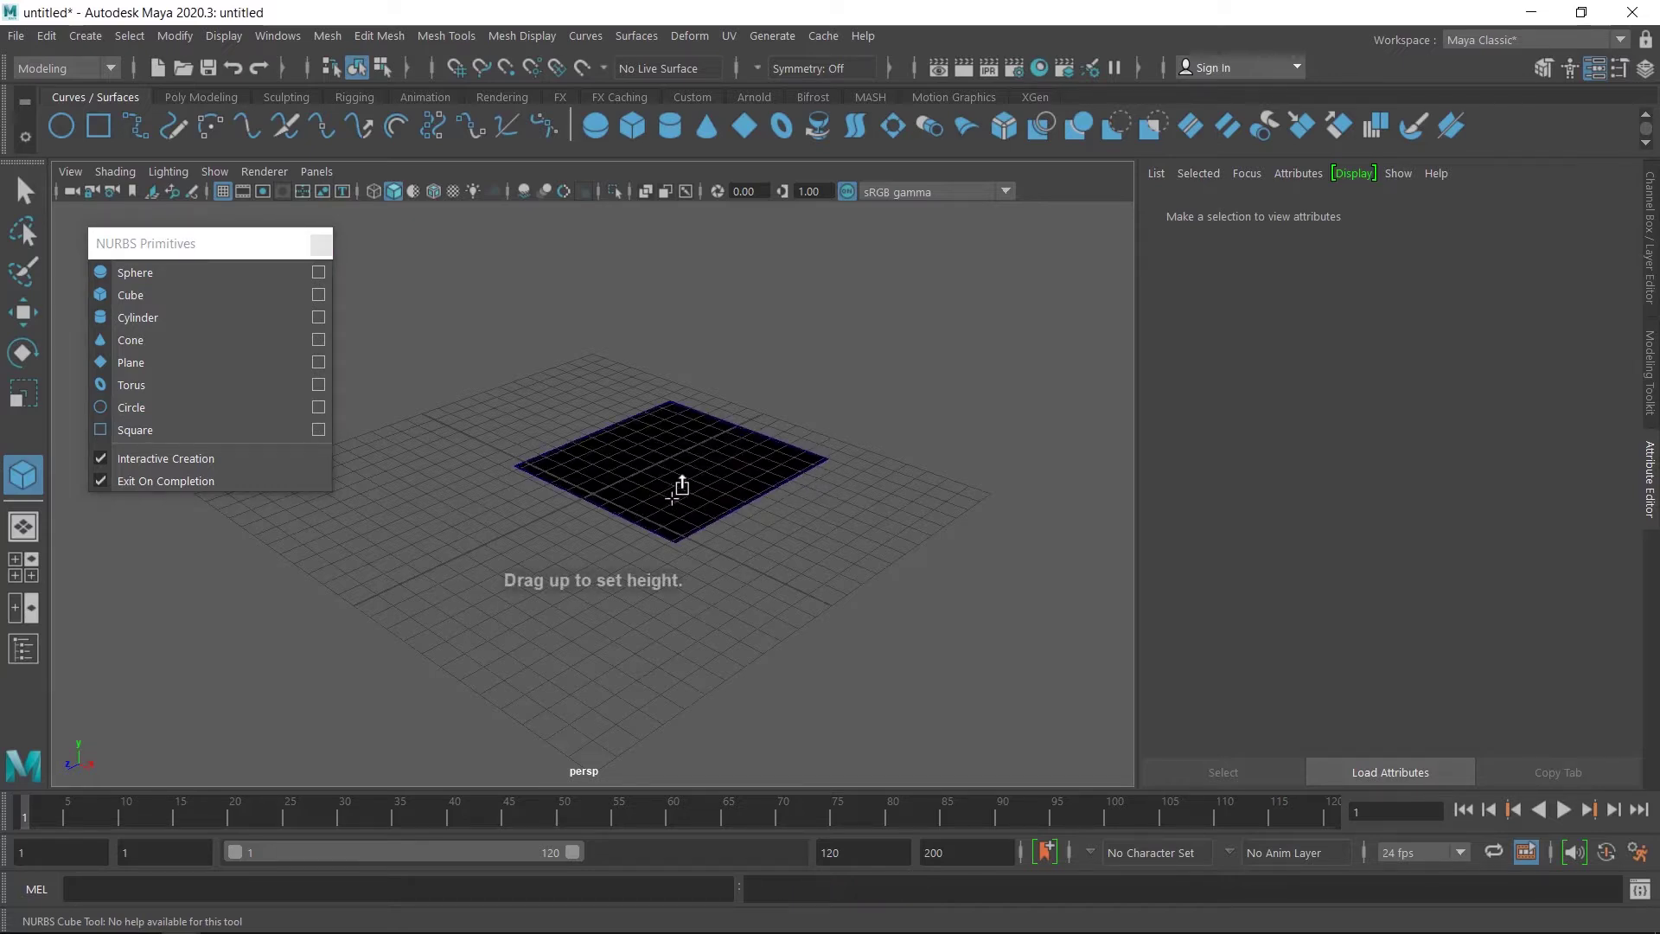
pyautogui.moveTo(673, 494); pyautogui.dragTo(672, 269)
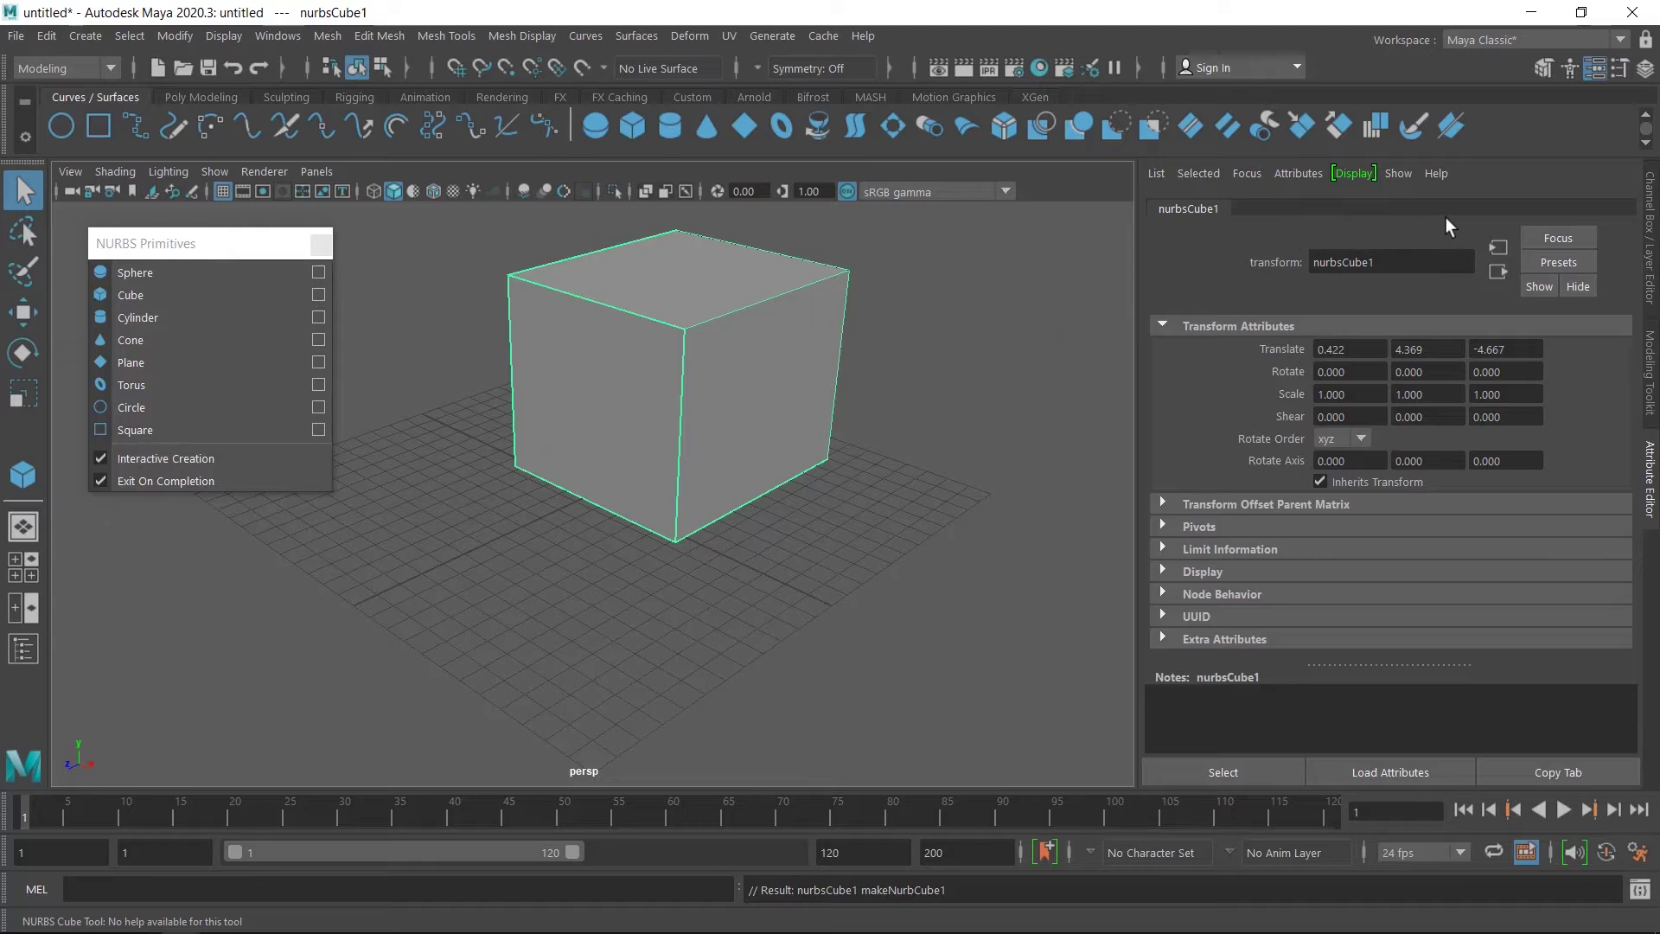
# - Select all surfaces of the NURBS cube together and show the makeNurbCube1 creation attributes
pyautogui.click(944, 437)
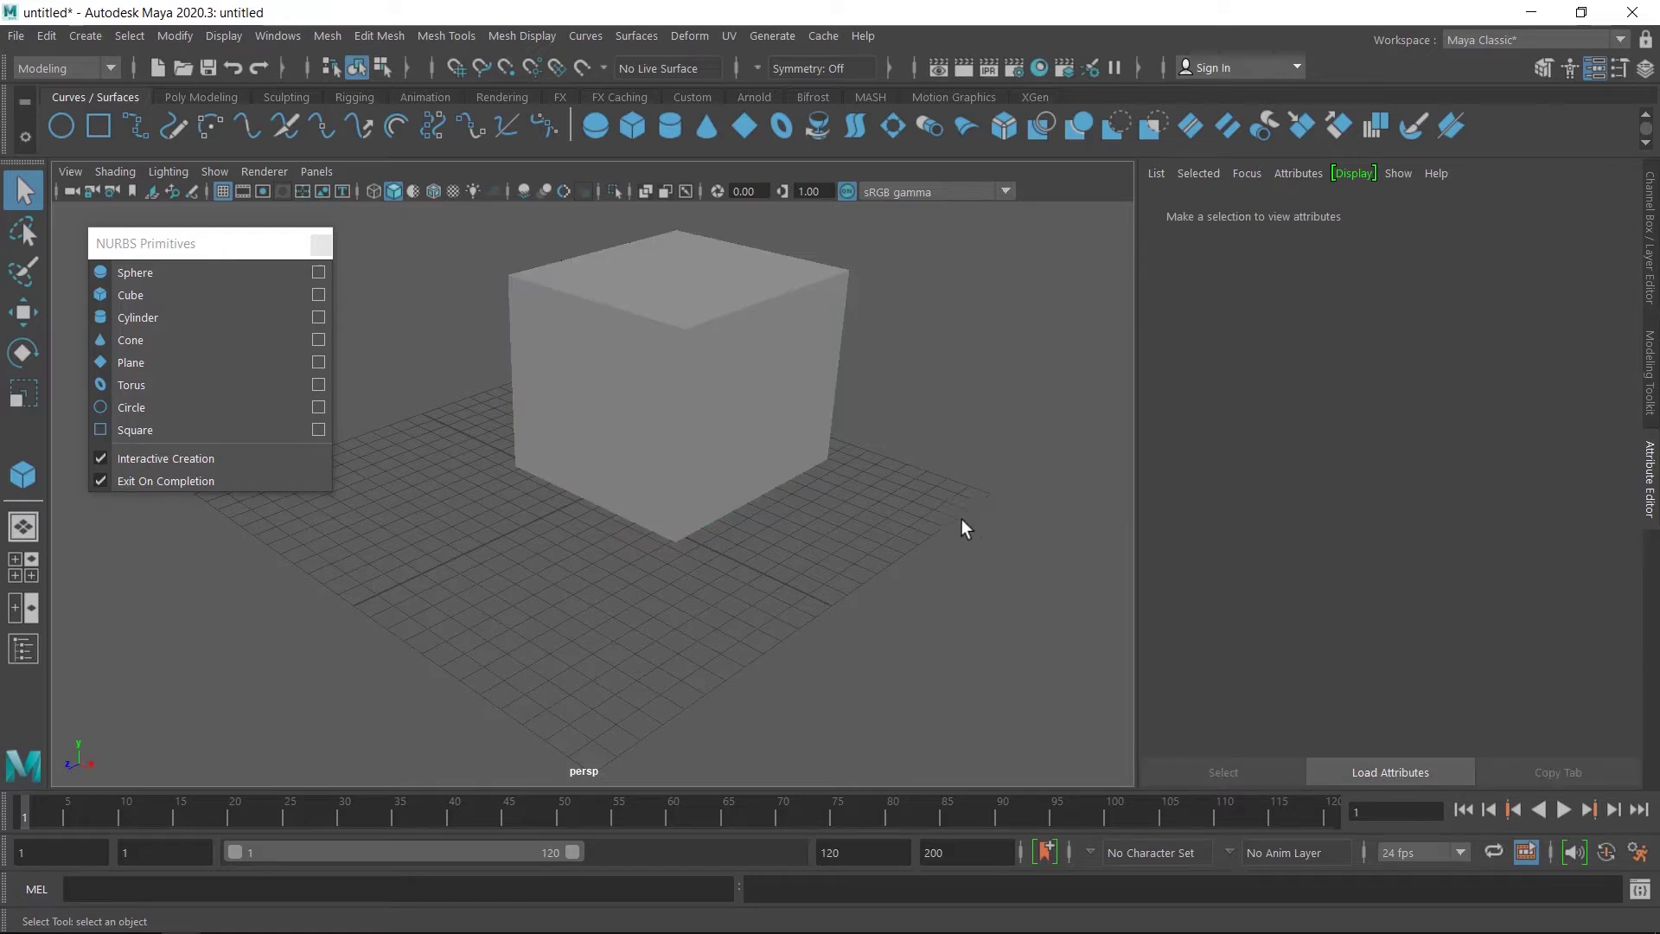
pyautogui.moveTo(957, 551); pyautogui.dragTo(474, 260)
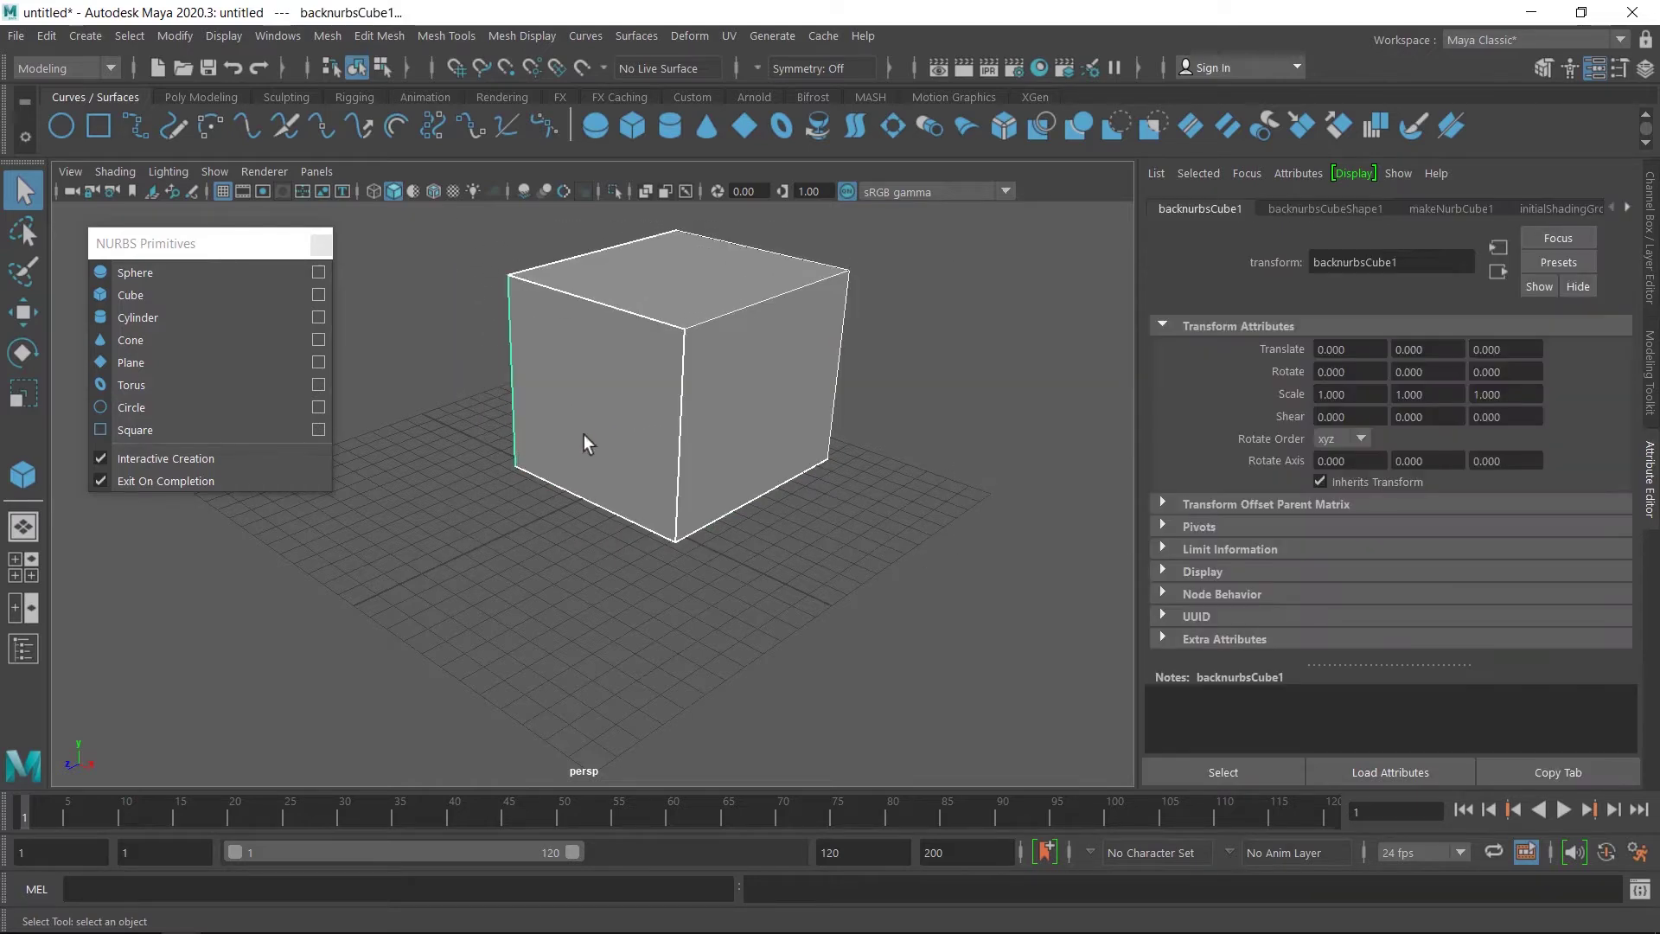
pyautogui.click(1444, 211)
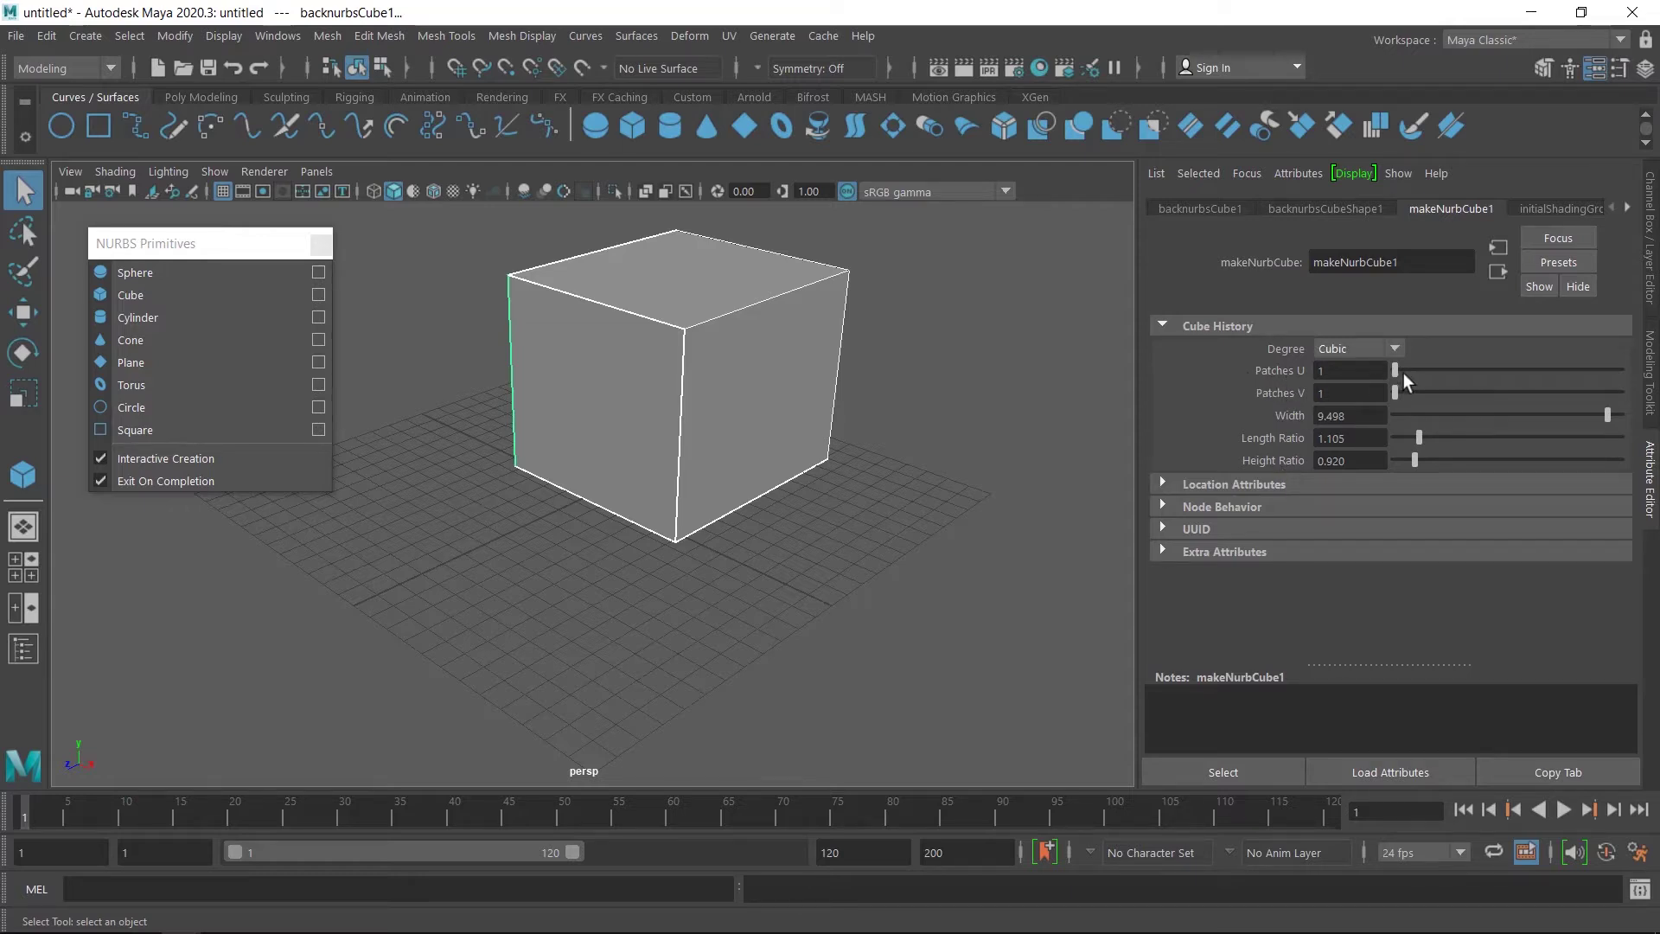
# - Try 9 patches in both U and V on the NURBS cube and return both counts to 1
pyautogui.moveTo(1398, 374); pyautogui.dragTo(1413, 393)
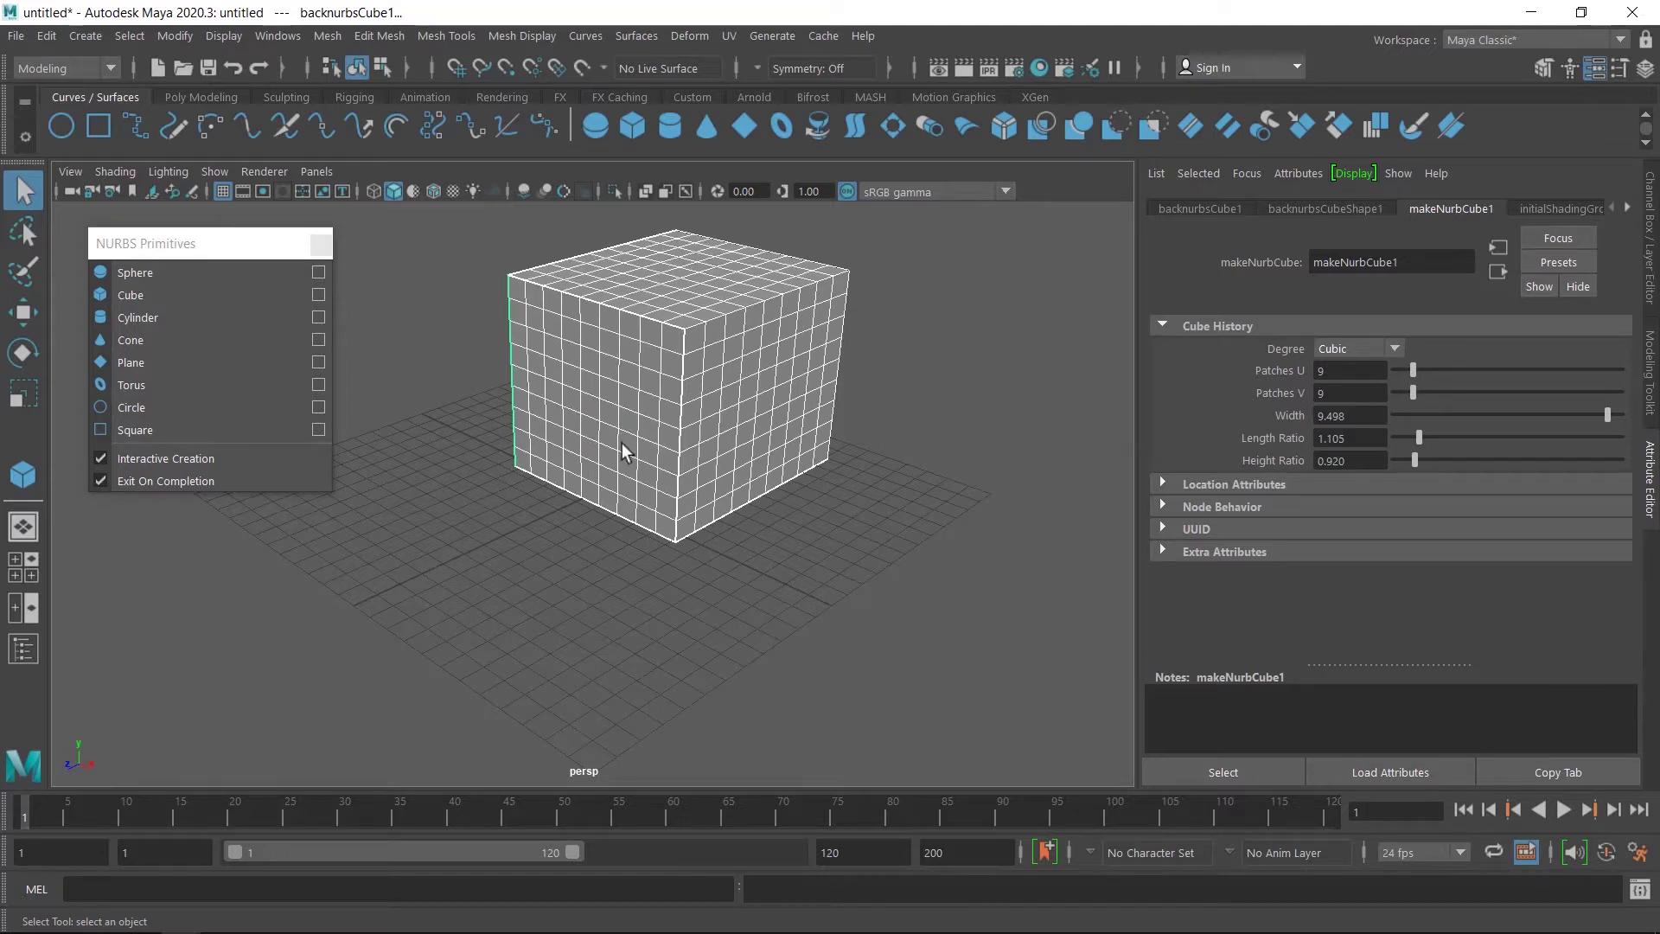
pyautogui.moveTo(1413, 391)
pyautogui.mouseDown()
pyautogui.moveTo(1390, 391)
pyautogui.moveTo(1391, 371)
pyautogui.mouseUp()
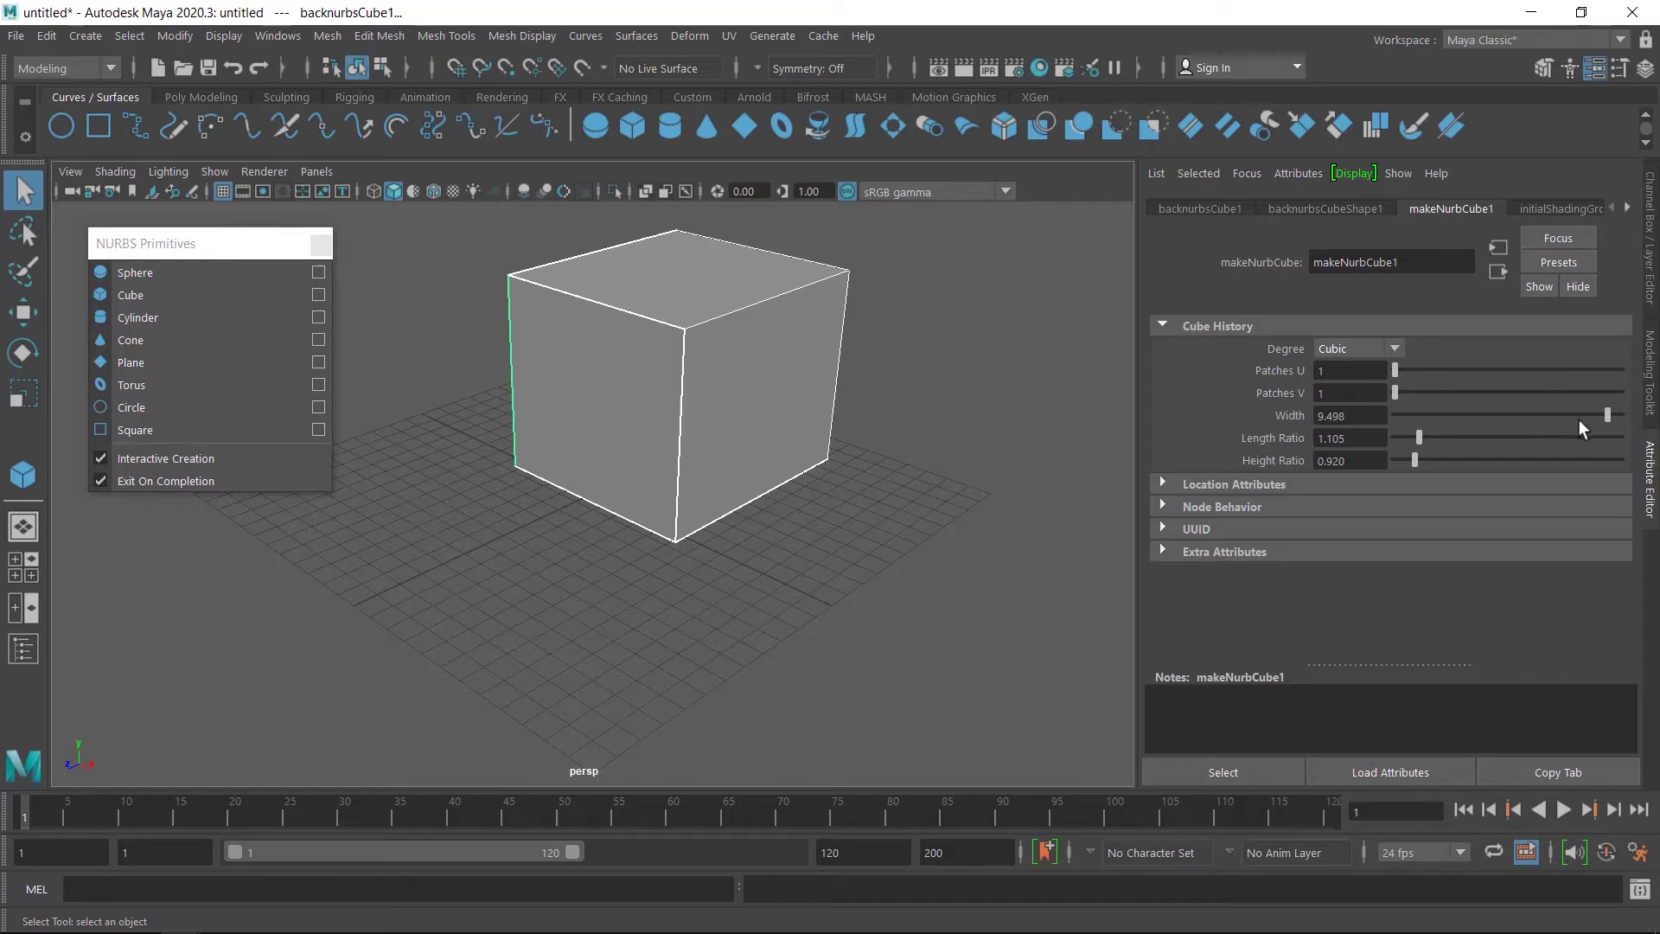
# - Set the cube's width to about 7.85, its length ratio to about 1.42 and its height ratio to about 0.92, and clear the selection
pyautogui.moveTo(1594, 414)
pyautogui.mouseDown()
pyautogui.moveTo(1546, 423)
pyautogui.moveTo(1572, 416)
pyautogui.mouseUp()
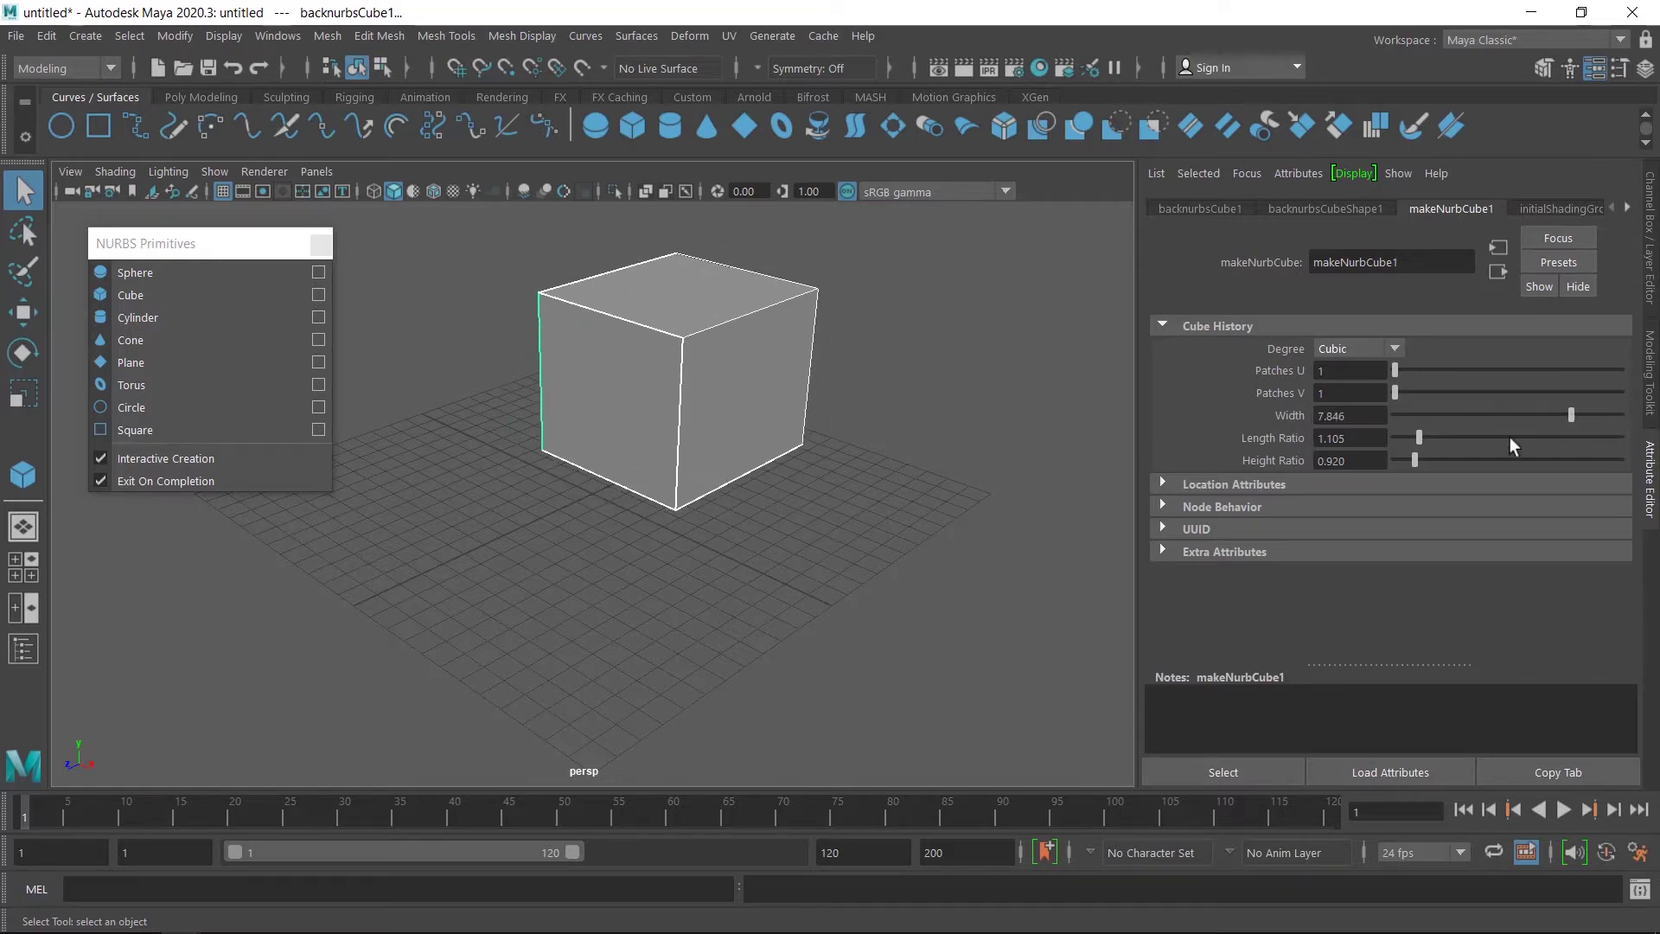
pyautogui.moveTo(1426, 445)
pyautogui.mouseDown()
pyautogui.moveTo(1447, 443)
pyautogui.moveTo(1426, 441)
pyautogui.moveTo(1416, 464)
pyautogui.moveTo(1452, 465)
pyautogui.moveTo(1415, 462)
pyautogui.mouseUp()
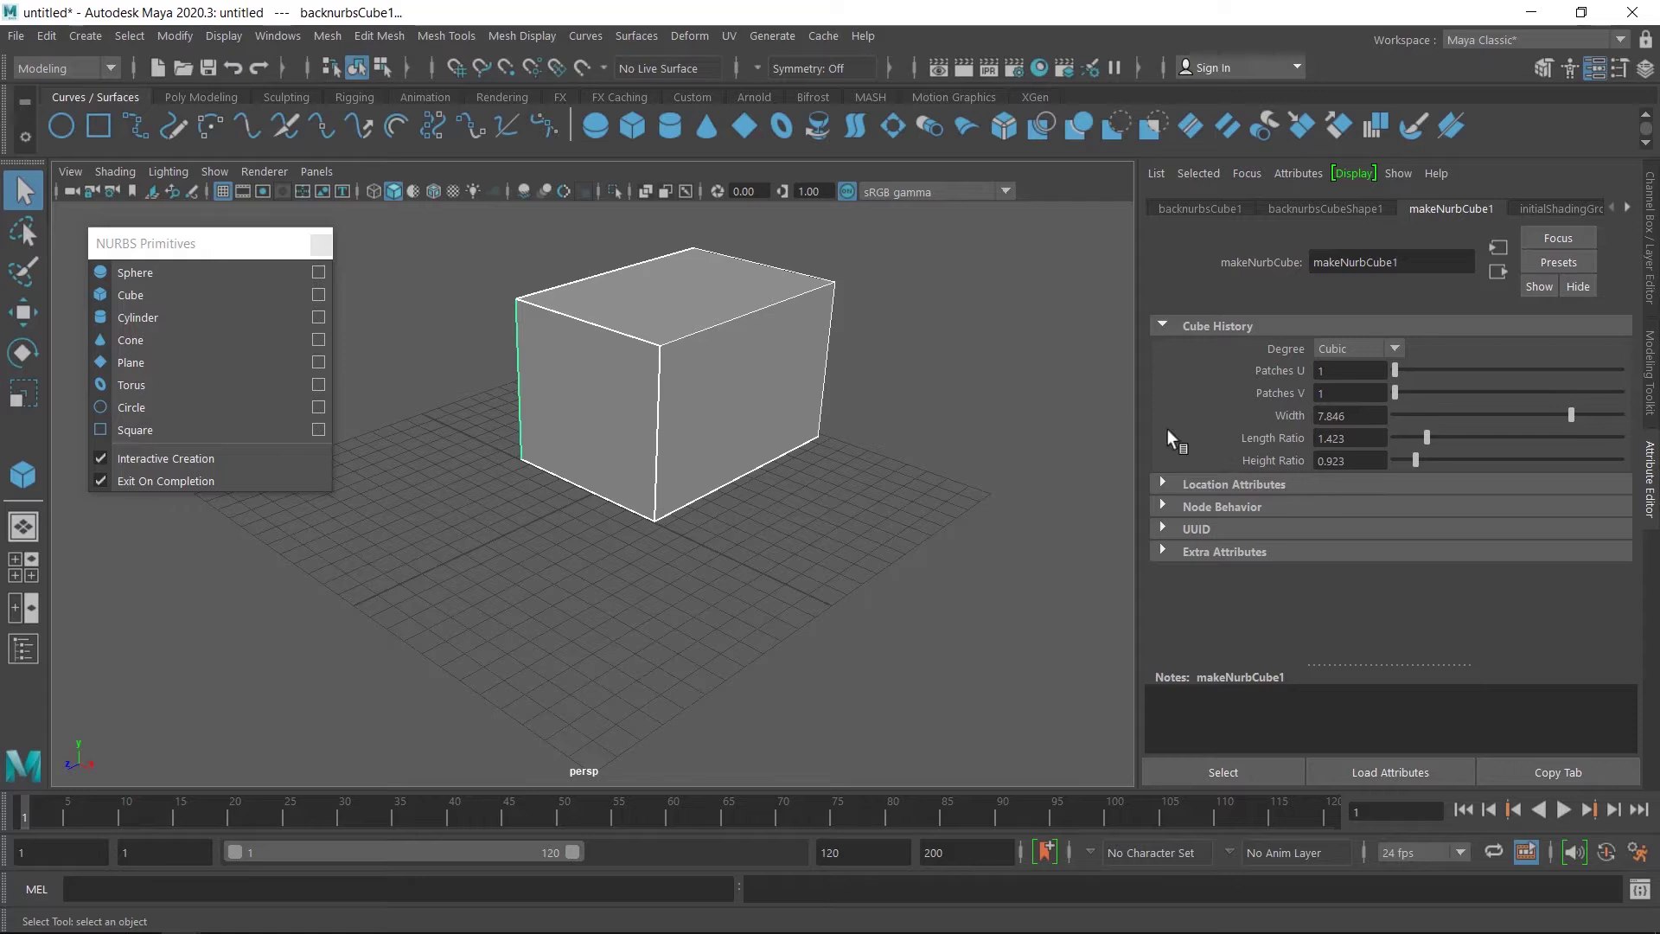
pyautogui.click(947, 371)
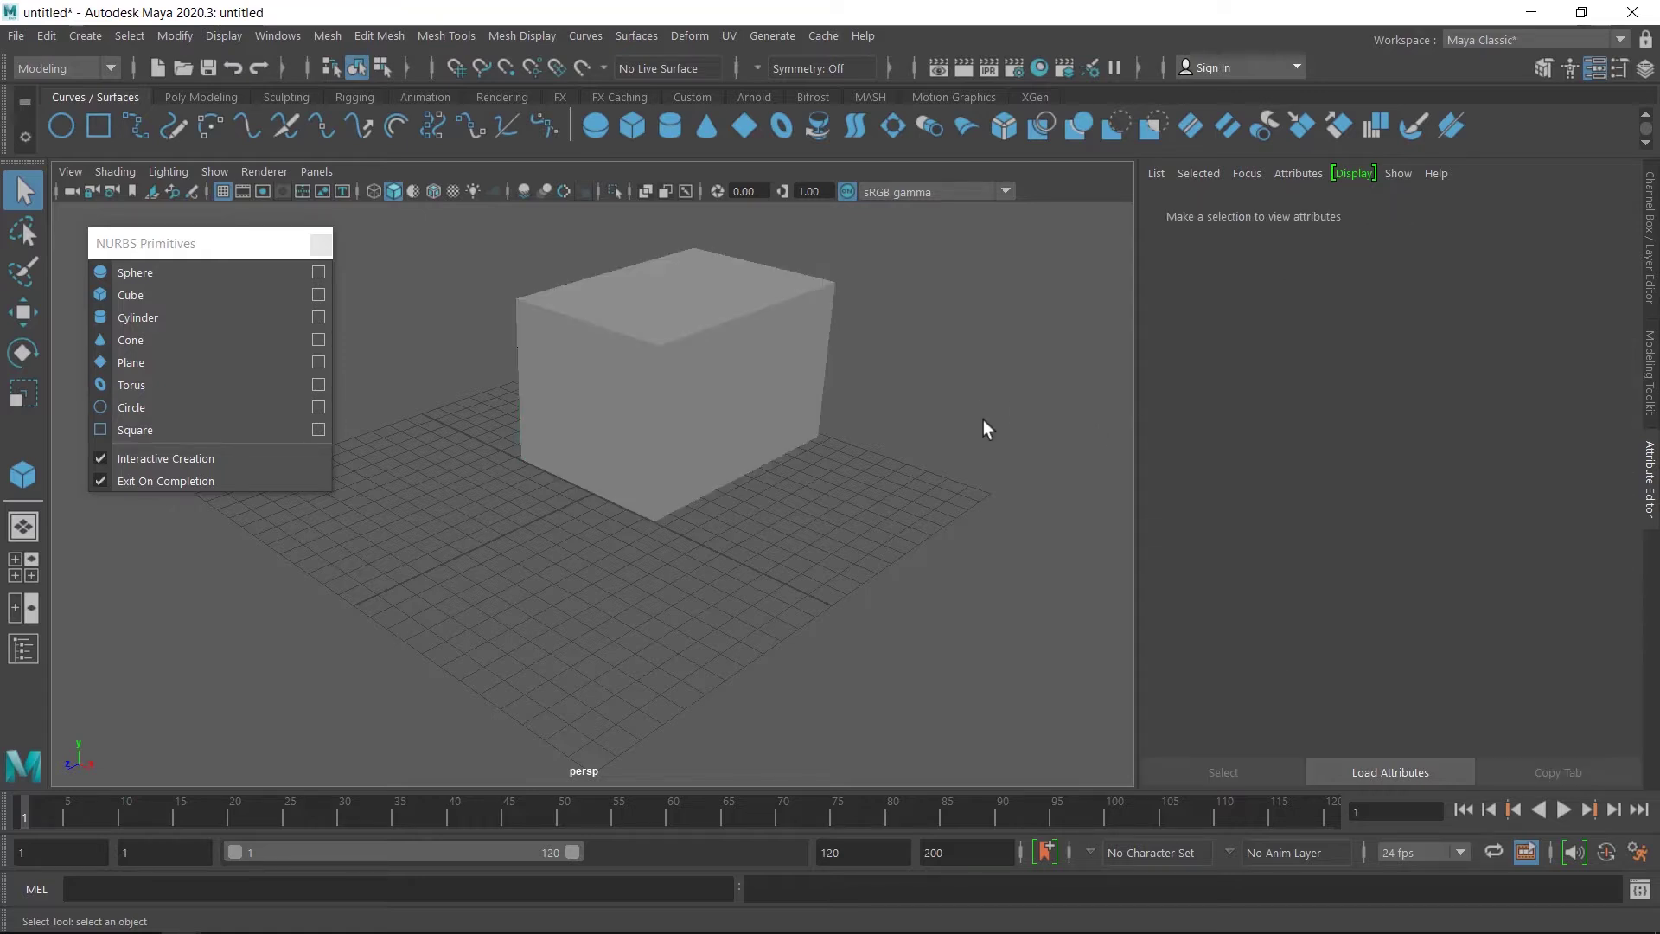
# - Examine how the cube is built by selecting its front, top and left surfaces individually and all surfaces together
pyautogui.click(763, 358)
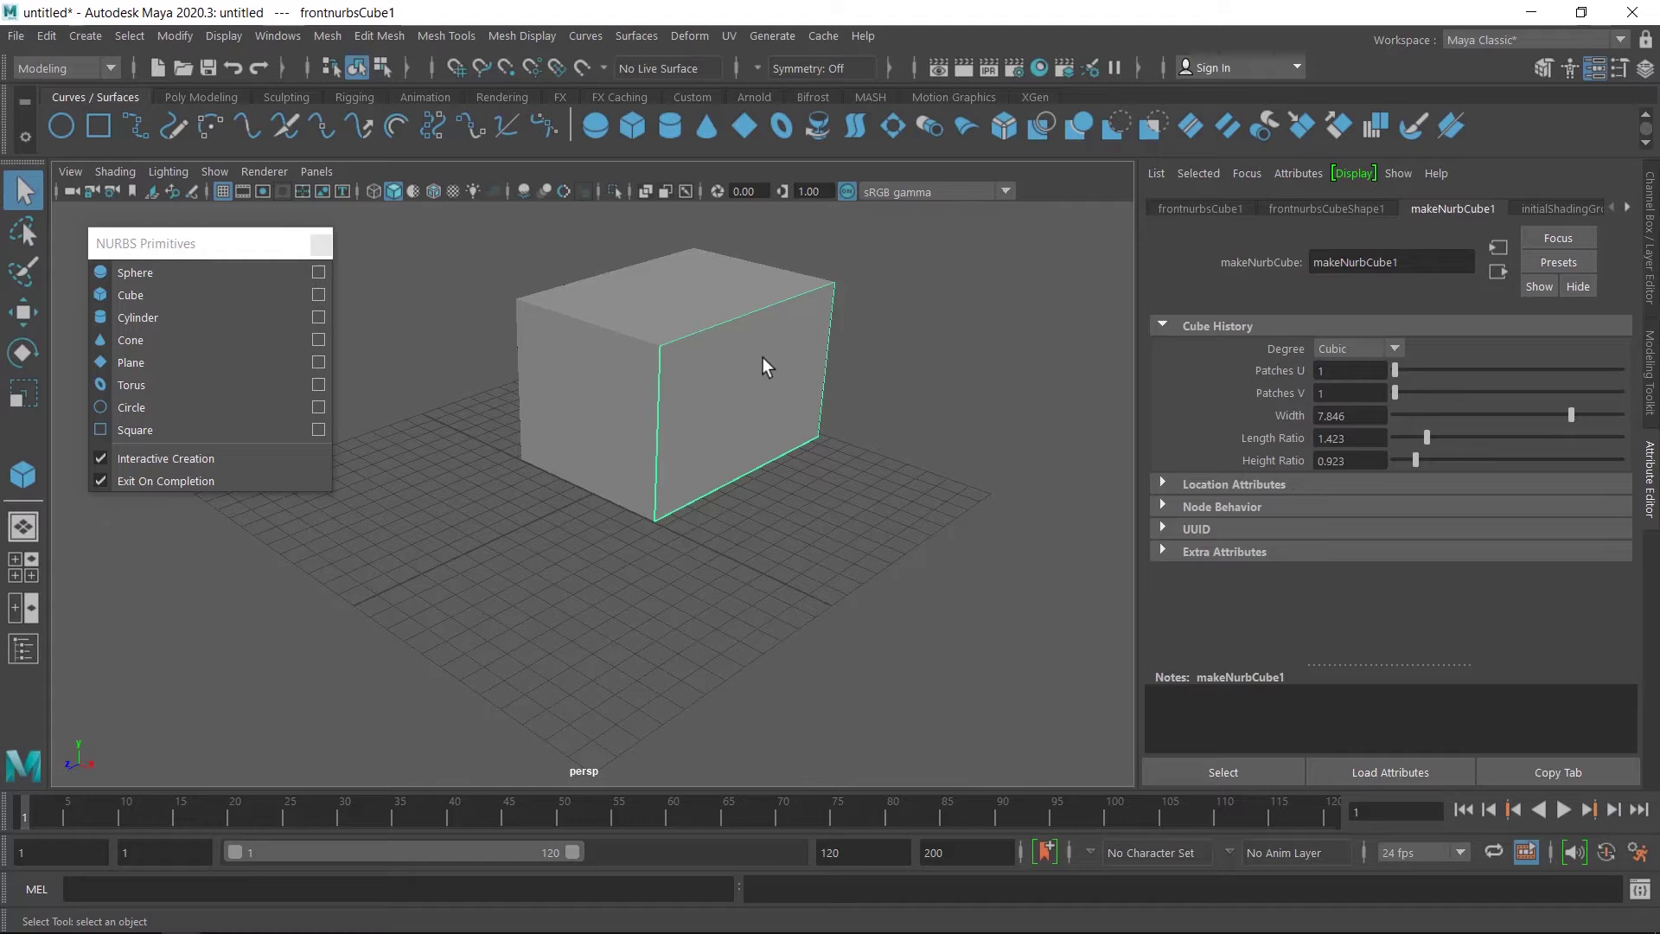
pyautogui.click(688, 294)
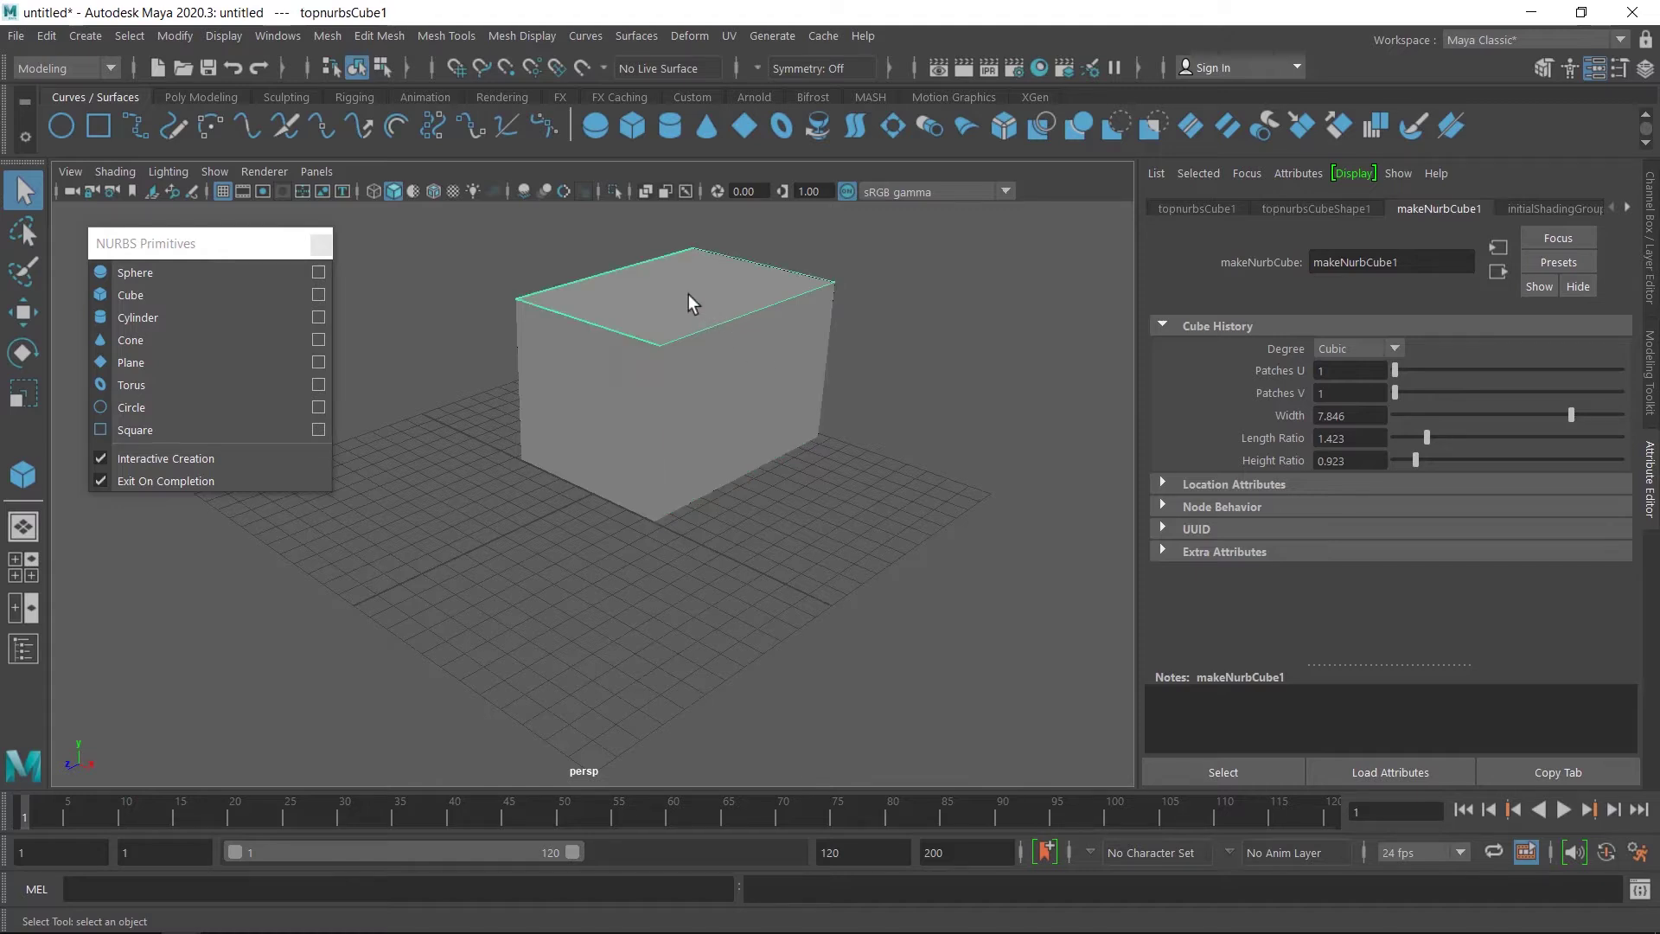
pyautogui.click(589, 382)
pyautogui.click(723, 407)
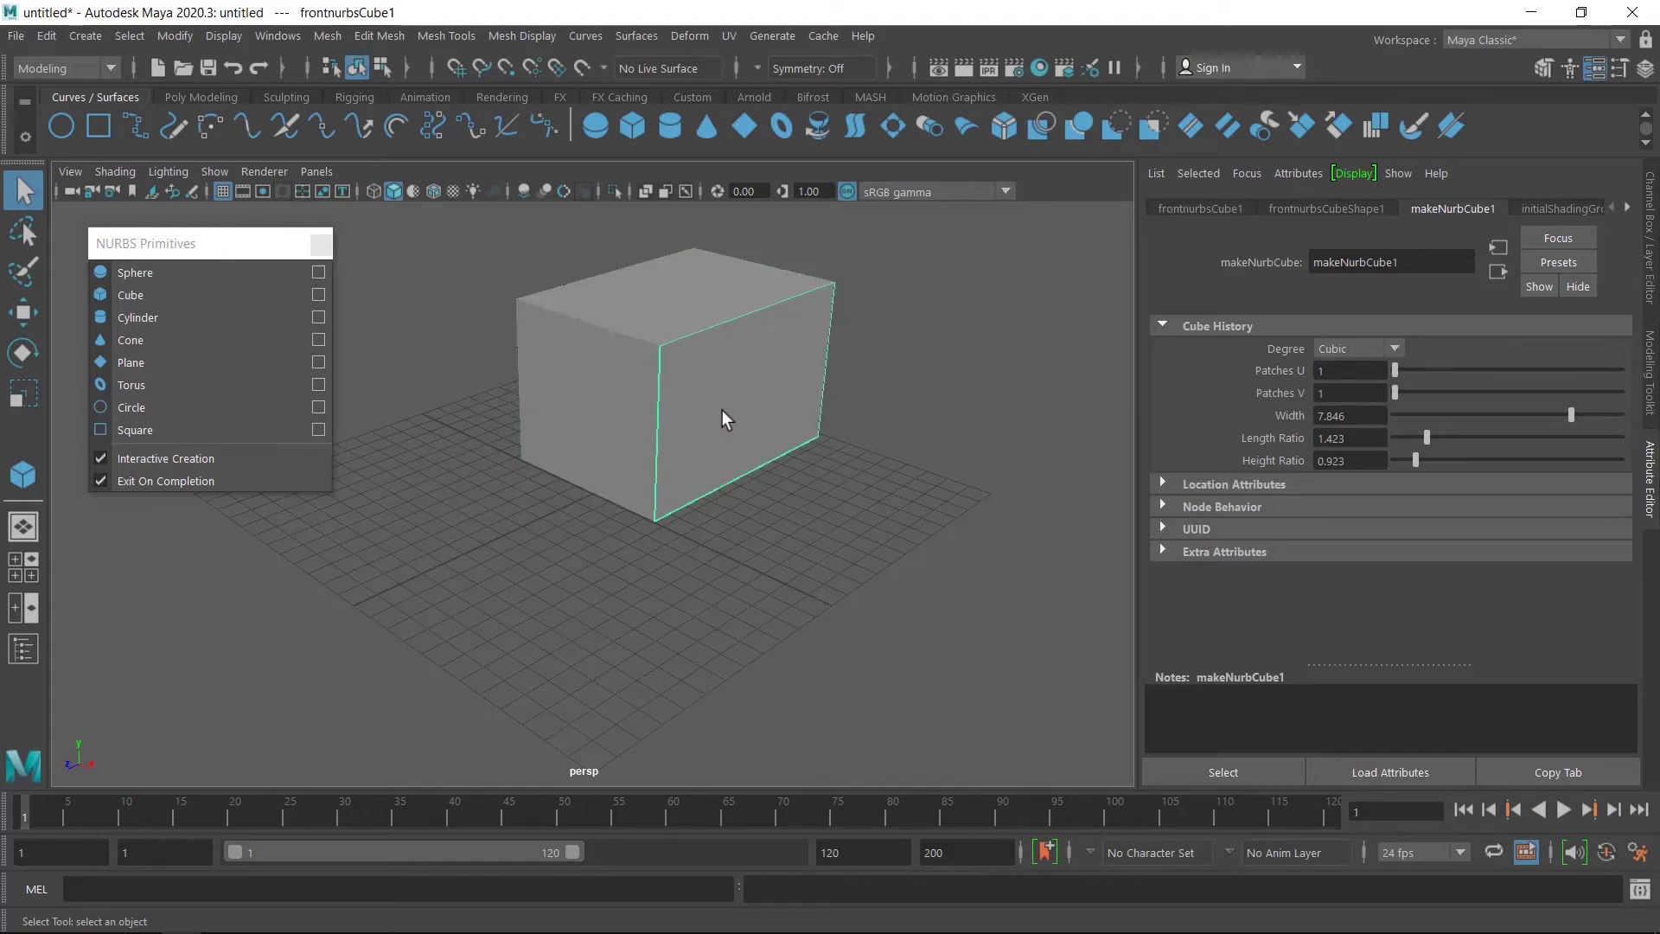
pyautogui.moveTo(430, 227); pyautogui.dragTo(975, 566)
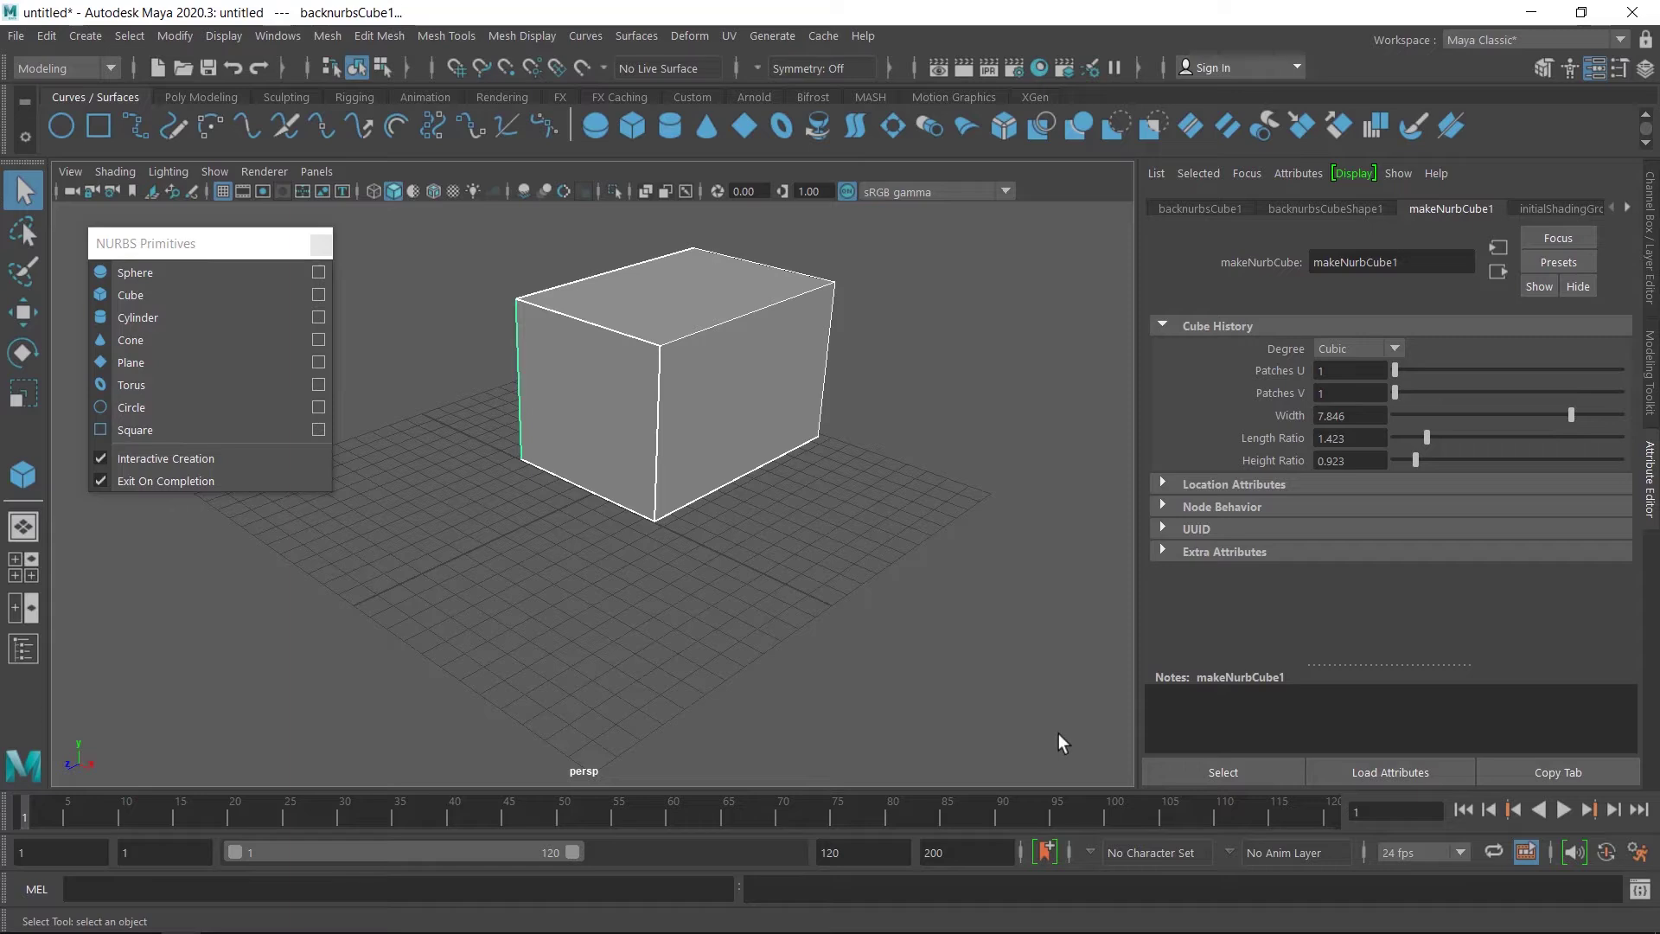
pyautogui.click(888, 553)
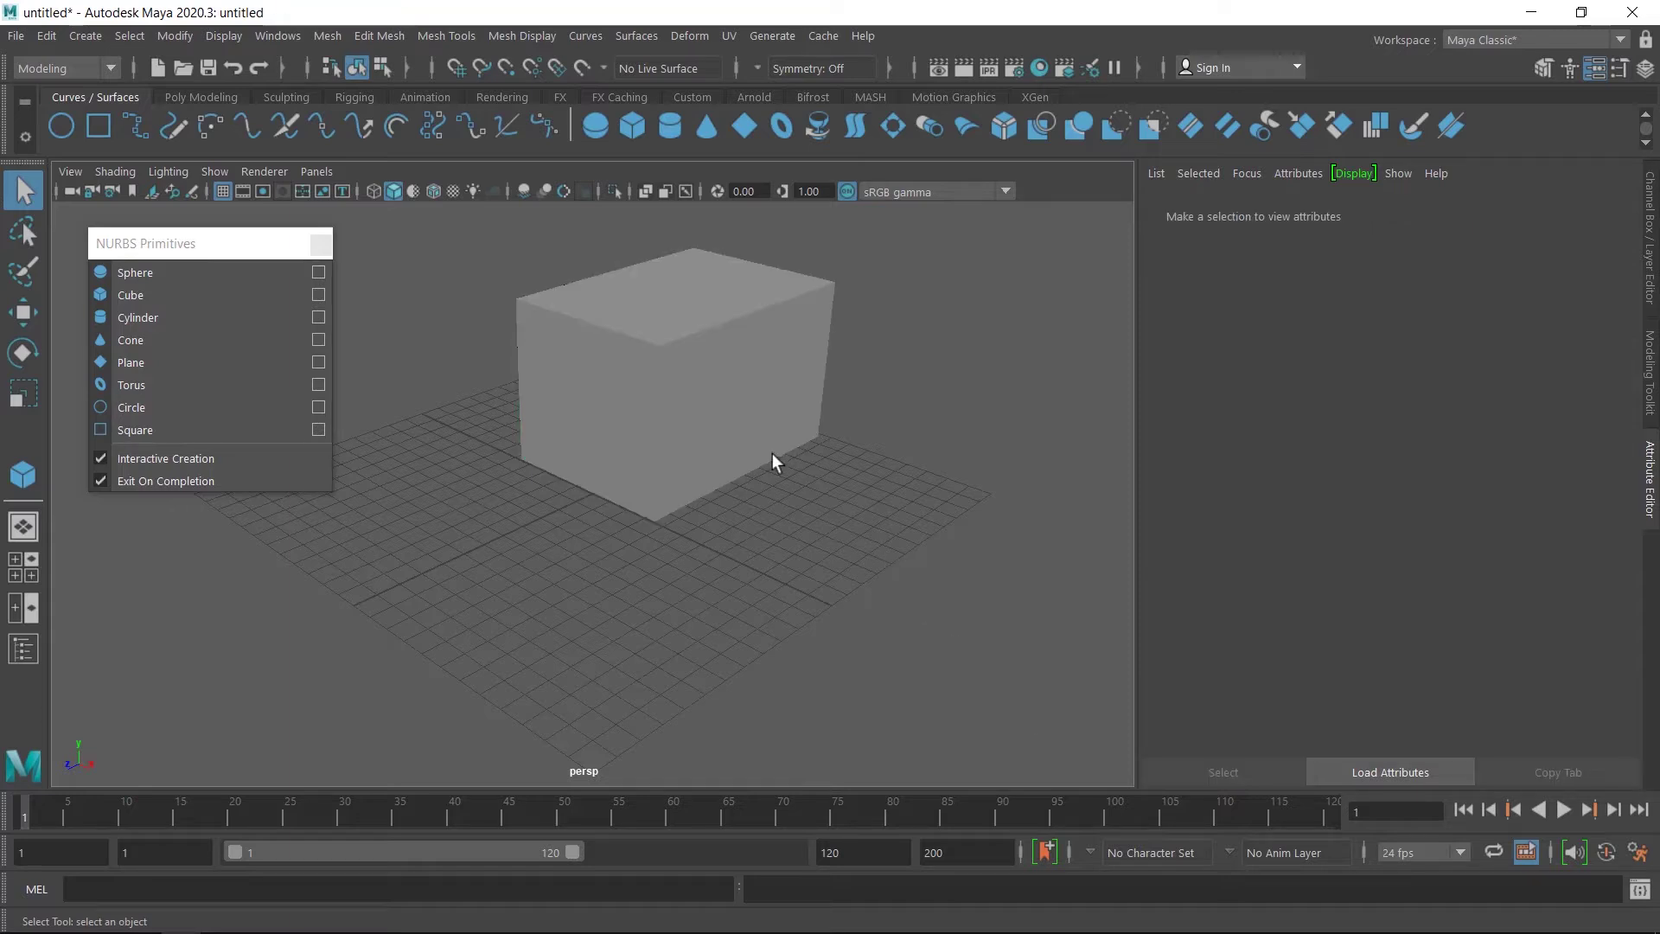
# - Try moving the cube's front surface about 3.1 units along X and its left surface about 4.6 units along Z, and undo both moves
pyautogui.click(737, 419)
pyautogui.click(12, 310)
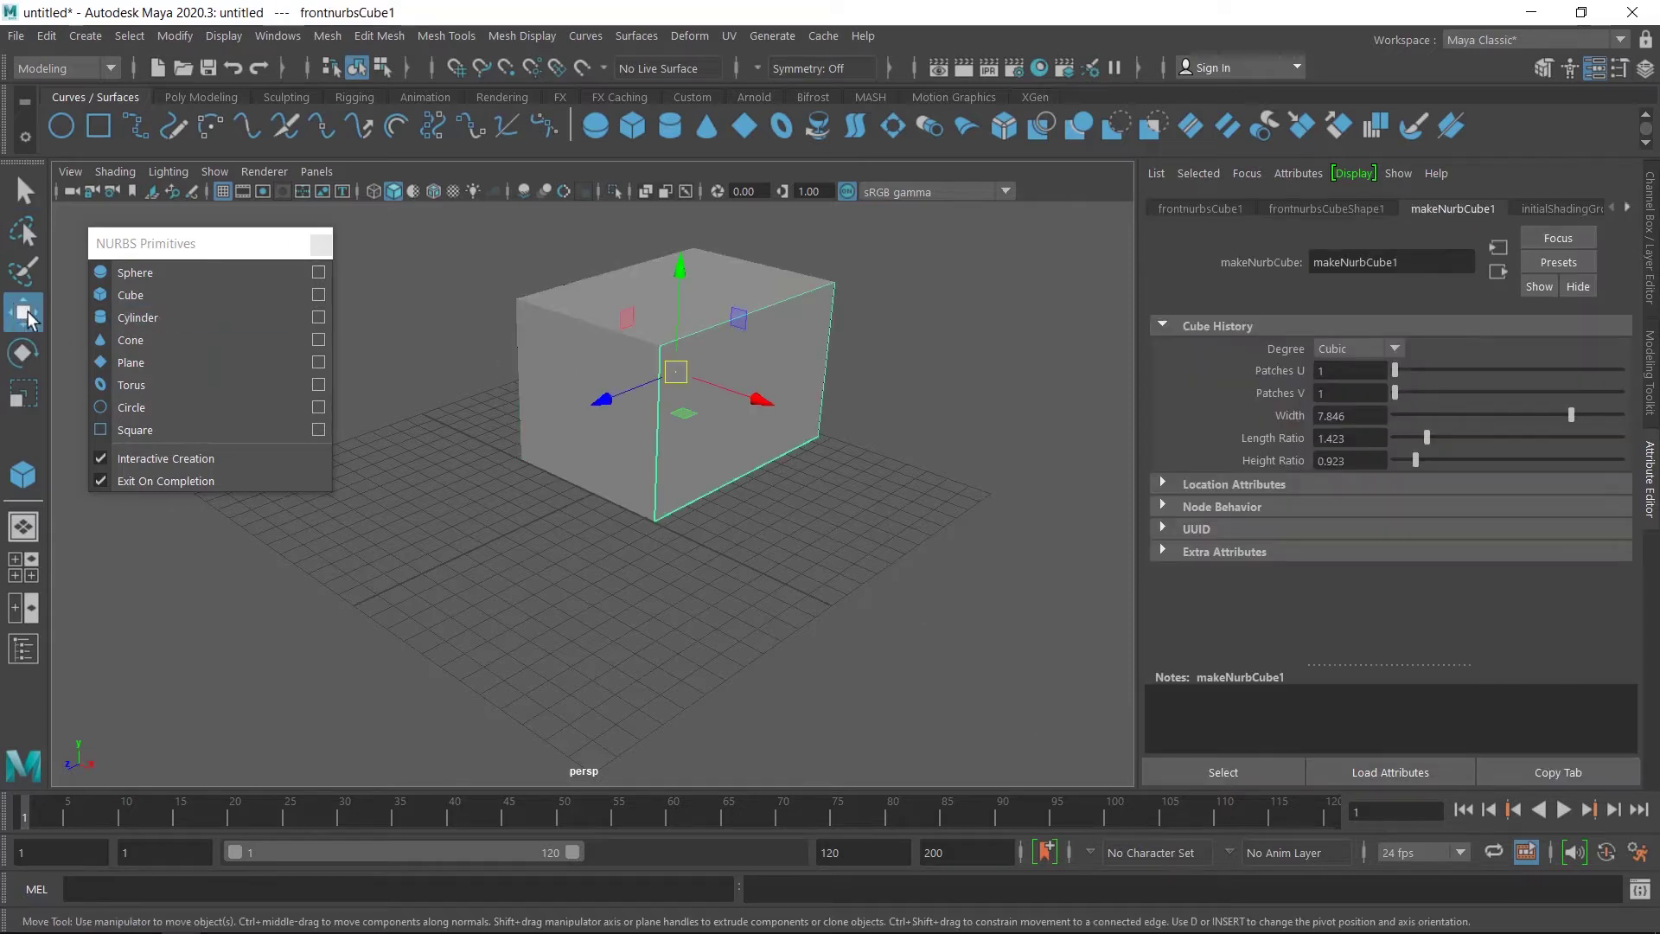
pyautogui.moveTo(709, 387); pyautogui.dragTo(758, 427)
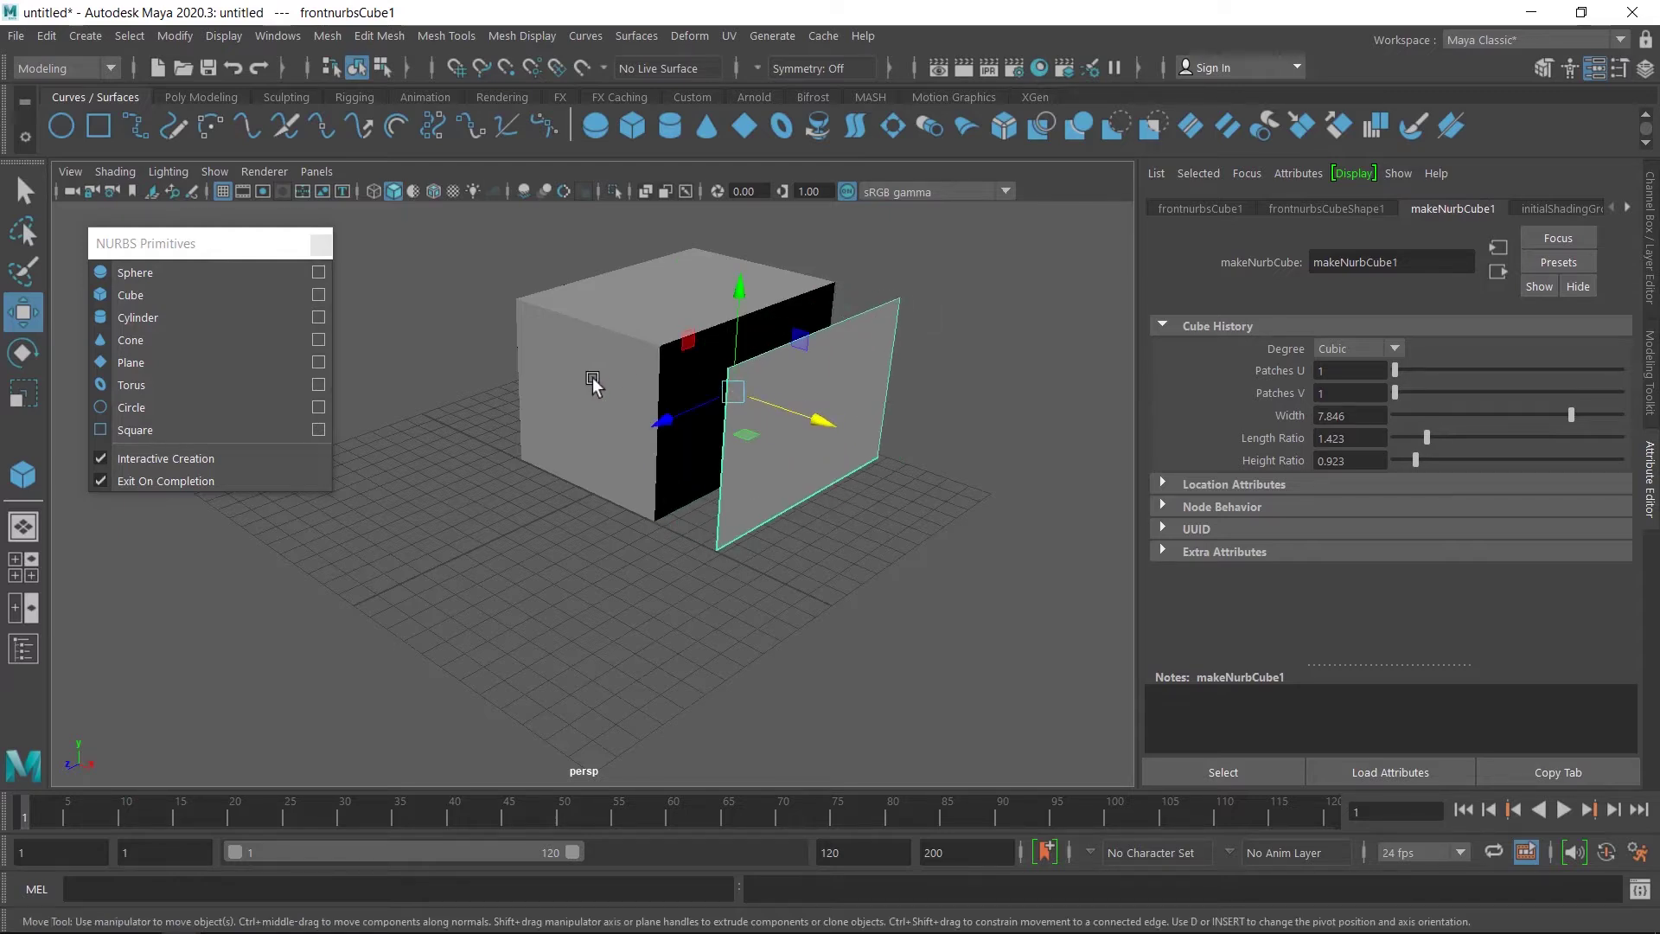
pyautogui.click(592, 378)
pyautogui.moveTo(602, 402); pyautogui.dragTo(517, 458)
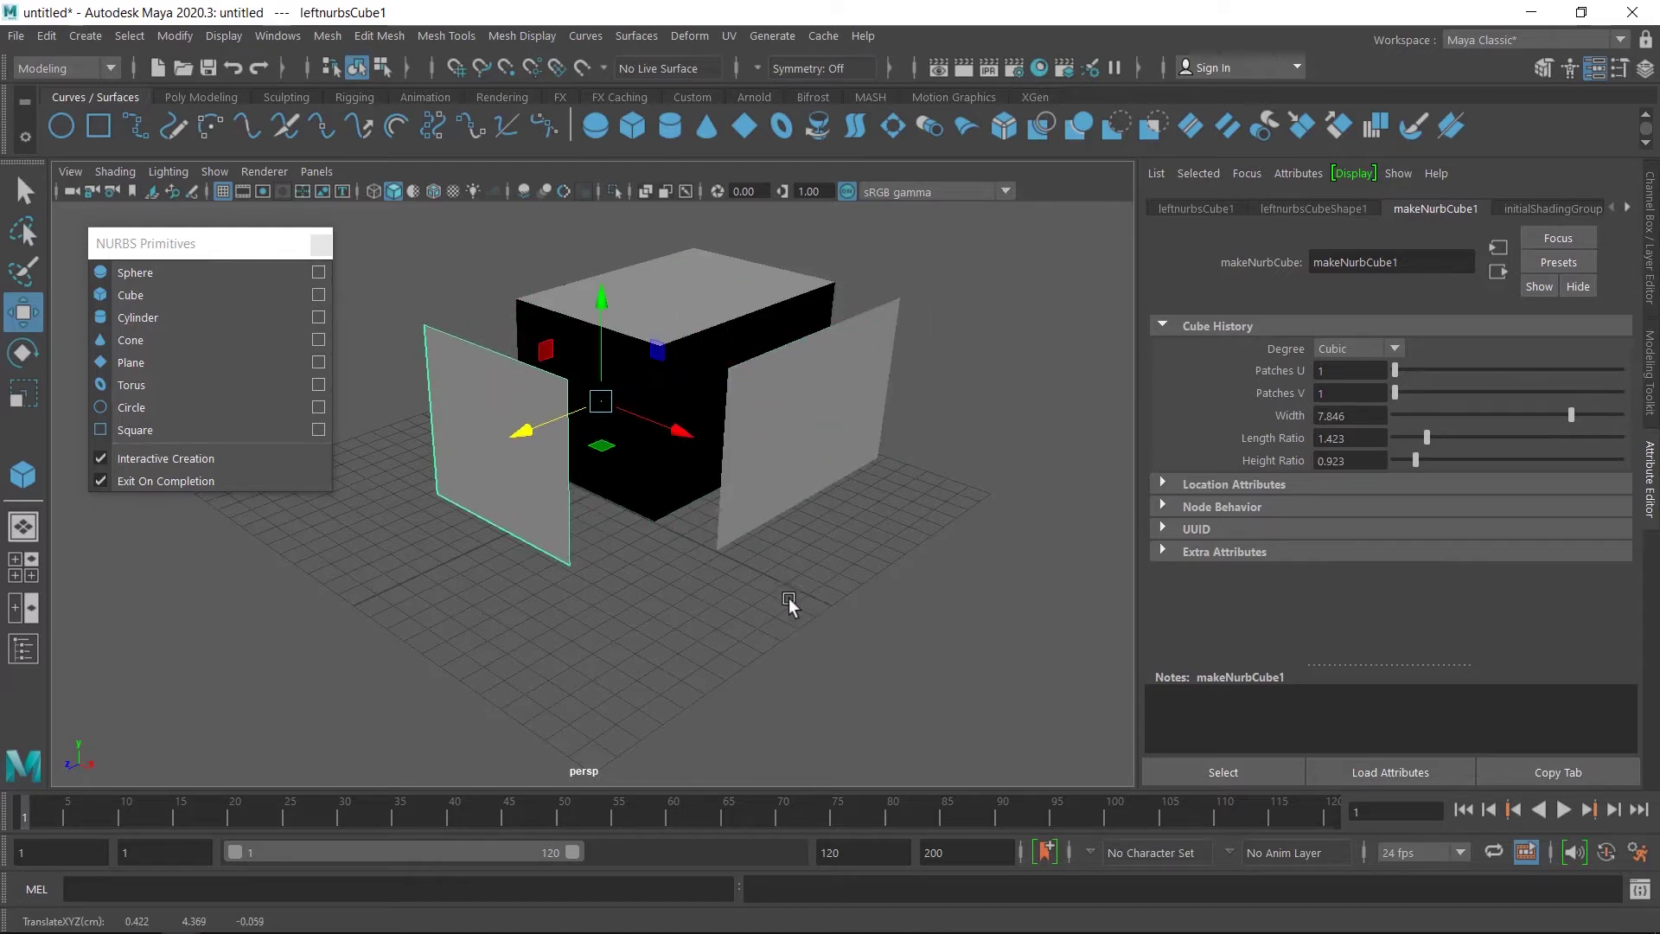
pyautogui.click(232, 72)
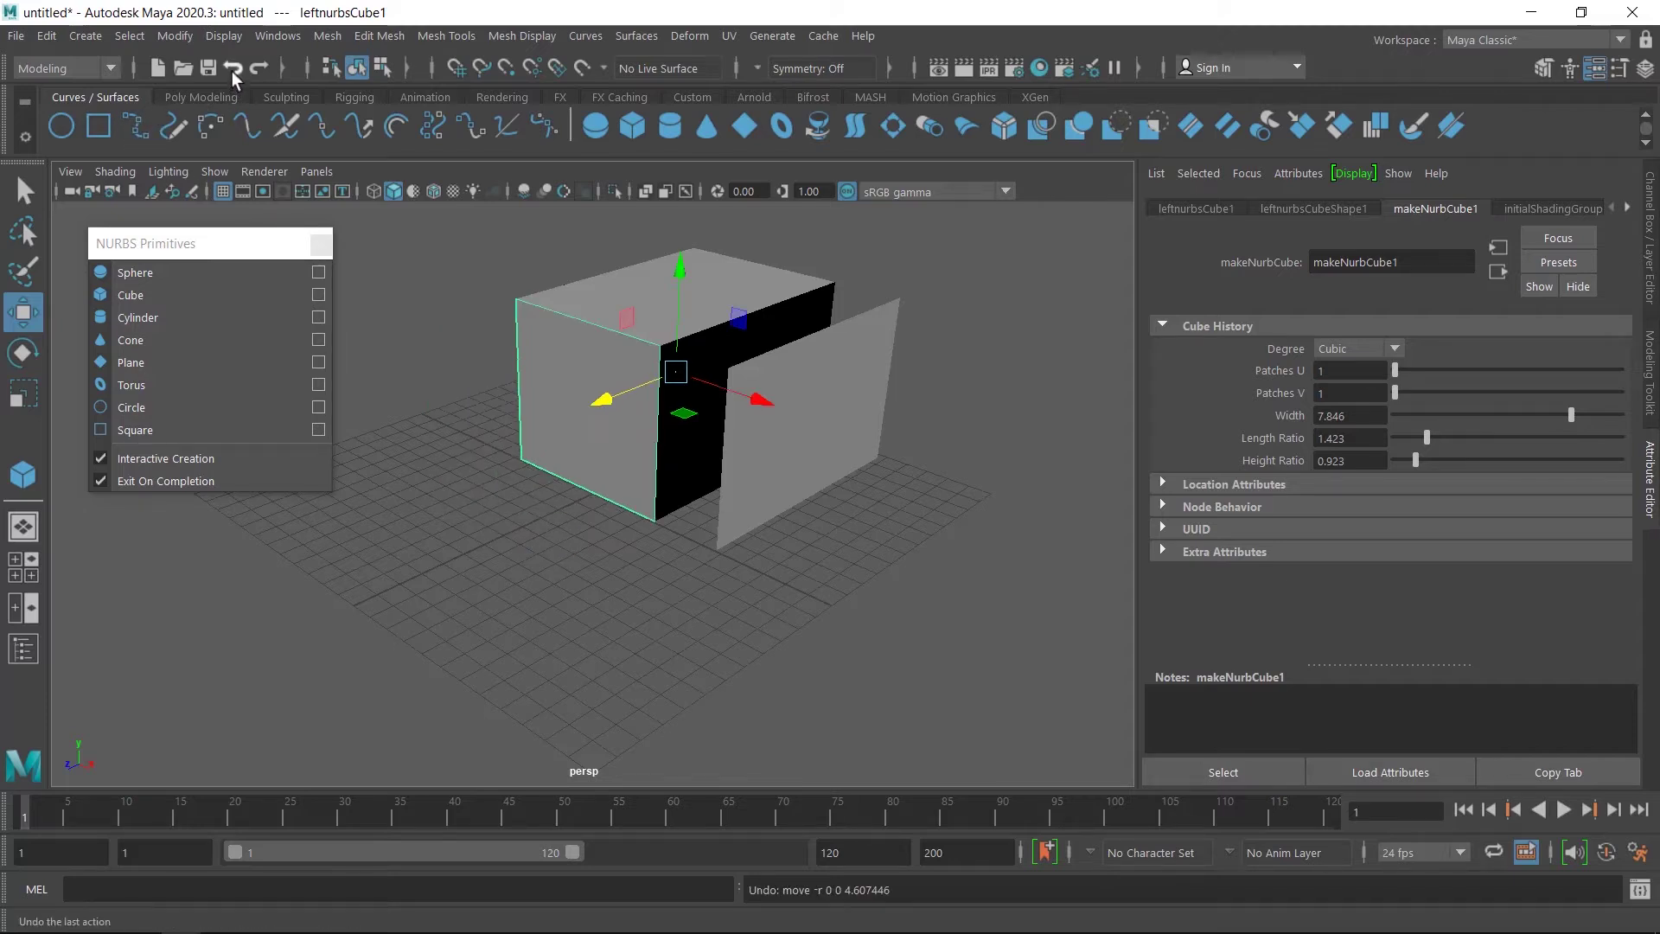
pyautogui.click(232, 71)
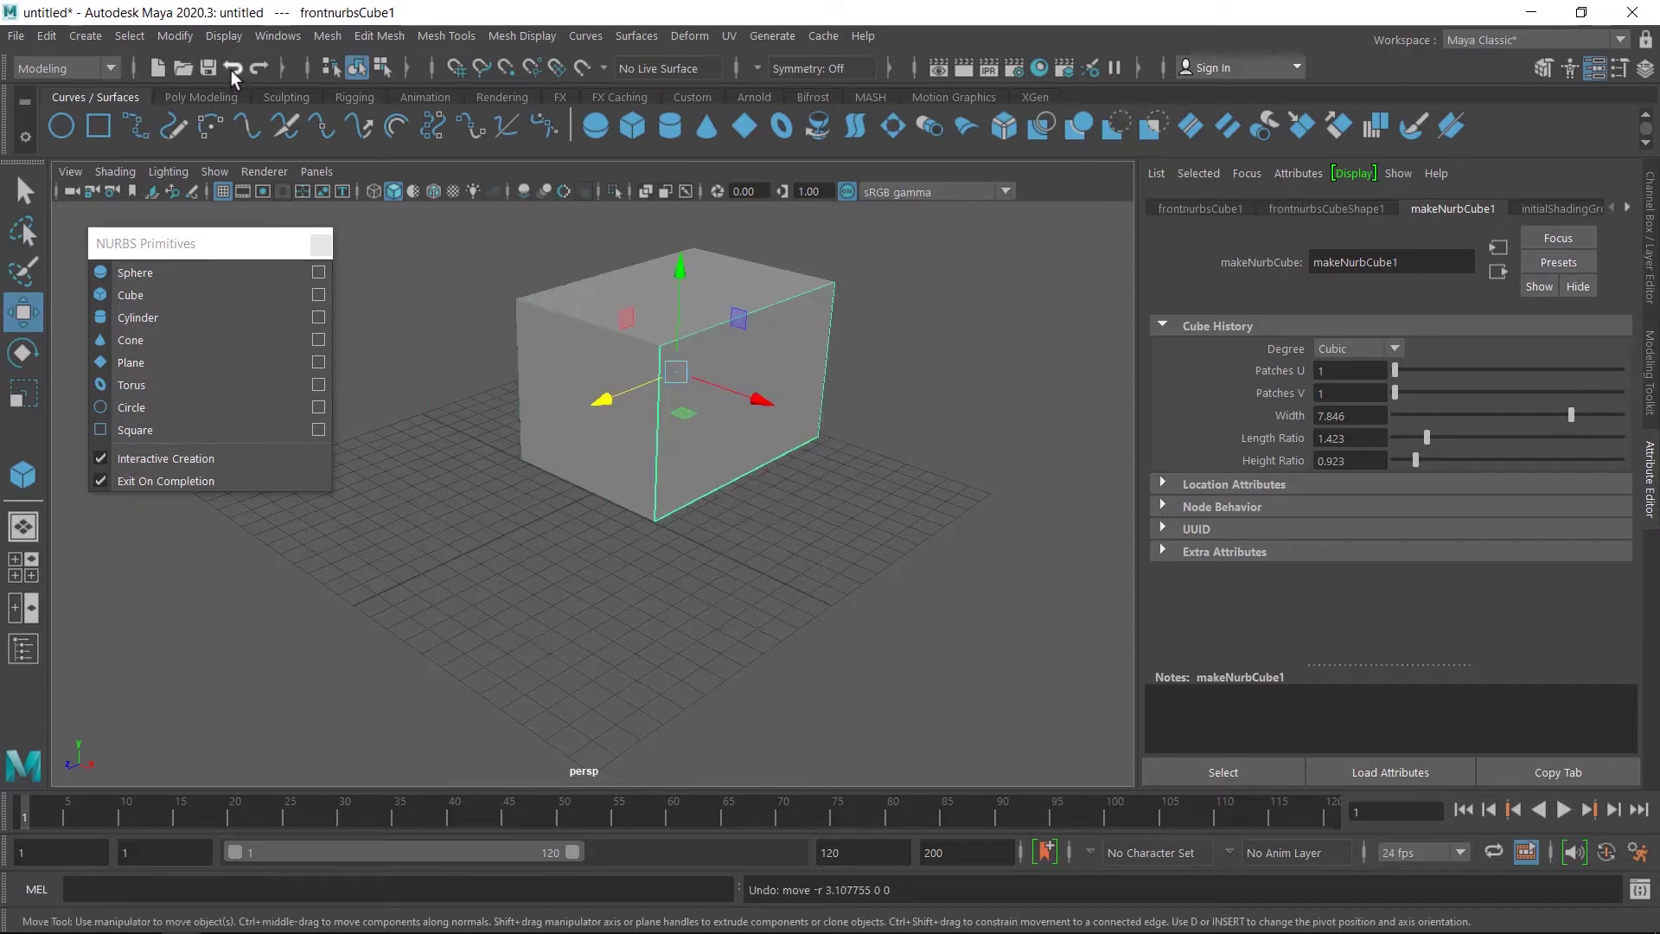
# - Expand nurbsCube1 in the Outliner and examine its component surfaces by selecting them one after another
pyautogui.click(24, 657)
pyautogui.moveTo(158, 232); pyautogui.dragTo(405, 217)
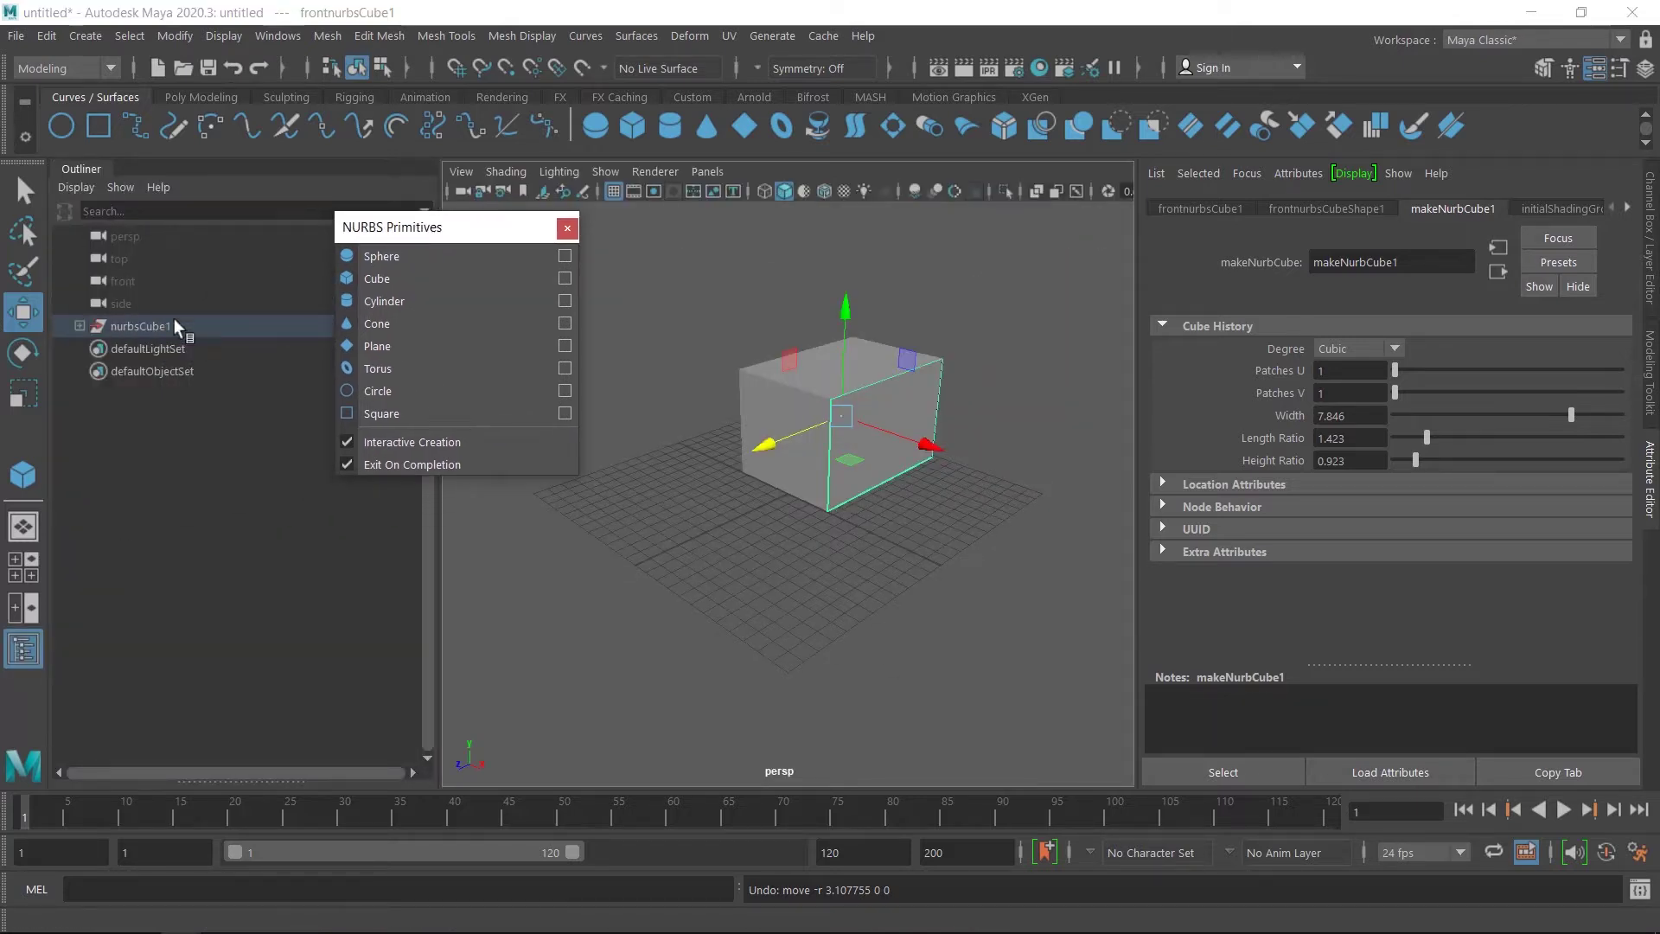
pyautogui.click(79, 327)
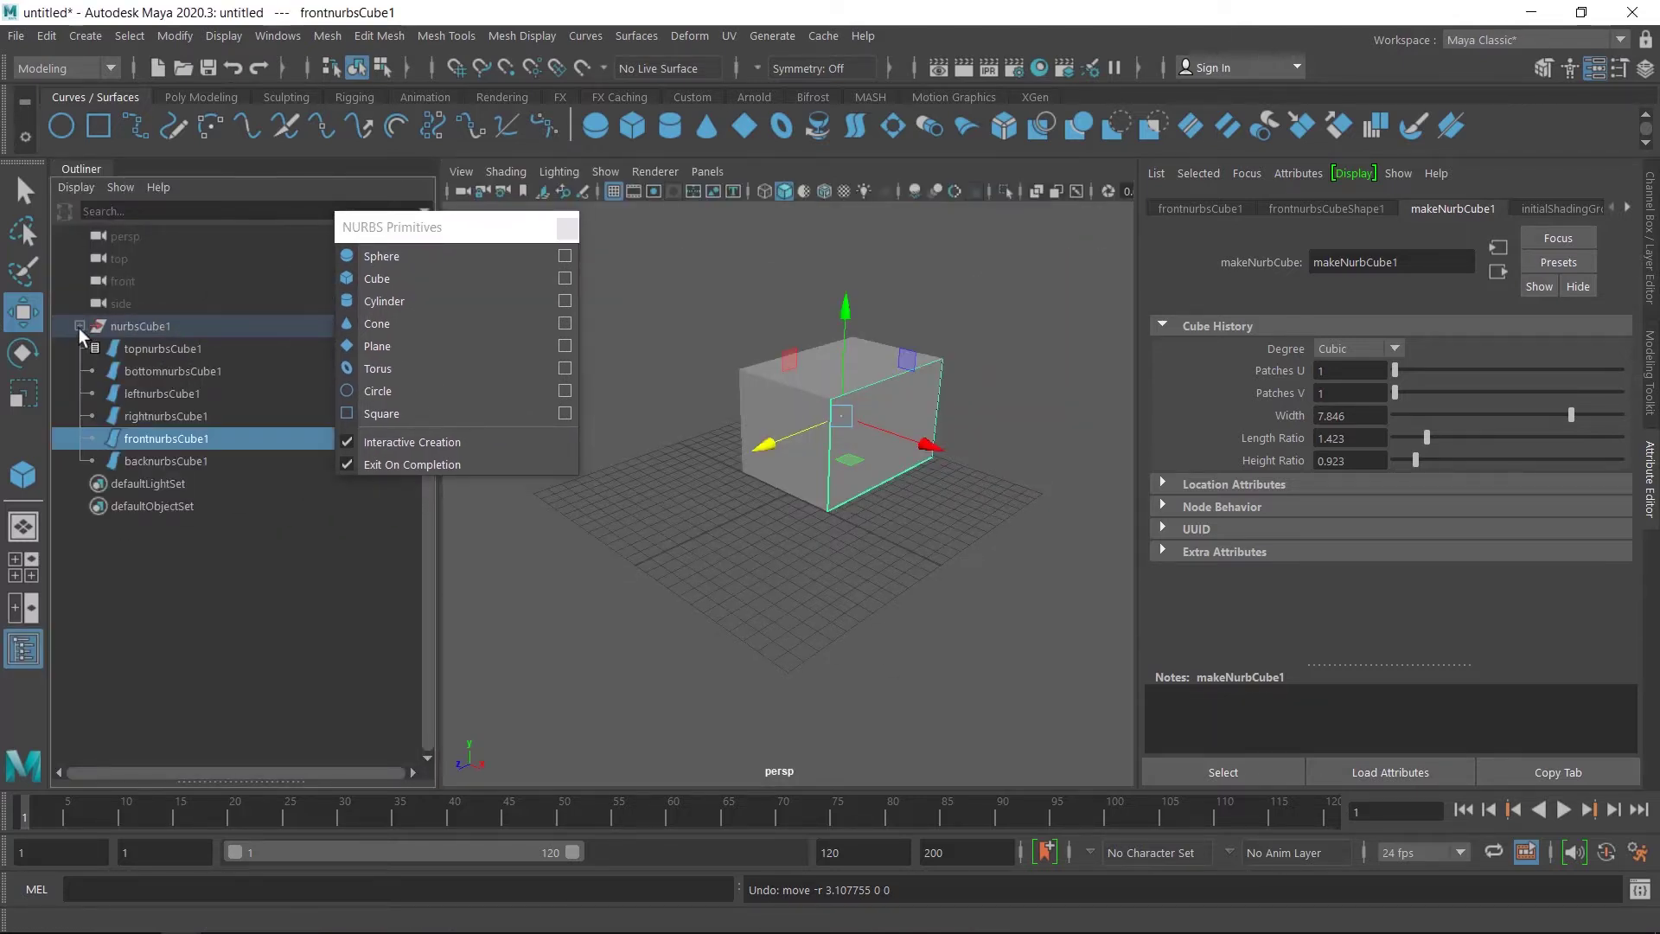
pyautogui.click(163, 352)
pyautogui.click(165, 375)
pyautogui.click(164, 398)
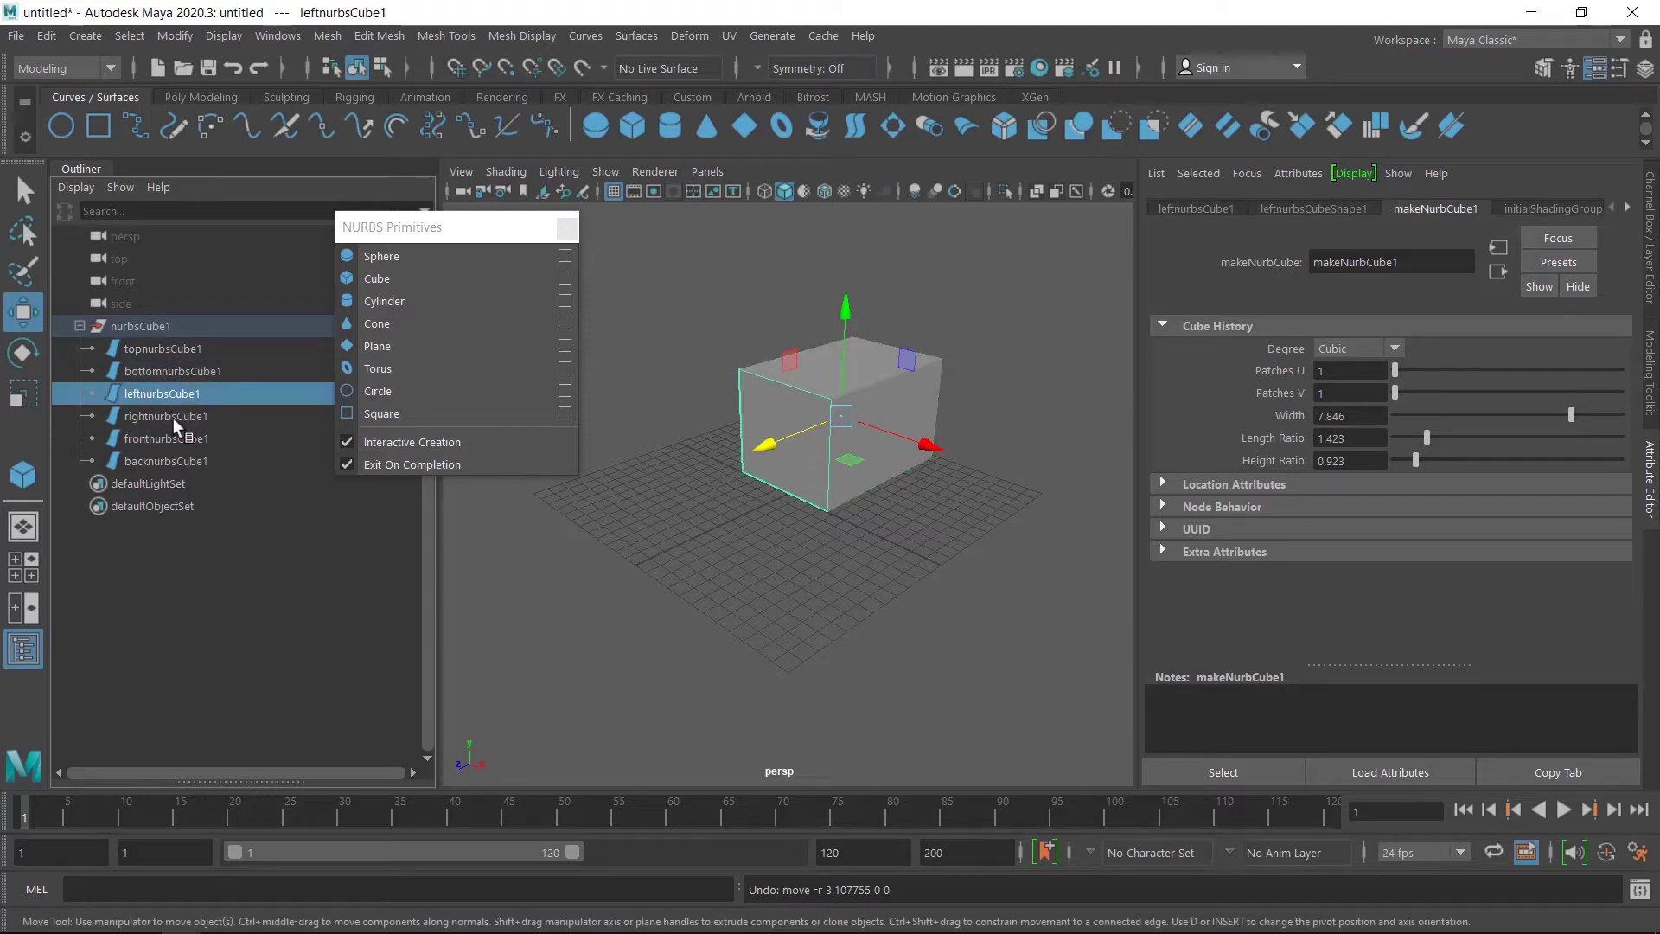
pyautogui.click(173, 417)
pyautogui.click(174, 439)
pyautogui.click(173, 461)
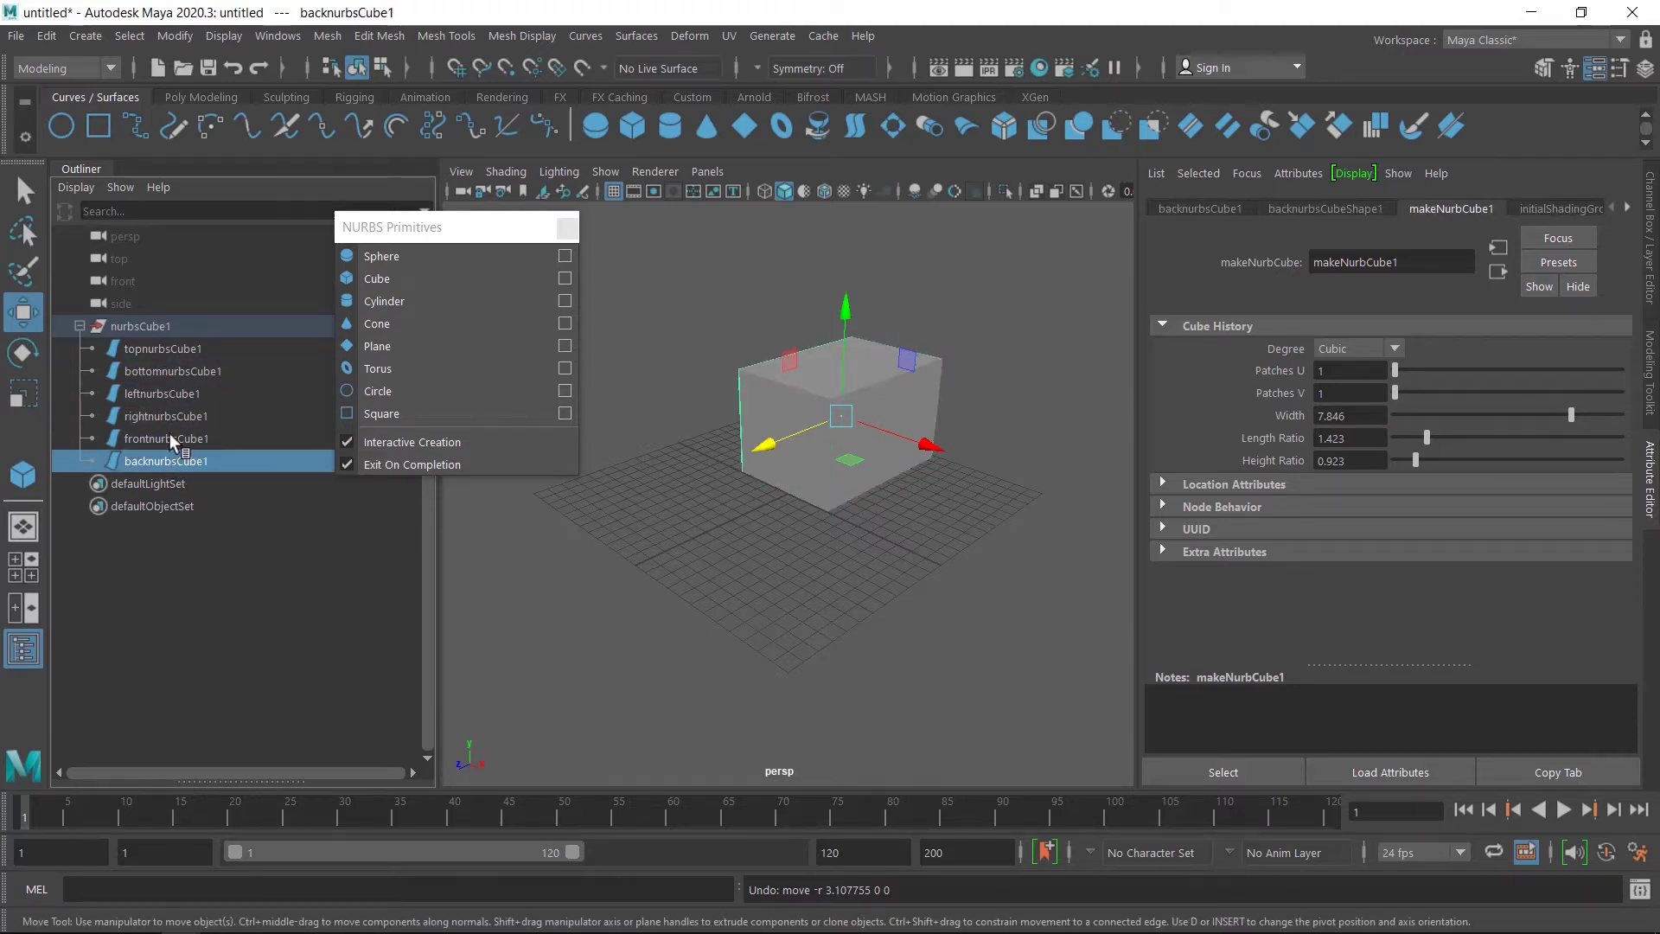
pyautogui.click(170, 415)
pyautogui.click(166, 394)
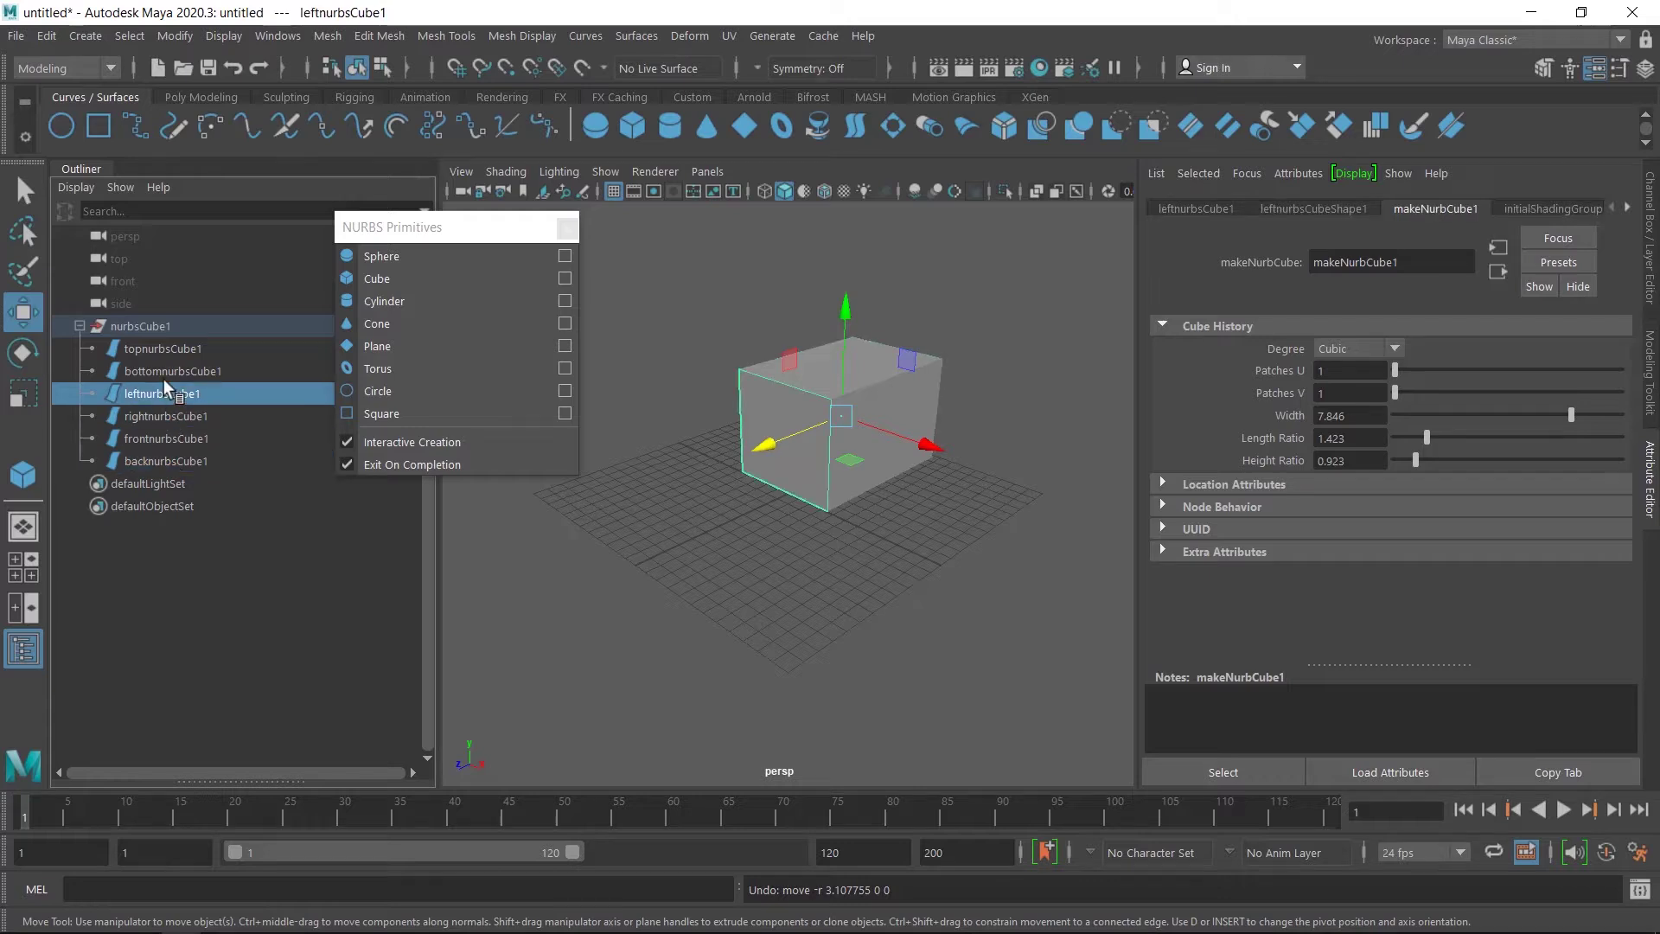
# - Select the whole nurbsCube1 group, hide the Outliner and move the NURBS primitives palette clear of the cube
pyautogui.click(143, 326)
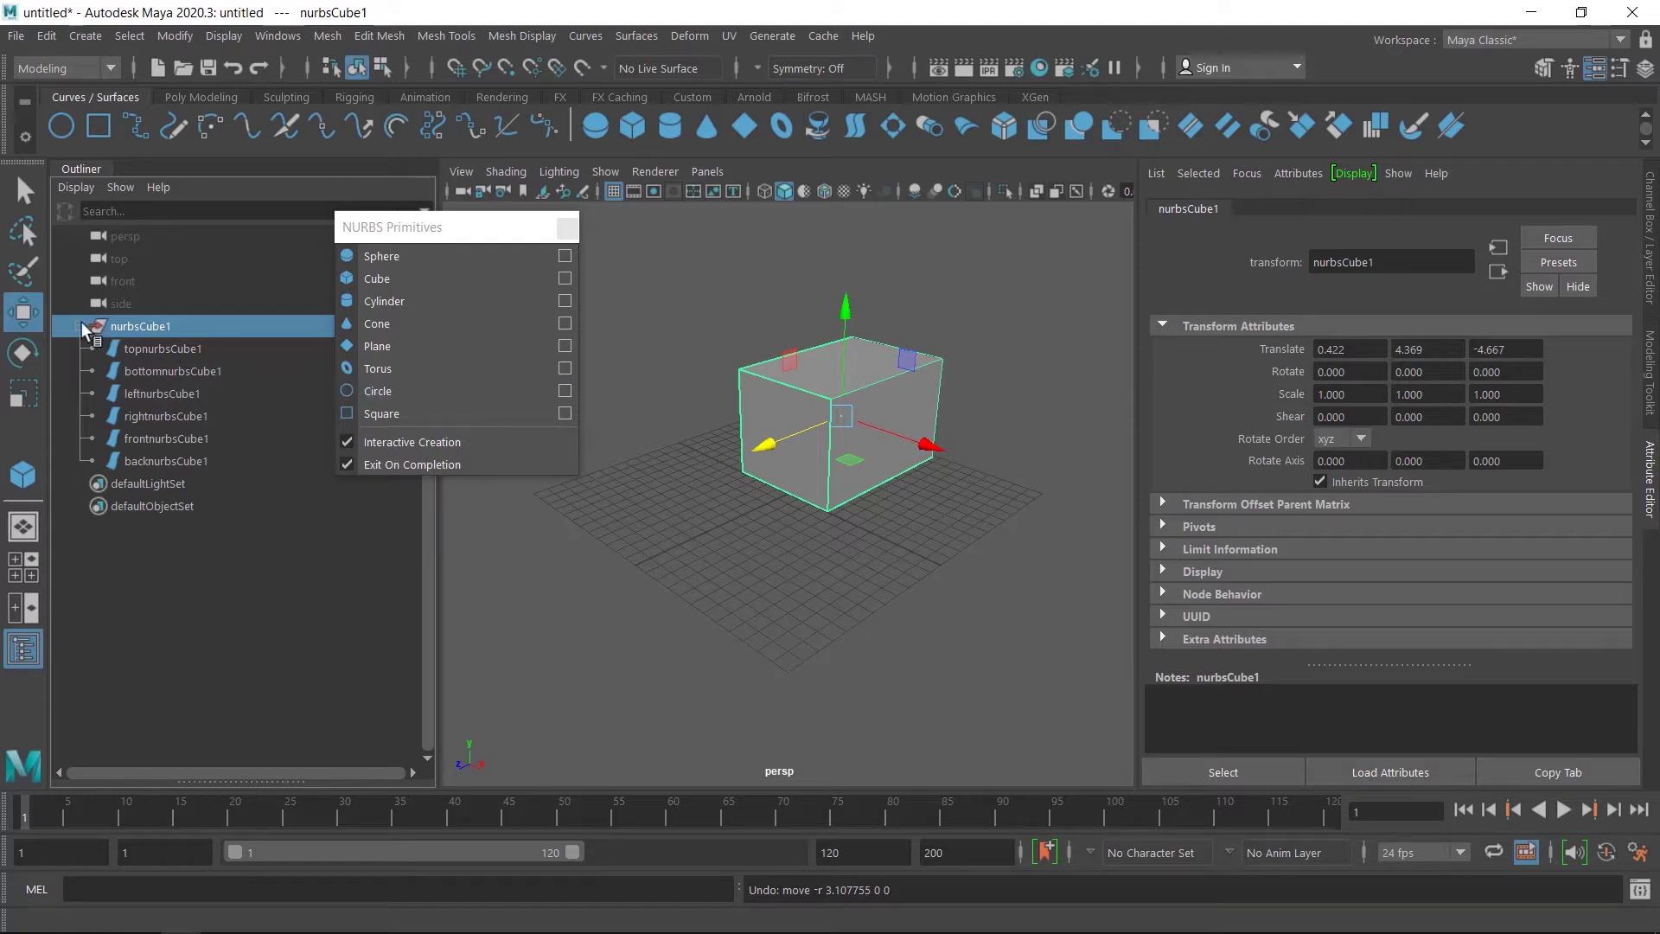
pyautogui.click(23, 649)
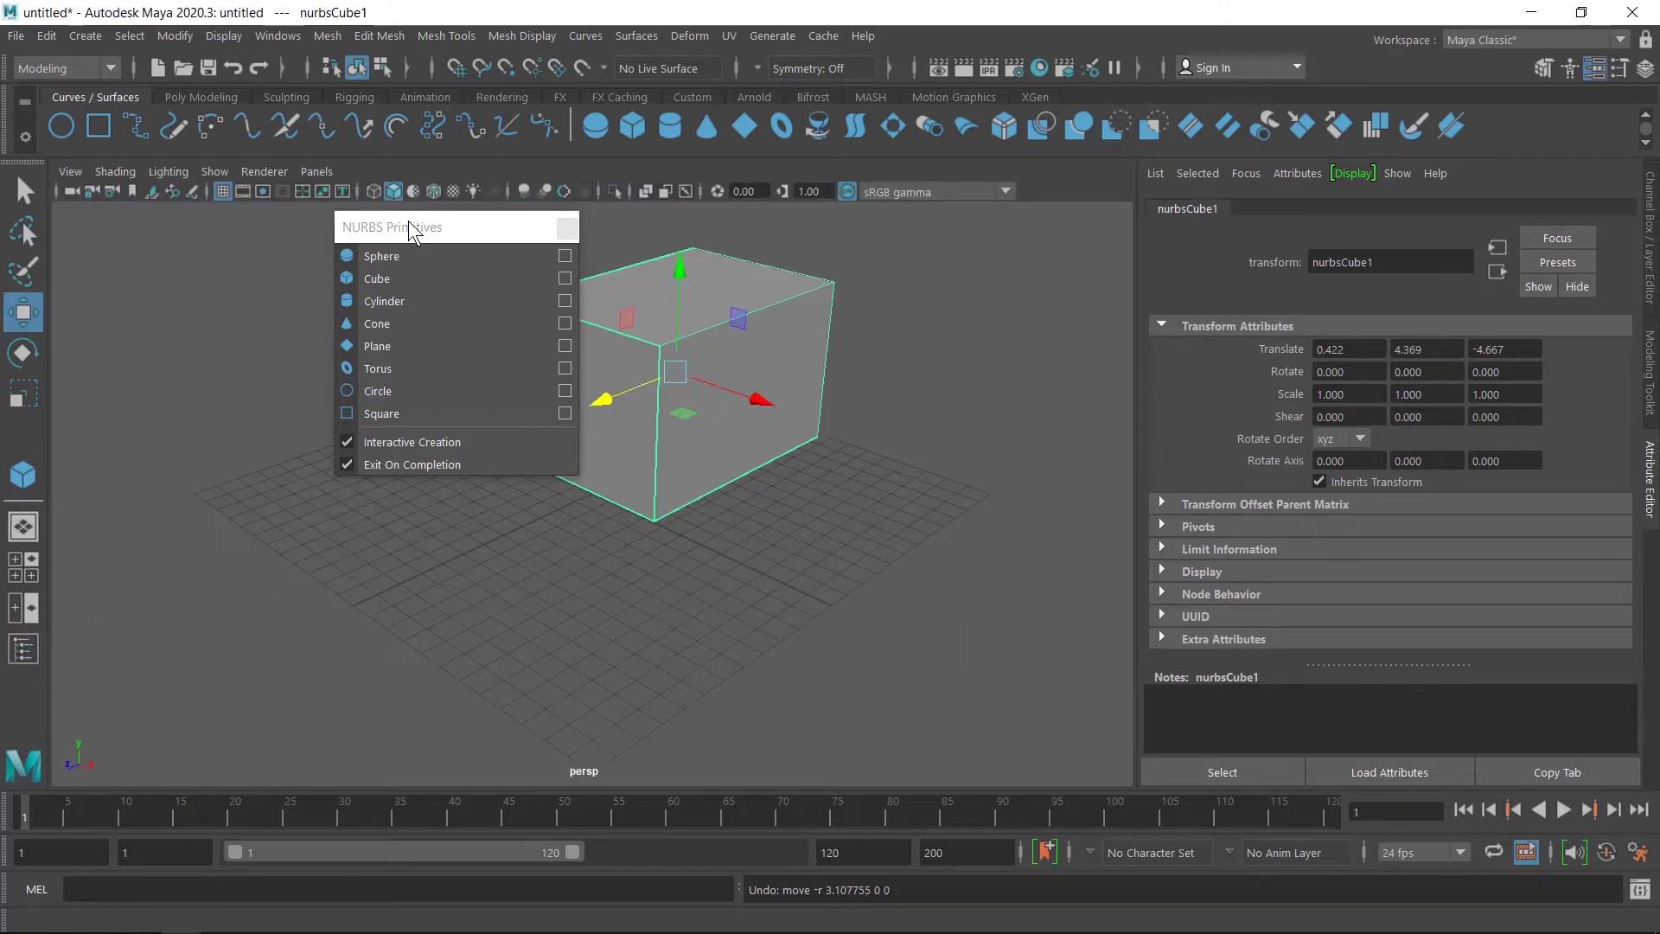
pyautogui.moveTo(409, 222); pyautogui.dragTo(150, 238)
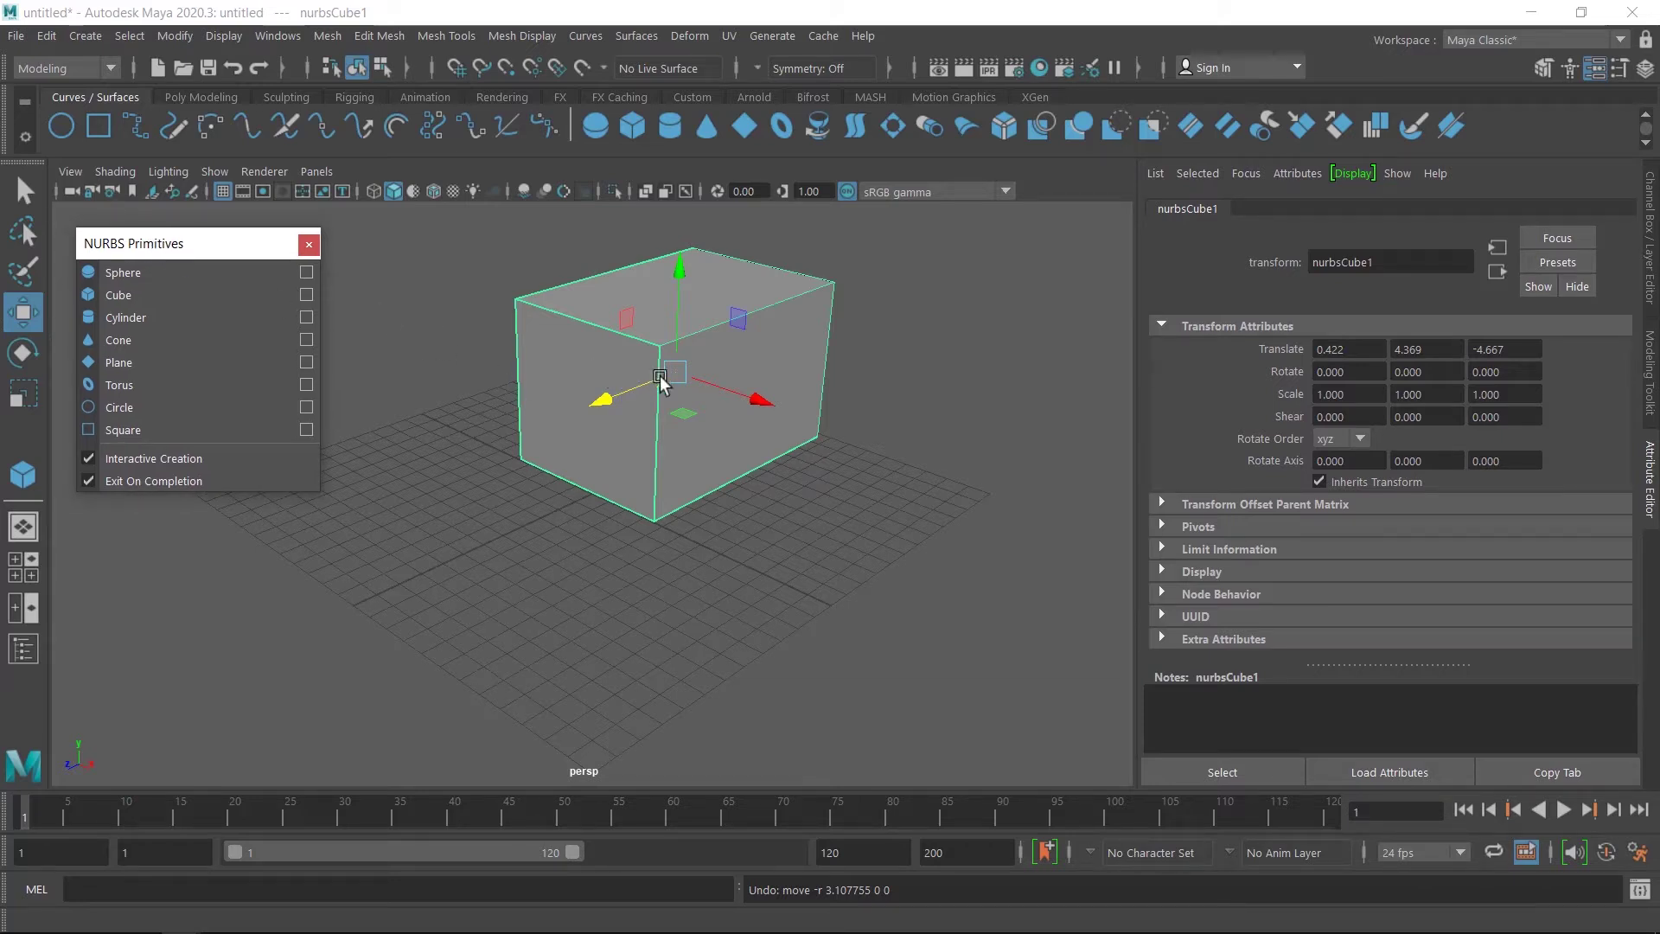
# - Deform the cube's front surface by pulling control vertices along its upper edge and corners outward, and return to object mode
pyautogui.rightClick(771, 364)
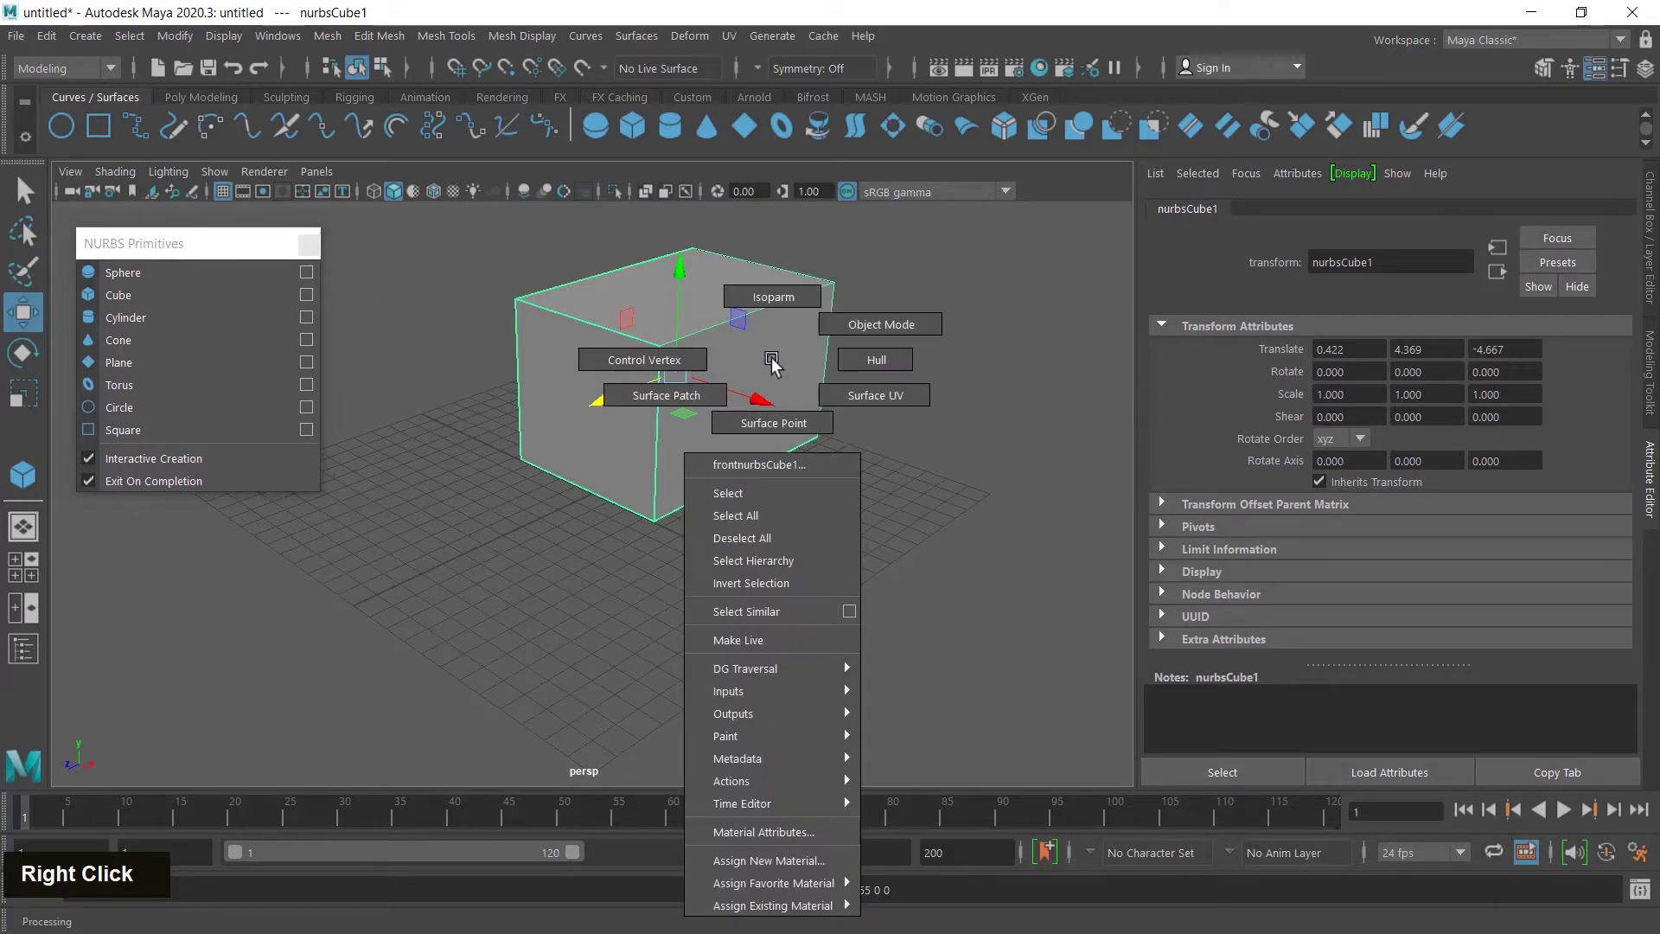
pyautogui.moveTo(772, 360); pyautogui.dragTo(682, 354, button='right')
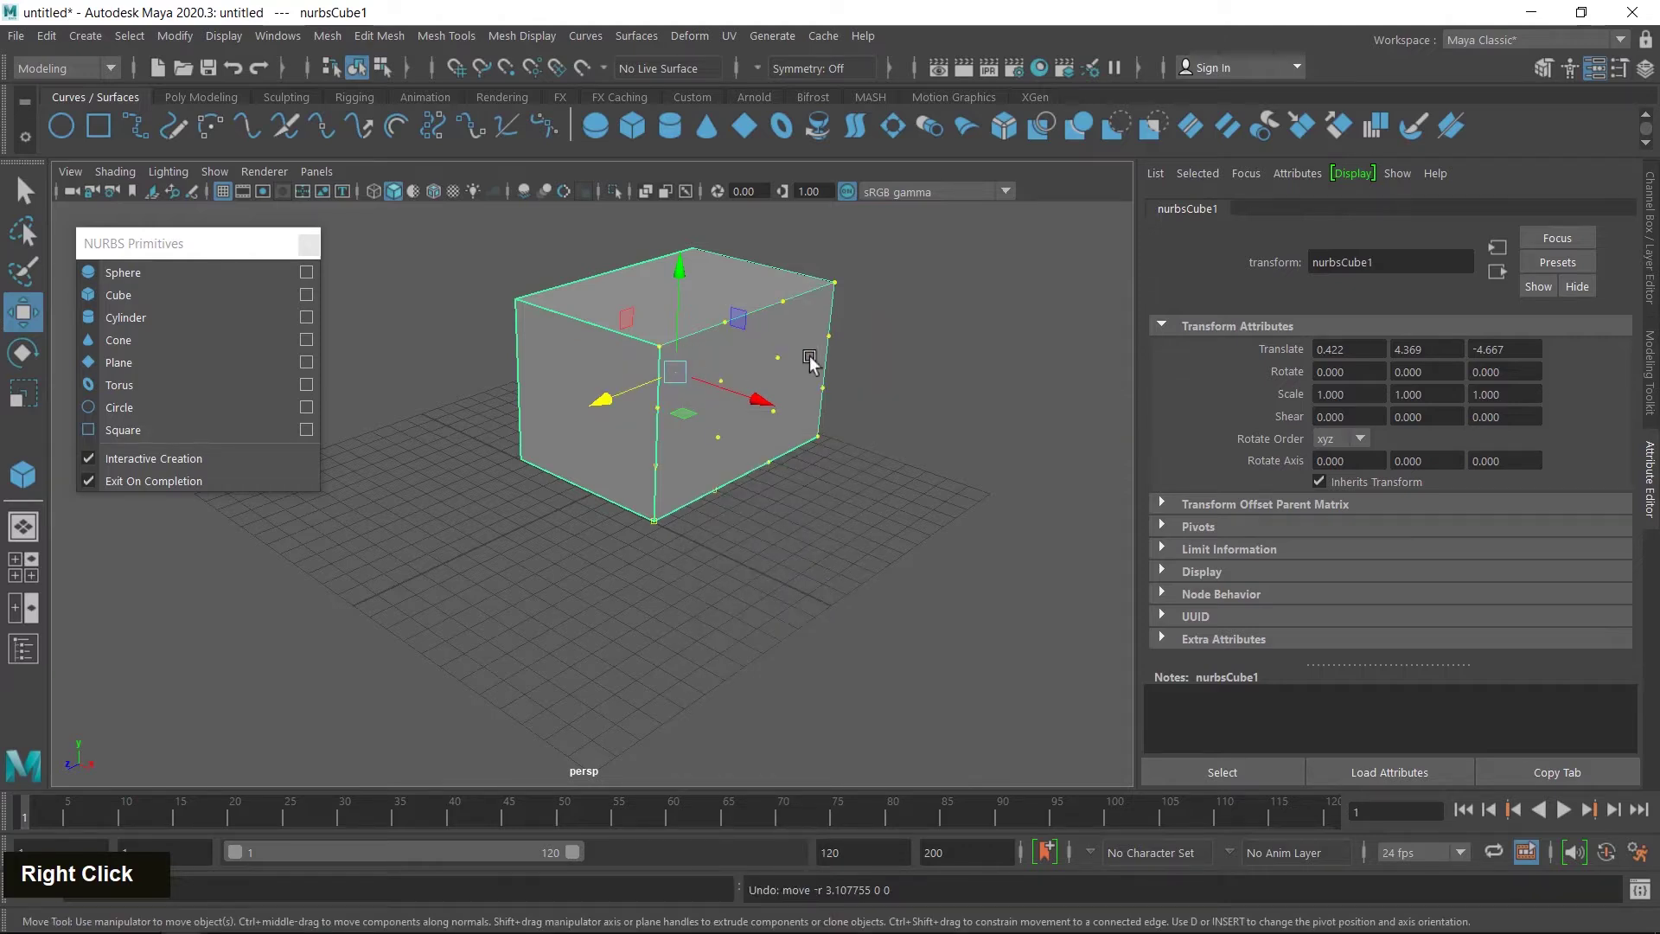
pyautogui.moveTo(868, 272); pyautogui.dragTo(923, 266)
pyautogui.moveTo(765, 285); pyautogui.dragTo(729, 261)
pyautogui.moveTo(632, 335); pyautogui.dragTo(597, 311)
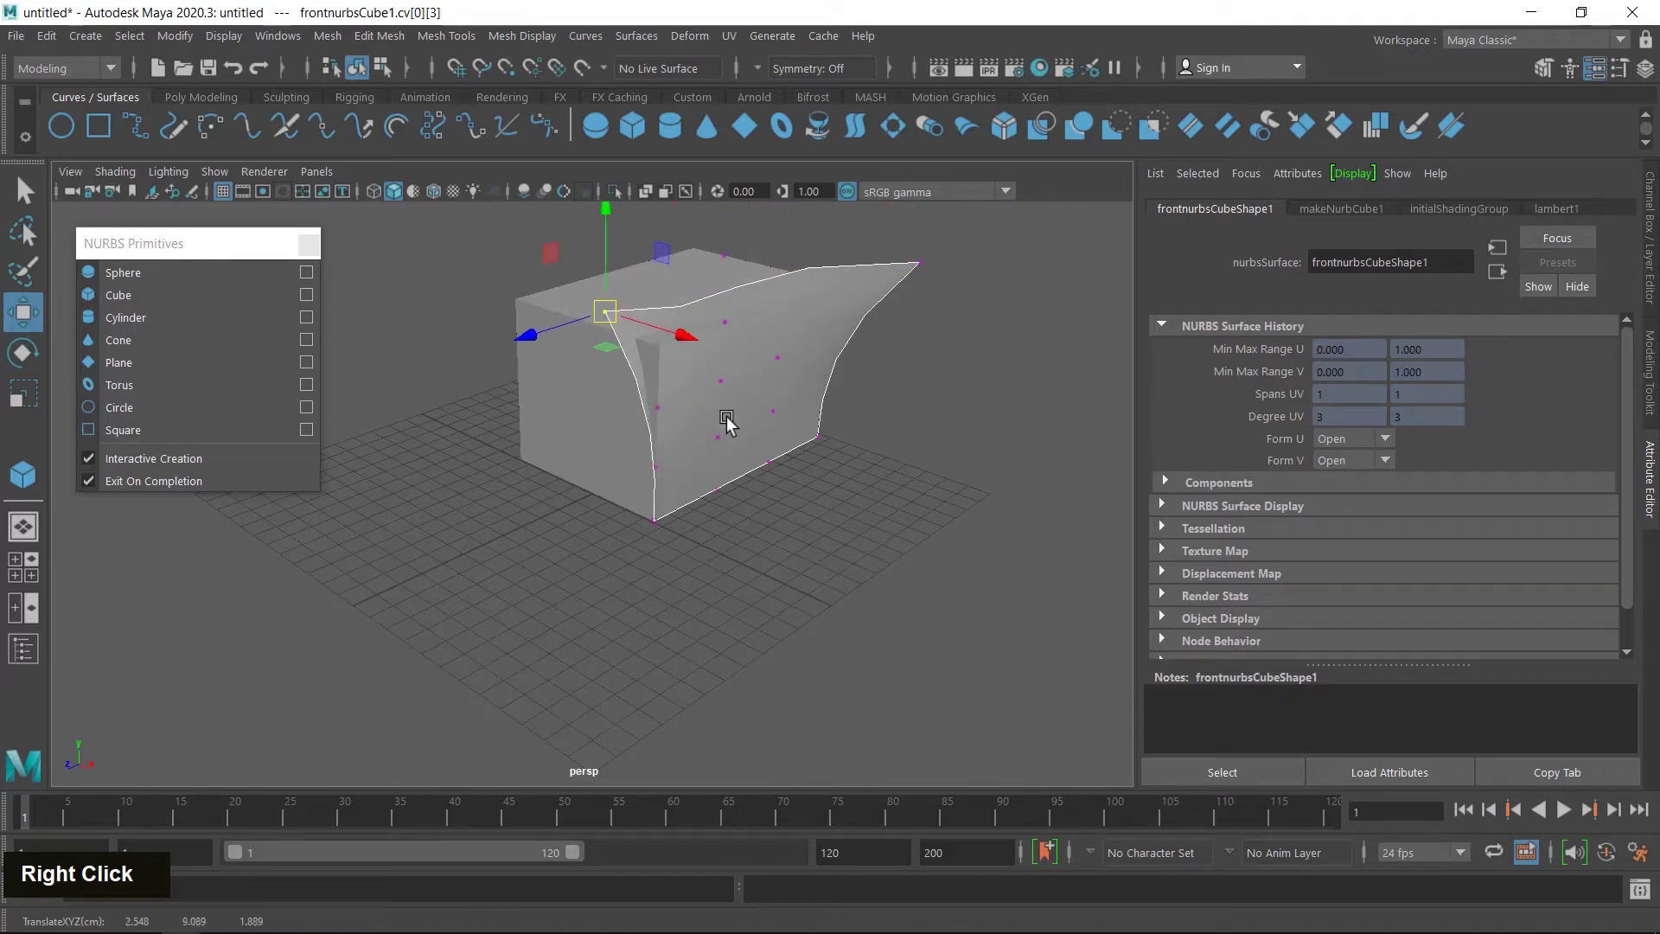
pyautogui.rightClick(806, 349)
pyautogui.click(886, 313)
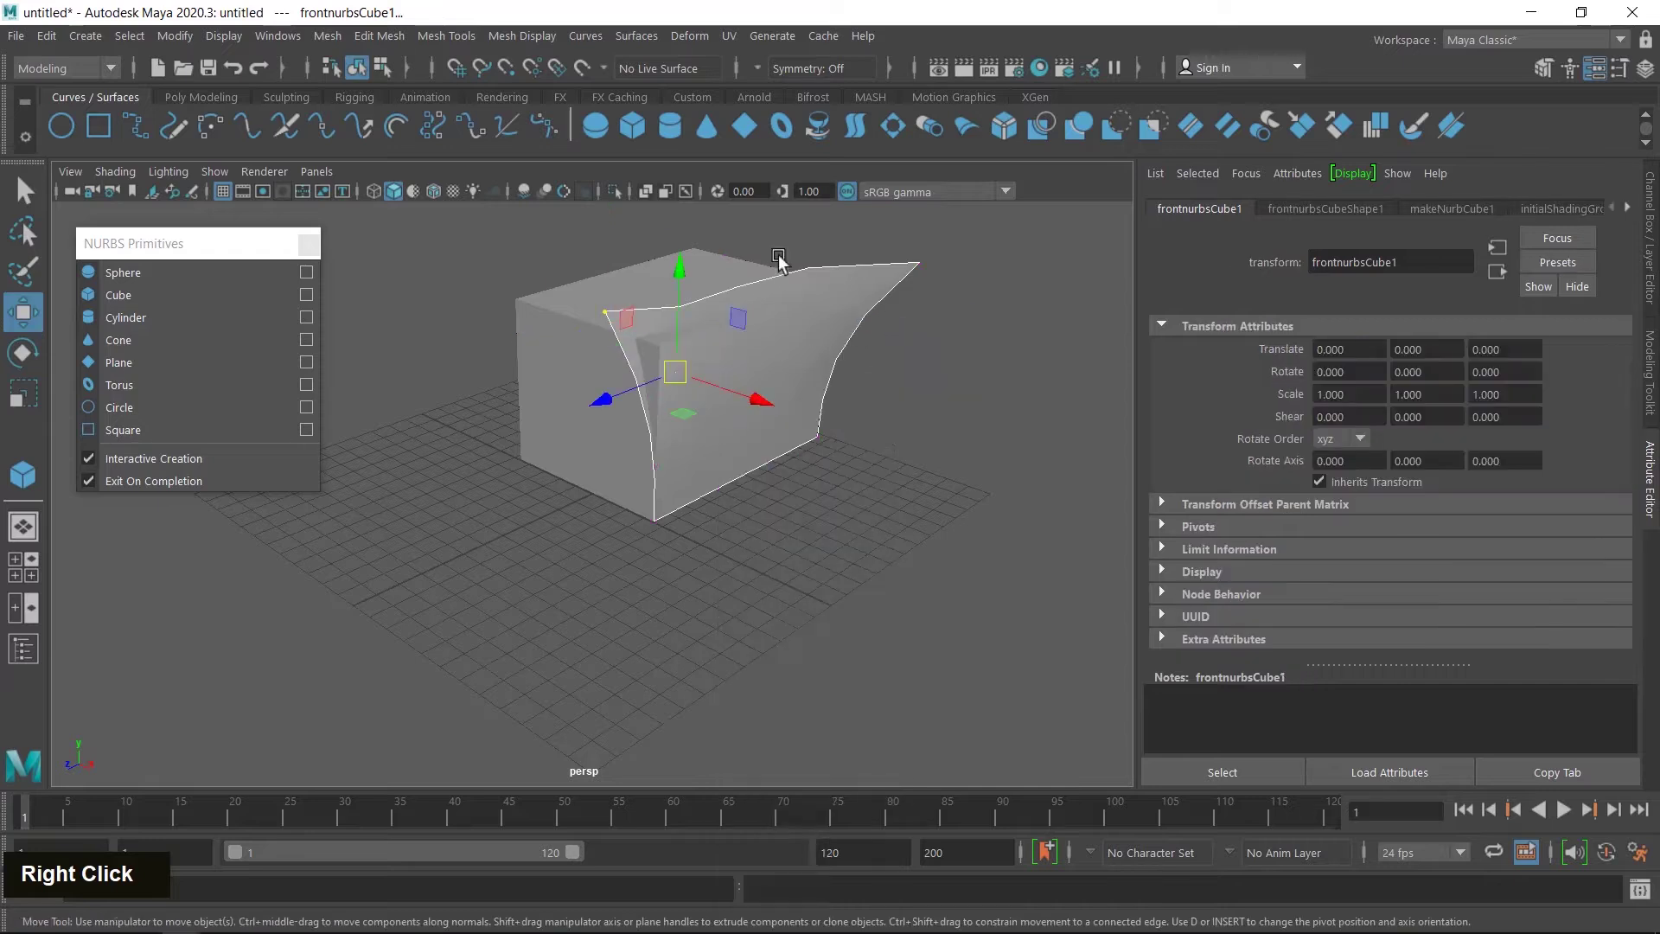
# - Draw a NURBS sphere on the grid at about X -1.5, Z 7.3 and show its control vertices
pyautogui.click(595, 127)
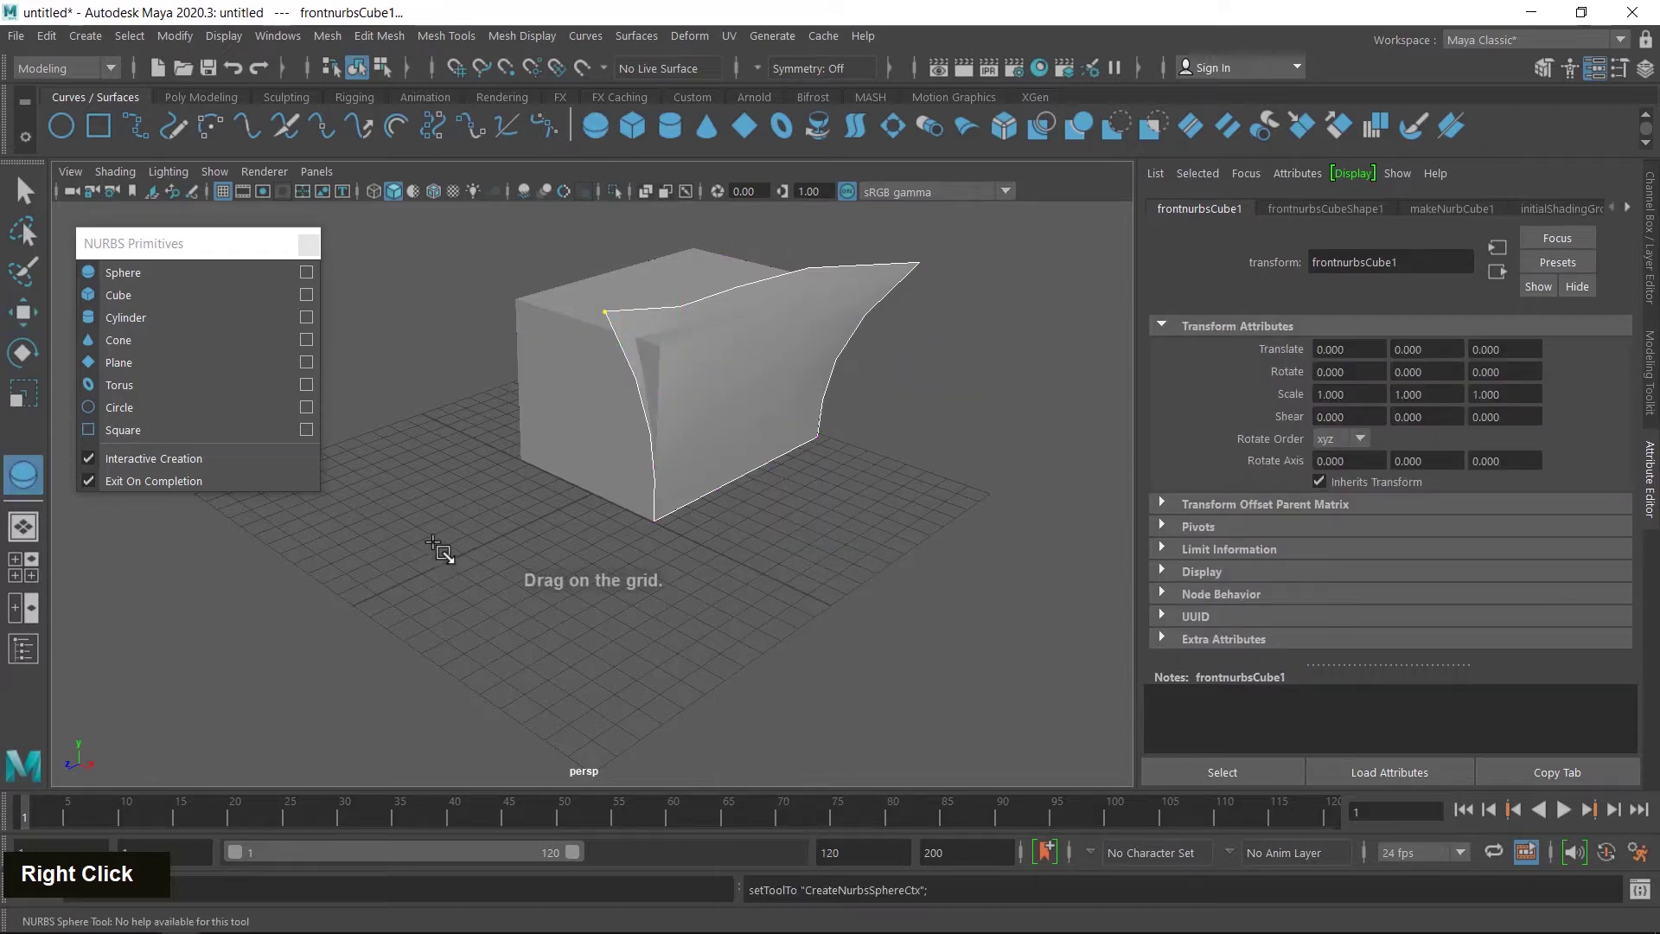
pyautogui.moveTo(444, 556); pyautogui.dragTo(537, 684)
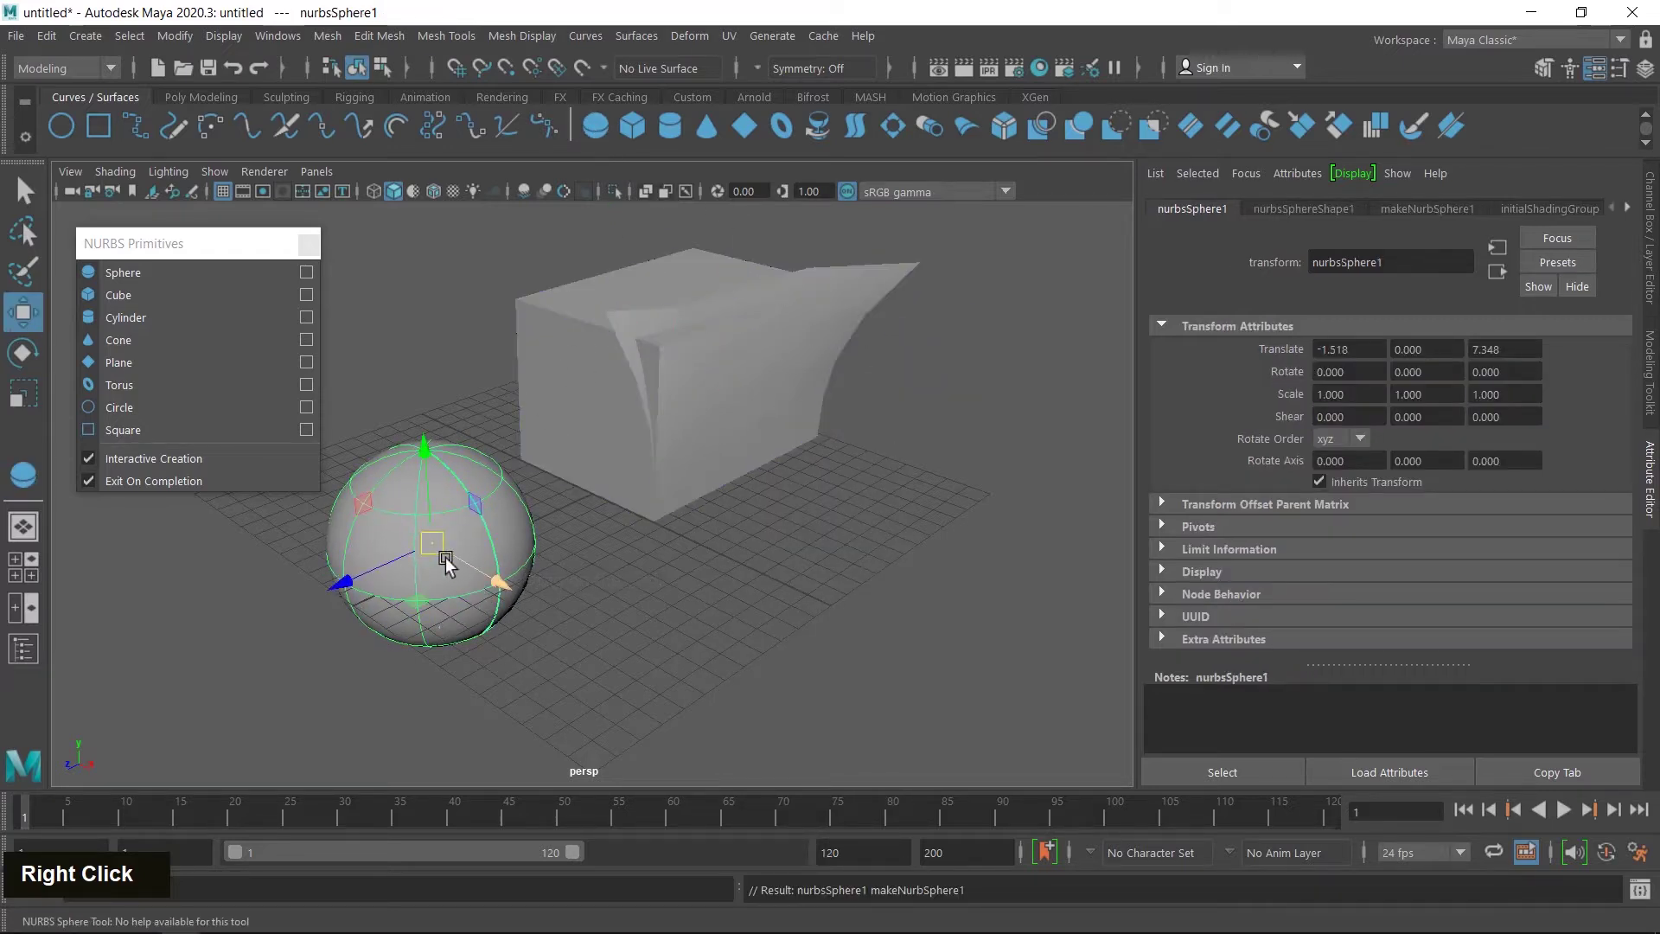
pyautogui.rightClick(500, 522)
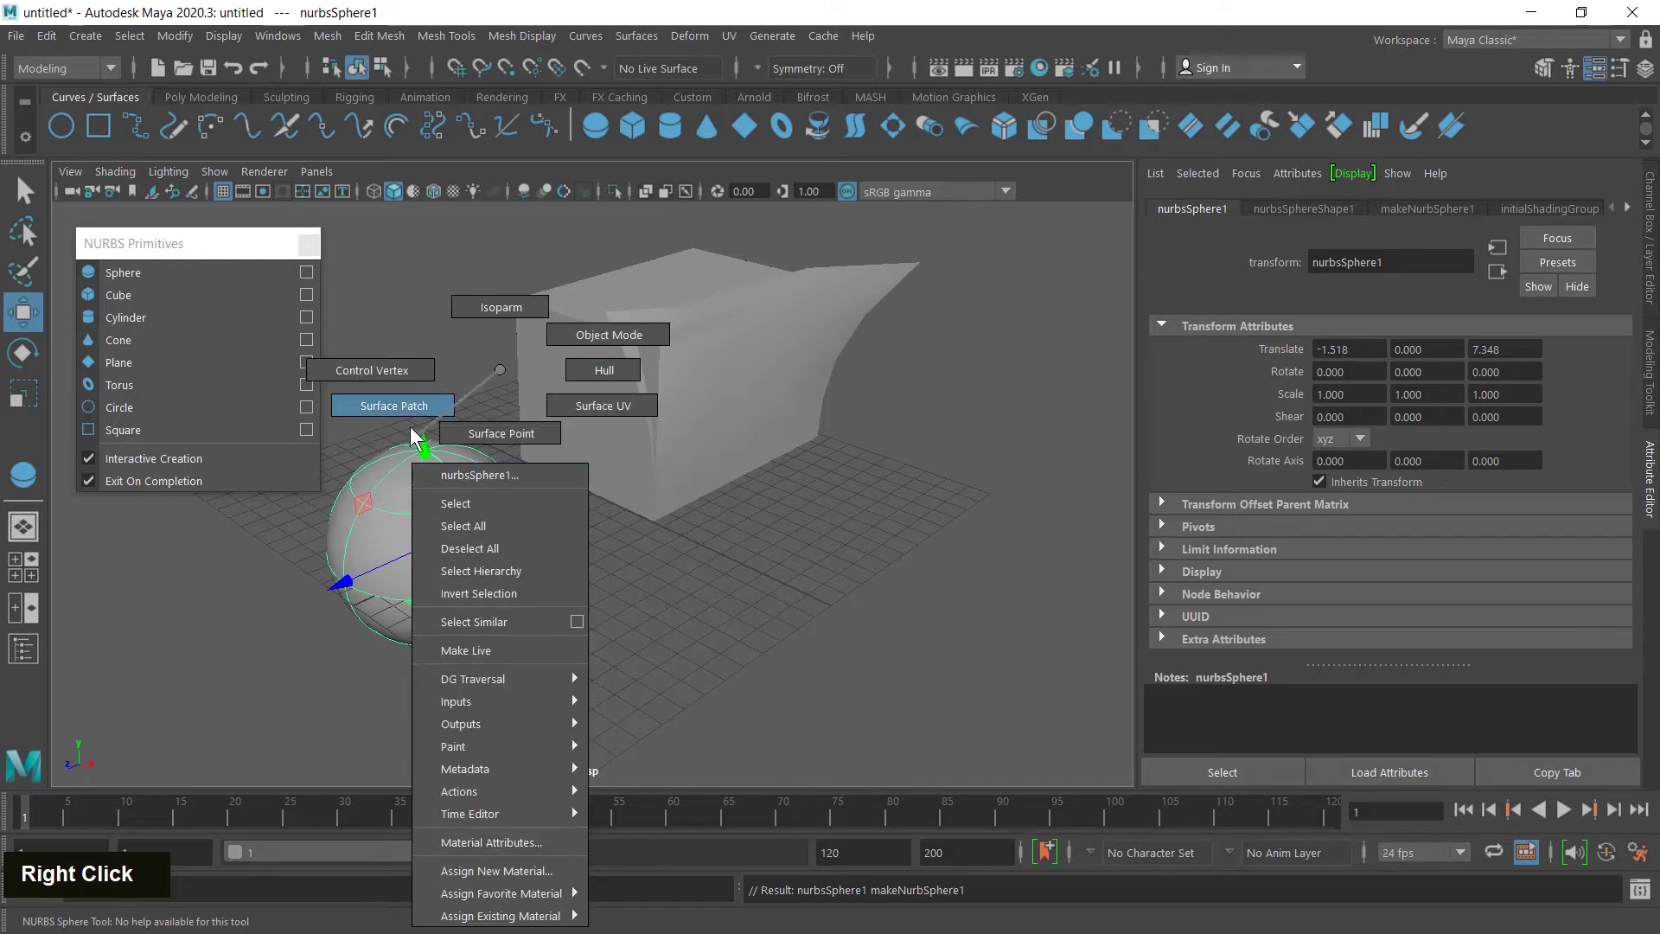
pyautogui.click(388, 379)
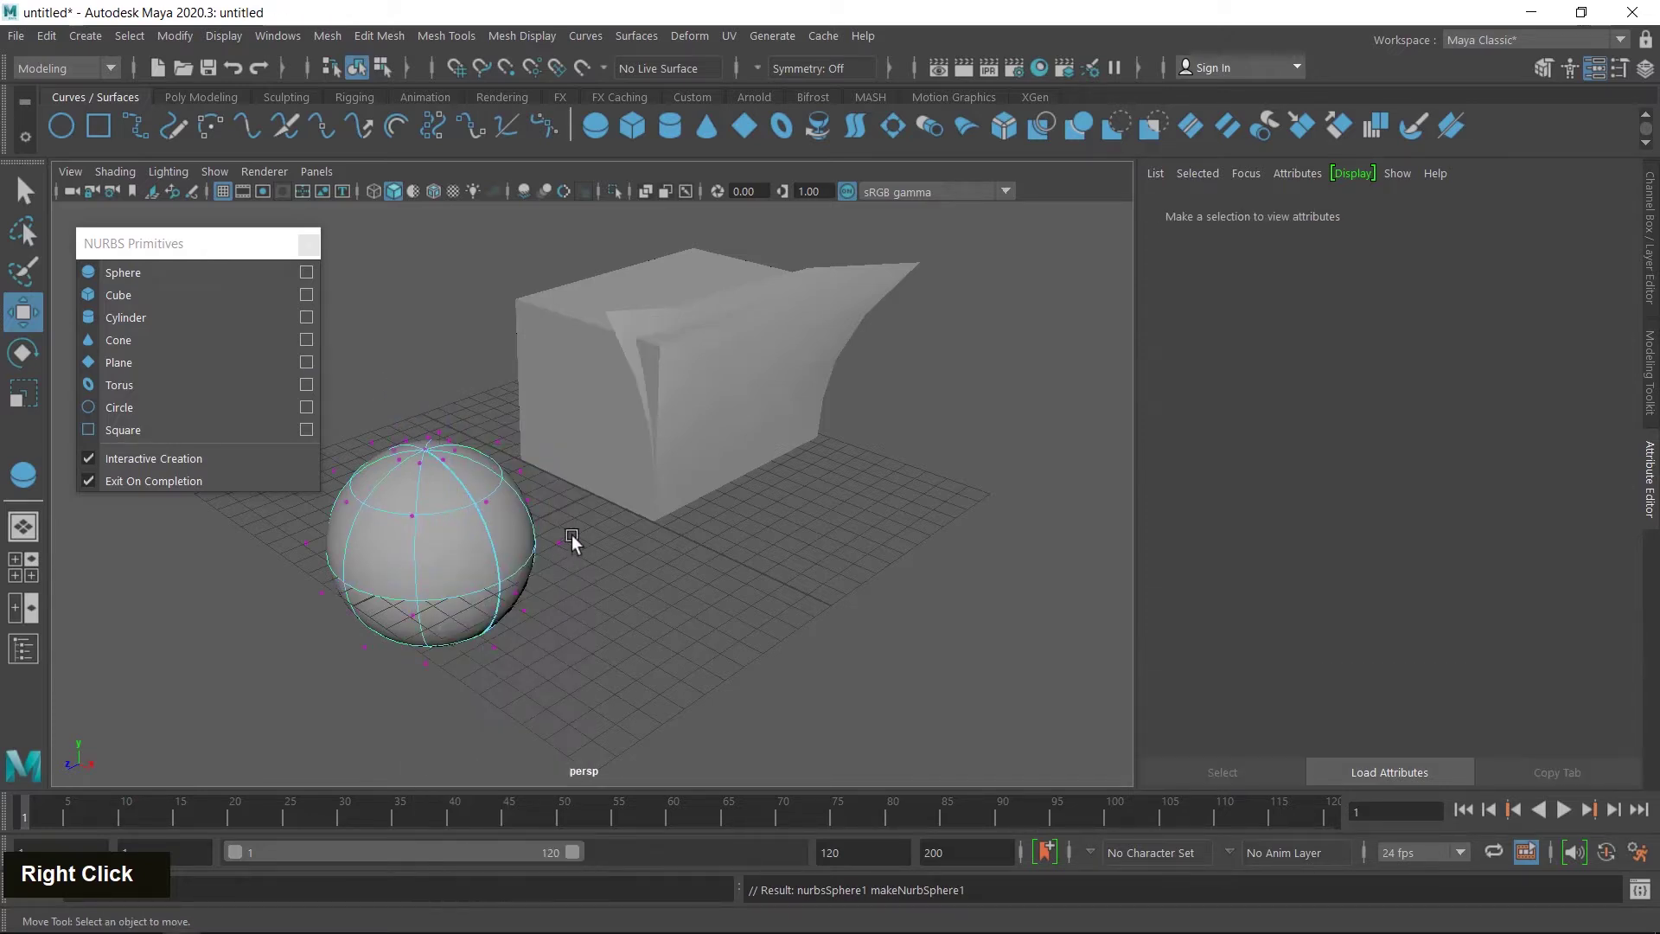
# - Deform the sphere by pulling single control vertices outward on two opposite sides, above the crown and below the underside
pyautogui.moveTo(575, 524); pyautogui.dragTo(635, 534)
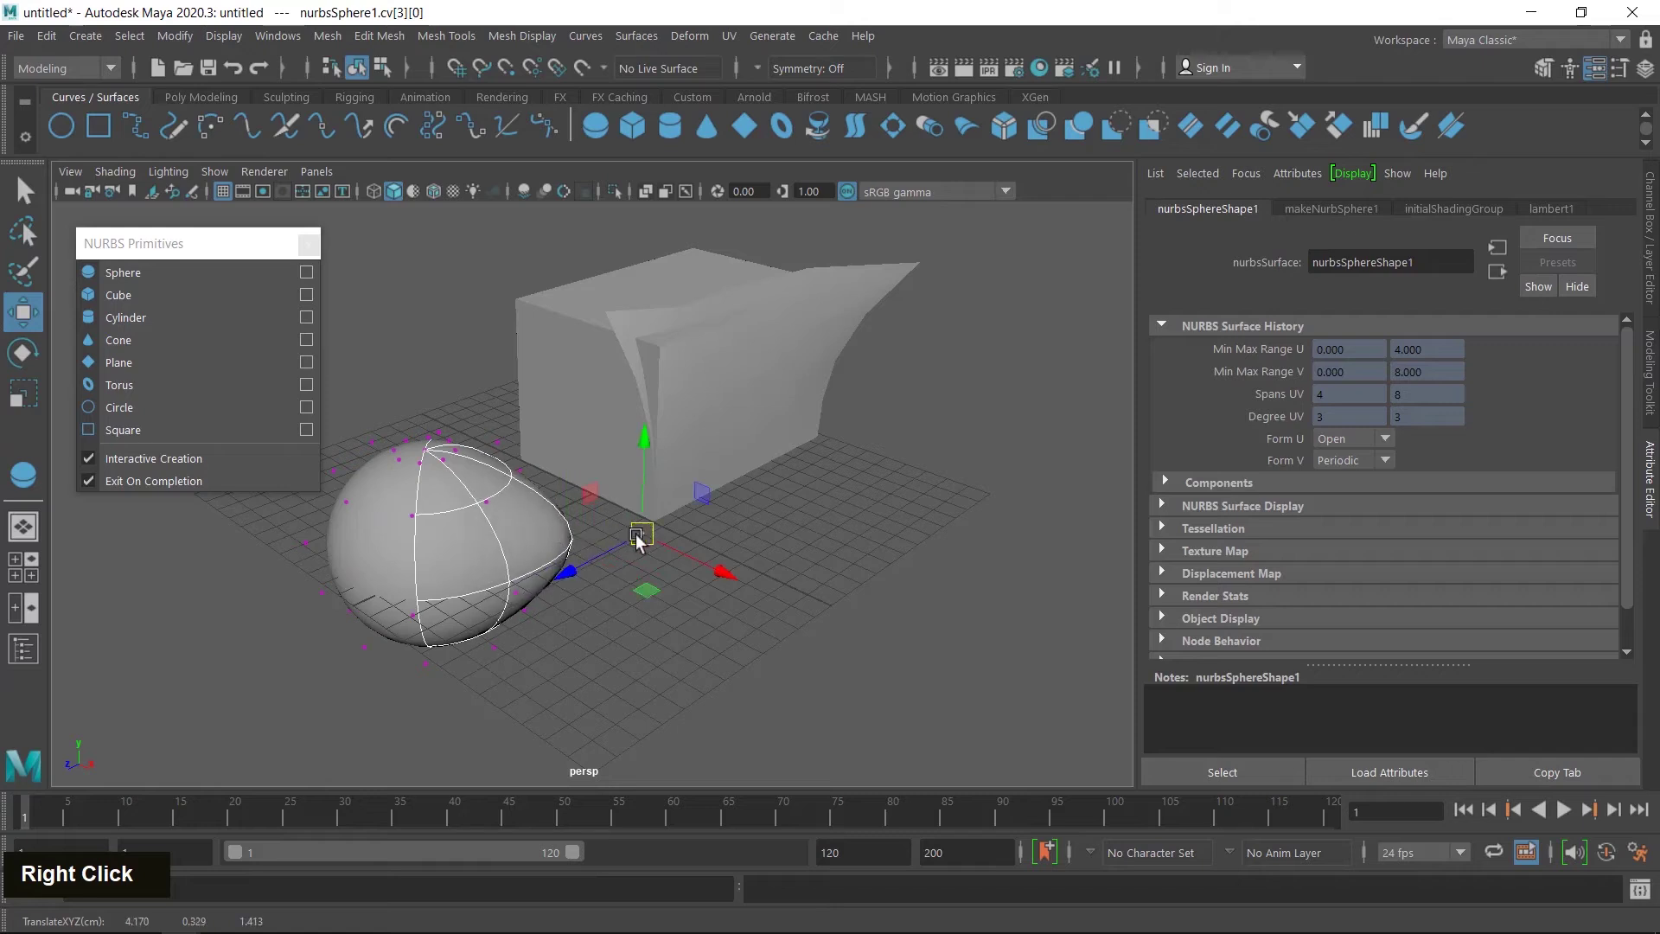
pyautogui.moveTo(302, 583); pyautogui.dragTo(242, 609)
pyautogui.moveTo(404, 394)
pyautogui.mouseDown()
pyautogui.moveTo(443, 435)
pyautogui.moveTo(435, 381)
pyautogui.mouseUp()
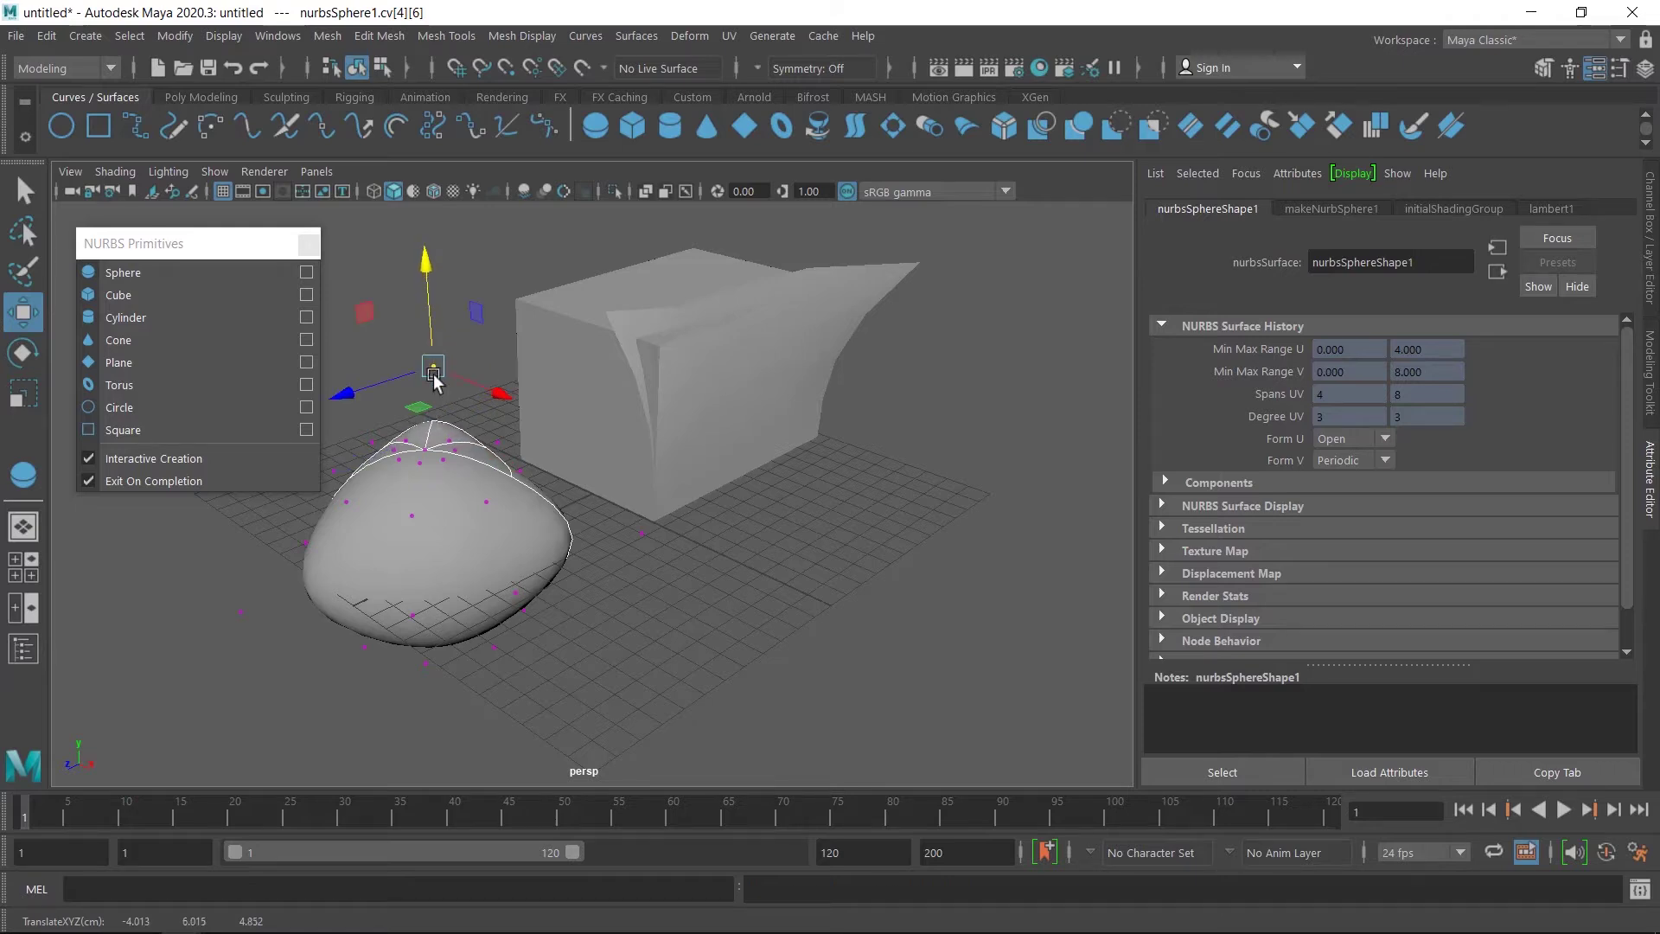
pyautogui.click(495, 651)
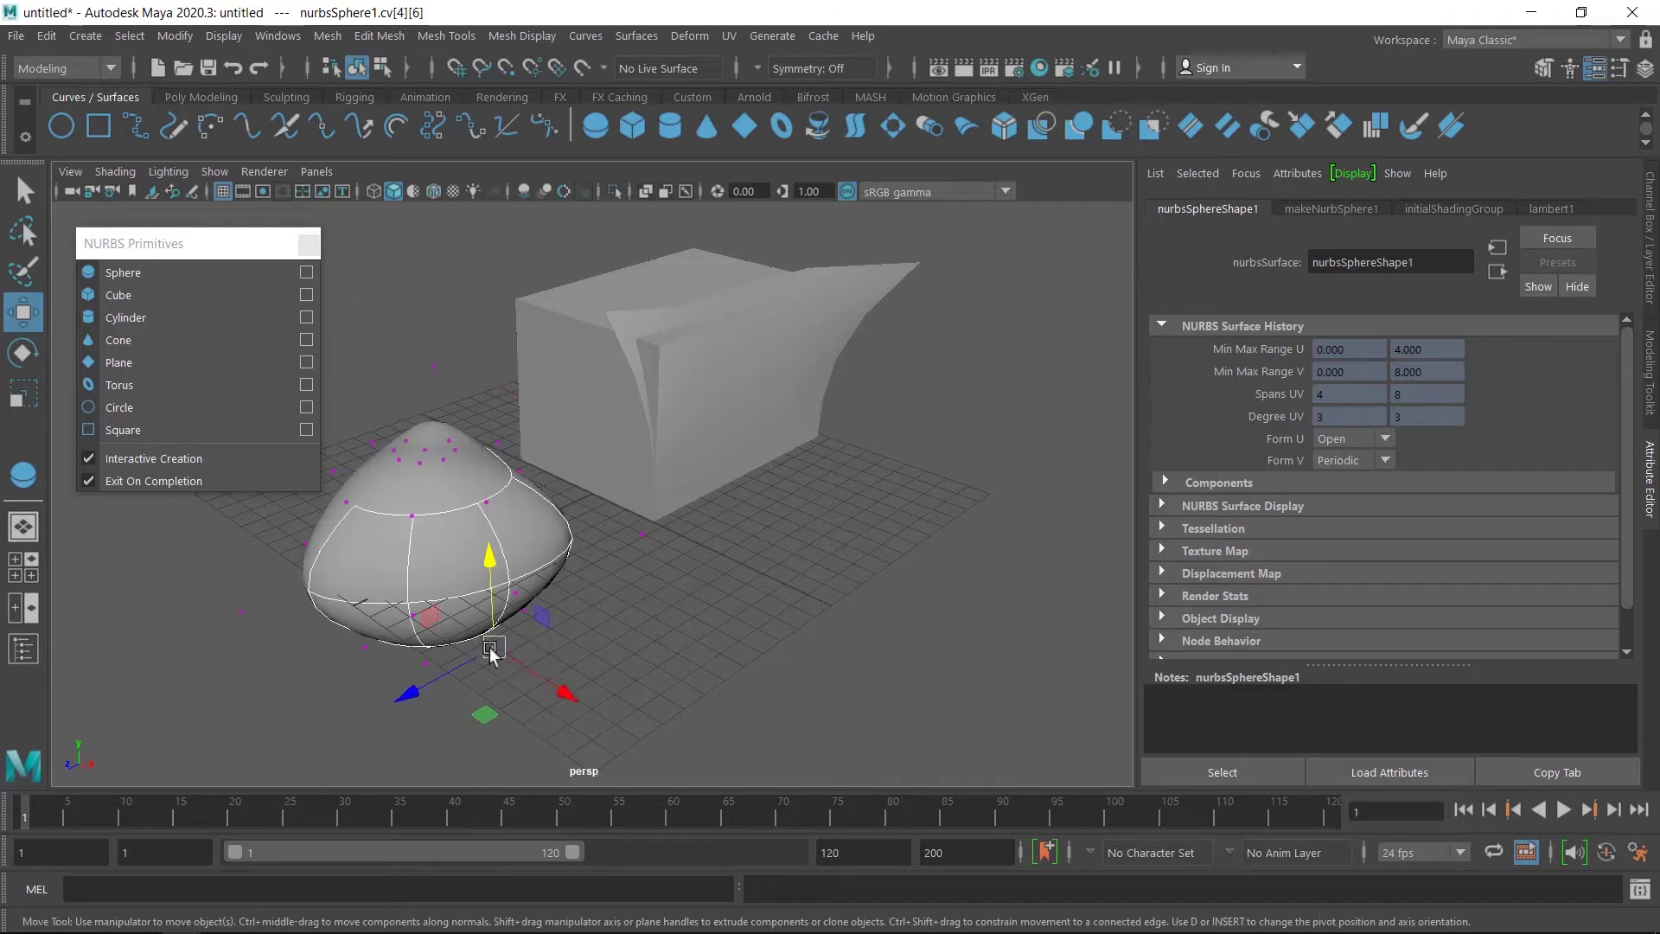
pyautogui.moveTo(494, 650); pyautogui.dragTo(530, 699)
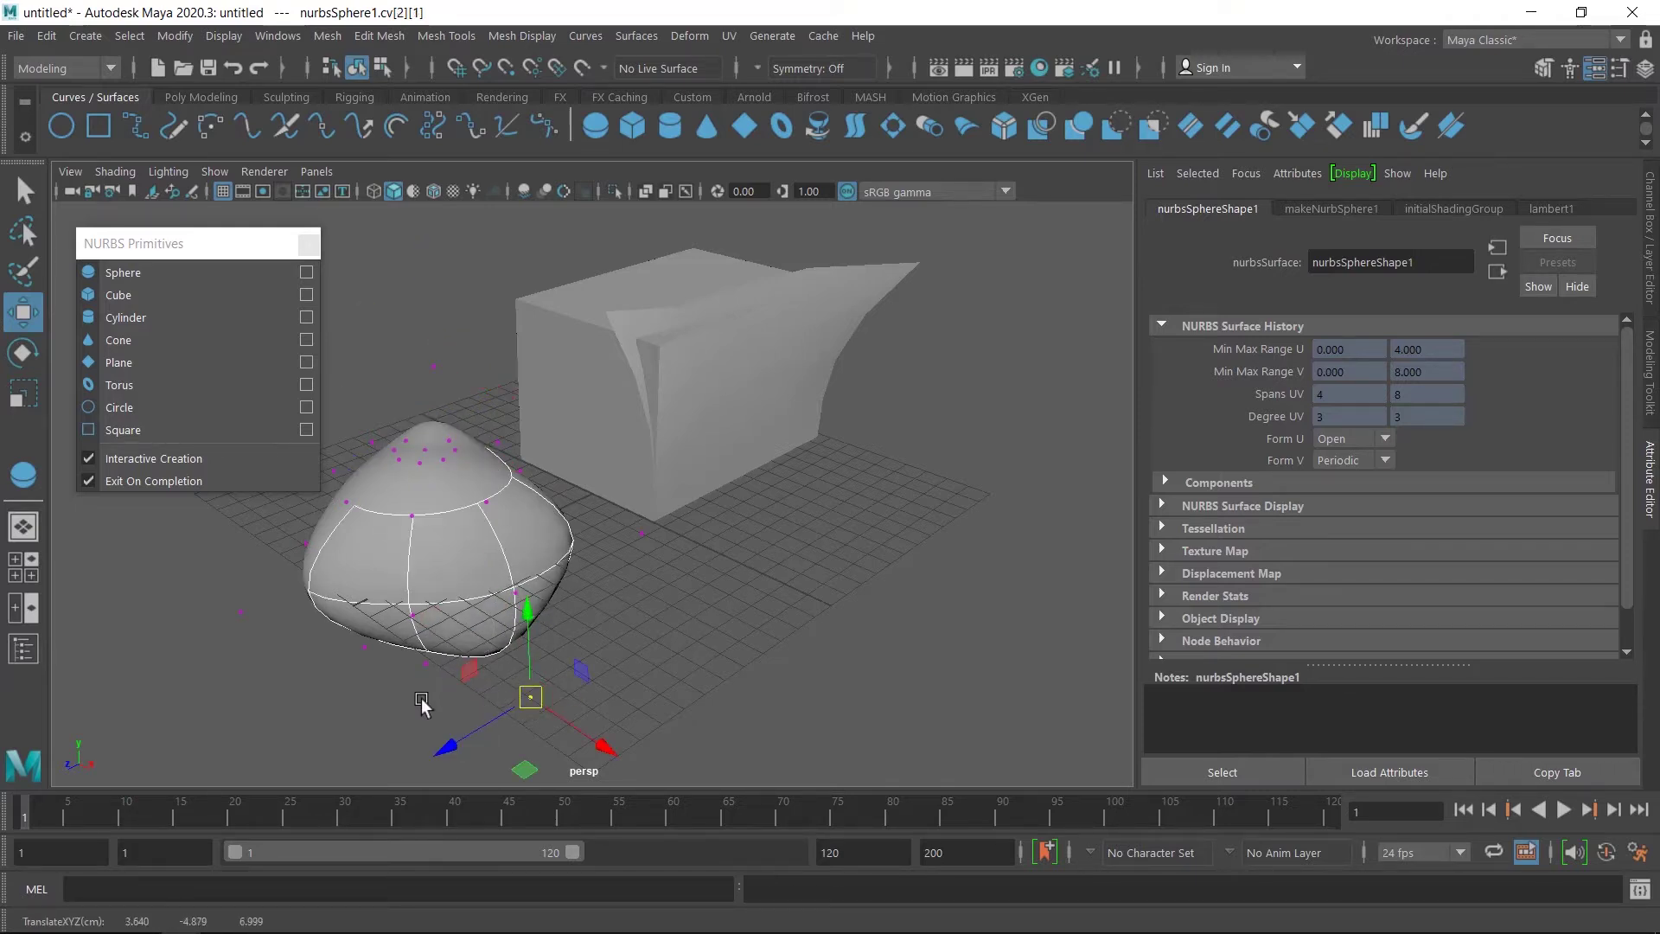
# - Return the sphere to object mode, select both the deformed sphere and the cube, and delete them
pyautogui.rightClick(619, 577)
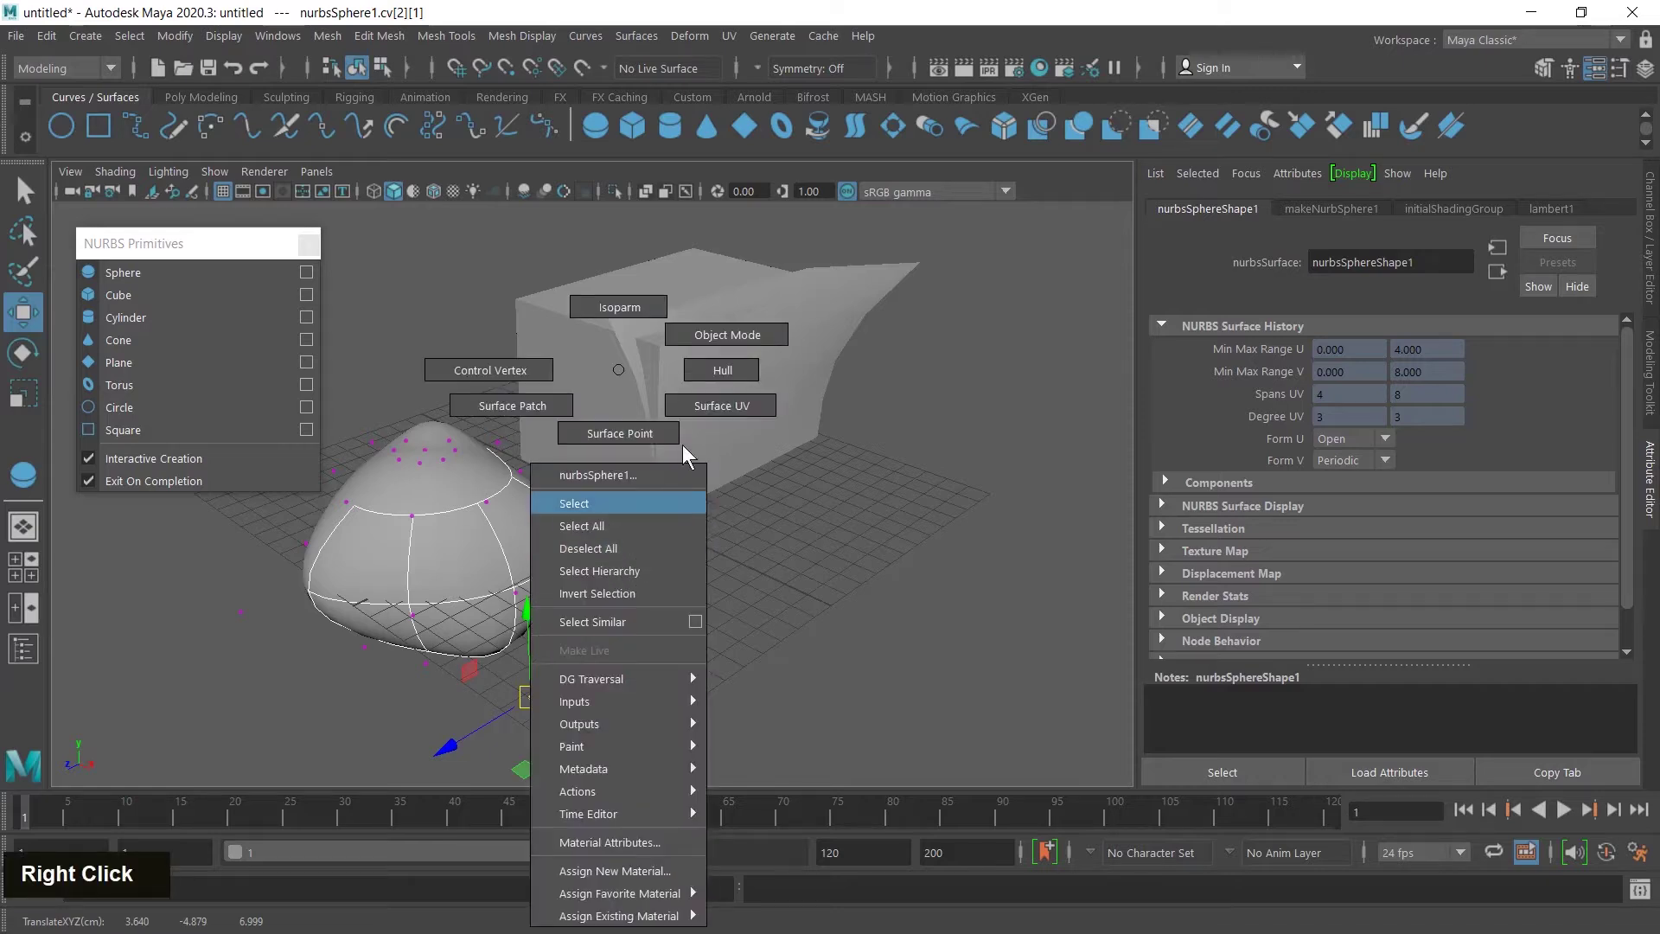
pyautogui.click(724, 332)
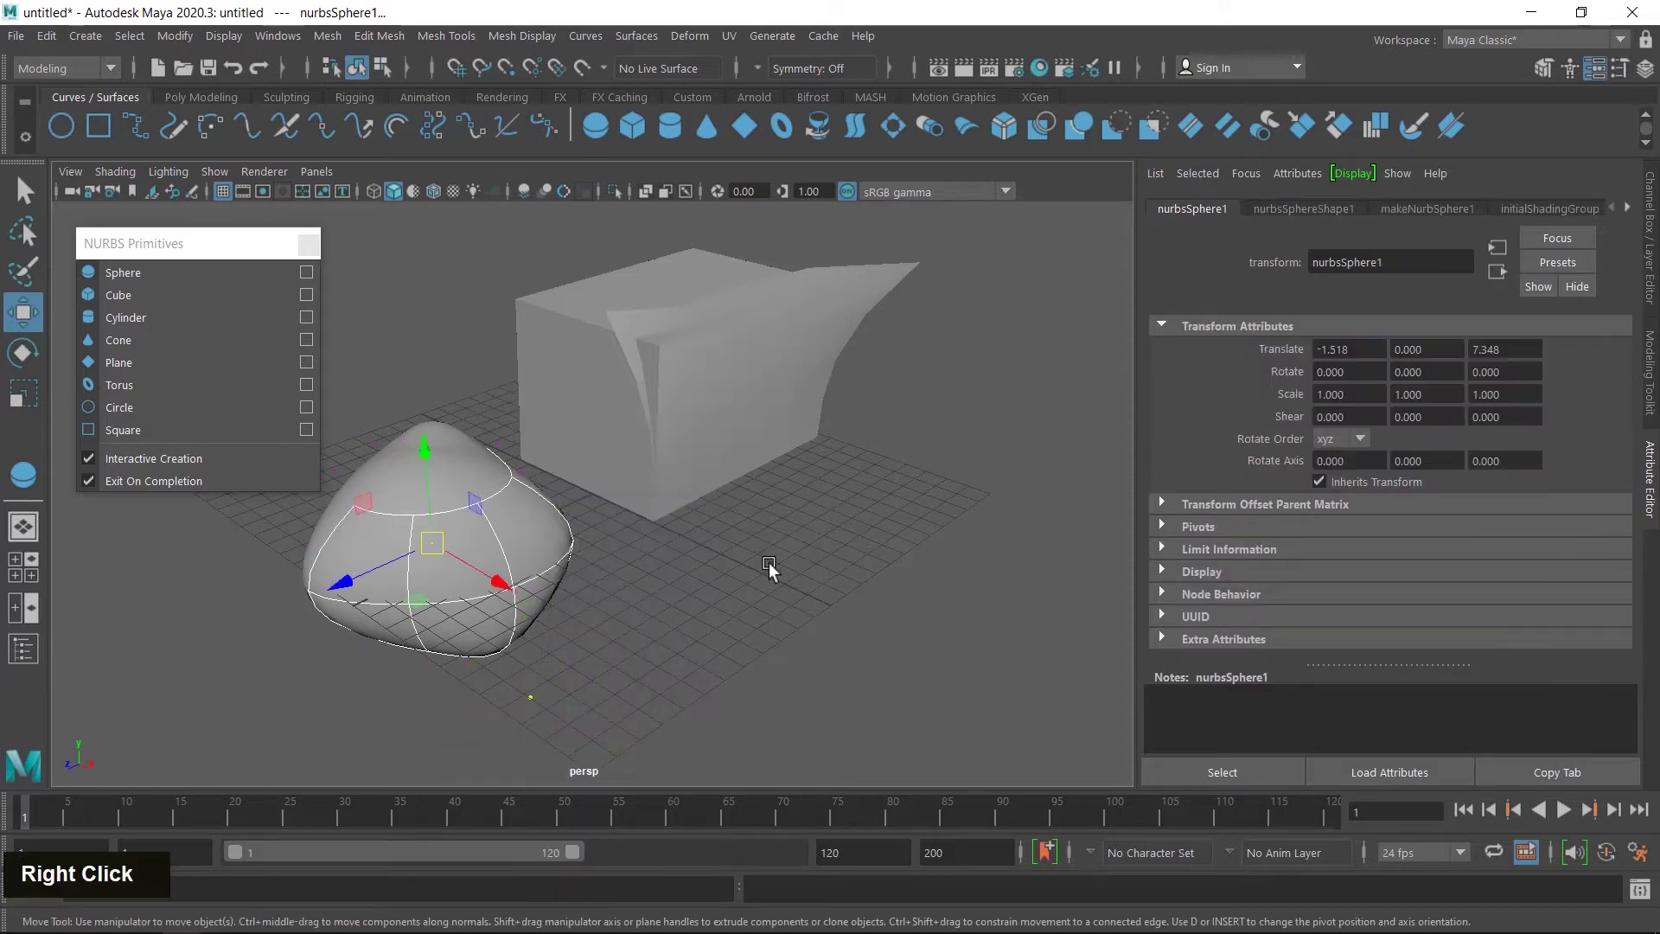
pyautogui.click(905, 642)
pyautogui.scroll(-3, 906, 641)
pyautogui.moveTo(924, 653); pyautogui.dragTo(322, 286)
pyautogui.press('Delete')
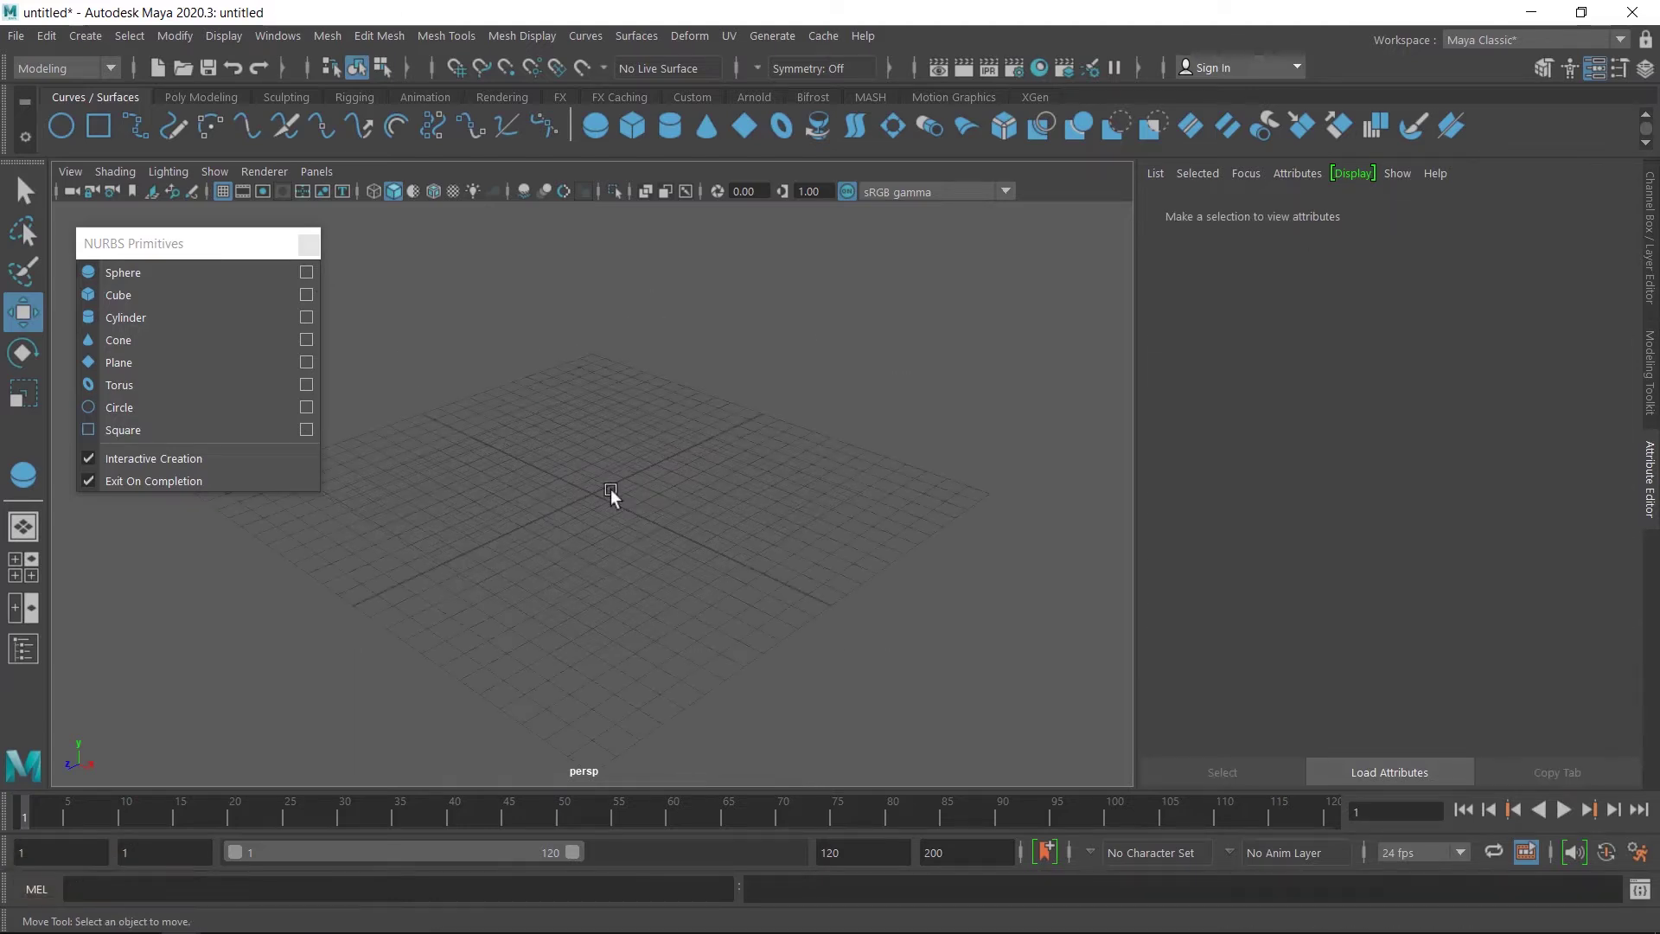
# - Draw a NURBS cylinder at the grid centre with a radius of about 4.87 and a height ratio of about 2.02
pyautogui.click(132, 318)
pyautogui.moveTo(591, 489)
pyautogui.mouseDown()
pyautogui.moveTo(638, 529)
pyautogui.moveTo(599, 545)
pyautogui.mouseUp()
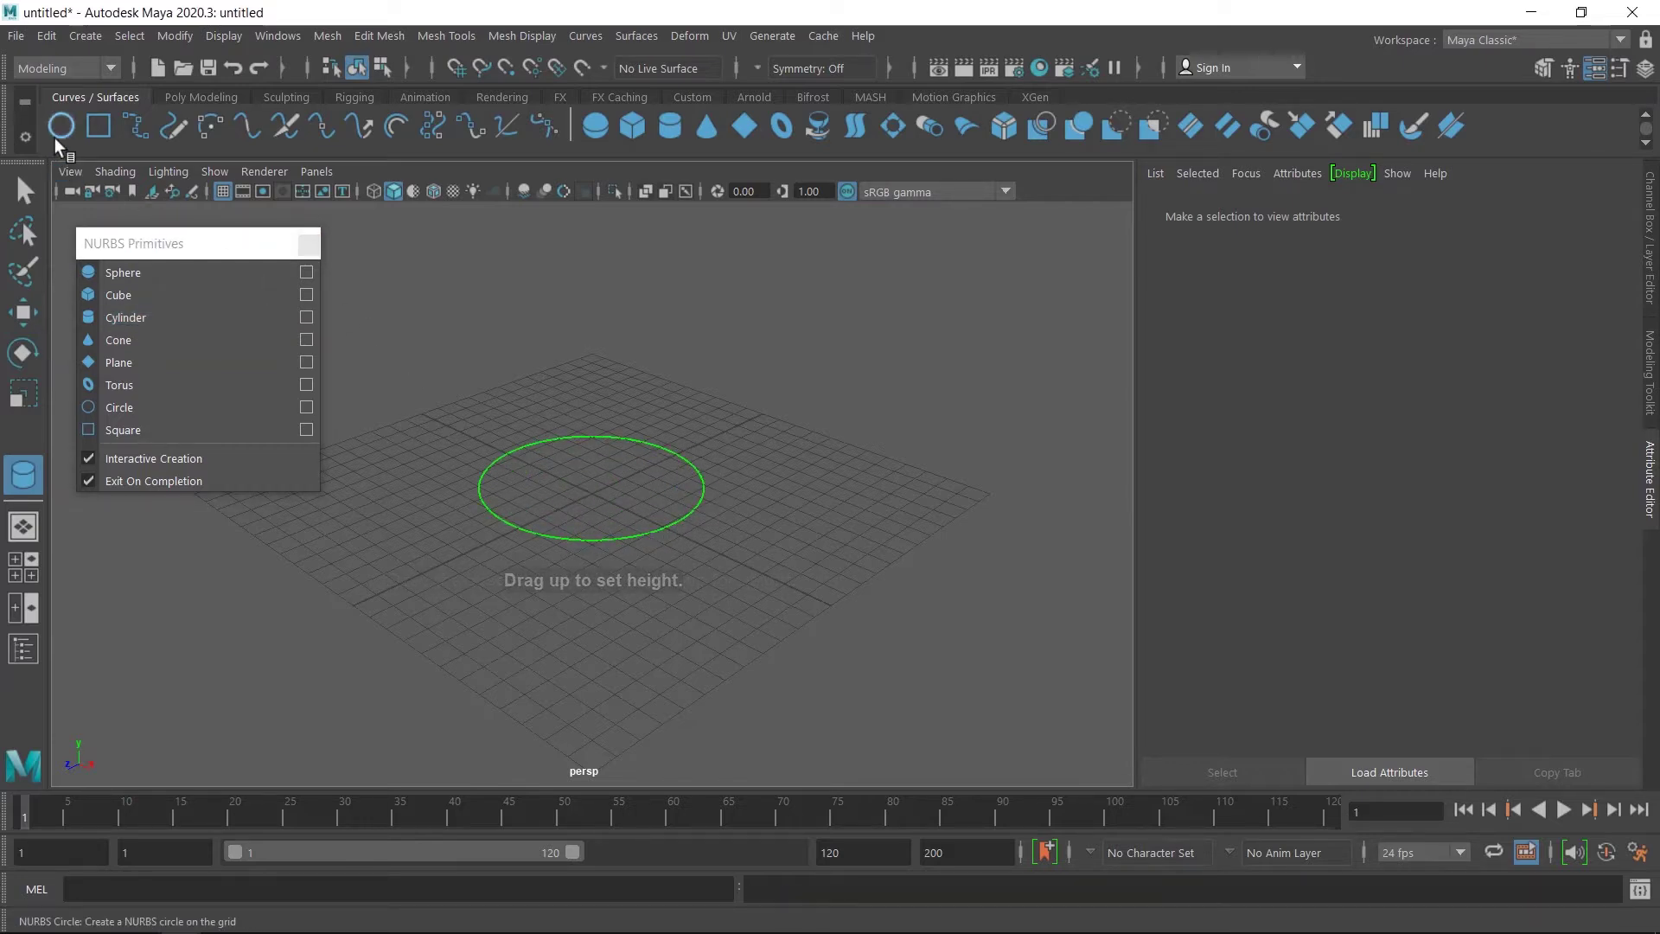
pyautogui.moveTo(582, 501); pyautogui.dragTo(598, 252)
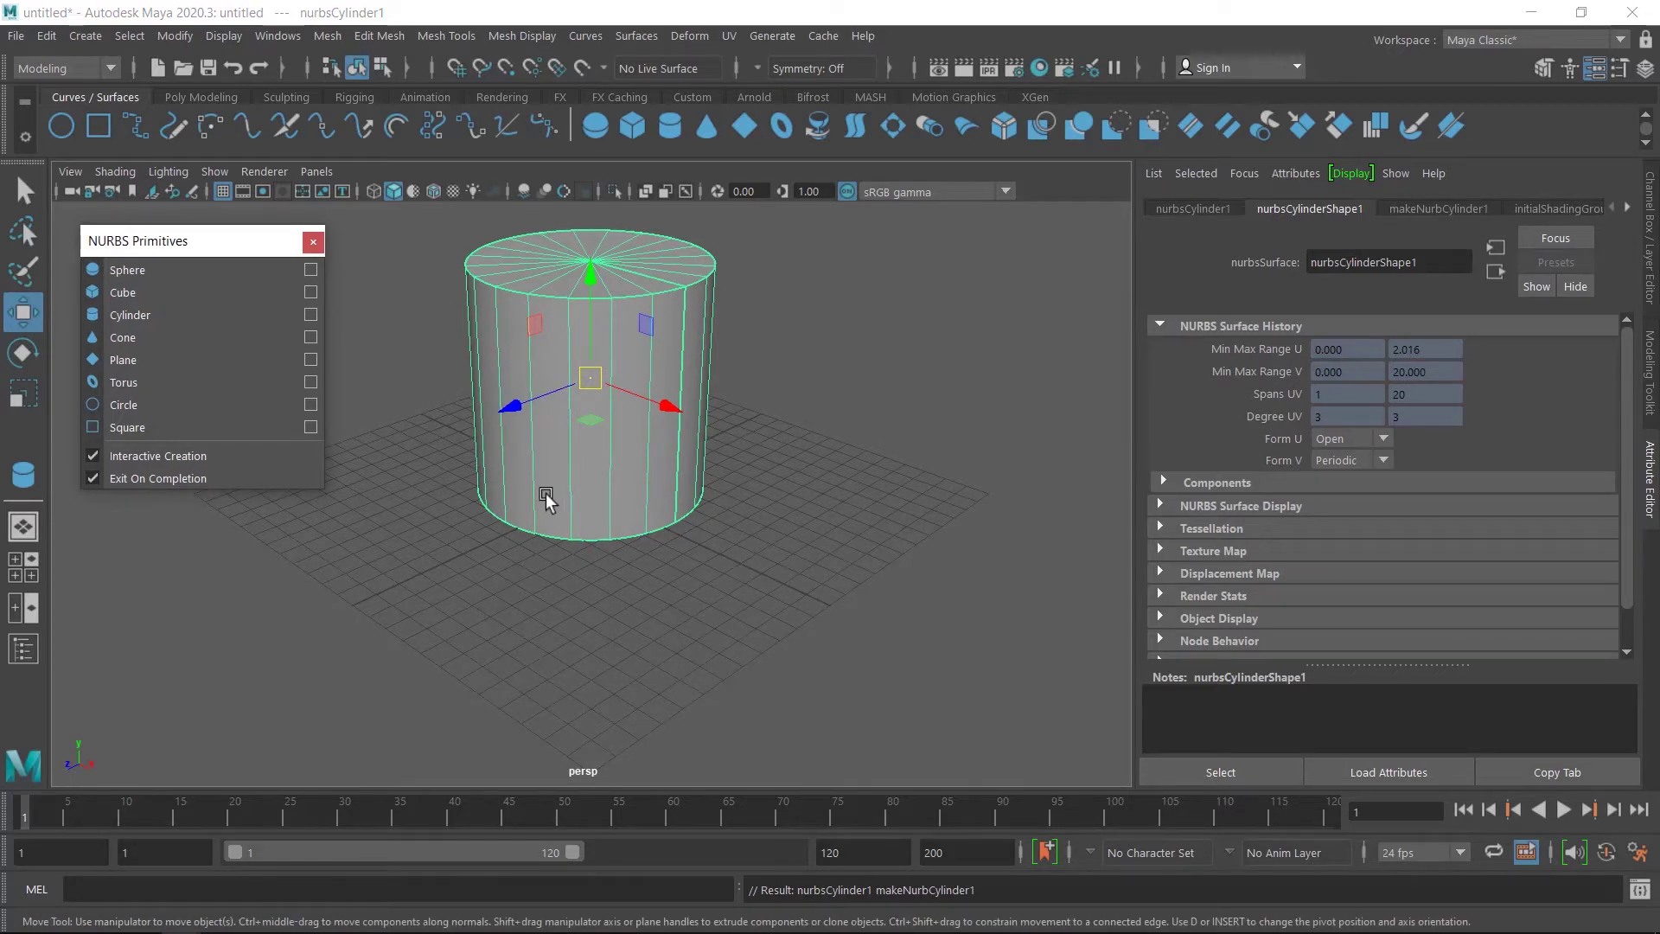
# - Show the Outliner, expand nurbsCylinder1 and examine its topCap1 and bottomCap1 surfaces by selecting them alternately
pyautogui.moveTo(138, 240); pyautogui.dragTo(320, 266)
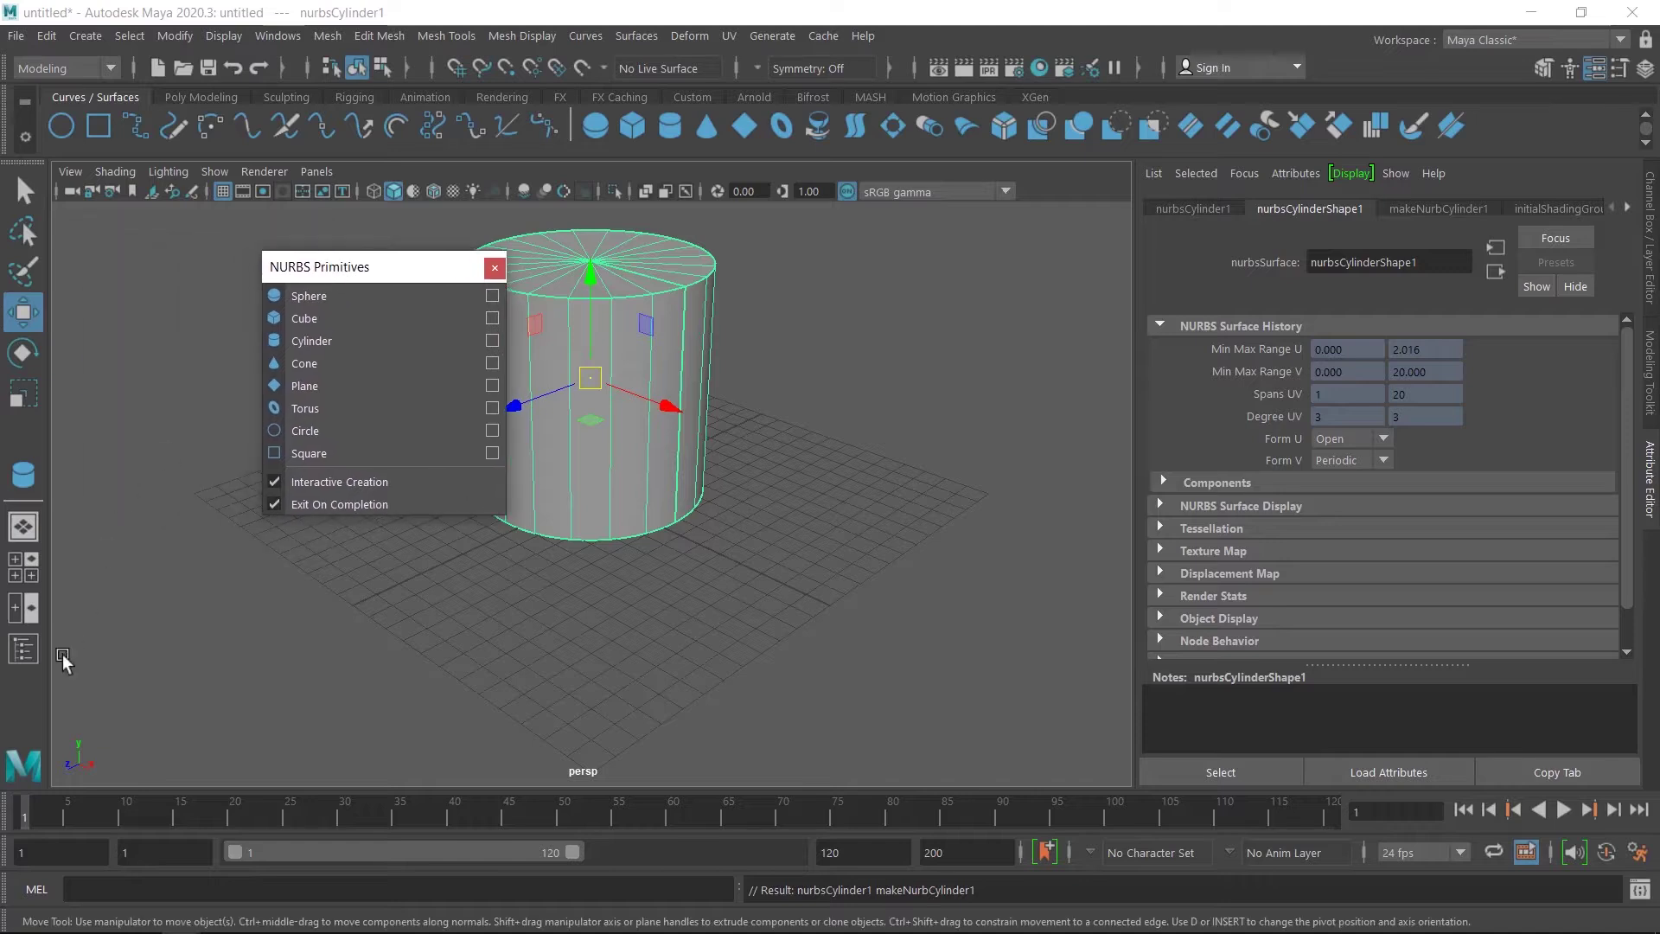
pyautogui.click(24, 651)
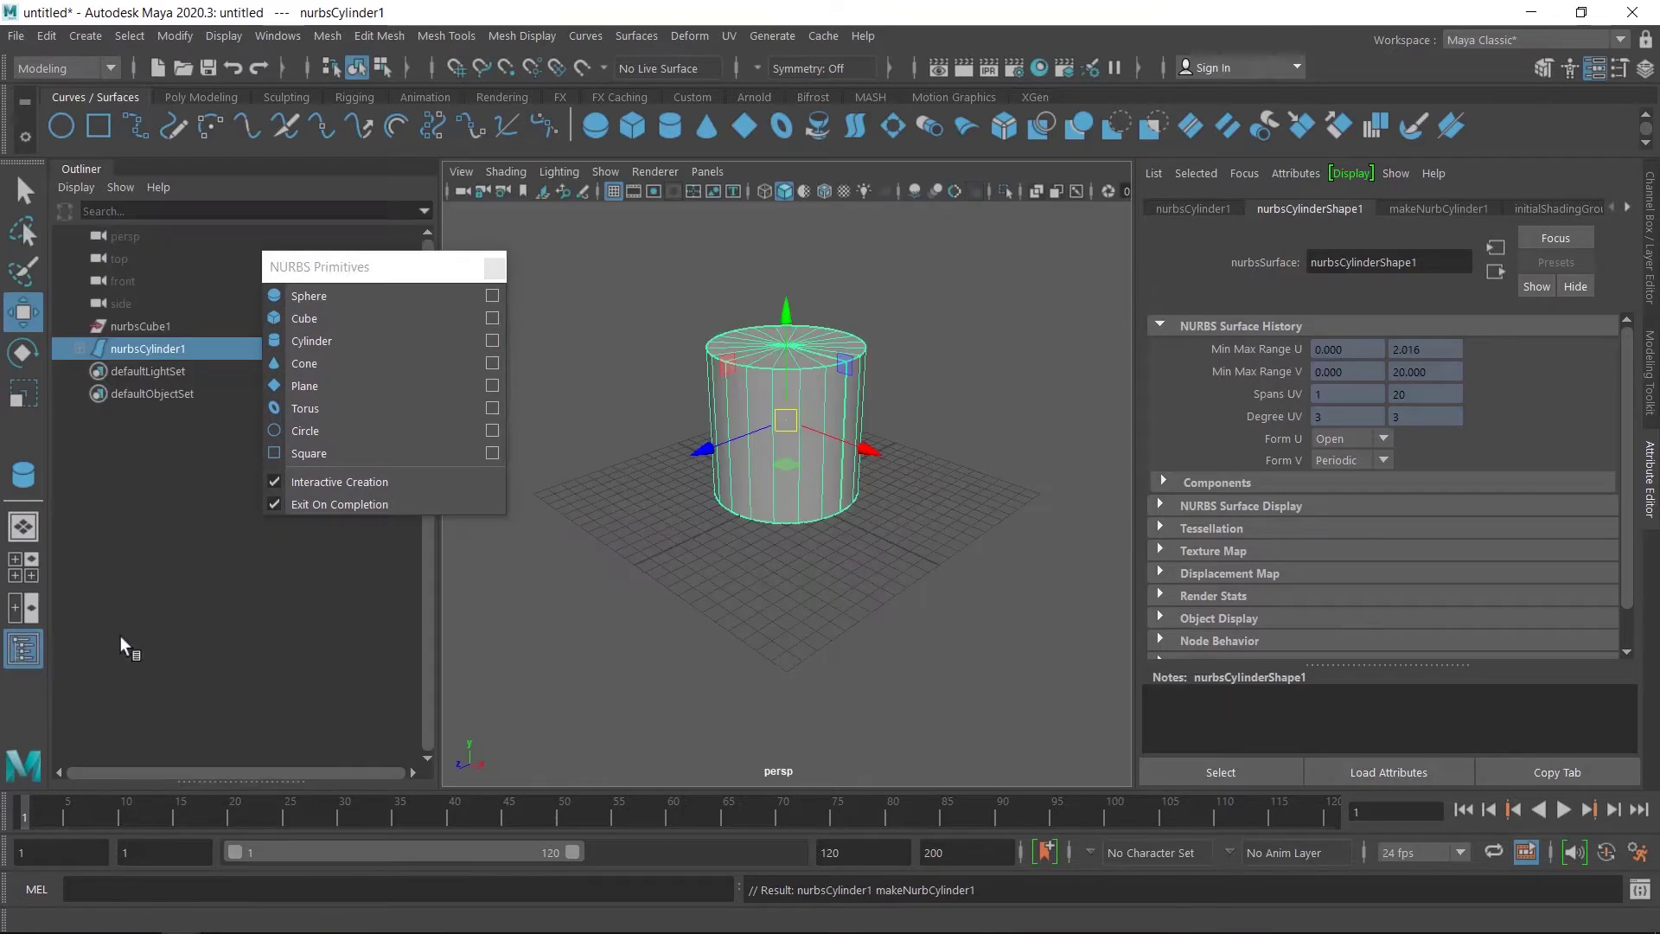
pyautogui.click(80, 349)
pyautogui.click(131, 393)
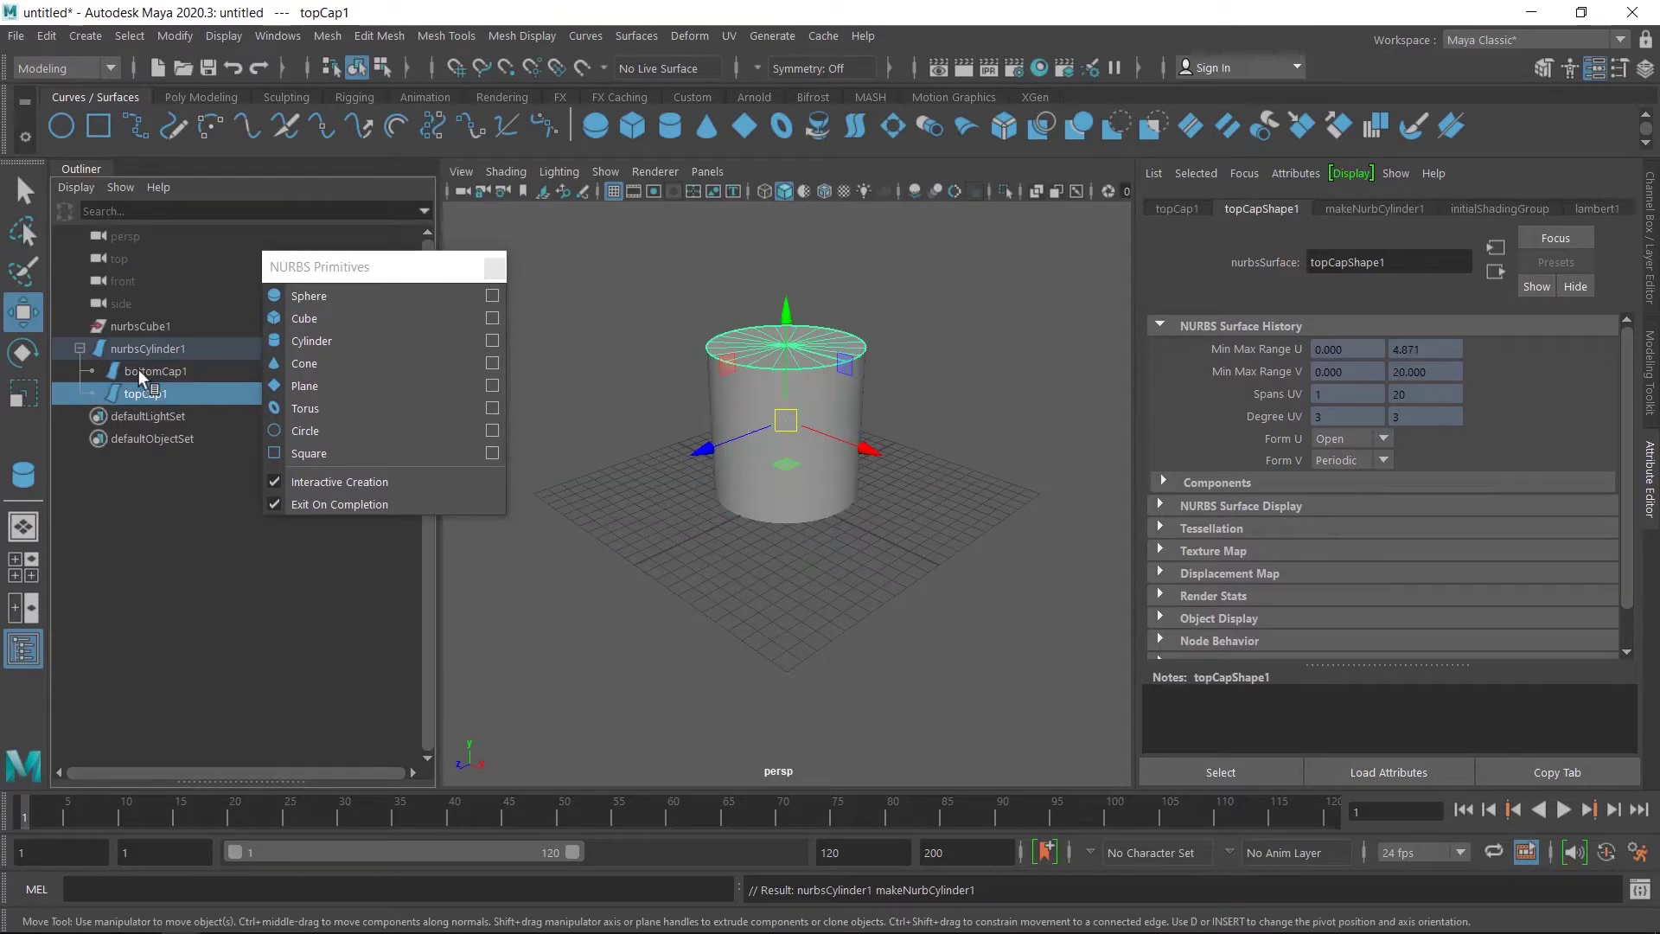
pyautogui.click(139, 370)
pyautogui.click(135, 394)
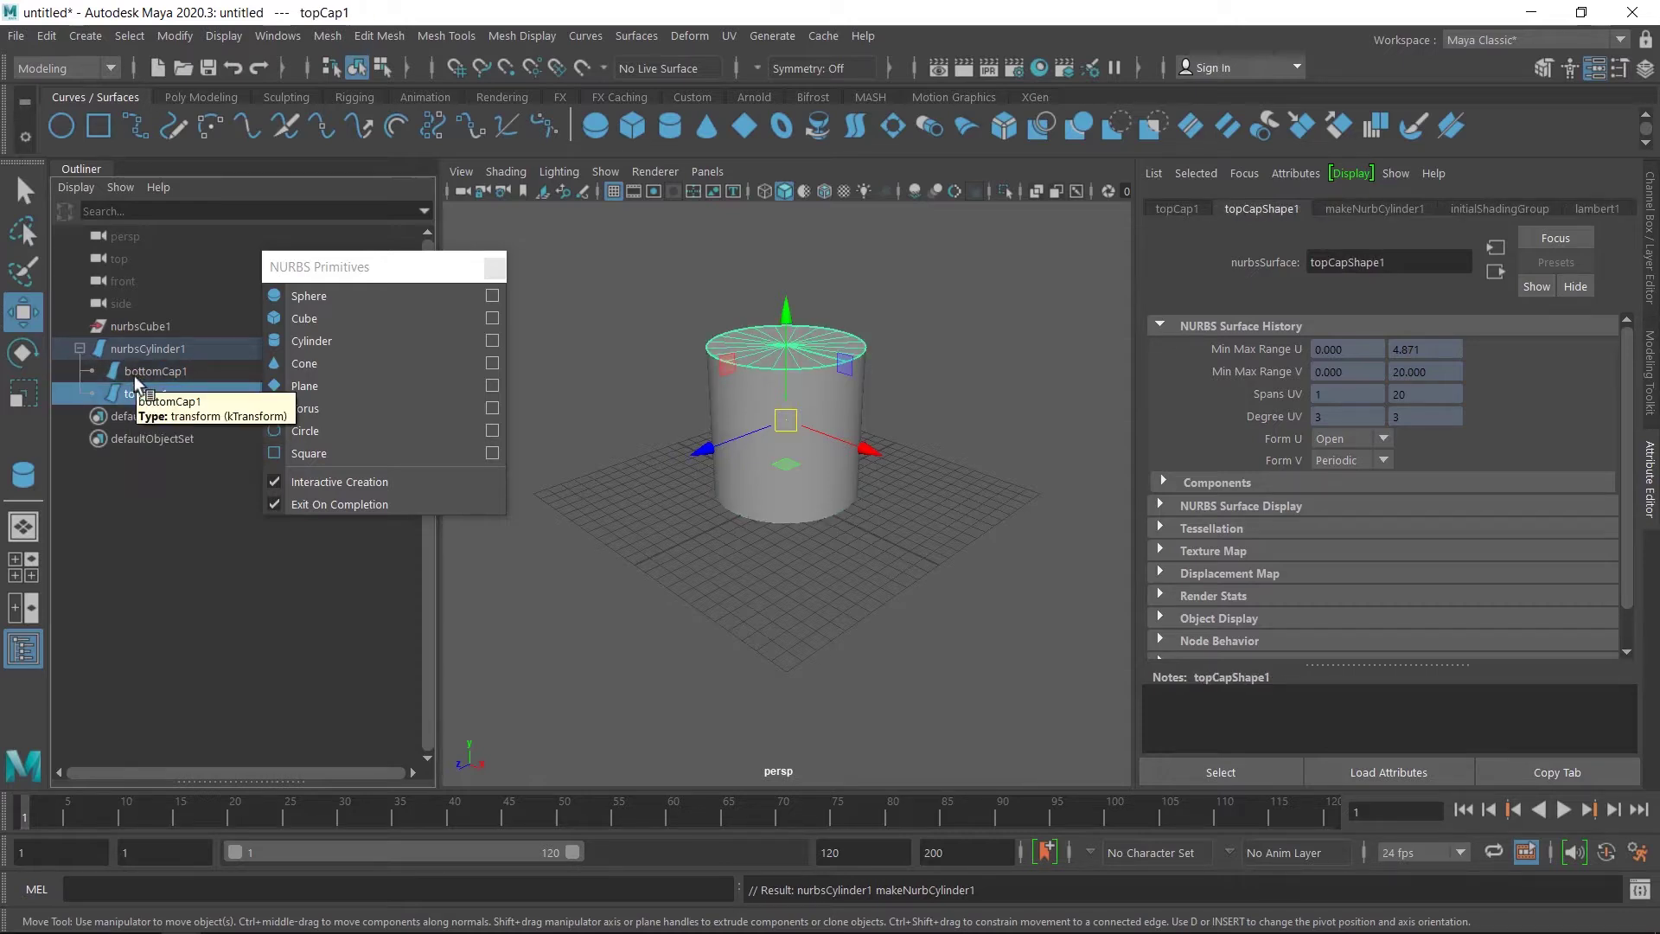
pyautogui.click(135, 373)
pyautogui.click(134, 394)
pyautogui.click(133, 372)
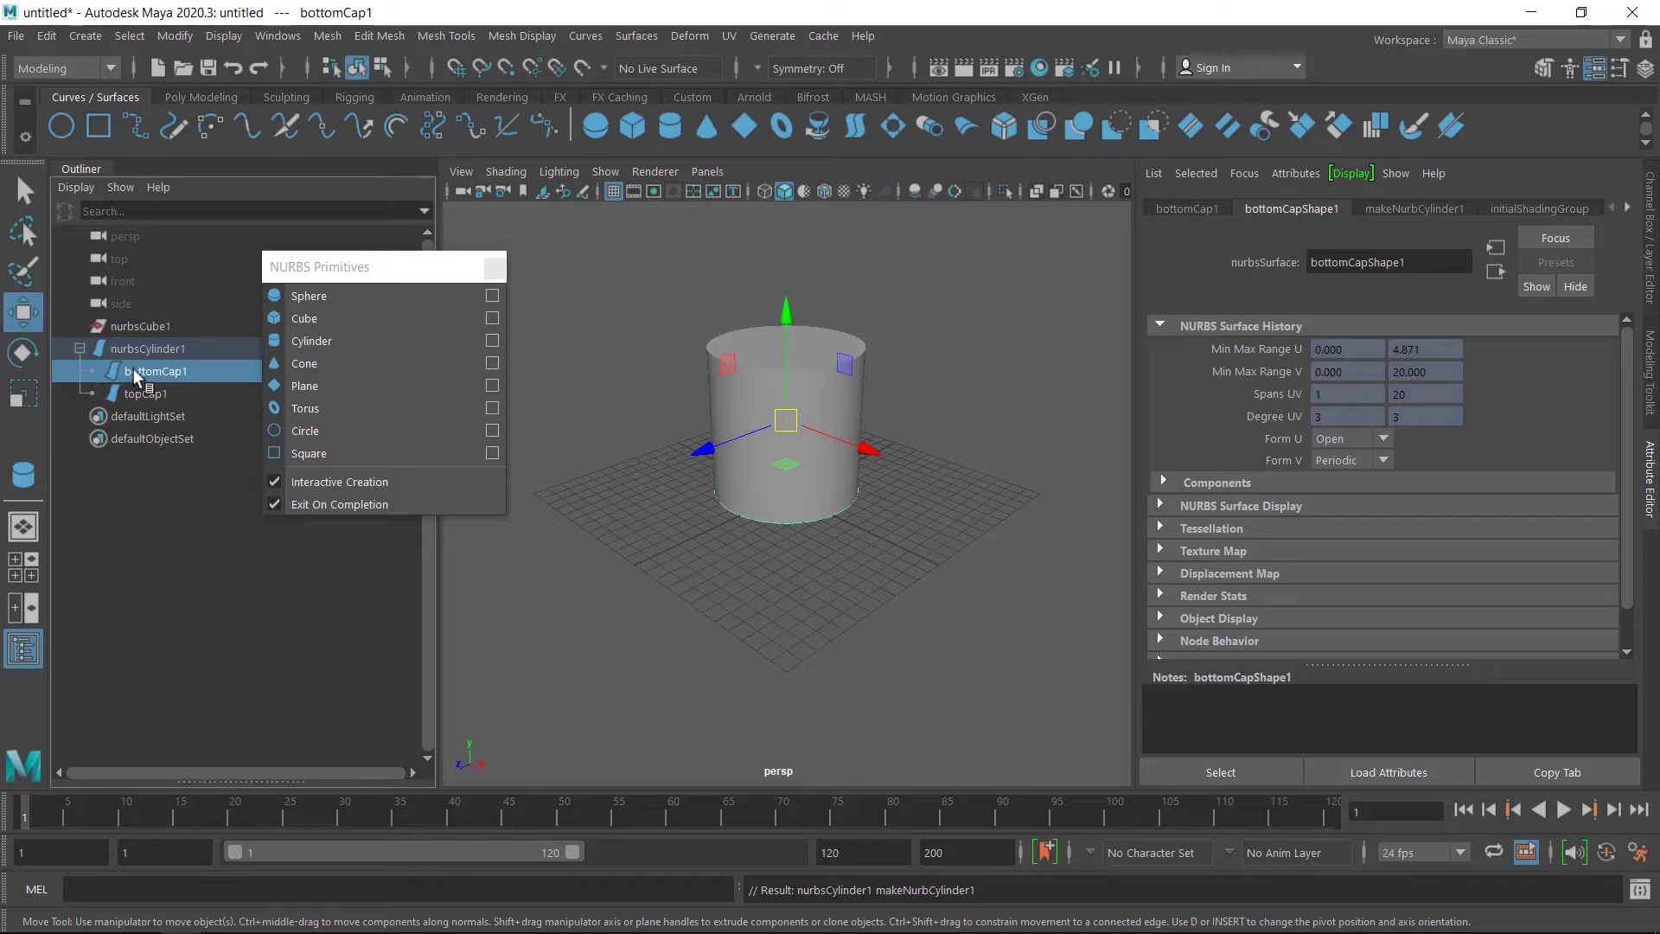
# - Select the whole nurbsCylinder1 group, hide the Outliner and move the NURBS primitives palette clear of the cylinder
pyautogui.click(130, 353)
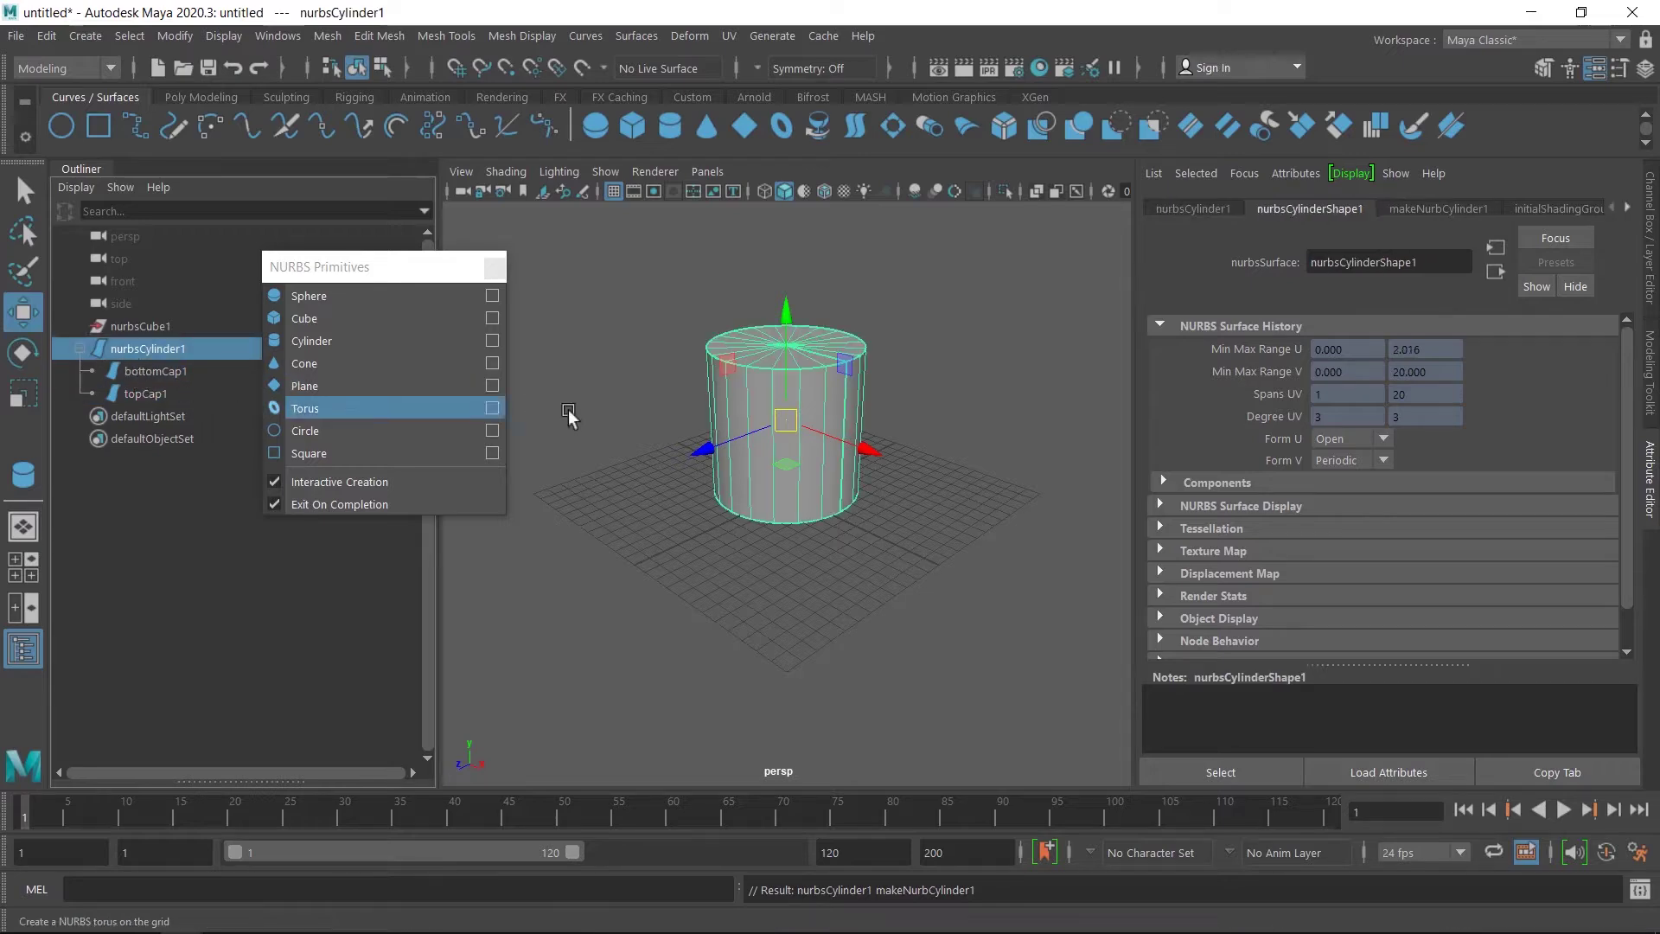
pyautogui.click(23, 649)
pyautogui.moveTo(375, 267); pyautogui.dragTo(182, 233)
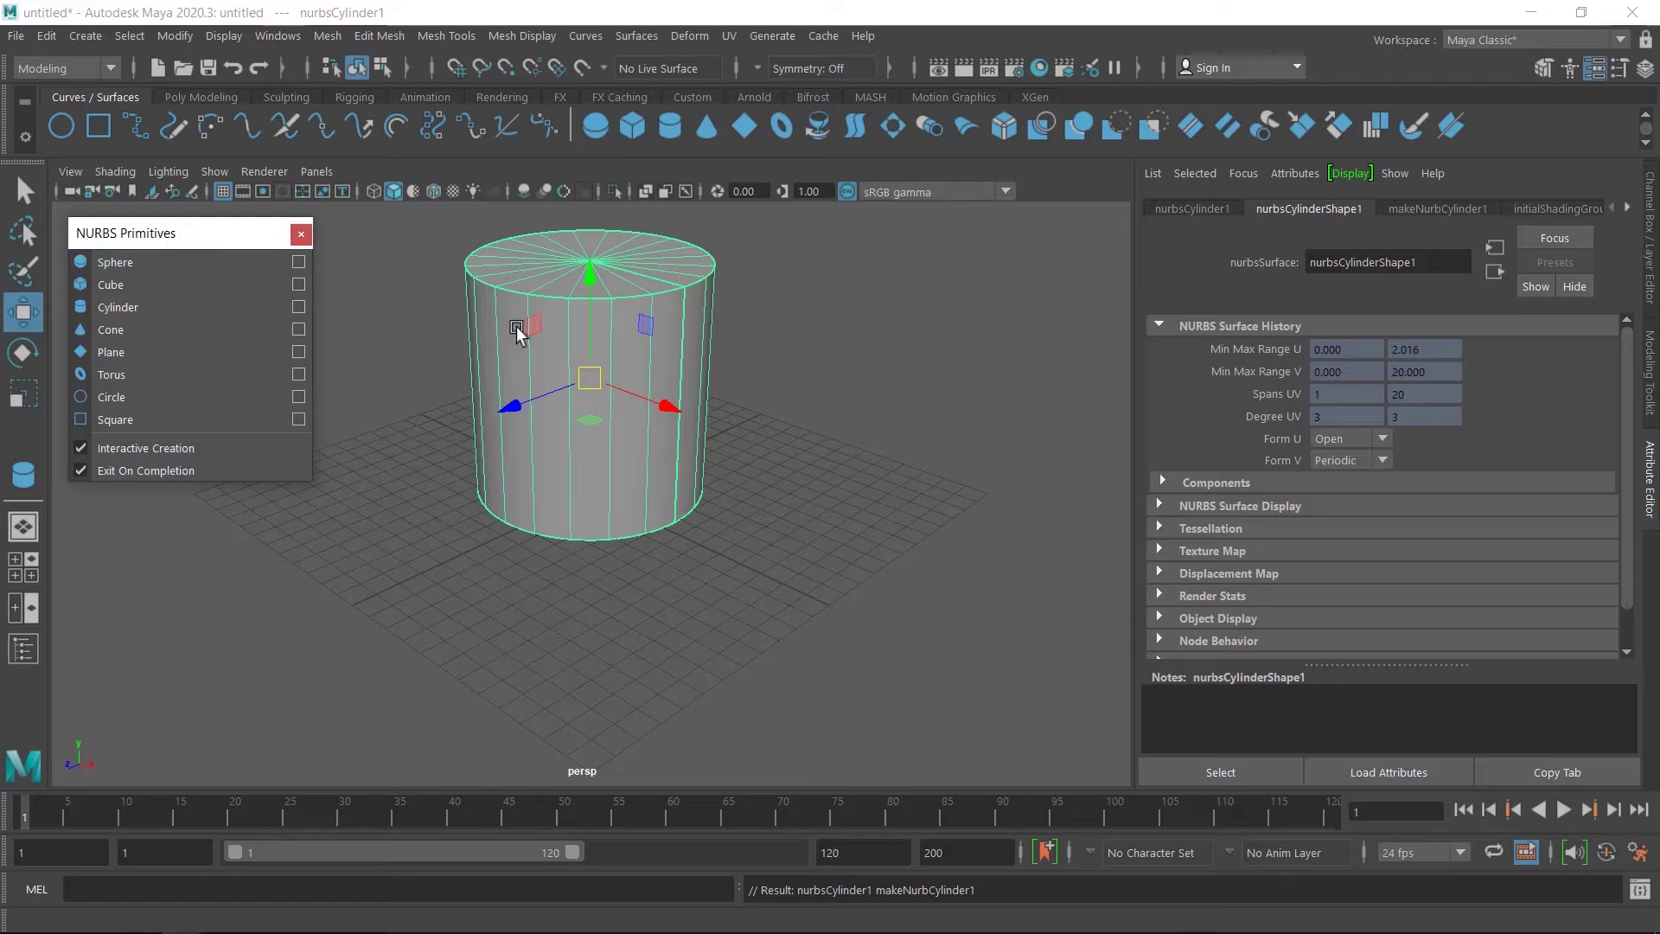
# - Show the cylinder's creation attributes and reduce its height ratio to about 1.225
pyautogui.click(1437, 210)
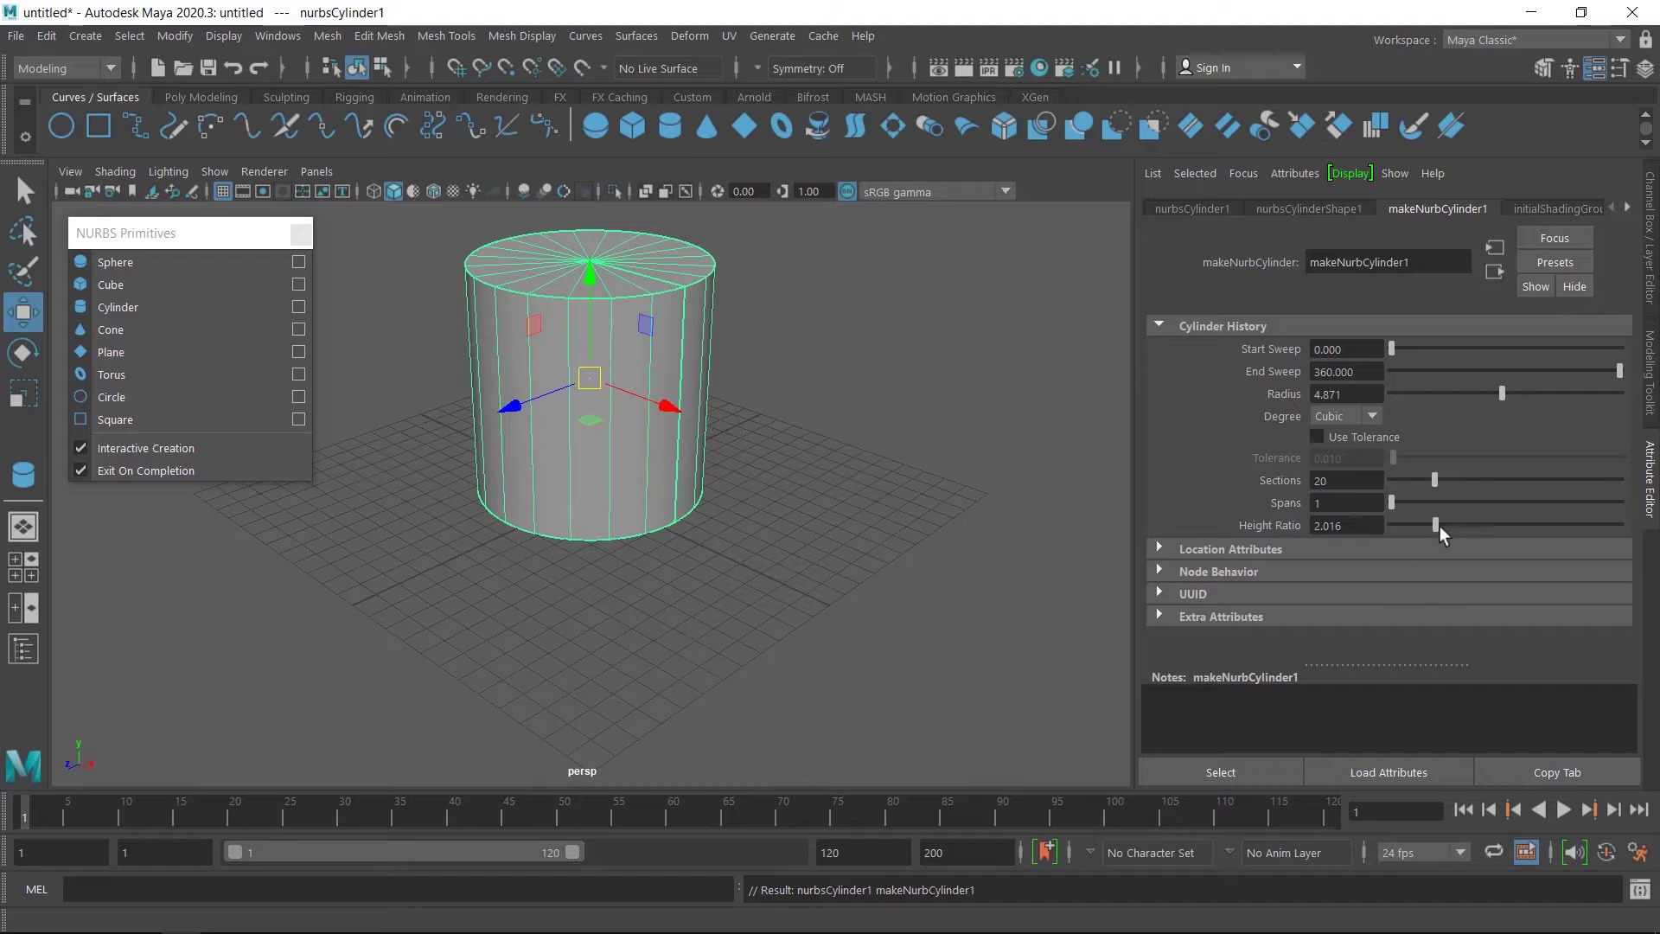
pyautogui.moveTo(1439, 529)
pyautogui.mouseDown()
pyautogui.moveTo(1472, 522)
pyautogui.moveTo(1408, 537)
pyautogui.mouseUp()
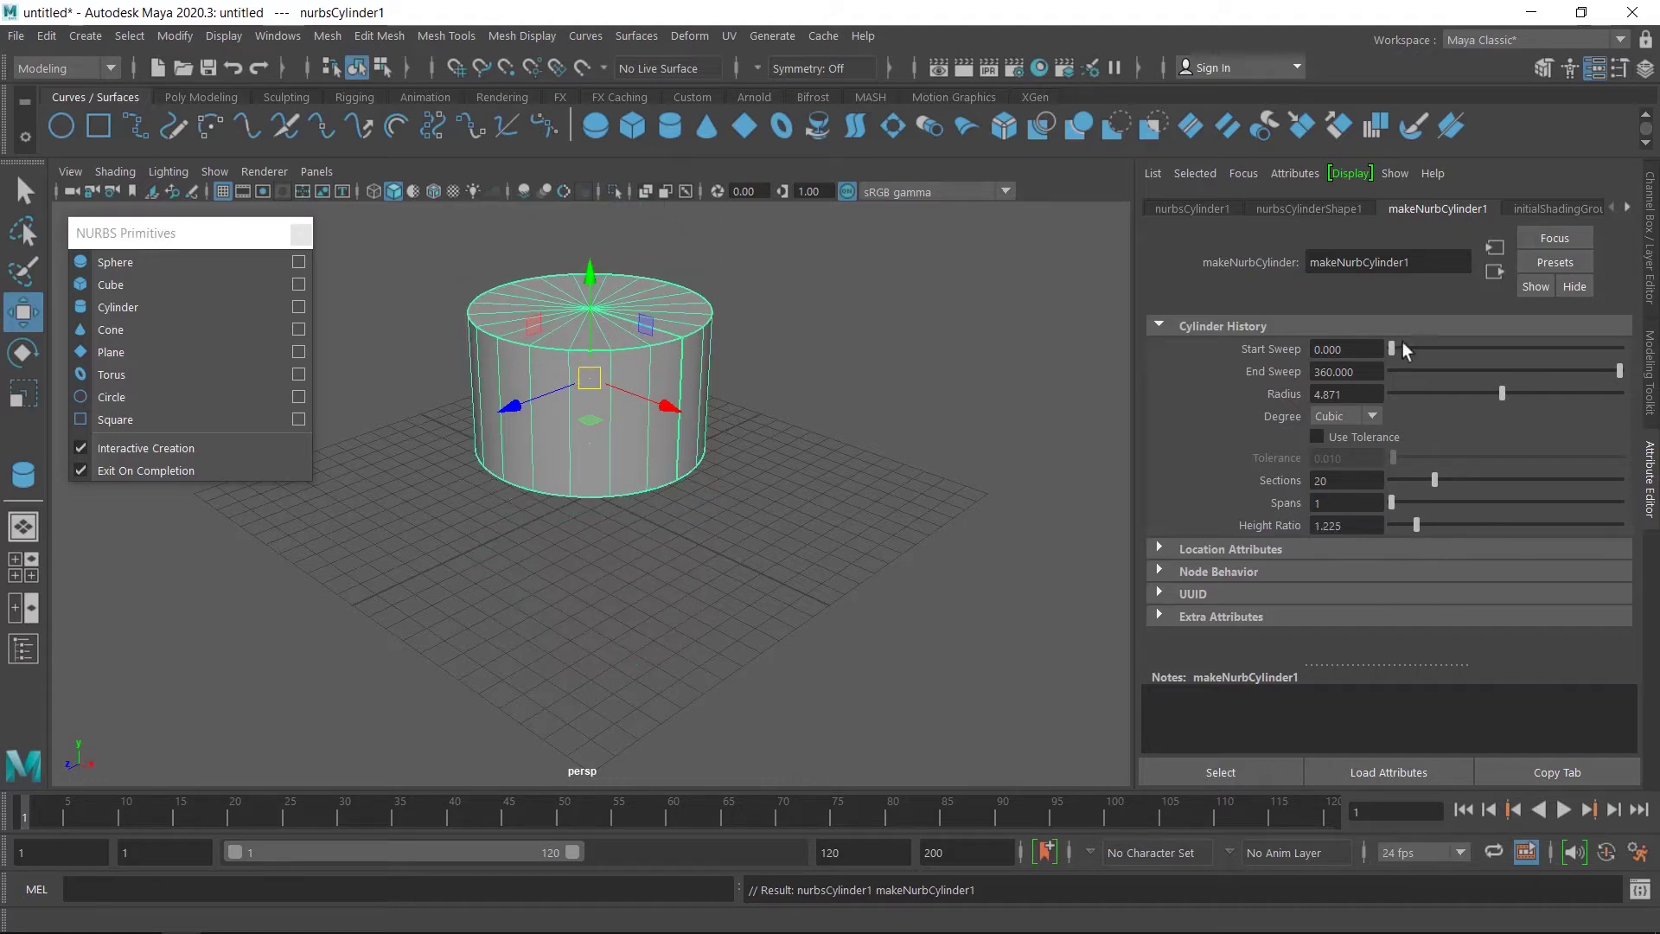
# - Try changing the cylinder's start and end sweep, and restore them to 0 and 360
pyautogui.moveTo(1390, 354)
pyautogui.mouseDown()
pyautogui.moveTo(1432, 357)
pyautogui.moveTo(1402, 357)
pyautogui.mouseUp()
pyautogui.moveTo(1621, 372)
pyautogui.mouseDown()
pyautogui.moveTo(1574, 376)
pyautogui.moveTo(1619, 373)
pyautogui.mouseUp()
pyautogui.moveTo(1402, 352); pyautogui.dragTo(1377, 349)
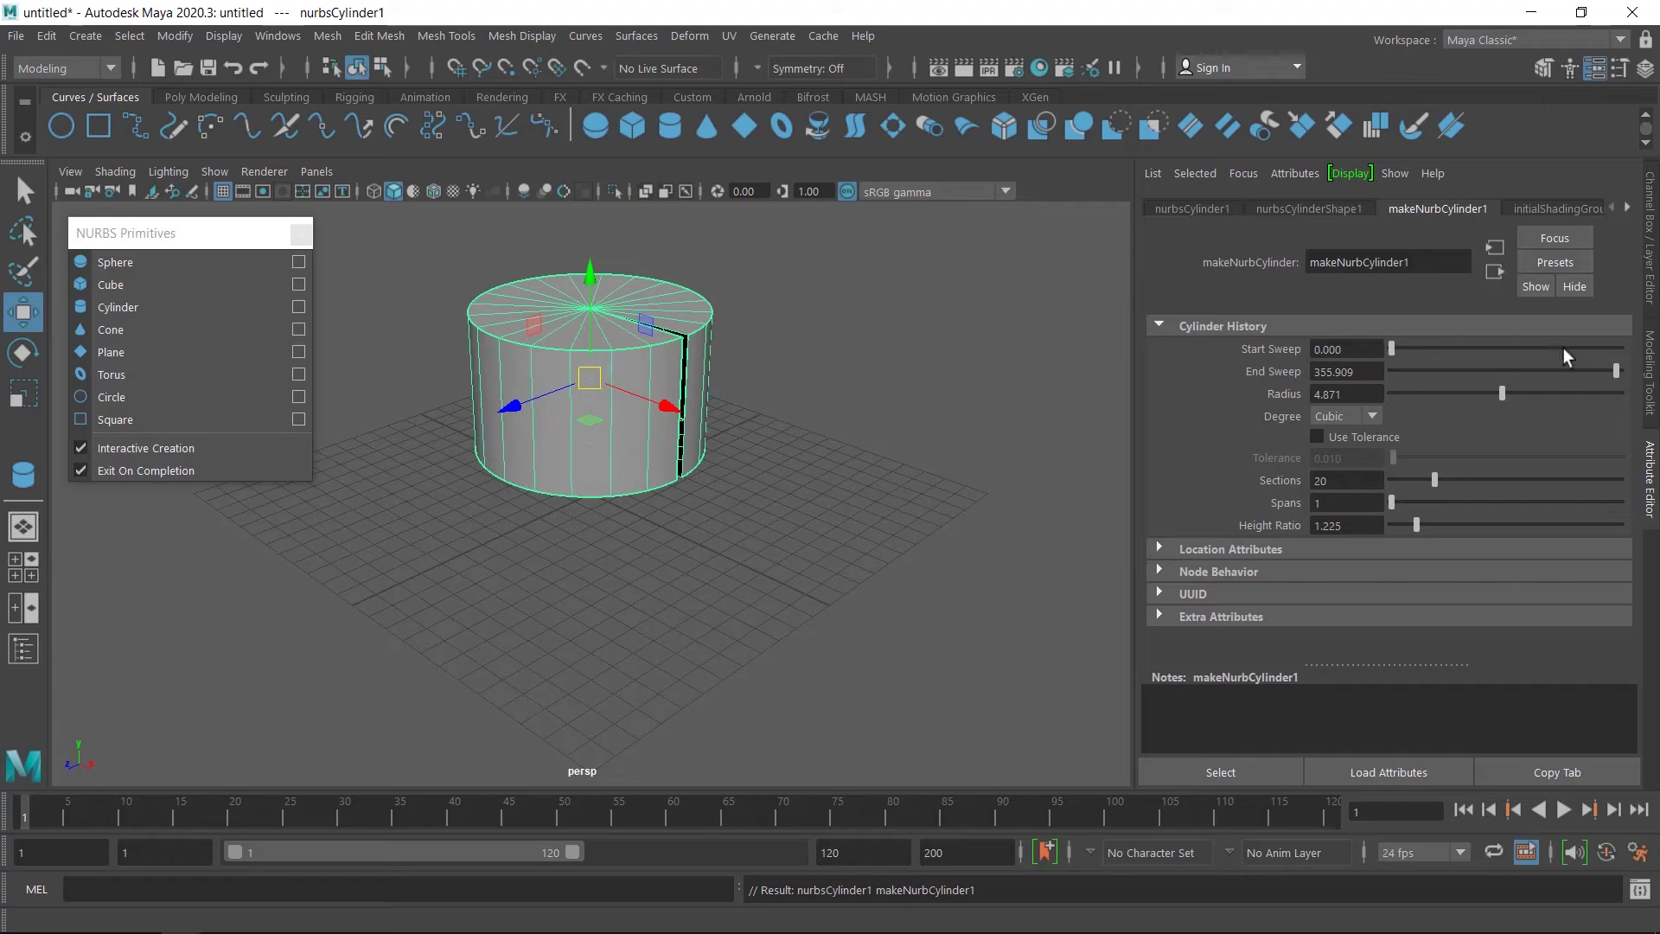
pyautogui.moveTo(1621, 372); pyautogui.dragTo(1652, 372)
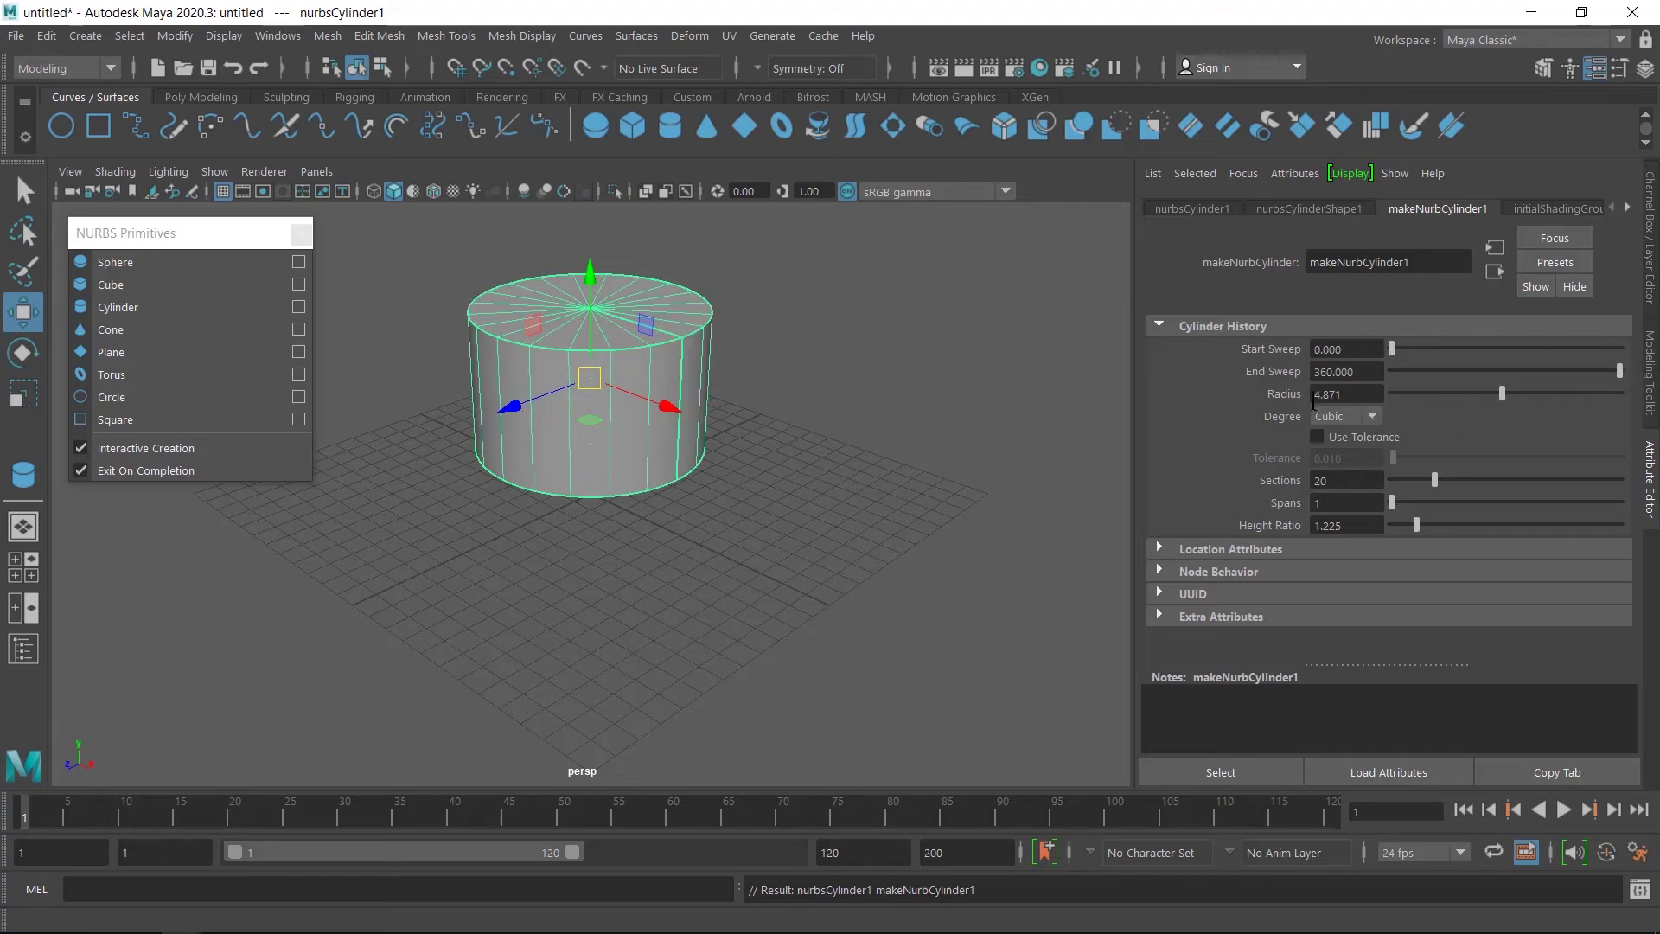
# - Set the cylinder's radius to about 5.08, sections to 26 and spans to 4, trying the Linear degree before returning to Cubic
pyautogui.moveTo(1498, 392)
pyautogui.mouseDown()
pyautogui.moveTo(1436, 396)
pyautogui.moveTo(1508, 377)
pyautogui.mouseUp()
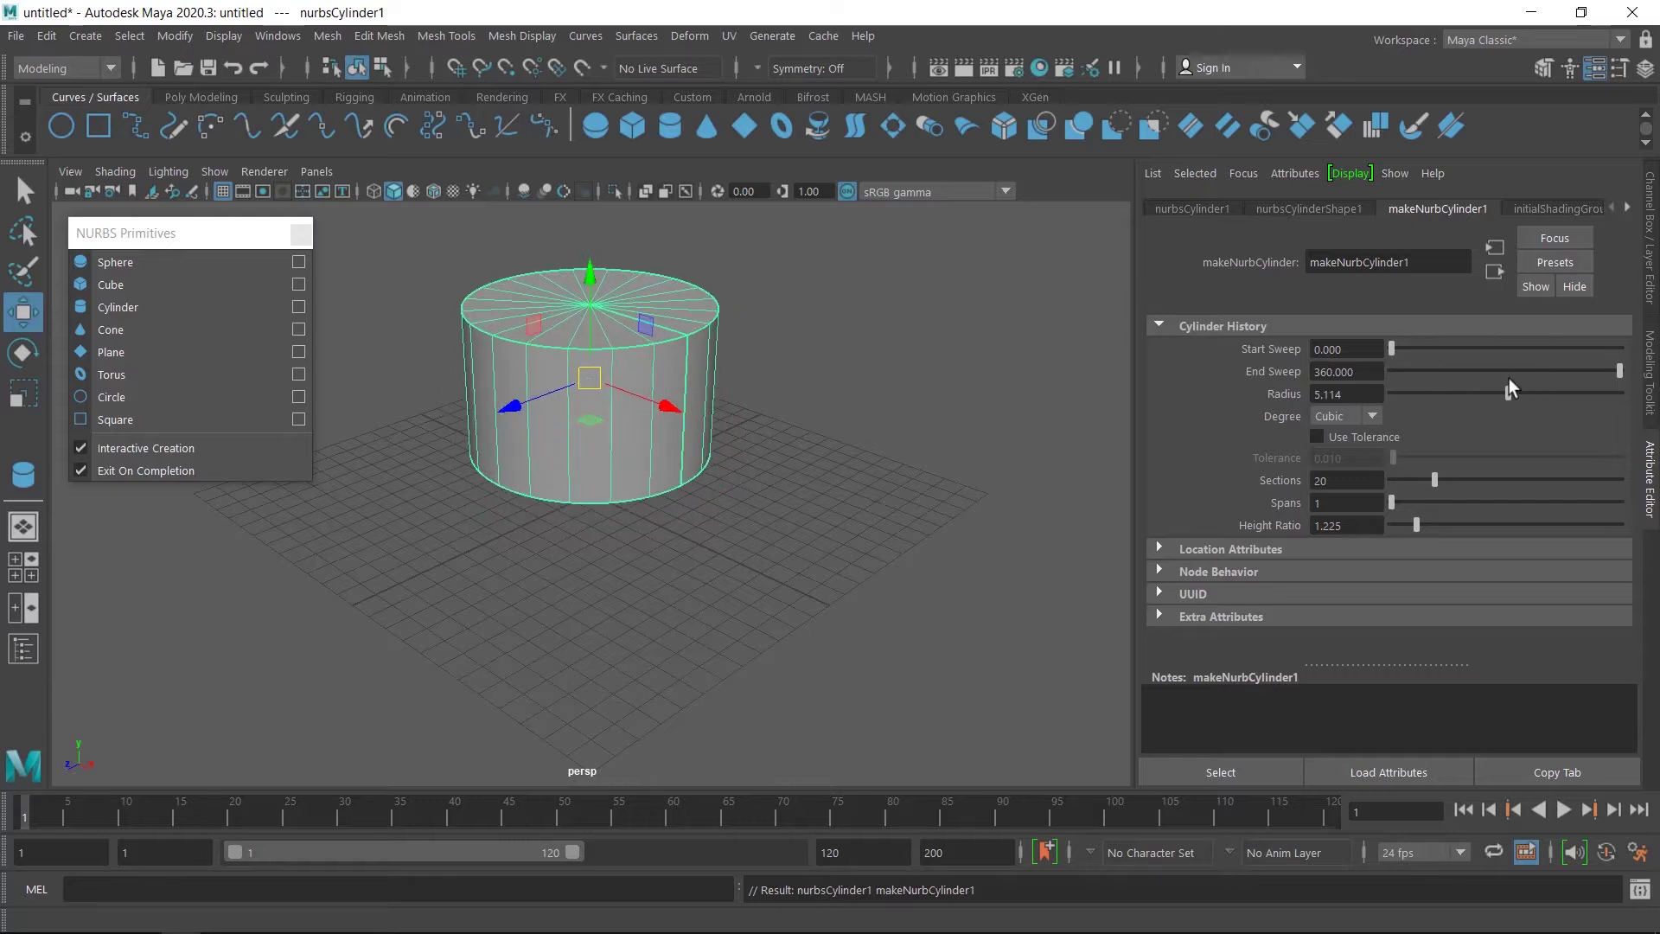
pyautogui.click(1341, 419)
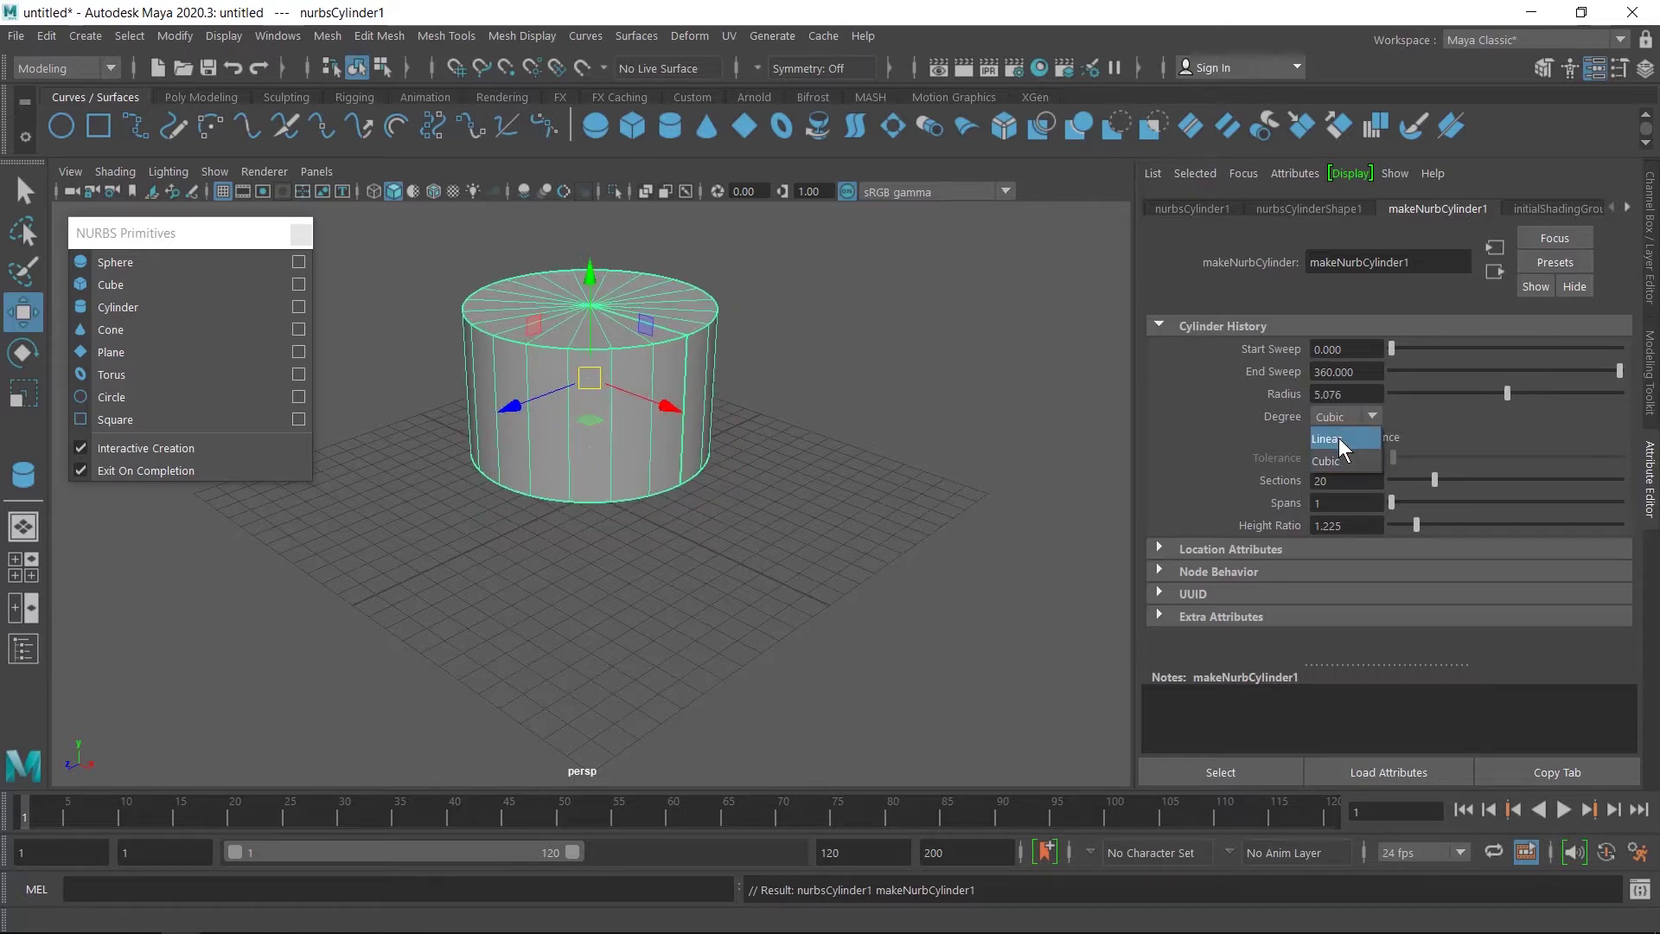
pyautogui.click(1339, 440)
pyautogui.click(1338, 417)
pyautogui.click(1343, 461)
pyautogui.moveTo(1425, 479); pyautogui.dragTo(1398, 504)
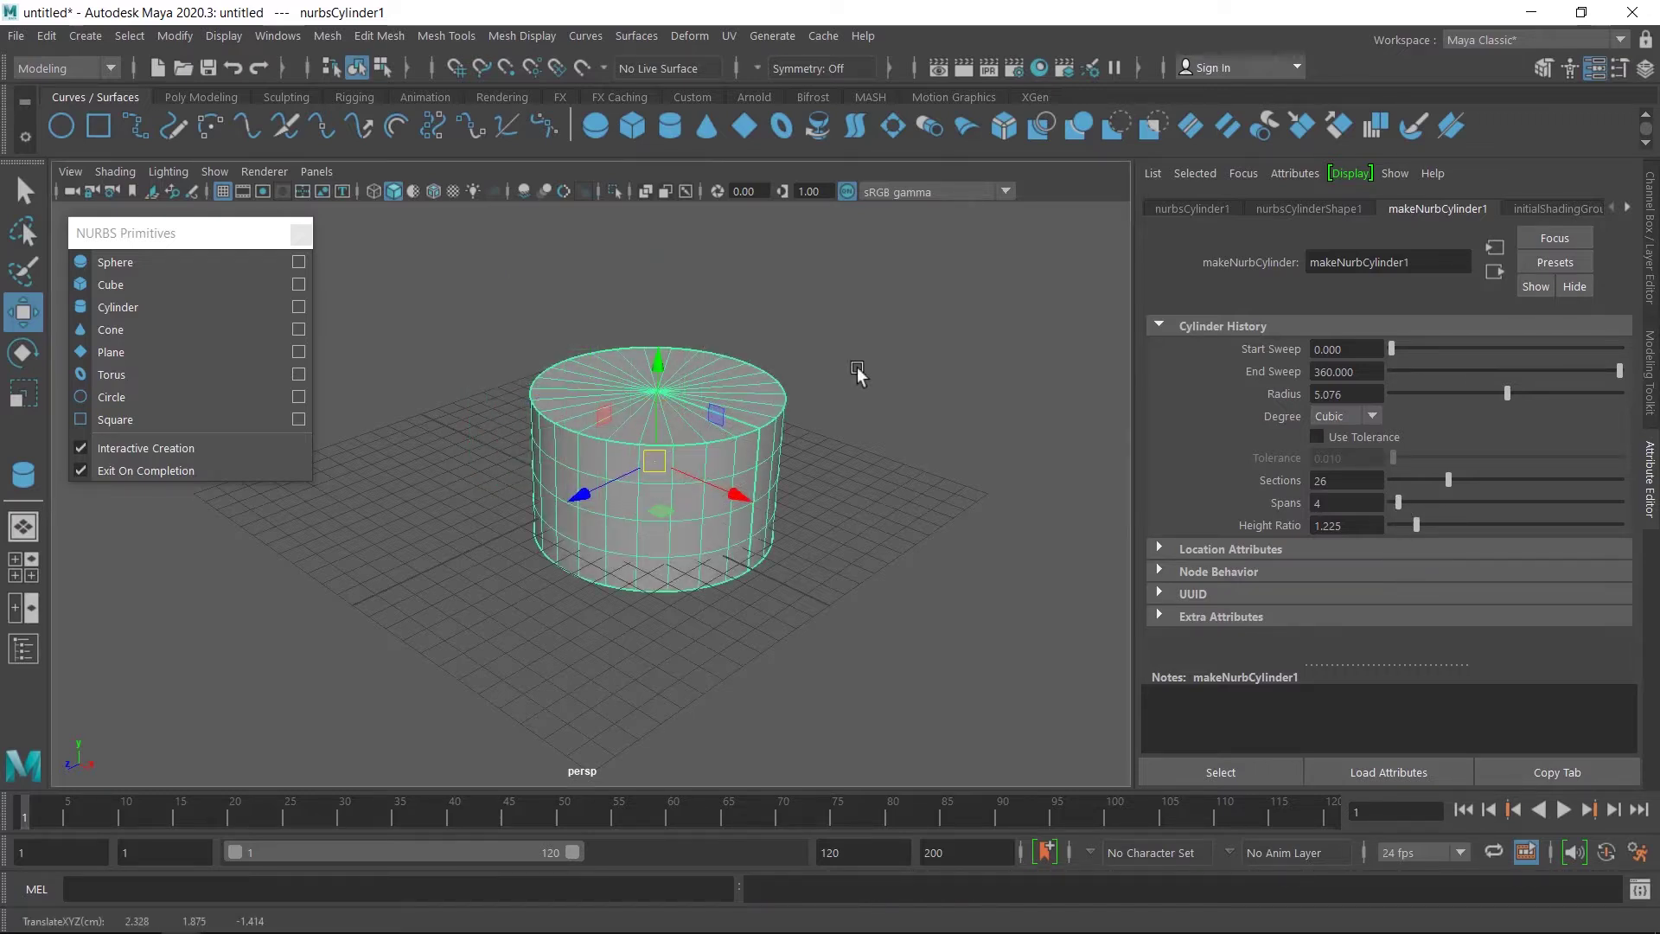
# - Delete the cylinder and draw a NURBS cone near the grid centre, about 4.11 in radius with a height ratio of about 2.18
pyautogui.press('Delete')
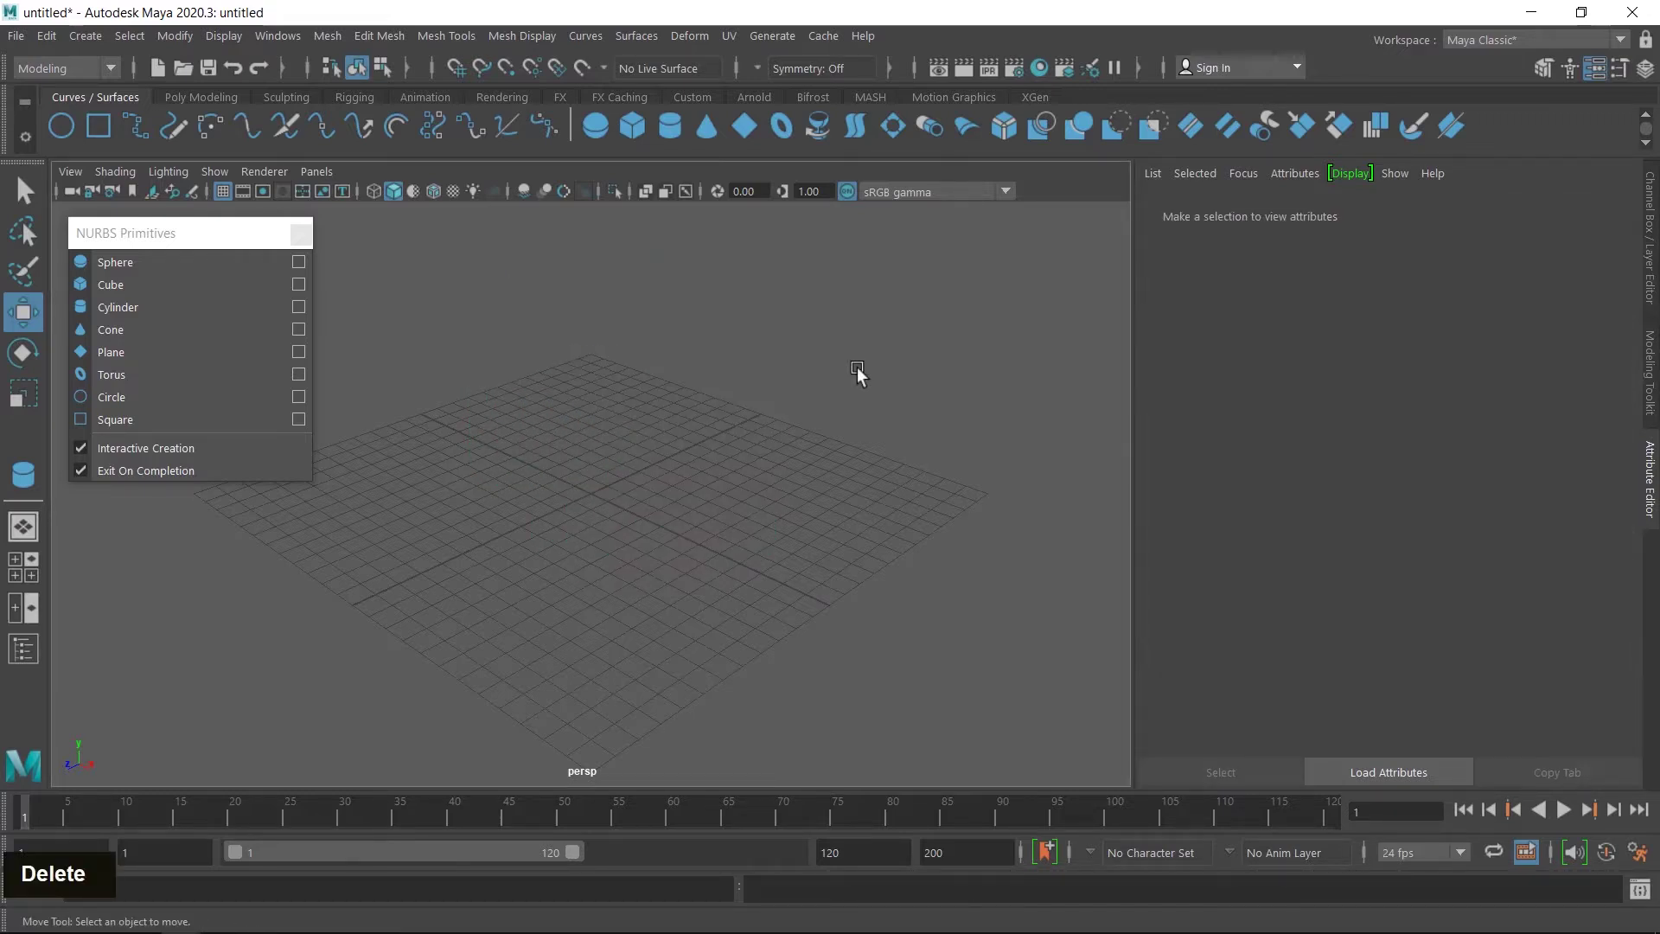
pyautogui.click(107, 330)
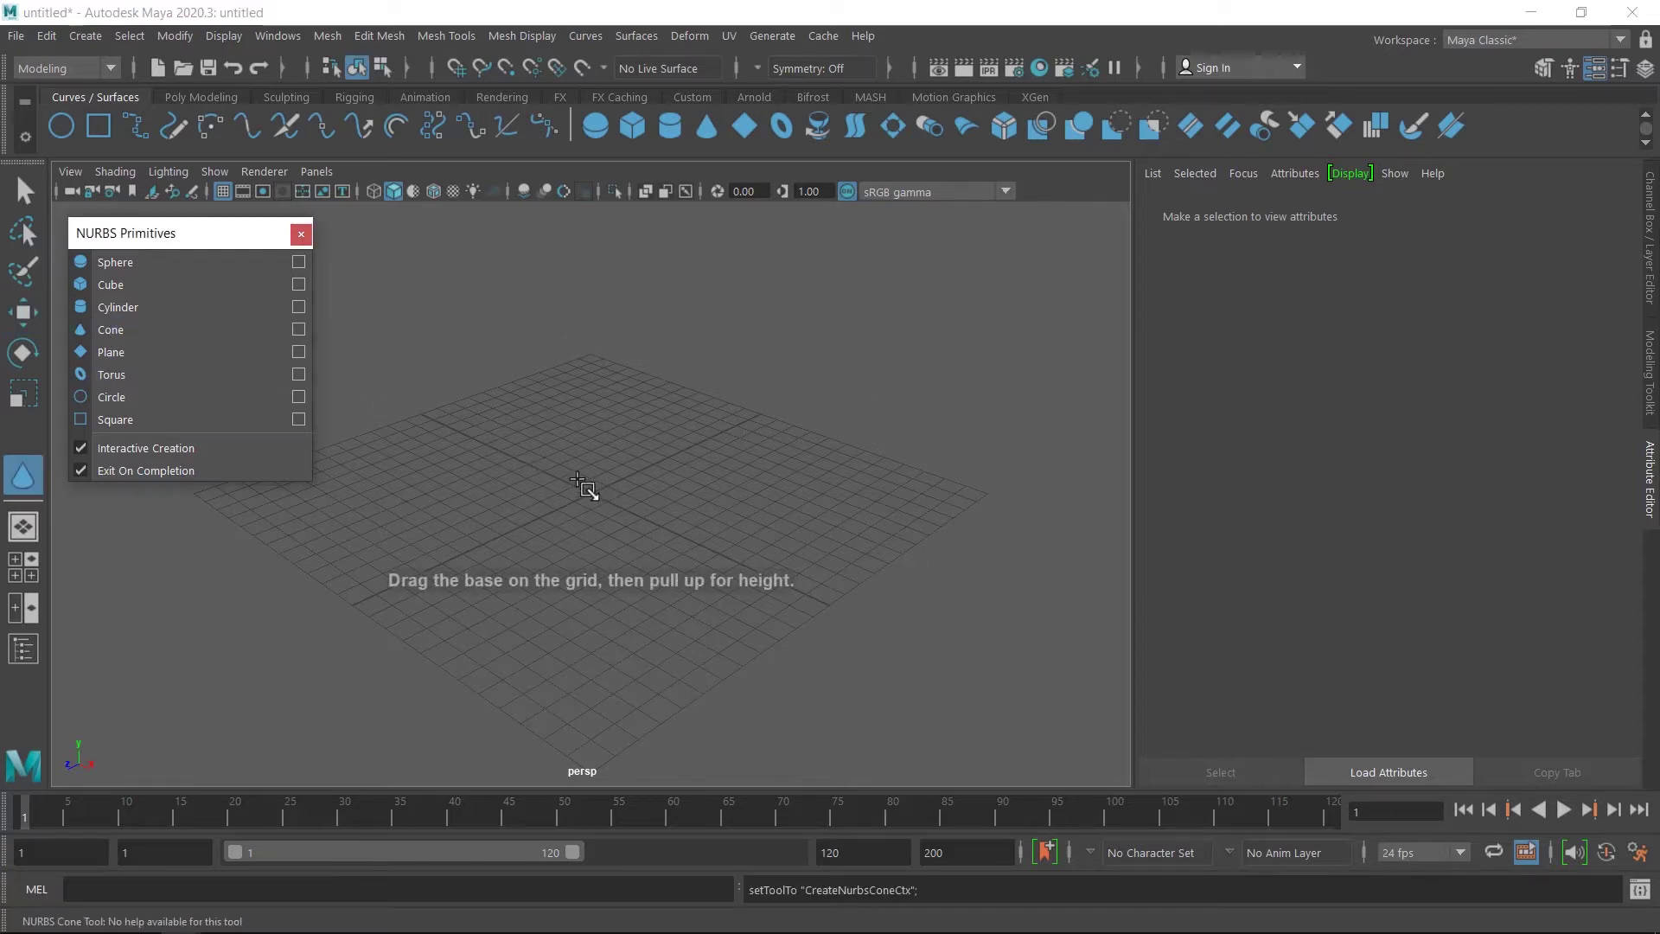
pyautogui.moveTo(578, 481); pyautogui.dragTo(637, 524)
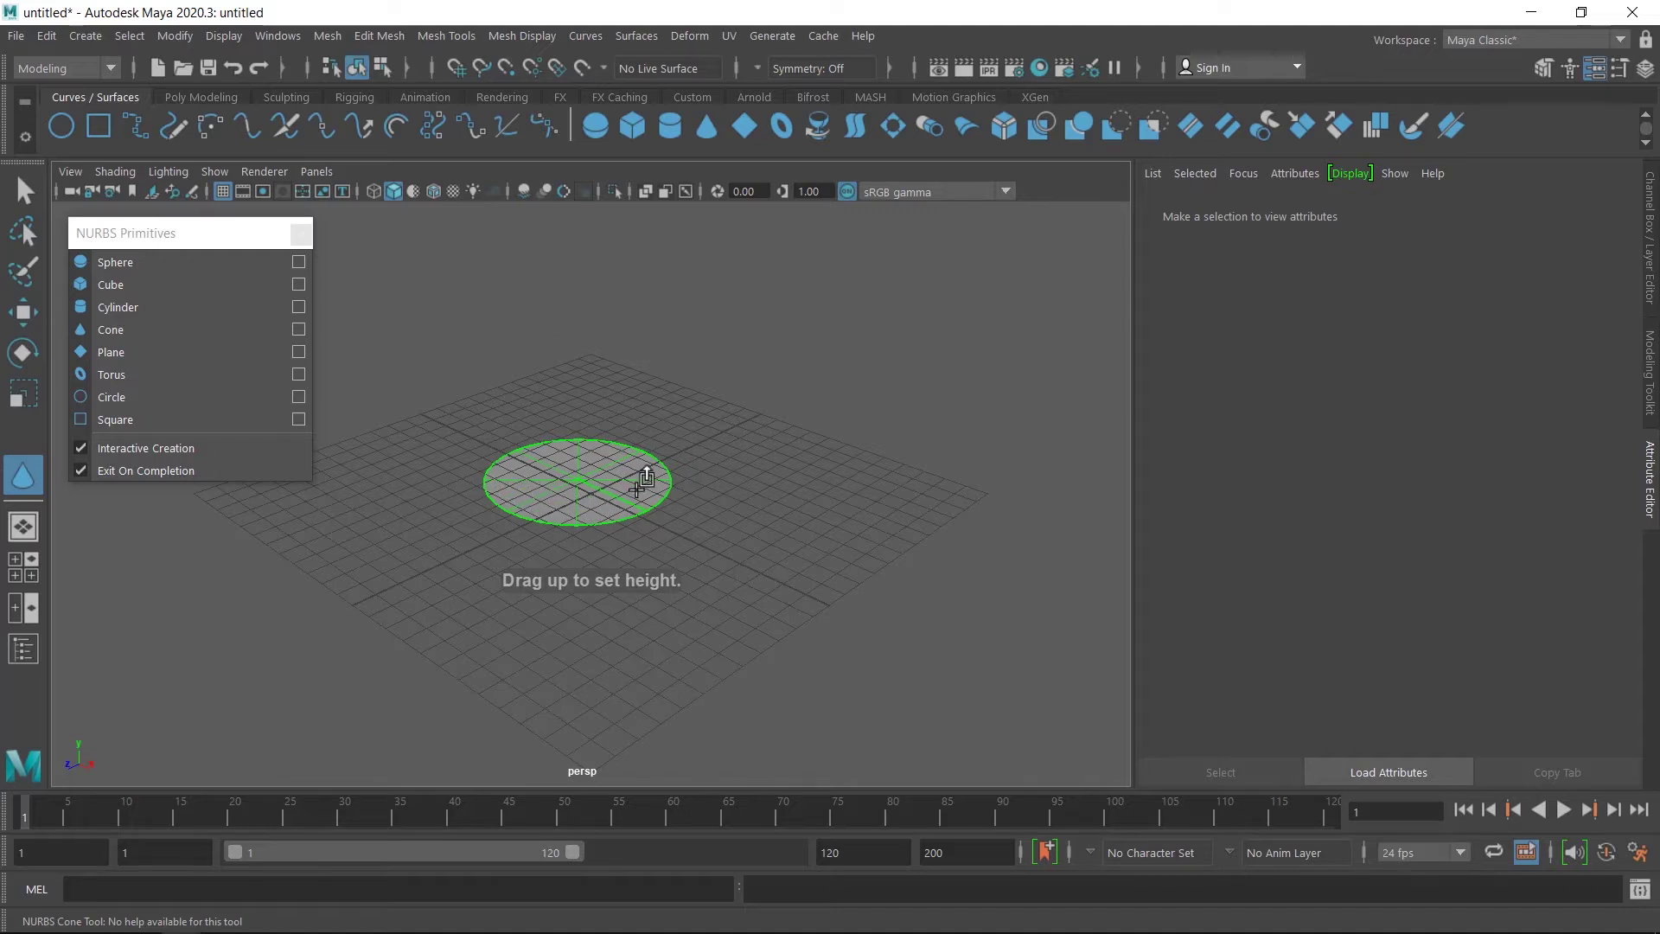
pyautogui.moveTo(593, 484); pyautogui.dragTo(605, 261)
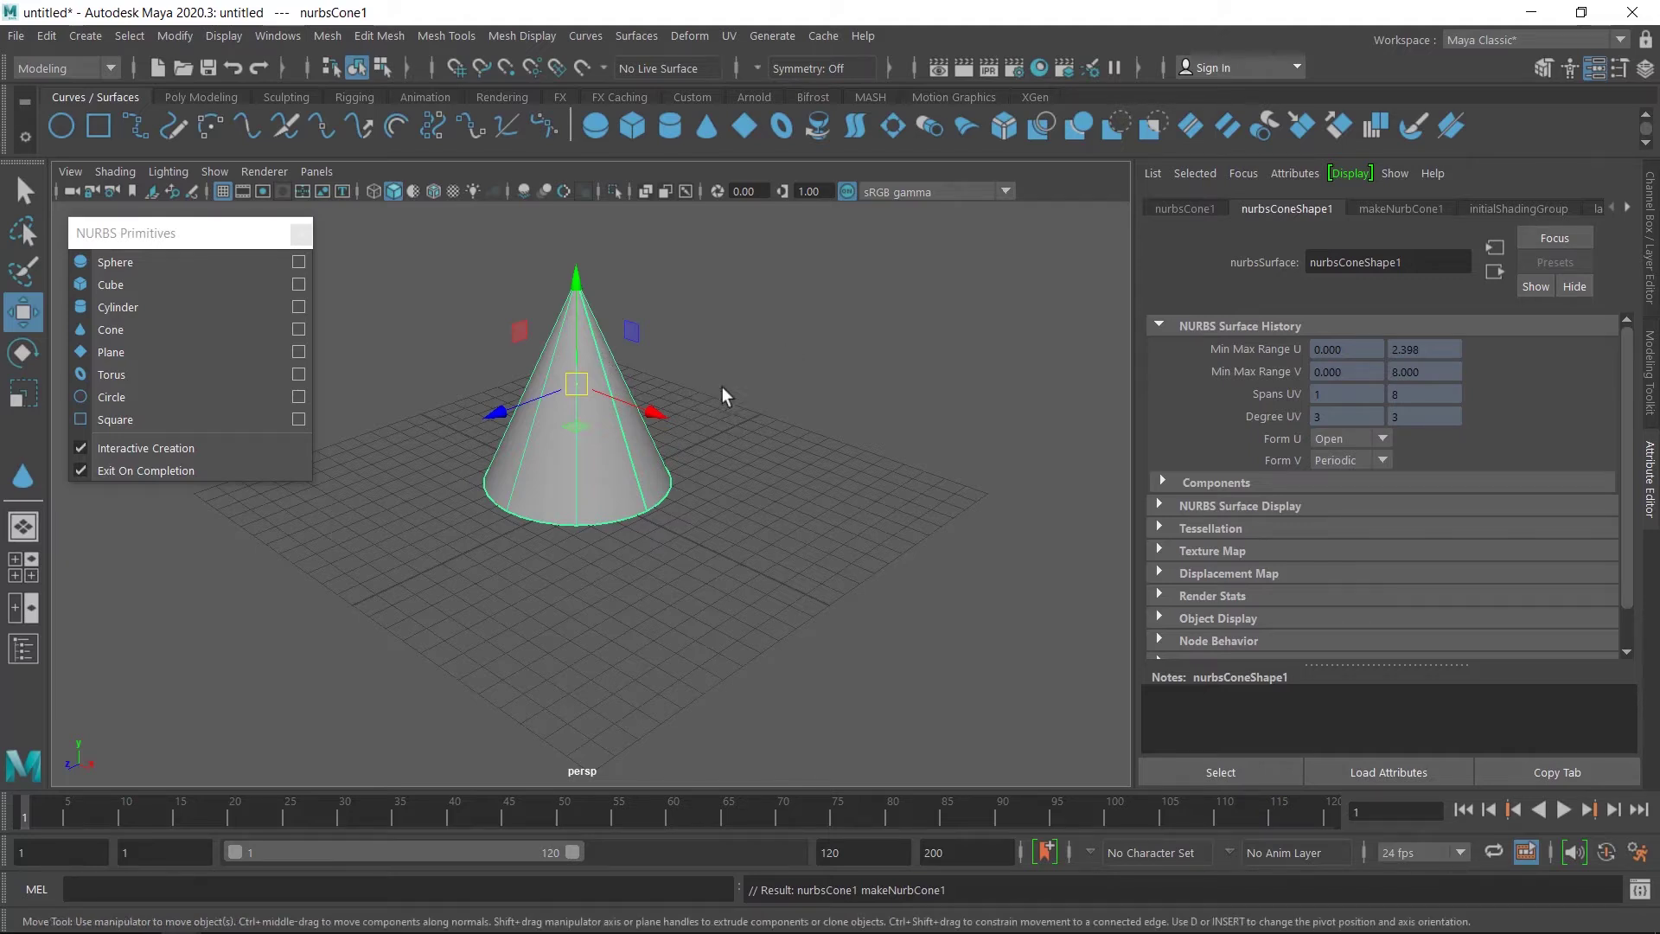
# - Adjust the cone's creation attributes to a radius of about 4.735, 10 sections and a height ratio of about 2.35
pyautogui.click(1411, 209)
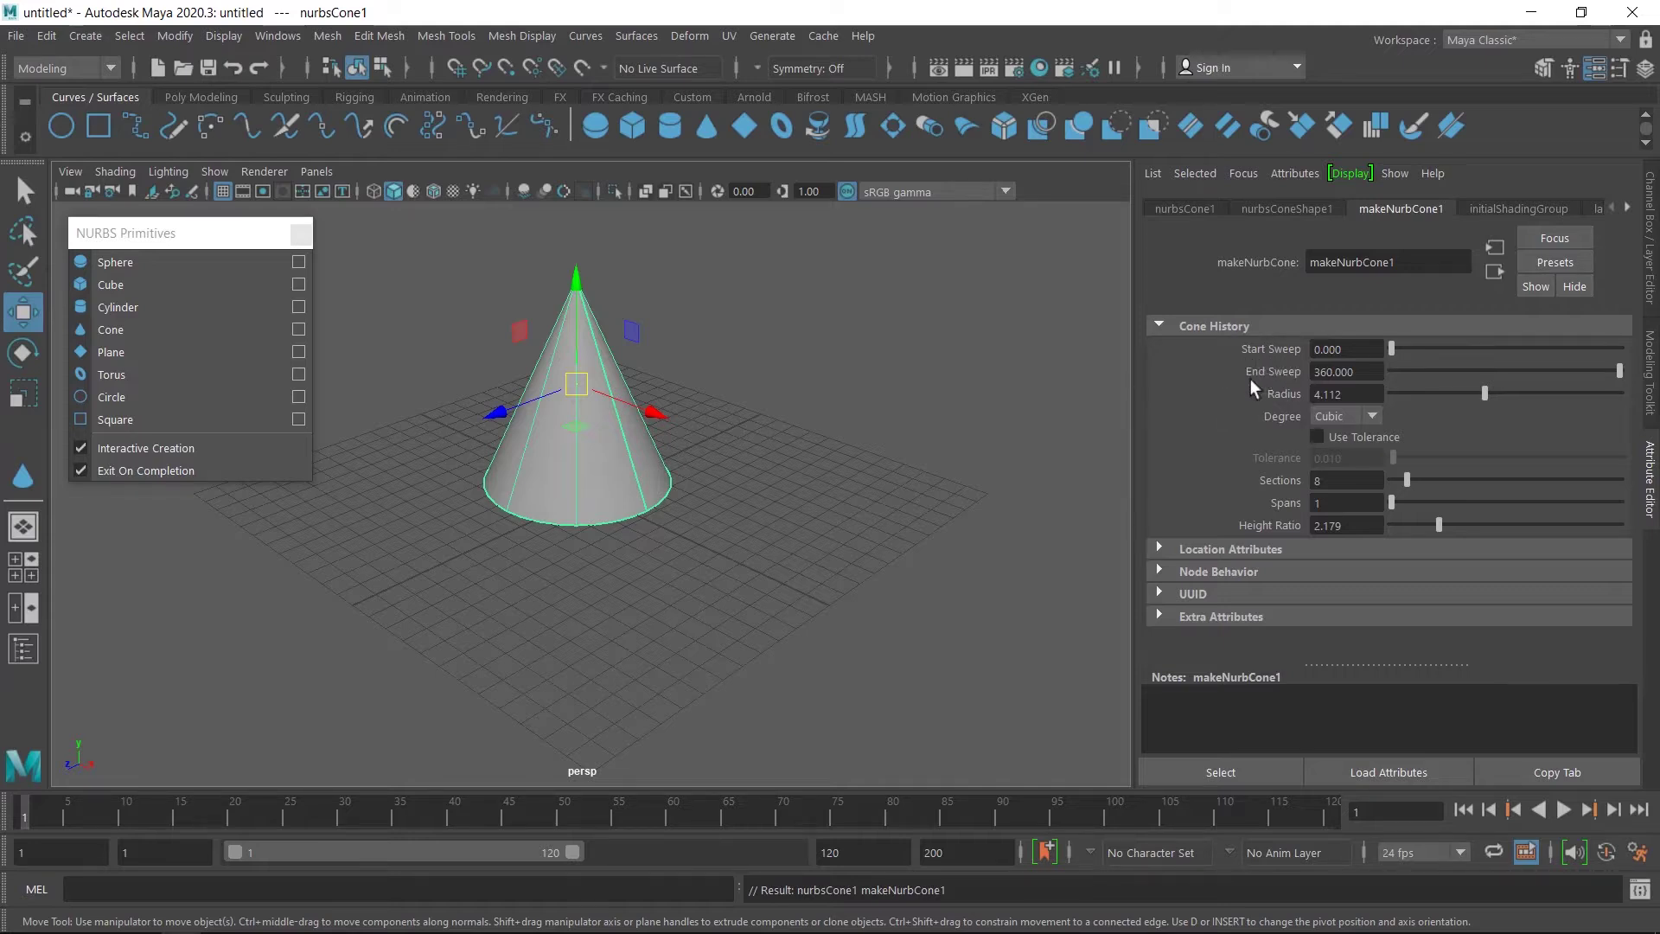
pyautogui.moveTo(1392, 349)
pyautogui.mouseDown()
pyautogui.moveTo(1454, 355)
pyautogui.moveTo(1375, 356)
pyautogui.mouseUp()
pyautogui.moveTo(1489, 397)
pyautogui.mouseDown()
pyautogui.moveTo(1522, 397)
pyautogui.moveTo(1476, 388)
pyautogui.moveTo(1512, 391)
pyautogui.moveTo(1486, 406)
pyautogui.mouseUp()
pyautogui.moveTo(1445, 523); pyautogui.dragTo(1413, 488)
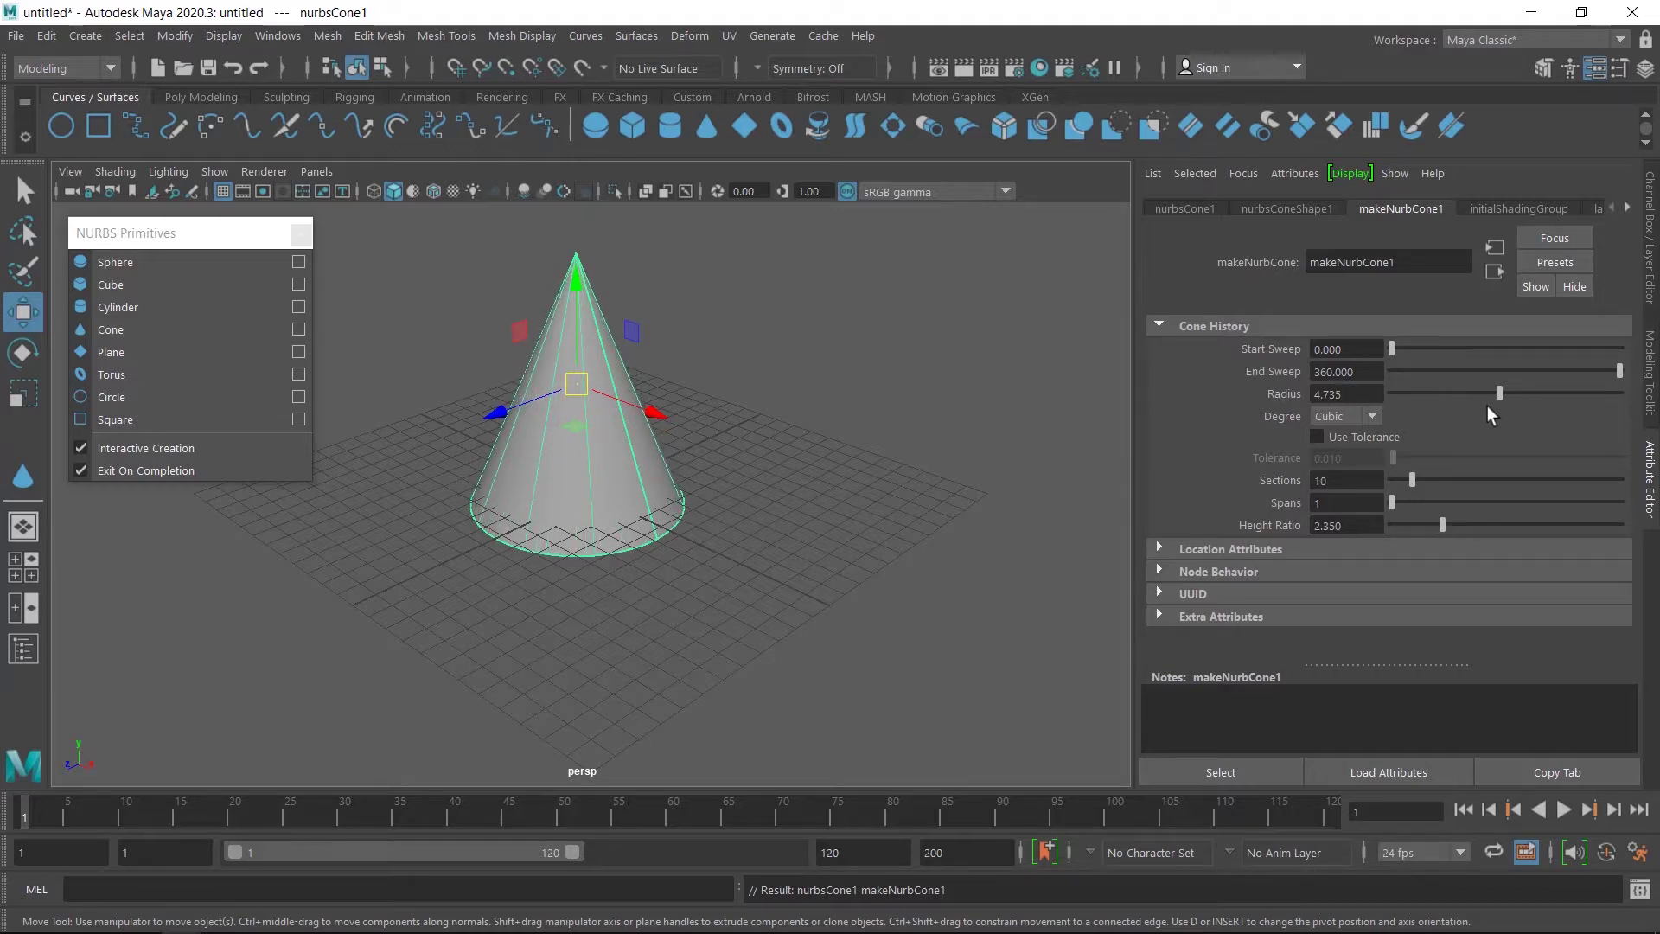
# - Switch the cone's degree to Linear and return it to Cubic
pyautogui.click(1366, 418)
pyautogui.click(1346, 439)
pyautogui.click(1367, 413)
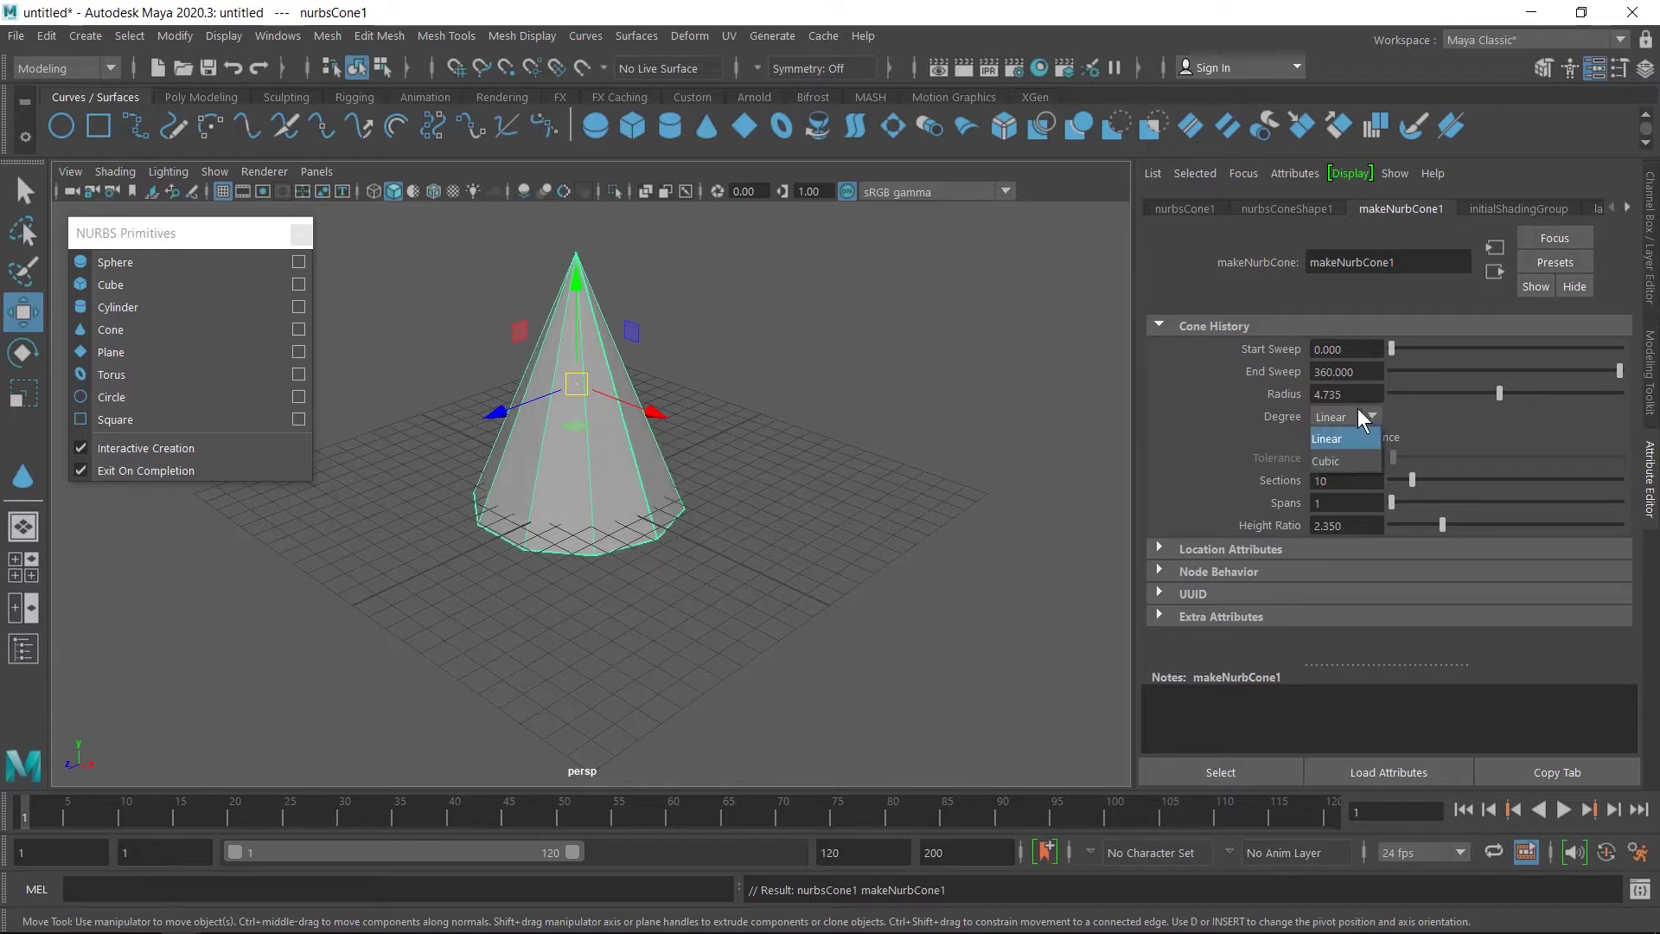
pyautogui.click(1355, 454)
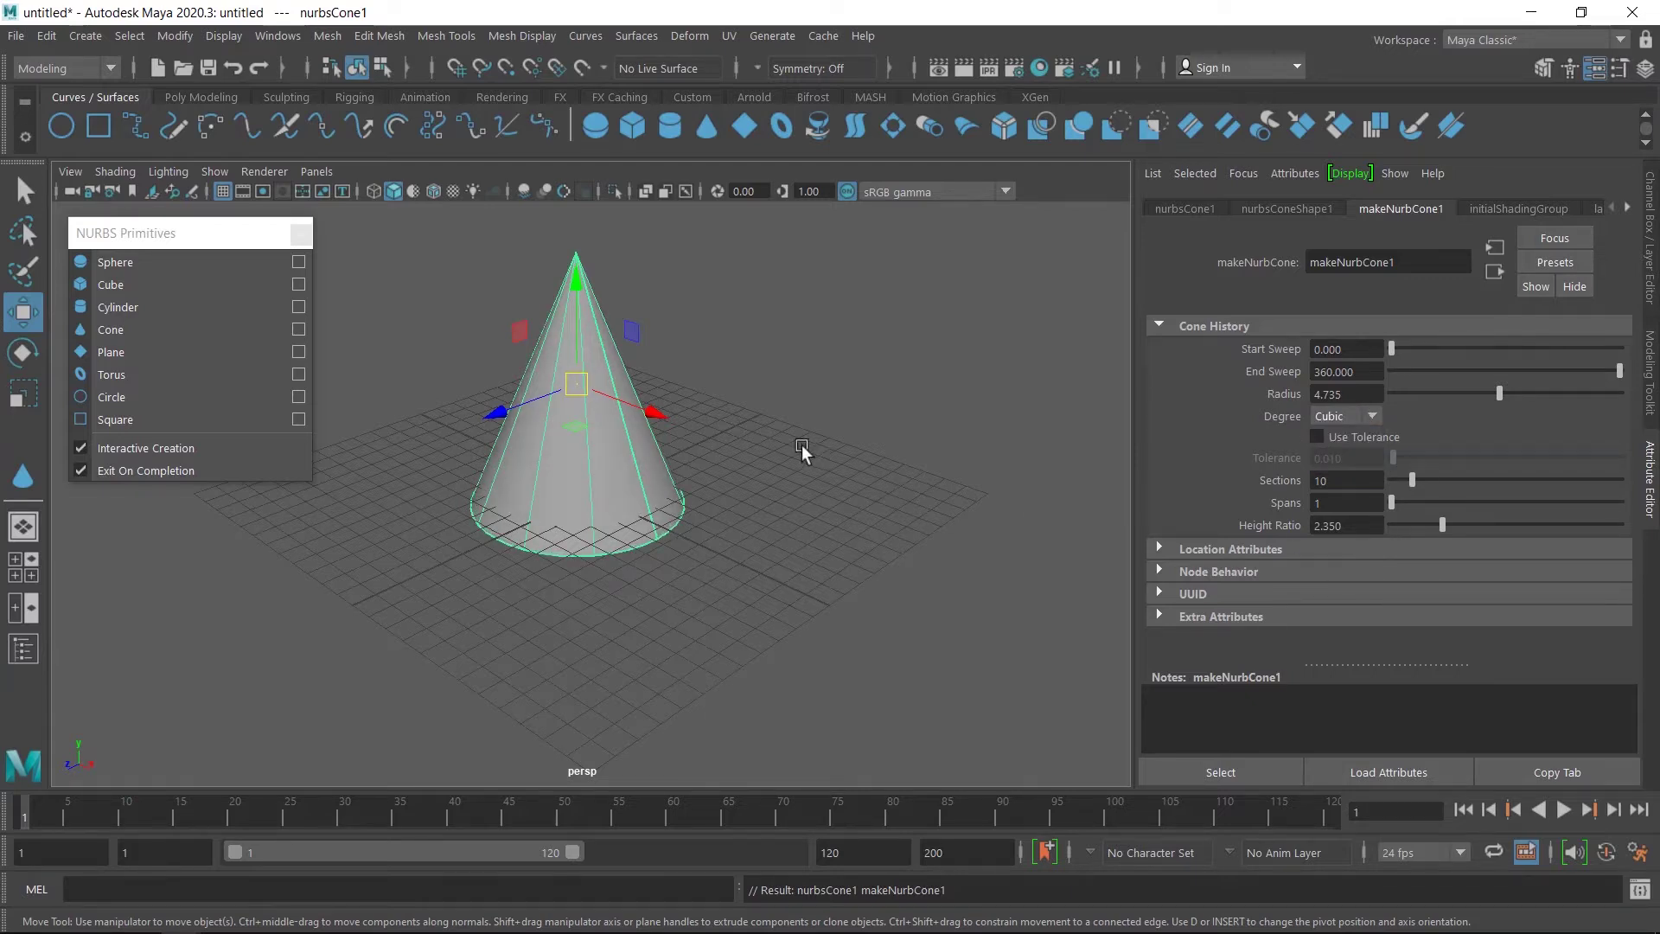
# - Show the cone's control vertices, push the tip vertices straight down to form a hollow in the top, and return to object mode
pyautogui.moveTo(697, 370); pyautogui.dragTo(579, 368, button='right')
pyautogui.moveTo(625, 232); pyautogui.dragTo(507, 279)
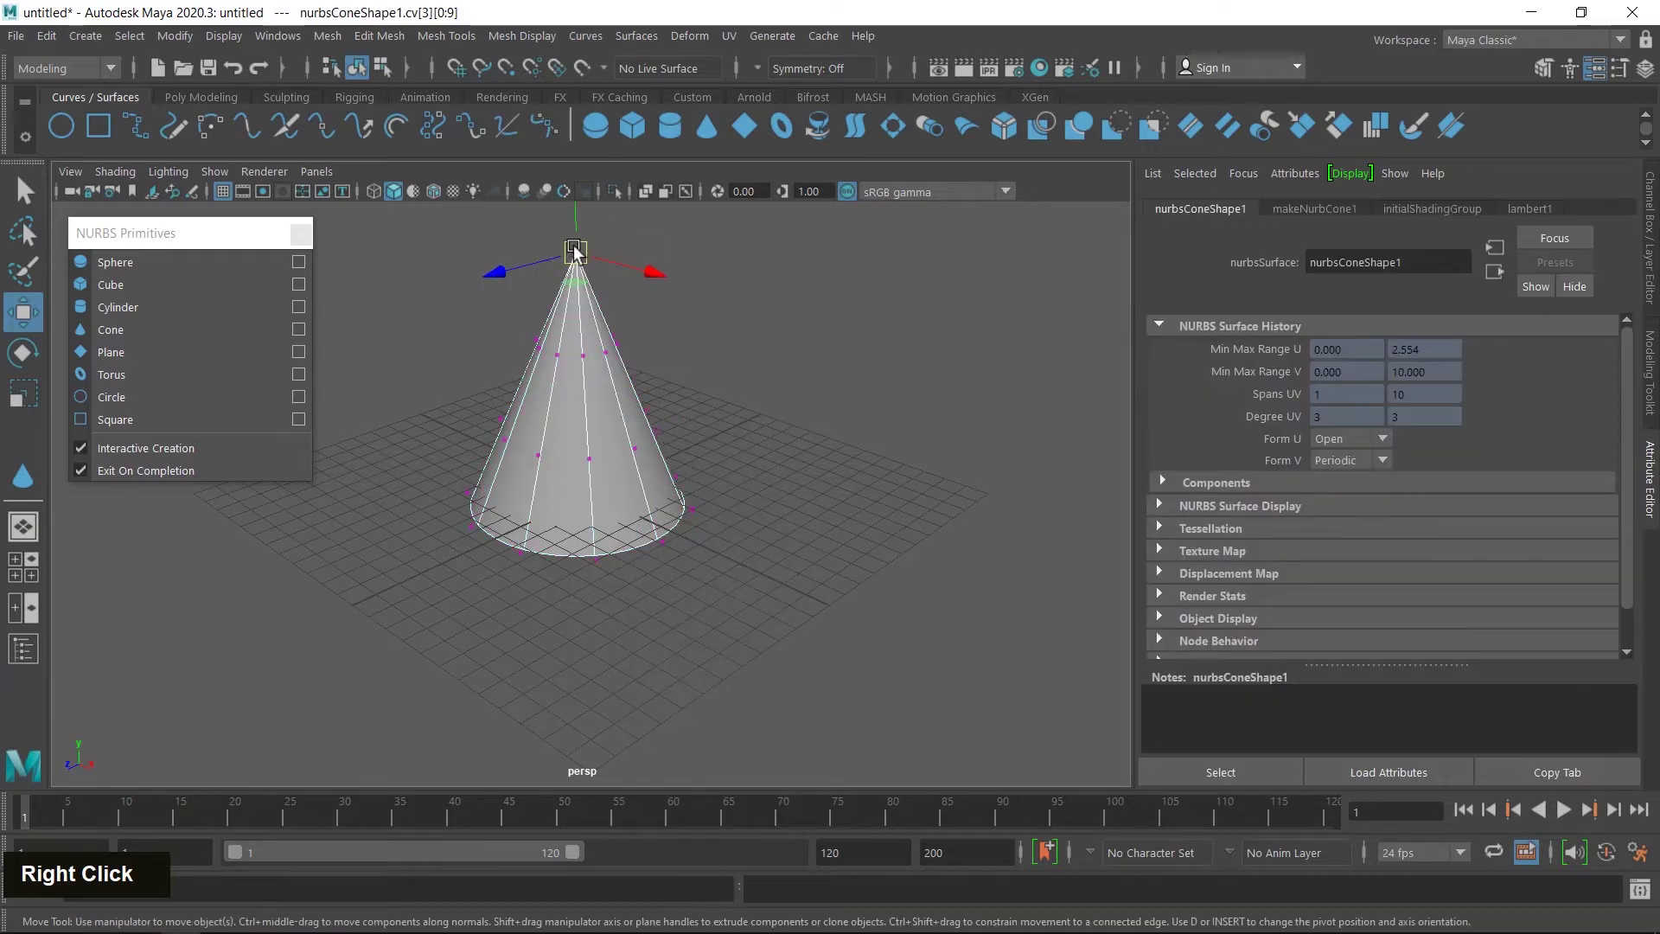
pyautogui.keyDown('alt'); pyautogui.moveTo(718, 360); pyautogui.dragTo(784, 463, button='middle'); pyautogui.keyUp('alt')
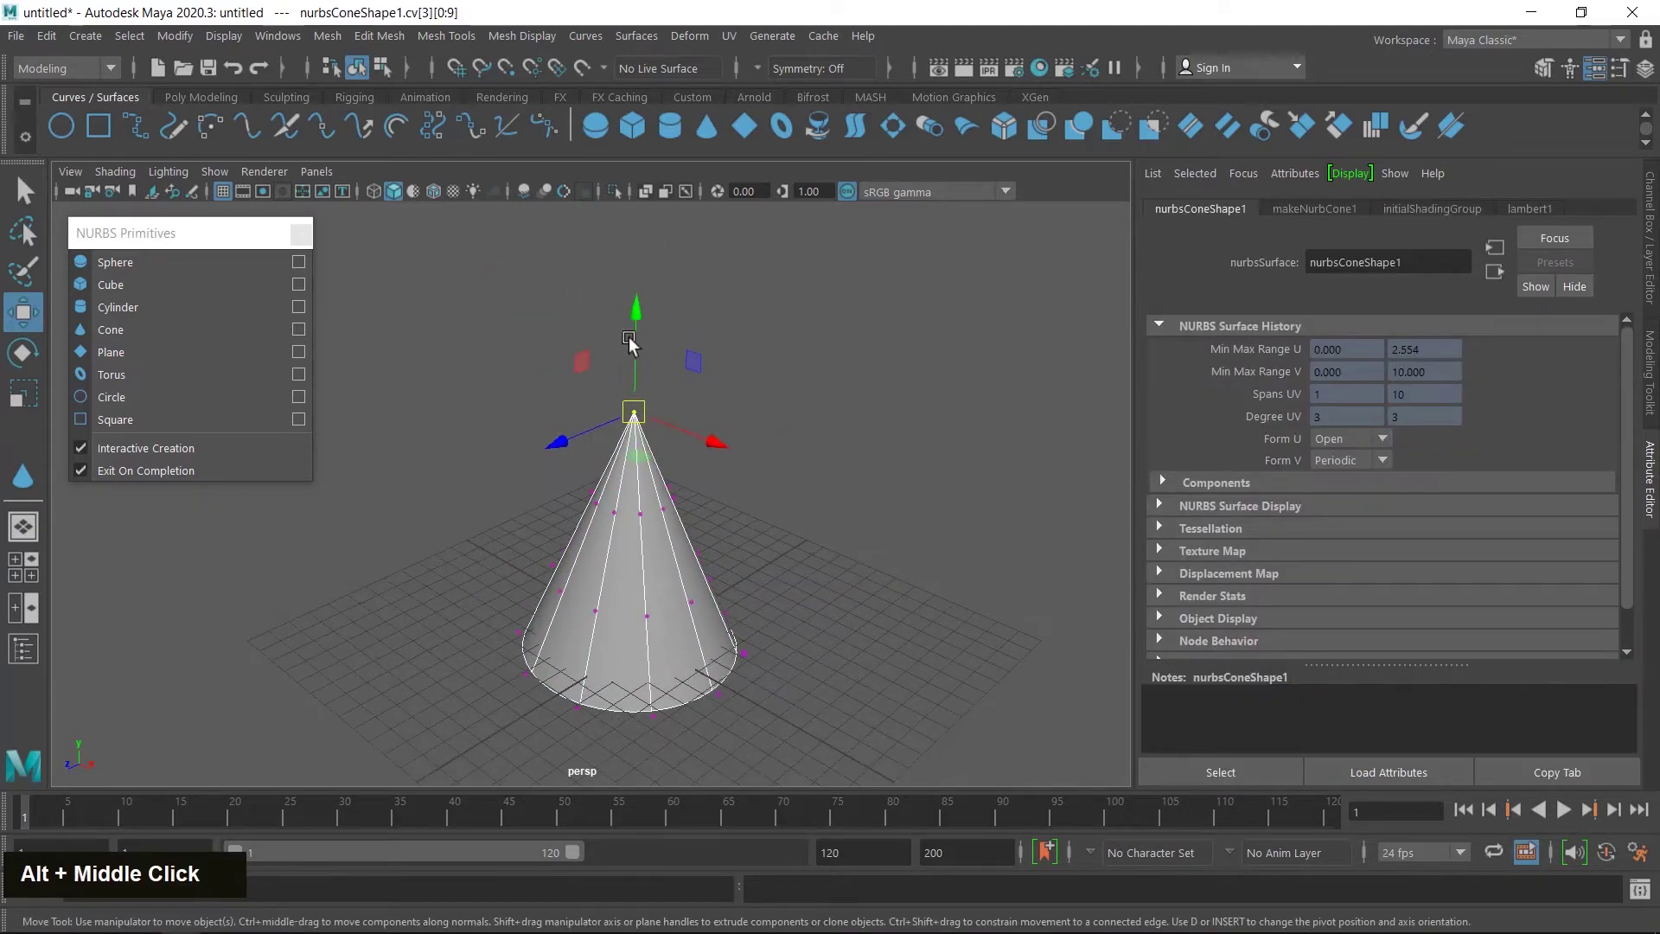
pyautogui.moveTo(635, 328); pyautogui.dragTo(667, 514)
pyautogui.keyDown('alt'); pyautogui.moveTo(798, 520); pyautogui.dragTo(827, 403, button='middle'); pyautogui.keyUp('alt')
pyautogui.keyDown('alt'); pyautogui.moveTo(828, 403); pyautogui.dragTo(709, 475); pyautogui.keyUp('alt')
pyautogui.scroll(3, 775, 460)
pyautogui.keyDown('alt'); pyautogui.moveTo(938, 424); pyautogui.dragTo(882, 456, button='middle'); pyautogui.keyUp('alt')
pyautogui.keyDown('alt'); pyautogui.moveTo(858, 522); pyautogui.dragTo(815, 460); pyautogui.keyUp('alt')
pyautogui.scroll(-2, 856, 501)
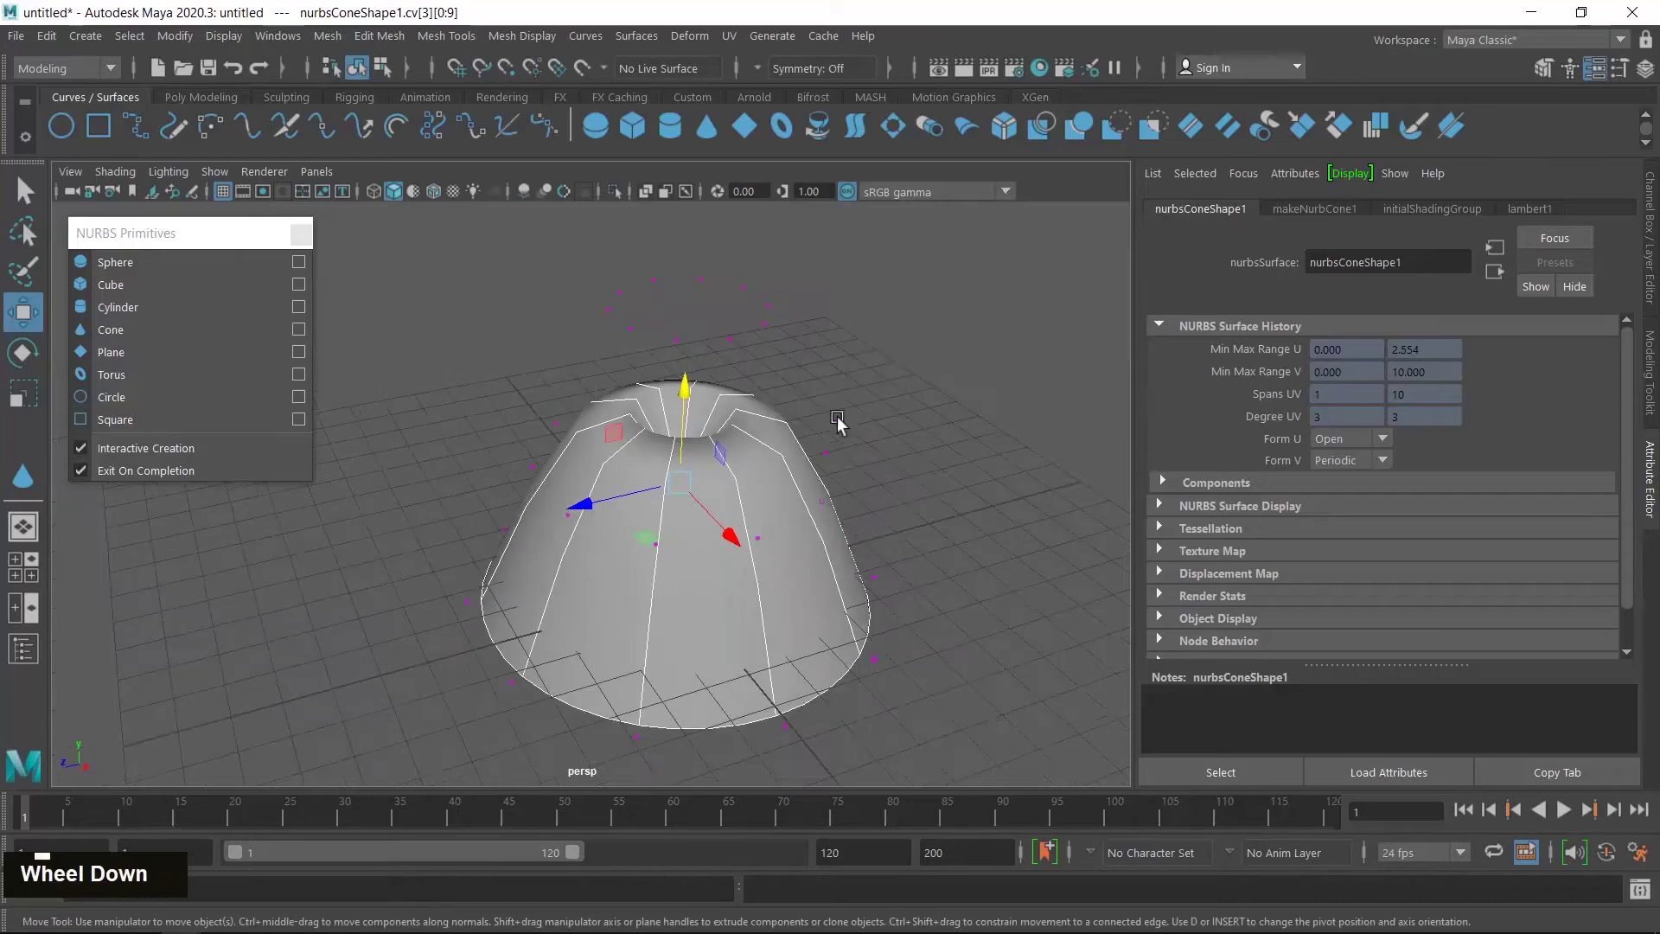
pyautogui.moveTo(882, 369); pyautogui.dragTo(1007, 330, button='right')
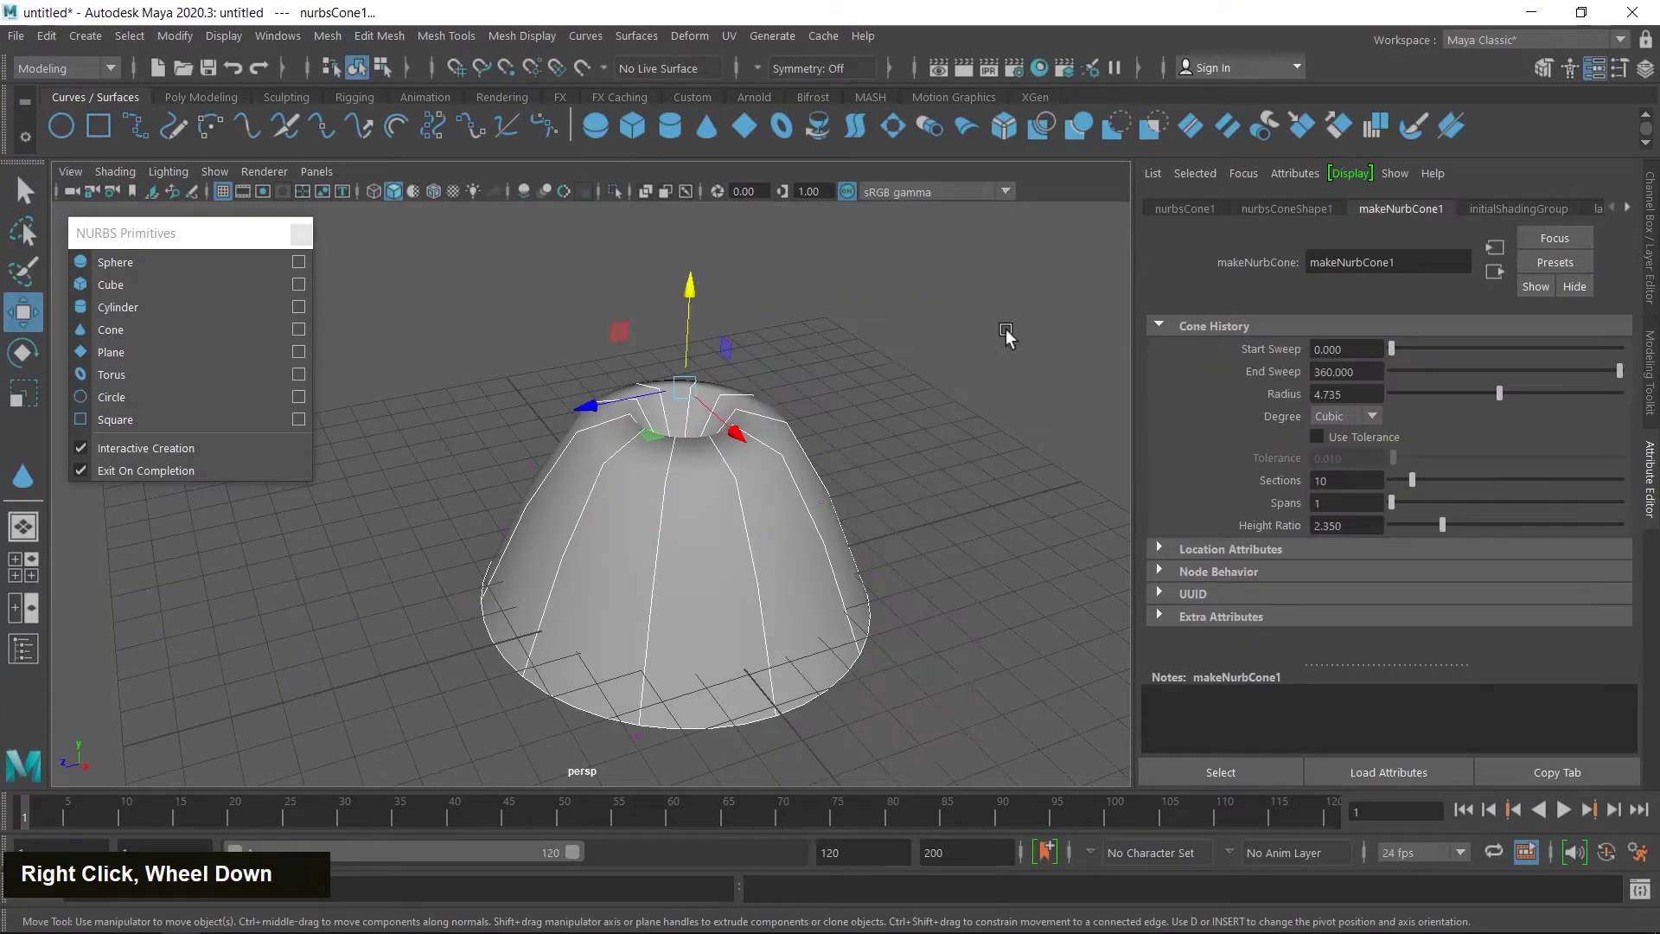
# - Select the whole deformed cone including its bottom cap and delete it
pyautogui.scroll(-3, 741, 430)
pyautogui.keyDown('alt'); pyautogui.moveTo(807, 474); pyautogui.dragTo(831, 427, button='middle'); pyautogui.keyUp('alt')
pyautogui.keyDown('alt'); pyautogui.moveTo(806, 453); pyautogui.dragTo(811, 469); pyautogui.keyUp('alt')
pyautogui.click(882, 370)
pyautogui.moveTo(891, 323); pyautogui.dragTo(593, 491)
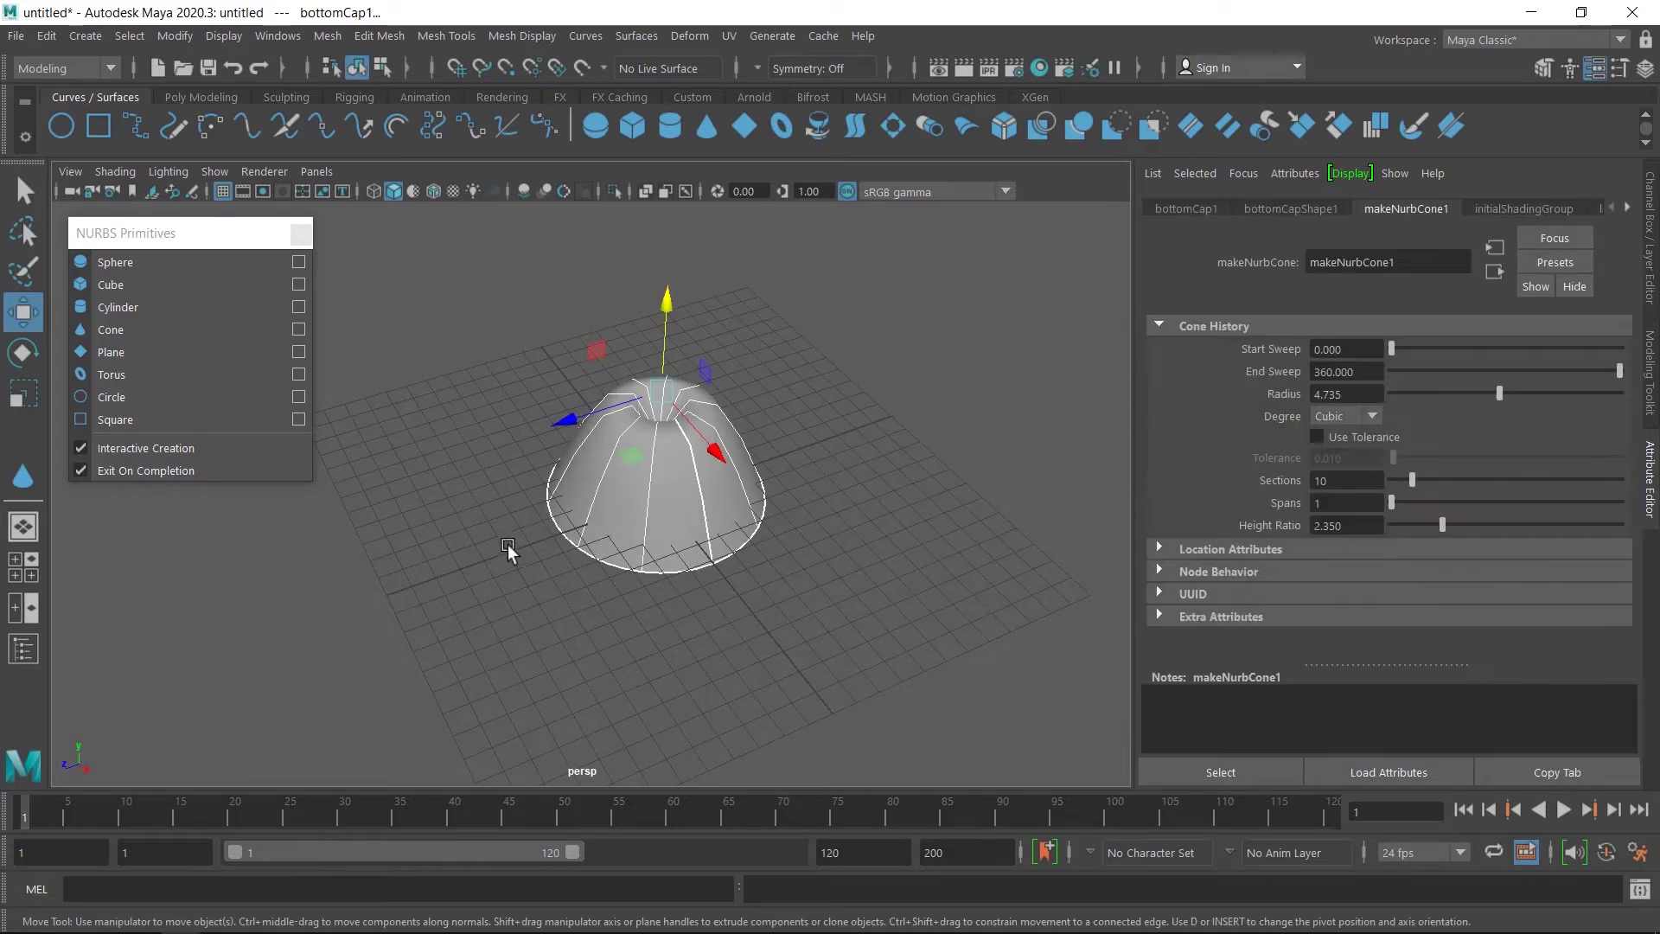
pyautogui.press('Delete')
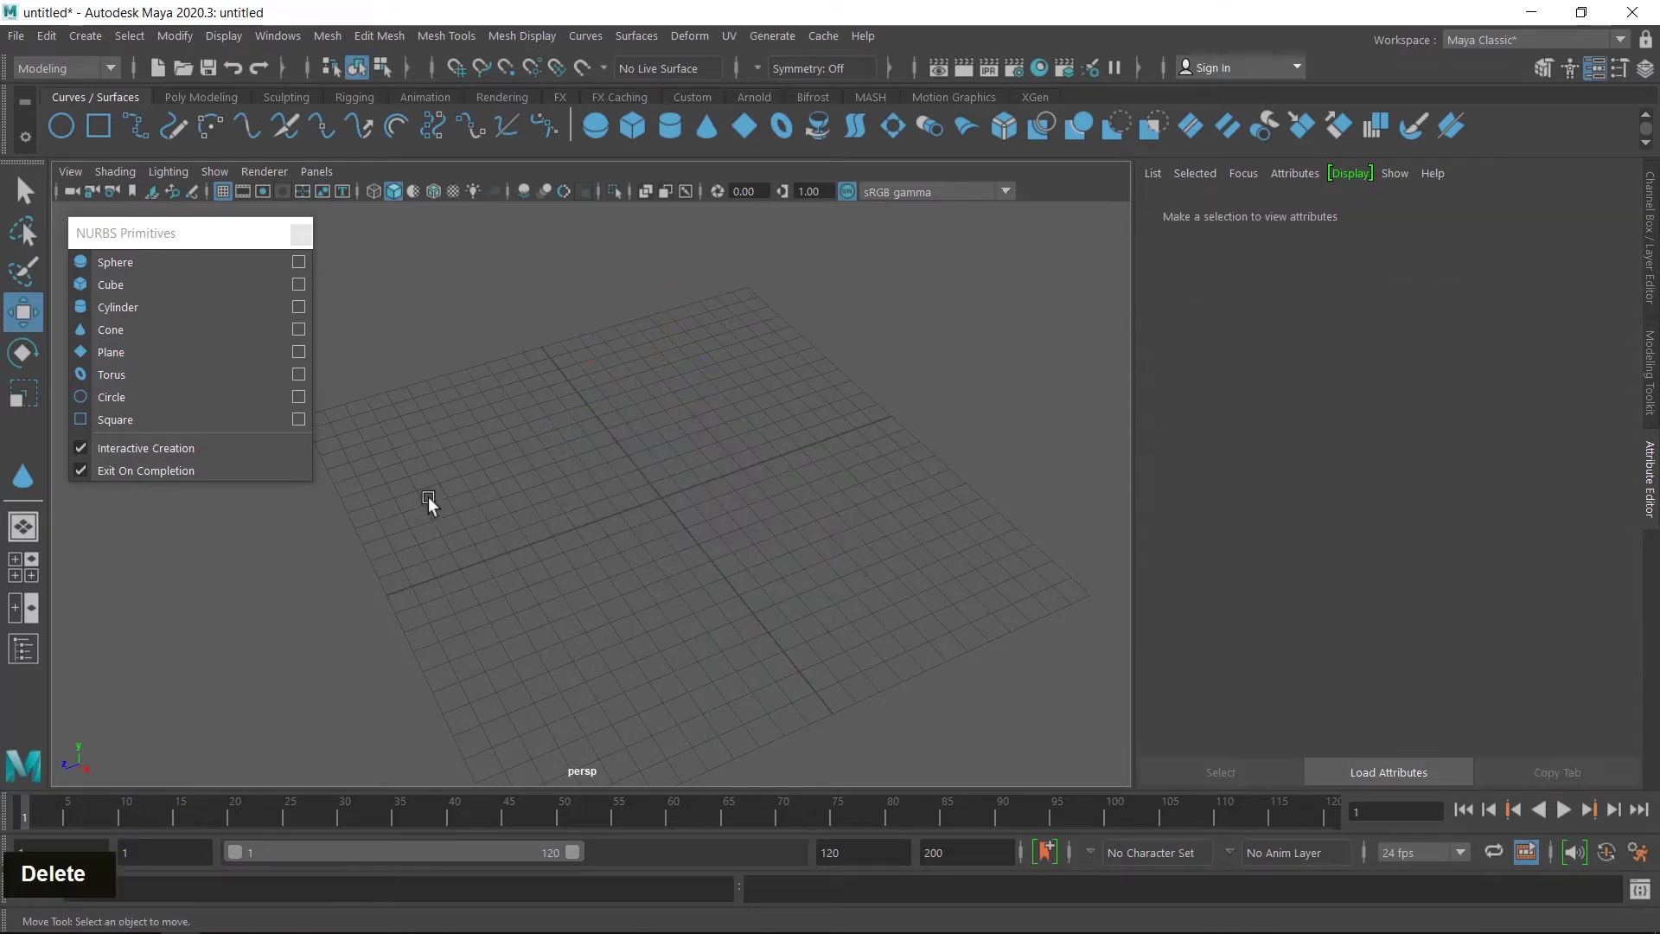
# - Draw a NURBS plane across most of the grid, about 25.9 wide with a length ratio of about 0.83
pyautogui.click(102, 351)
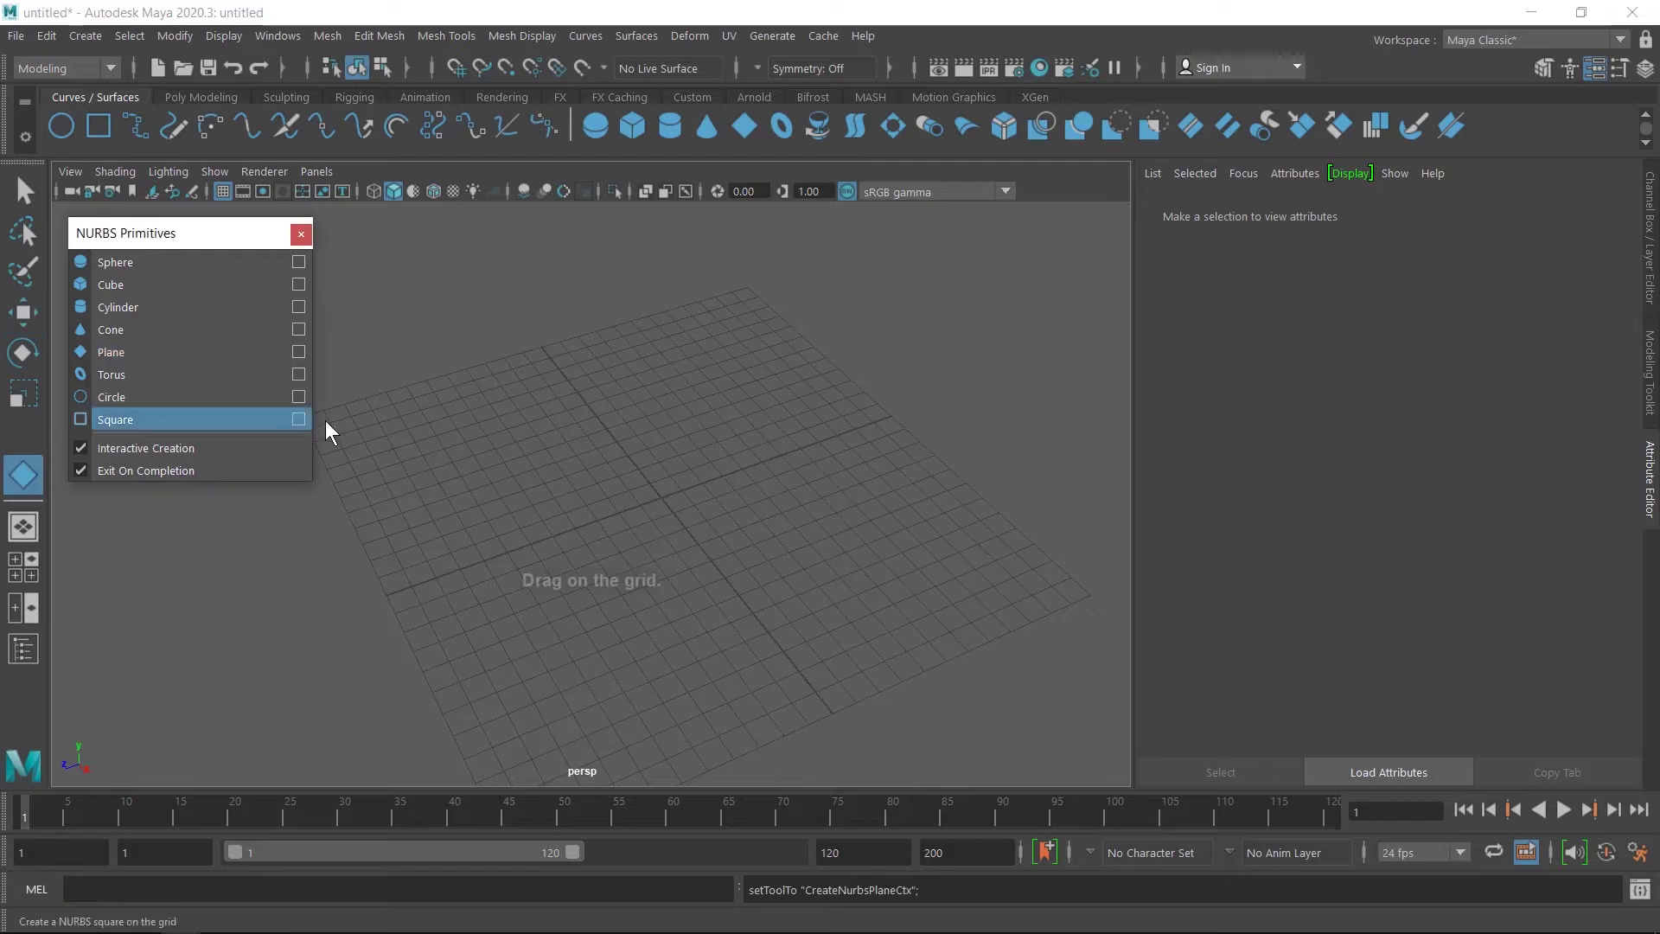
pyautogui.moveTo(332, 404); pyautogui.dragTo(1102, 596)
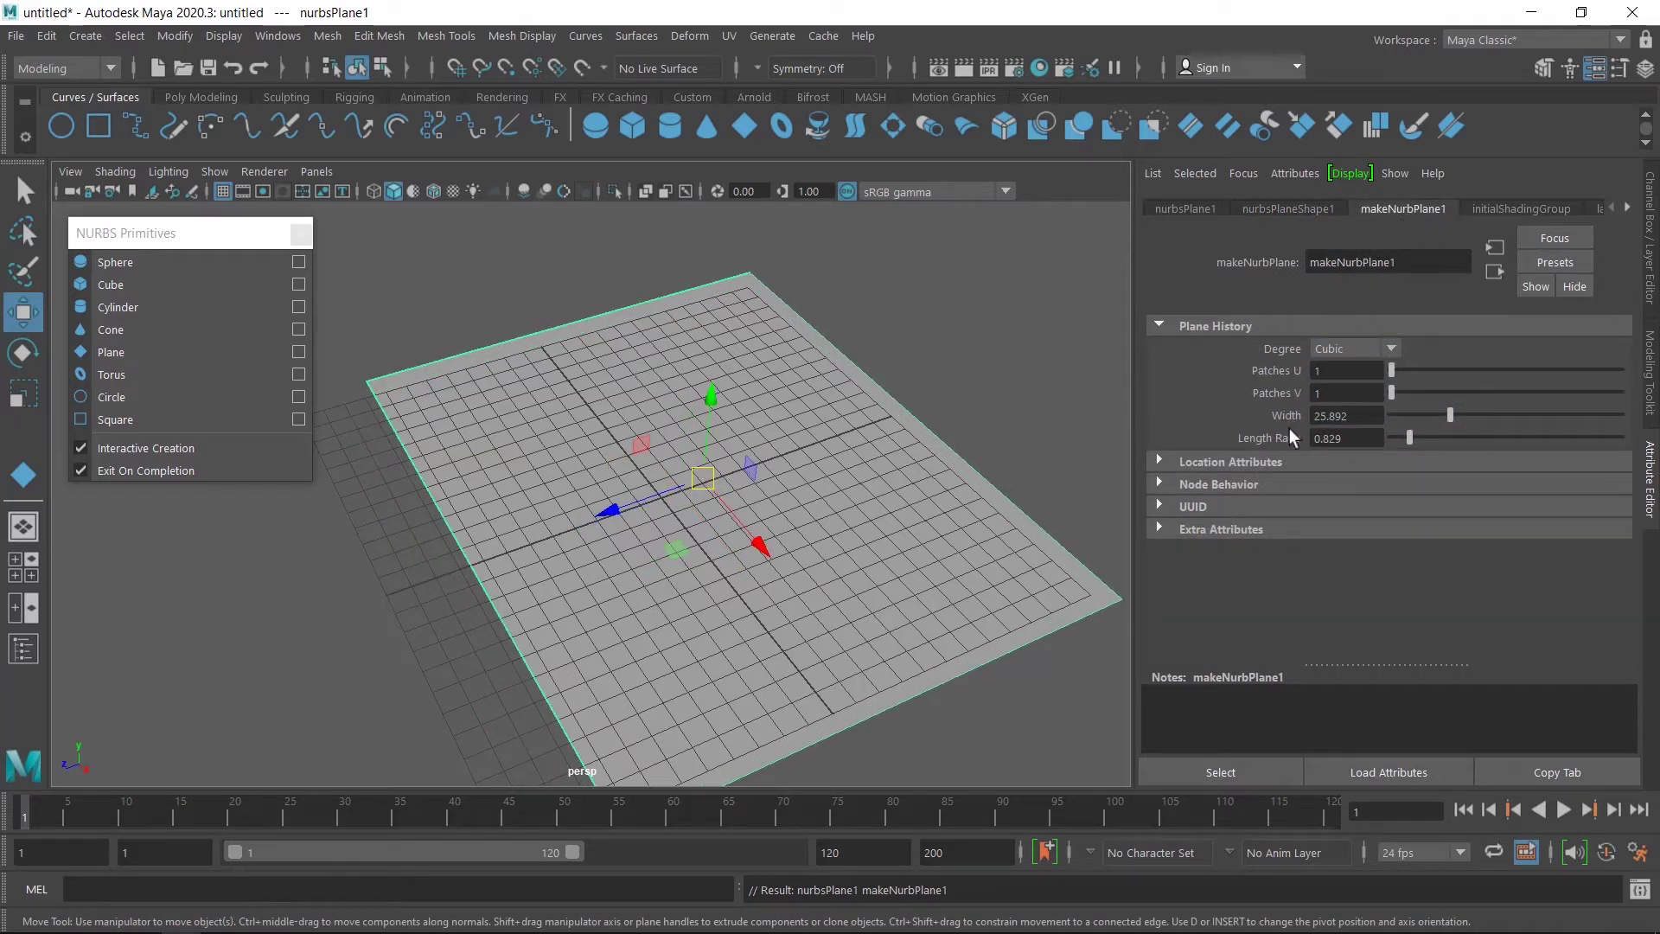
# - Set the plane's width to about 28.4, length ratio to about 1.02, and patches to 9 in U and 12 in V
pyautogui.moveTo(1450, 417); pyautogui.dragTo(1414, 439)
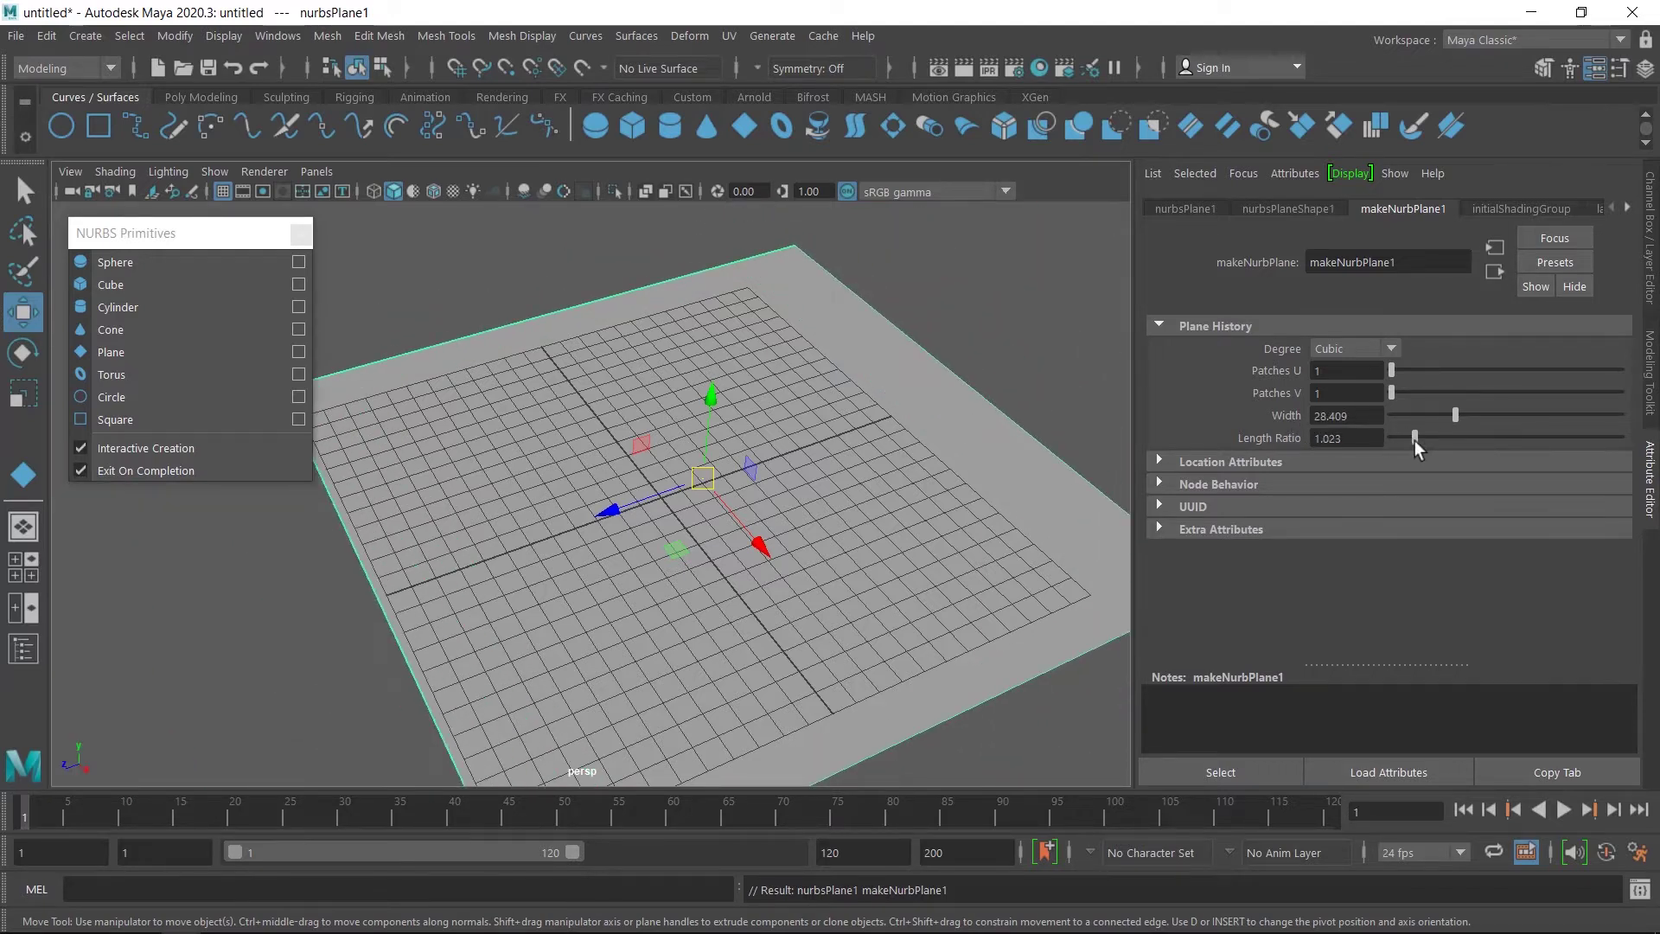
pyautogui.moveTo(1393, 372)
pyautogui.mouseDown()
pyautogui.moveTo(1410, 372)
pyautogui.moveTo(1401, 394)
pyautogui.mouseUp()
# - Show the plane's control vertices and raise four separate ones straight up to form four rounded hills
pyautogui.moveTo(941, 429); pyautogui.dragTo(848, 370, button='right')
pyautogui.click(811, 604)
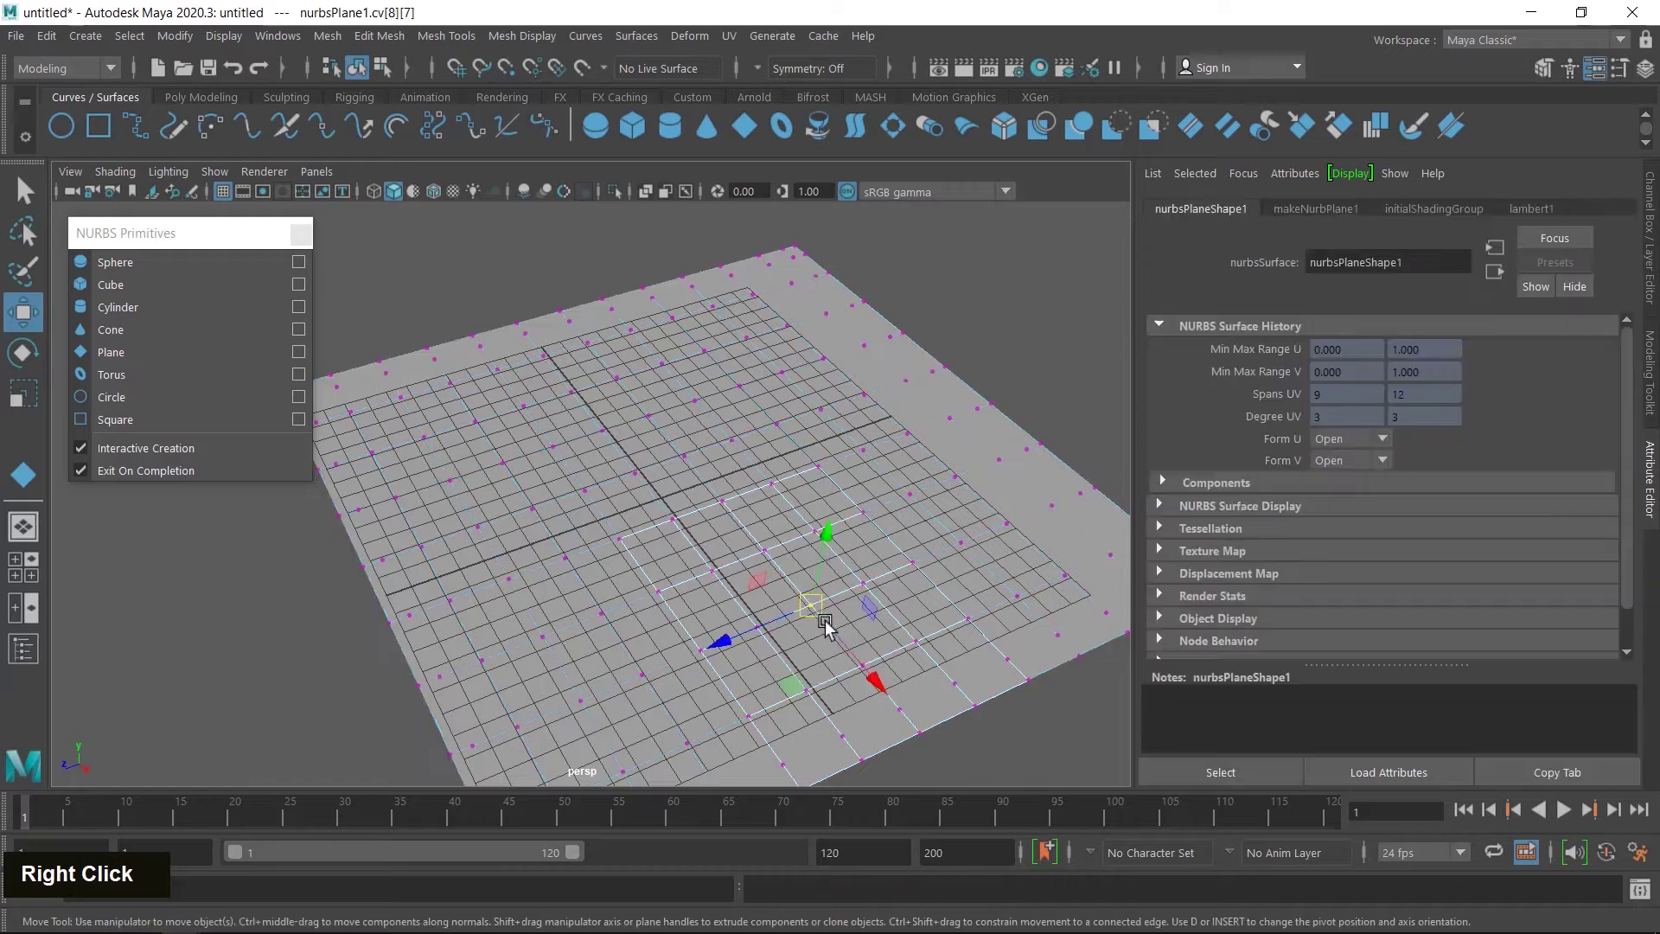
pyautogui.moveTo(823, 568); pyautogui.dragTo(840, 451)
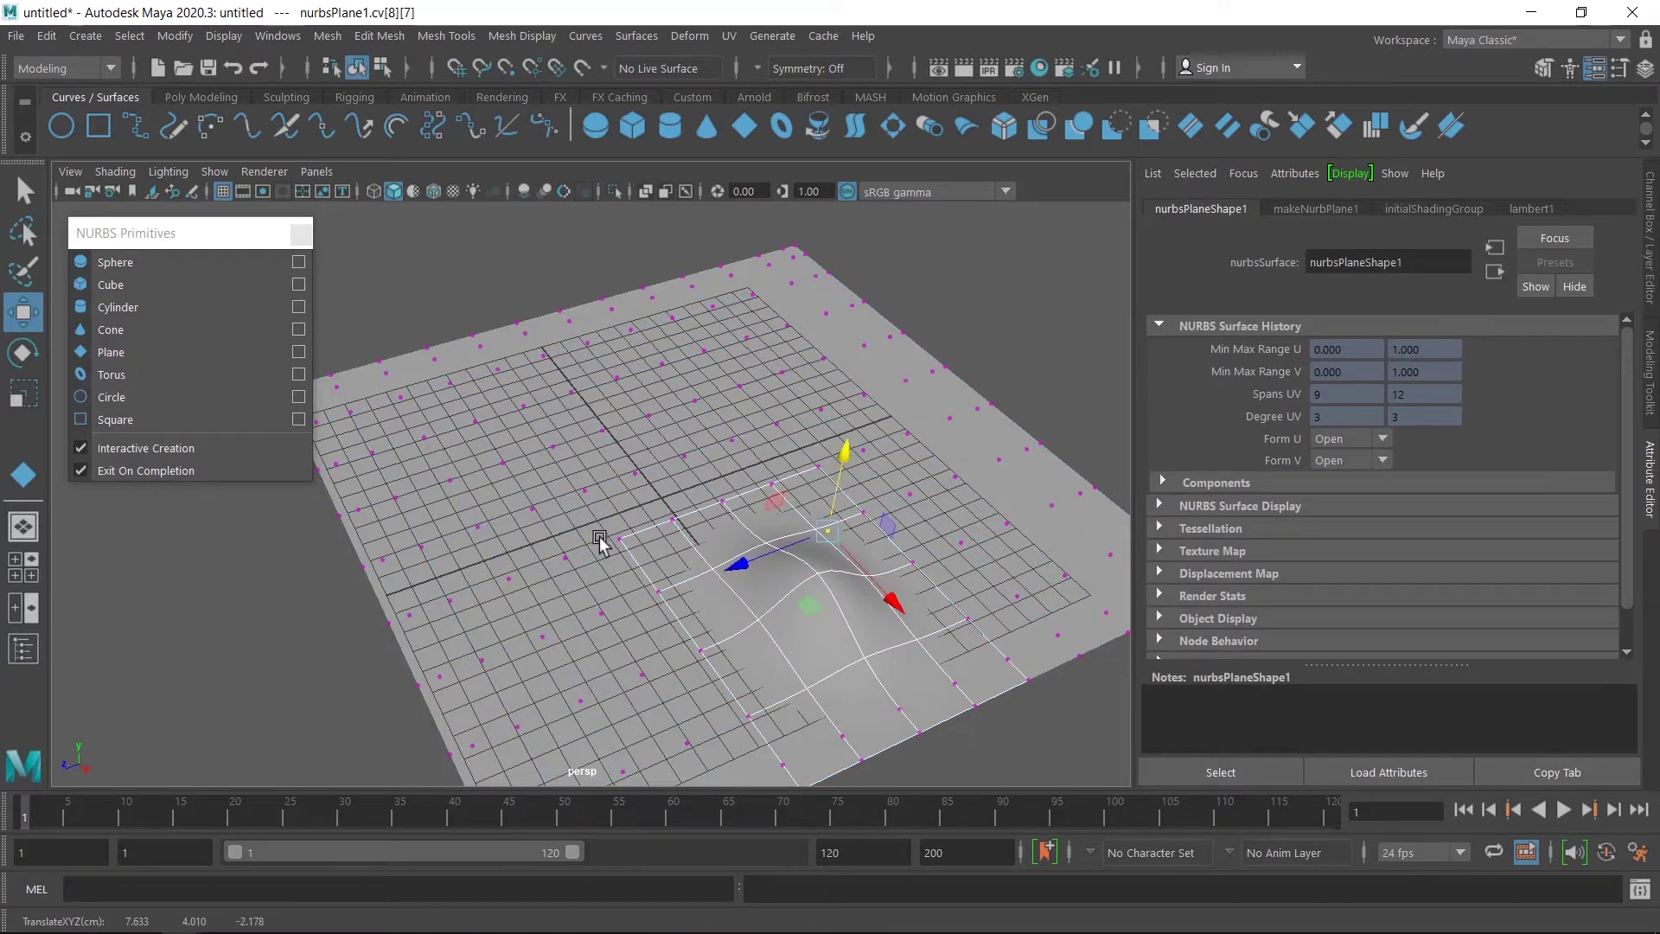
pyautogui.click(572, 577)
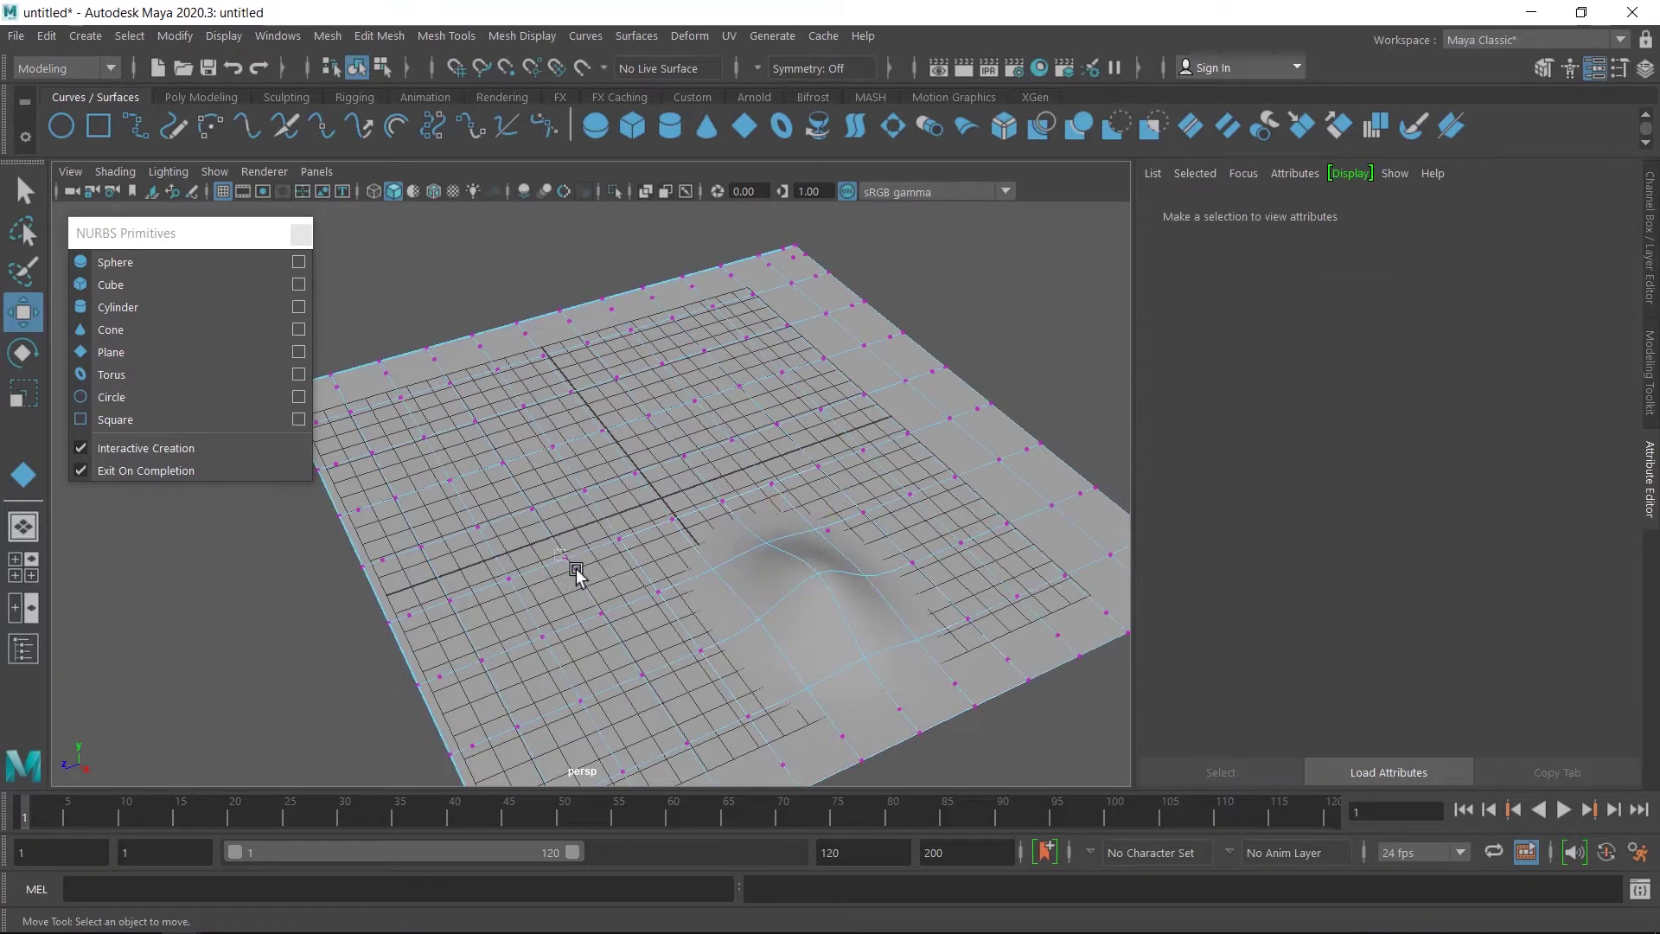
pyautogui.moveTo(576, 569); pyautogui.dragTo(579, 573)
pyautogui.moveTo(566, 514); pyautogui.dragTo(589, 424)
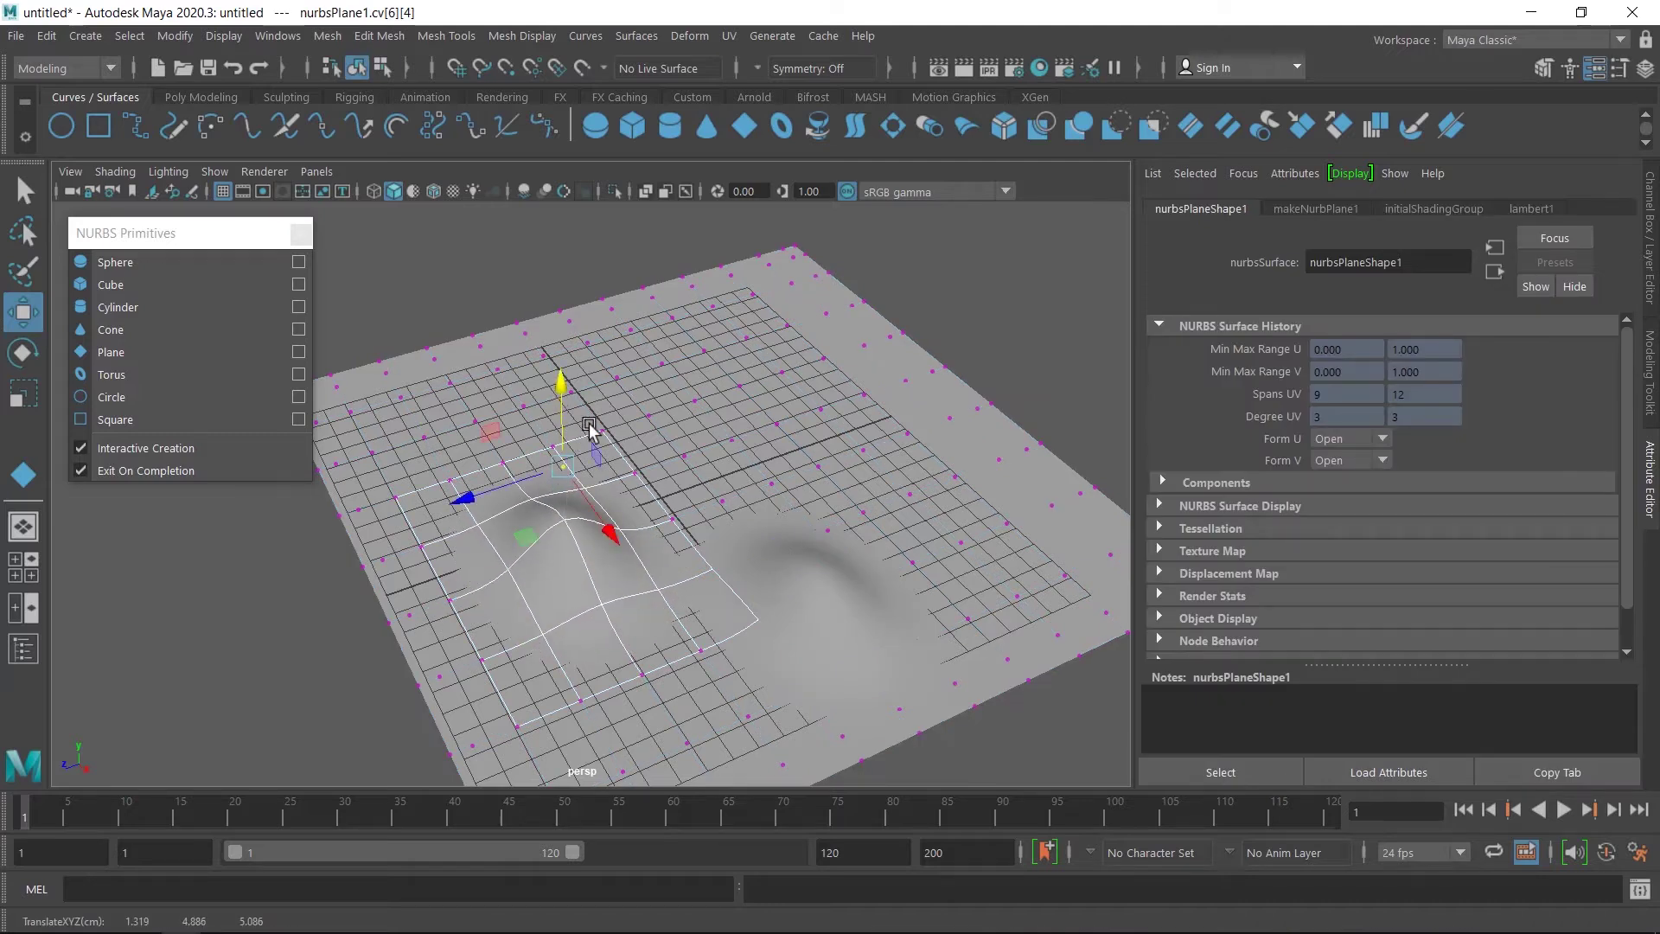
pyautogui.moveTo(683, 390); pyautogui.dragTo(725, 252)
pyautogui.moveTo(932, 408); pyautogui.dragTo(966, 432)
pyautogui.moveTo(970, 363); pyautogui.dragTo(992, 285)
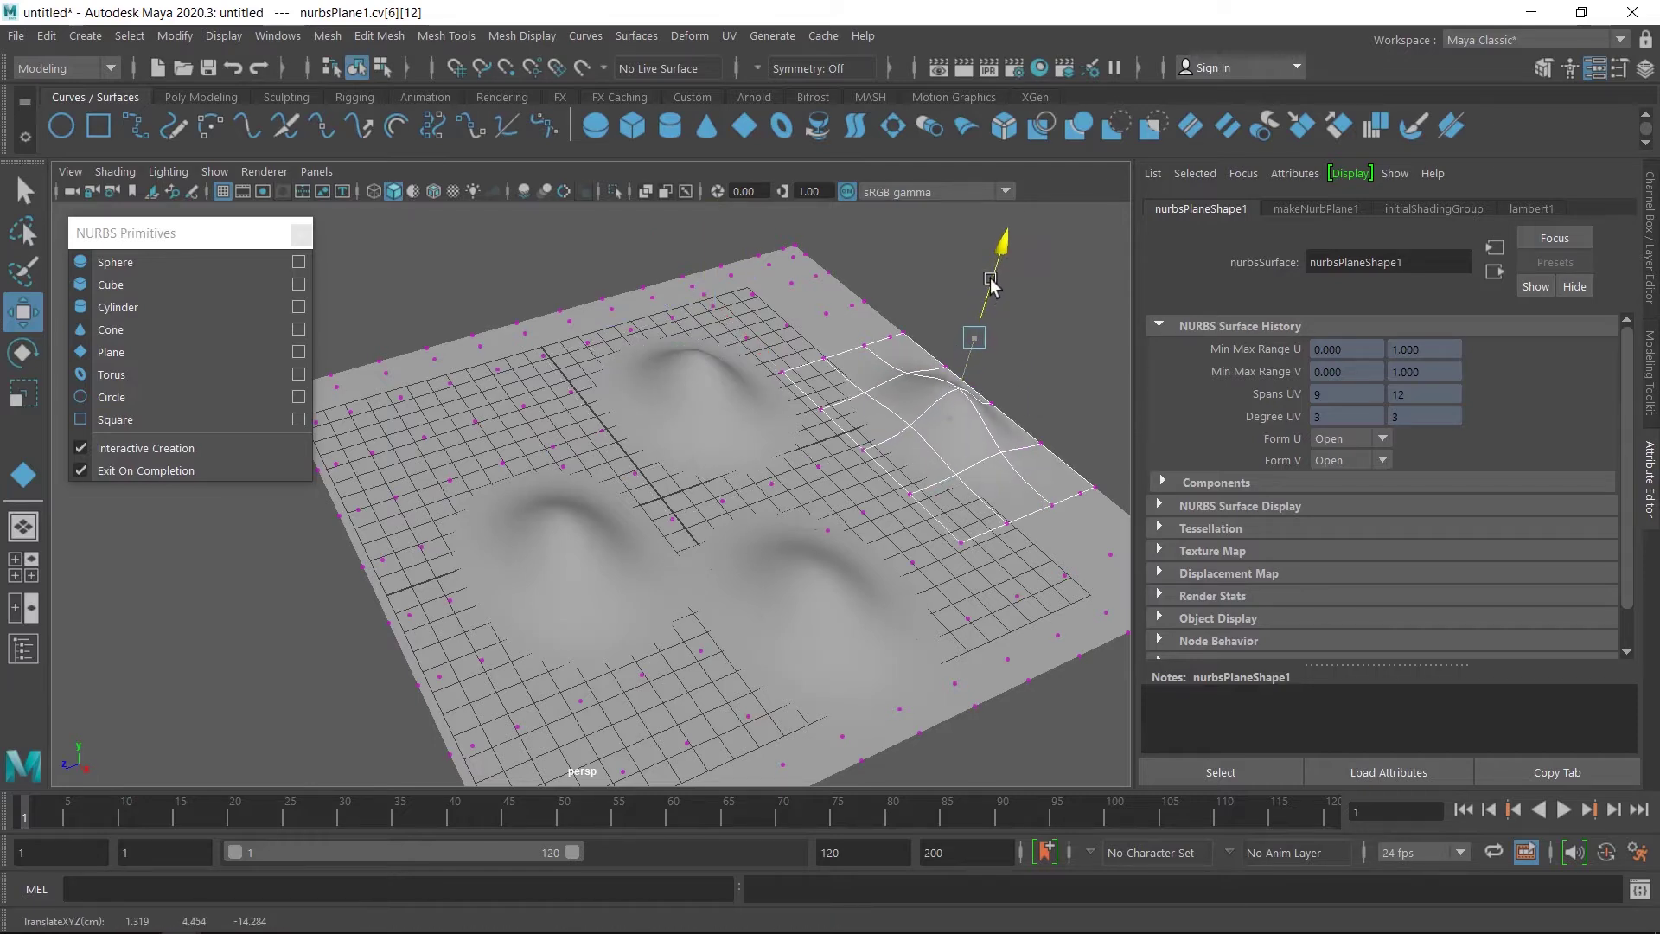
pyautogui.moveTo(992, 286); pyautogui.dragTo(992, 286)
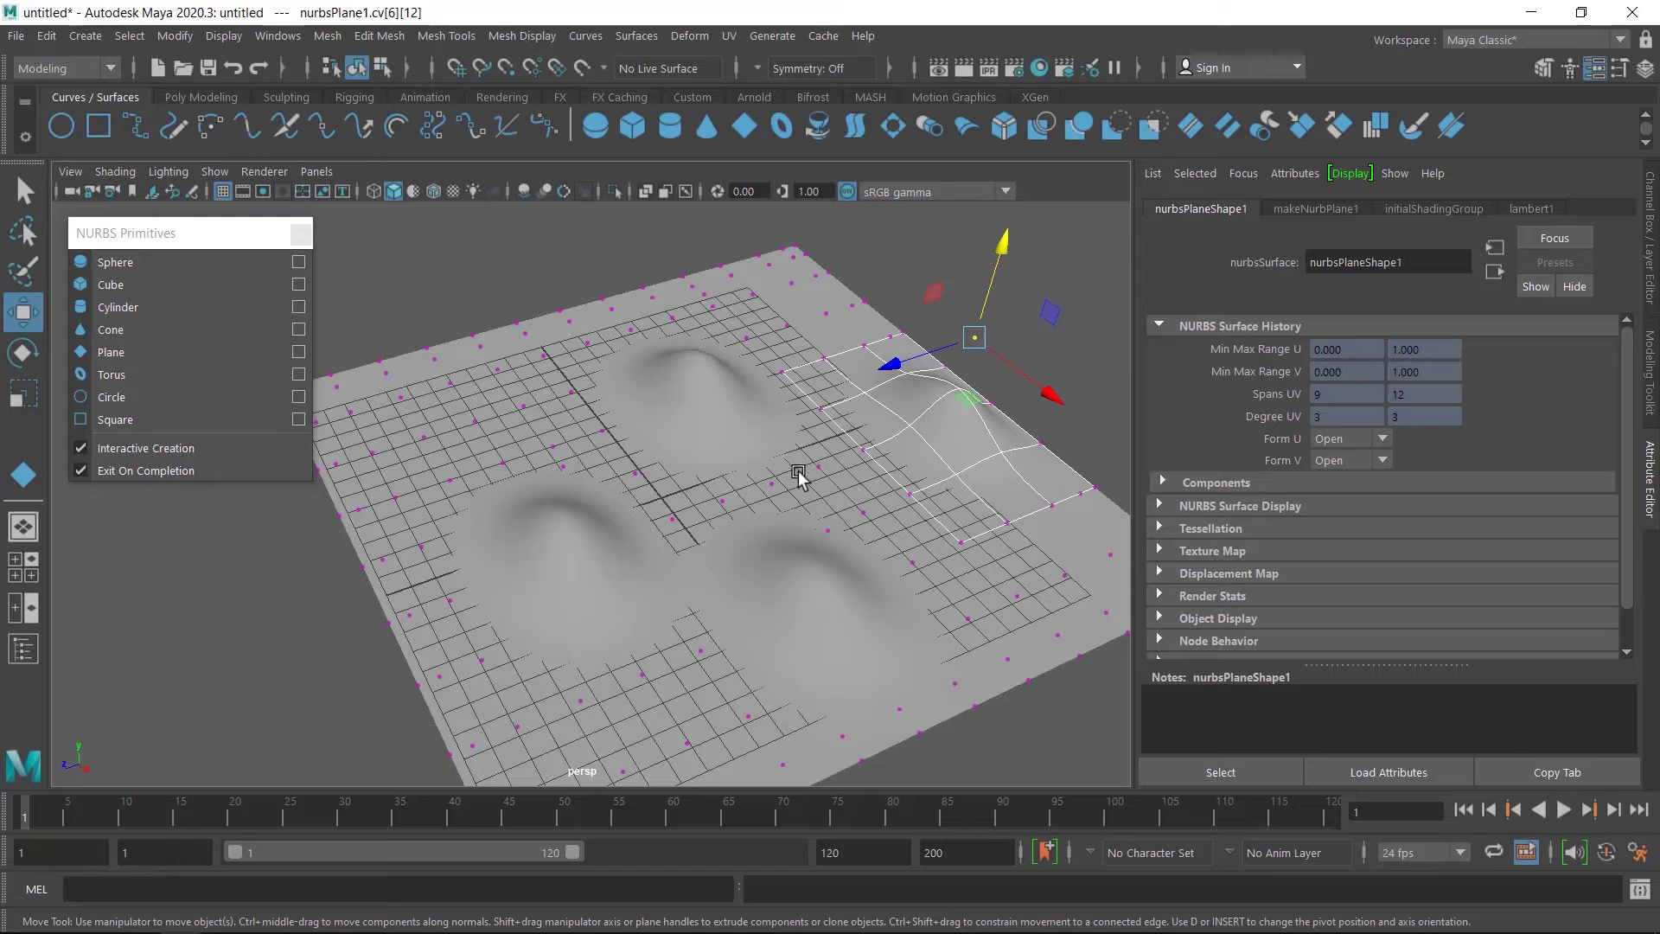
# - Return the deformed plane to object mode and delete it
pyautogui.rightClick(840, 456)
pyautogui.moveTo(841, 455); pyautogui.dragTo(935, 338, button='right')
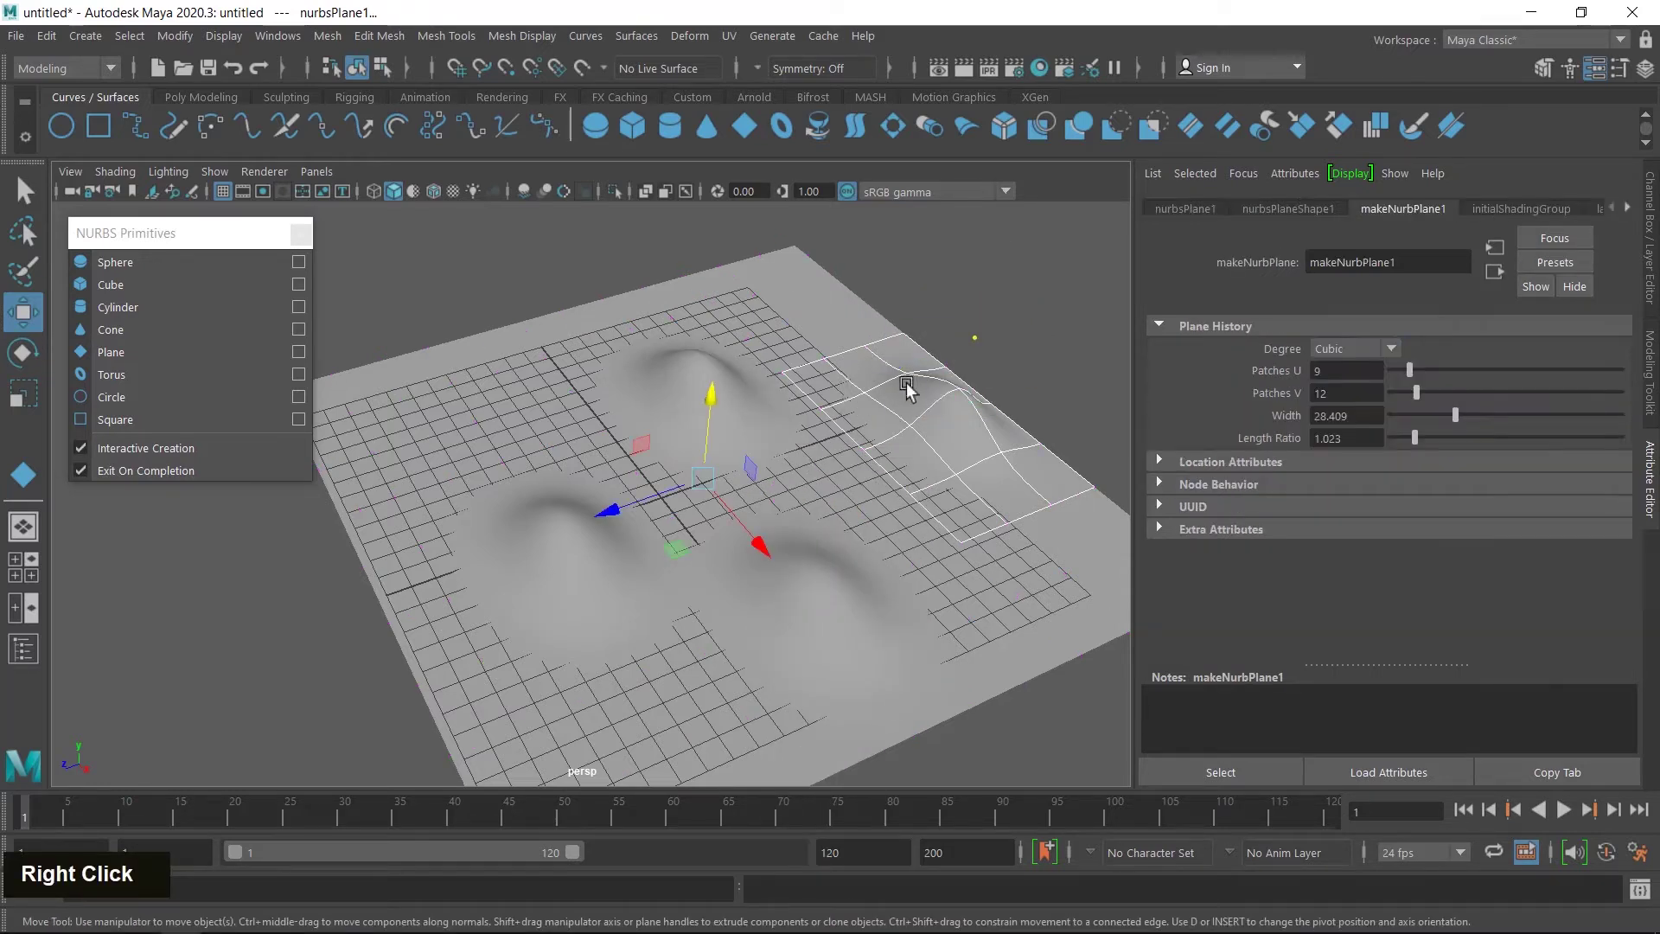
pyautogui.click(1001, 296)
pyautogui.click(780, 494)
pyautogui.press('Delete')
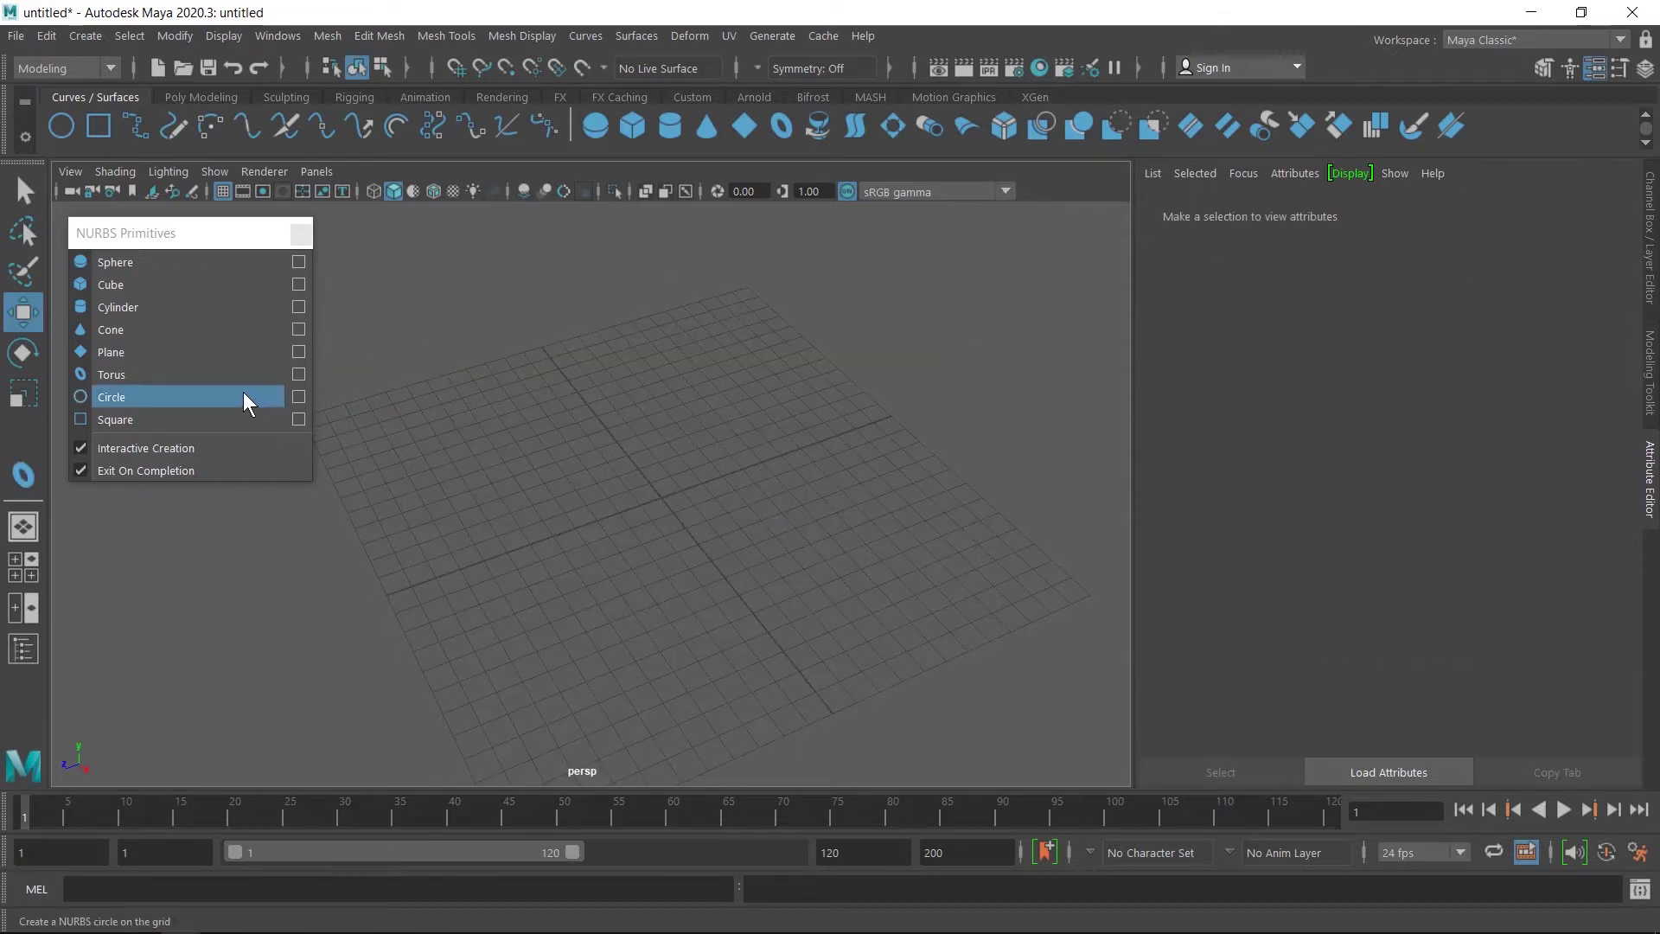
# - Draw a NURBS torus near the grid centre with a radius of about 5.8 and a height ratio of 0.5
pyautogui.click(135, 370)
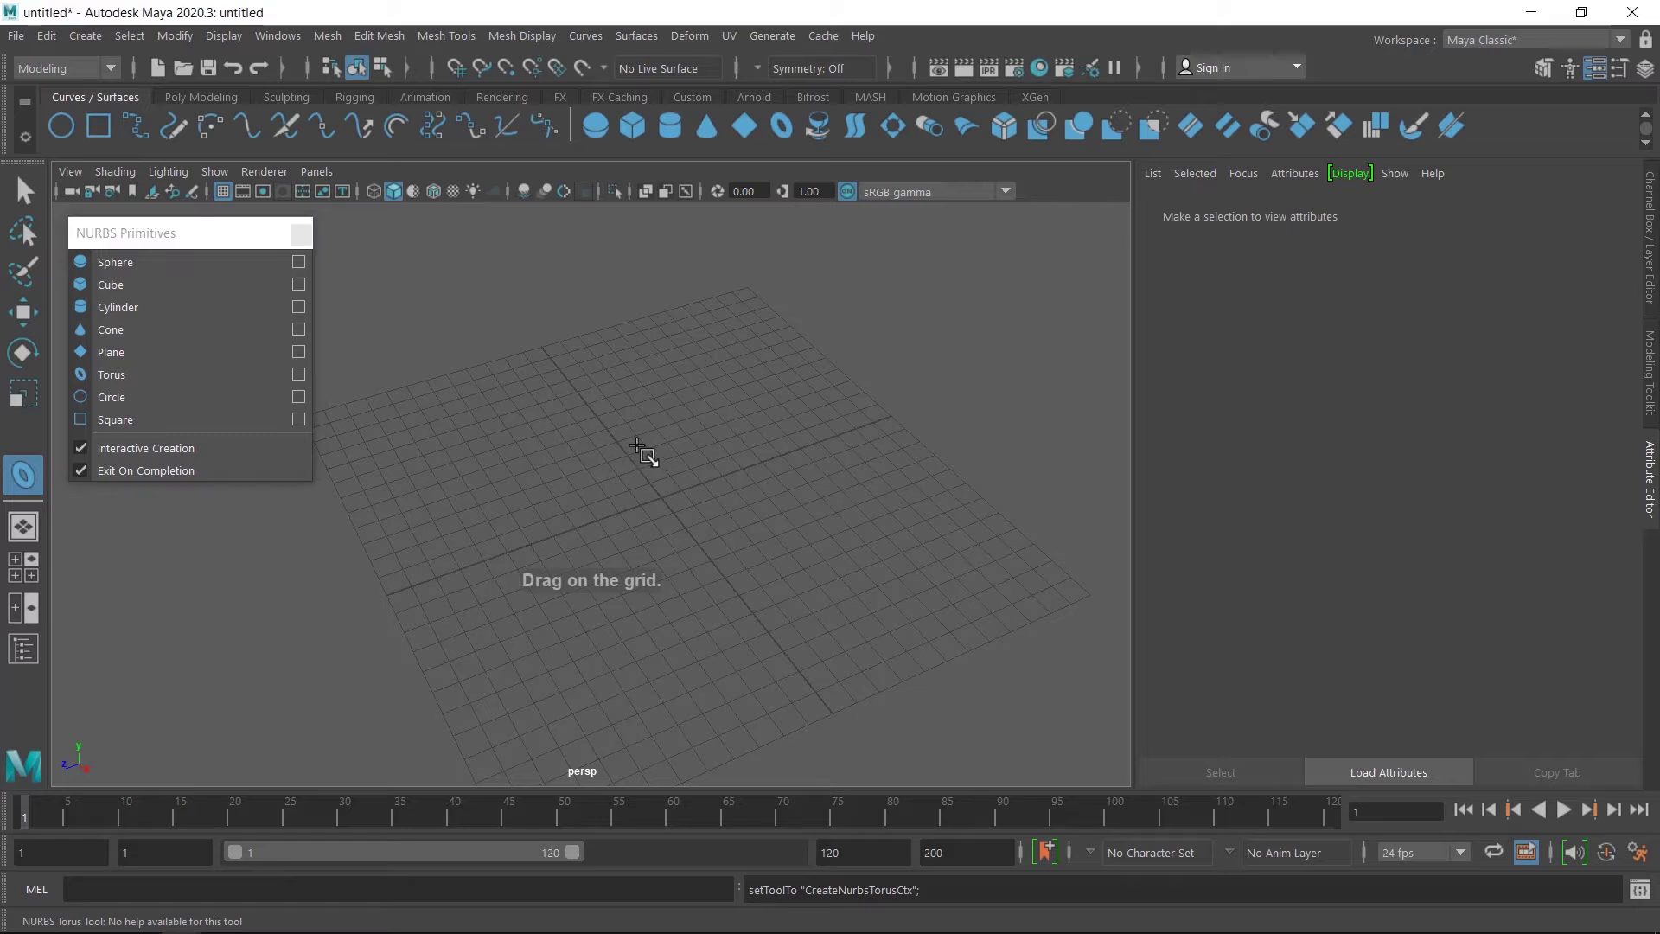
pyautogui.moveTo(645, 456); pyautogui.dragTo(726, 523)
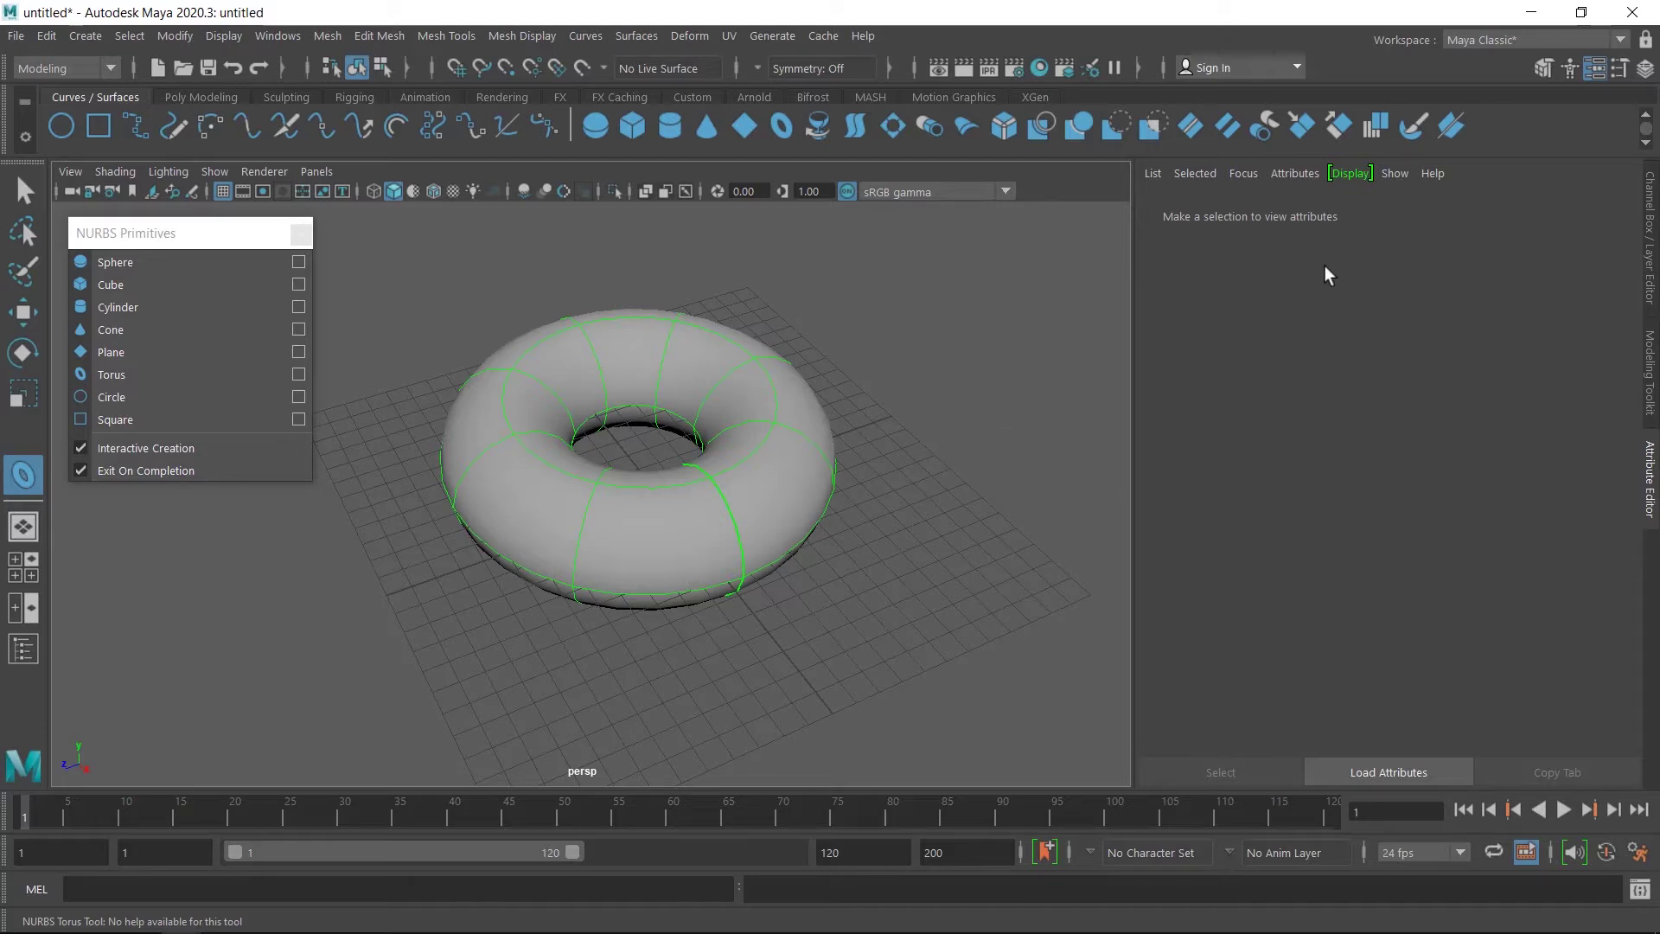
pyautogui.click(949, 406)
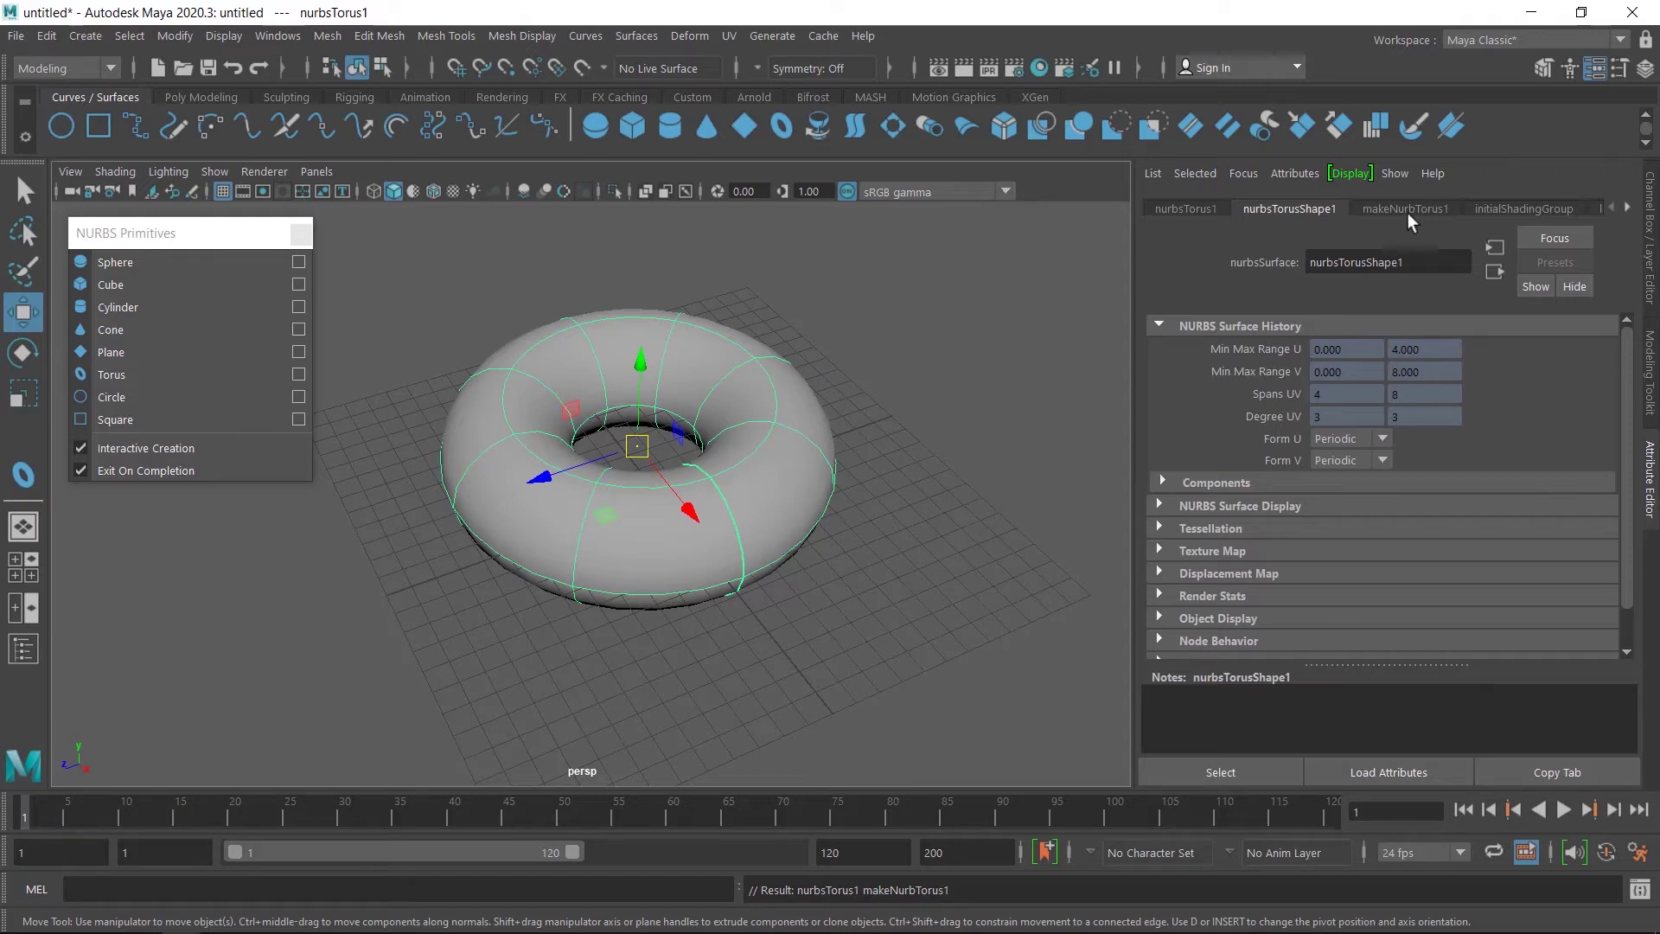
# - Vary the torus's start and end sweep in its creation attributes, and return them to 0 and 360
pyautogui.click(1406, 209)
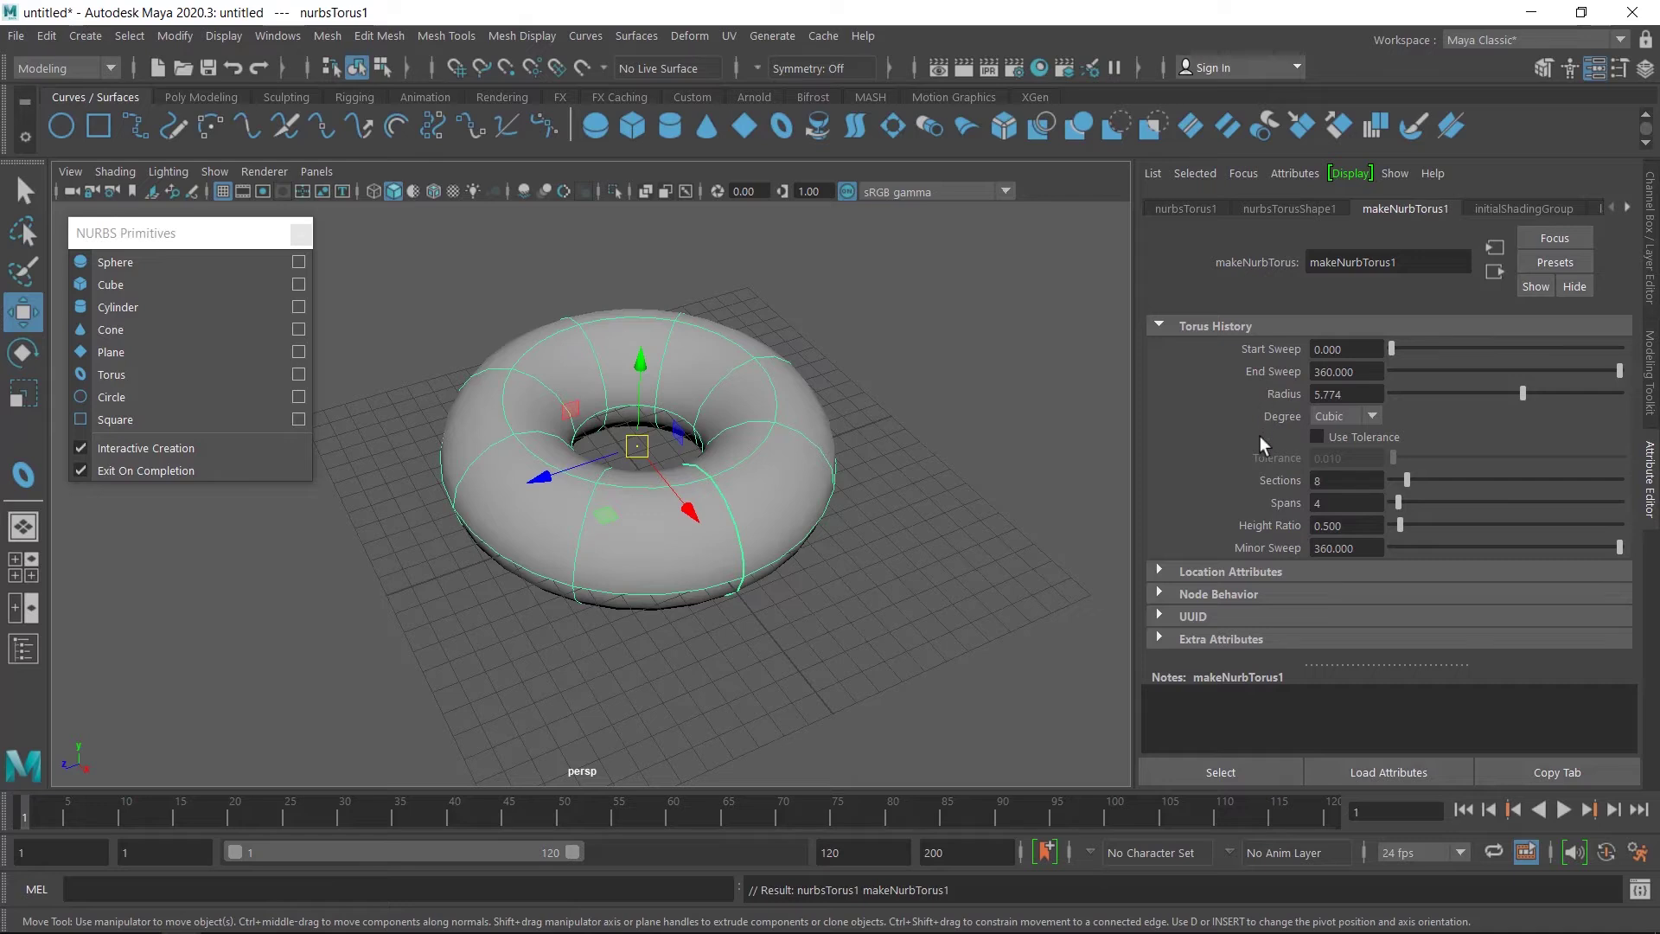
pyautogui.moveTo(1392, 349)
pyautogui.mouseDown()
pyautogui.moveTo(1428, 351)
pyautogui.moveTo(1393, 350)
pyautogui.mouseUp()
pyautogui.moveTo(1583, 371); pyautogui.dragTo(1627, 377)
# - Vary the torus's radius and settle on about 4.24
pyautogui.moveTo(1522, 394); pyautogui.dragTo(1496, 392)
pyautogui.moveTo(1460, 394)
pyautogui.mouseDown()
pyautogui.moveTo(1525, 397)
pyautogui.moveTo(1465, 394)
pyautogui.moveTo(1523, 392)
pyautogui.moveTo(1491, 393)
pyautogui.mouseUp()
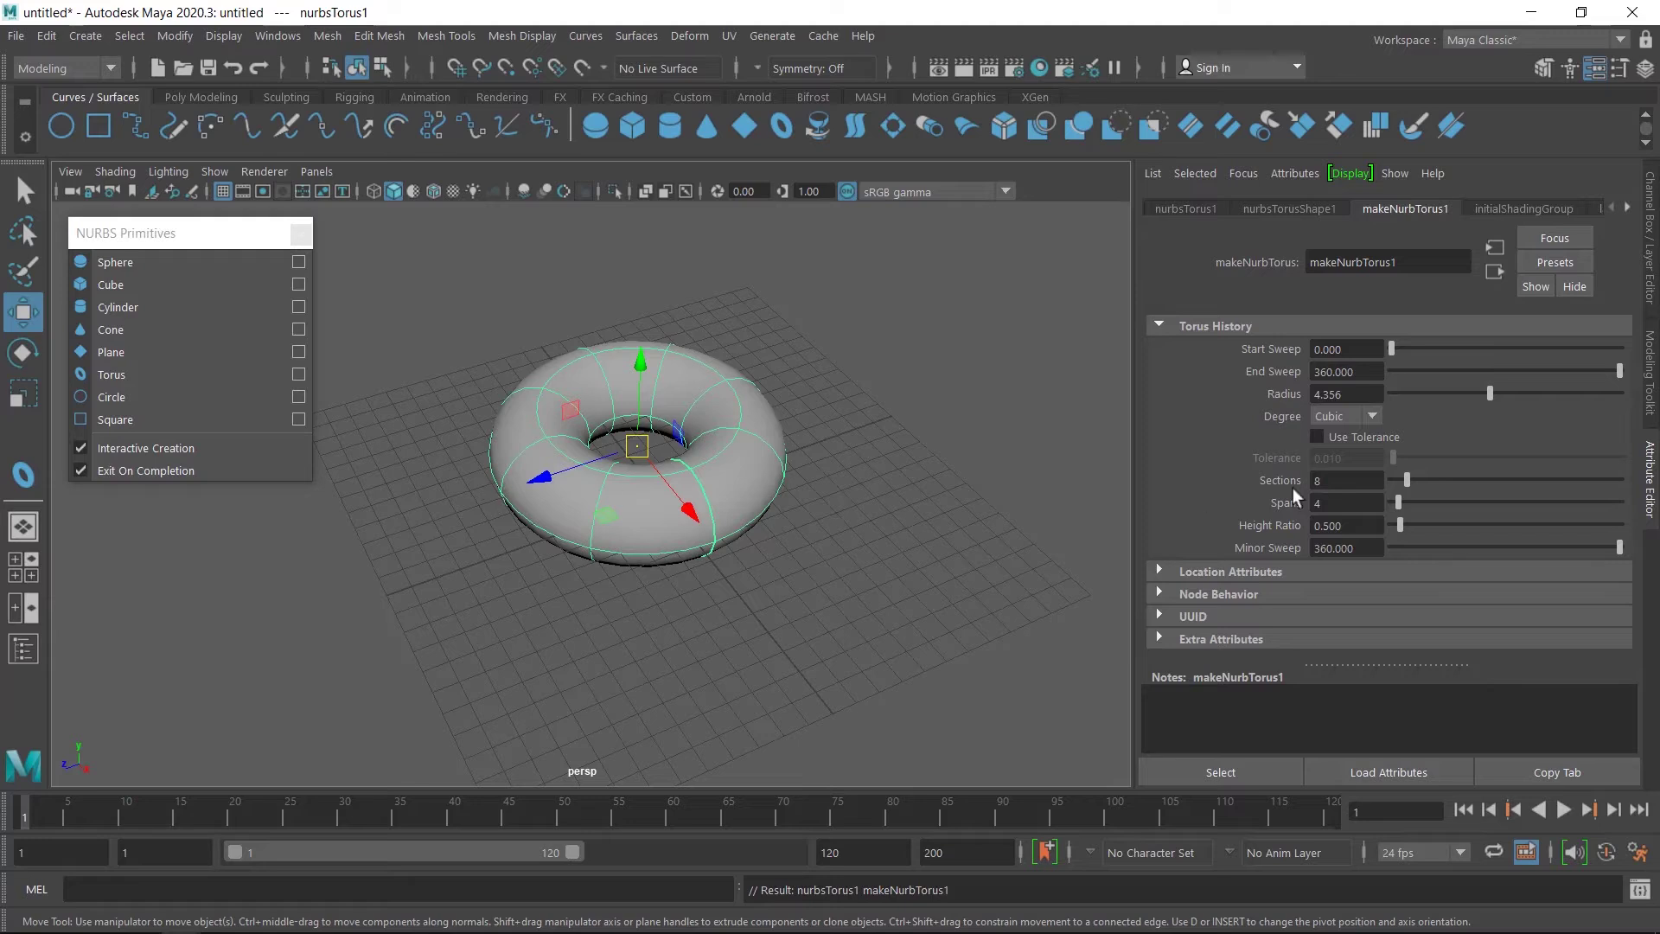
pyautogui.moveTo(1491, 395)
pyautogui.mouseDown()
pyautogui.moveTo(1460, 393)
pyautogui.moveTo(1488, 395)
pyautogui.mouseUp()
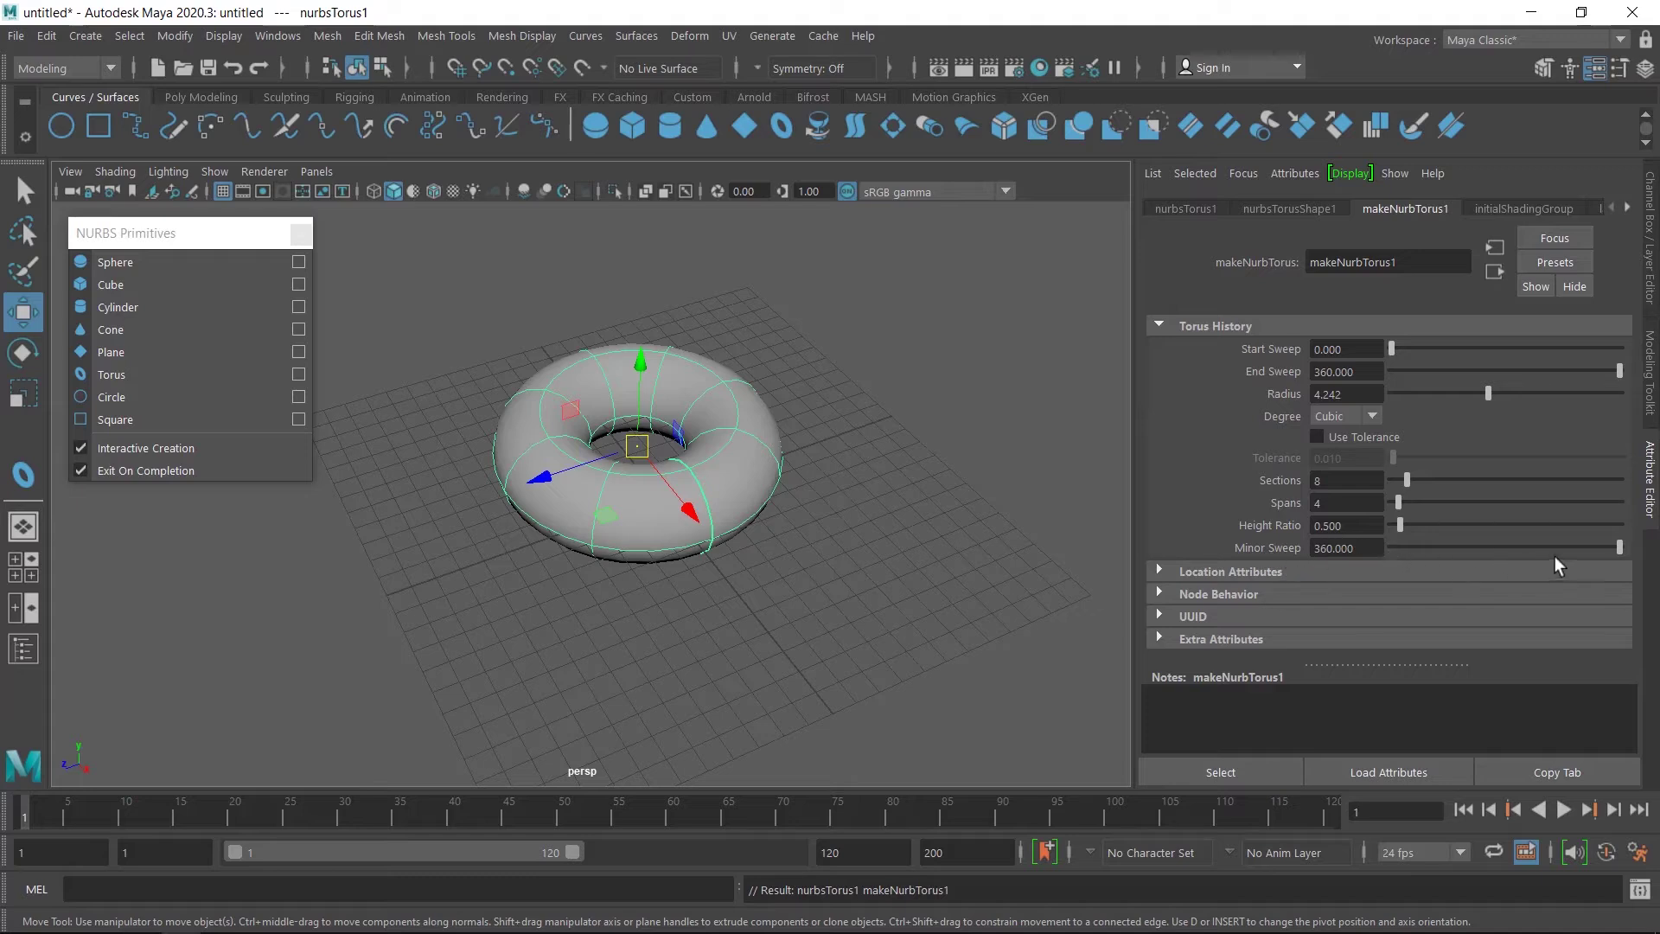
# - Vary the torus's minor sweep, return it to 360, and reduce the height ratio to about 0.29 for a thinner ring
pyautogui.moveTo(1607, 550); pyautogui.dragTo(1646, 570)
pyautogui.moveTo(1401, 526)
pyautogui.mouseDown()
pyautogui.moveTo(1425, 526)
pyautogui.moveTo(1399, 526)
pyautogui.mouseUp()
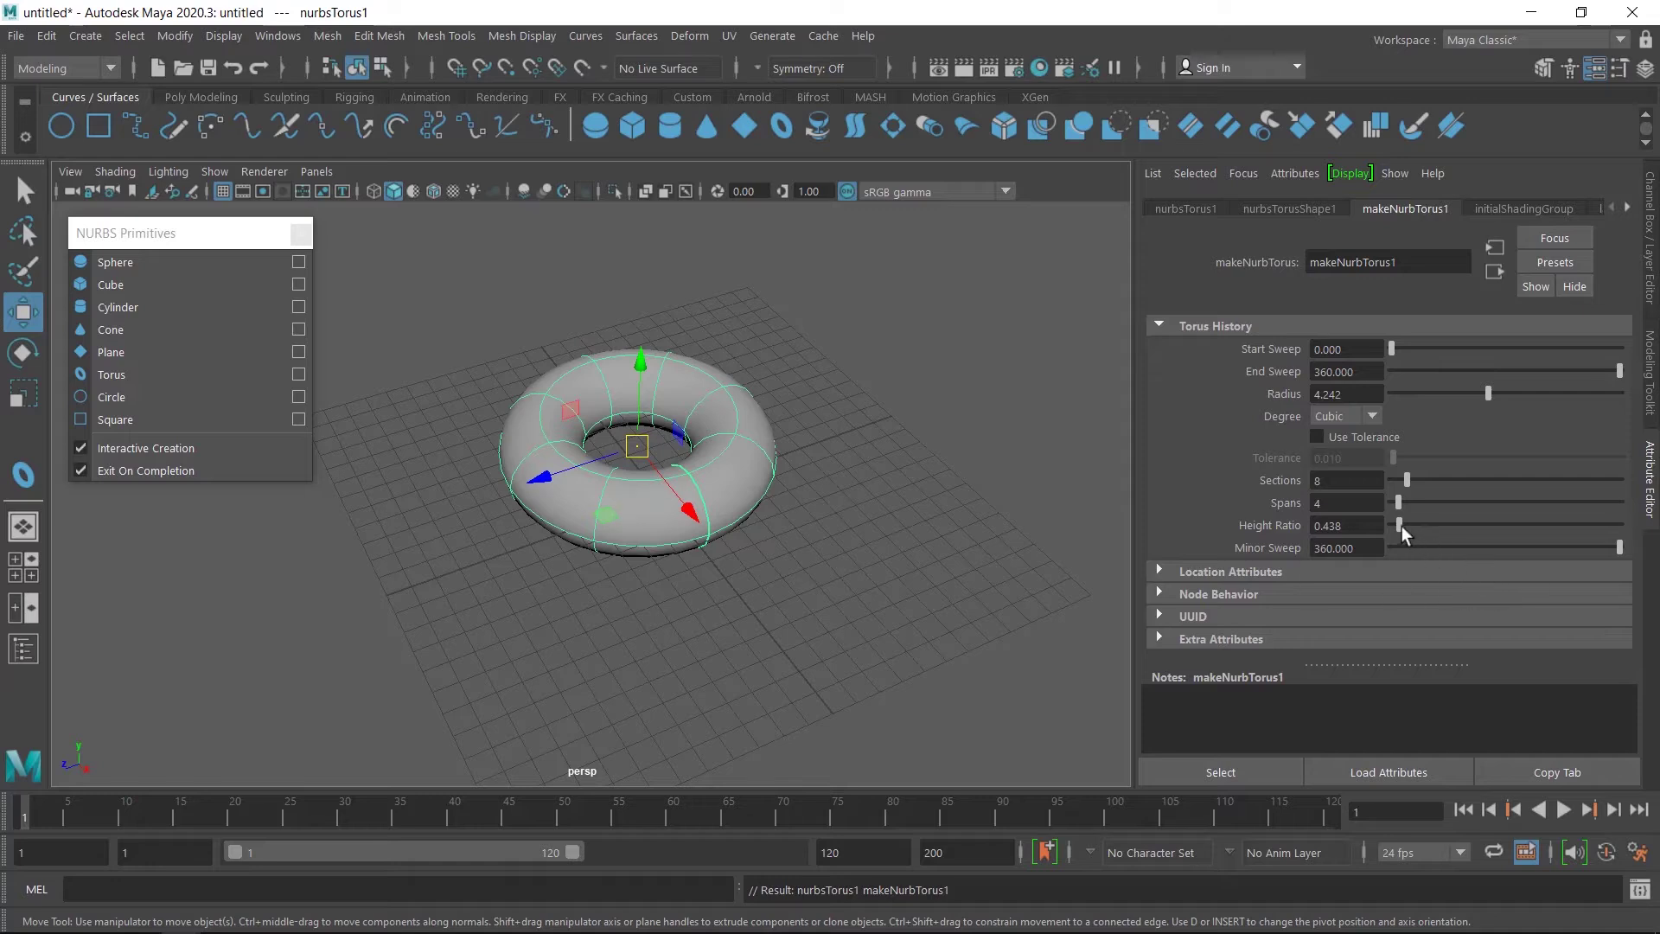
pyautogui.moveTo(1402, 524)
pyautogui.mouseDown()
pyautogui.moveTo(1416, 527)
pyautogui.moveTo(1395, 528)
pyautogui.mouseUp()
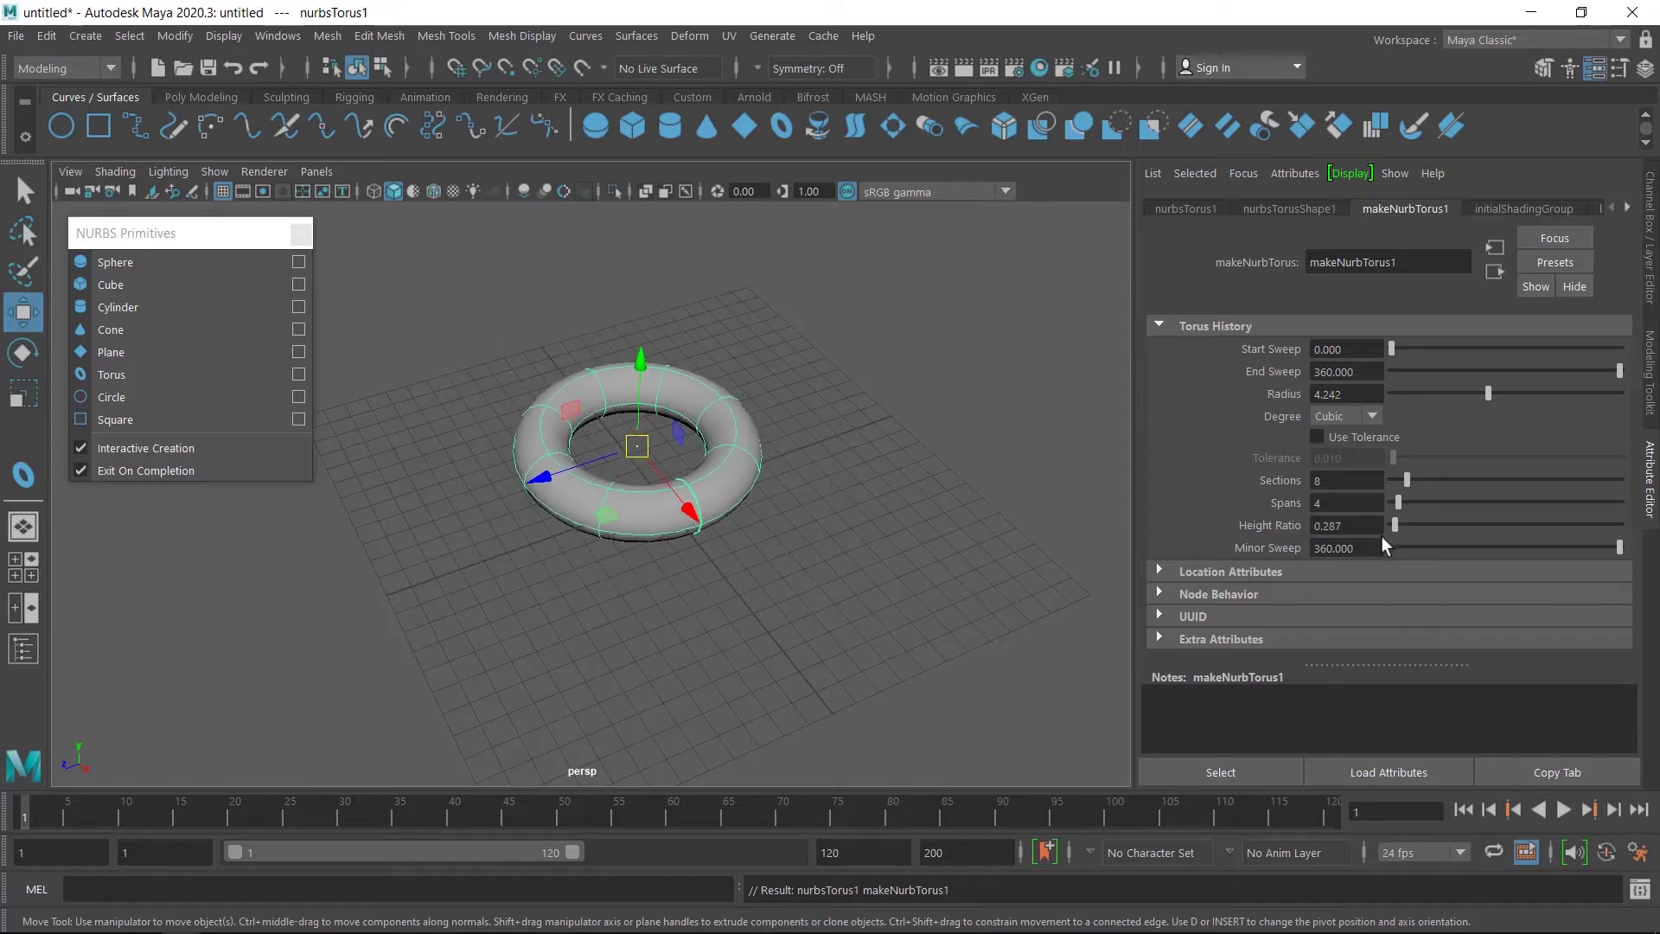
# - Increase the torus's sections to 17 and its spans to 13
pyautogui.moveTo(1410, 475)
pyautogui.mouseDown()
pyautogui.moveTo(1439, 476)
pyautogui.moveTo(1403, 505)
pyautogui.moveTo(1434, 507)
pyautogui.moveTo(1419, 507)
pyautogui.mouseUp()
pyautogui.scroll(3, 624, 480)
pyautogui.scroll(2, 597, 493)
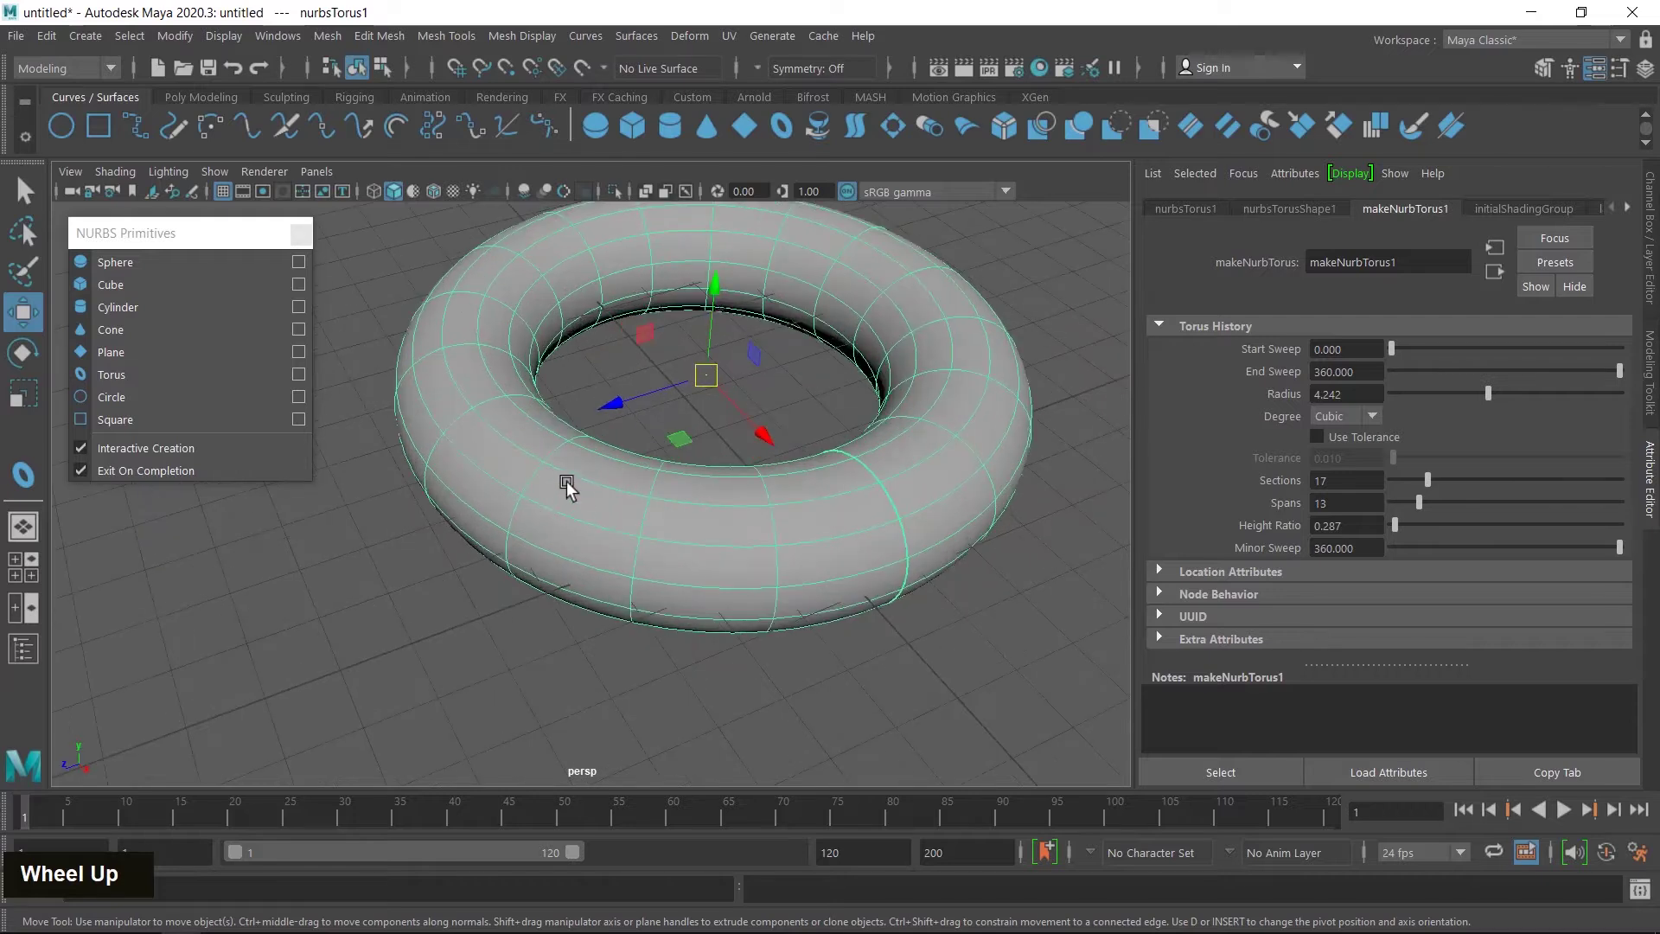
# - Show the torus's control vertices, pull a few on its far outer rim upward into a bump, and return to object mode
pyautogui.rightClick(924, 475)
pyautogui.click(816, 375)
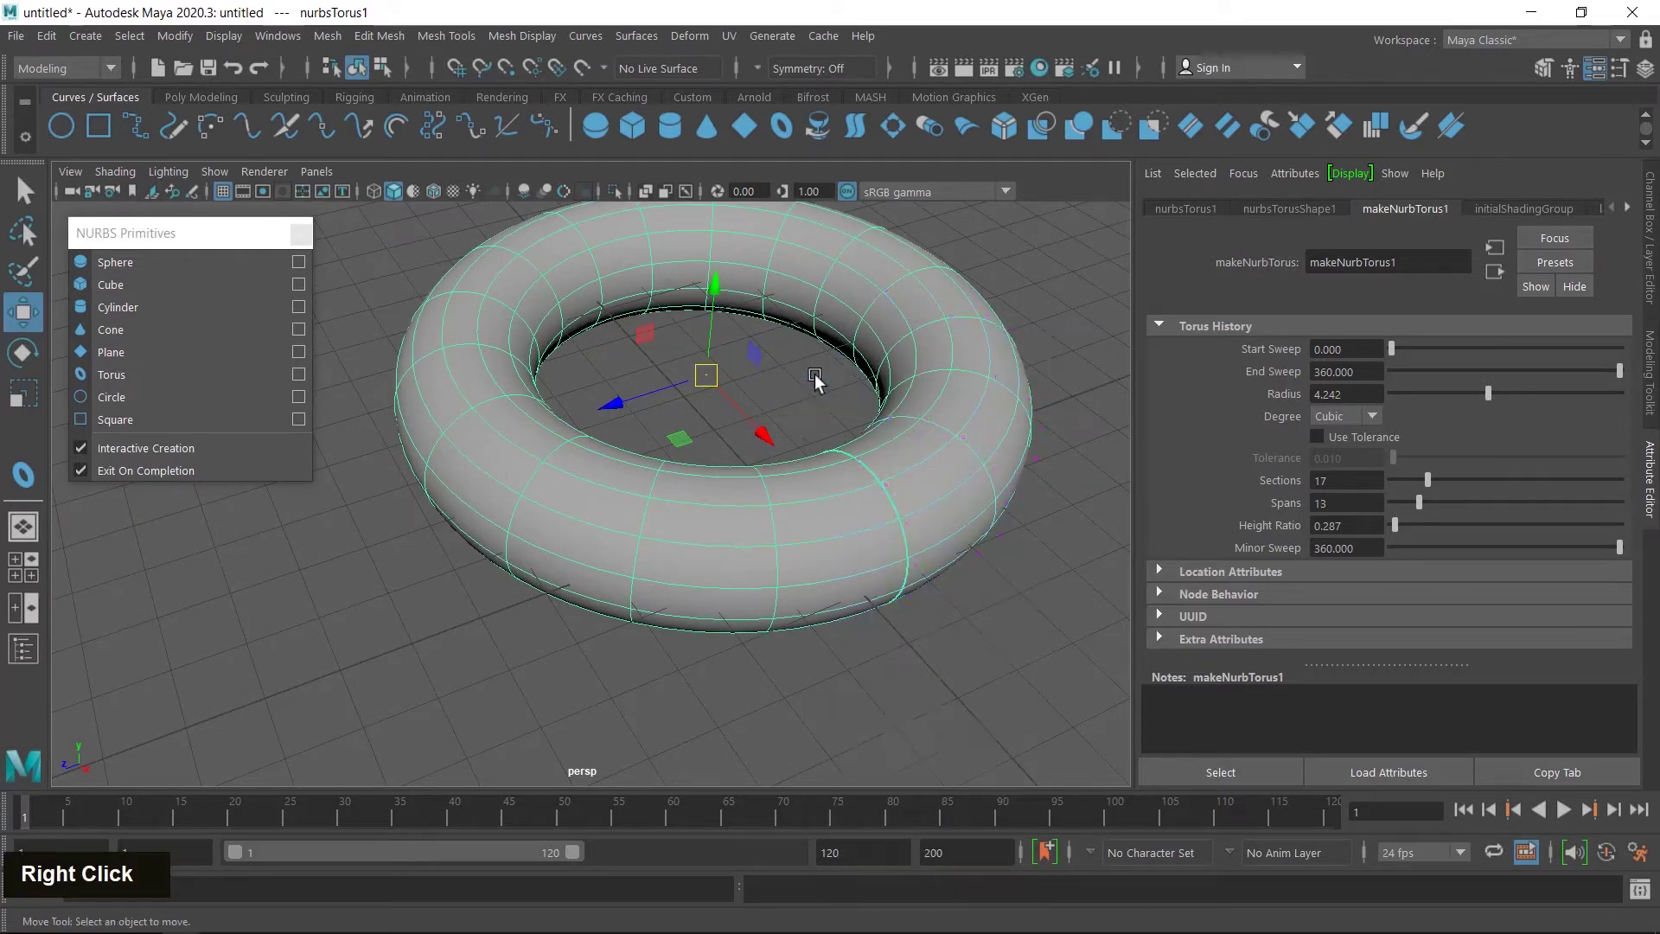
pyautogui.scroll(-3, 787, 515)
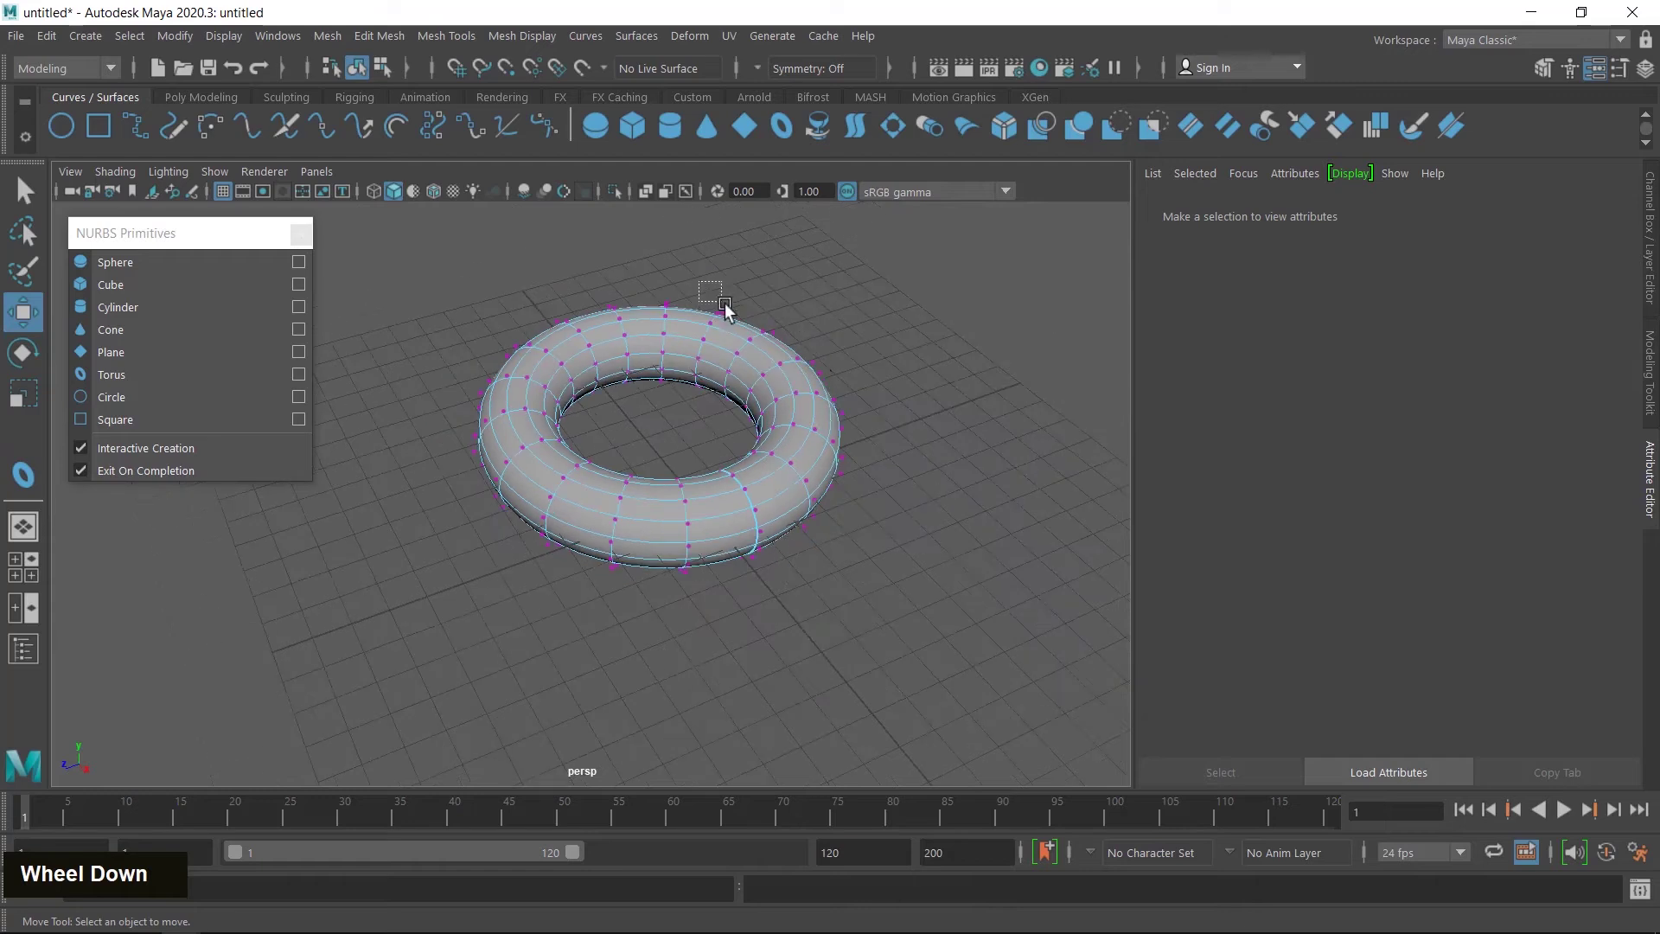
pyautogui.moveTo(738, 329); pyautogui.dragTo(723, 284)
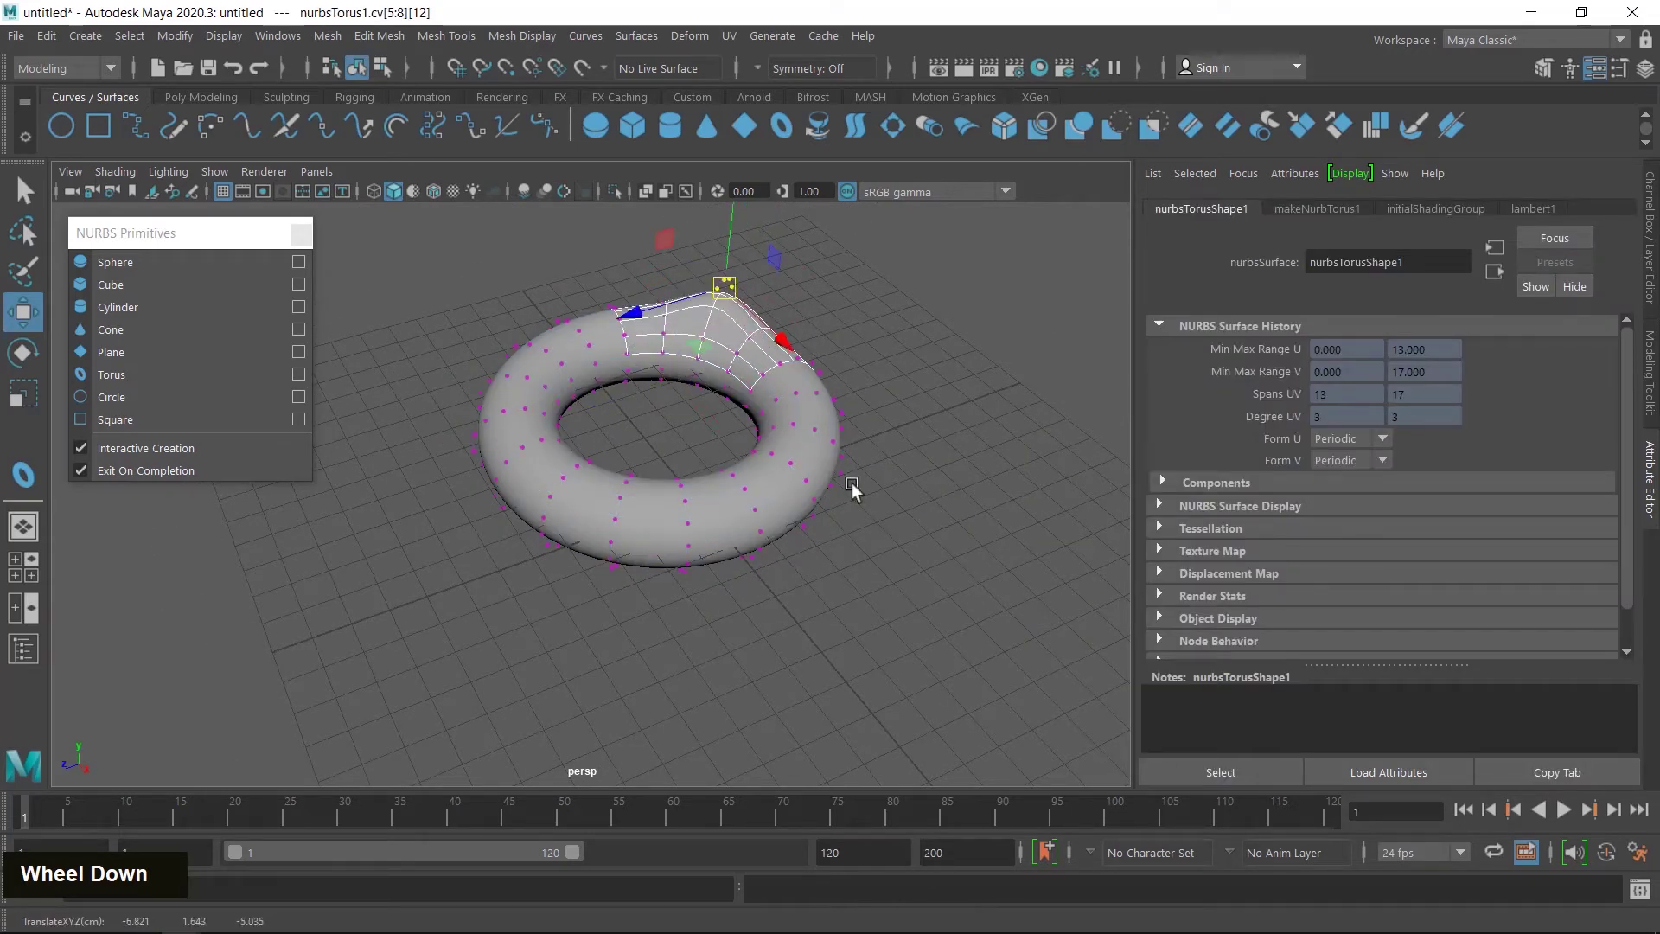
pyautogui.moveTo(853, 388); pyautogui.dragTo(948, 331, button='right')
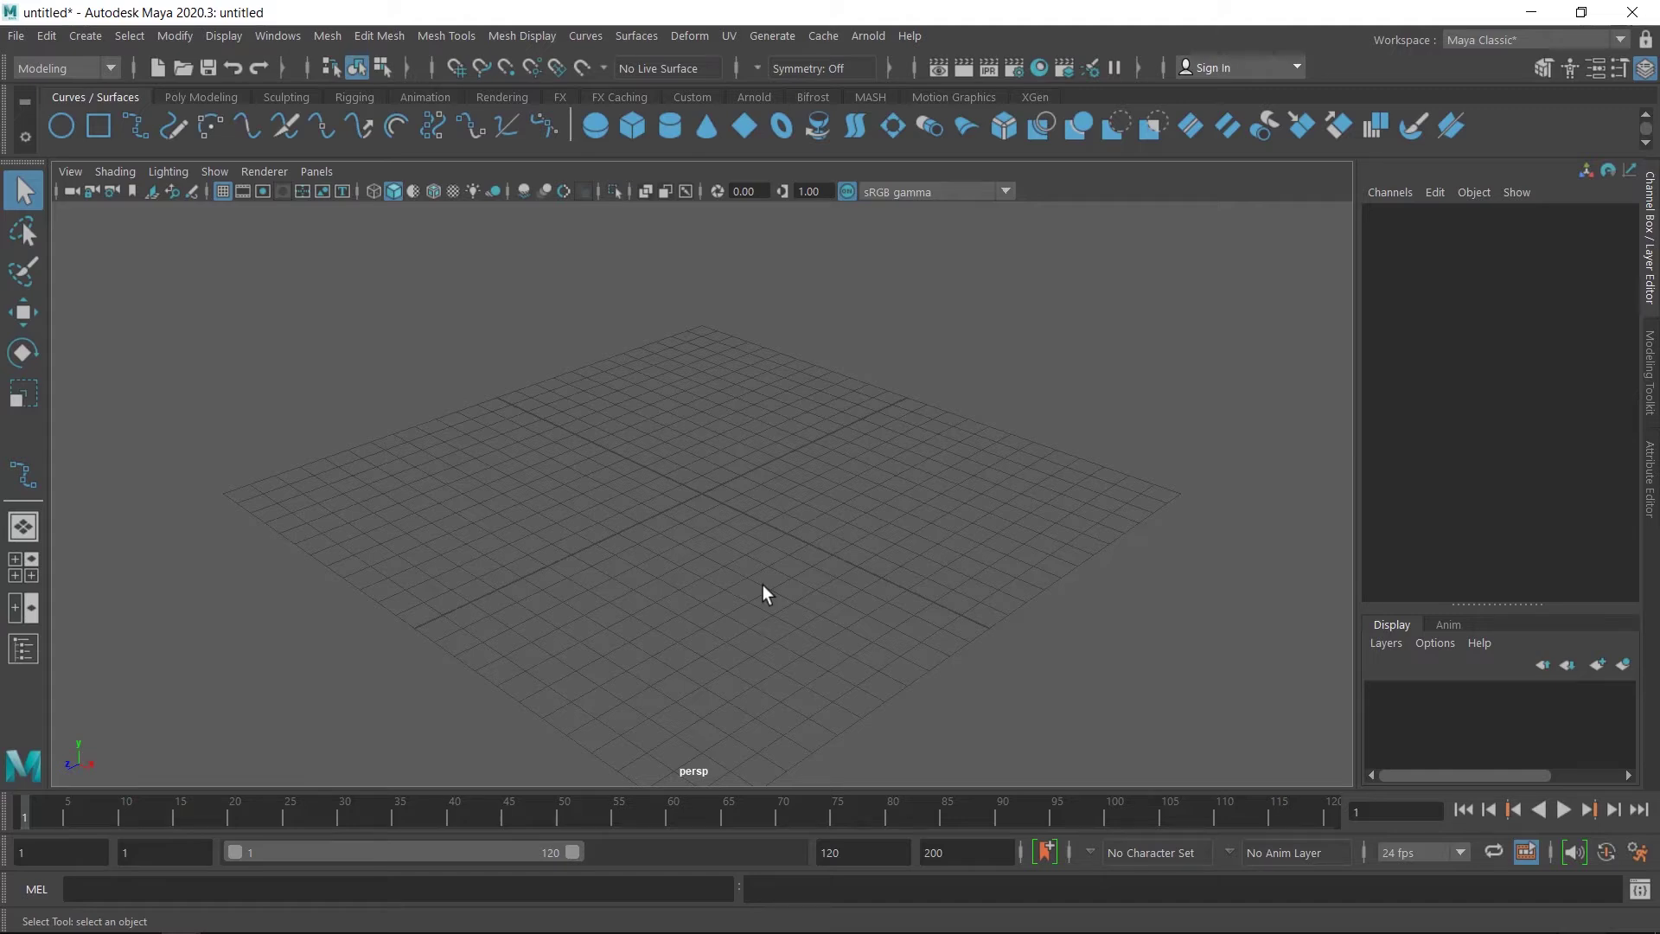
# - Start an EP curve in the front view, placing points from an inward hook at upper left down to the horizontal axis
pyautogui.press('space')
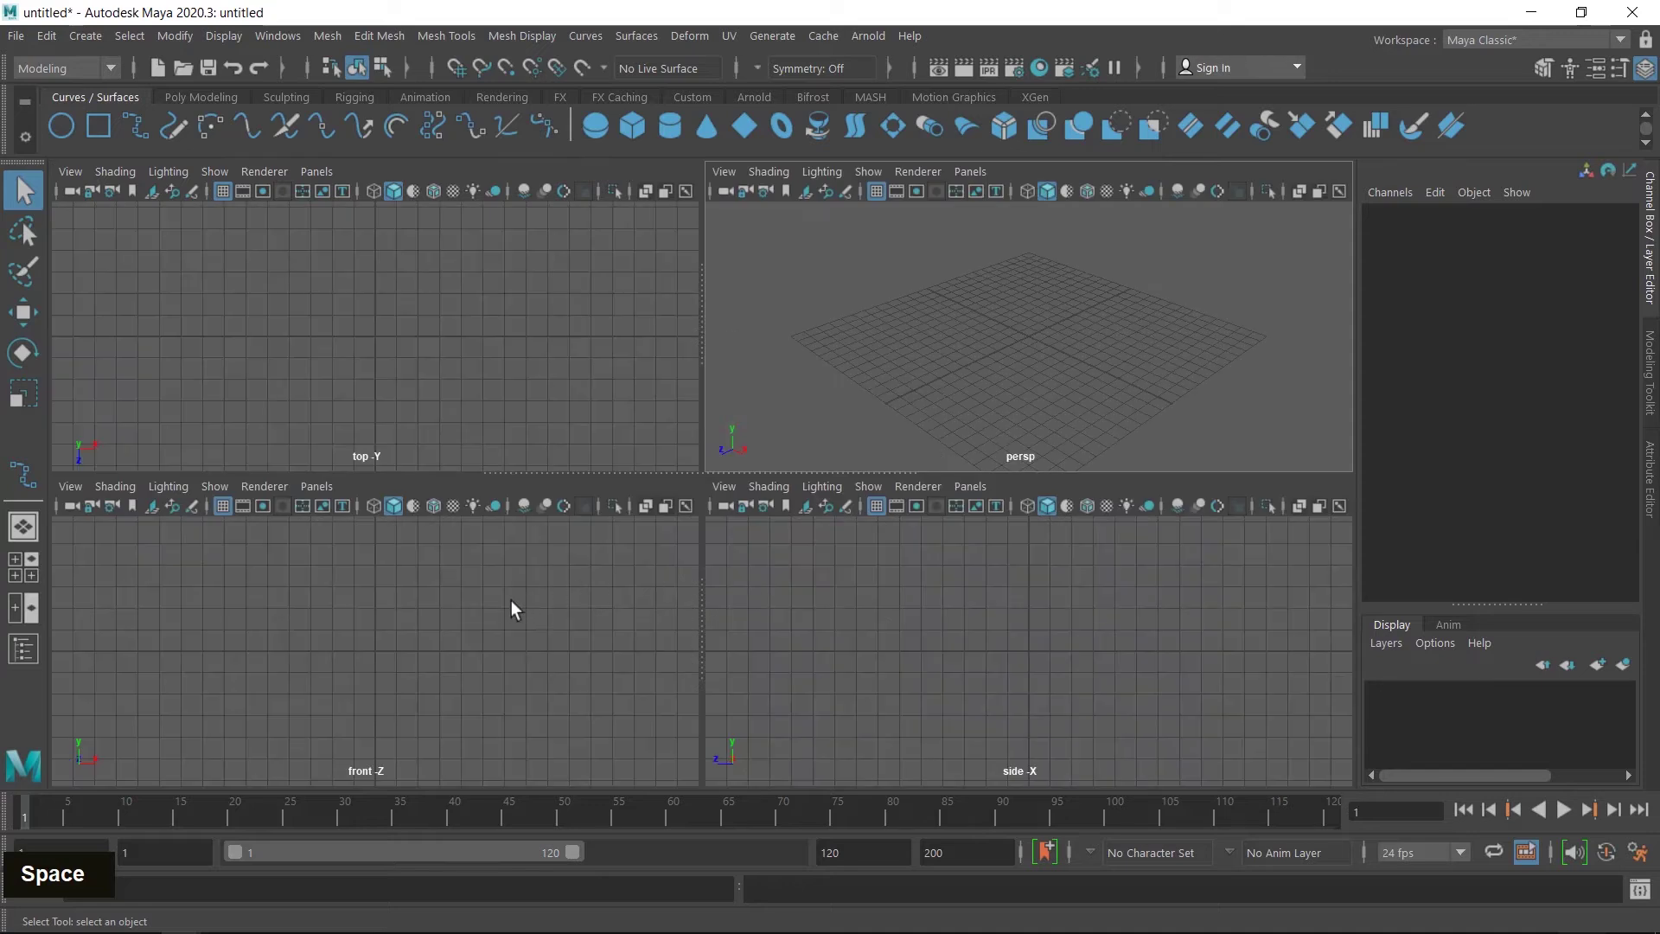
pyautogui.press('space')
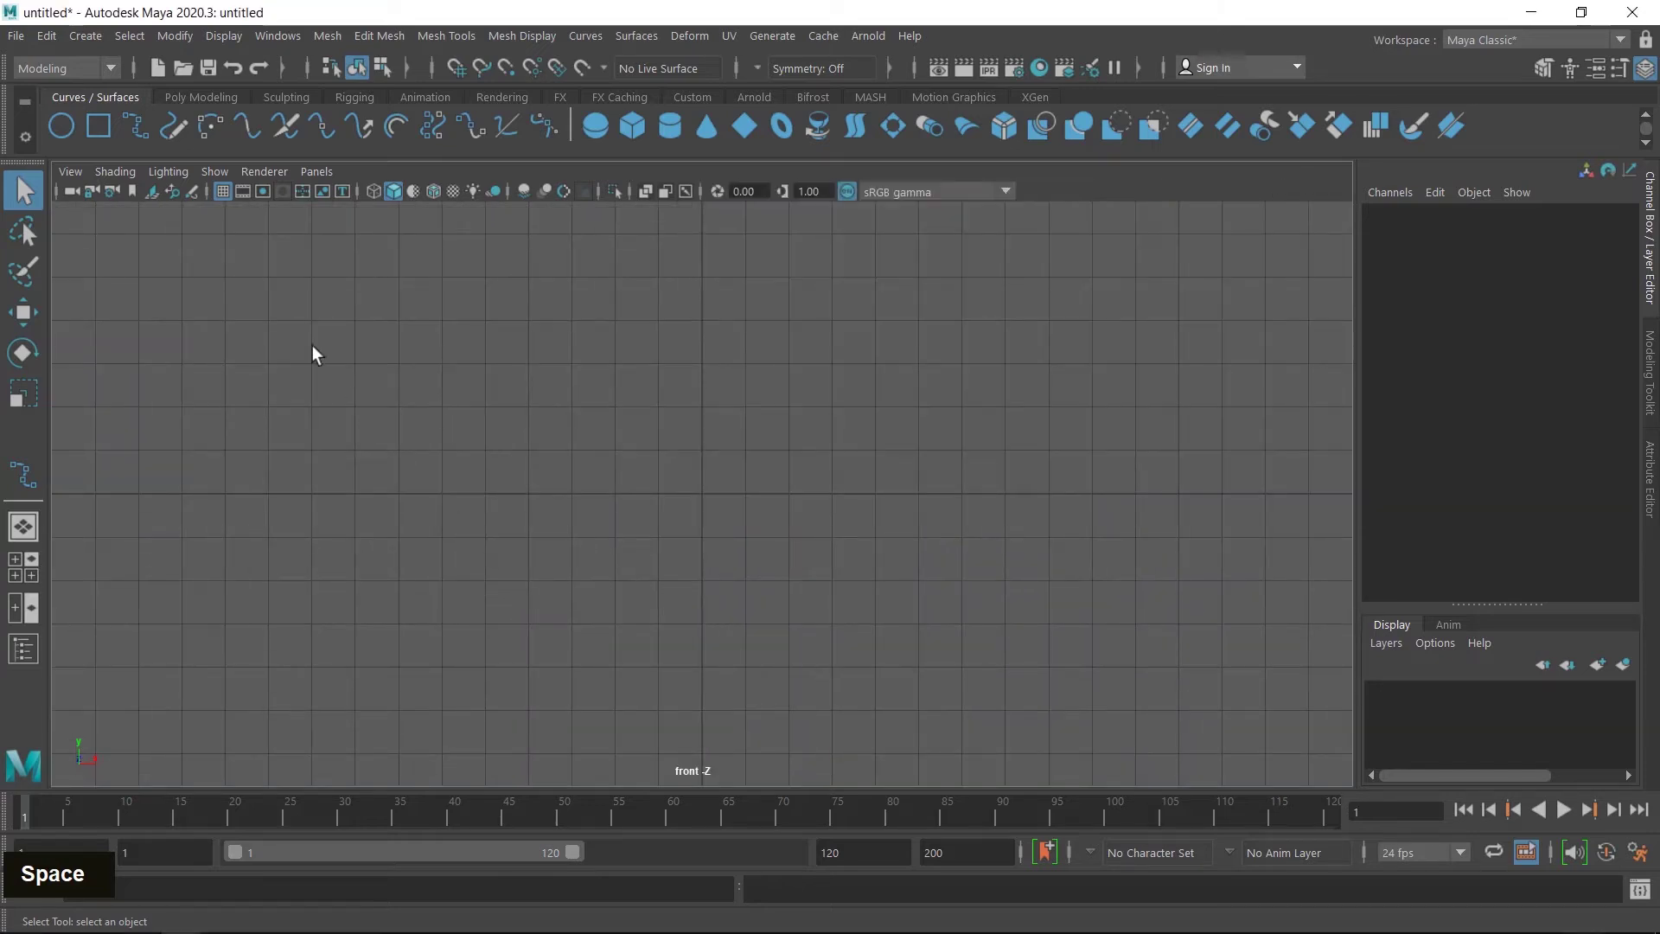
pyautogui.click(137, 134)
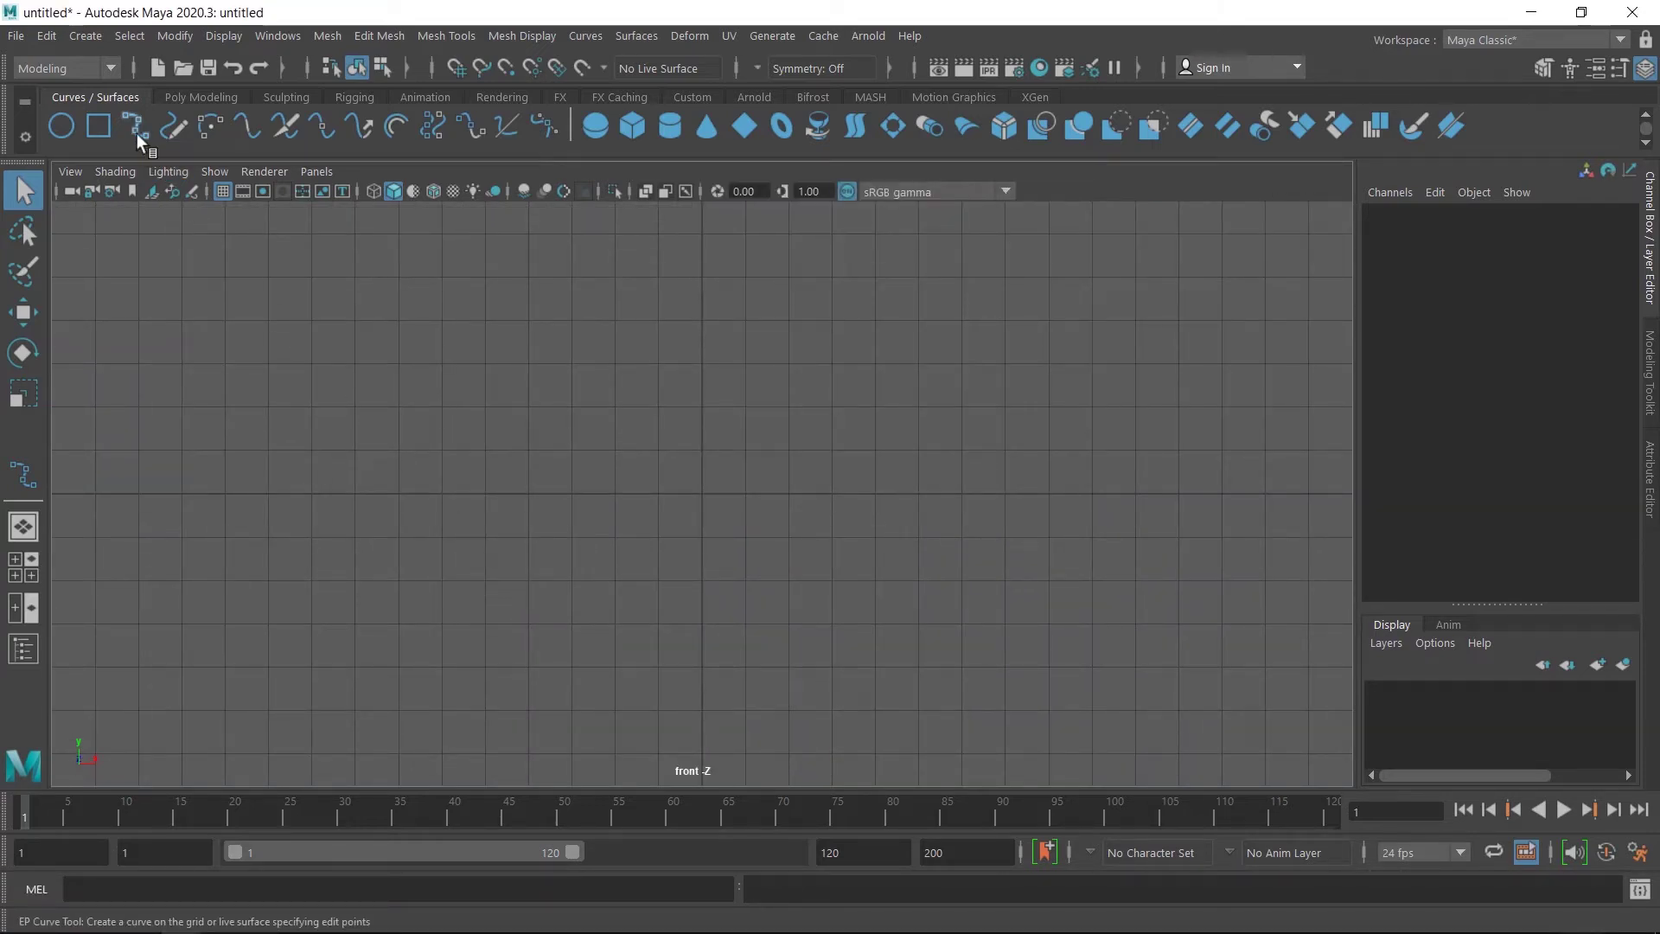
pyautogui.click(527, 322)
pyautogui.click(569, 313)
pyautogui.click(564, 281)
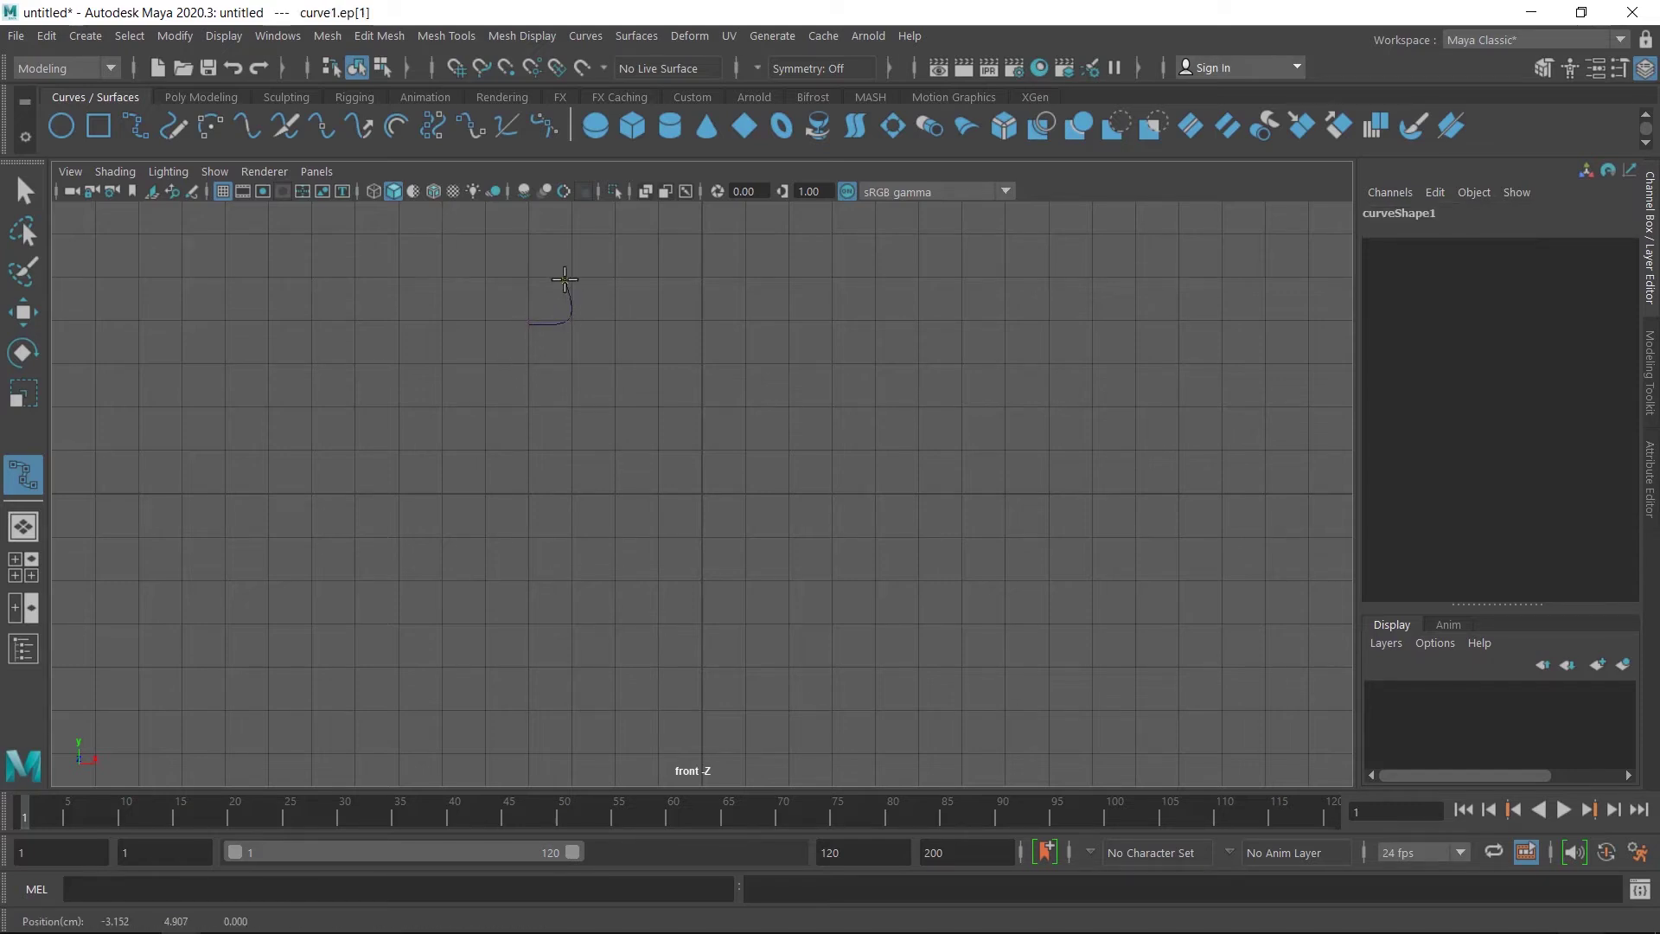
pyautogui.click(494, 273)
pyautogui.click(458, 380)
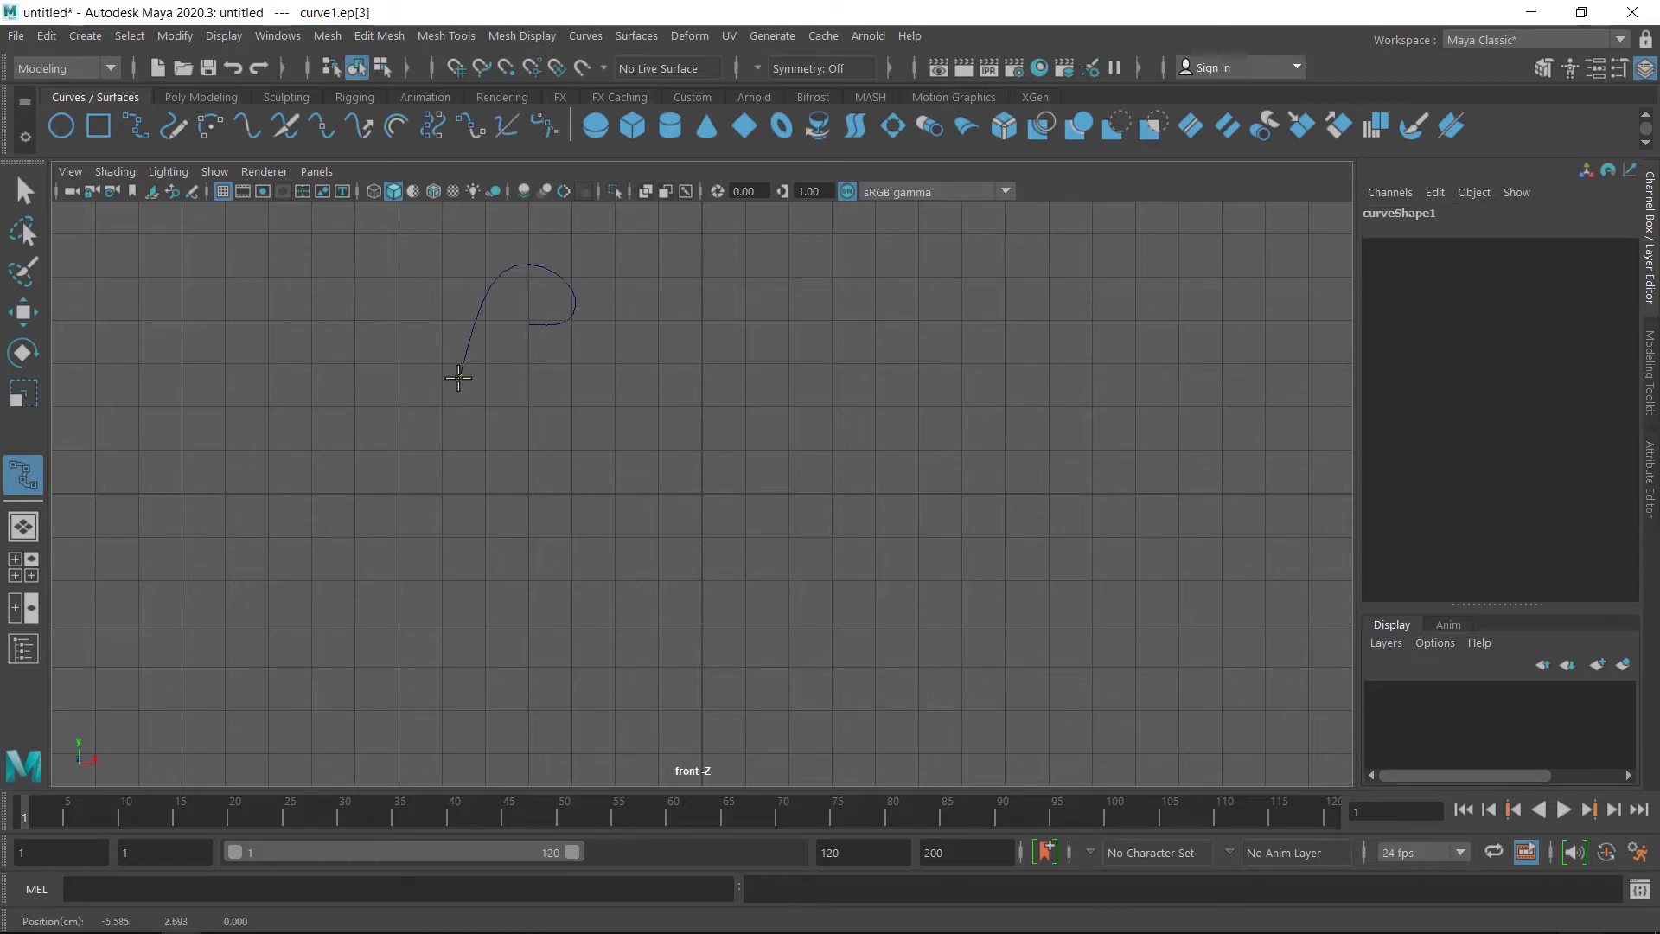
pyautogui.click(505, 467)
pyautogui.click(603, 505)
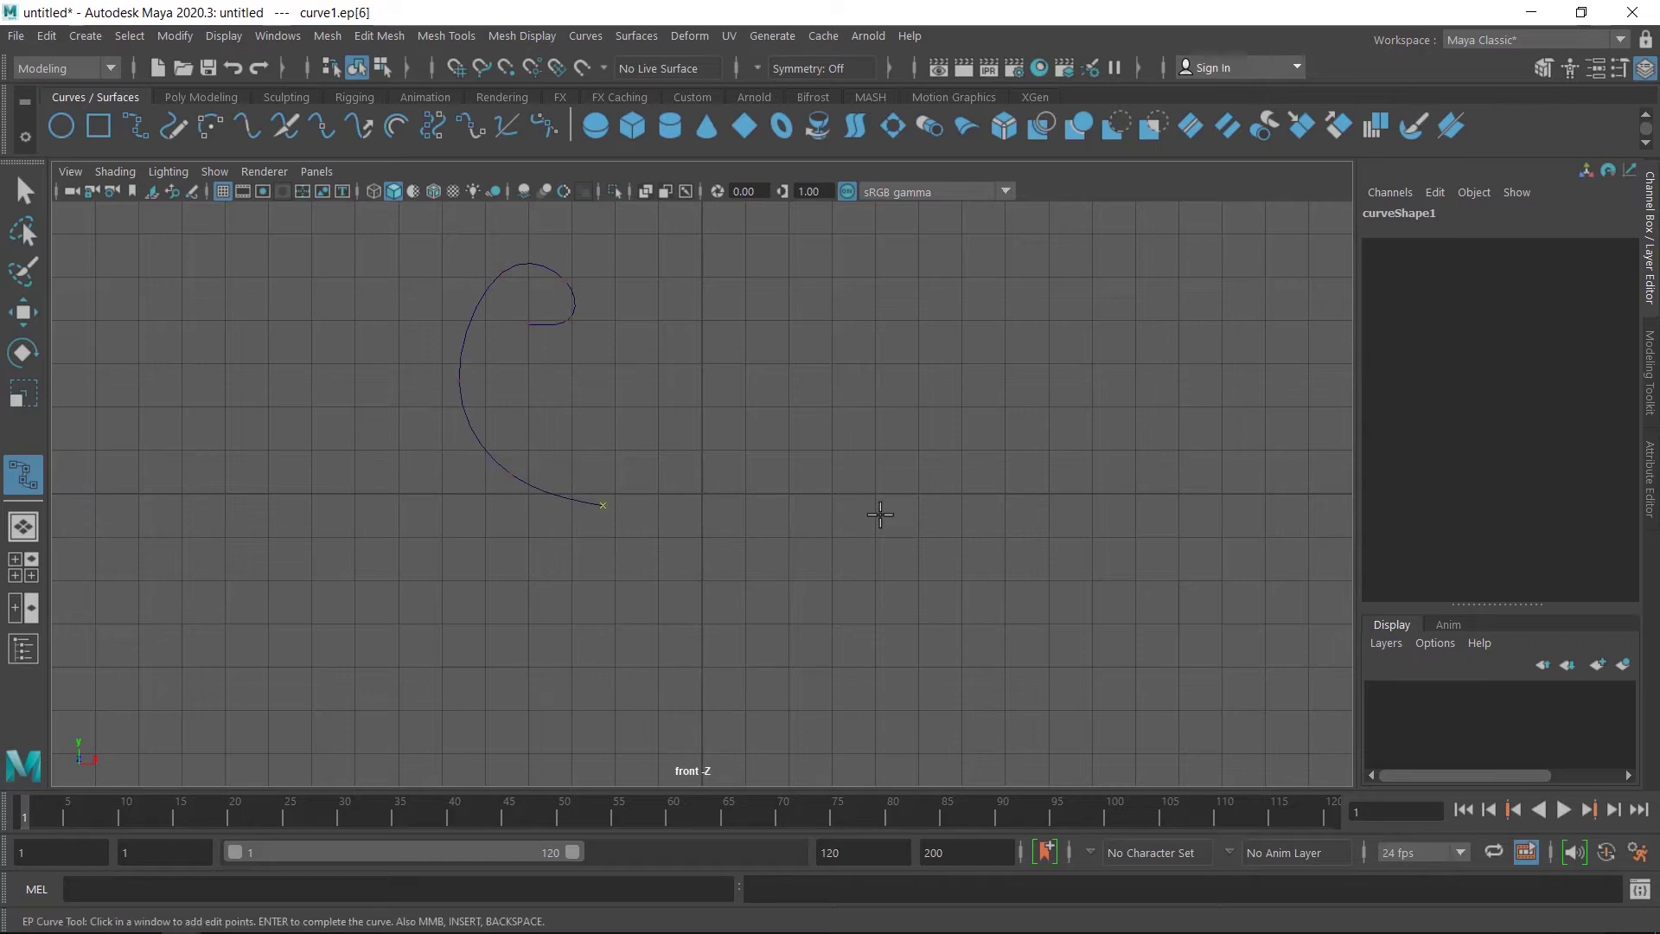
# - Continue the curve along the base and up the right side, finishing it with an inward spiral
pyautogui.click(901, 497)
pyautogui.click(982, 412)
pyautogui.click(984, 299)
pyautogui.click(938, 268)
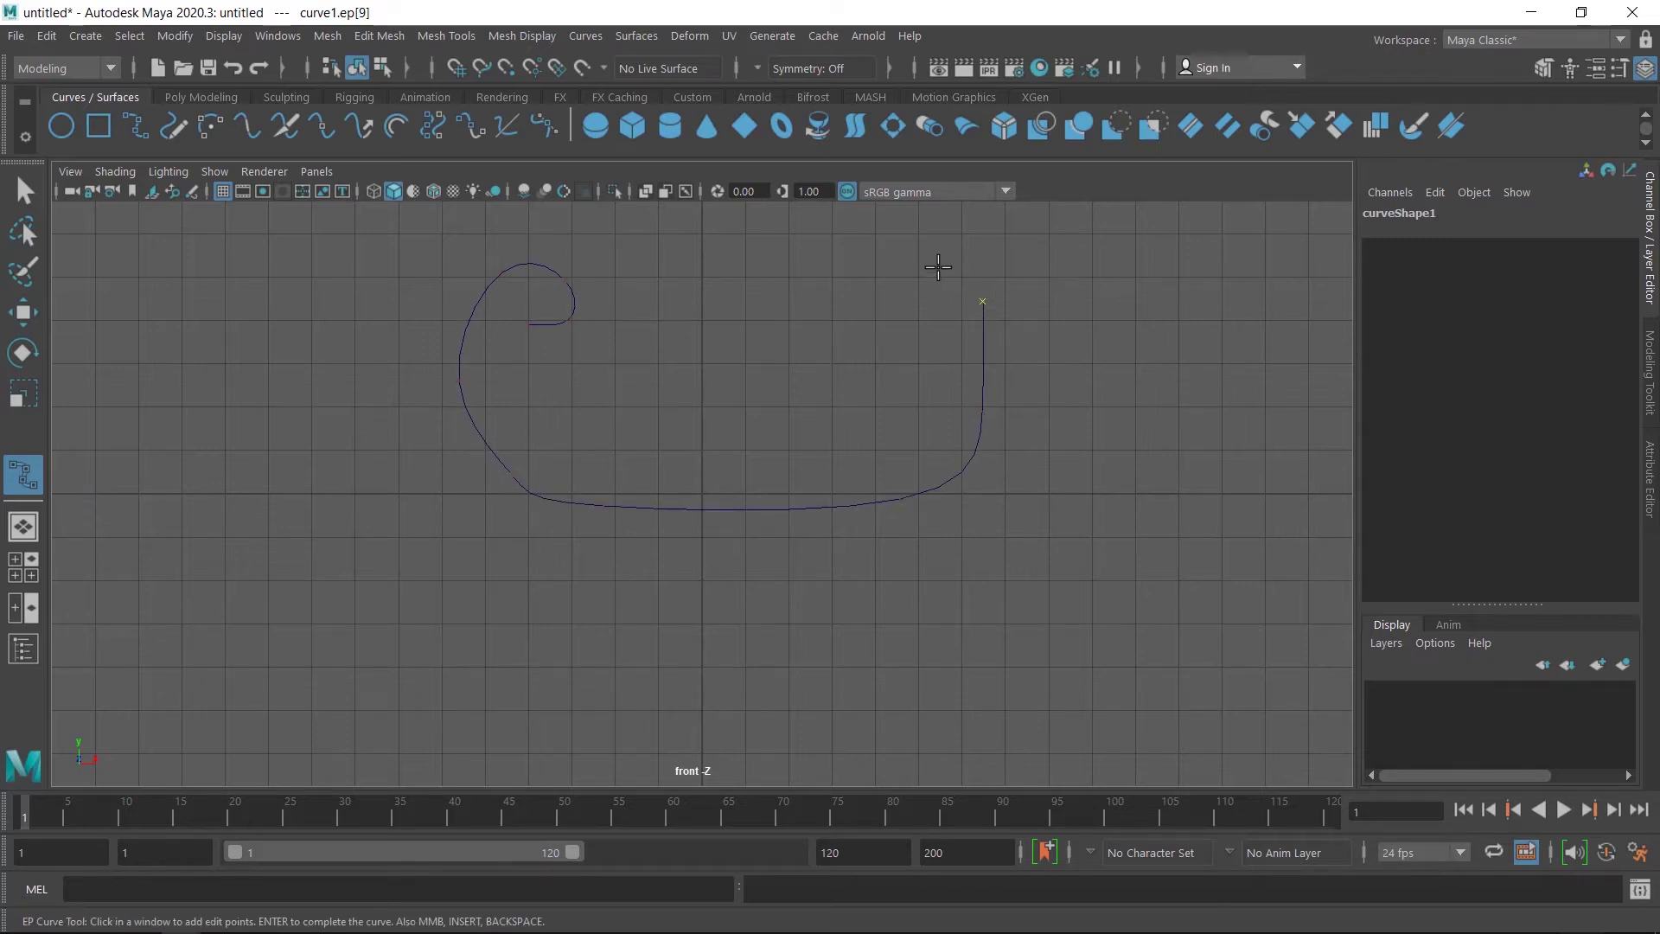
pyautogui.click(879, 297)
pyautogui.click(900, 358)
pyautogui.click(947, 347)
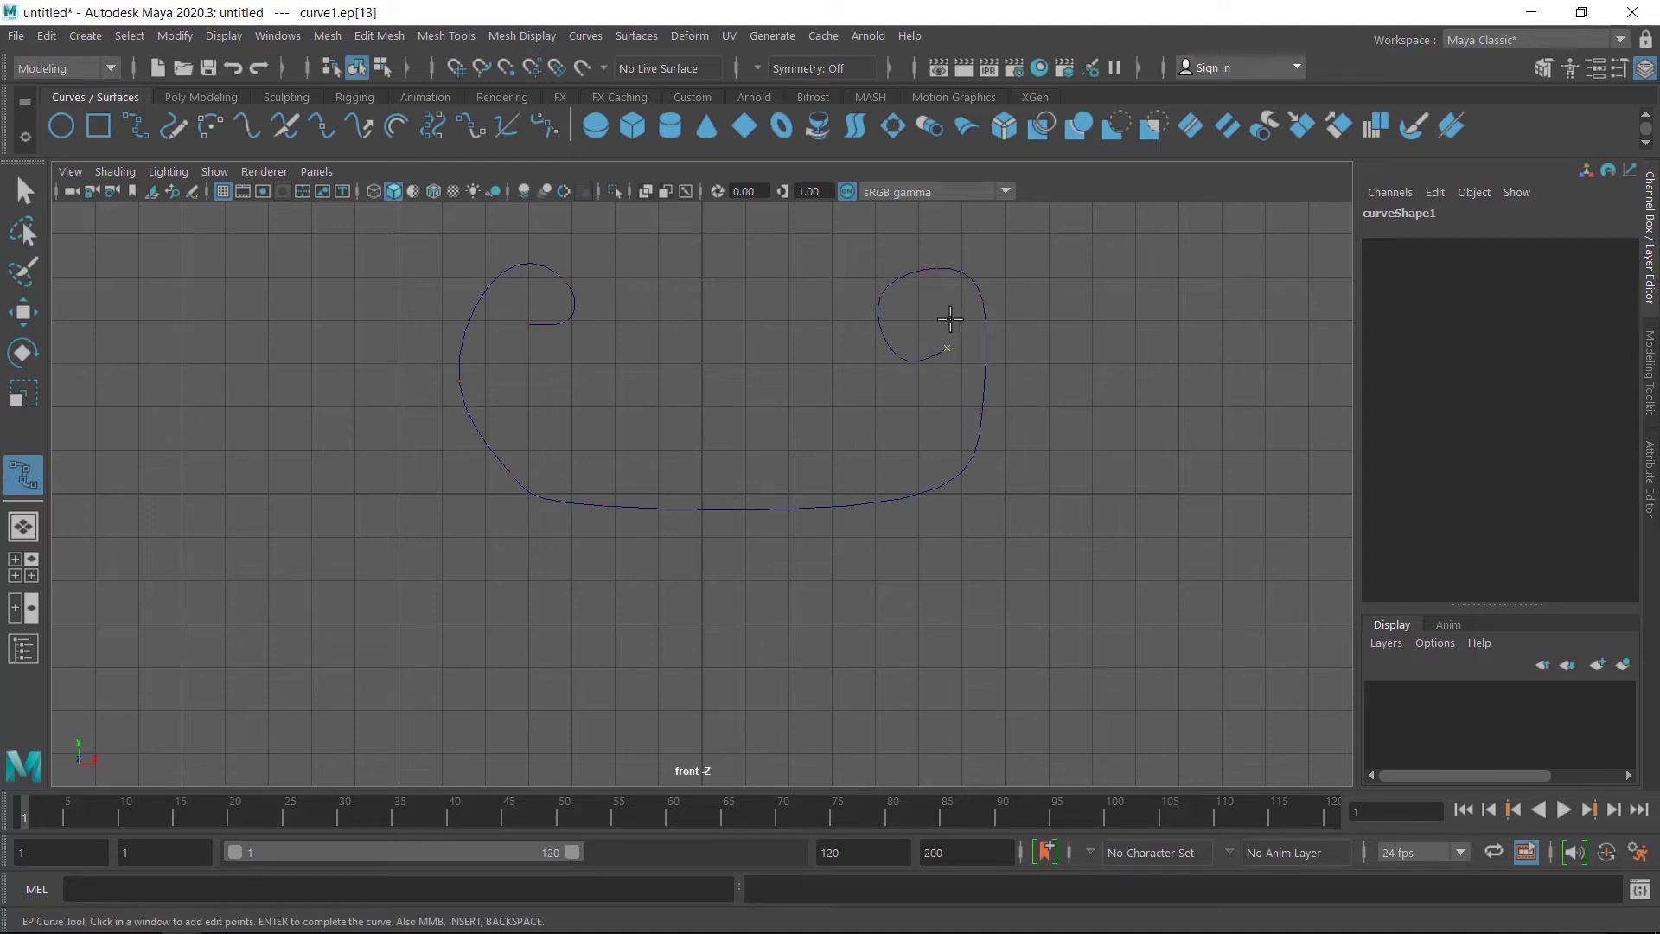
pyautogui.click(949, 308)
pyautogui.press('Return')
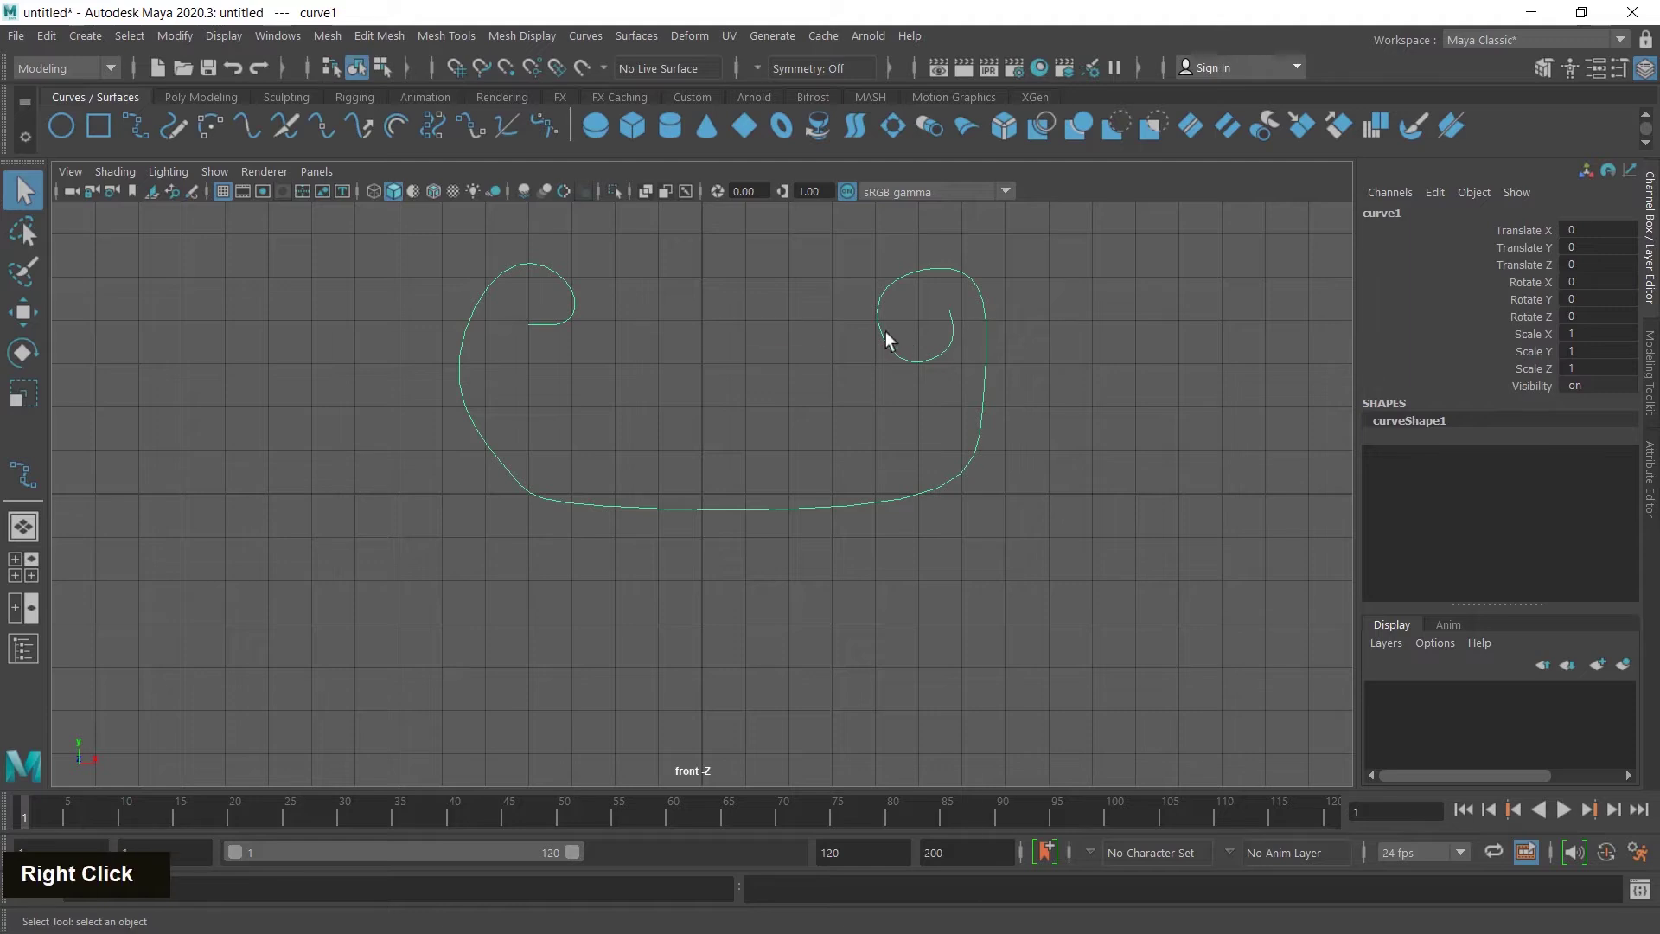
# - Show the curve's control vertices and move the inner ones of the right-hand spiral to tighten the curl
pyautogui.moveTo(885, 330); pyautogui.dragTo(779, 336, button='right')
pyautogui.keyDown('alt'); pyautogui.scroll(2, 1045, 330); pyautogui.keyUp('alt')
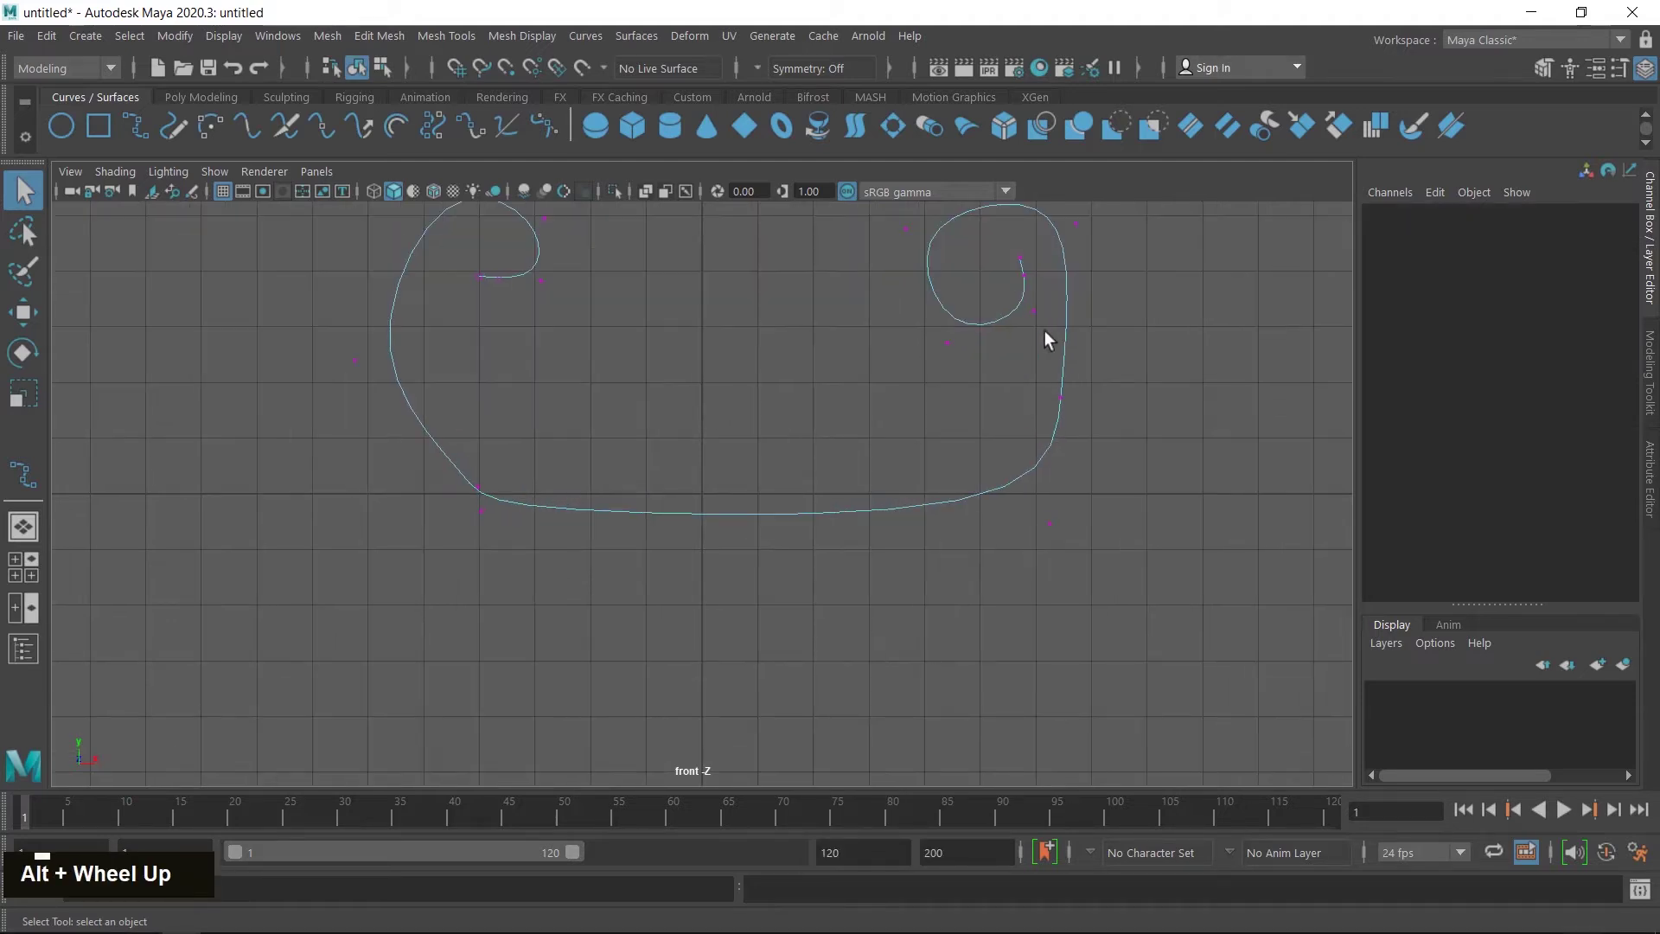
pyautogui.keyDown('alt'); pyautogui.moveTo(1056, 334); pyautogui.dragTo(1060, 507, button='middle'); pyautogui.keyUp('alt')
pyautogui.moveTo(990, 519); pyautogui.dragTo(1046, 543)
pyautogui.keyDown('shift'); pyautogui.moveTo(992, 416); pyautogui.dragTo(1031, 442); pyautogui.keyUp('shift')
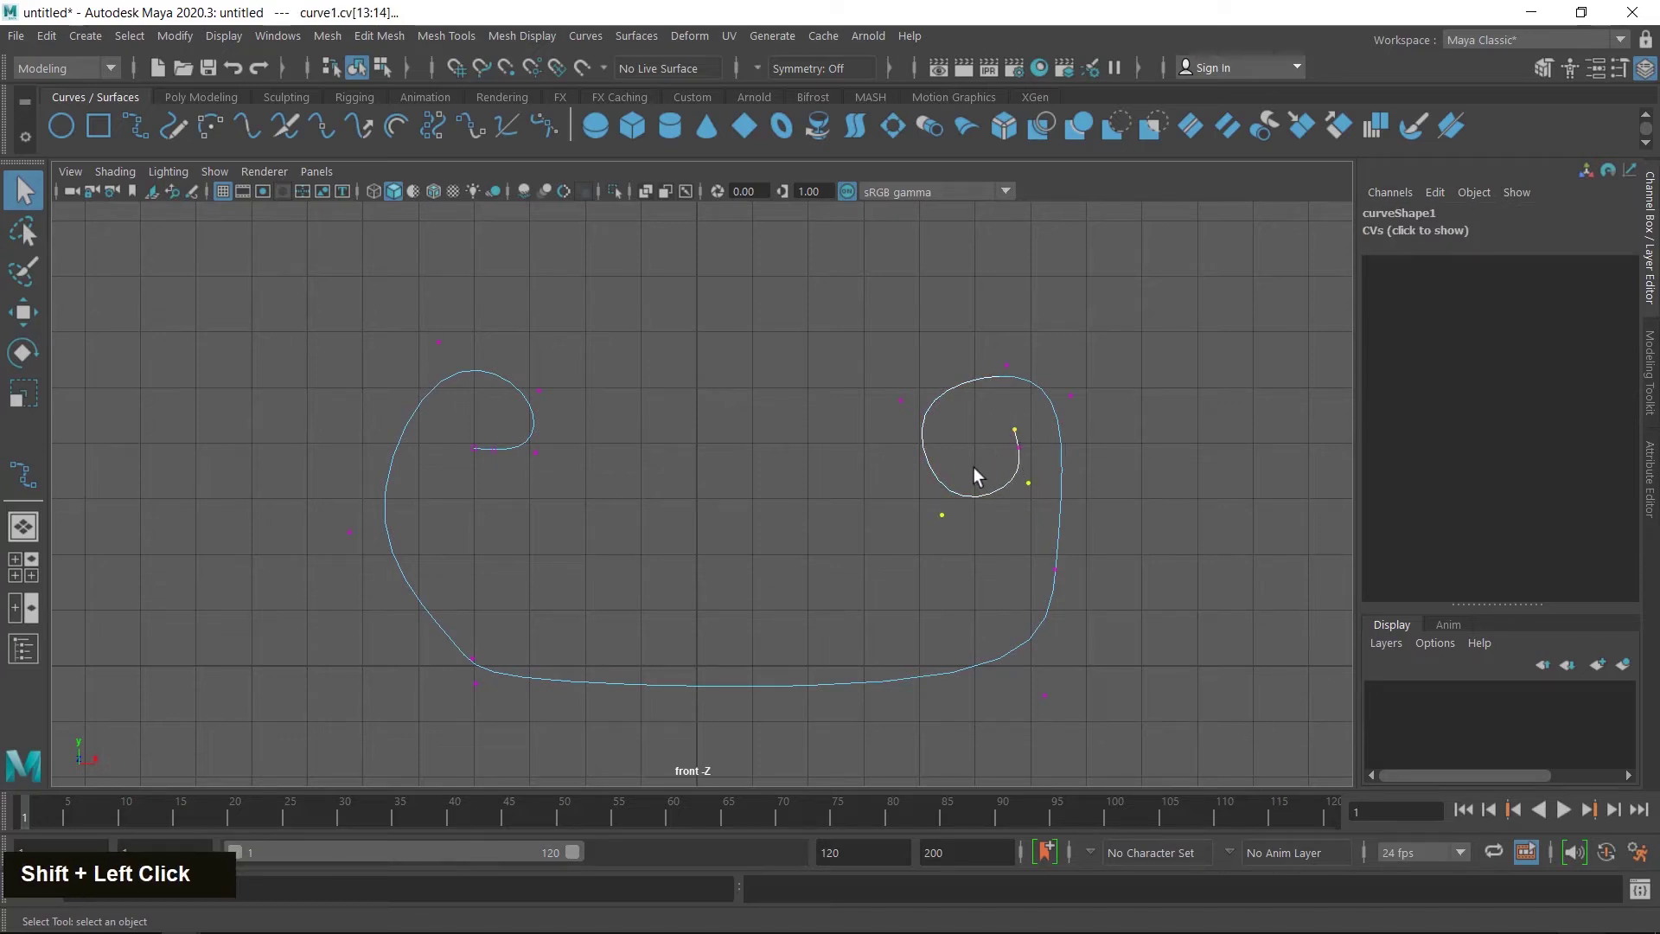
pyautogui.press('w')
pyautogui.moveTo(988, 407); pyautogui.dragTo(1028, 462)
# - Select all control vertices around the right-hand spiral and shift them slightly to the right along X
pyautogui.click(1035, 419)
pyautogui.moveTo(849, 344); pyautogui.dragTo(1024, 504)
pyautogui.moveTo(1024, 430); pyautogui.dragTo(1043, 430)
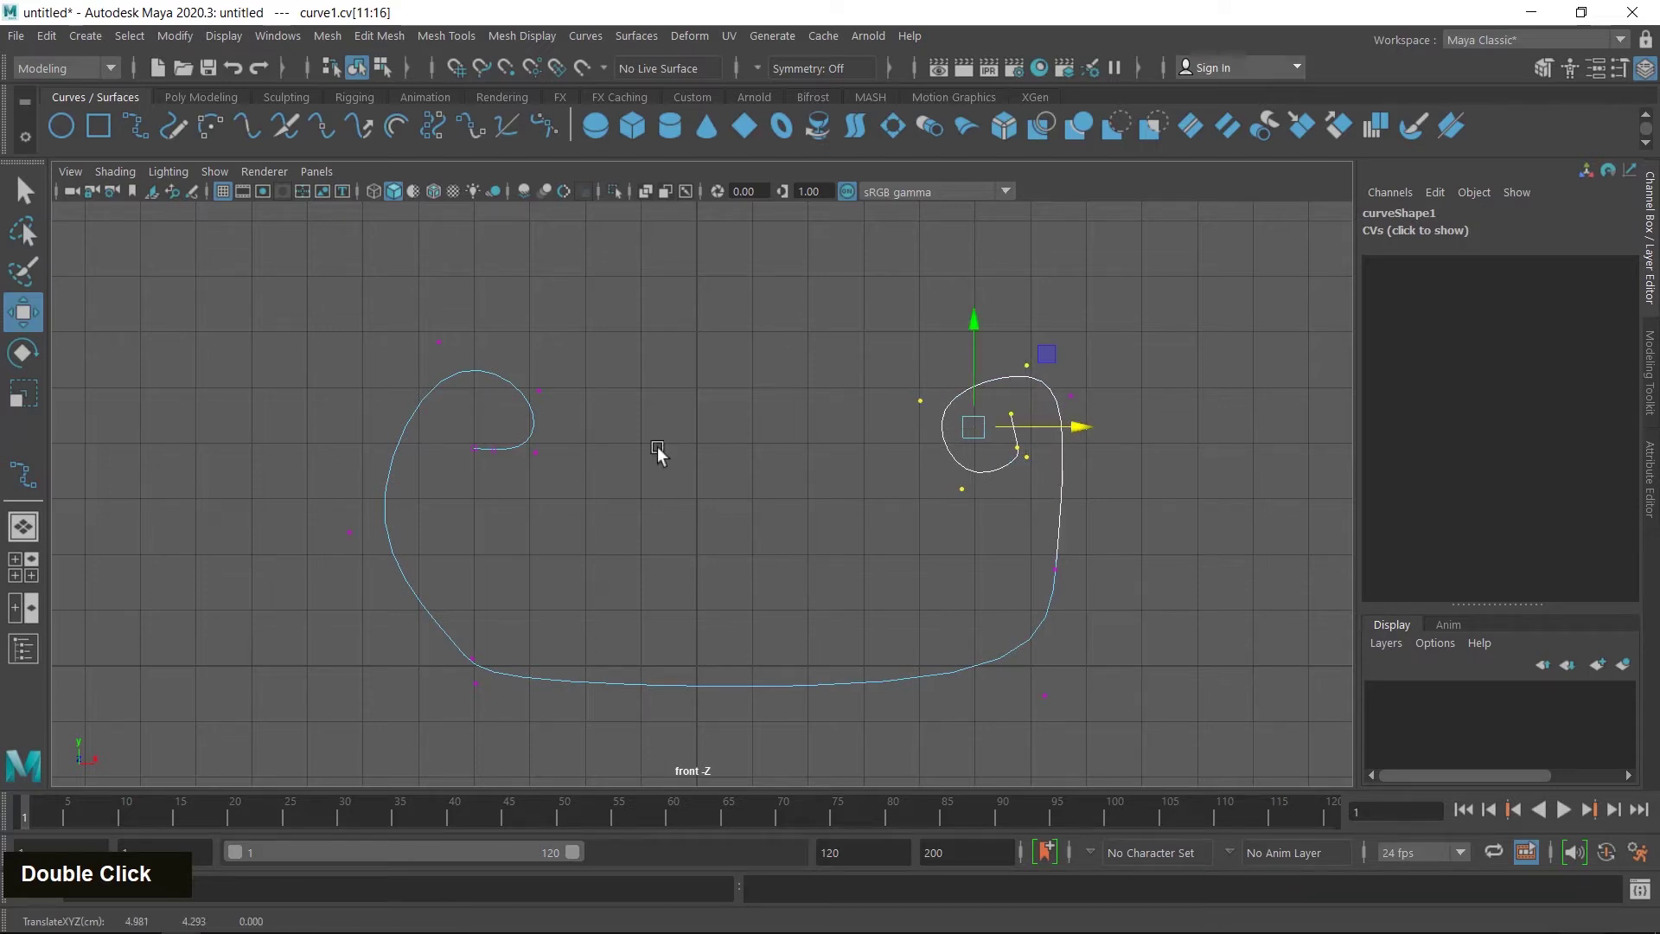
# - Shift the left hook's control vertices outward along X, then move the left side vertex inward and the right side vertex slightly outward
pyautogui.moveTo(475, 341); pyautogui.dragTo(608, 494)
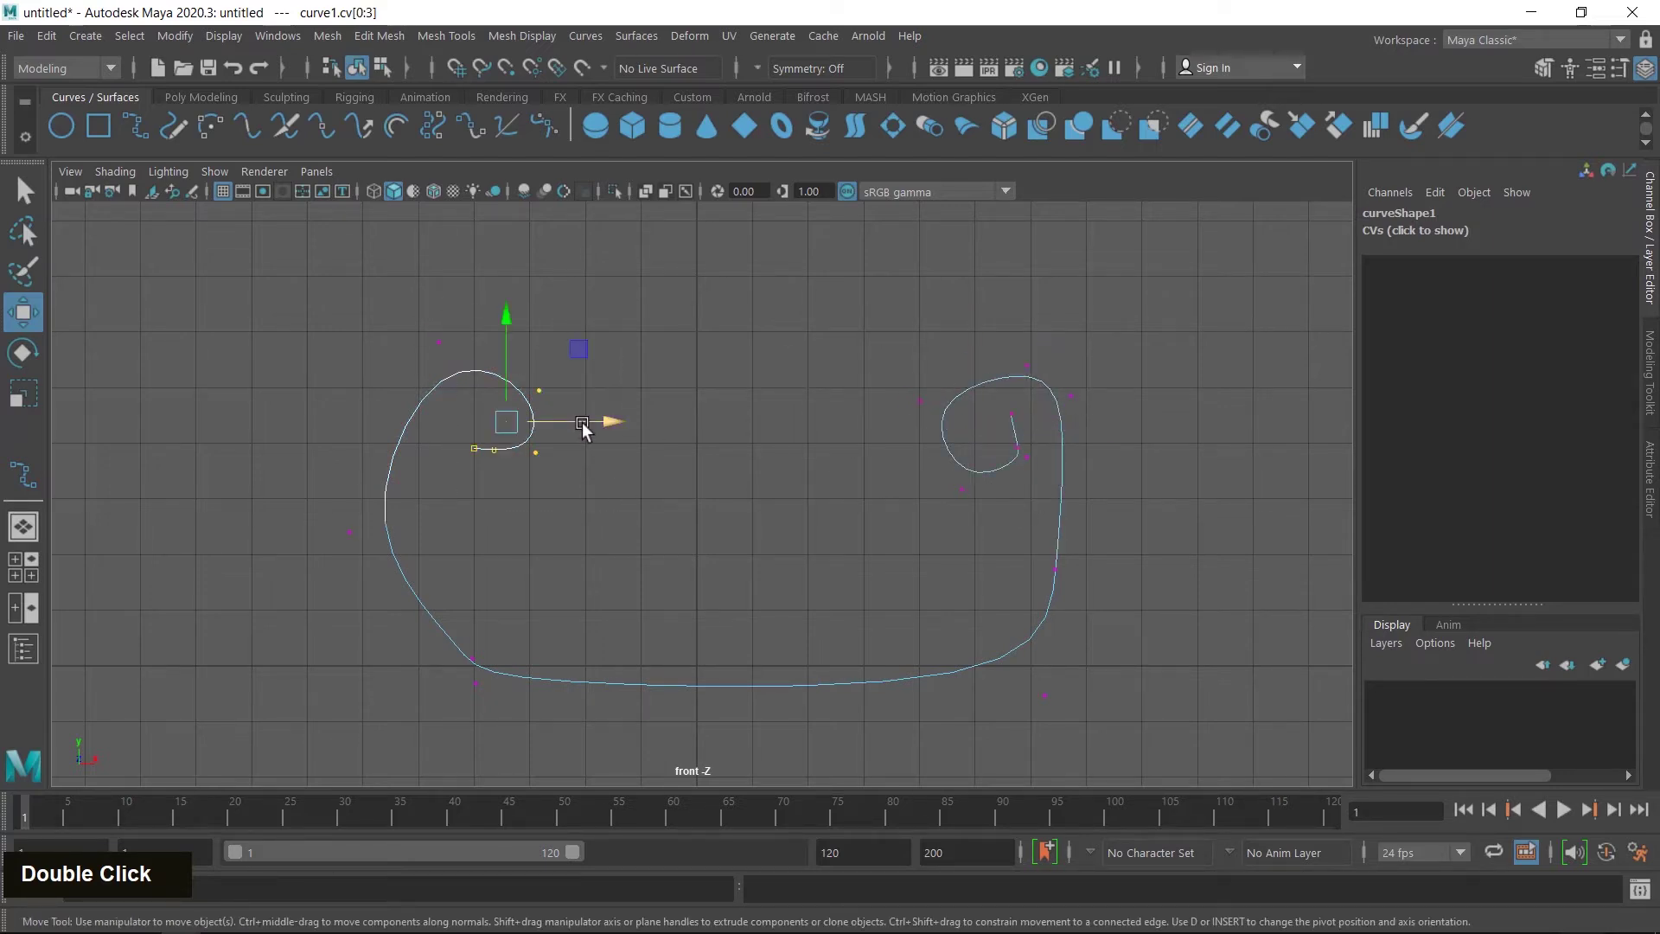
pyautogui.moveTo(582, 422); pyautogui.dragTo(559, 423)
pyautogui.moveTo(313, 465); pyautogui.dragTo(478, 548)
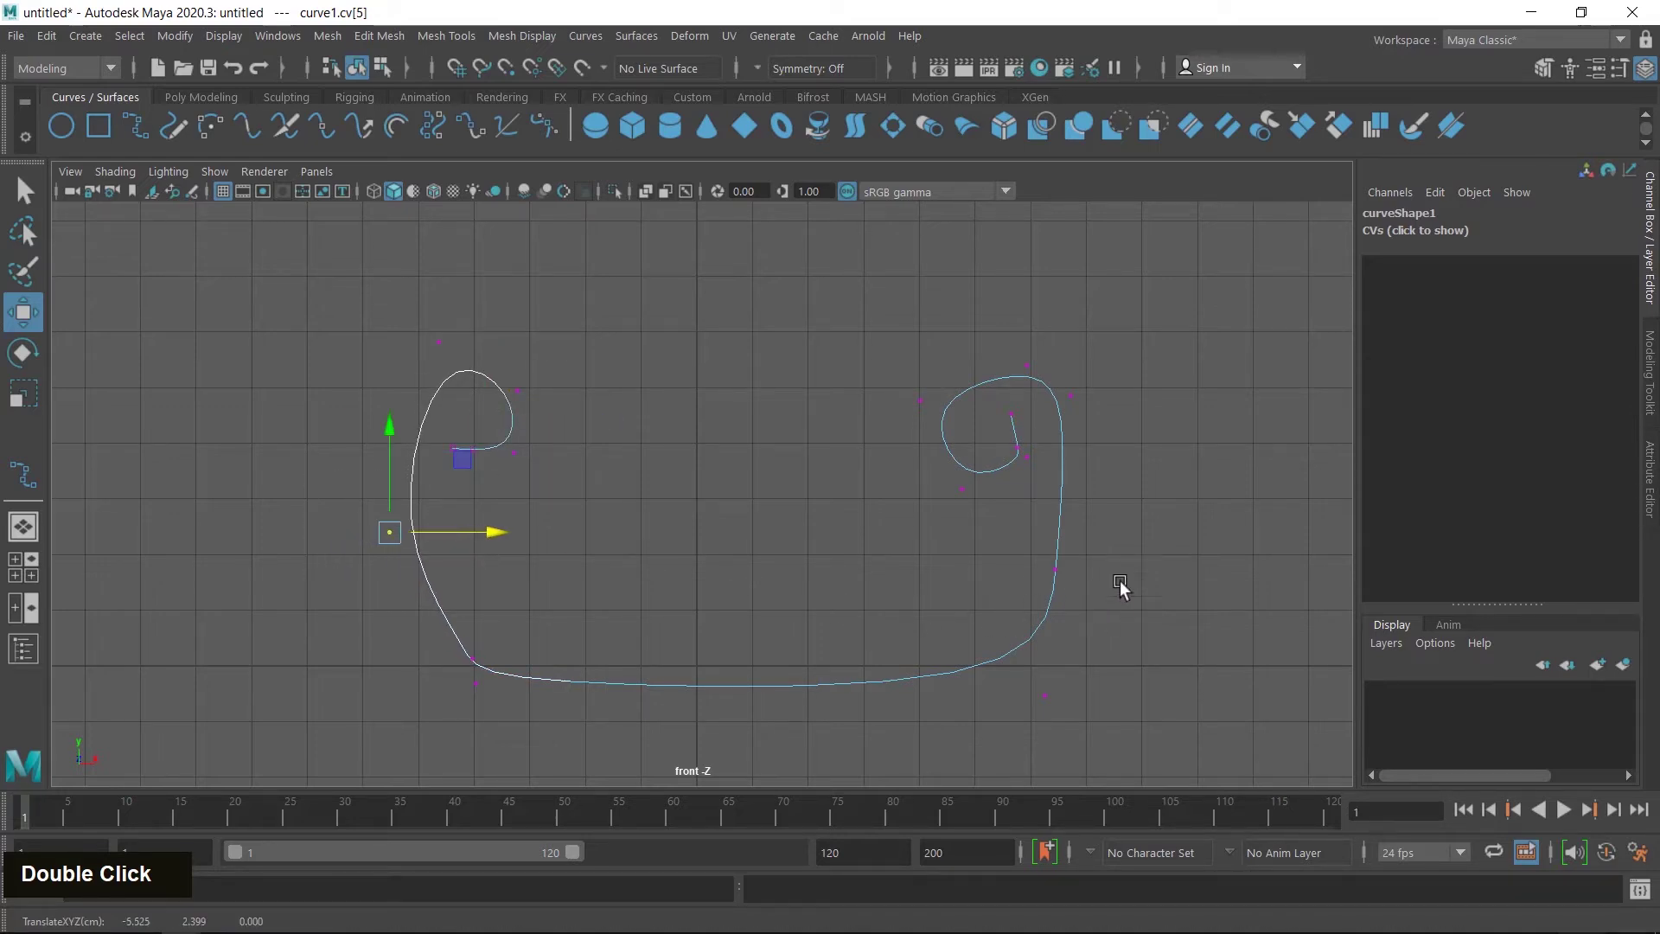
pyautogui.moveTo(1110, 560); pyautogui.dragTo(1014, 600)
pyautogui.moveTo(1116, 568); pyautogui.dragTo(1144, 575)
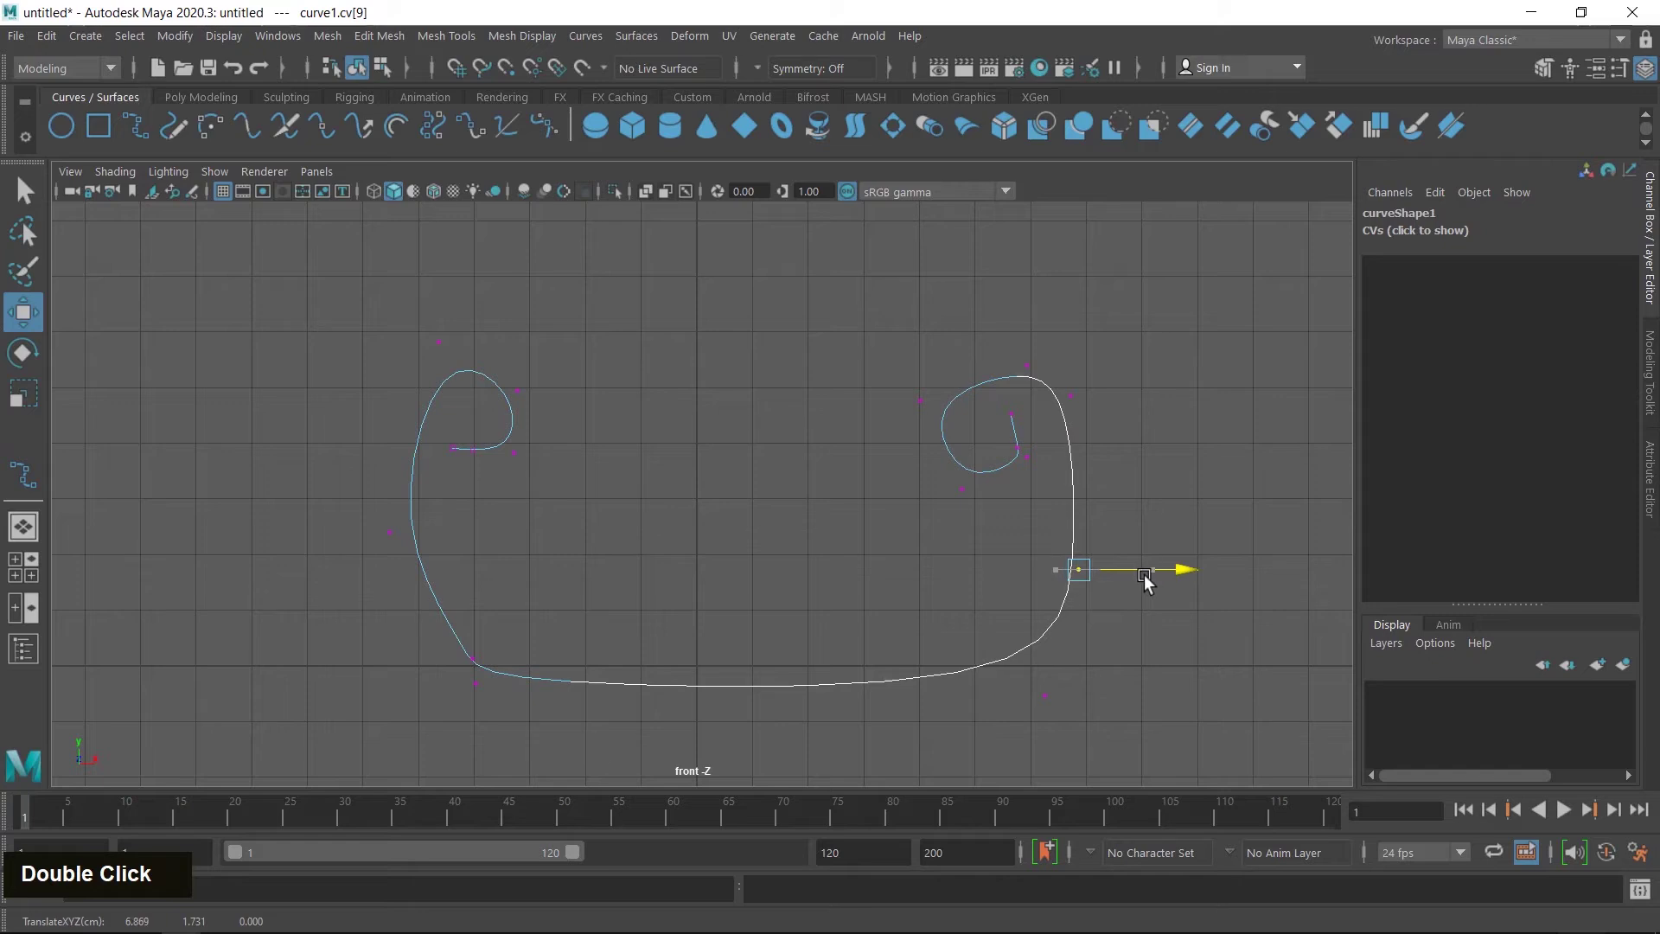
# - Raise the control vertices at the curve's lower-left and lower-right corners slightly along Y
pyautogui.moveTo(419, 641); pyautogui.dragTo(585, 725)
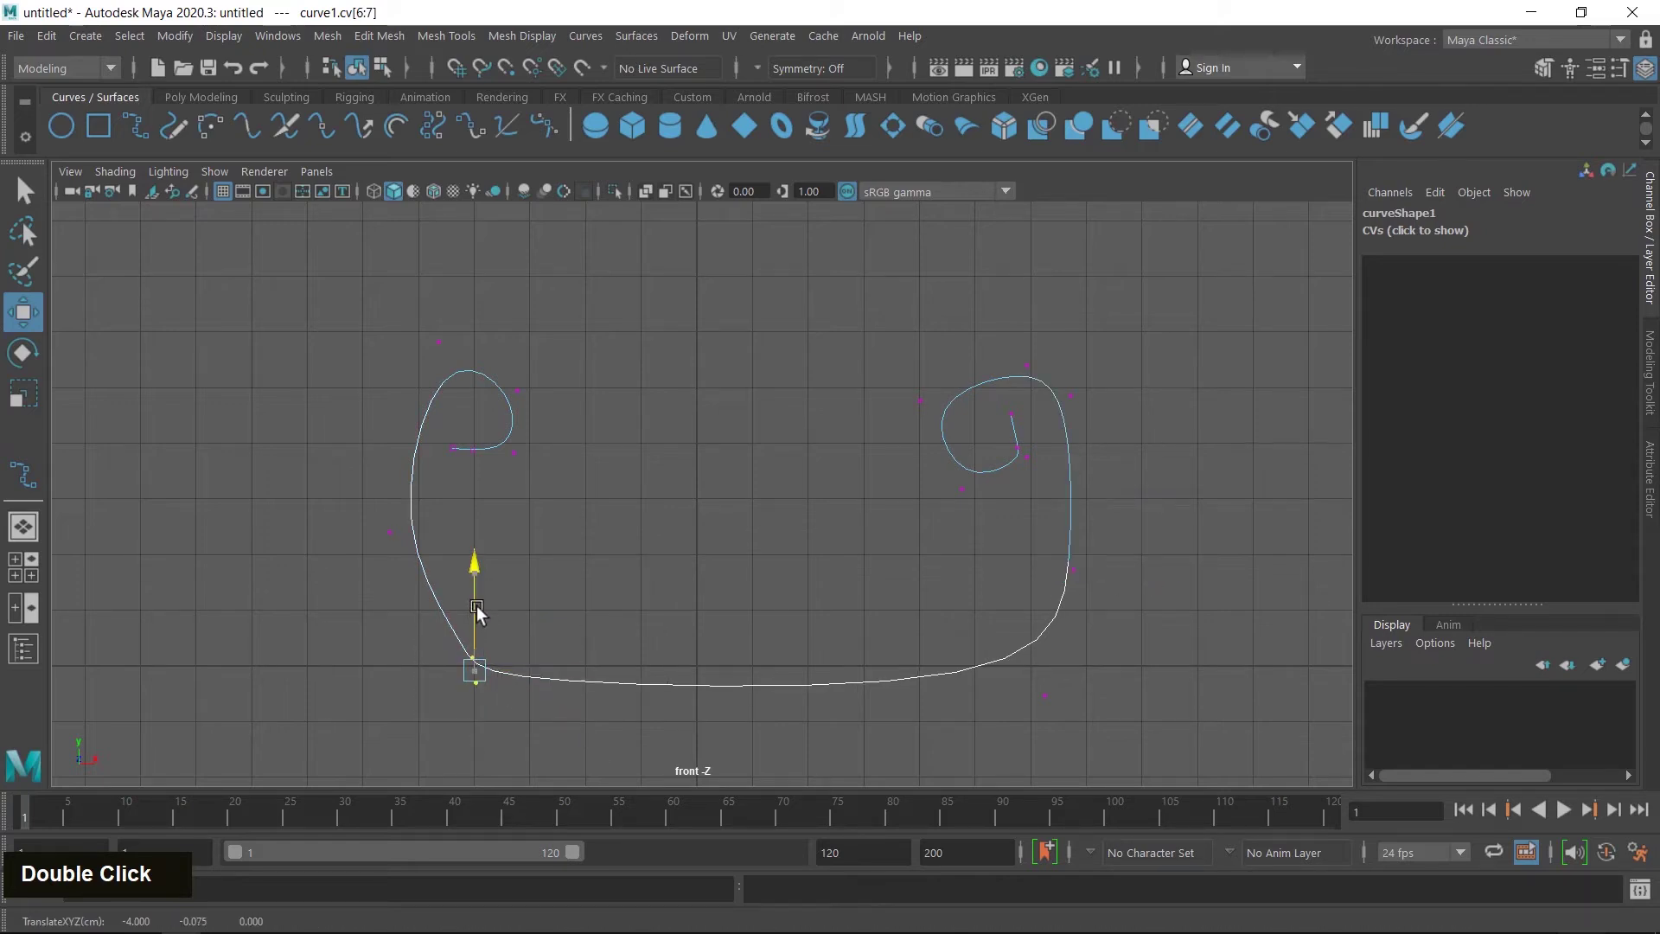
pyautogui.moveTo(477, 613); pyautogui.dragTo(478, 586)
pyautogui.moveTo(965, 669); pyautogui.dragTo(1072, 734)
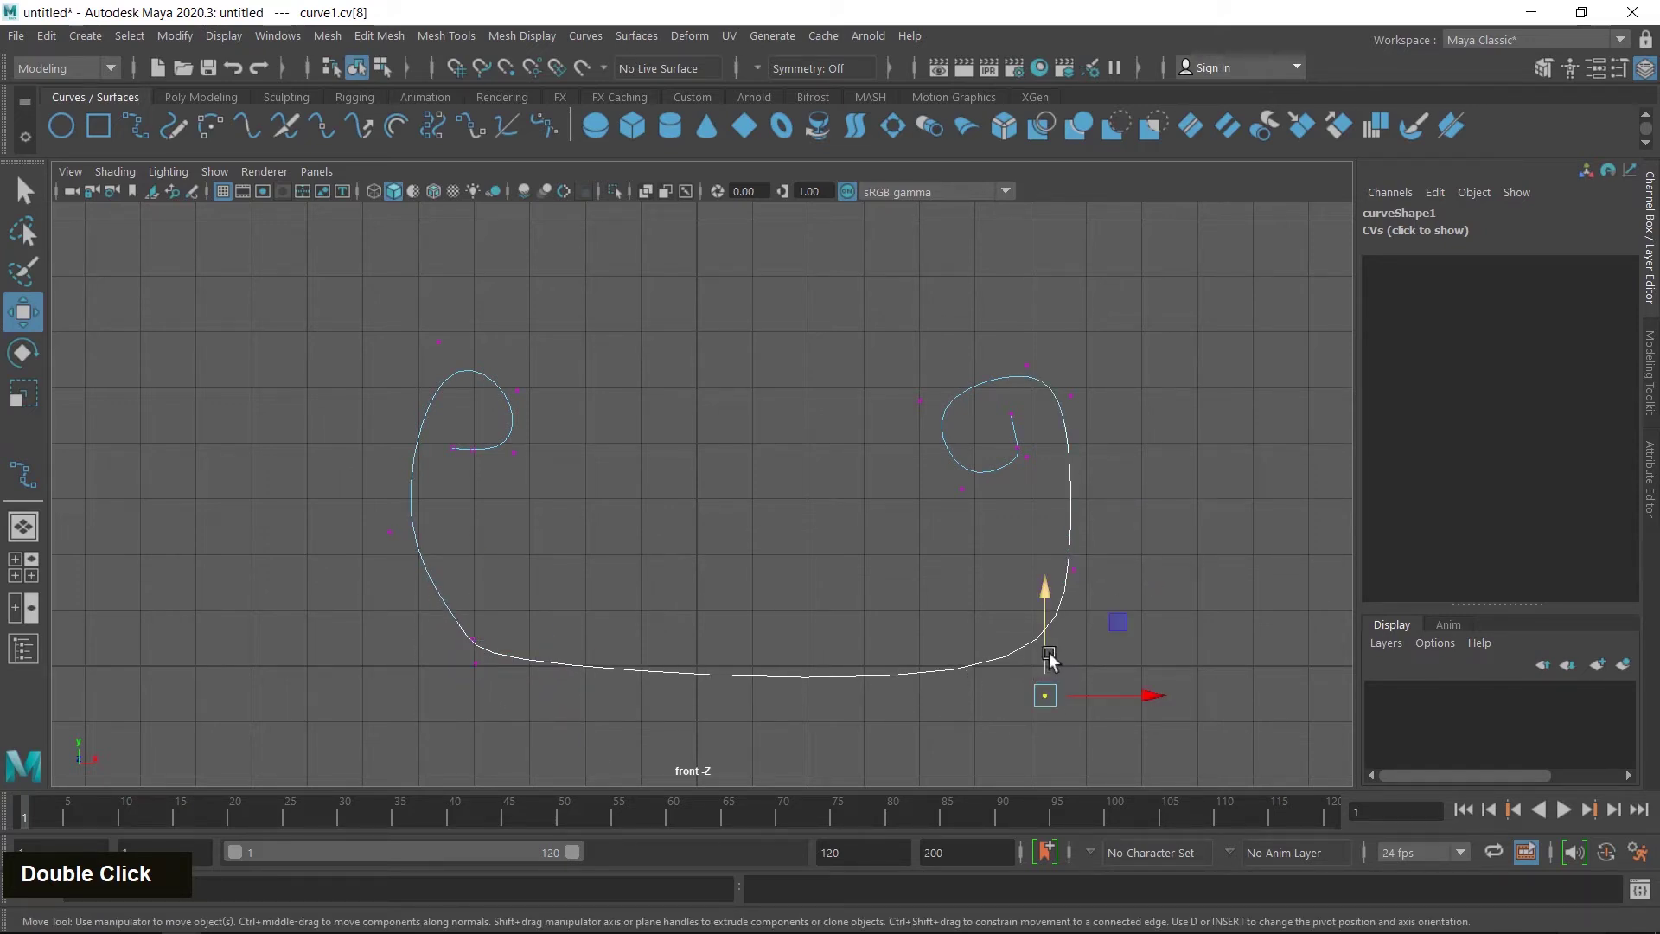
pyautogui.moveTo(1047, 645); pyautogui.dragTo(1046, 632)
# - Refine the right spiral by adjusting its control vertices in height, lowering its outer one, and shifting the whole curl slightly outward
pyautogui.moveTo(887, 333); pyautogui.dragTo(1042, 486)
pyautogui.moveTo(973, 348); pyautogui.dragTo(972, 340)
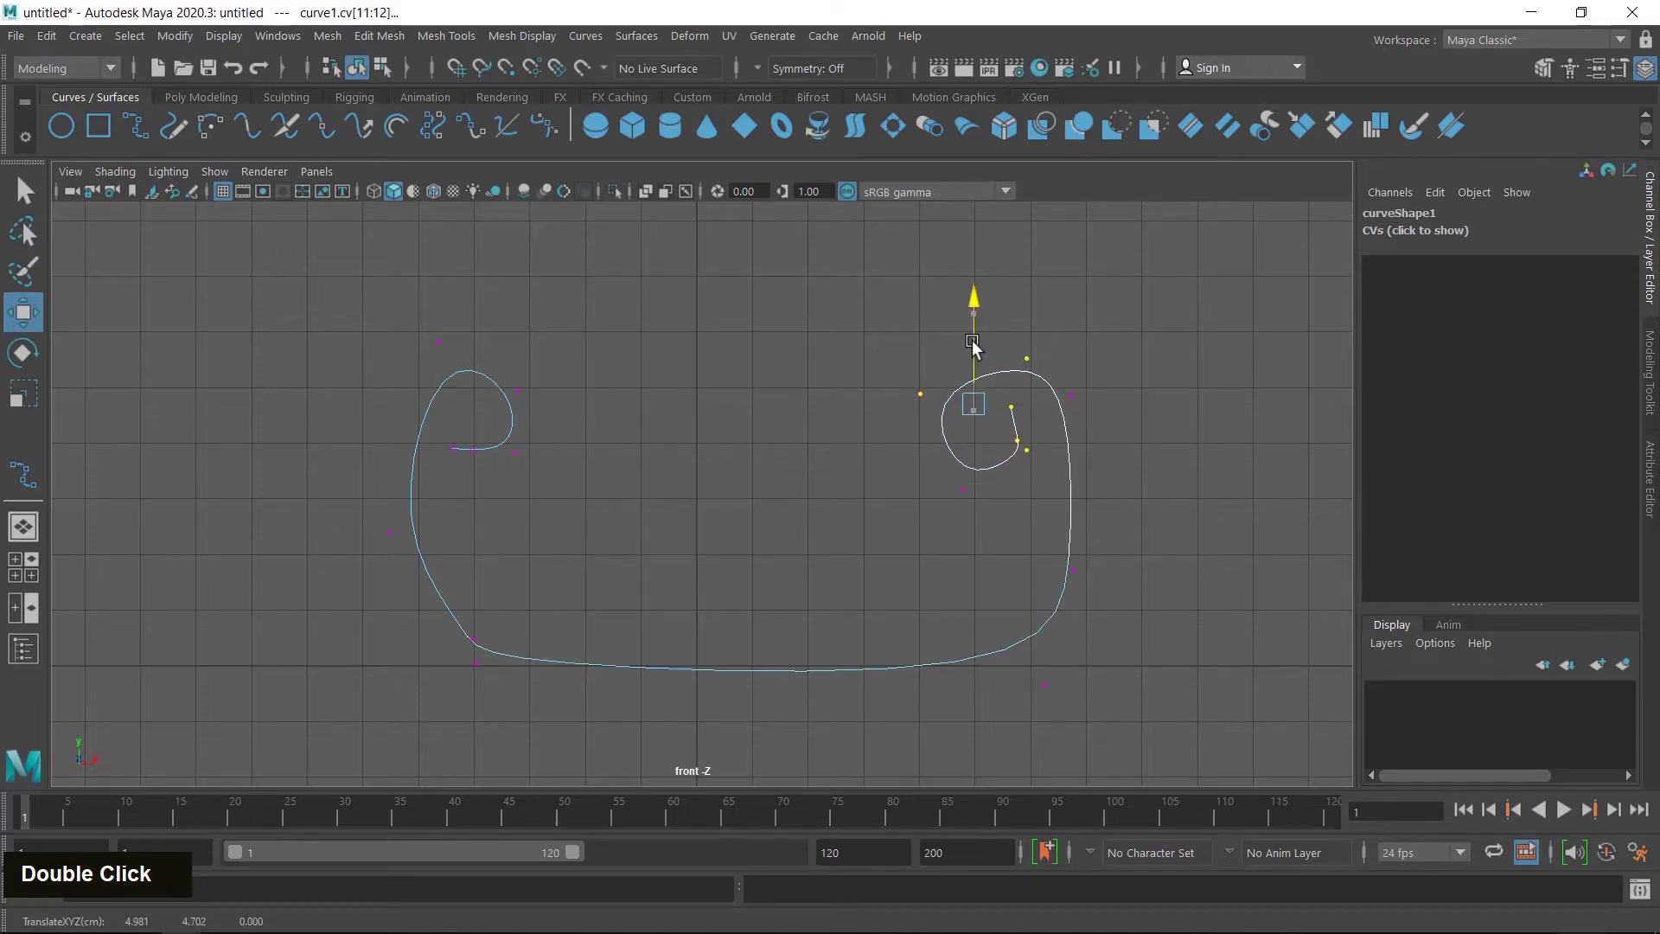
pyautogui.moveTo(934, 435); pyautogui.dragTo(1019, 511)
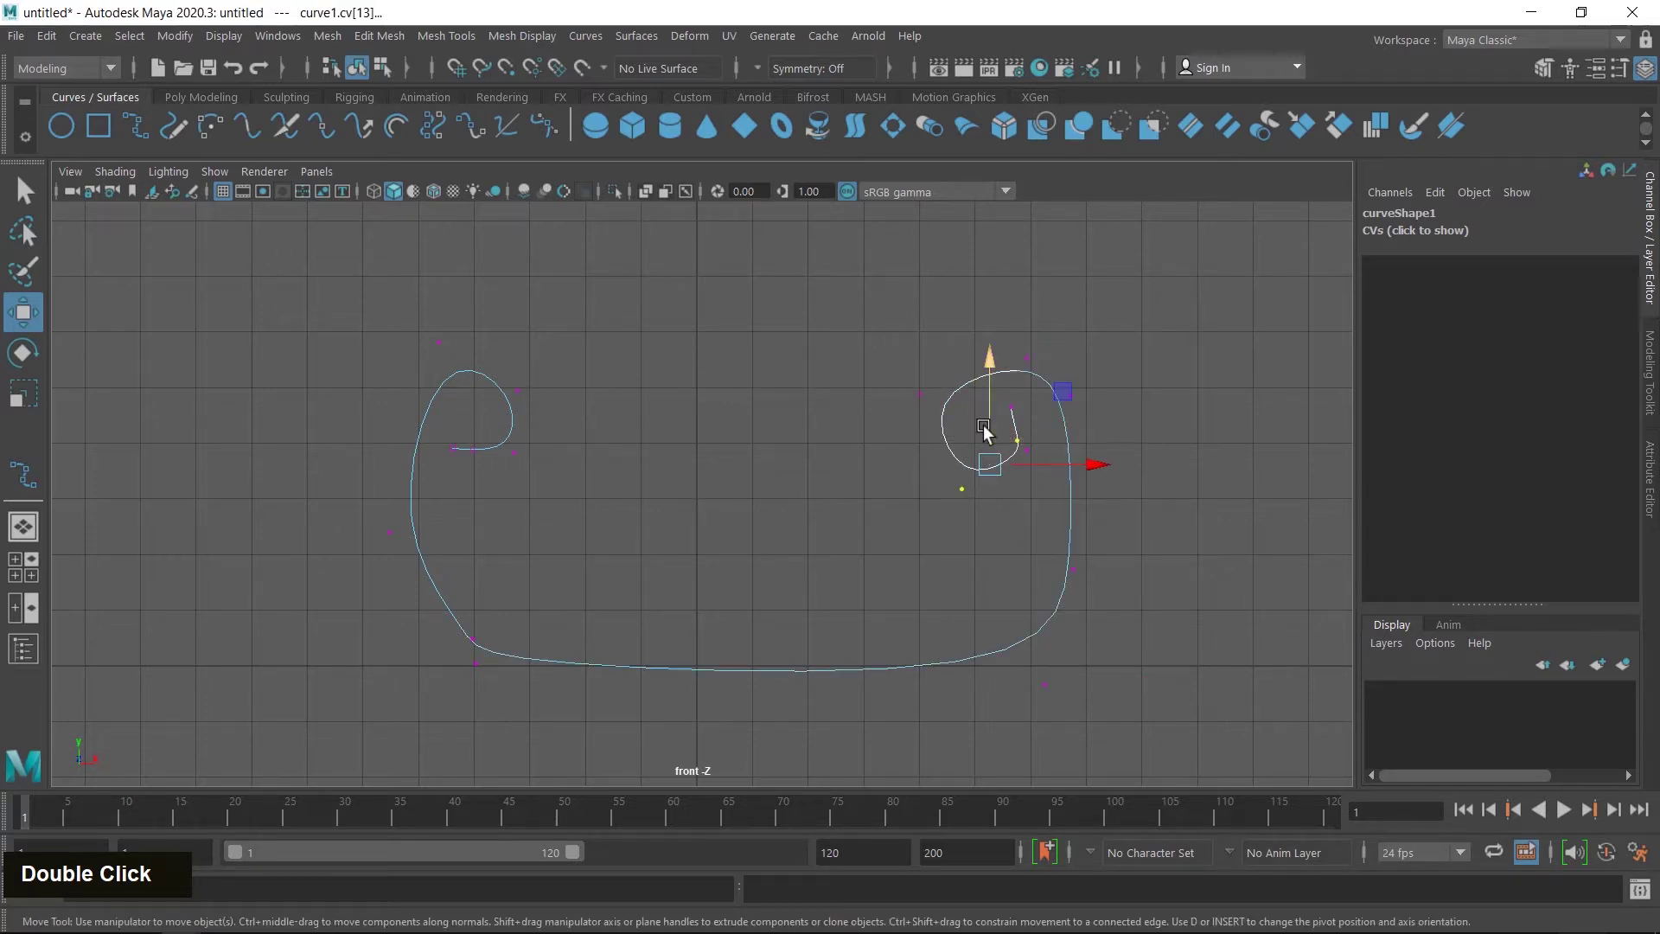
pyautogui.moveTo(984, 424); pyautogui.dragTo(1091, 406)
pyautogui.click(1174, 409)
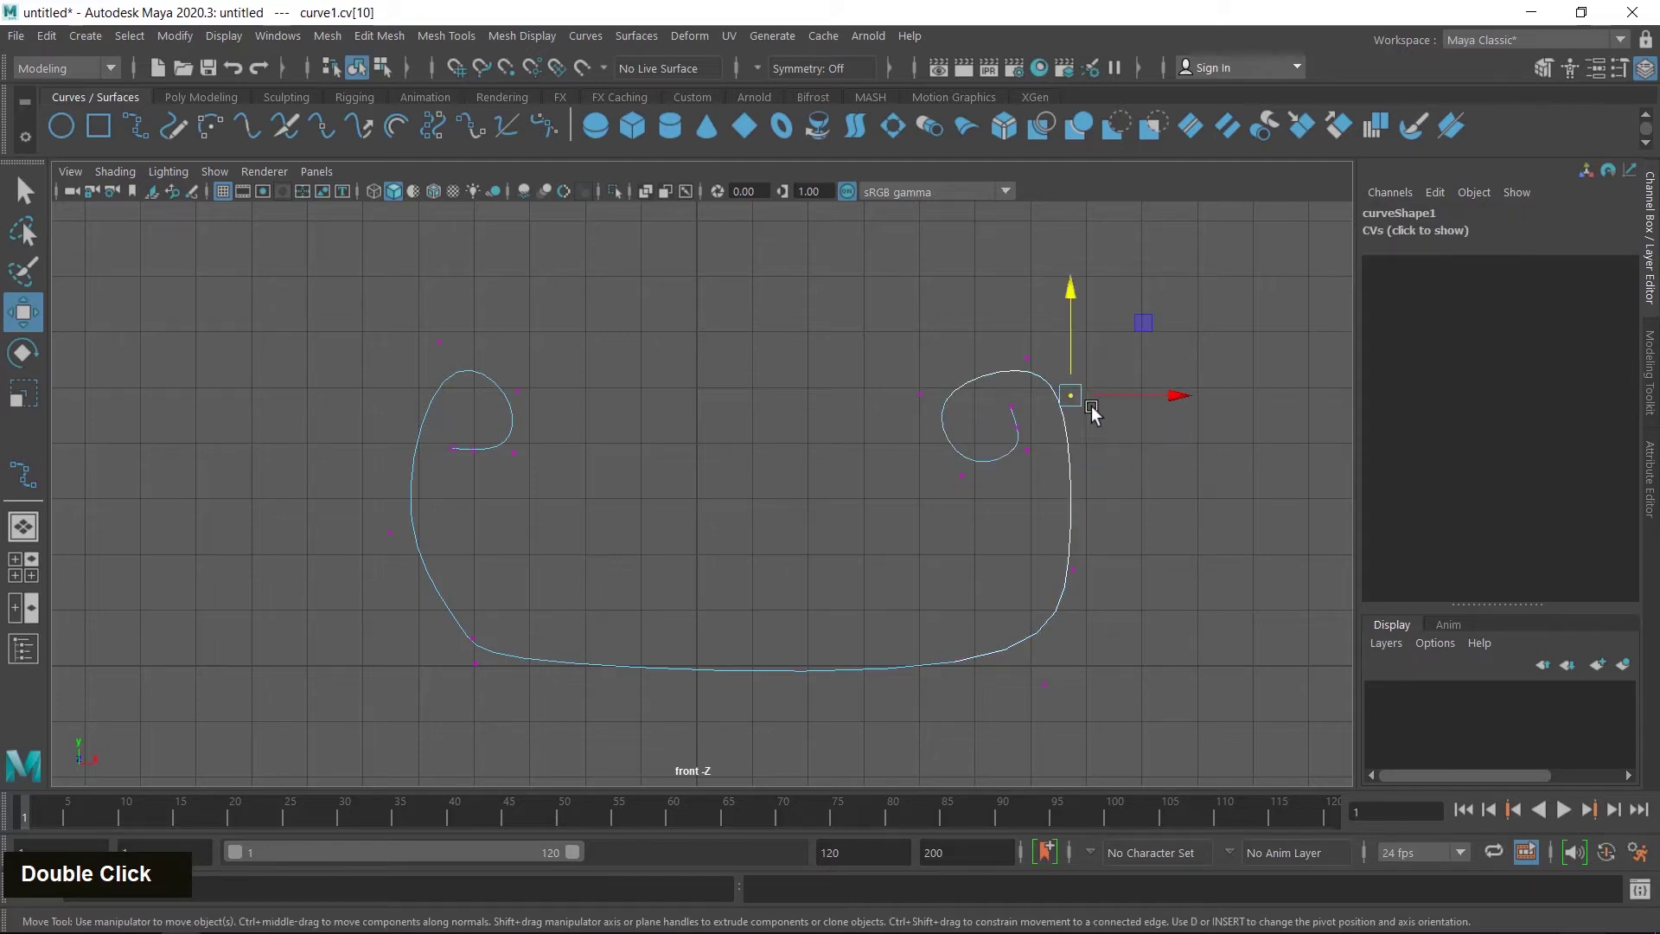
pyautogui.moveTo(1069, 338); pyautogui.dragTo(1078, 375)
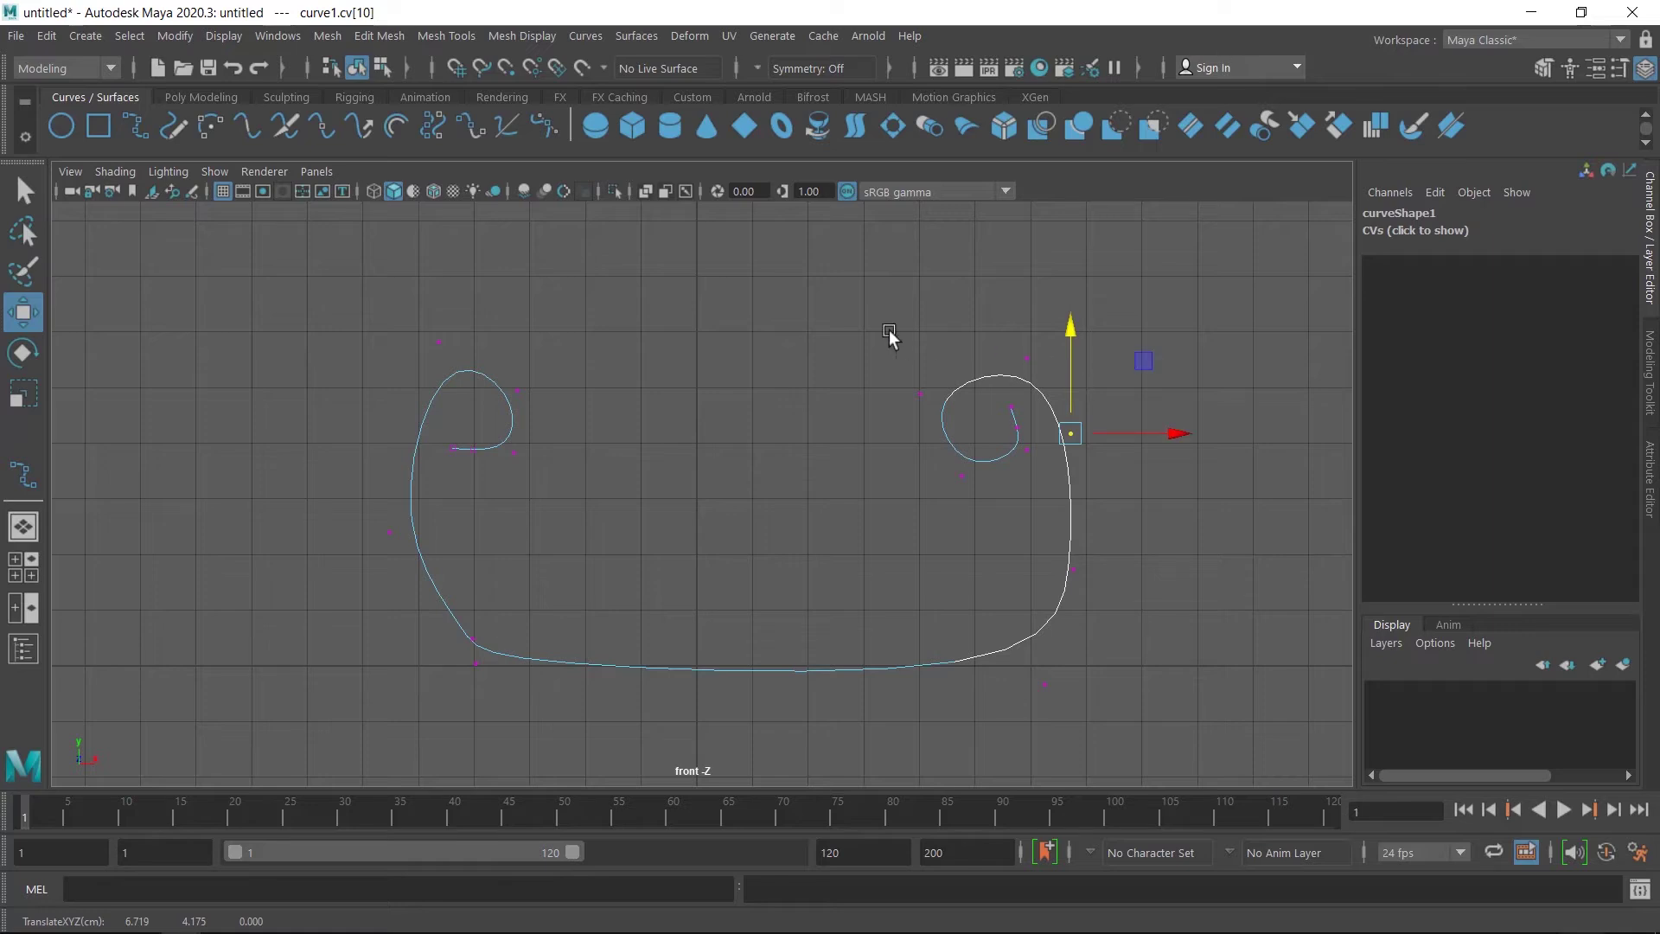
pyautogui.moveTo(861, 339); pyautogui.dragTo(1118, 486)
pyautogui.moveTo(1083, 420); pyautogui.dragTo(1088, 418)
# - Return the curve to object mode, clear the selection and switch to the perspective view
pyautogui.moveTo(989, 531); pyautogui.dragTo(1087, 328, button='right')
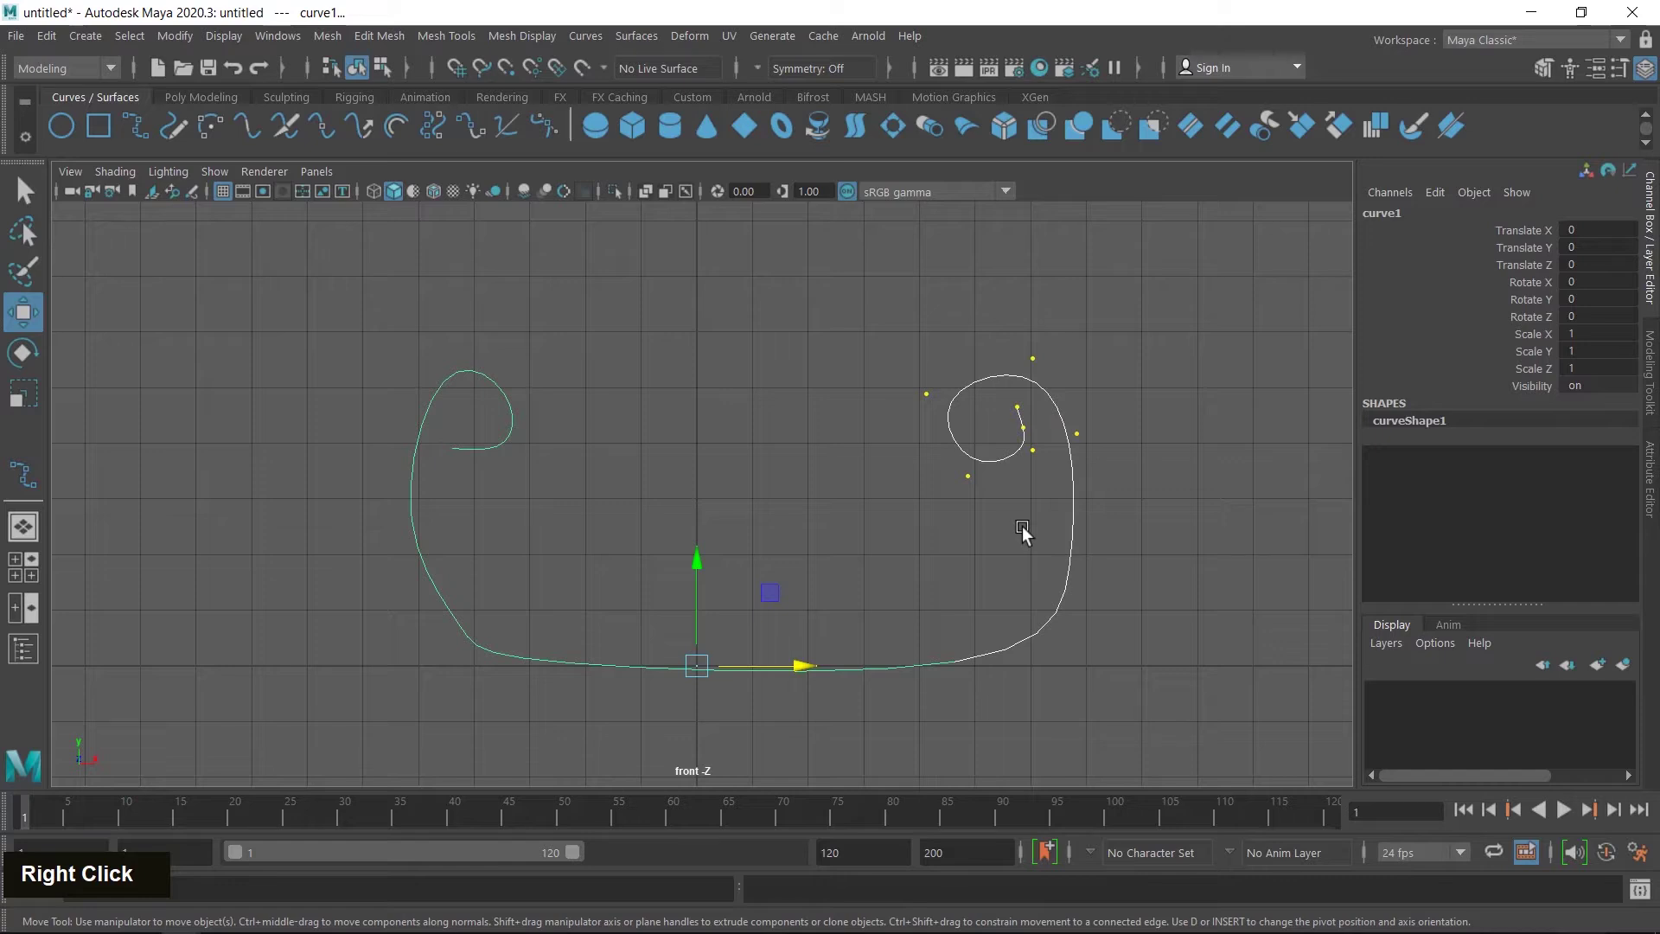
pyautogui.click(969, 531)
pyautogui.press('space')
pyautogui.press('space')
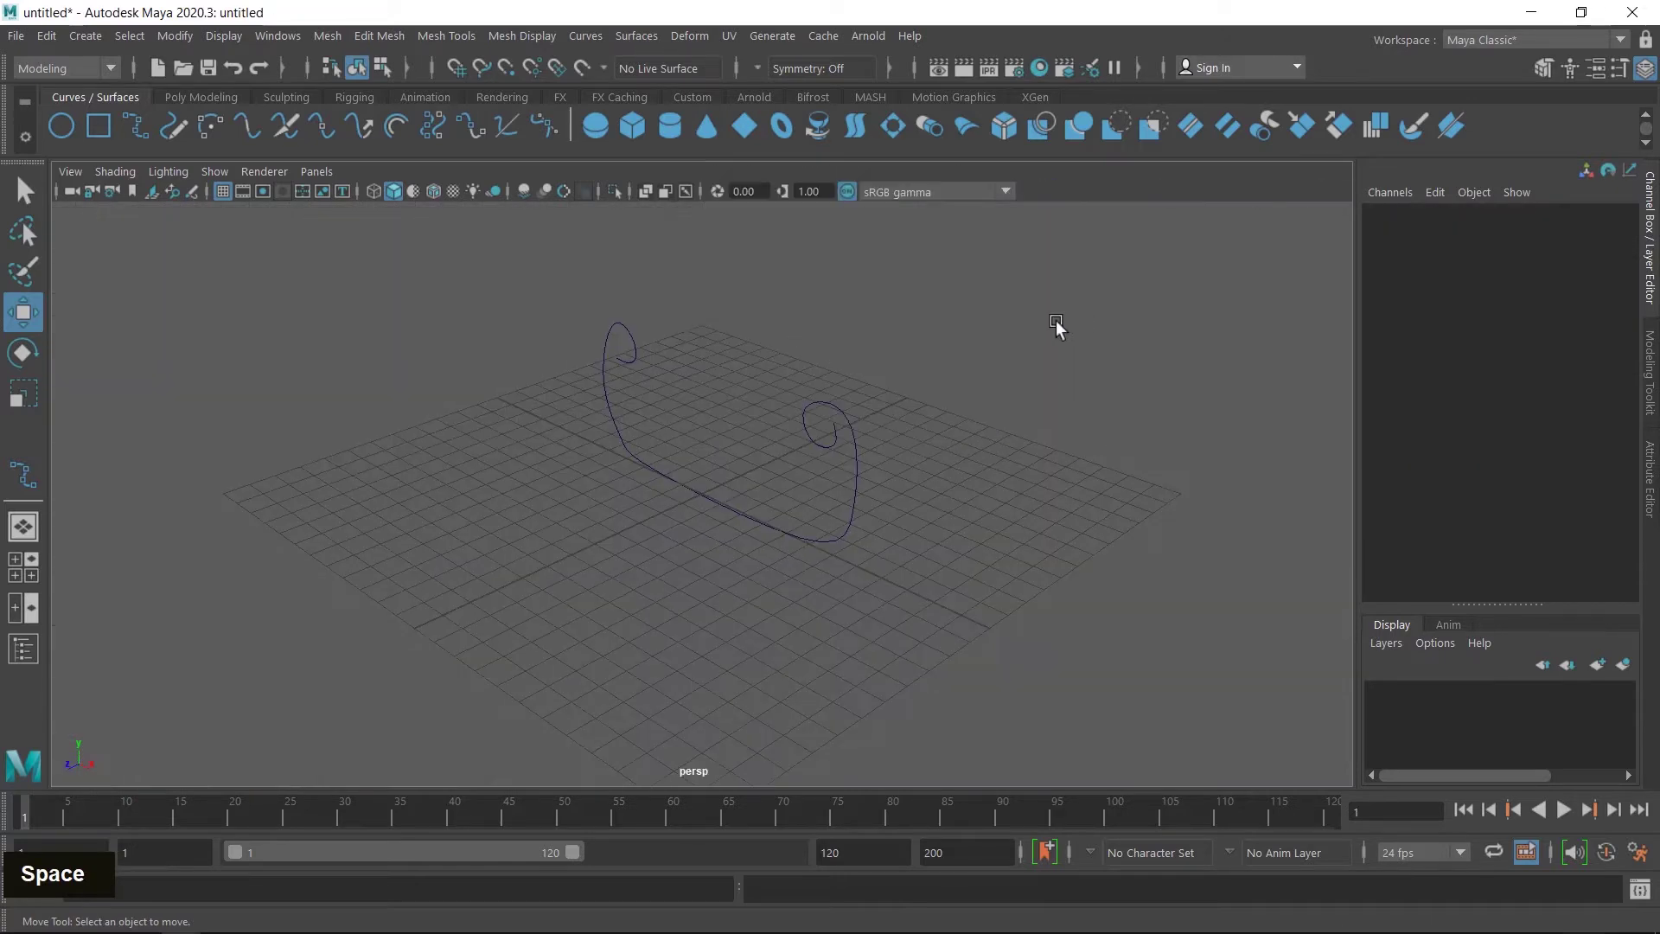
# - Clone the curve backward along Z, placing the copy at Translate Z -4.694
pyautogui.click(843, 527)
pyautogui.keyDown('alt'); pyautogui.moveTo(852, 532); pyautogui.dragTo(883, 624, button='middle'); pyautogui.keyUp('alt')
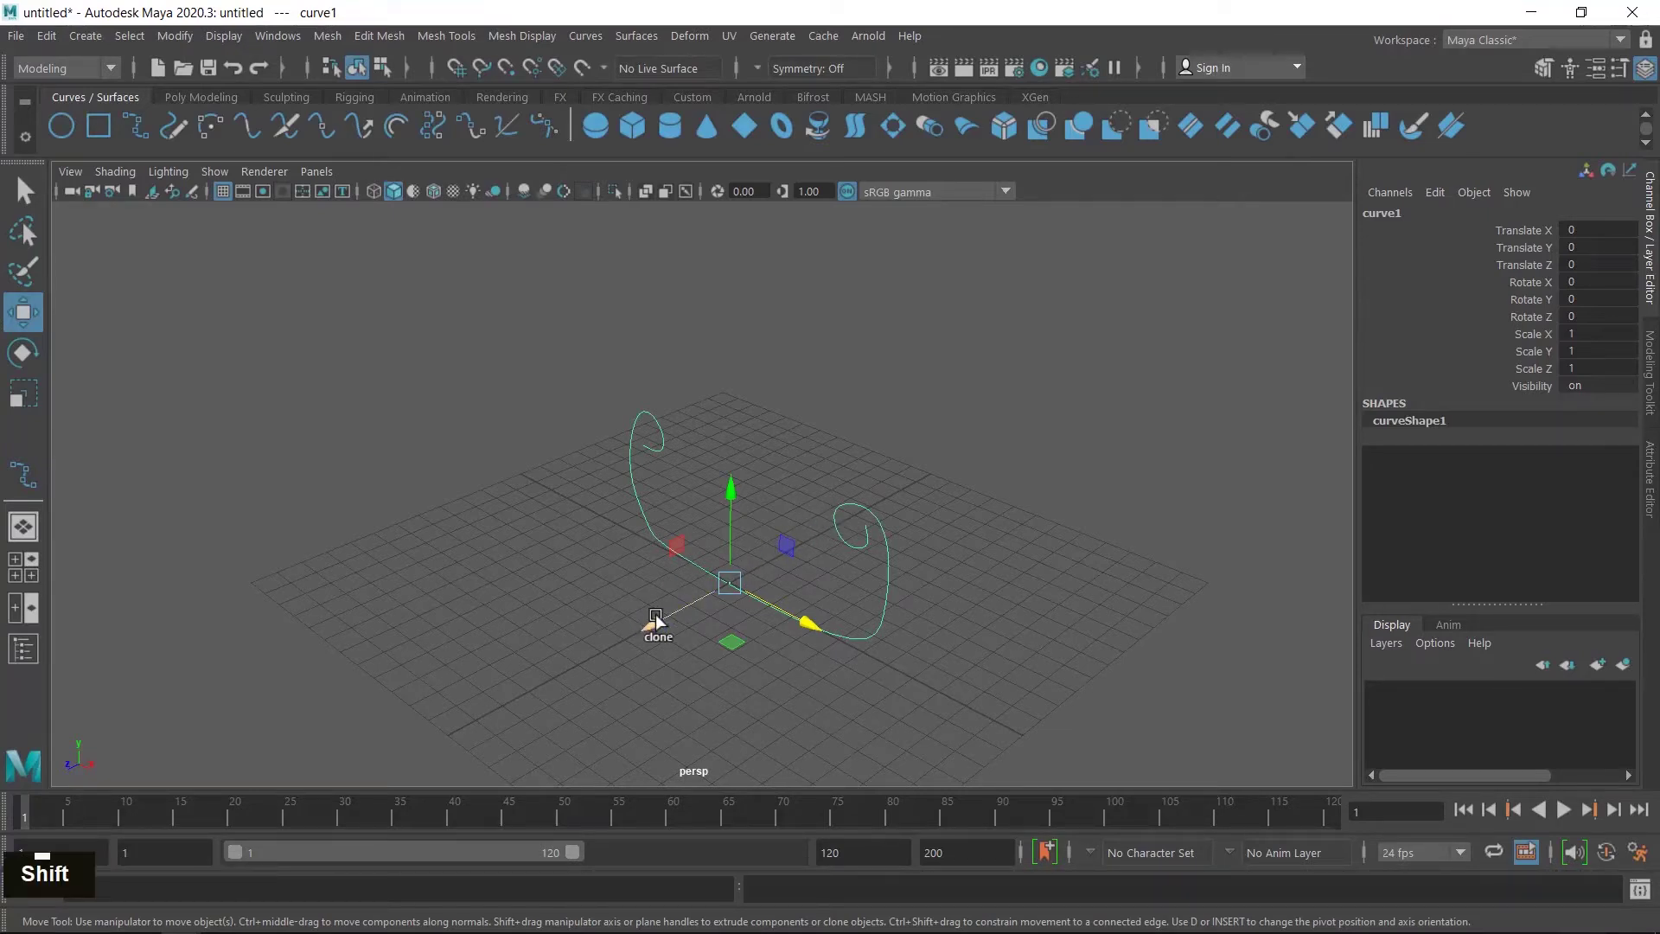
pyautogui.keyDown('shift'); pyautogui.moveTo(656, 614); pyautogui.dragTo(758, 576); pyautogui.keyUp('shift')
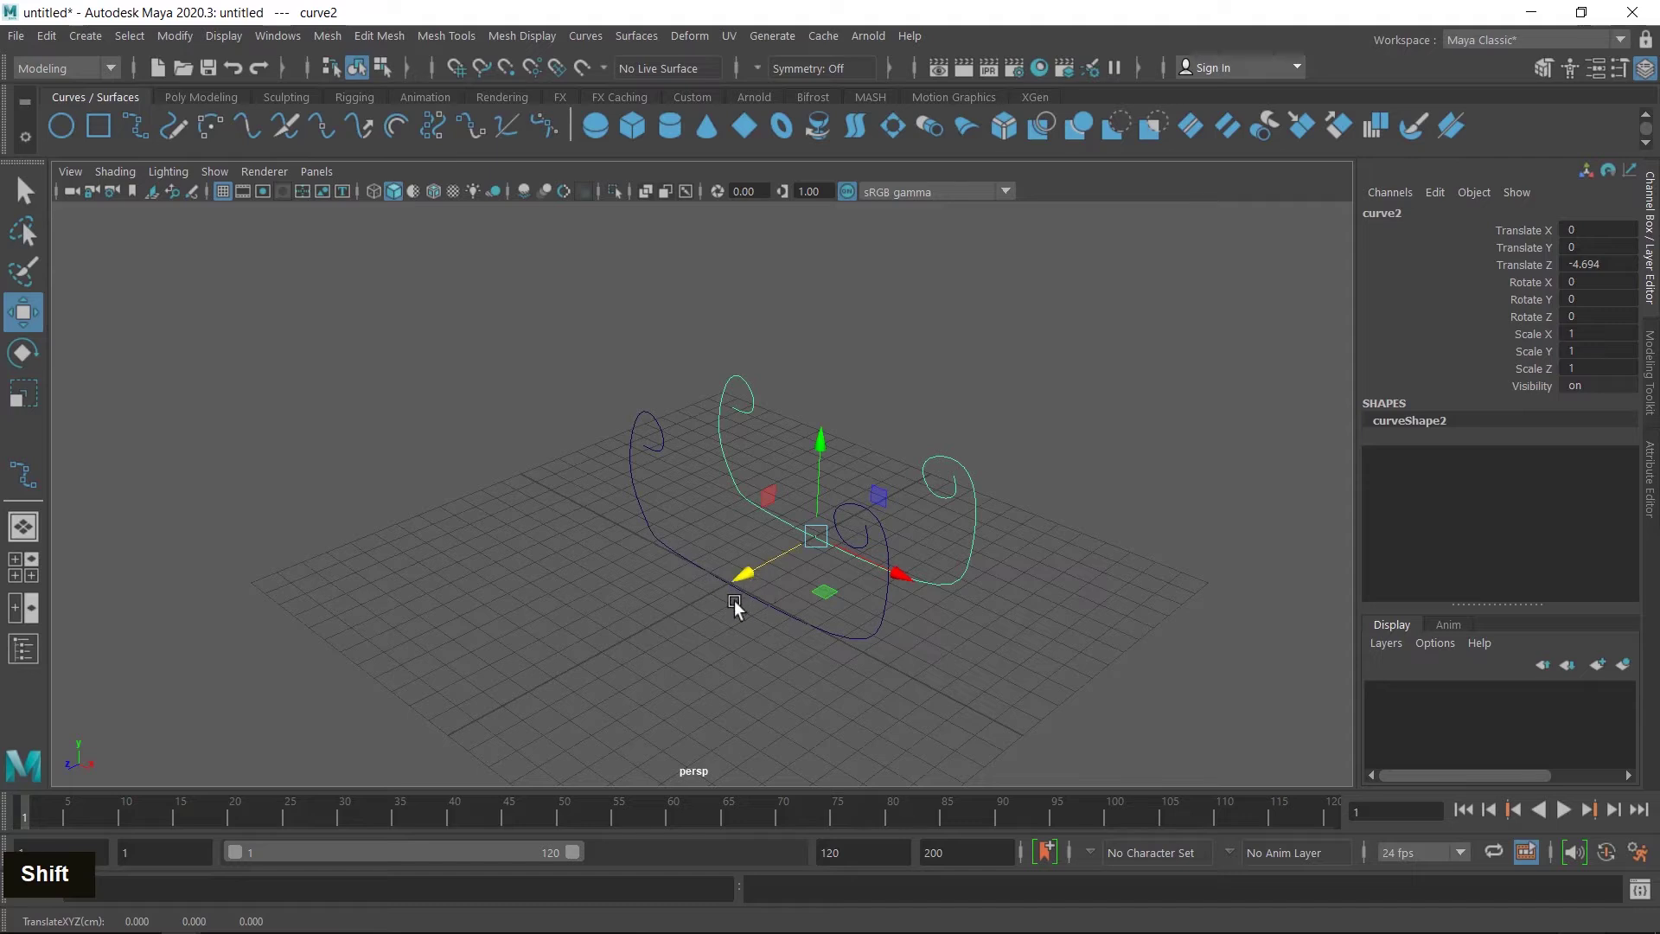
# - Show the Outliner, duplicate the second curve and move the copy back to Translate Z -9.372
pyautogui.keyDown('alt'); pyautogui.moveTo(824, 645); pyautogui.dragTo(823, 590); pyautogui.keyUp('alt')
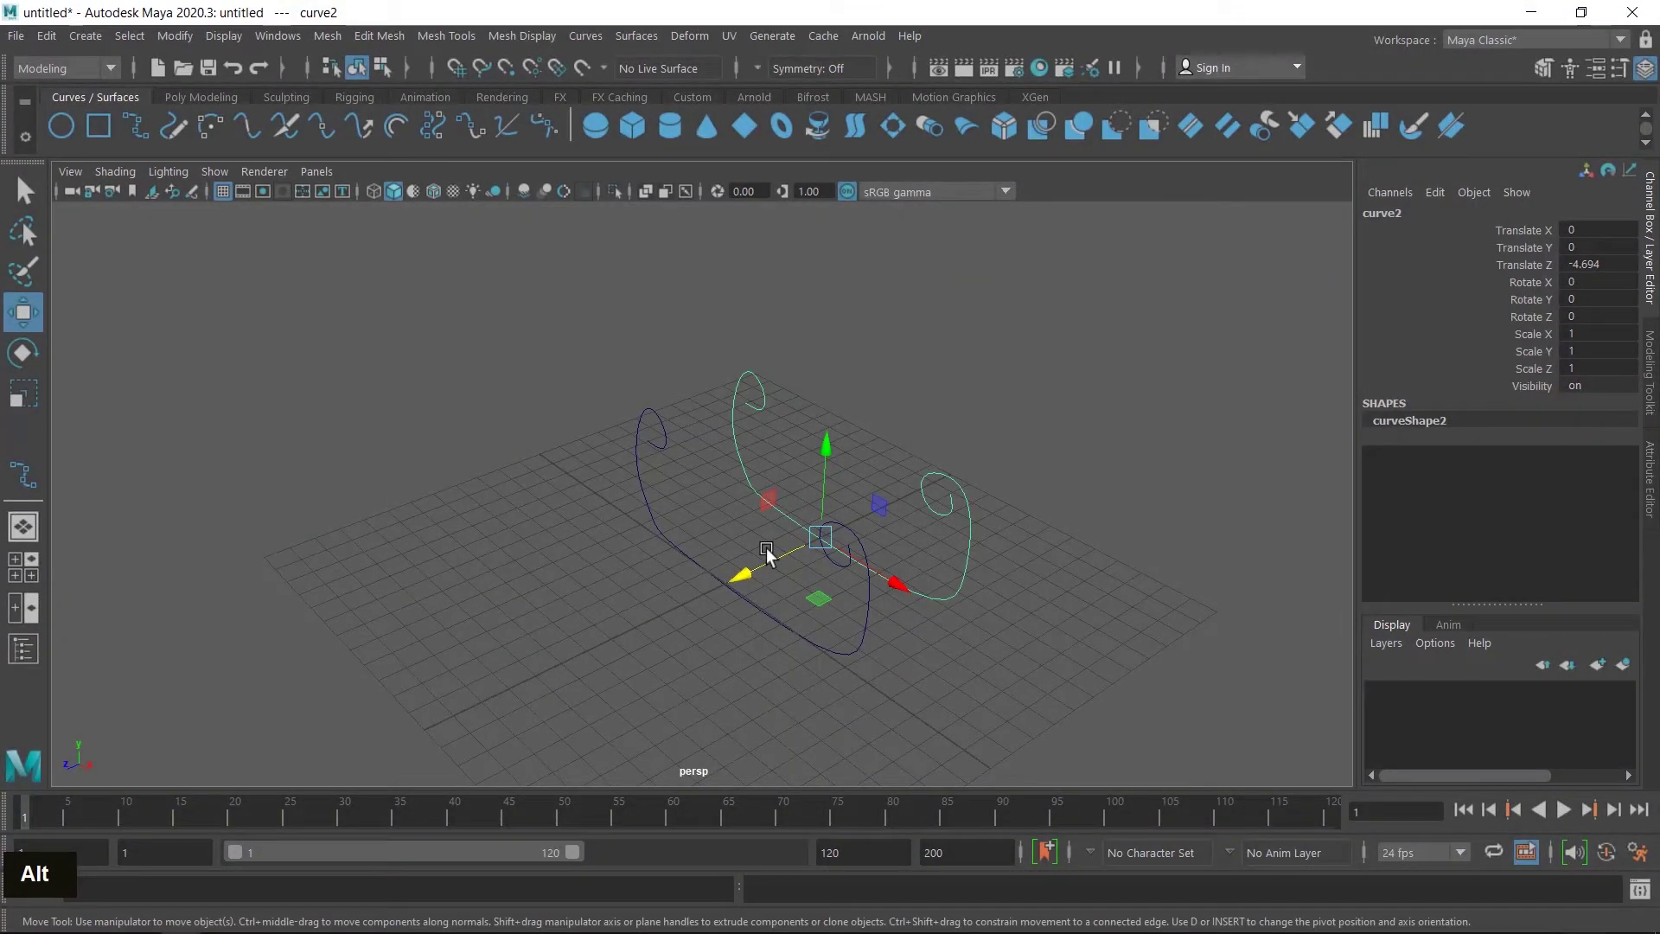
pyautogui.click(32, 652)
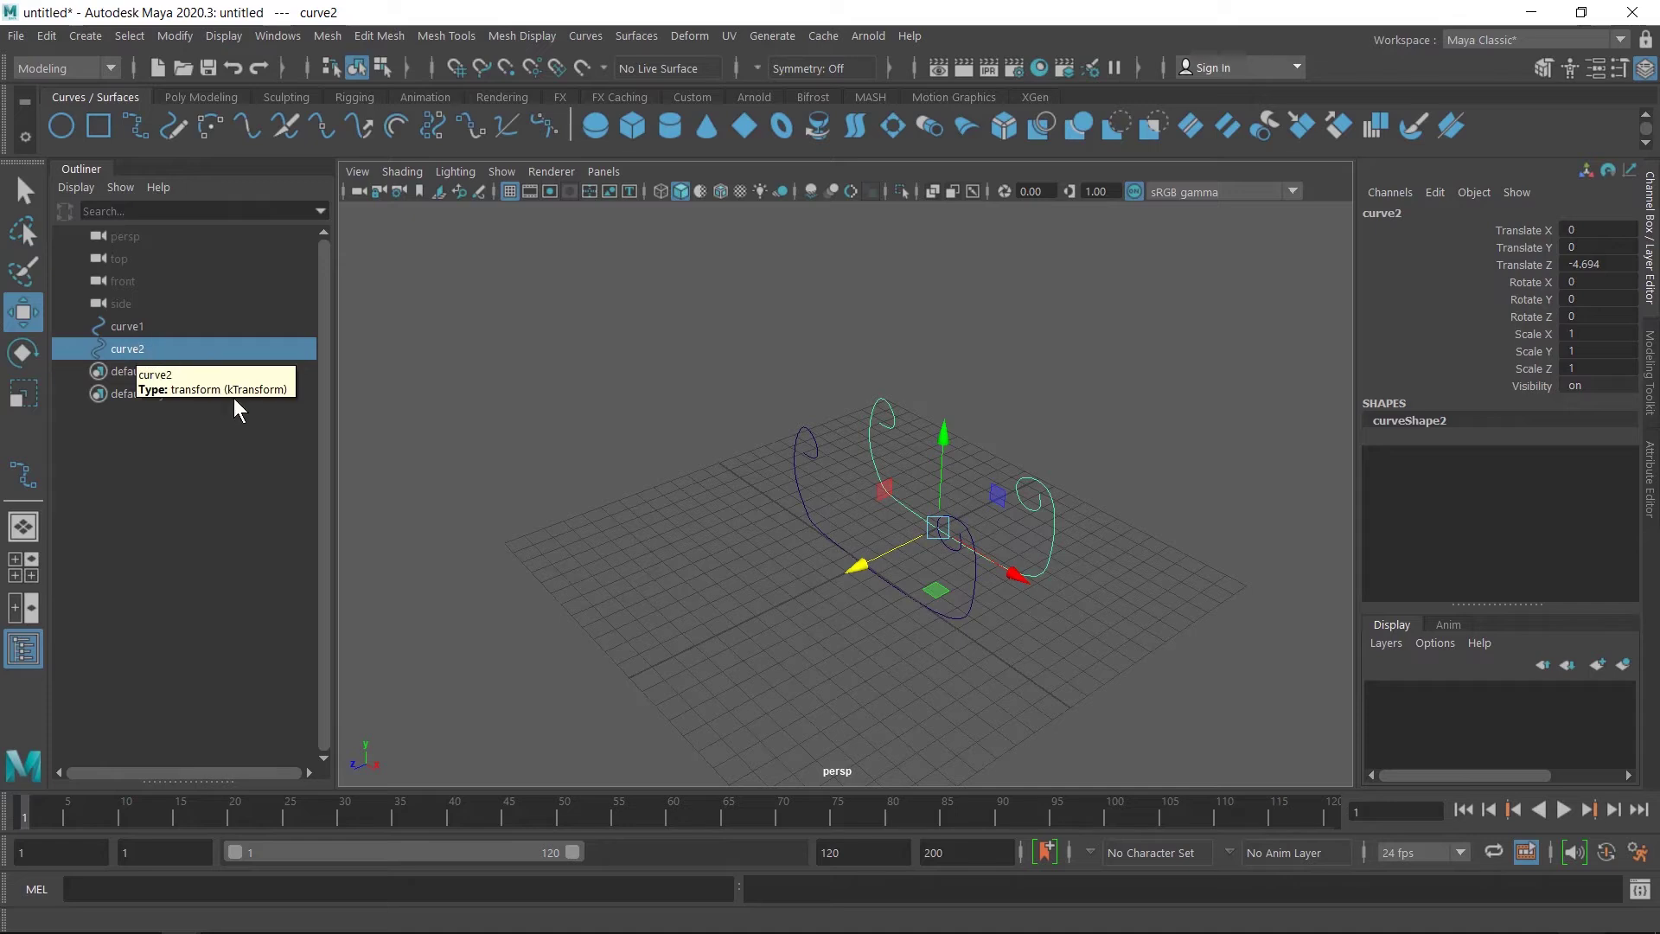
pyautogui.hotkey('ctrl', 'd')
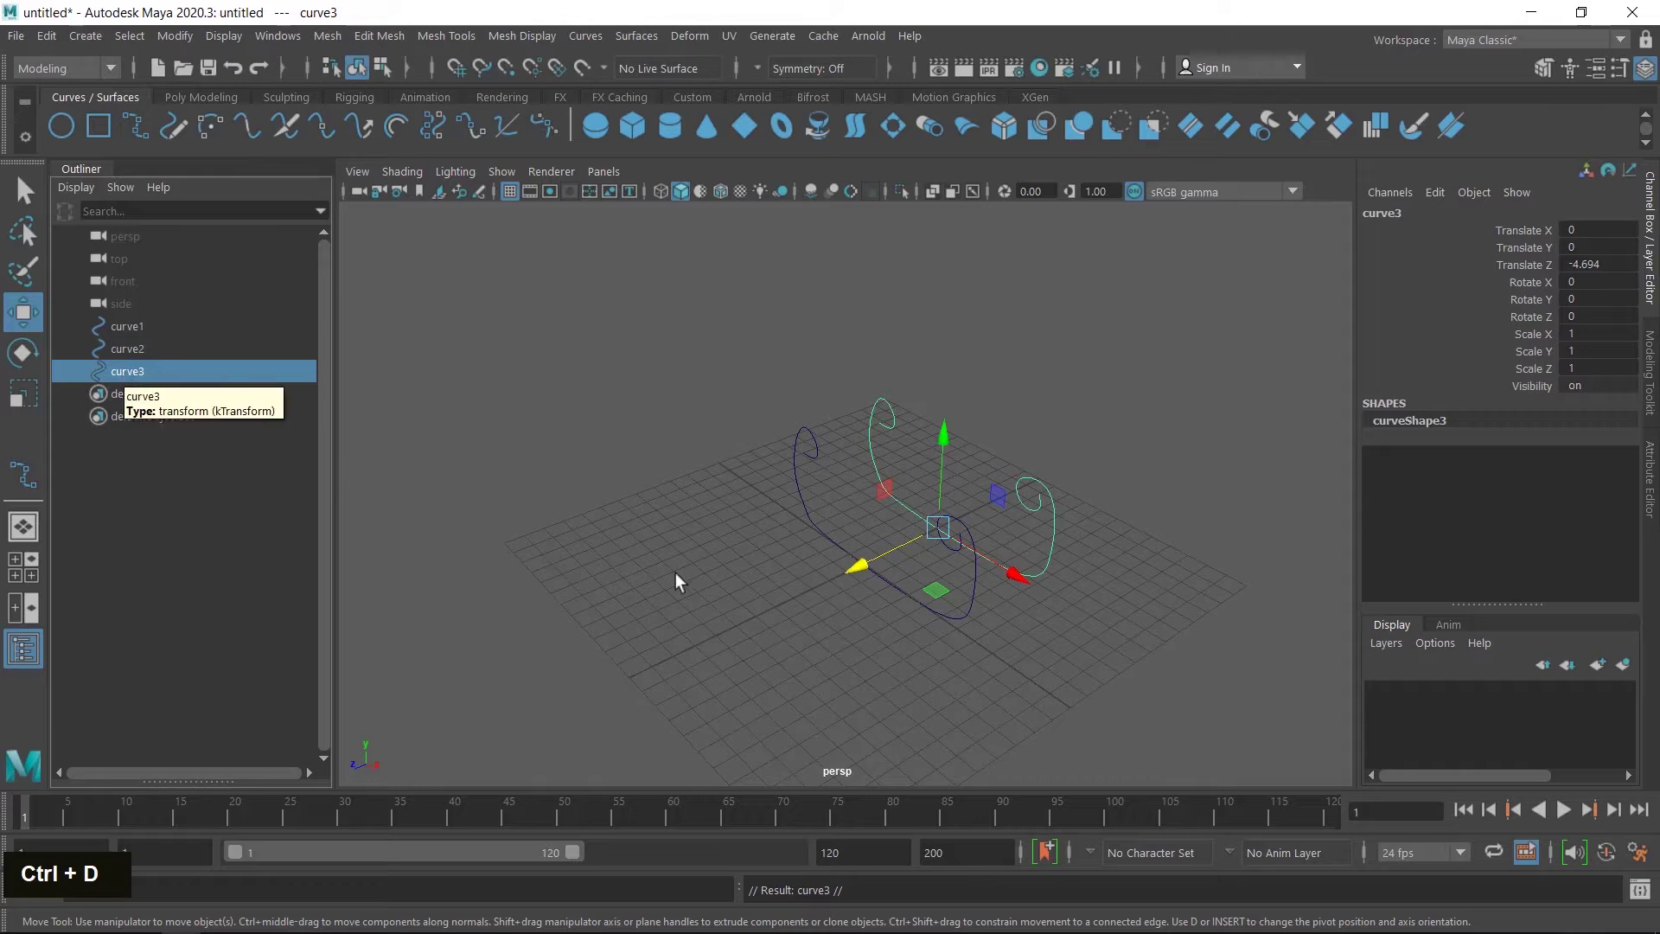
pyautogui.moveTo(860, 571); pyautogui.dragTo(936, 528)
# - Show the middle curve's control vertices and lower those along its base slightly
pyautogui.moveTo(1042, 640)
pyautogui.keyDown('alt'); pyautogui.mouseDown()
pyautogui.moveTo(945, 612)
pyautogui.moveTo(1049, 652)
pyautogui.moveTo(1038, 634)
pyautogui.mouseUp(); pyautogui.keyUp('alt')
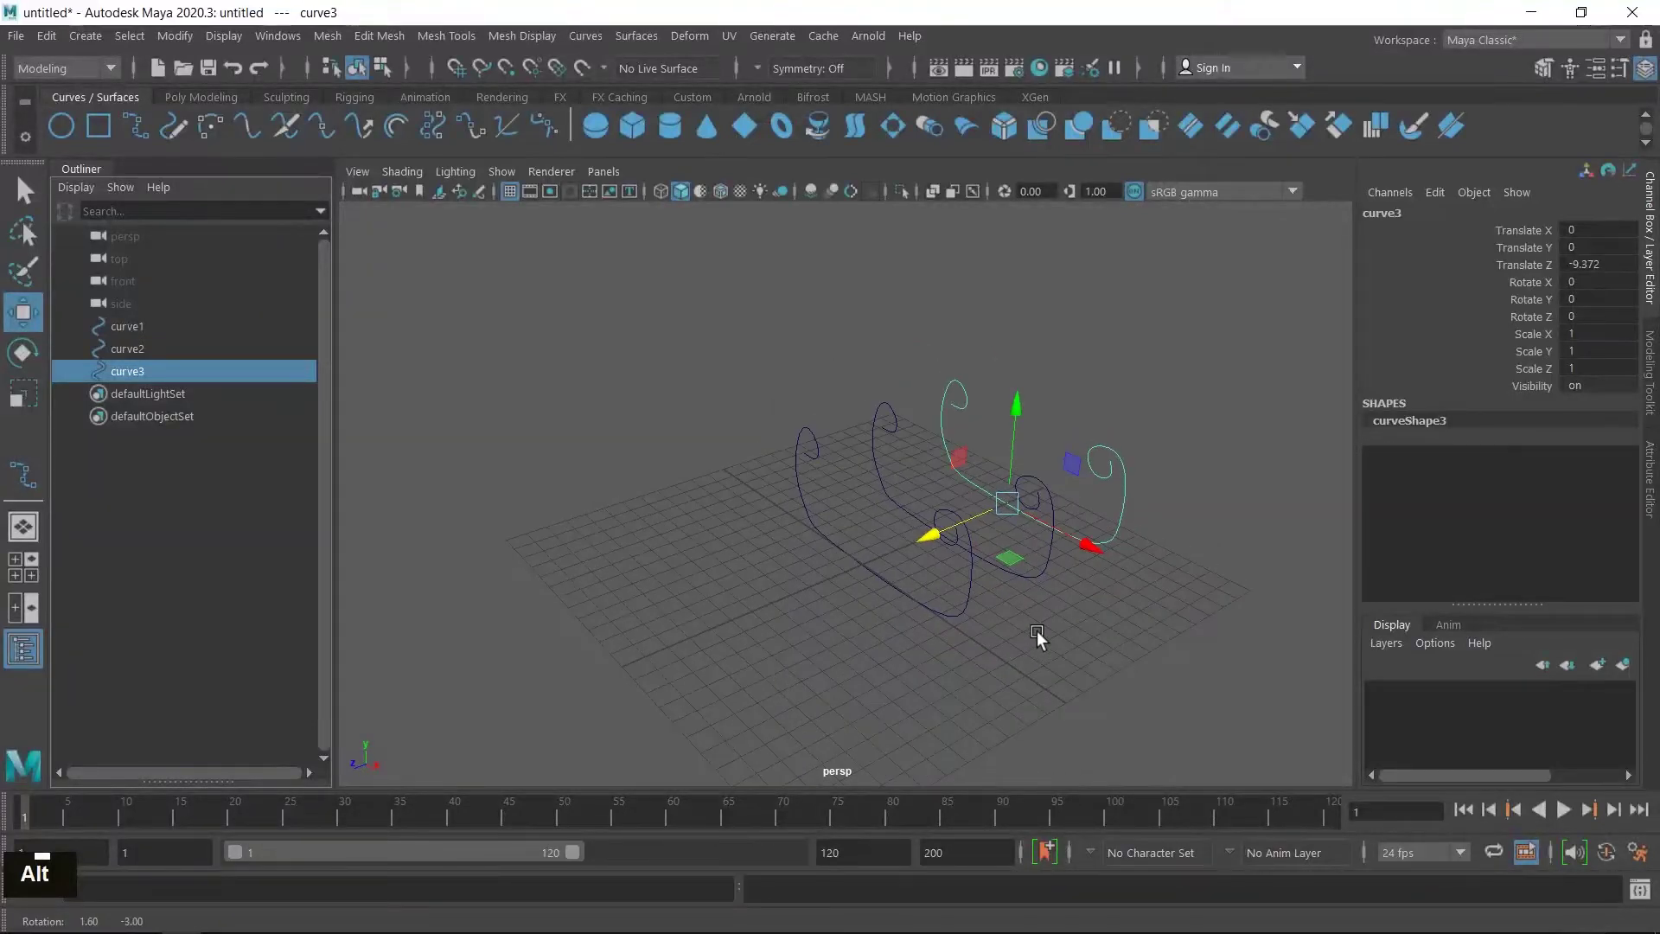
pyautogui.keyDown('alt'); pyautogui.moveTo(1126, 601); pyautogui.dragTo(1018, 578, button='middle'); pyautogui.keyUp('alt')
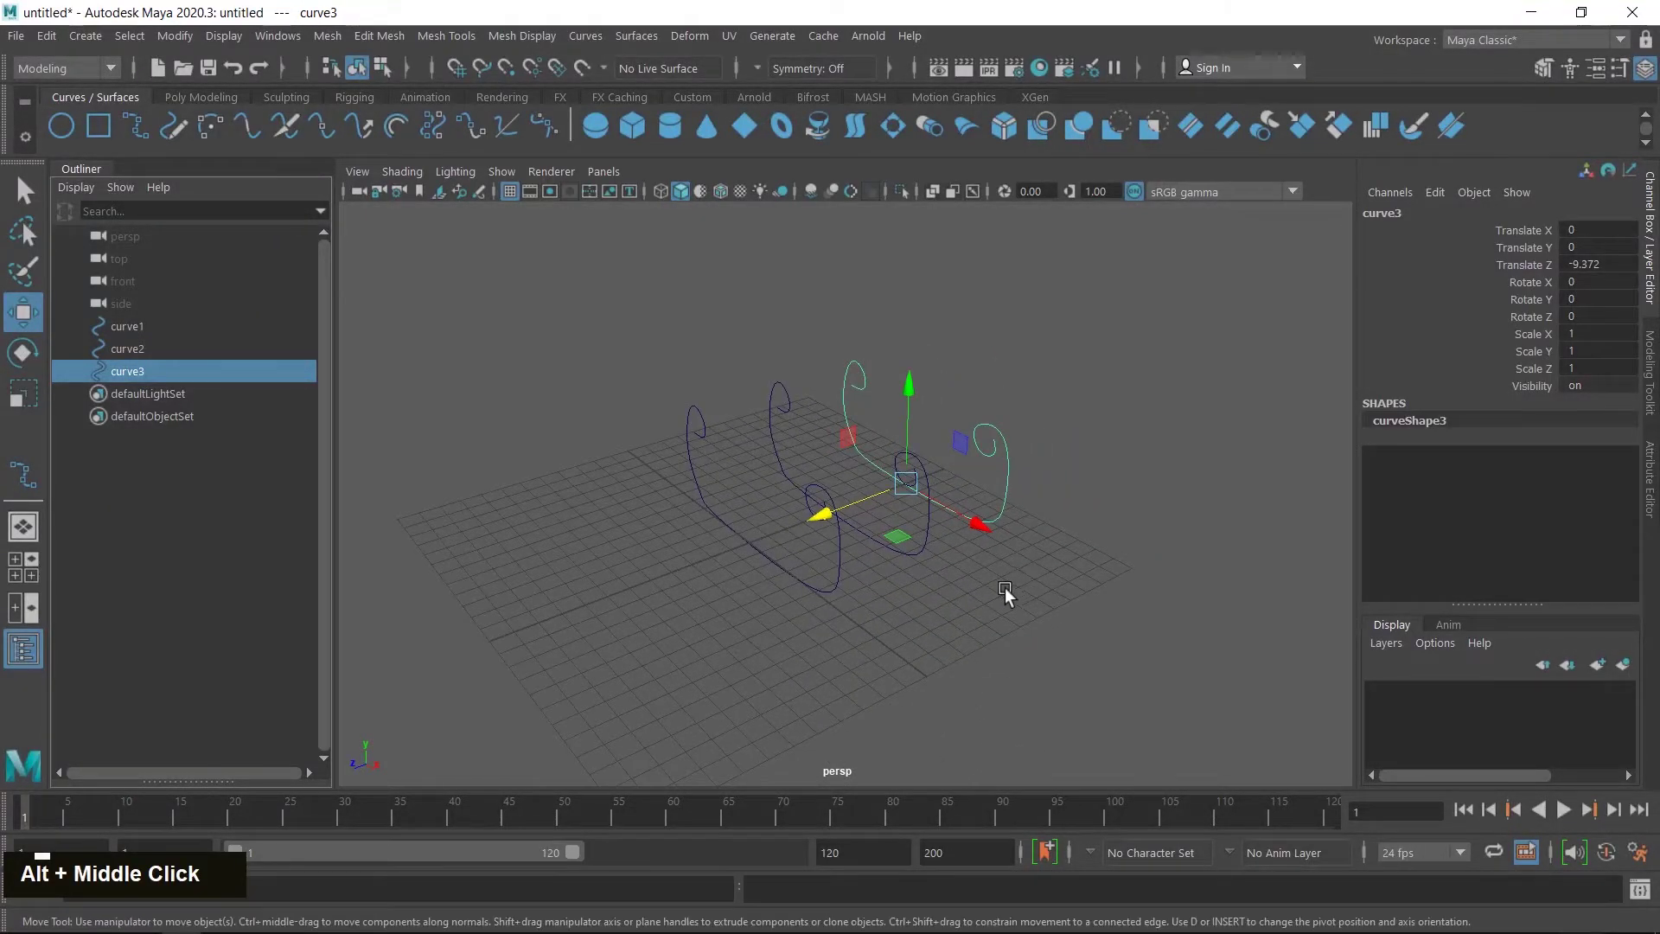
pyautogui.keyDown('alt'); pyautogui.moveTo(1005, 588); pyautogui.dragTo(948, 580); pyautogui.keyUp('alt')
pyautogui.scroll(2, 789, 474)
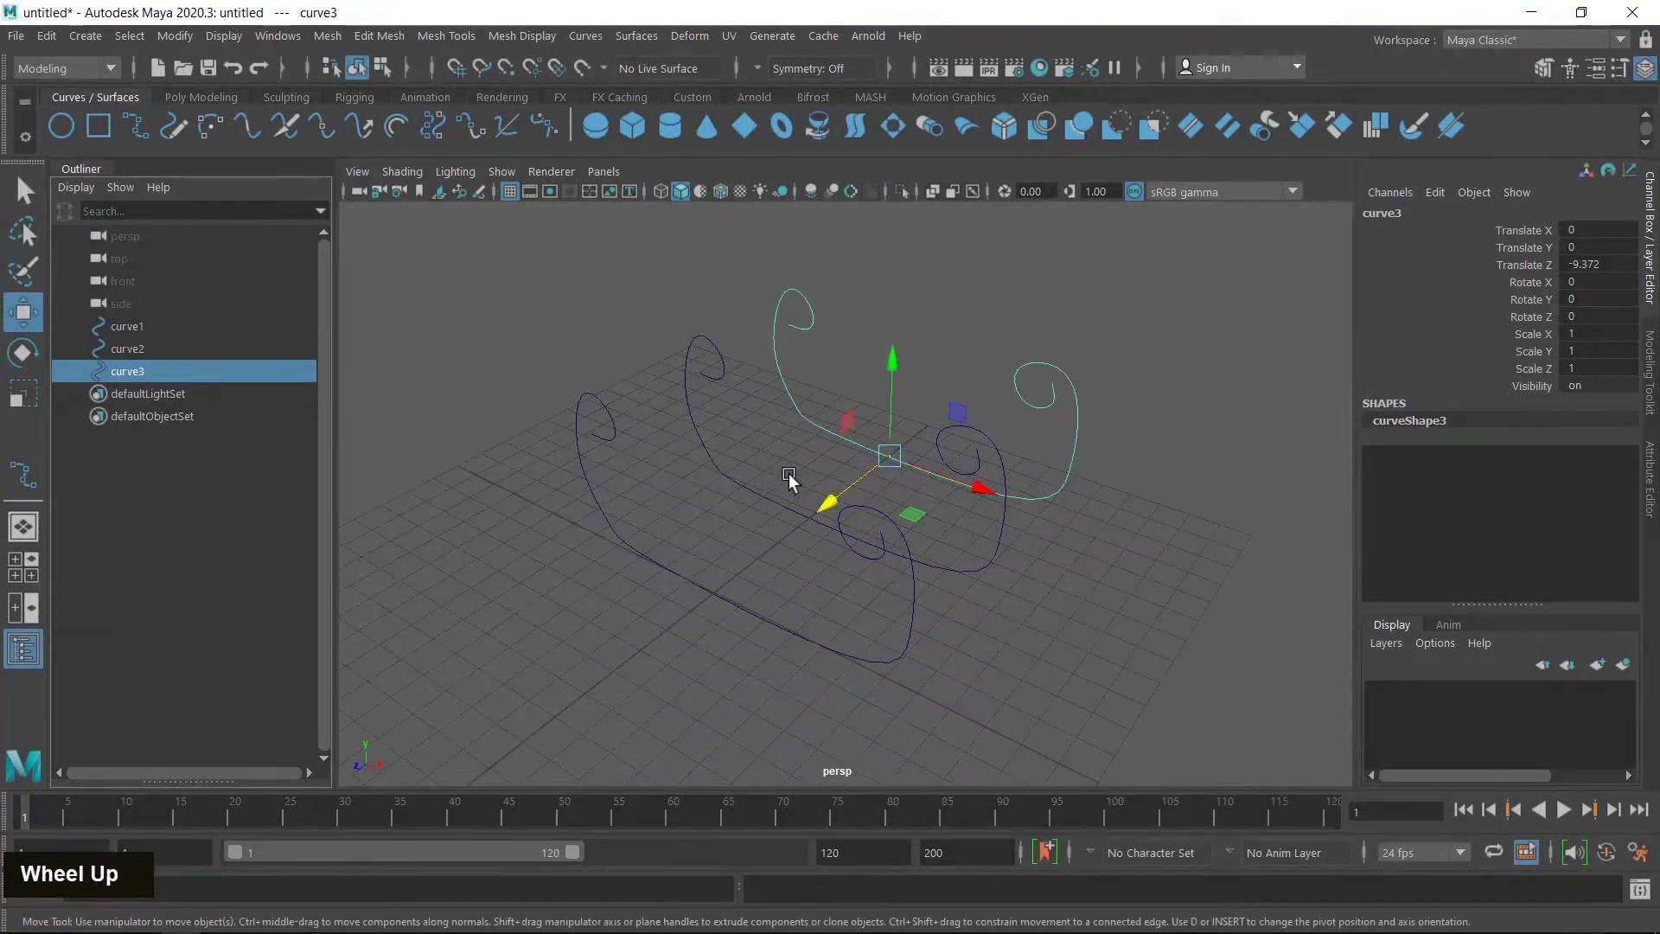
pyautogui.click(783, 481)
pyautogui.moveTo(782, 365); pyautogui.dragTo(636, 360, button='right')
pyautogui.moveTo(694, 444); pyautogui.dragTo(747, 487)
pyautogui.moveTo(936, 570)
pyautogui.keyDown('ctrl'); pyautogui.mouseDown()
pyautogui.moveTo(990, 619)
pyautogui.moveTo(942, 559)
pyautogui.mouseUp(); pyautogui.keyUp('ctrl')
pyautogui.moveTo(840, 476); pyautogui.dragTo(840, 491)
# - Move the middle curve's right and left spiral control vertices outward along X, then return to object mode and deselect
pyautogui.moveTo(922, 375); pyautogui.dragTo(1066, 496)
pyautogui.moveTo(616, 286); pyautogui.dragTo(821, 458)
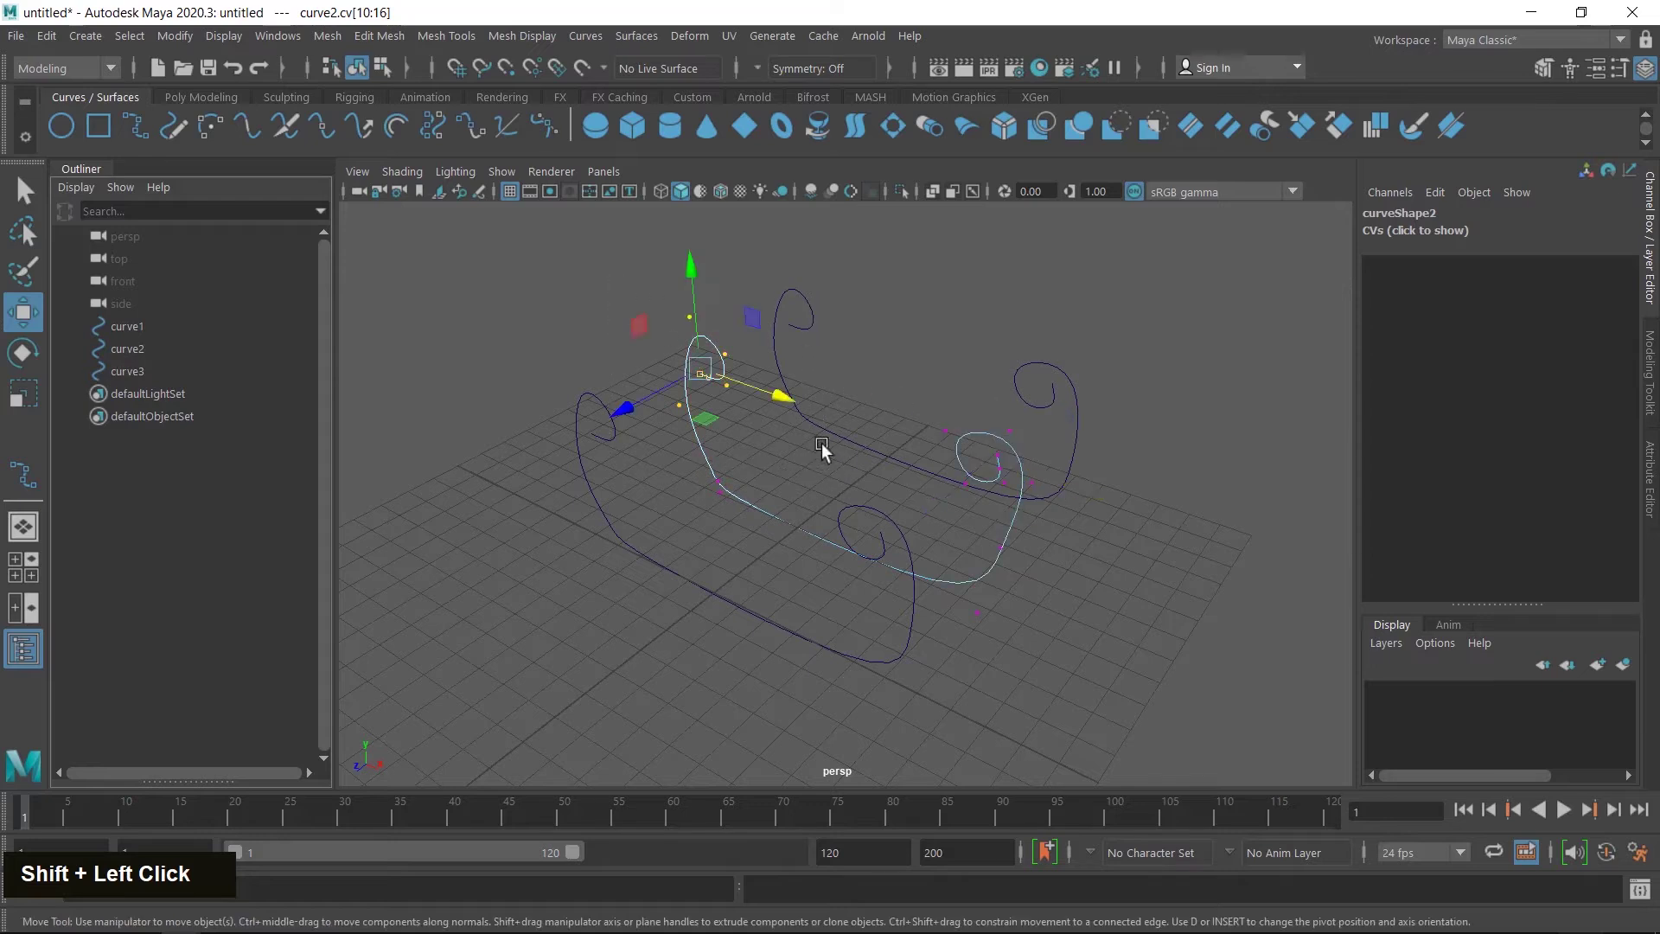
pyautogui.click(758, 386)
pyautogui.moveTo(586, 276); pyautogui.dragTo(741, 384)
pyautogui.keyDown('alt'); pyautogui.moveTo(770, 522); pyautogui.dragTo(856, 476); pyautogui.keyUp('alt')
pyautogui.moveTo(856, 476); pyautogui.dragTo(937, 325, button='right')
pyautogui.click(1122, 568)
# - Select the three curves in order from front to back
pyautogui.keyDown('alt'); pyautogui.moveTo(1123, 568); pyautogui.dragTo(984, 616); pyautogui.keyUp('alt')
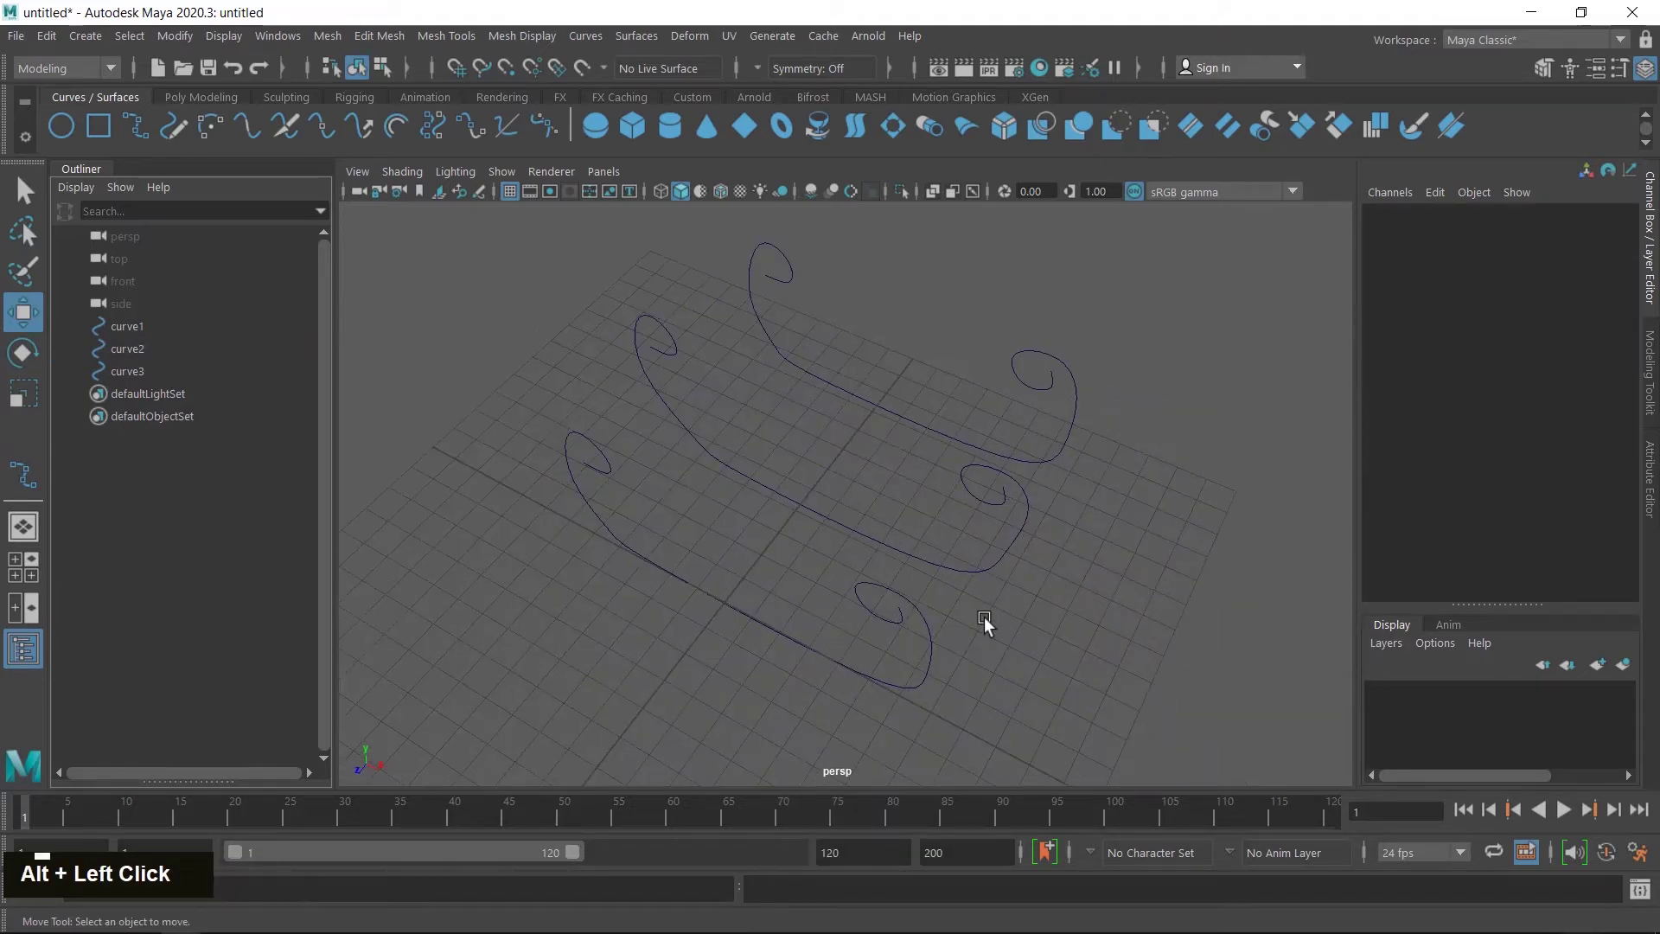
pyautogui.keyDown('alt'); pyautogui.moveTo(916, 614); pyautogui.dragTo(956, 589, button='middle'); pyautogui.keyUp('alt')
pyautogui.click(738, 539)
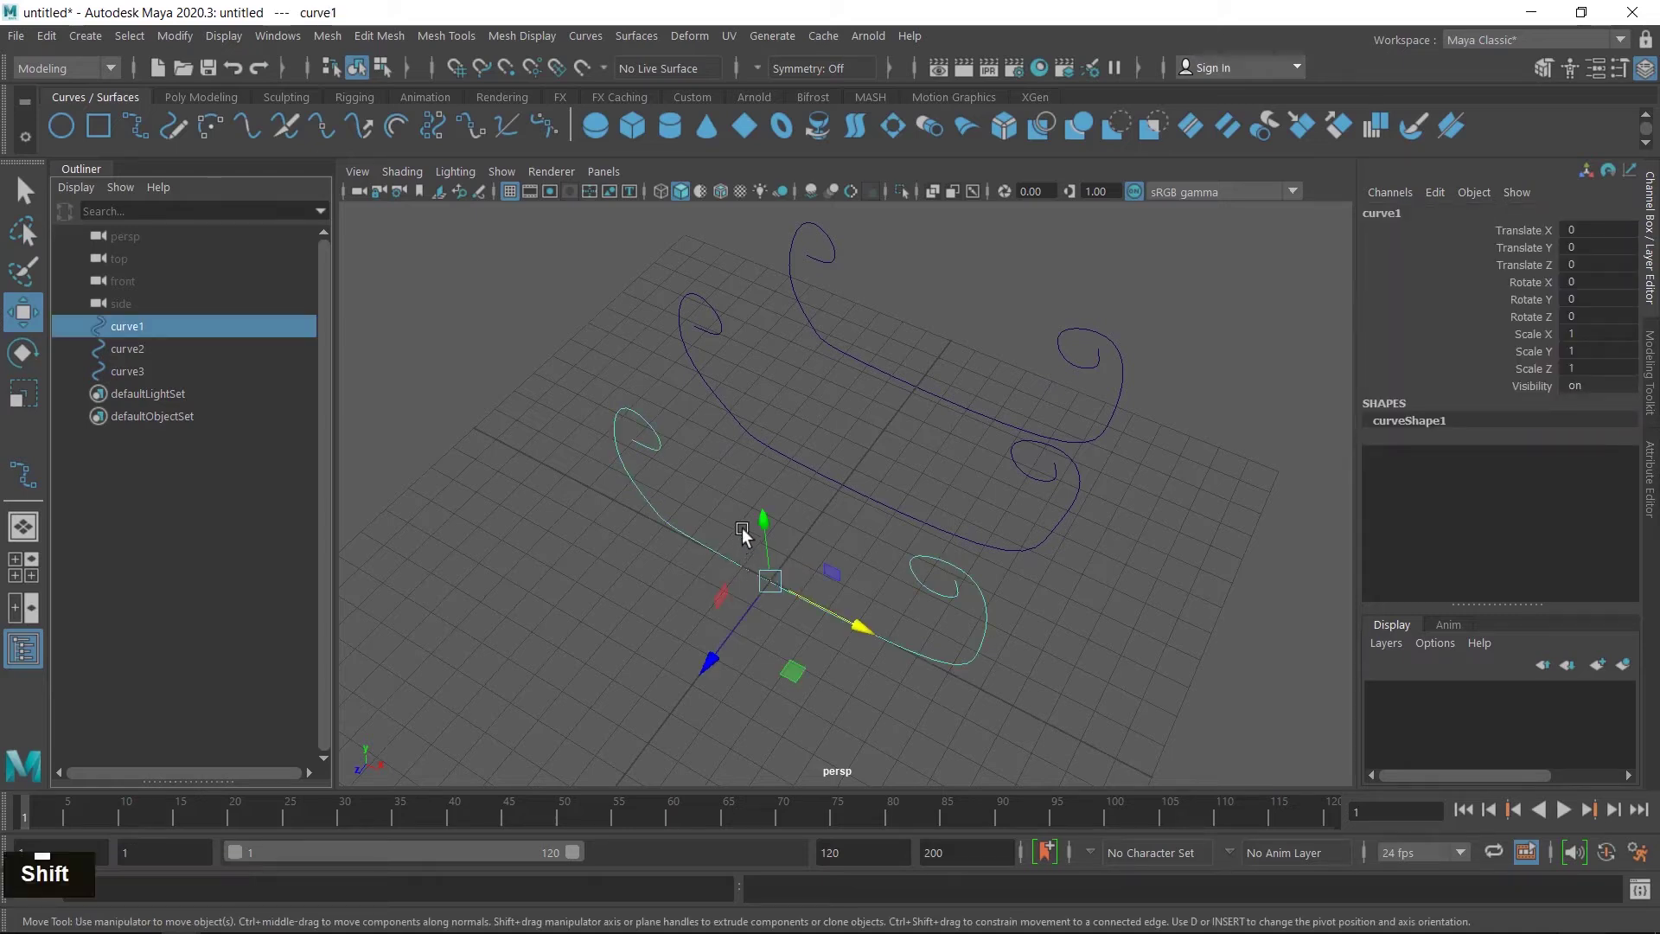
pyautogui.keyDown('shift'); pyautogui.click(742, 446); pyautogui.keyUp('shift')
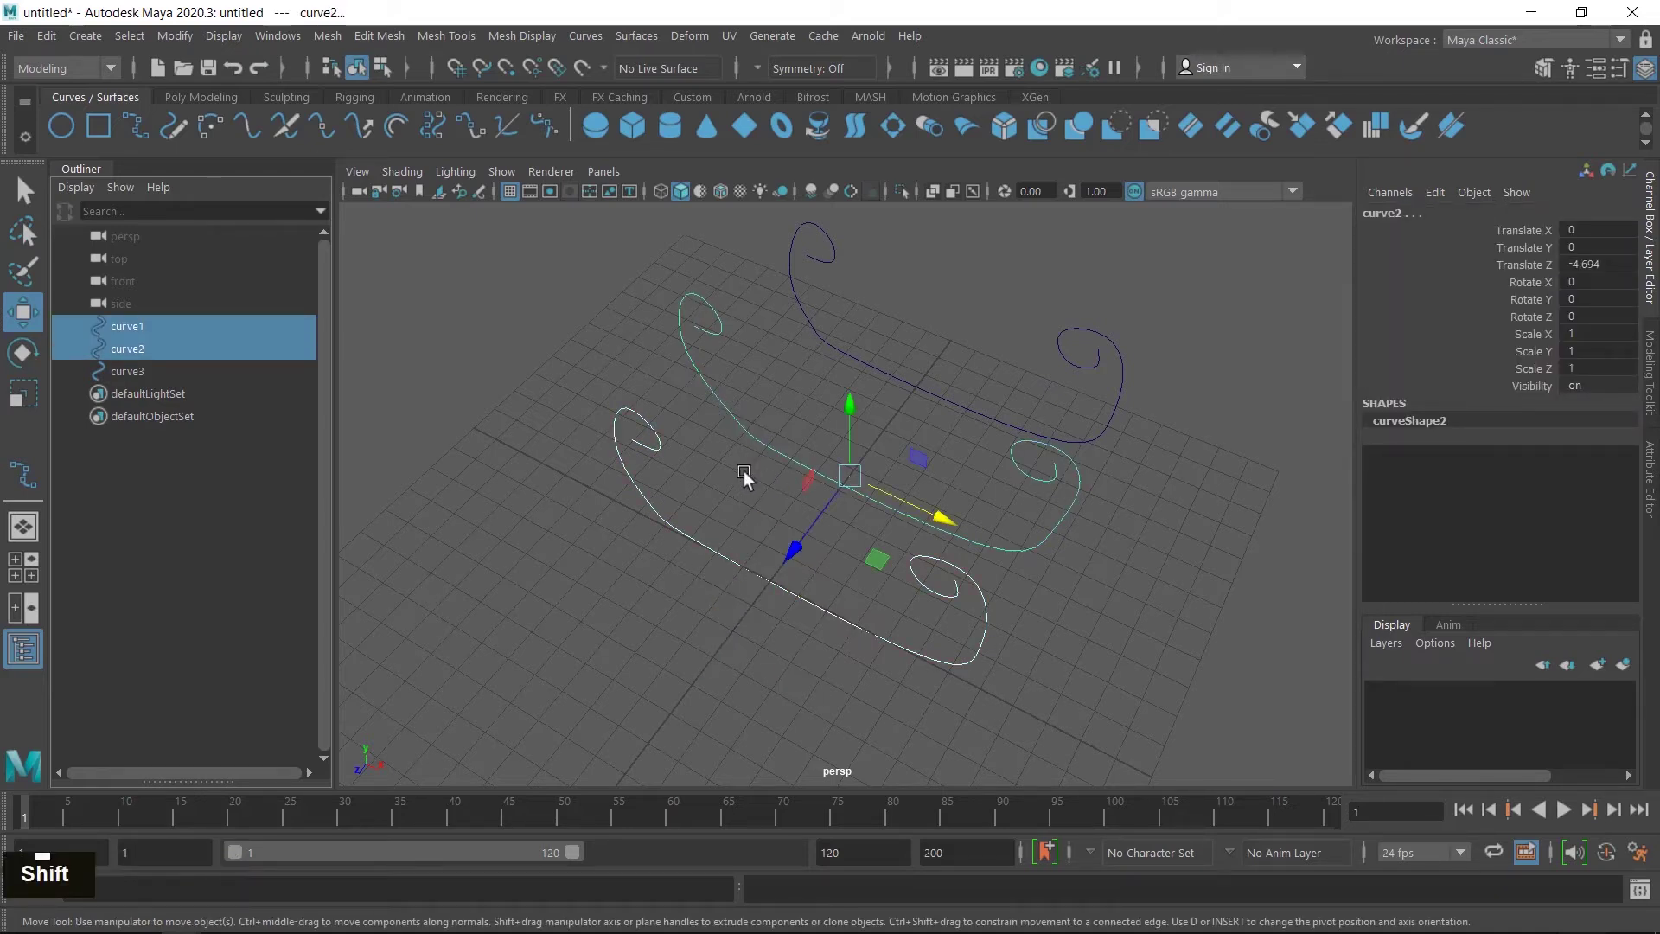
pyautogui.keyDown('shift'); pyautogui.moveTo(857, 329); pyautogui.dragTo(796, 382); pyautogui.keyUp('shift')
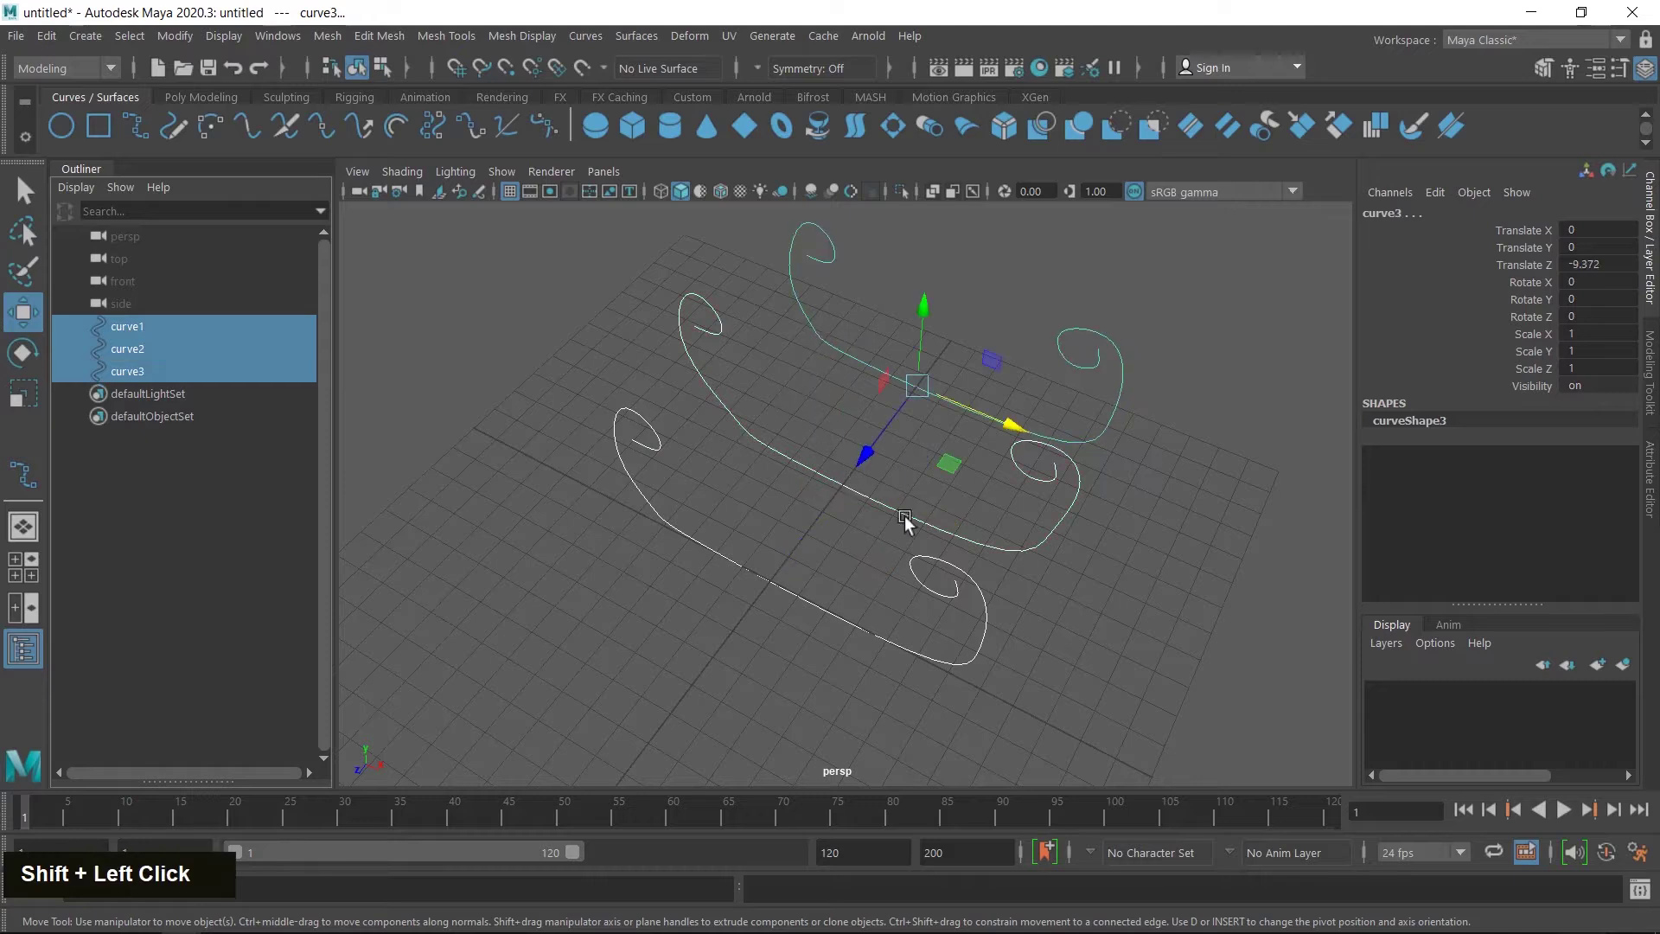
pyautogui.keyDown('alt'); pyautogui.moveTo(1043, 646); pyautogui.dragTo(989, 647, button='middle'); pyautogui.keyUp('alt')
pyautogui.keyDown('alt'); pyautogui.moveTo(989, 646); pyautogui.dragTo(983, 600); pyautogui.keyUp('alt')
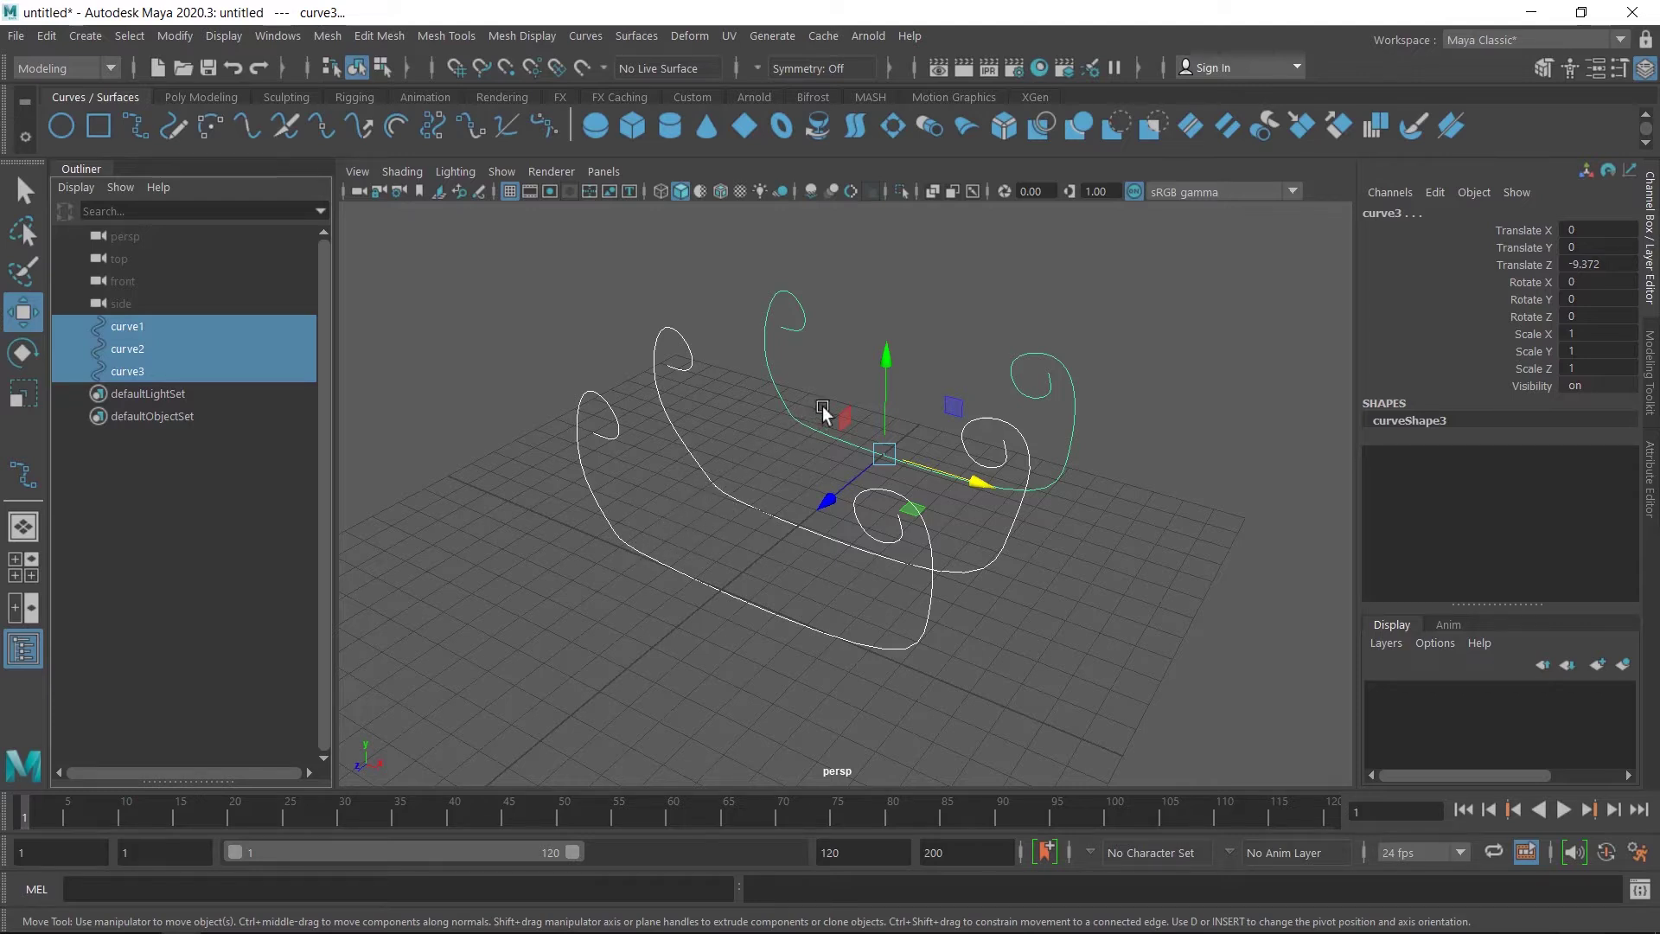
# - Select the three curves from back to front and loft them into a NURBS surface using the reset default Loft options
pyautogui.click(769, 379)
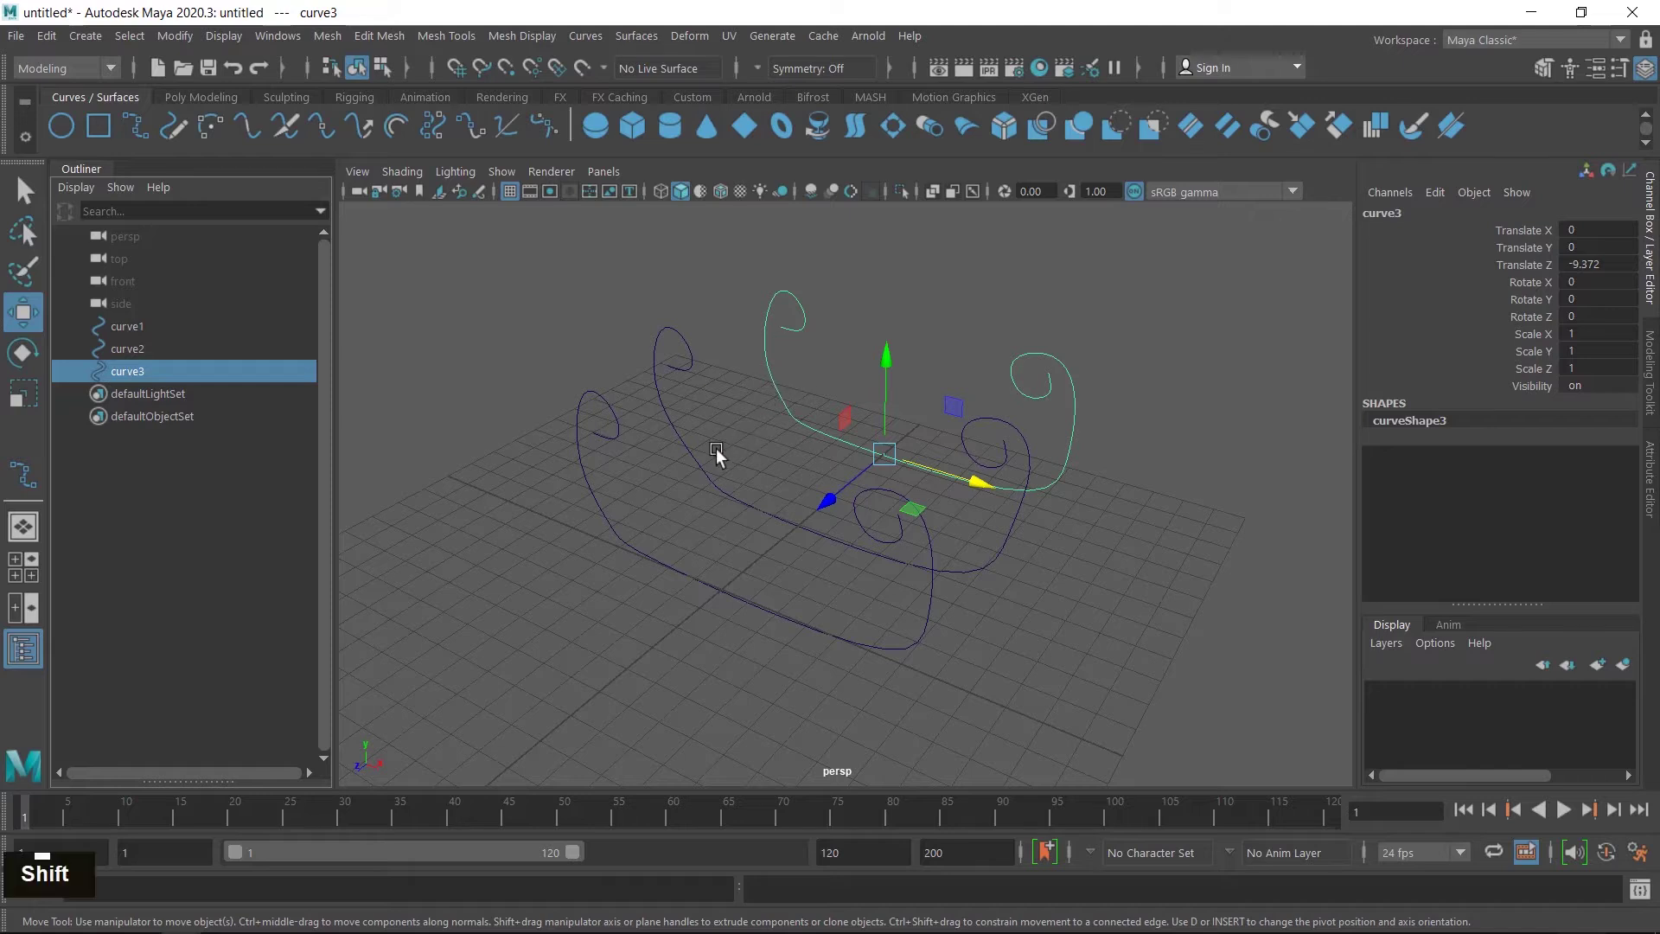
pyautogui.keyDown('shift'); pyautogui.click(697, 465); pyautogui.keyUp('shift')
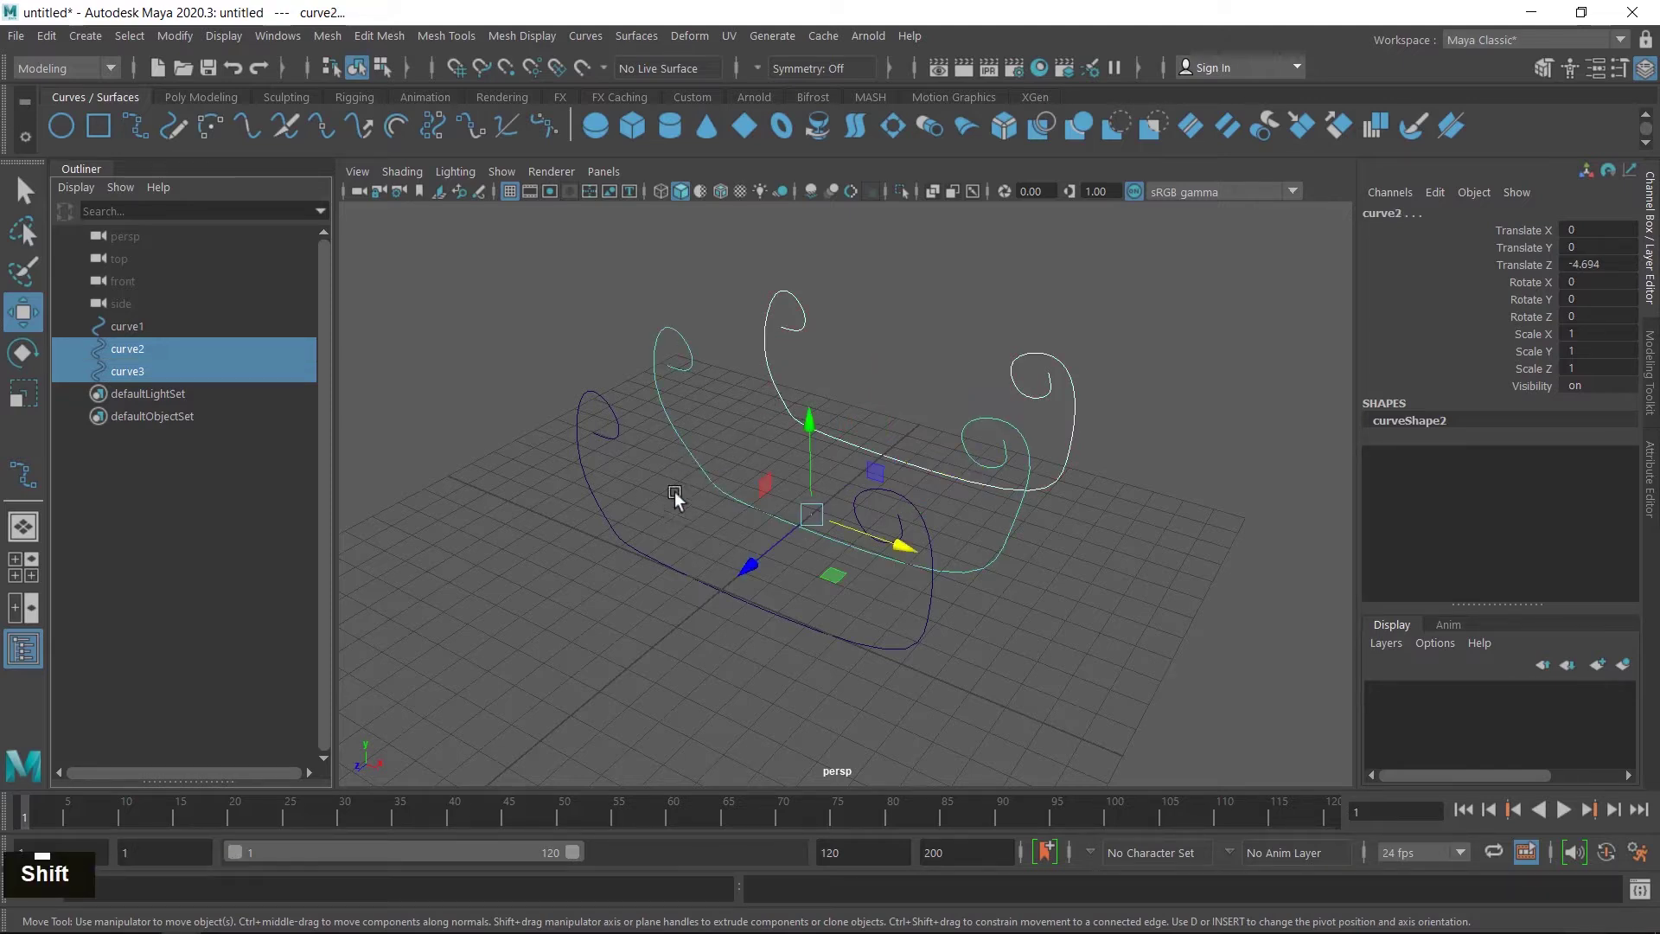
pyautogui.keyDown('shift'); pyautogui.click(596, 534); pyautogui.keyUp('shift')
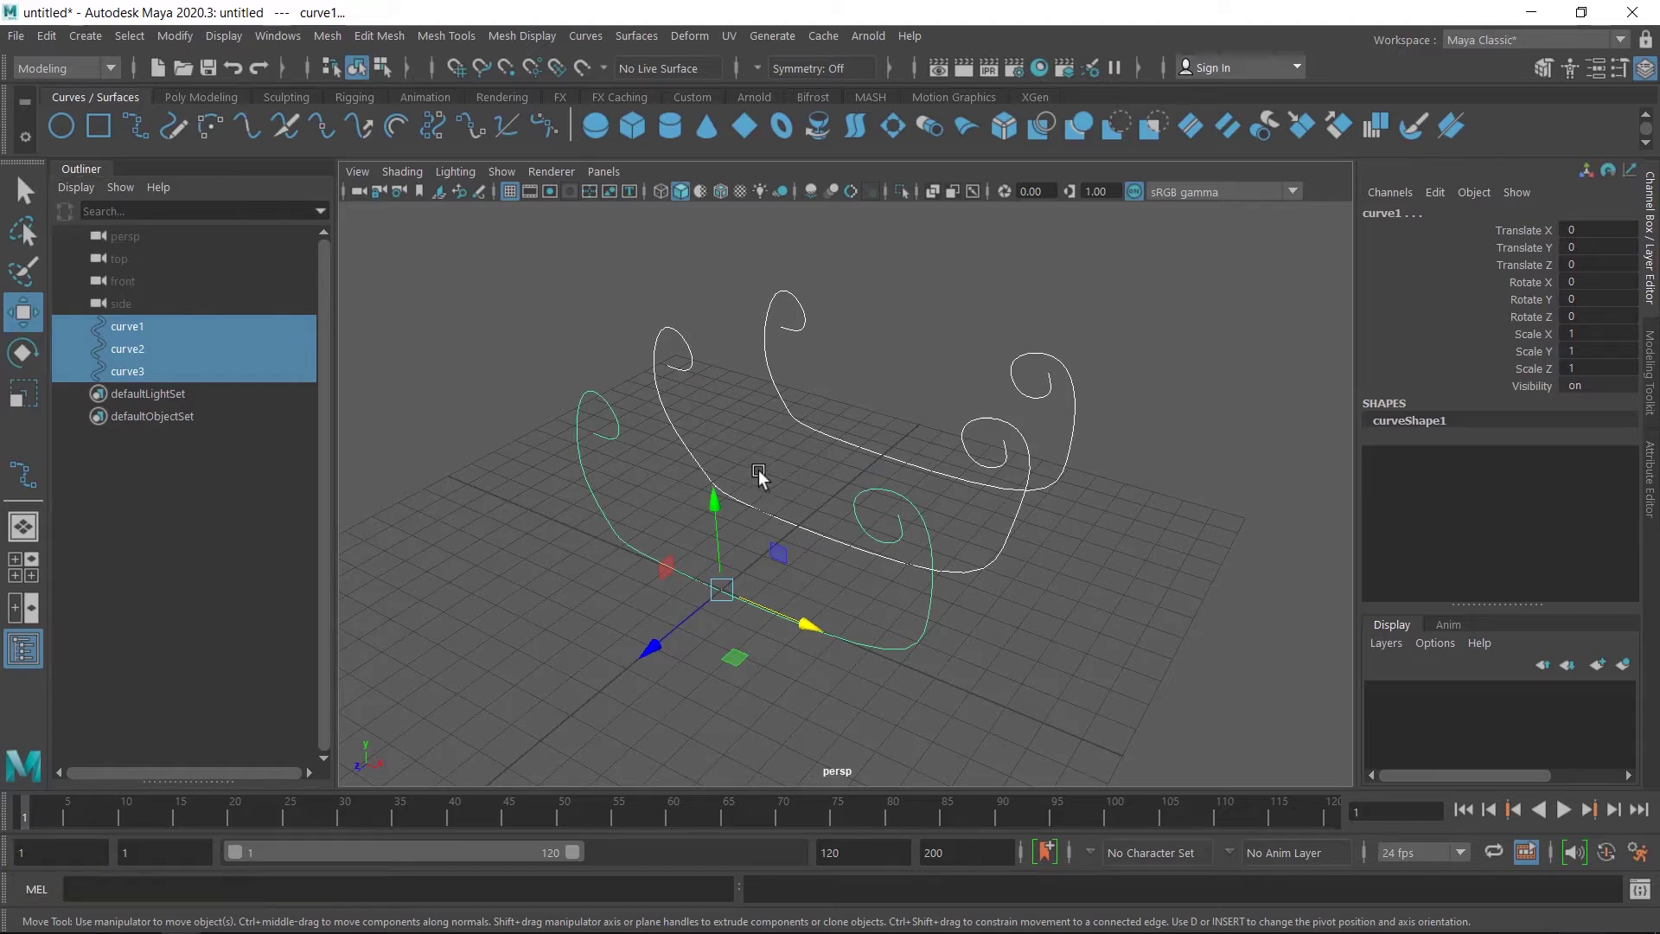
pyautogui.click(645, 37)
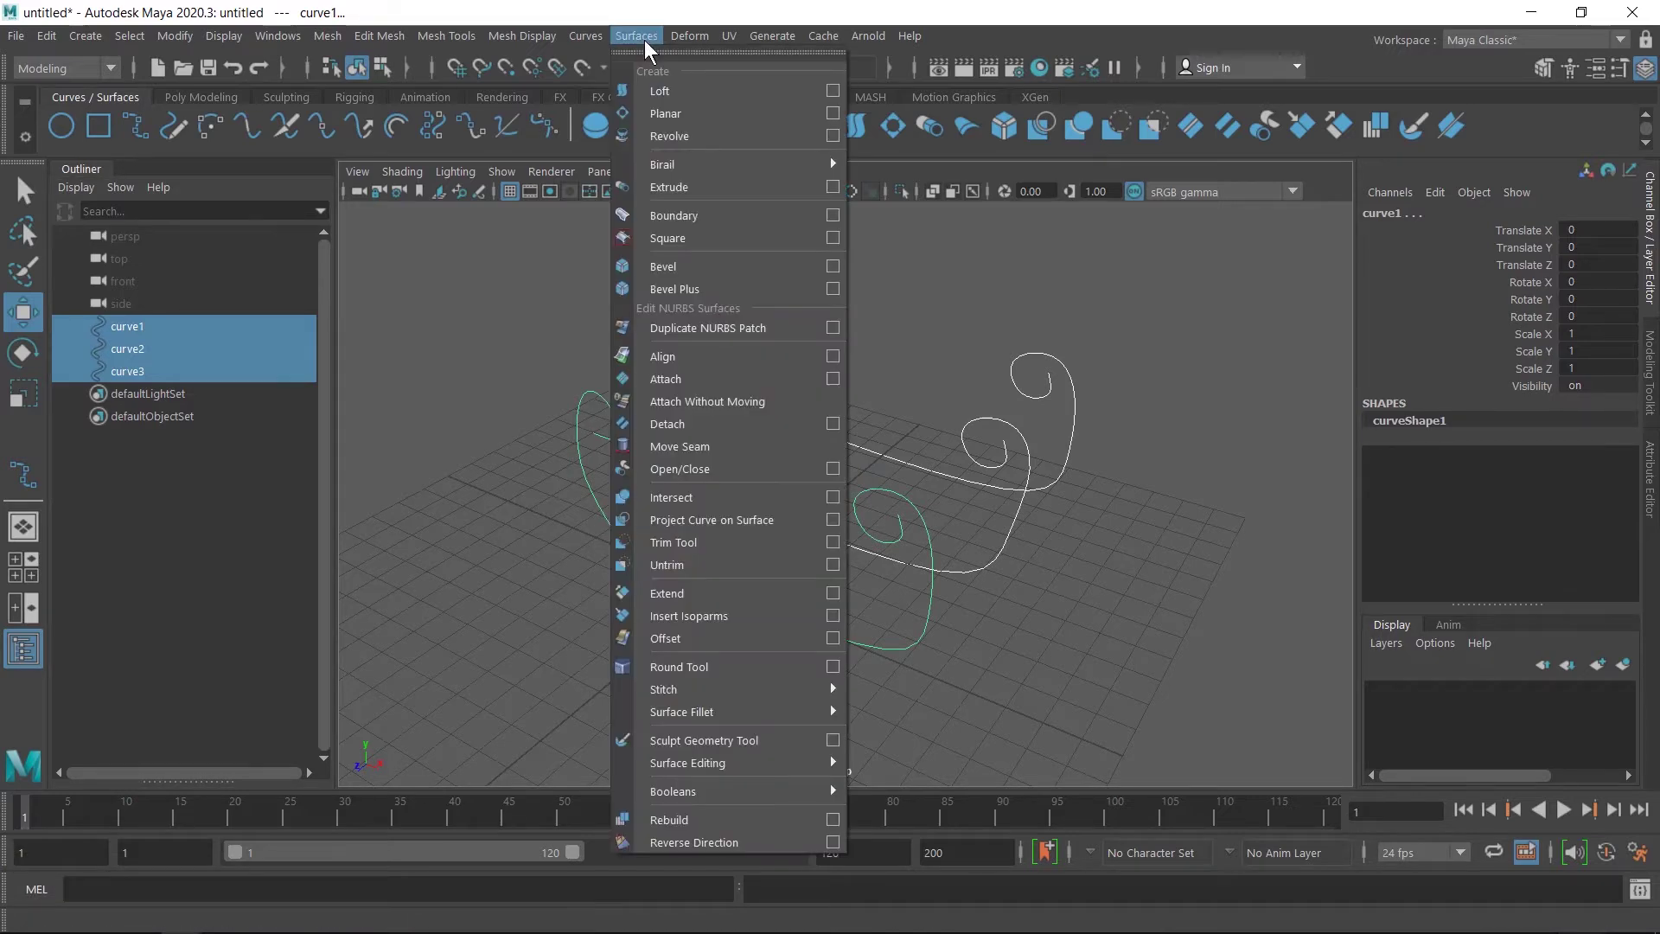
pyautogui.click(825, 90)
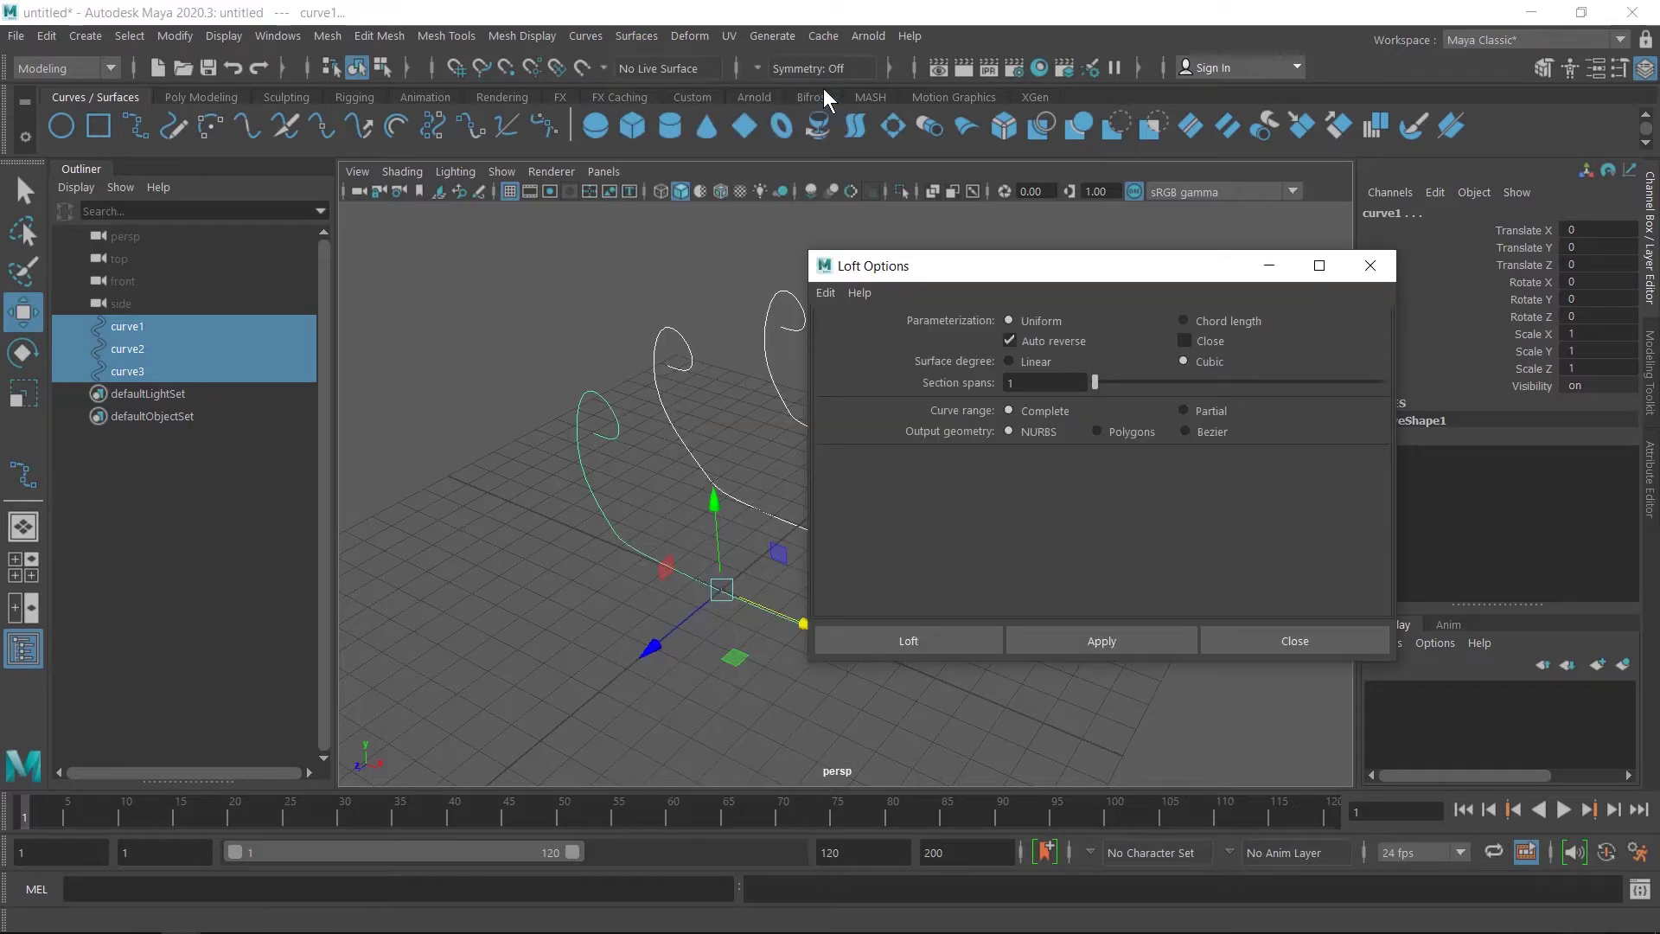
pyautogui.click(826, 294)
pyautogui.click(848, 336)
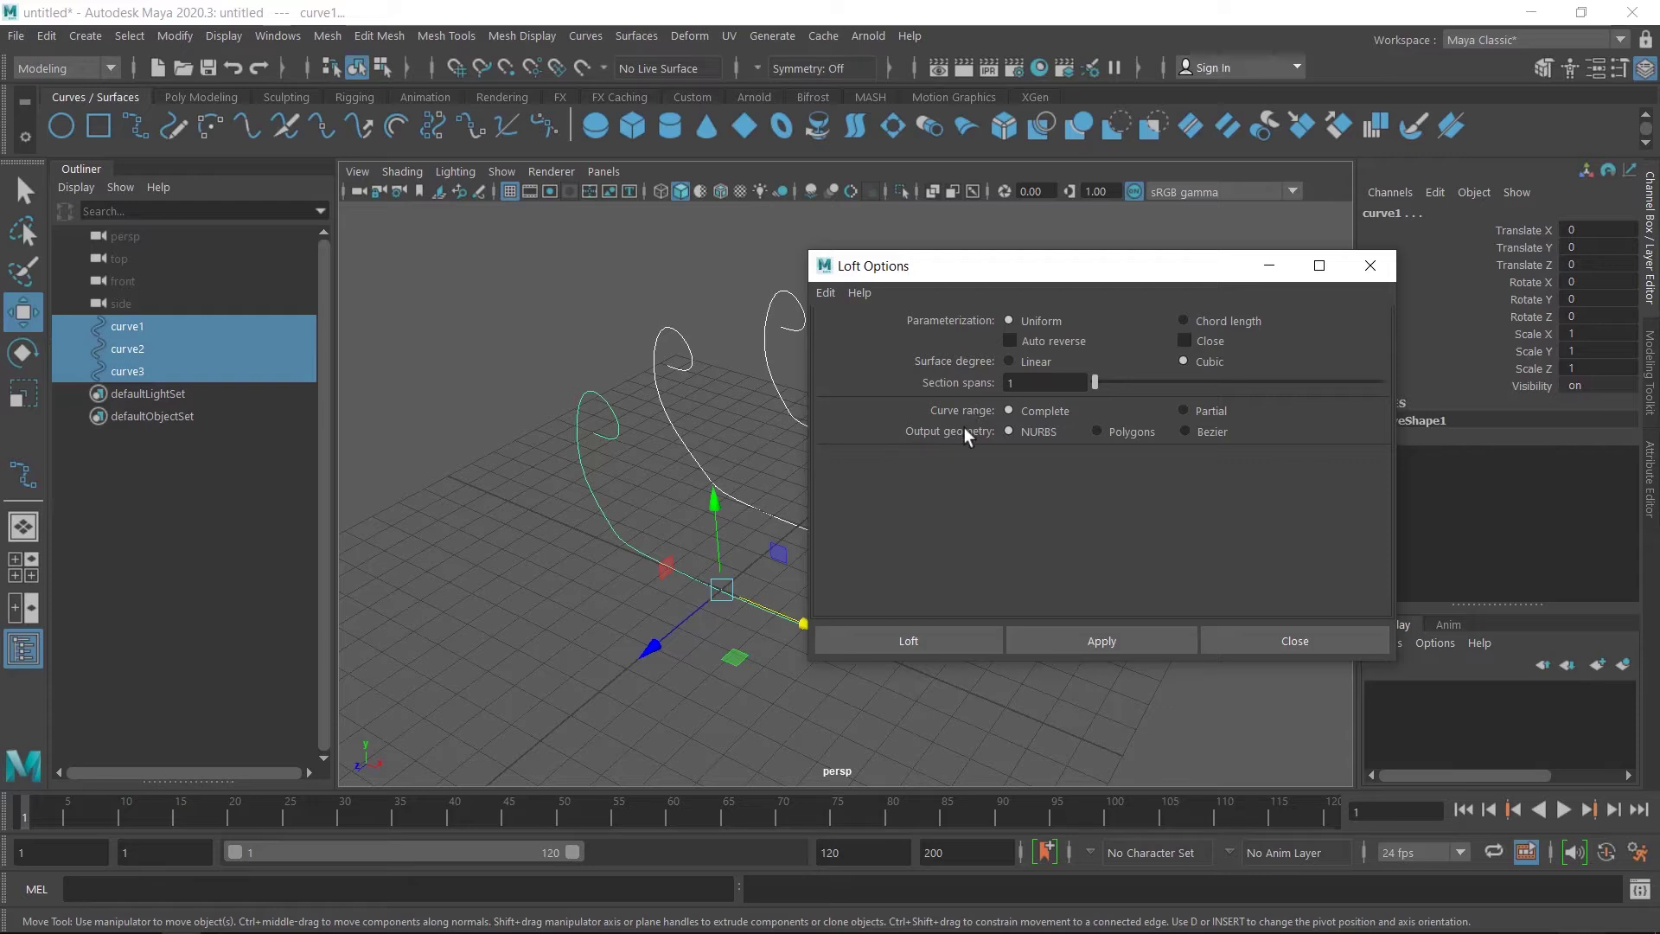
pyautogui.click(910, 641)
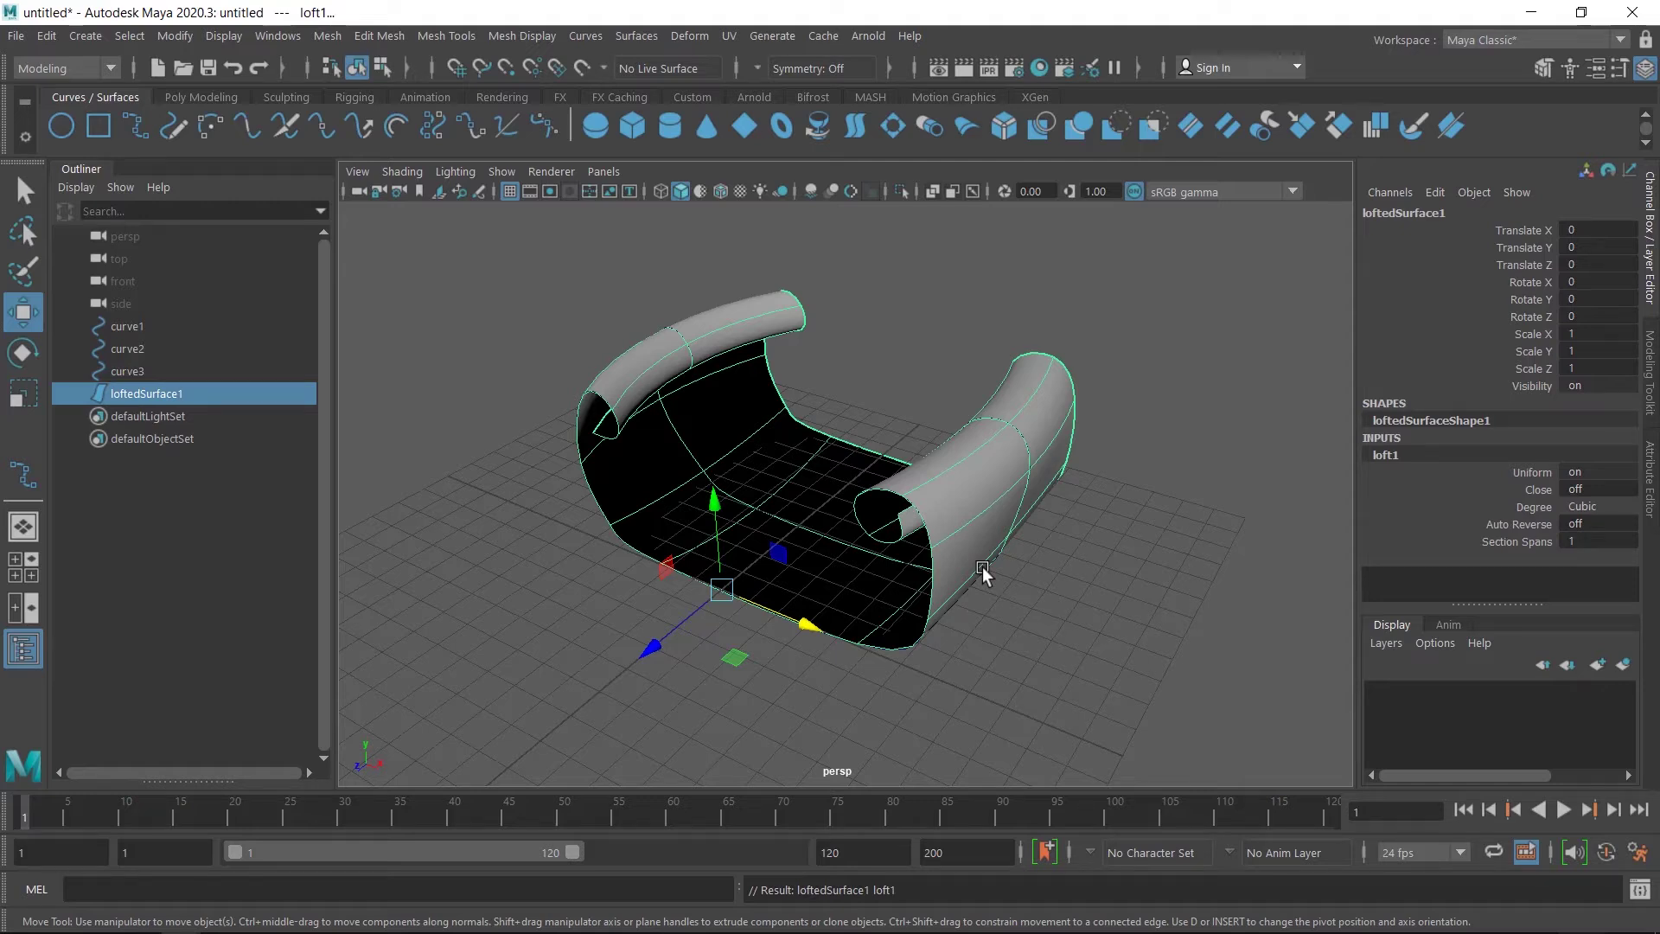
# - Show the control vertices of curve1 and raise those at its two lower corners, then return to object mode
pyautogui.click(118, 328)
pyautogui.moveTo(716, 633)
pyautogui.keyDown('alt'); pyautogui.mouseDown()
pyautogui.moveTo(671, 572)
pyautogui.moveTo(677, 543)
pyautogui.moveTo(714, 633)
pyautogui.mouseUp(); pyautogui.keyUp('alt')
pyautogui.moveTo(673, 578); pyautogui.dragTo(534, 370, button='right')
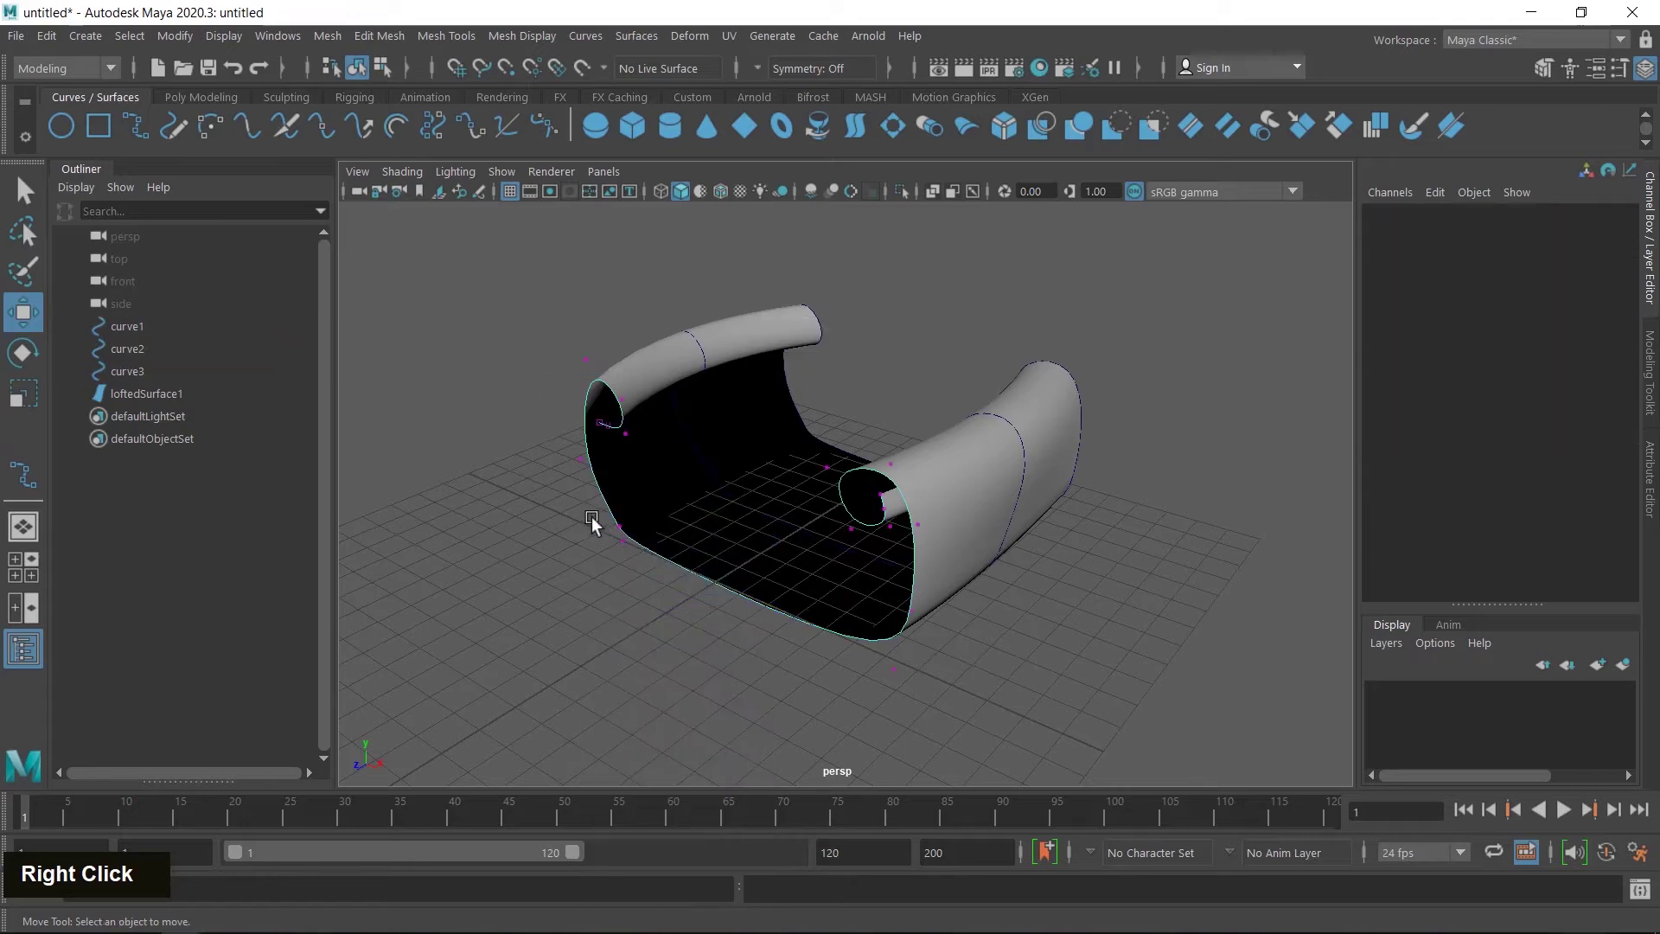
pyautogui.moveTo(642, 557); pyautogui.dragTo(644, 559)
pyautogui.keyDown('alt'); pyautogui.moveTo(633, 641); pyautogui.dragTo(655, 672); pyautogui.keyUp('alt')
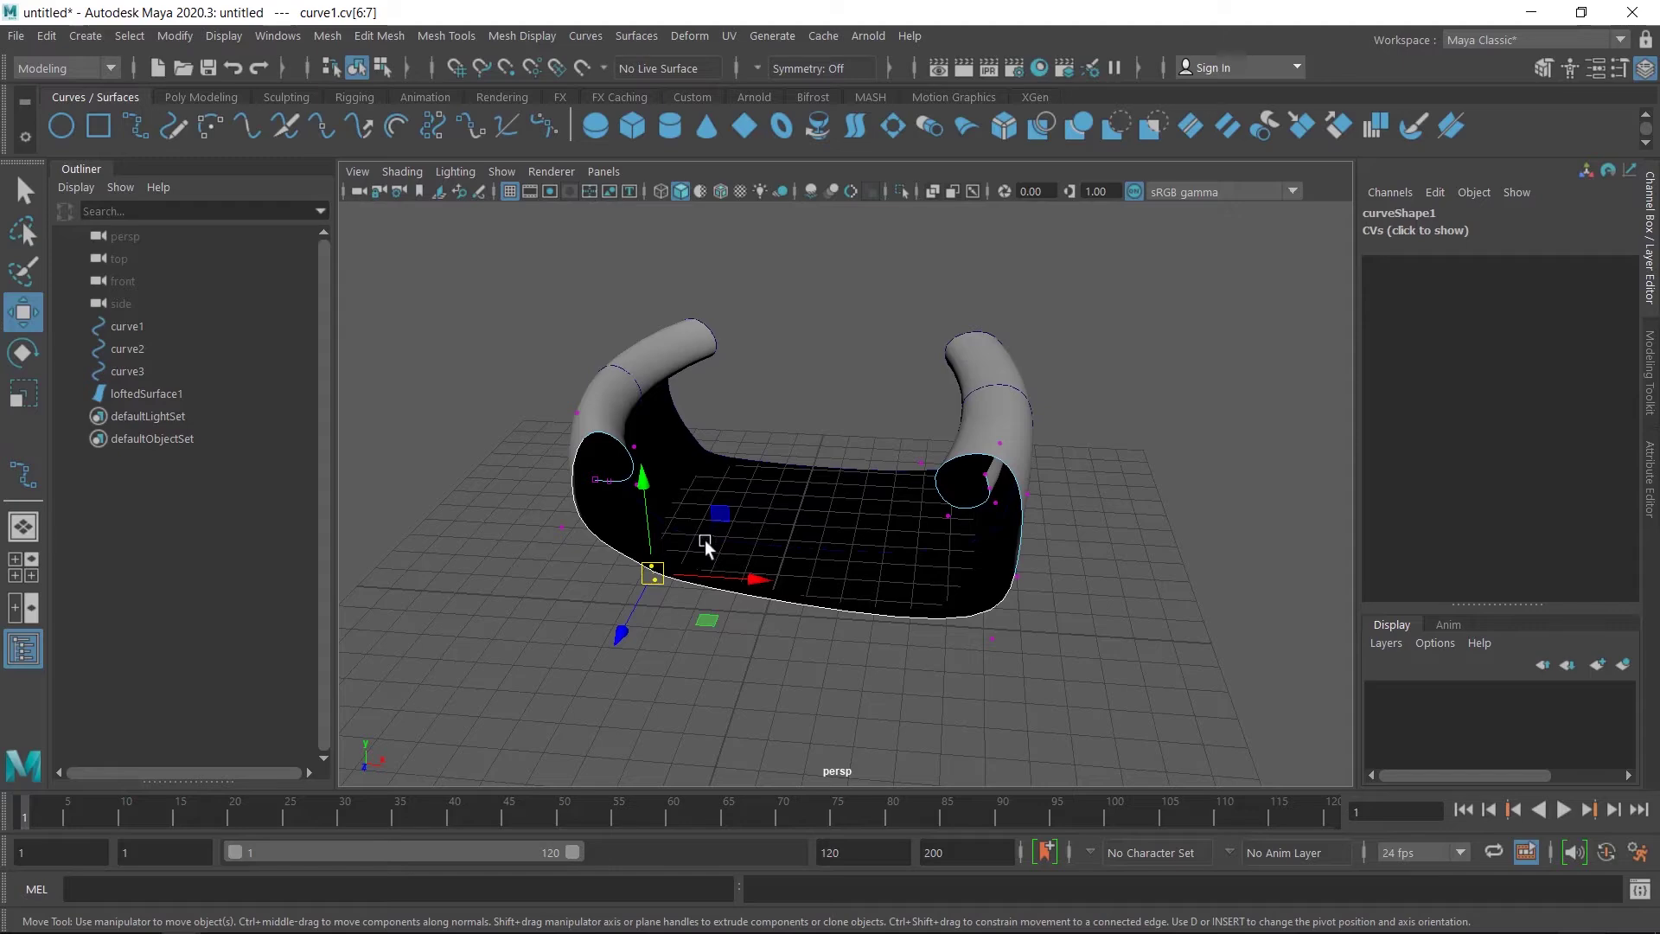
pyautogui.keyDown('alt'); pyautogui.moveTo(704, 541); pyautogui.dragTo(804, 621); pyautogui.keyUp('alt')
pyautogui.moveTo(983, 576); pyautogui.dragTo(1072, 663)
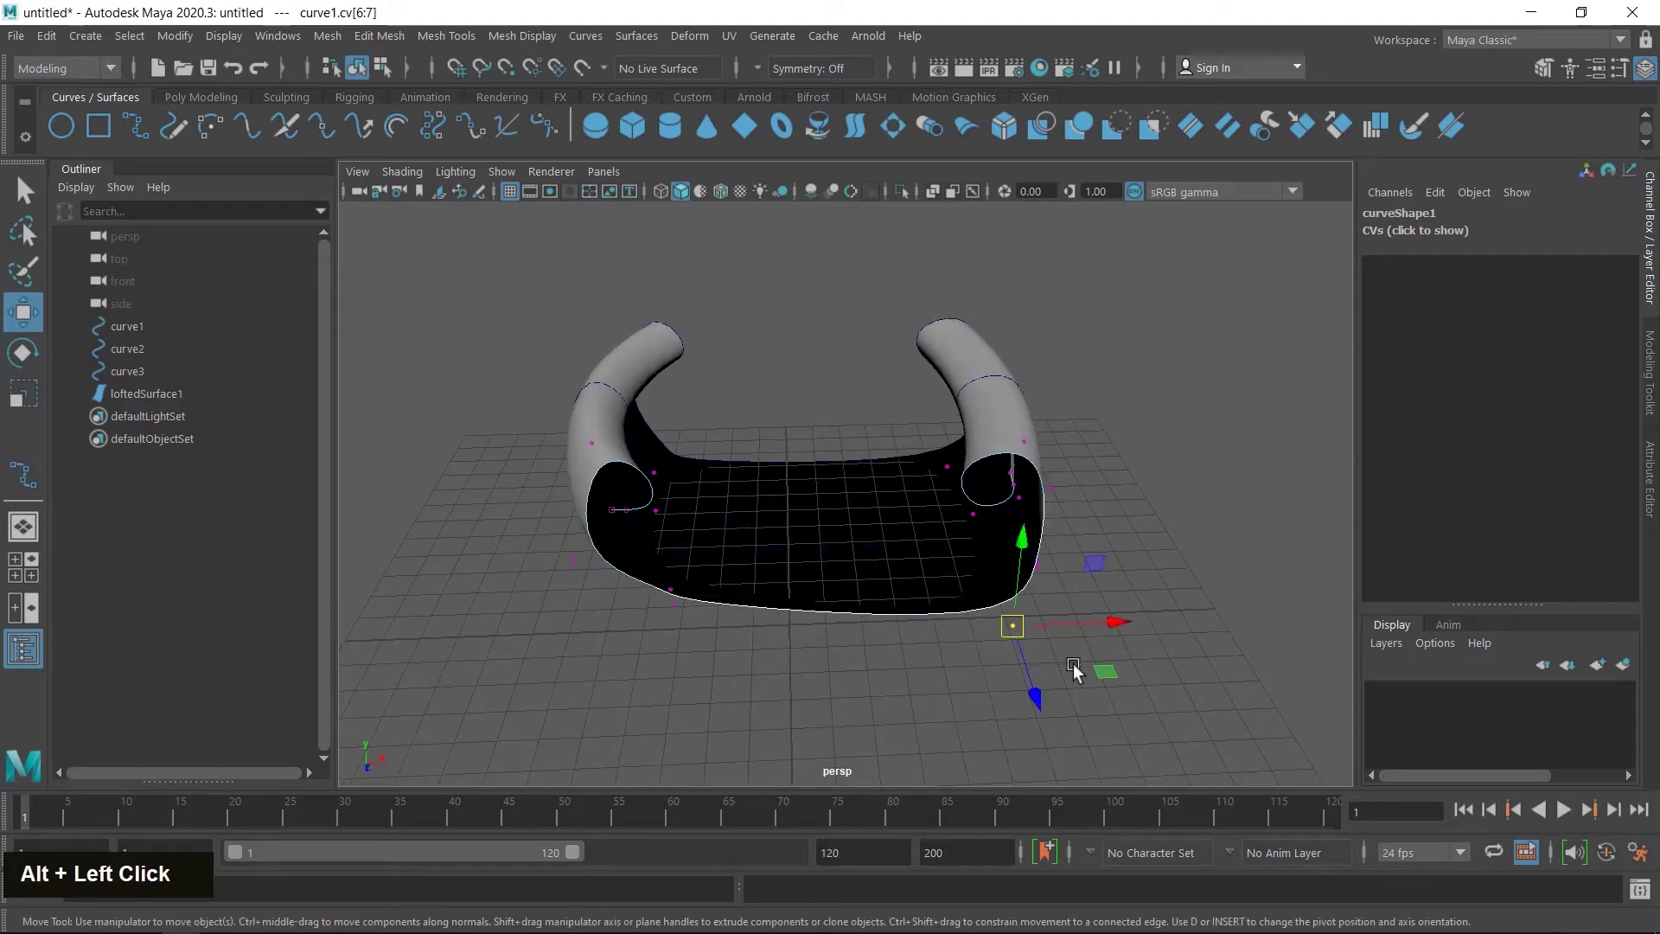
pyautogui.moveTo(1018, 586); pyautogui.dragTo(1018, 555)
pyautogui.keyDown('alt'); pyautogui.moveTo(897, 683); pyautogui.dragTo(911, 640); pyautogui.keyUp('alt')
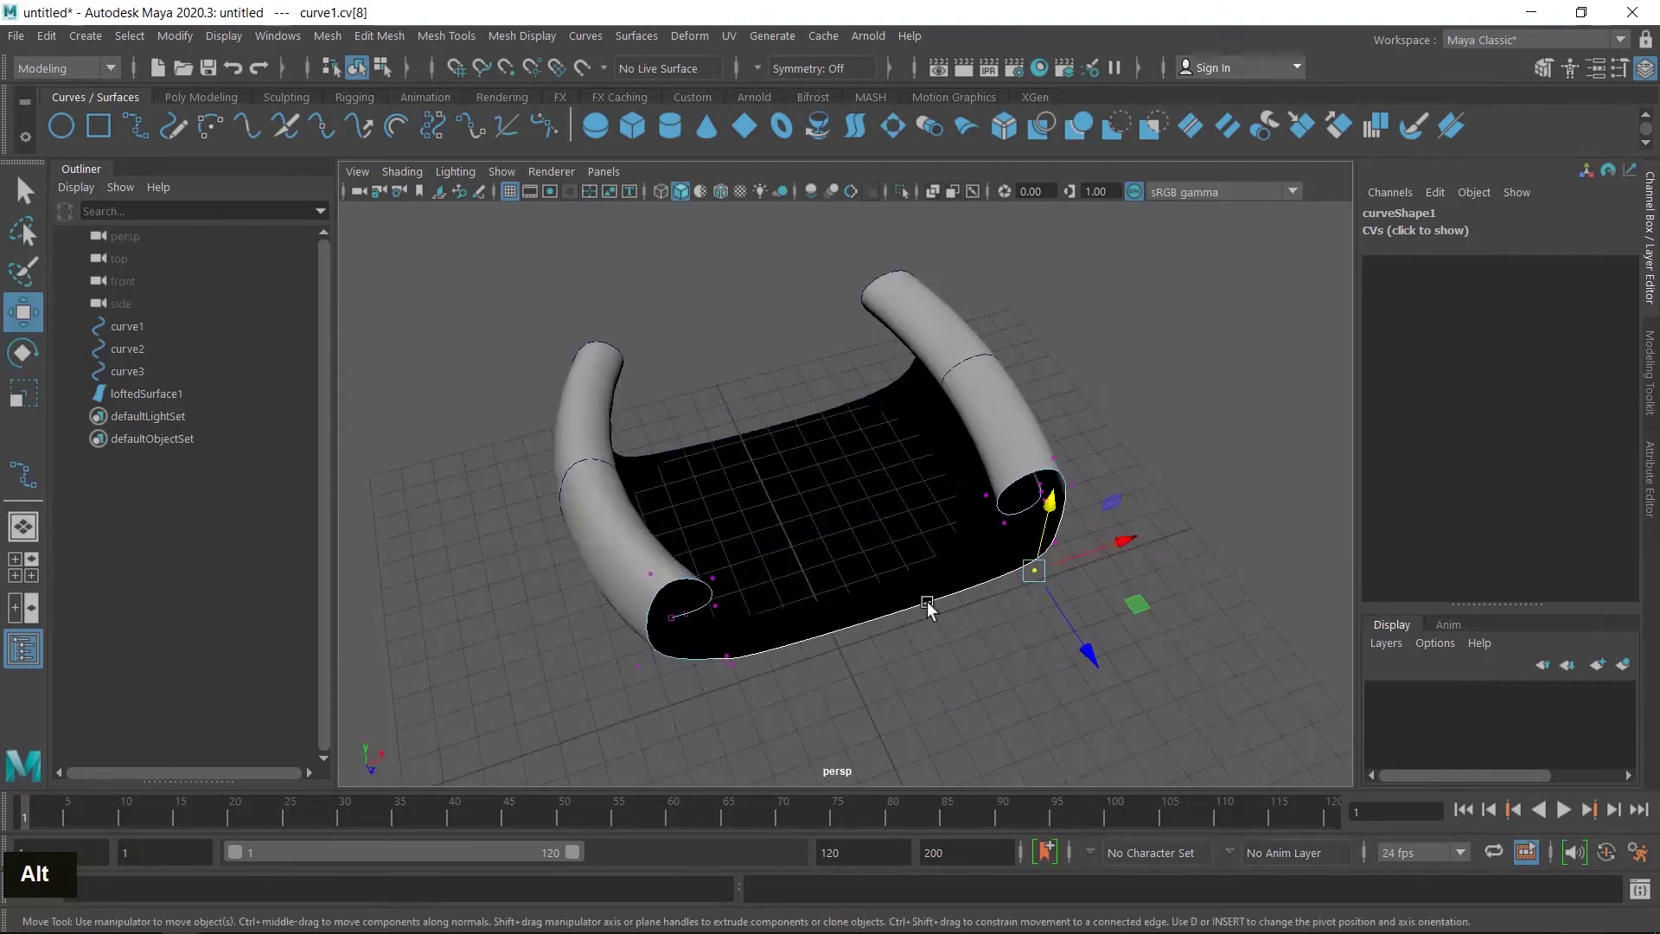
pyautogui.moveTo(927, 600); pyautogui.dragTo(1051, 336, button='right')
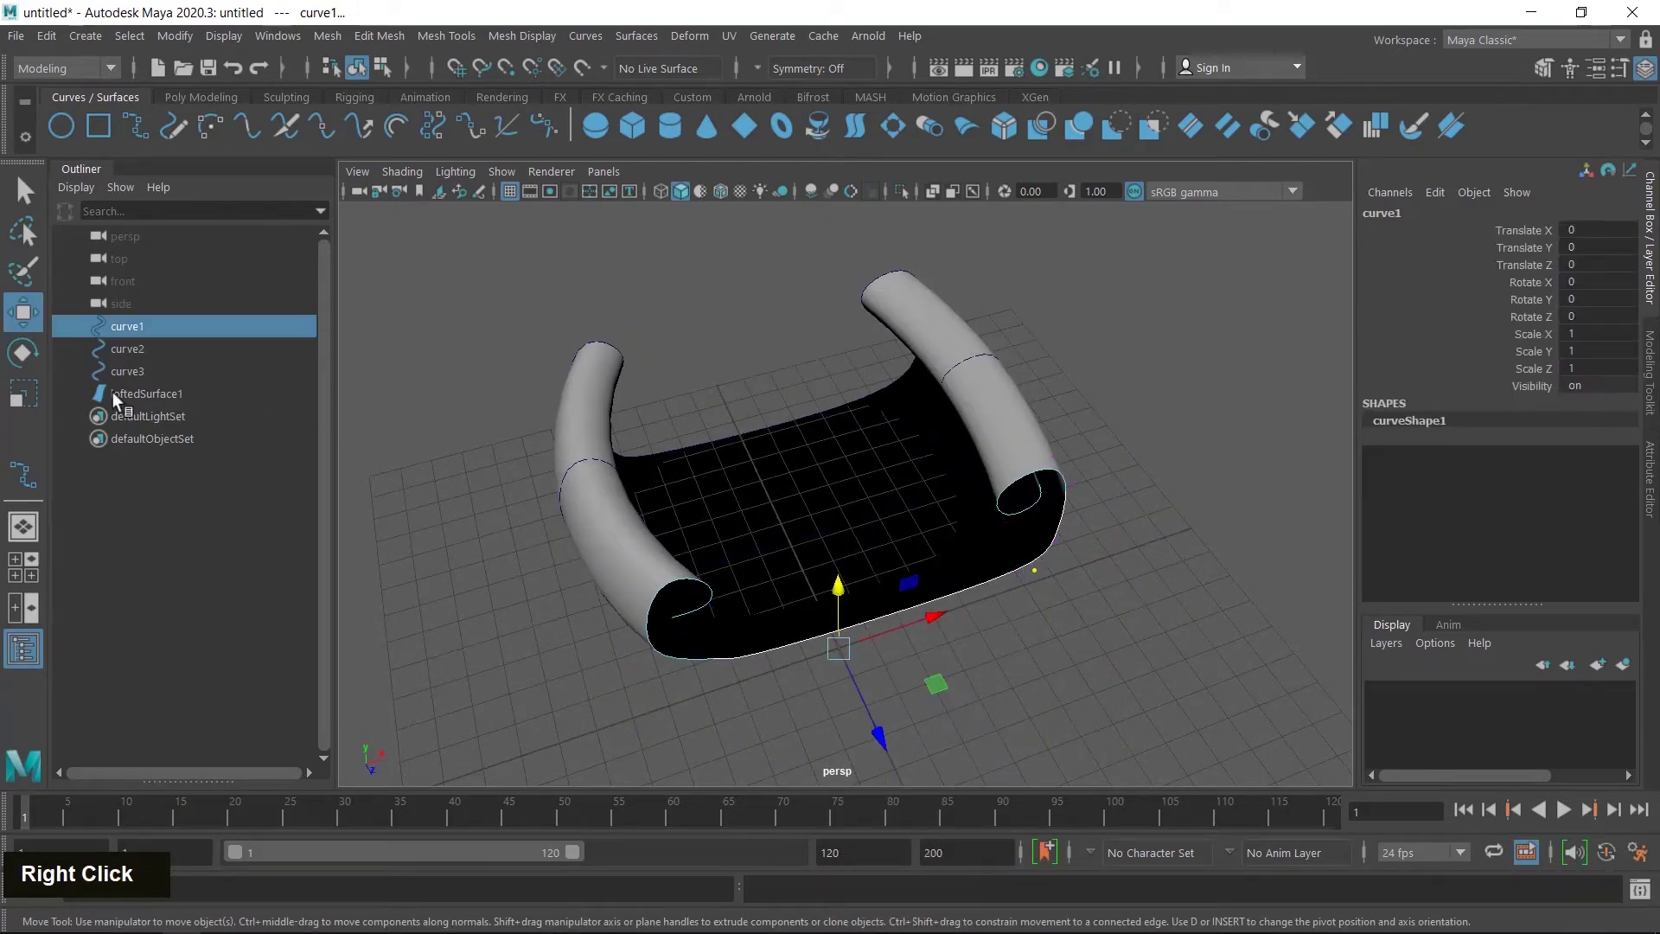
# - Show the control vertices of curve3 and raise those at its two lower corners along Y
pyautogui.click(128, 372)
pyautogui.keyDown('alt'); pyautogui.moveTo(692, 581); pyautogui.dragTo(962, 597); pyautogui.keyUp('alt')
pyautogui.moveTo(631, 646); pyautogui.dragTo(493, 368, button='right')
pyautogui.keyDown('alt'); pyautogui.moveTo(631, 591); pyautogui.dragTo(674, 592); pyautogui.keyUp('alt')
pyautogui.moveTo(542, 538); pyautogui.dragTo(625, 677)
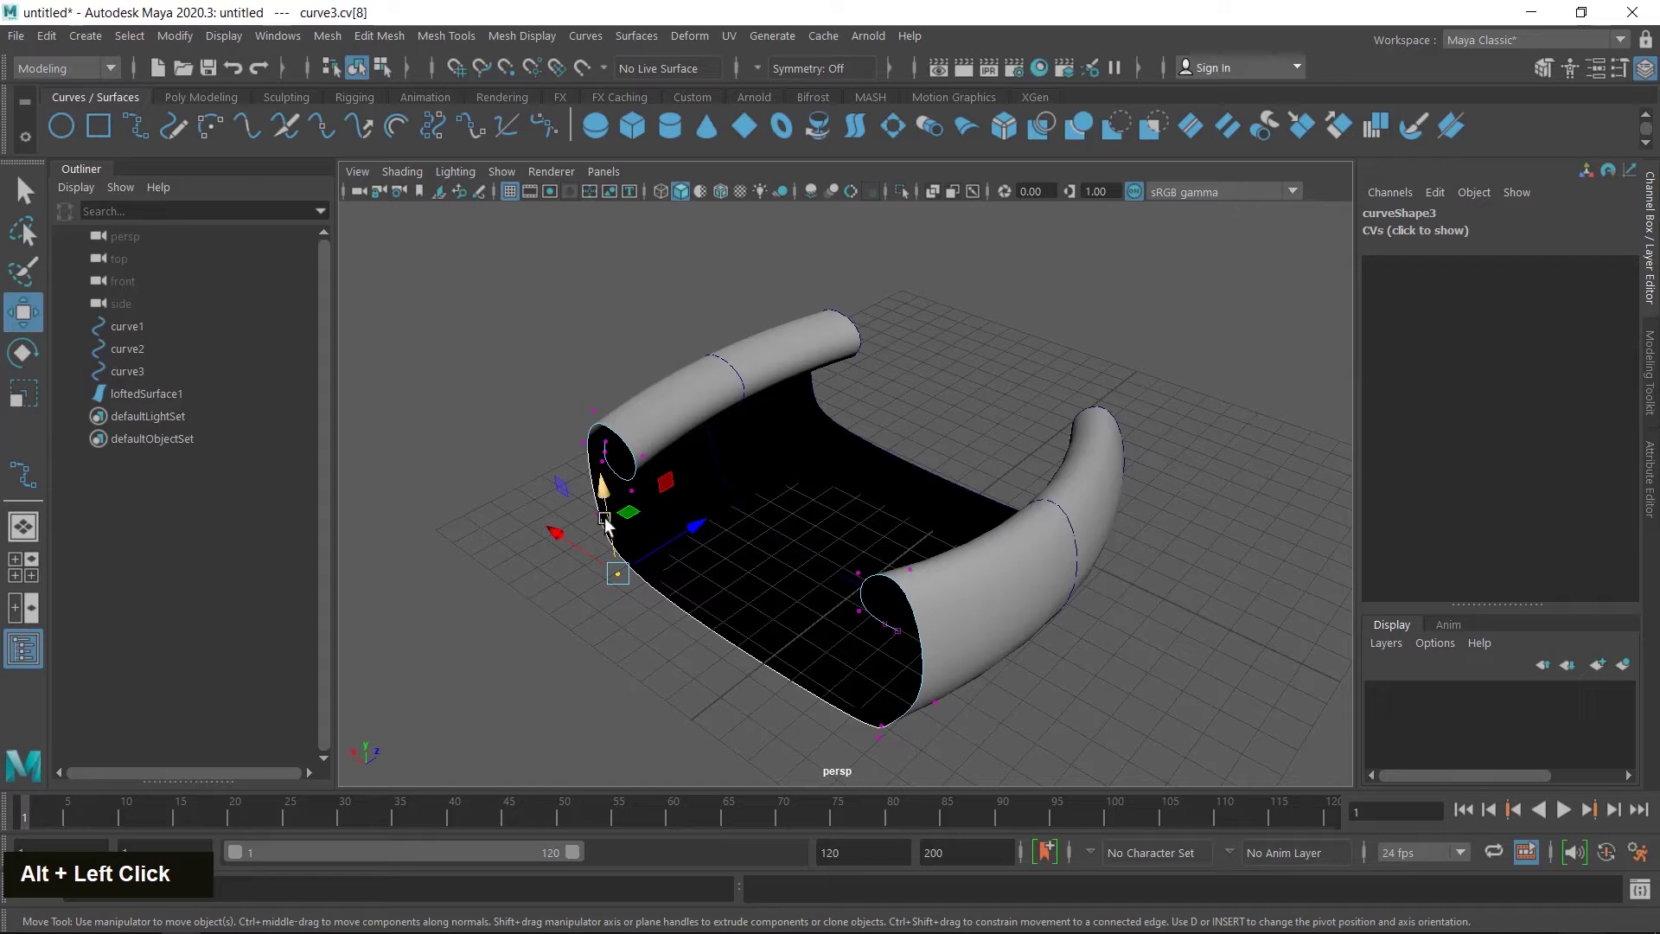
pyautogui.moveTo(605, 512); pyautogui.dragTo(607, 479)
pyautogui.moveTo(779, 648); pyautogui.dragTo(900, 756)
pyautogui.keyDown('alt'); pyautogui.moveTo(864, 699); pyautogui.dragTo(744, 645); pyautogui.keyUp('alt')
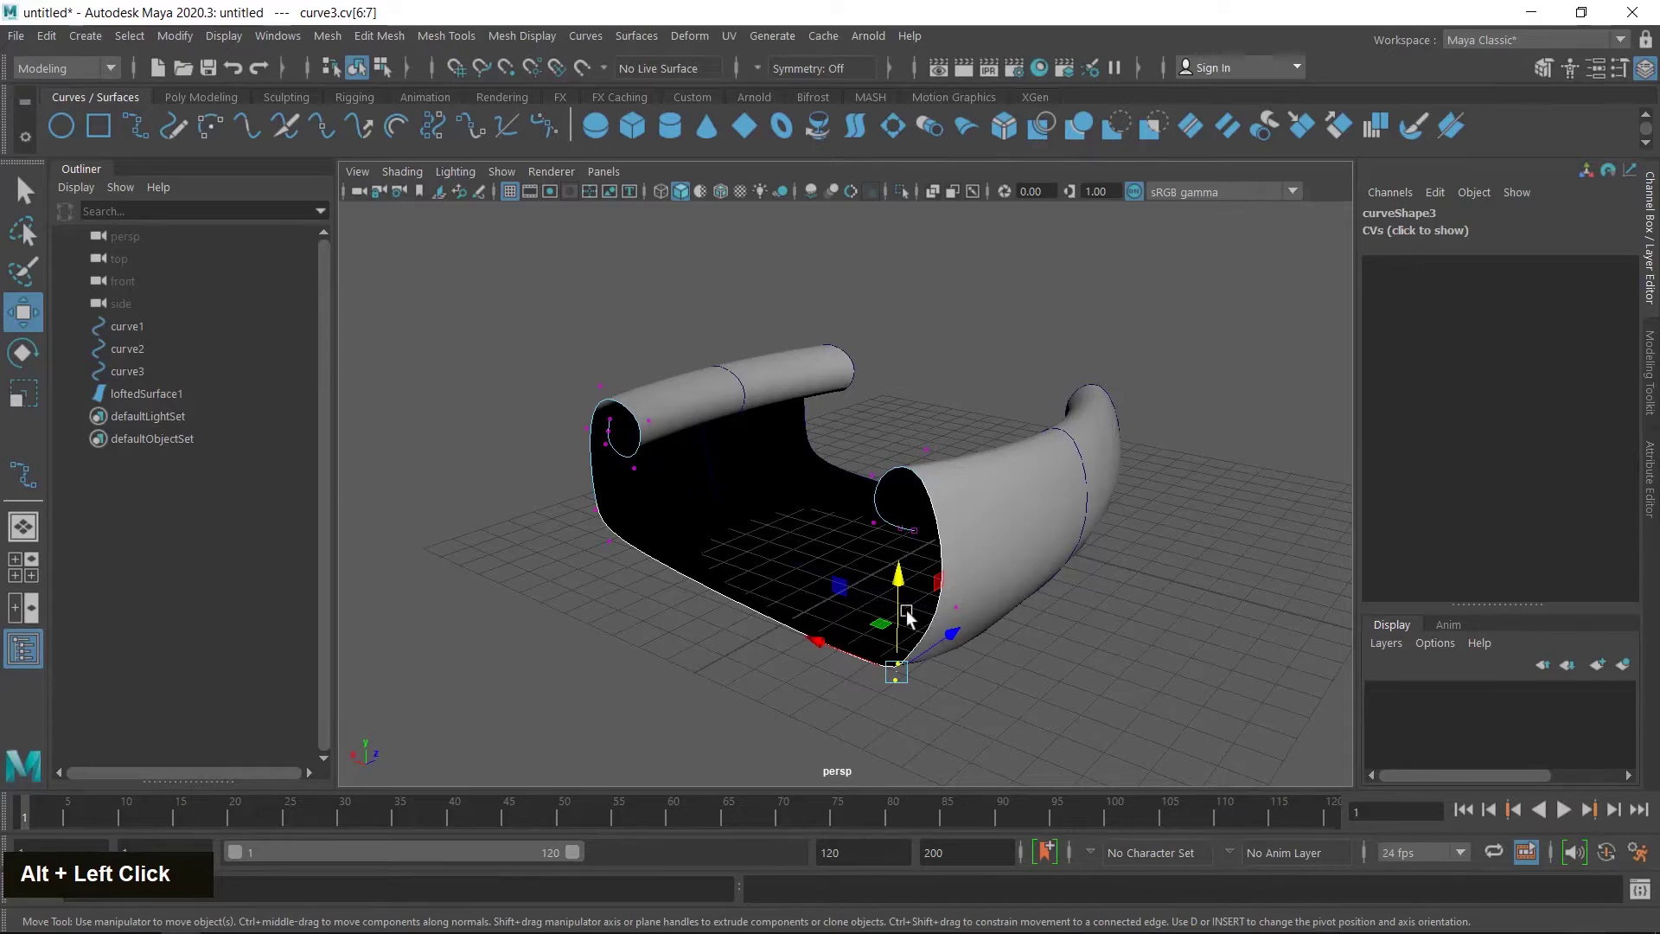
pyautogui.moveTo(900, 609); pyautogui.dragTo(913, 710)
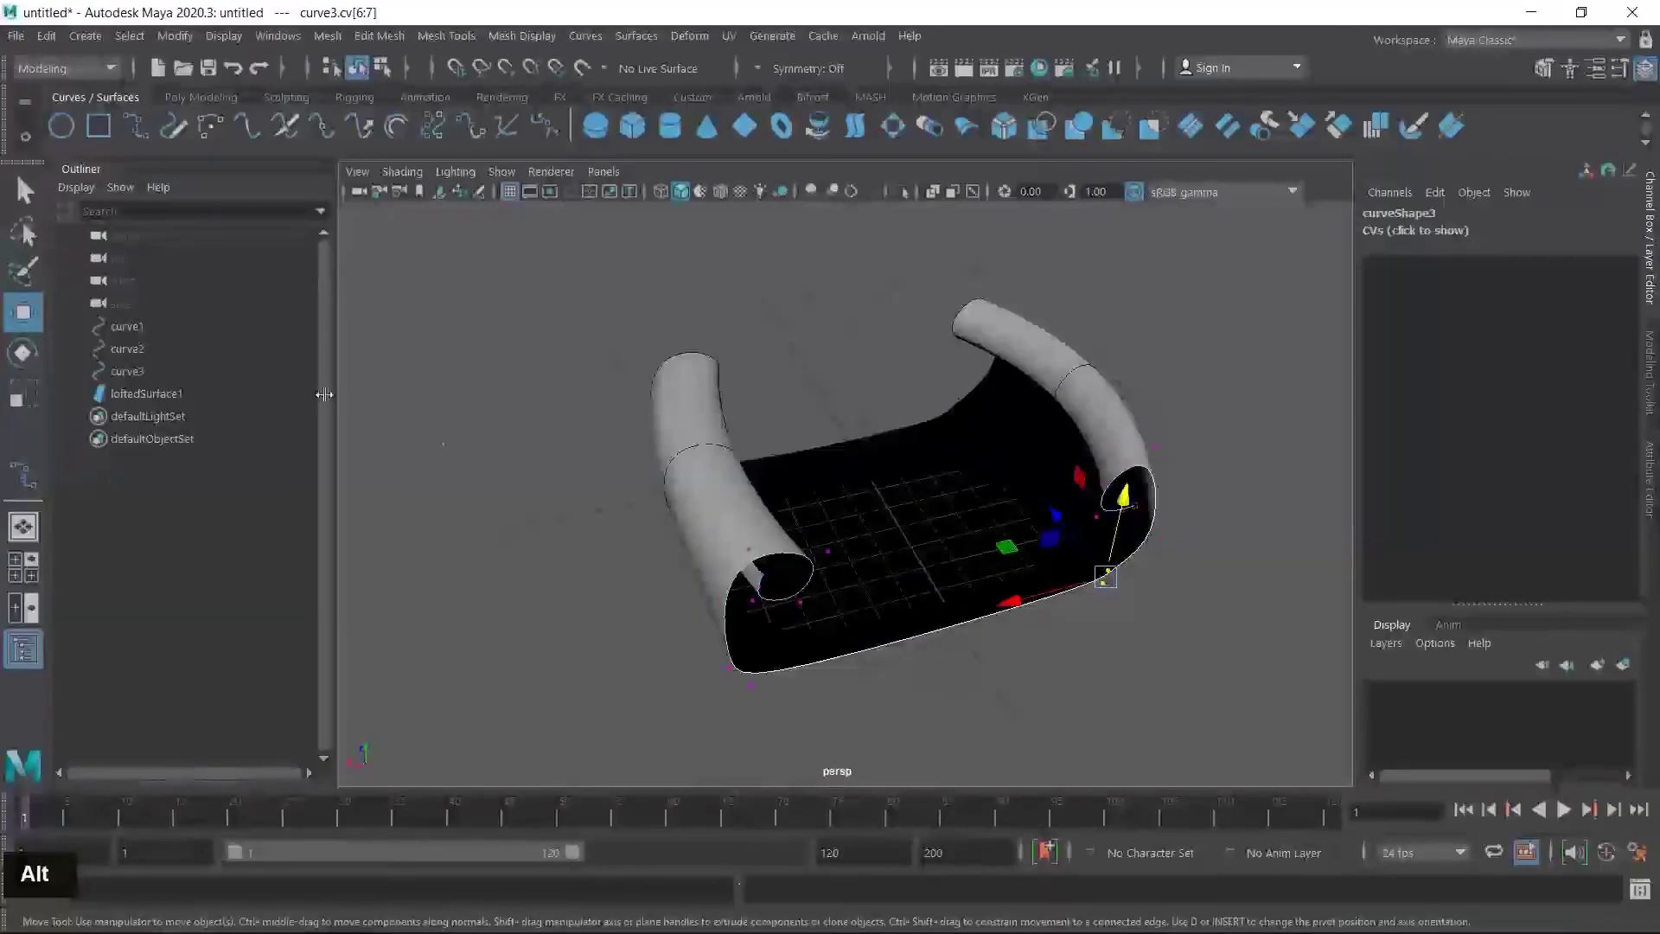
pyautogui.click(116, 349)
pyautogui.moveTo(930, 534); pyautogui.dragTo(835, 346, button='right')
pyautogui.keyDown('alt'); pyautogui.moveTo(863, 386); pyautogui.dragTo(1004, 649); pyautogui.keyUp('alt')
pyautogui.moveTo(1033, 341); pyautogui.dragTo(1172, 313, button='right')
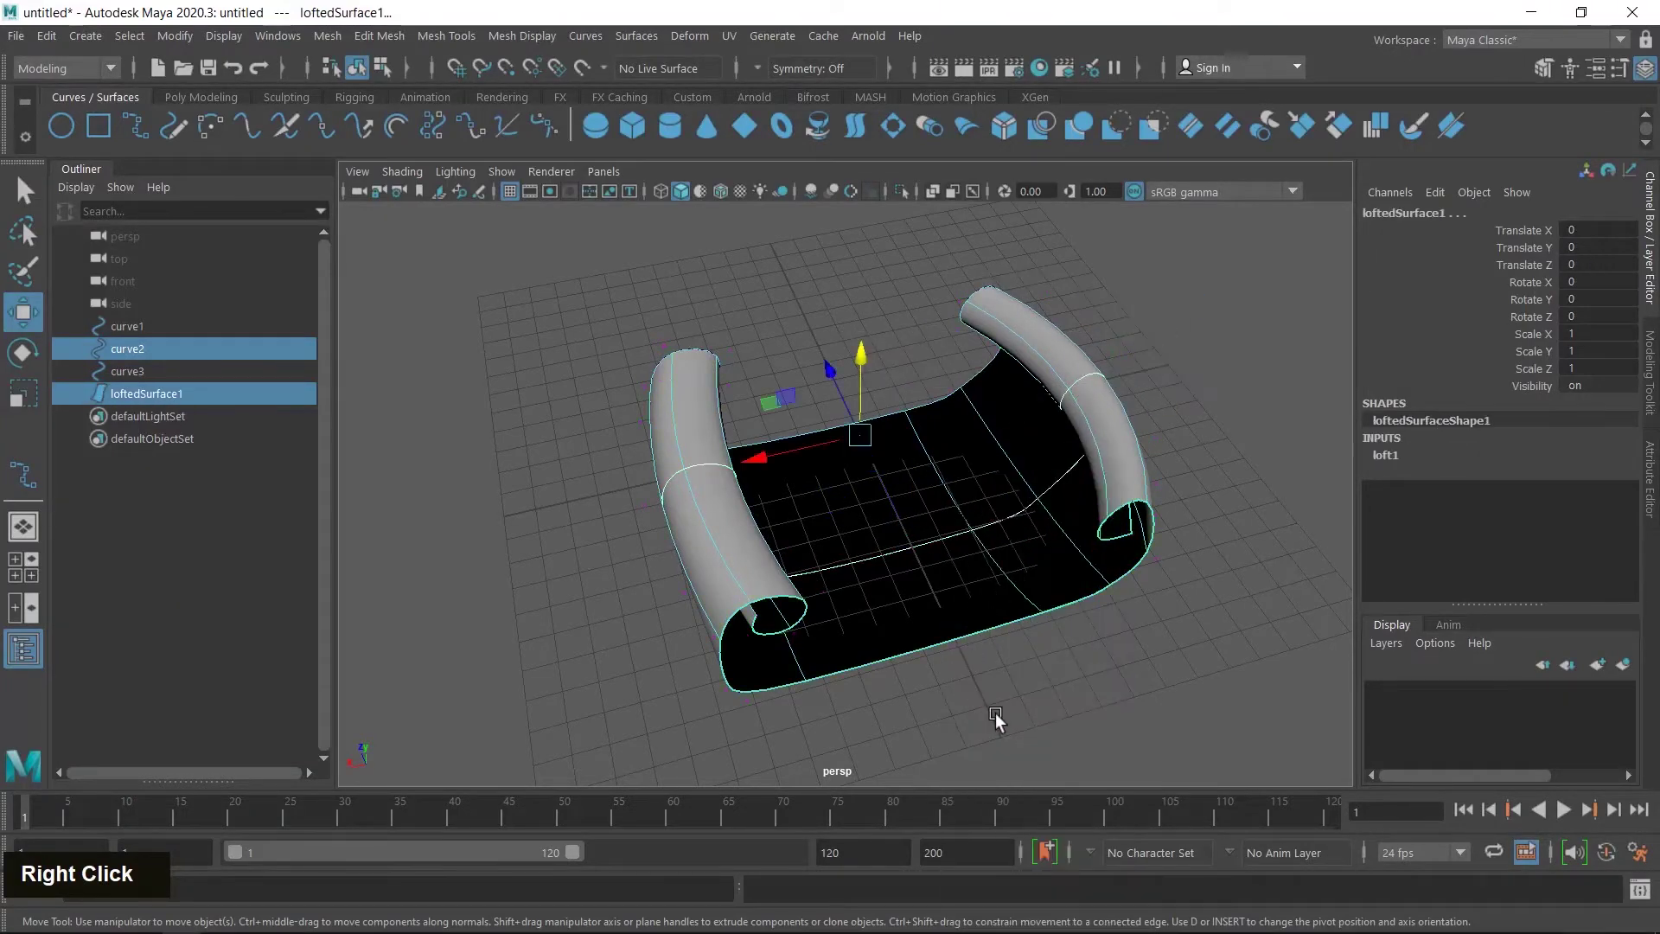
pyautogui.keyDown('alt'); pyautogui.moveTo(994, 715); pyautogui.dragTo(629, 531); pyautogui.keyUp('alt')
pyautogui.click(424, 352)
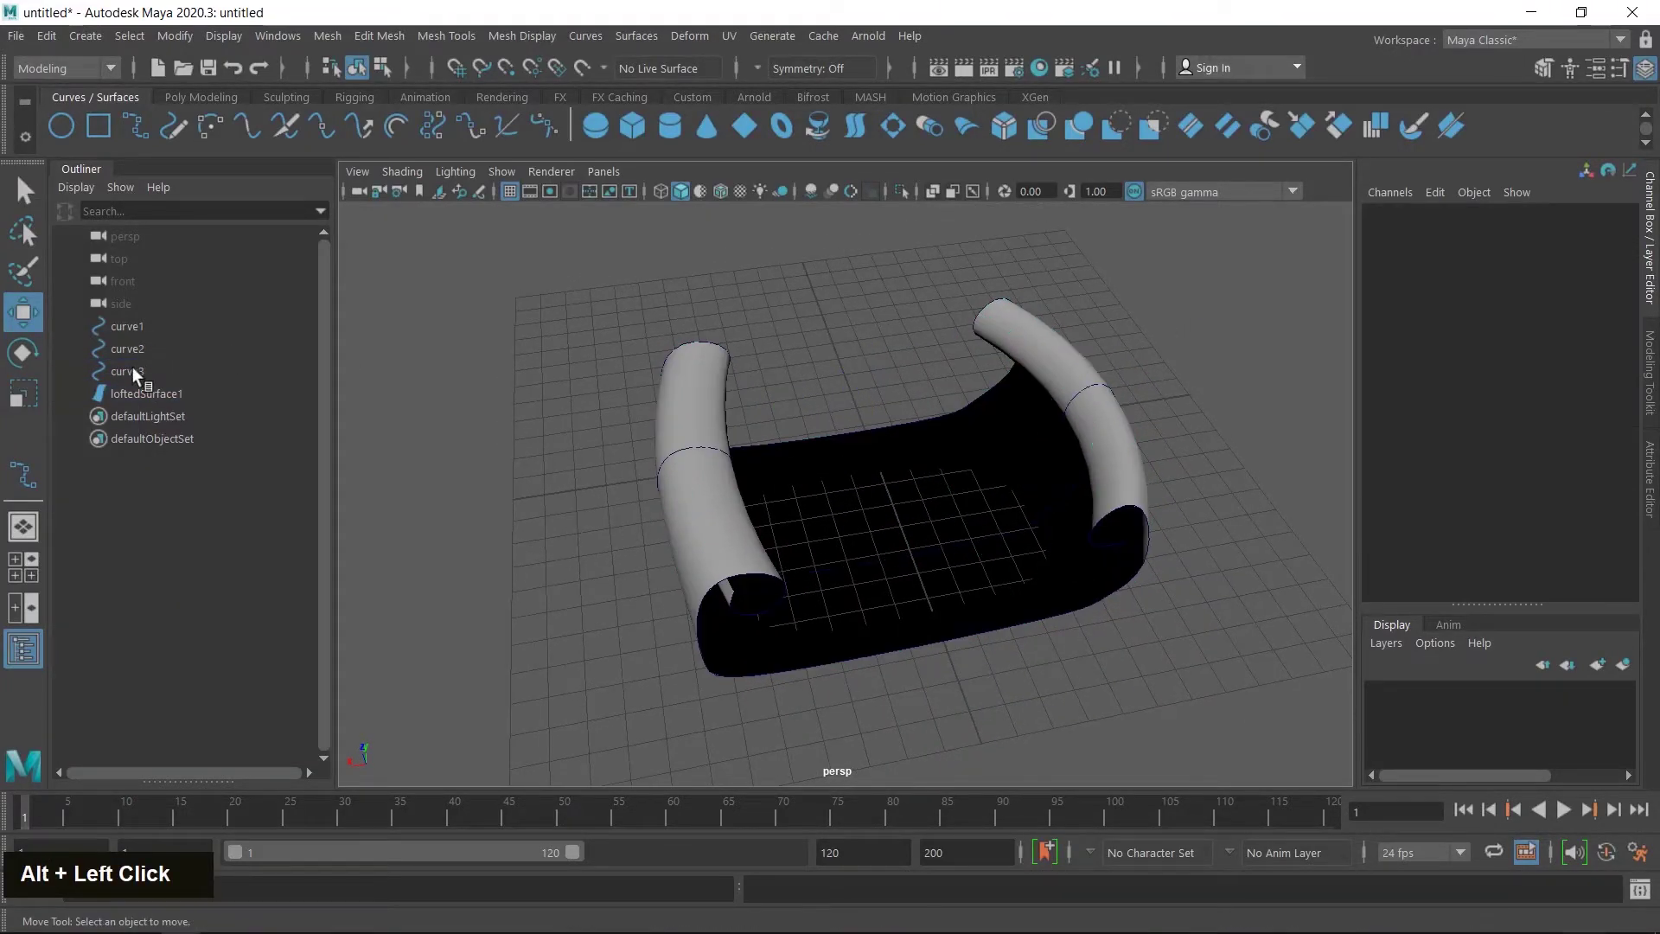
pyautogui.click(130, 370)
# - Show curve2's control vertices, lower those at both base corners, and shift the cv[6:7] corner slightly along X
pyautogui.click(127, 349)
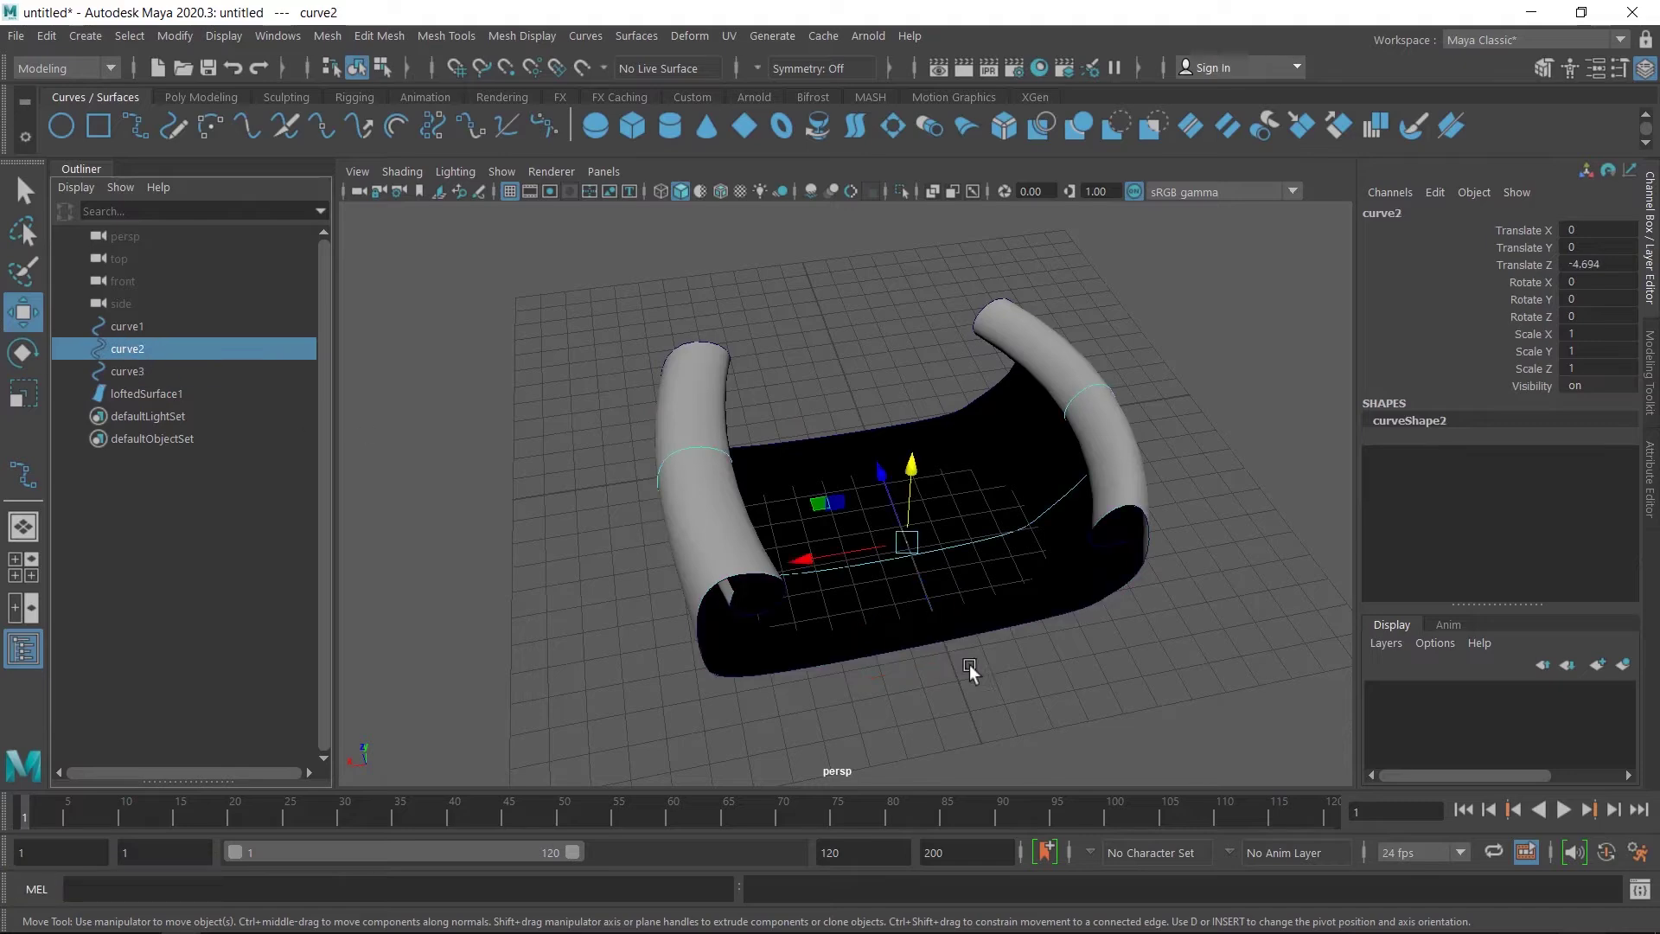
pyautogui.keyDown('alt'); pyautogui.moveTo(968, 664); pyautogui.dragTo(1038, 564, button='middle'); pyautogui.keyUp('alt')
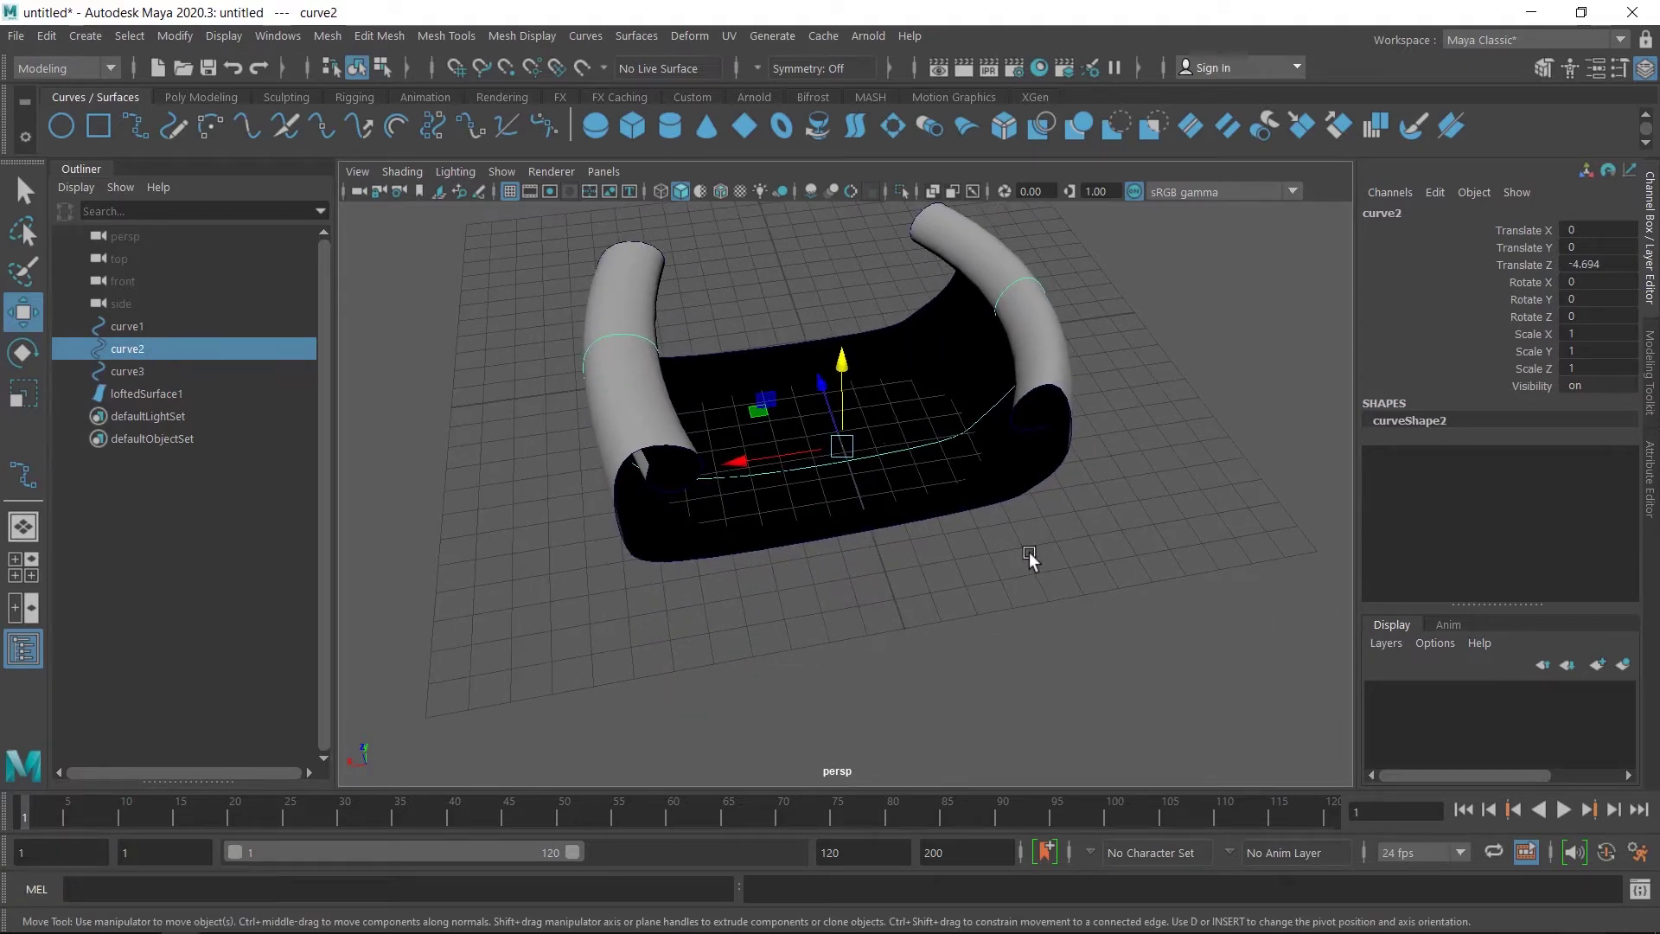
pyautogui.moveTo(1030, 552); pyautogui.dragTo(881, 358, button='right')
pyautogui.keyDown('alt'); pyautogui.moveTo(986, 632); pyautogui.dragTo(942, 571); pyautogui.keyUp('alt')
pyautogui.moveTo(796, 593); pyautogui.dragTo(630, 495)
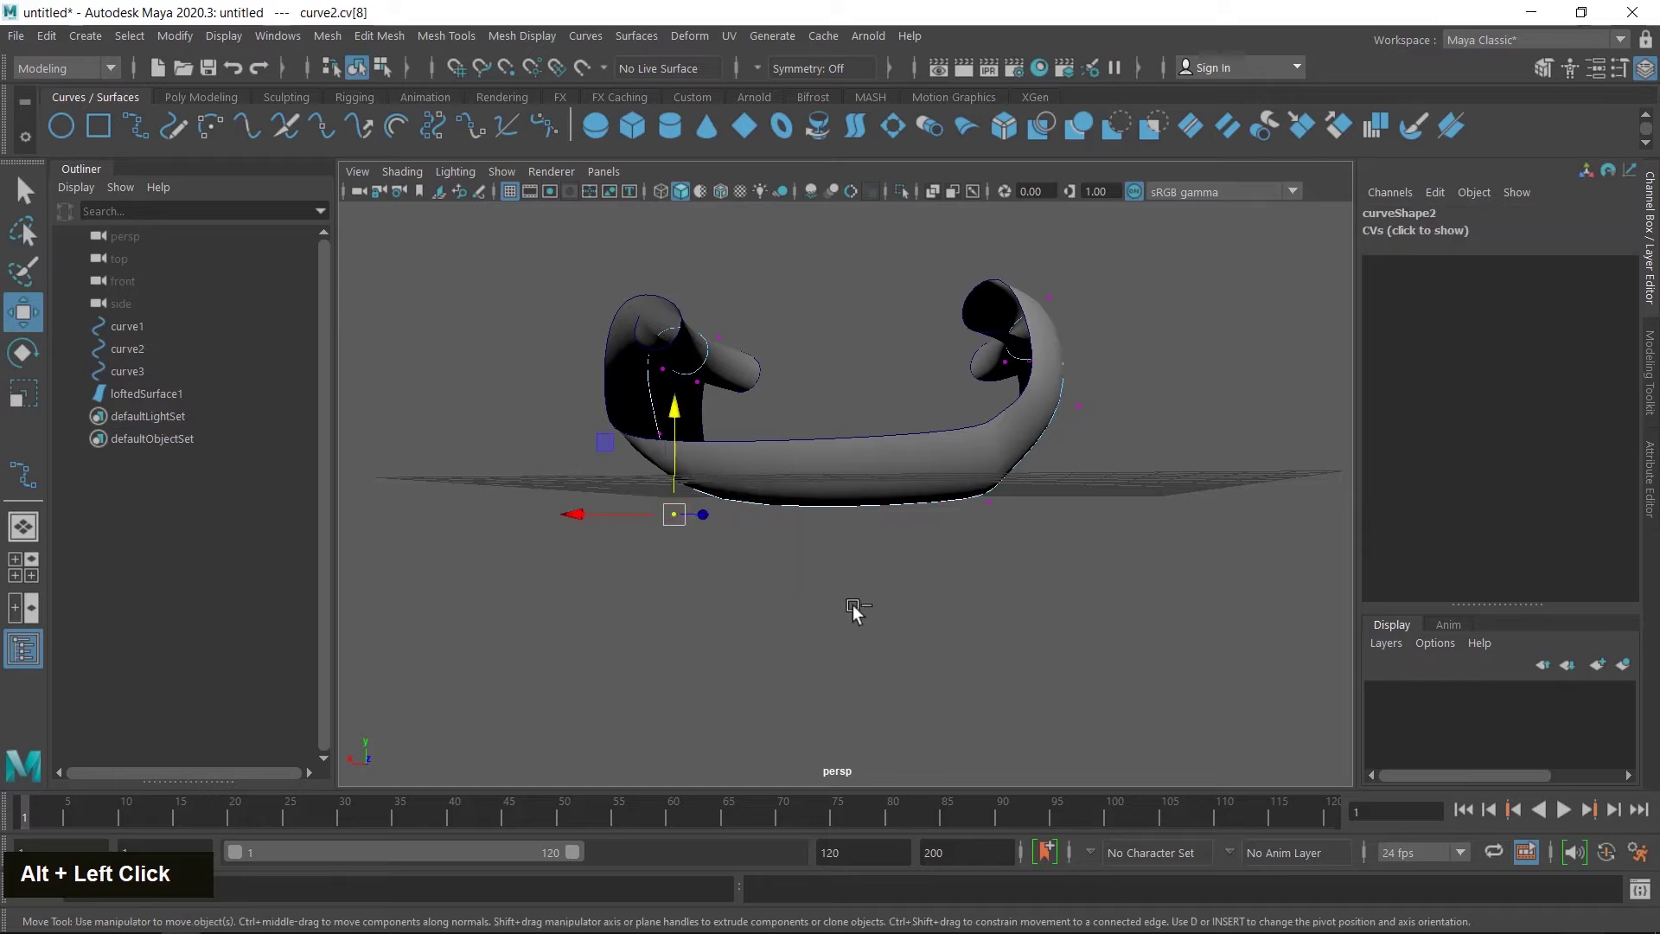
pyautogui.moveTo(1037, 566); pyautogui.dragTo(962, 505)
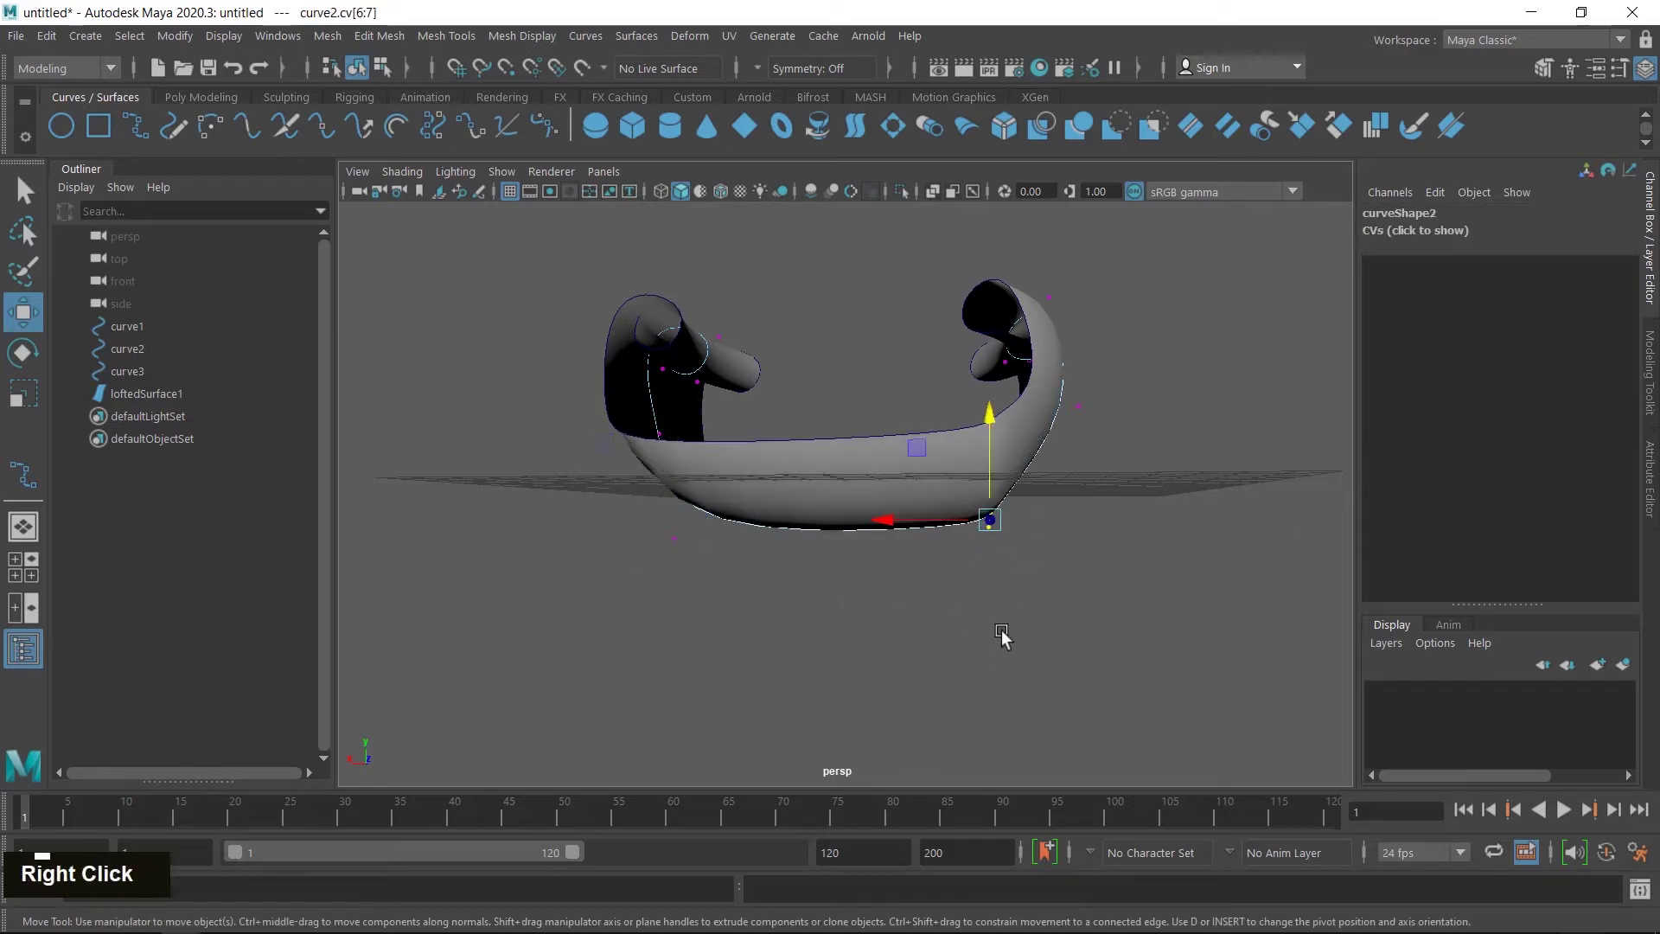
pyautogui.keyDown('alt'); pyautogui.moveTo(1001, 631); pyautogui.dragTo(953, 576); pyautogui.keyUp('alt')
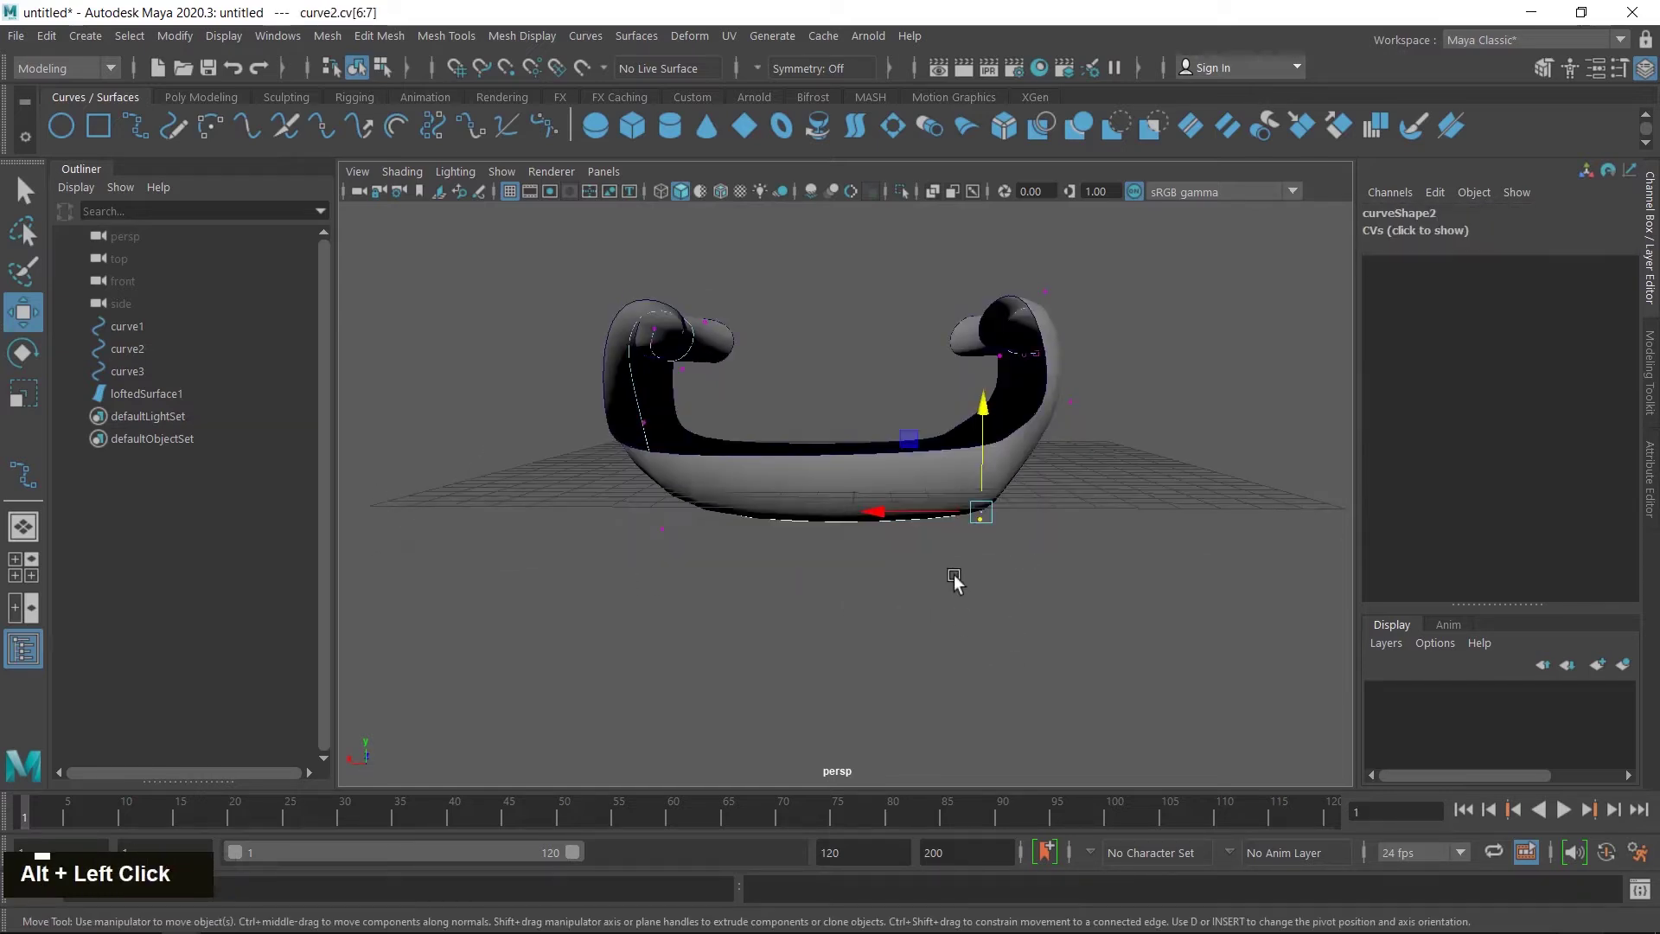
pyautogui.moveTo(886, 514); pyautogui.dragTo(860, 513)
# - Move the control vertices on both outer sides of curve2 outward along X to widen the surface's middle
pyautogui.keyDown('alt'); pyautogui.moveTo(957, 591); pyautogui.dragTo(808, 573); pyautogui.keyUp('alt')
pyautogui.moveTo(1065, 423); pyautogui.dragTo(1095, 463)
pyautogui.keyDown('alt'); pyautogui.moveTo(1076, 557); pyautogui.dragTo(1116, 629); pyautogui.keyUp('alt')
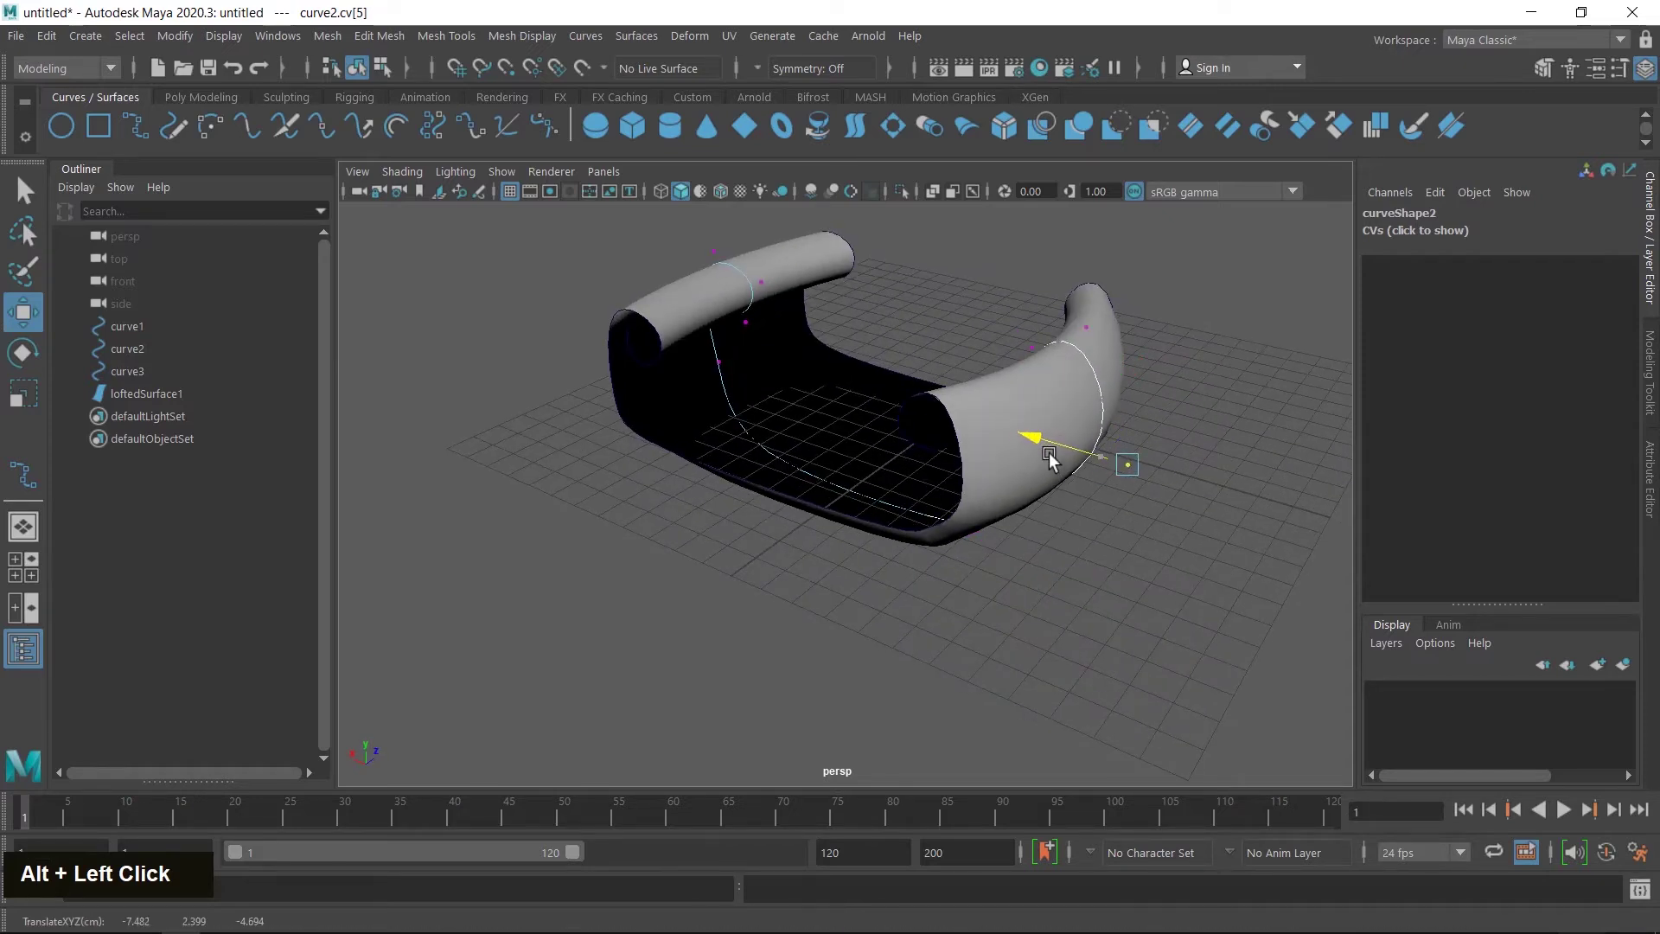
pyautogui.keyDown('alt'); pyautogui.moveTo(1049, 459); pyautogui.dragTo(755, 474); pyautogui.keyUp('alt')
pyautogui.moveTo(556, 355); pyautogui.dragTo(583, 384)
pyautogui.keyDown('alt'); pyautogui.moveTo(585, 386); pyautogui.dragTo(632, 424); pyautogui.keyUp('alt')
pyautogui.moveTo(474, 449); pyautogui.dragTo(579, 472)
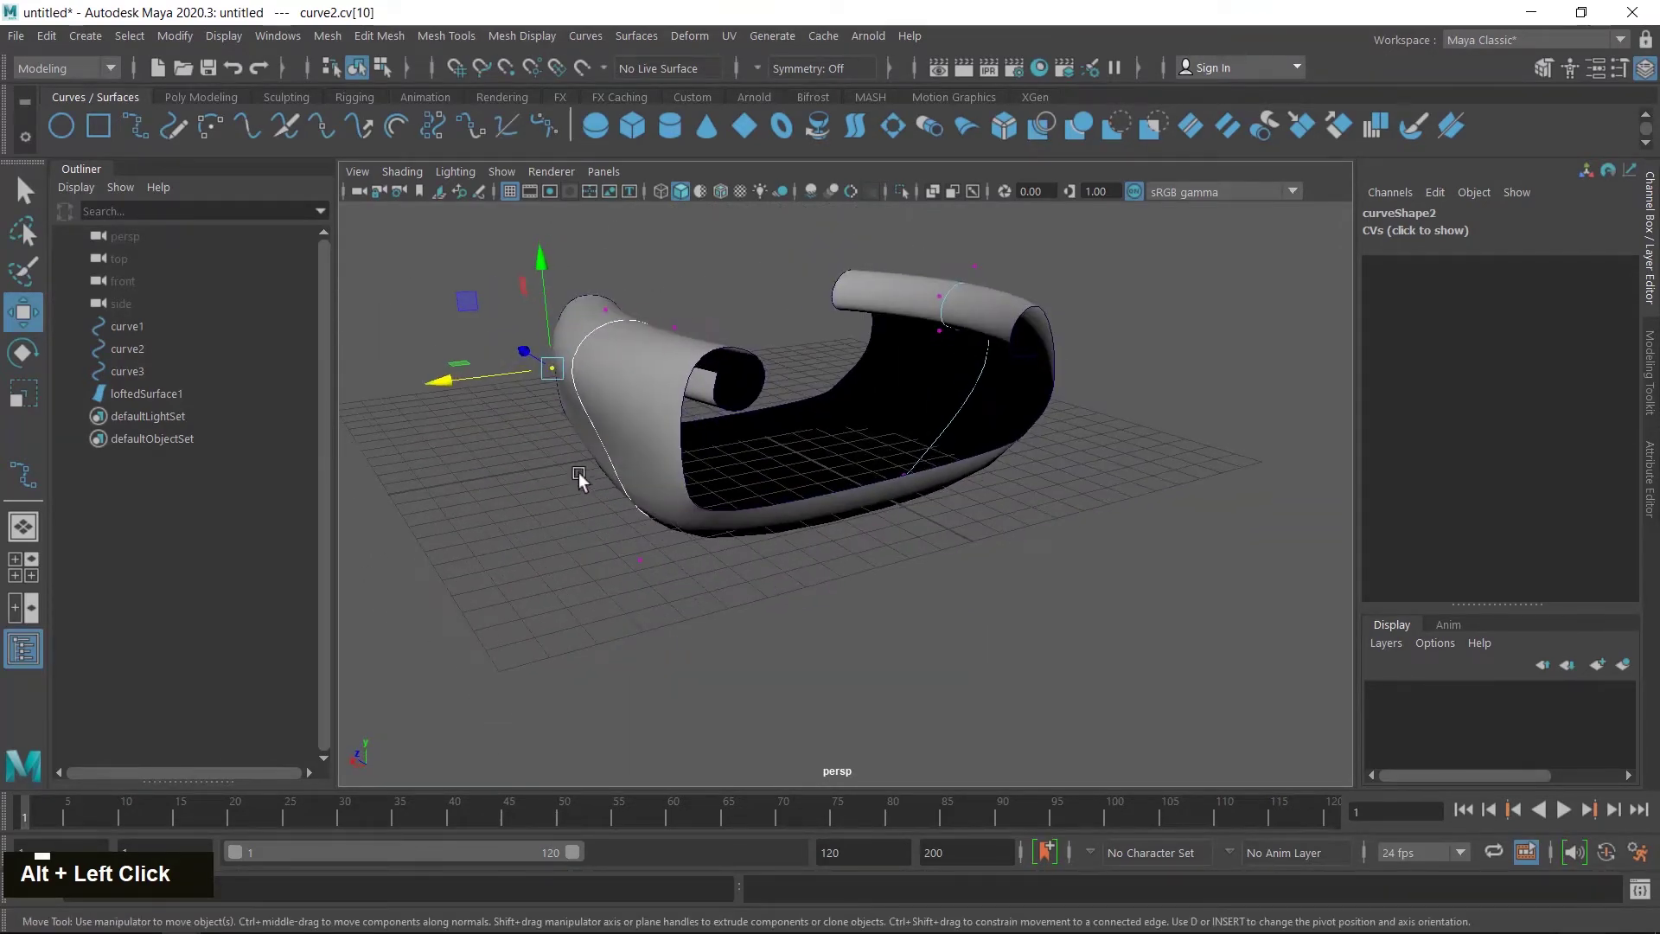
# - Select the lofted surface and open its loft1 history settings
pyautogui.click(623, 479)
pyautogui.keyDown('alt'); pyautogui.moveTo(884, 608); pyautogui.dragTo(994, 574); pyautogui.keyUp('alt')
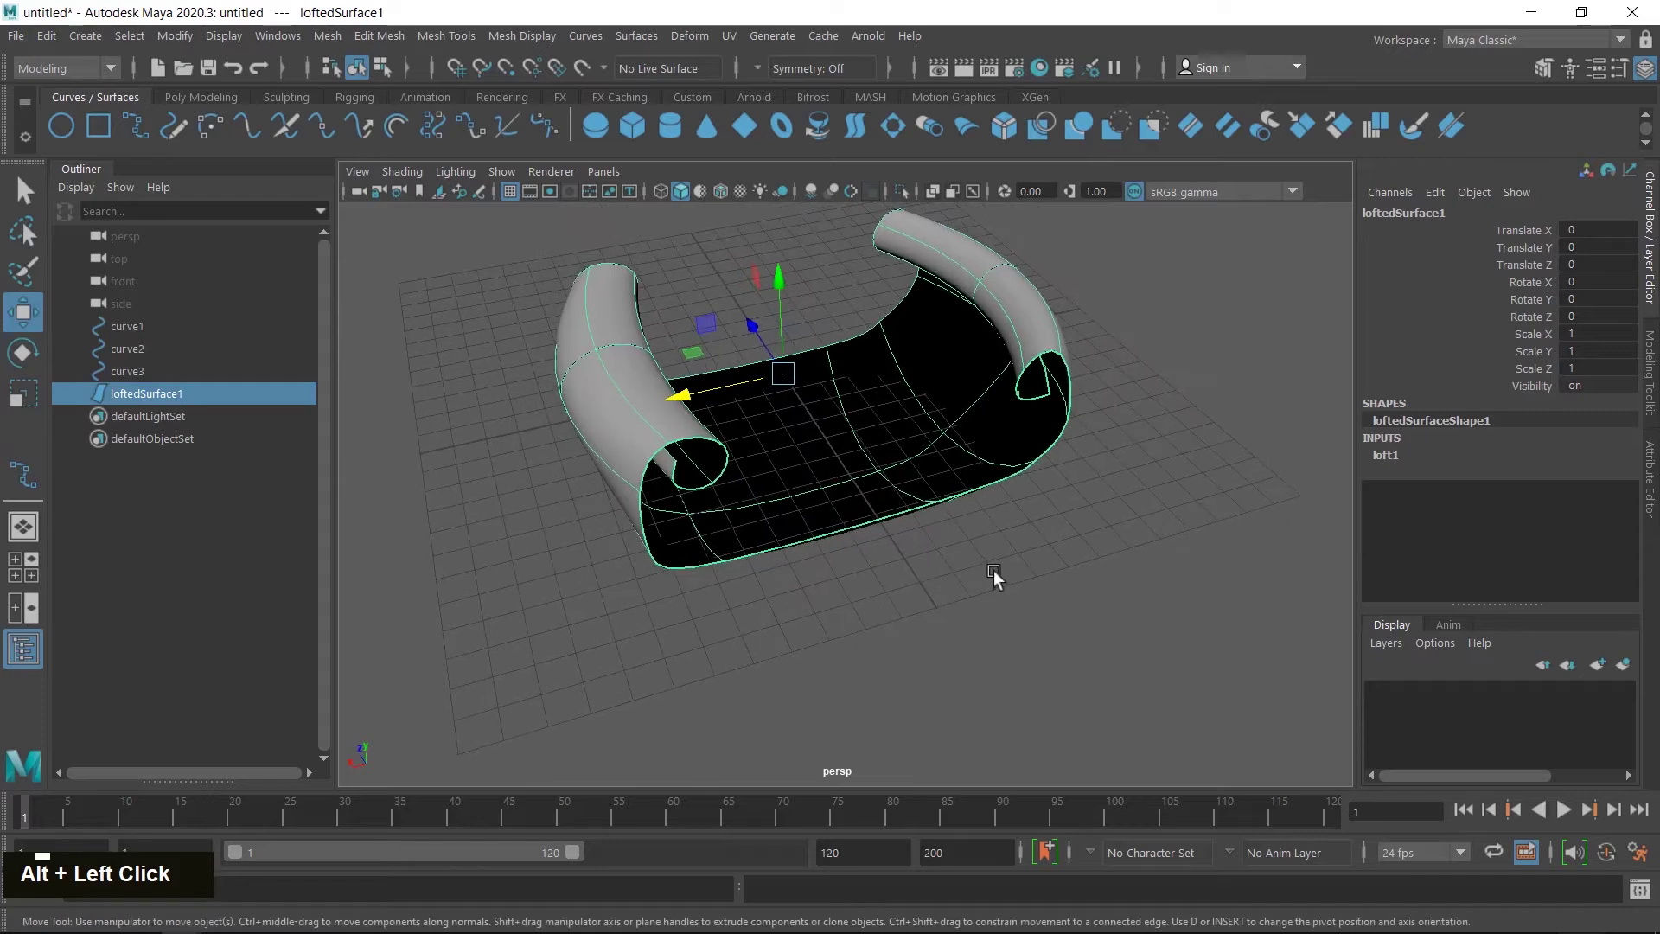
pyautogui.keyDown('alt'); pyautogui.moveTo(1086, 571); pyautogui.dragTo(1093, 660, button='middle'); pyautogui.keyUp('alt')
pyautogui.moveTo(972, 624)
pyautogui.keyDown('alt'); pyautogui.mouseDown()
pyautogui.moveTo(1054, 616)
pyautogui.moveTo(967, 615)
pyautogui.mouseUp(); pyautogui.keyUp('alt')
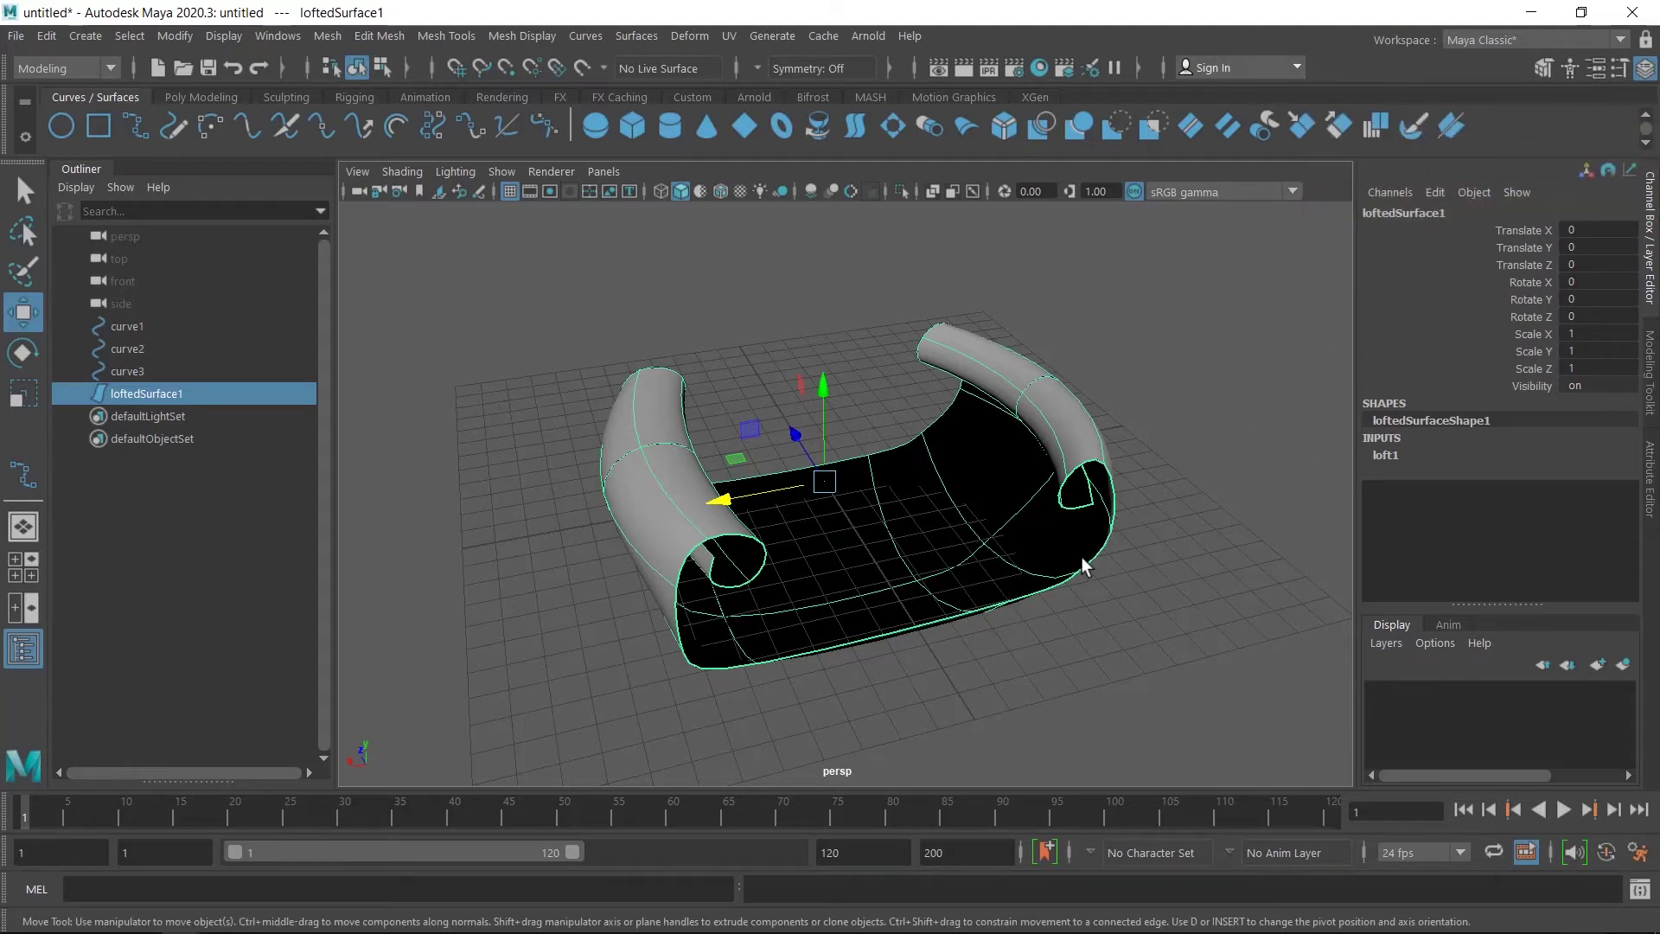
pyautogui.hotkey('ctrl', 'a')
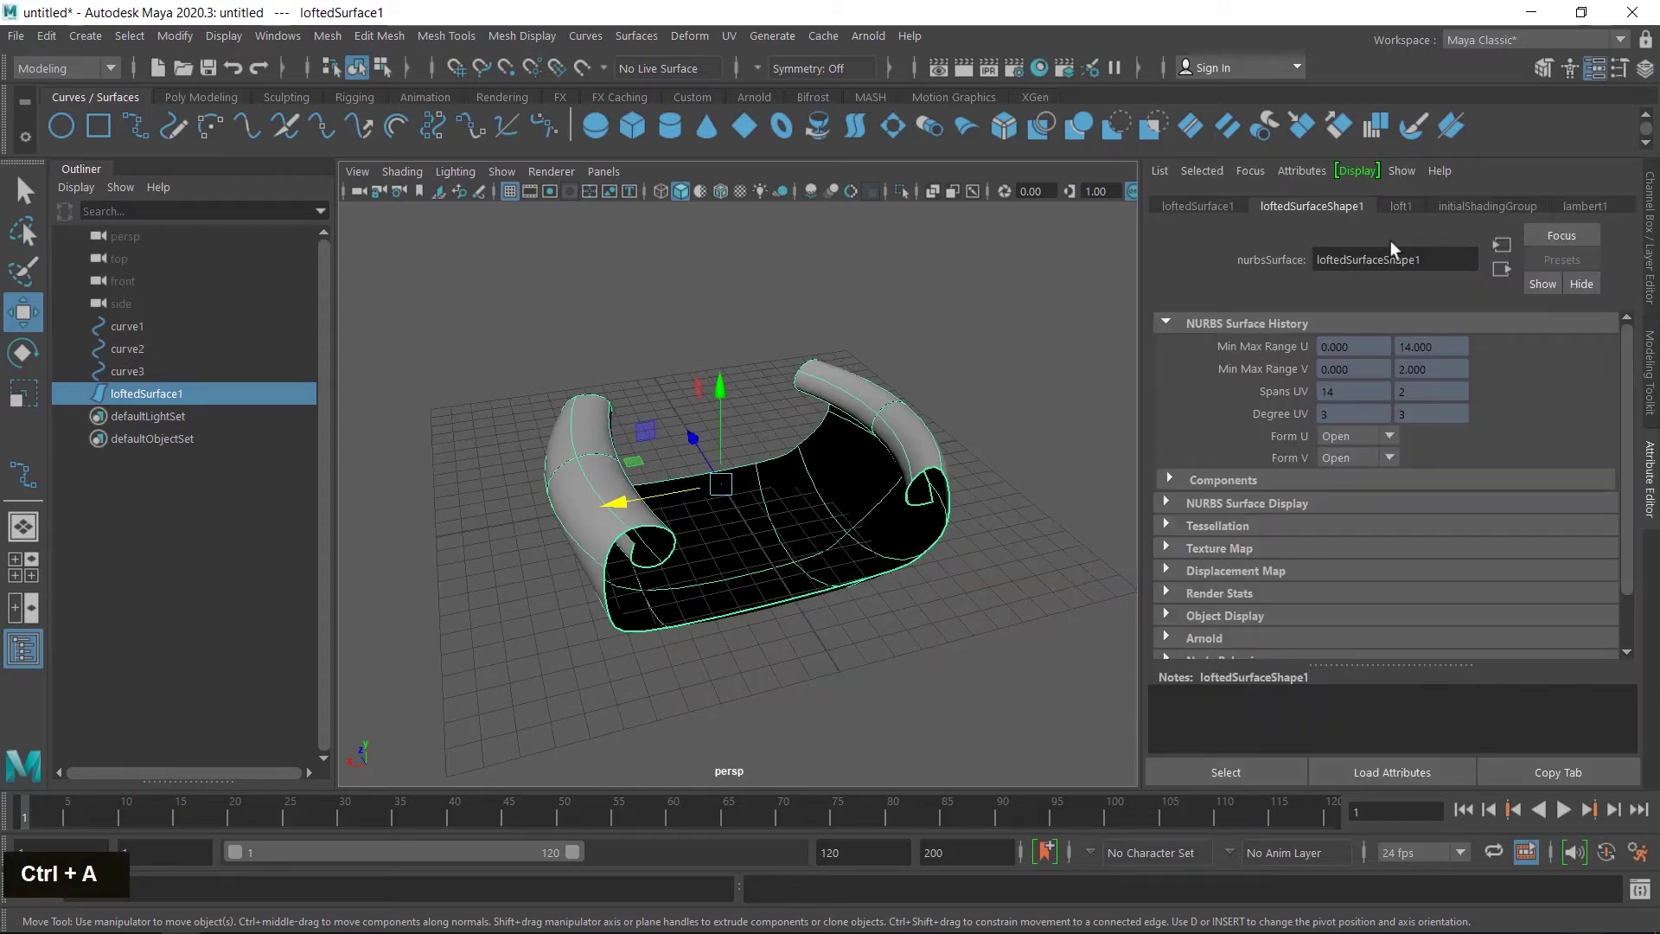
pyautogui.click(1401, 206)
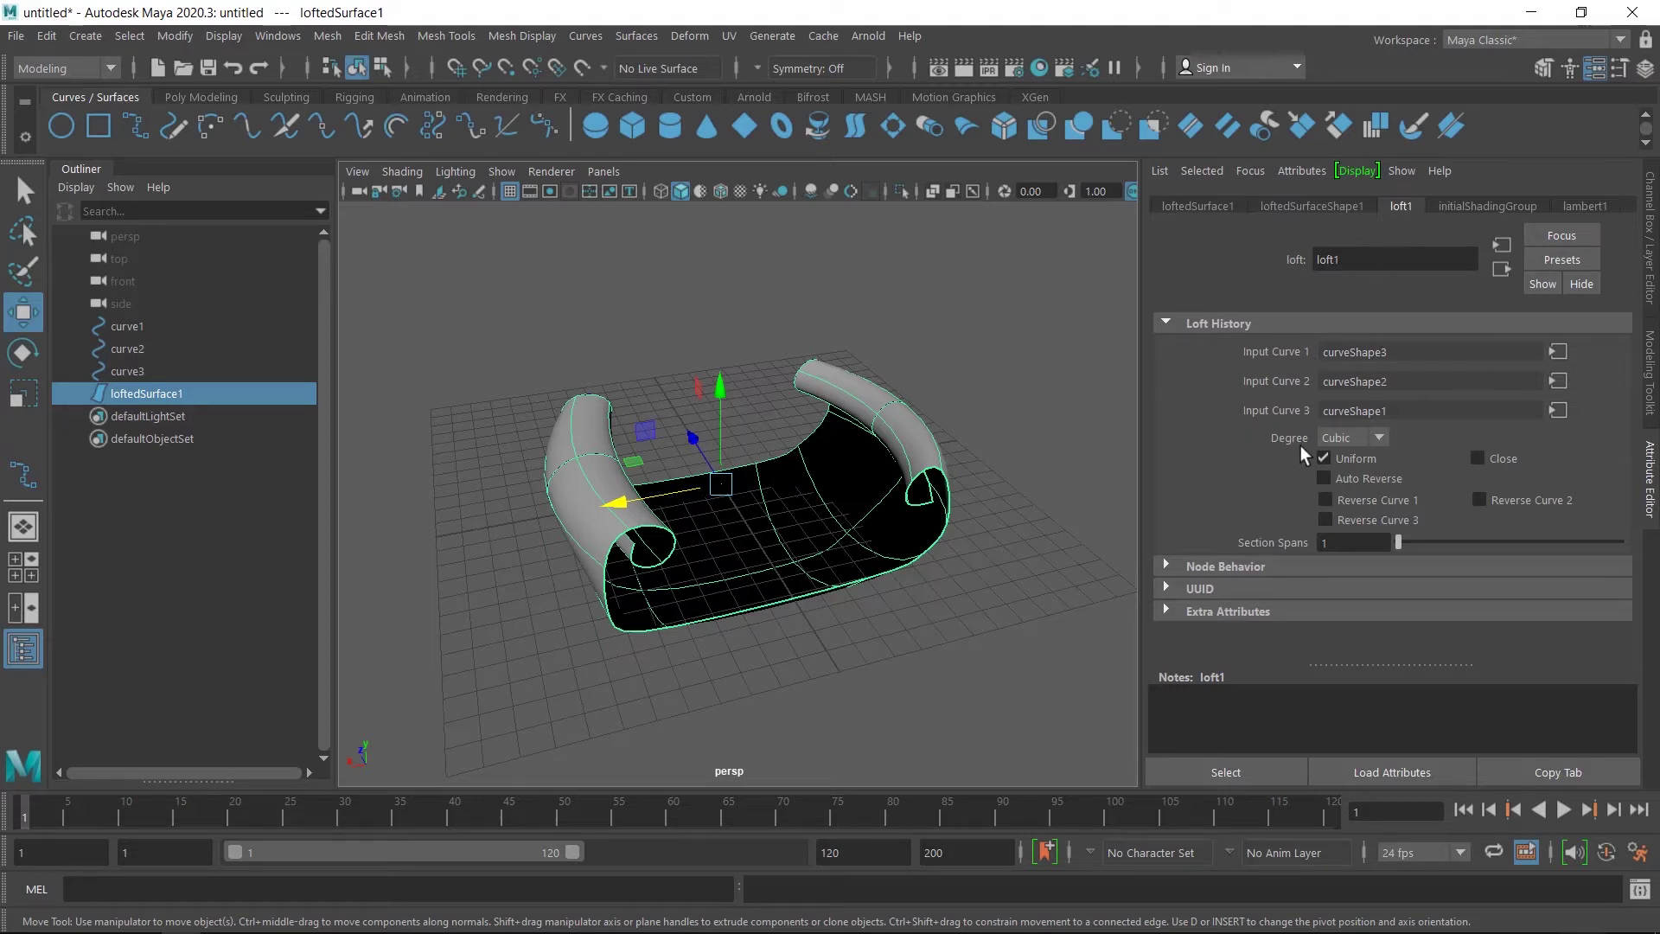
# - Switch the loft's degree to Linear to compare the shape, then set it back to Cubic
pyautogui.click(1371, 439)
pyautogui.click(1351, 461)
pyautogui.keyDown('alt'); pyautogui.moveTo(911, 567); pyautogui.dragTo(819, 574); pyautogui.keyUp('alt')
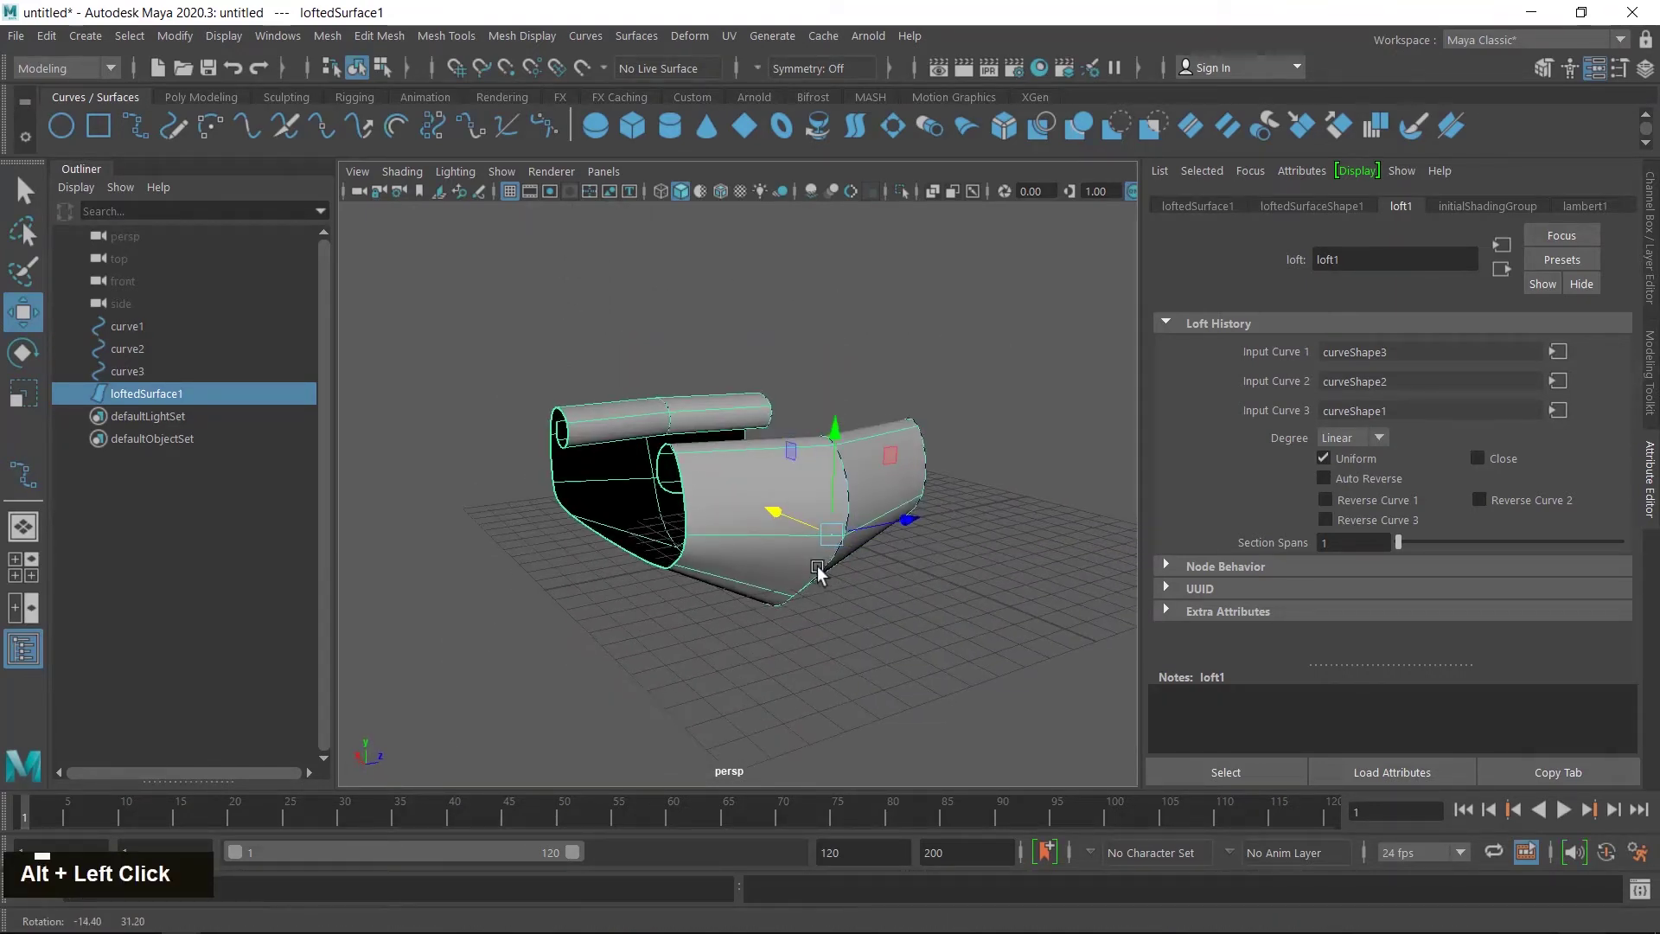
pyautogui.click(1376, 437)
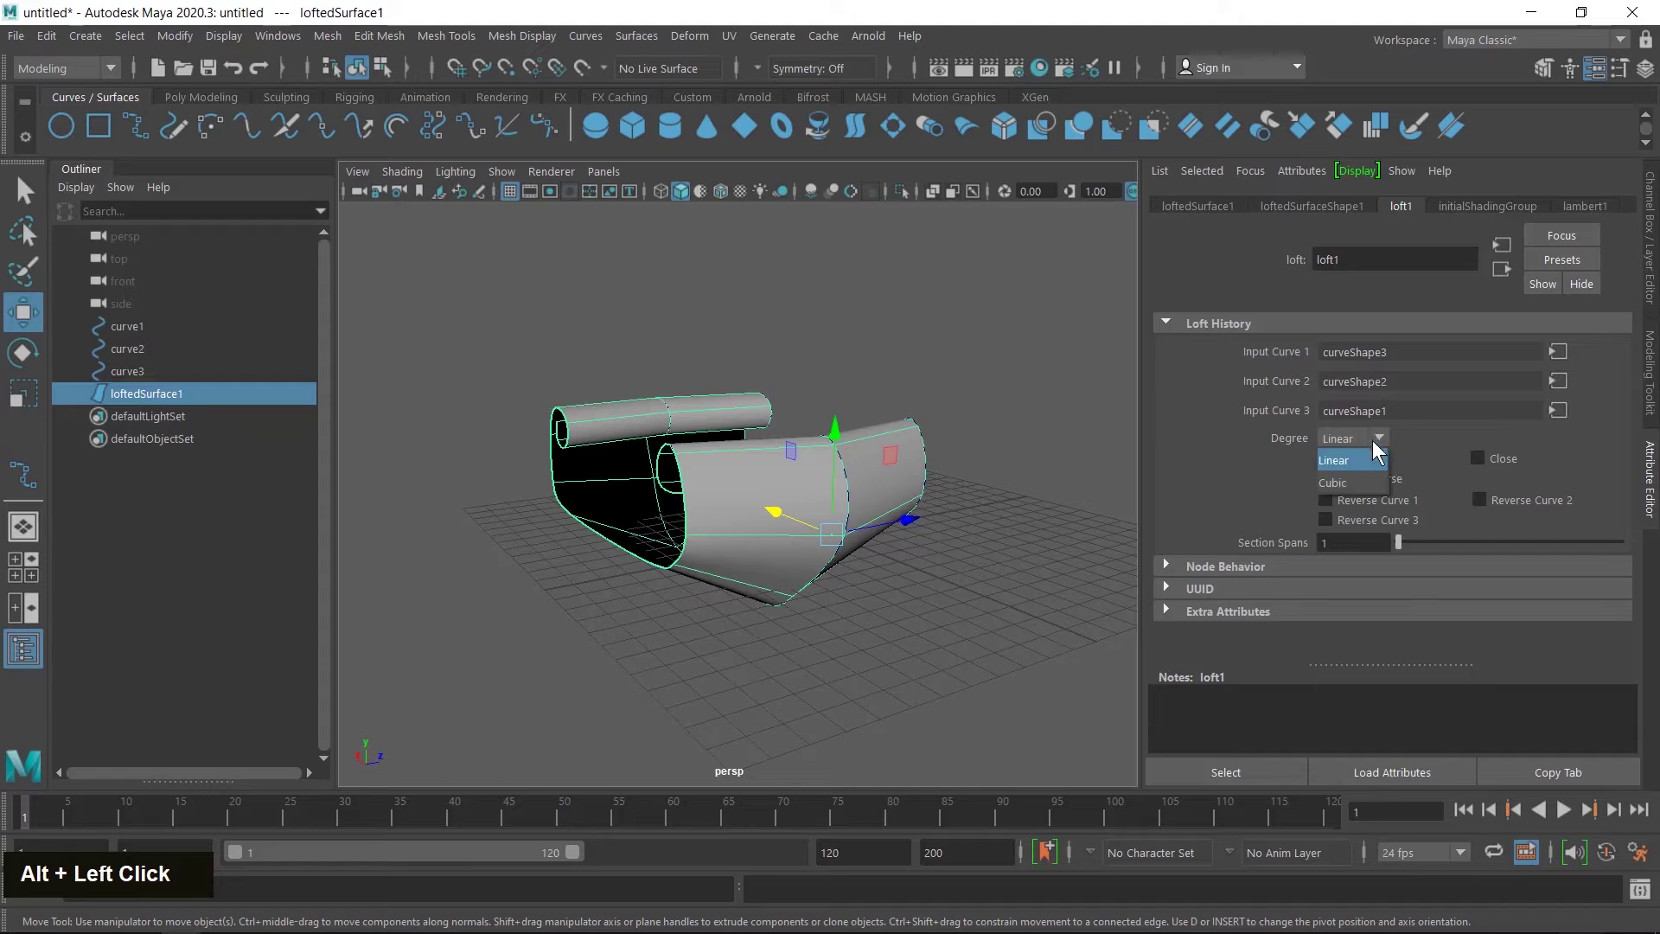
pyautogui.click(1354, 484)
pyautogui.moveTo(884, 616)
pyautogui.keyDown('alt'); pyautogui.mouseDown()
pyautogui.moveTo(843, 571)
pyautogui.moveTo(860, 600)
pyautogui.moveTo(911, 604)
pyautogui.moveTo(890, 630)
pyautogui.mouseUp(); pyautogui.keyUp('alt')
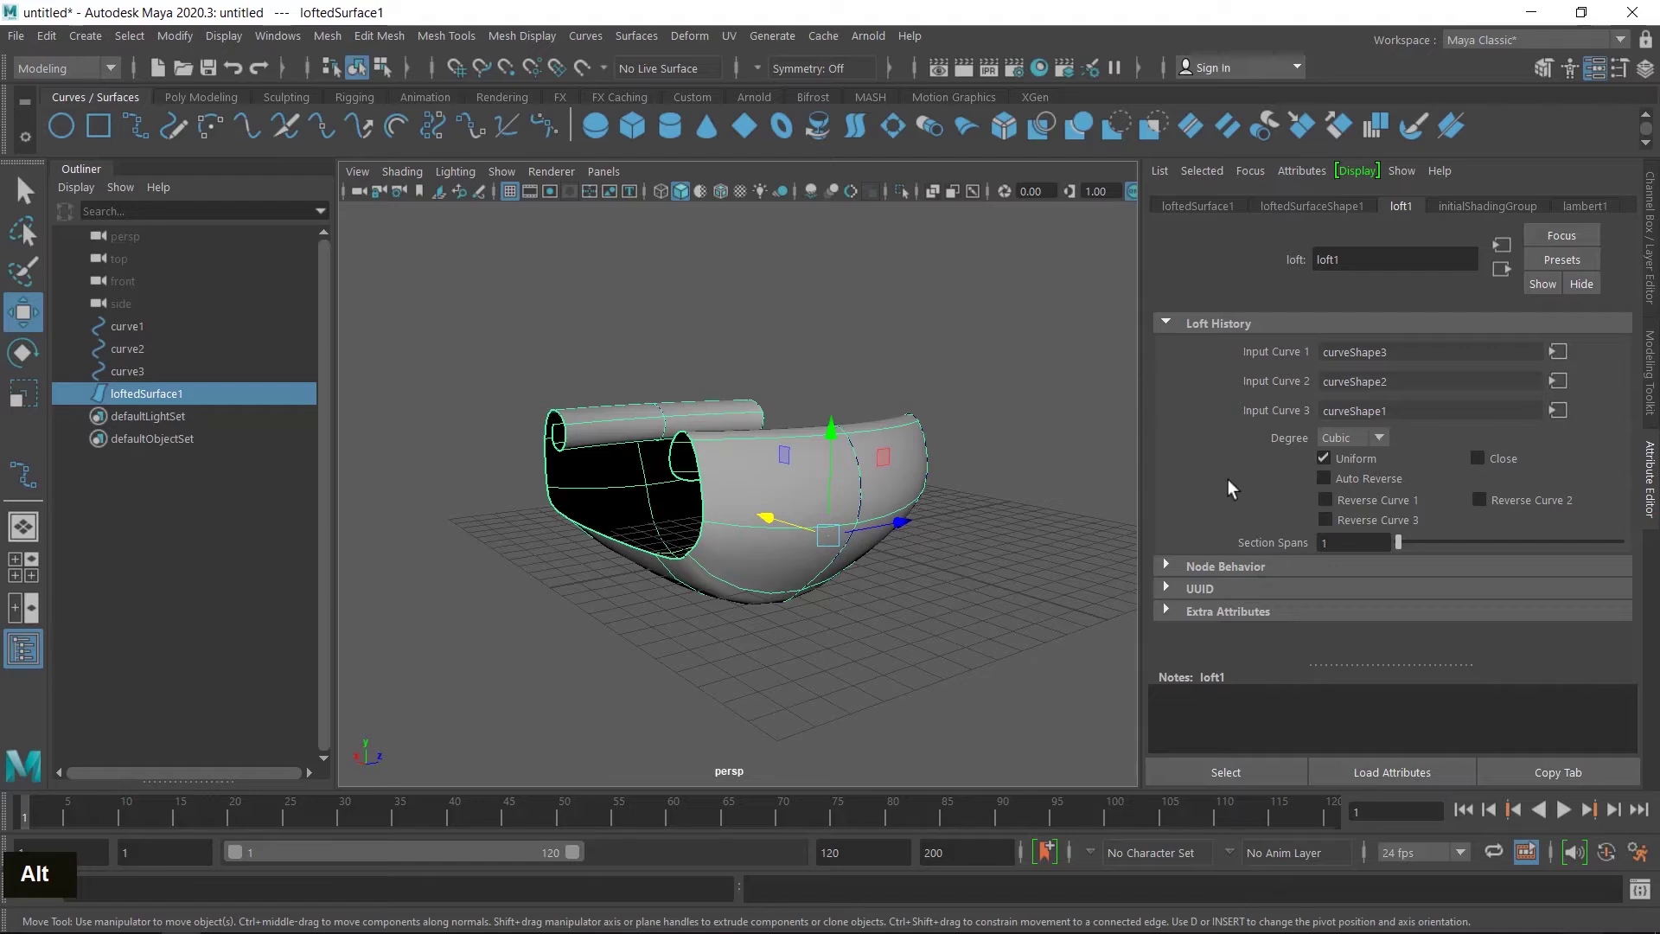
# - Set the loft's Section Spans to 4, then reduce them to 3 and close the surface's detailed attributes
pyautogui.scroll(-1, 1227, 480)
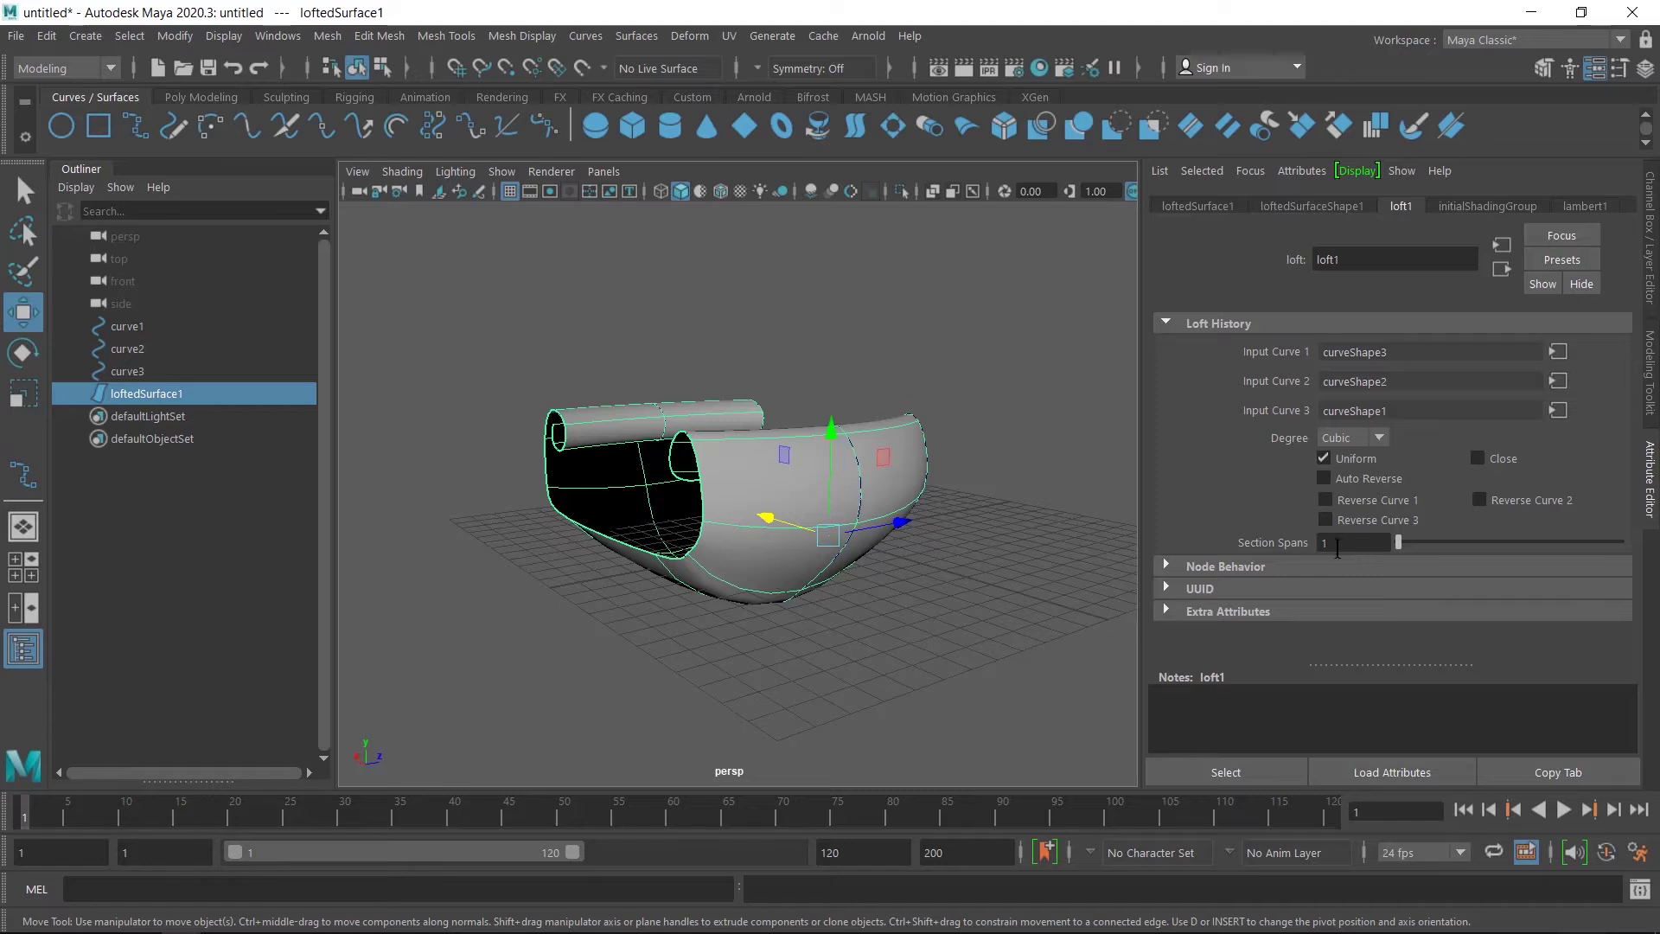
pyautogui.keyDown('alt'); pyautogui.moveTo(924, 581); pyautogui.dragTo(937, 532); pyautogui.keyUp('alt')
pyautogui.scroll(2, 794, 524)
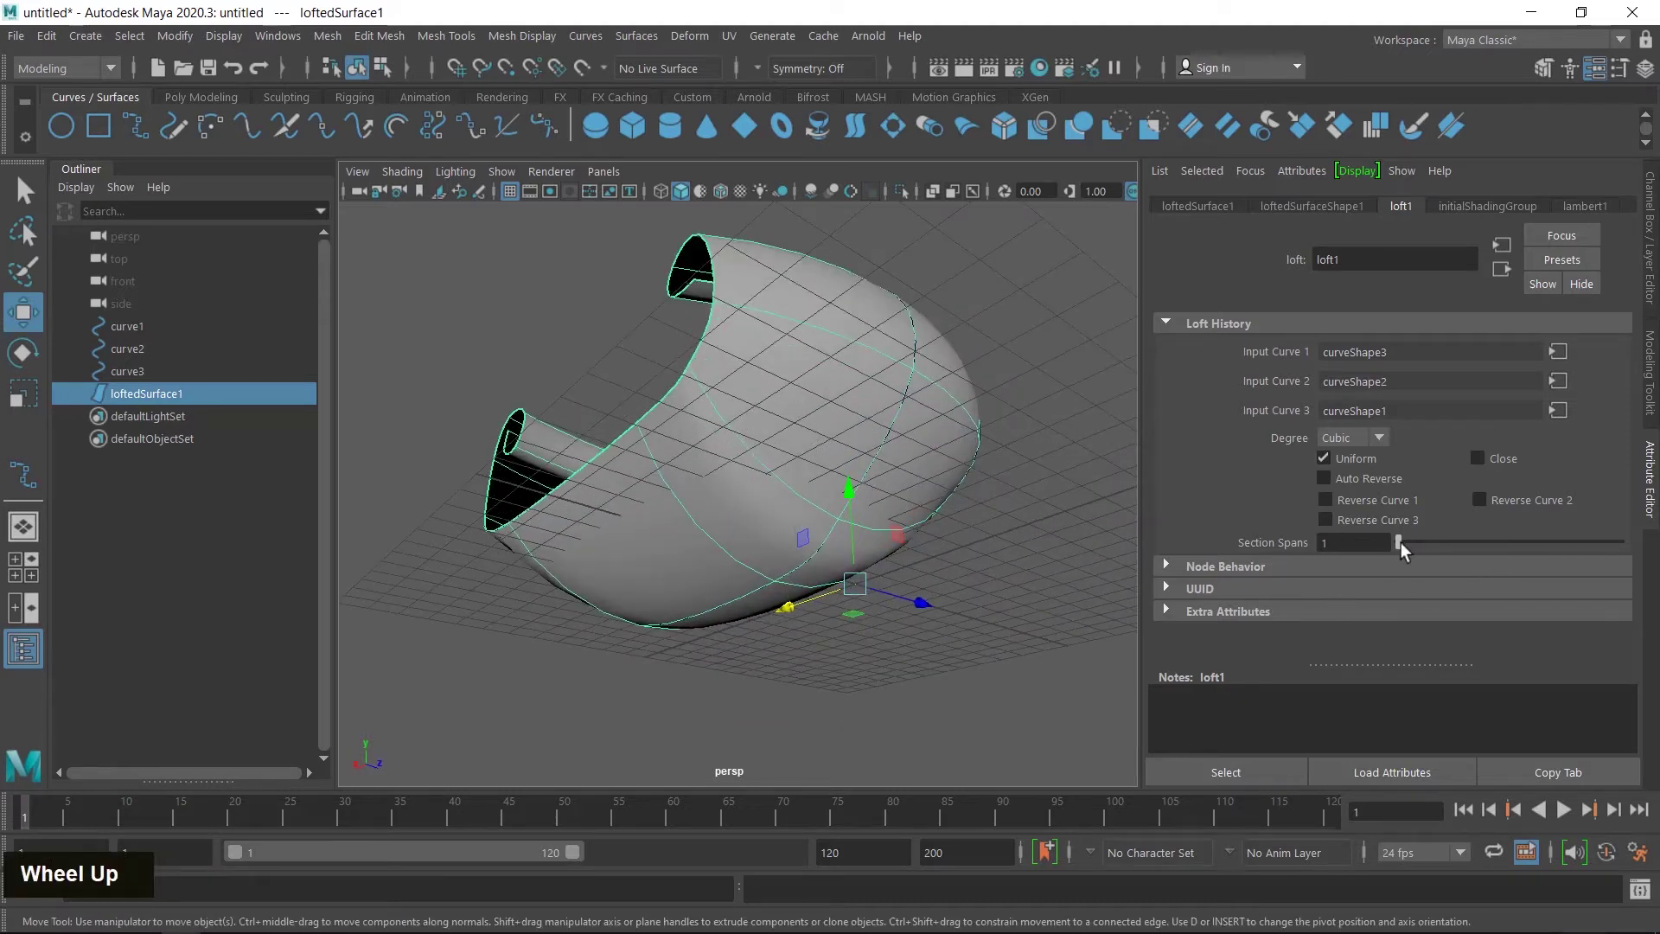
pyautogui.moveTo(1401, 543); pyautogui.dragTo(1470, 557)
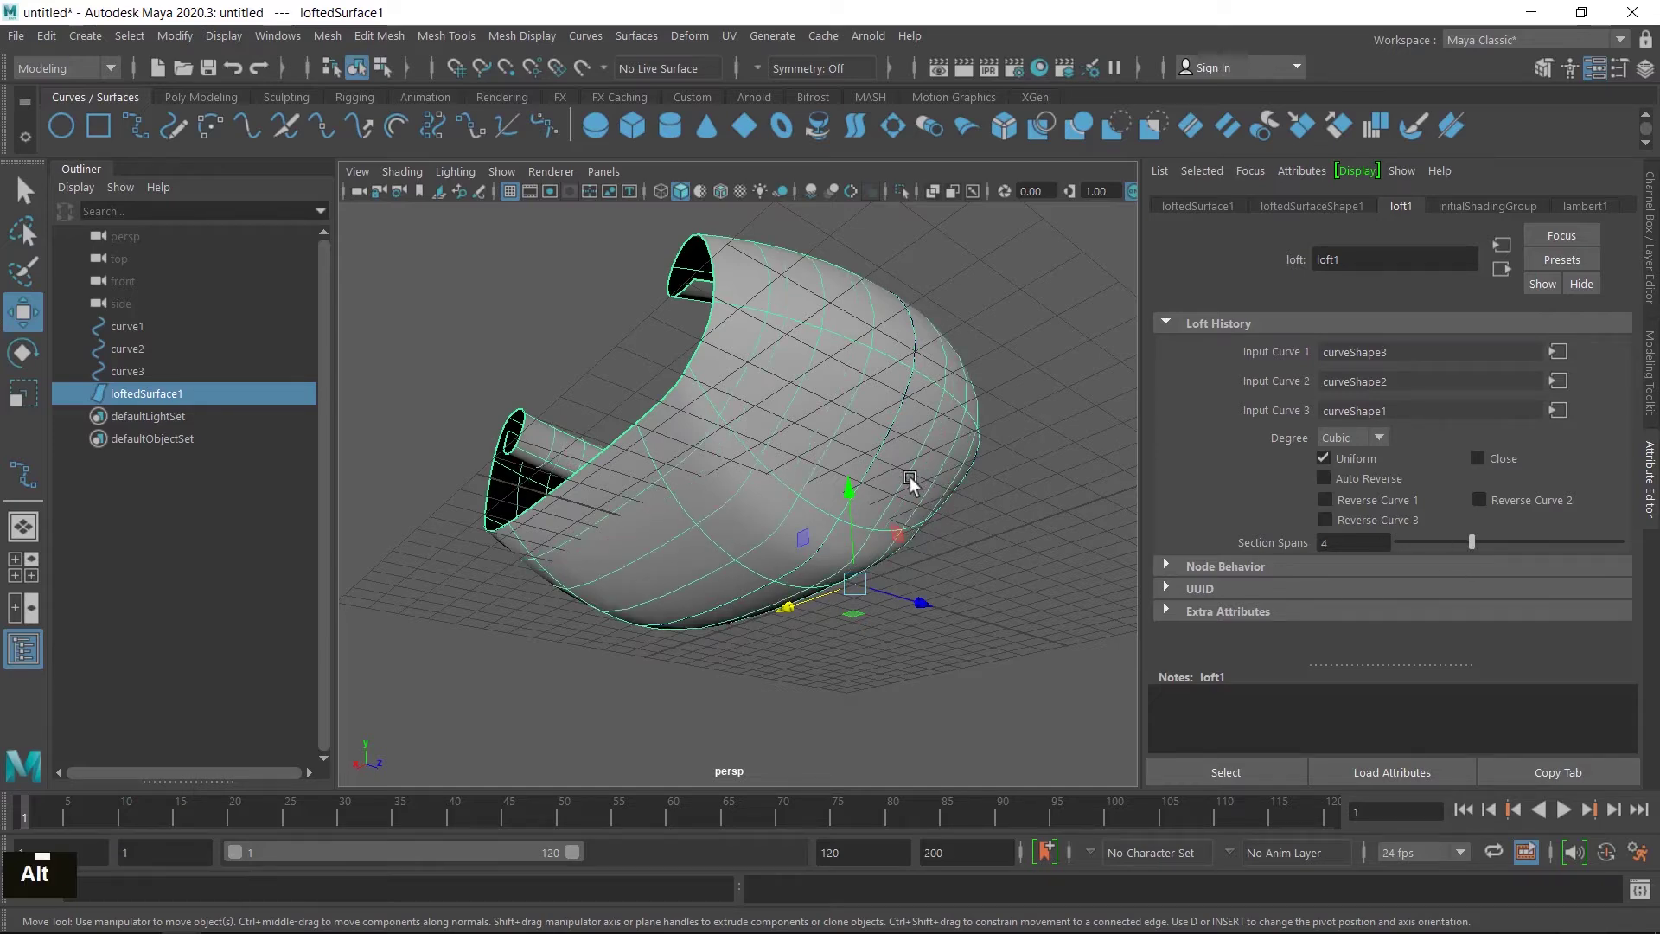
pyautogui.keyDown('alt'); pyautogui.moveTo(909, 475); pyautogui.dragTo(887, 569); pyautogui.keyUp('alt')
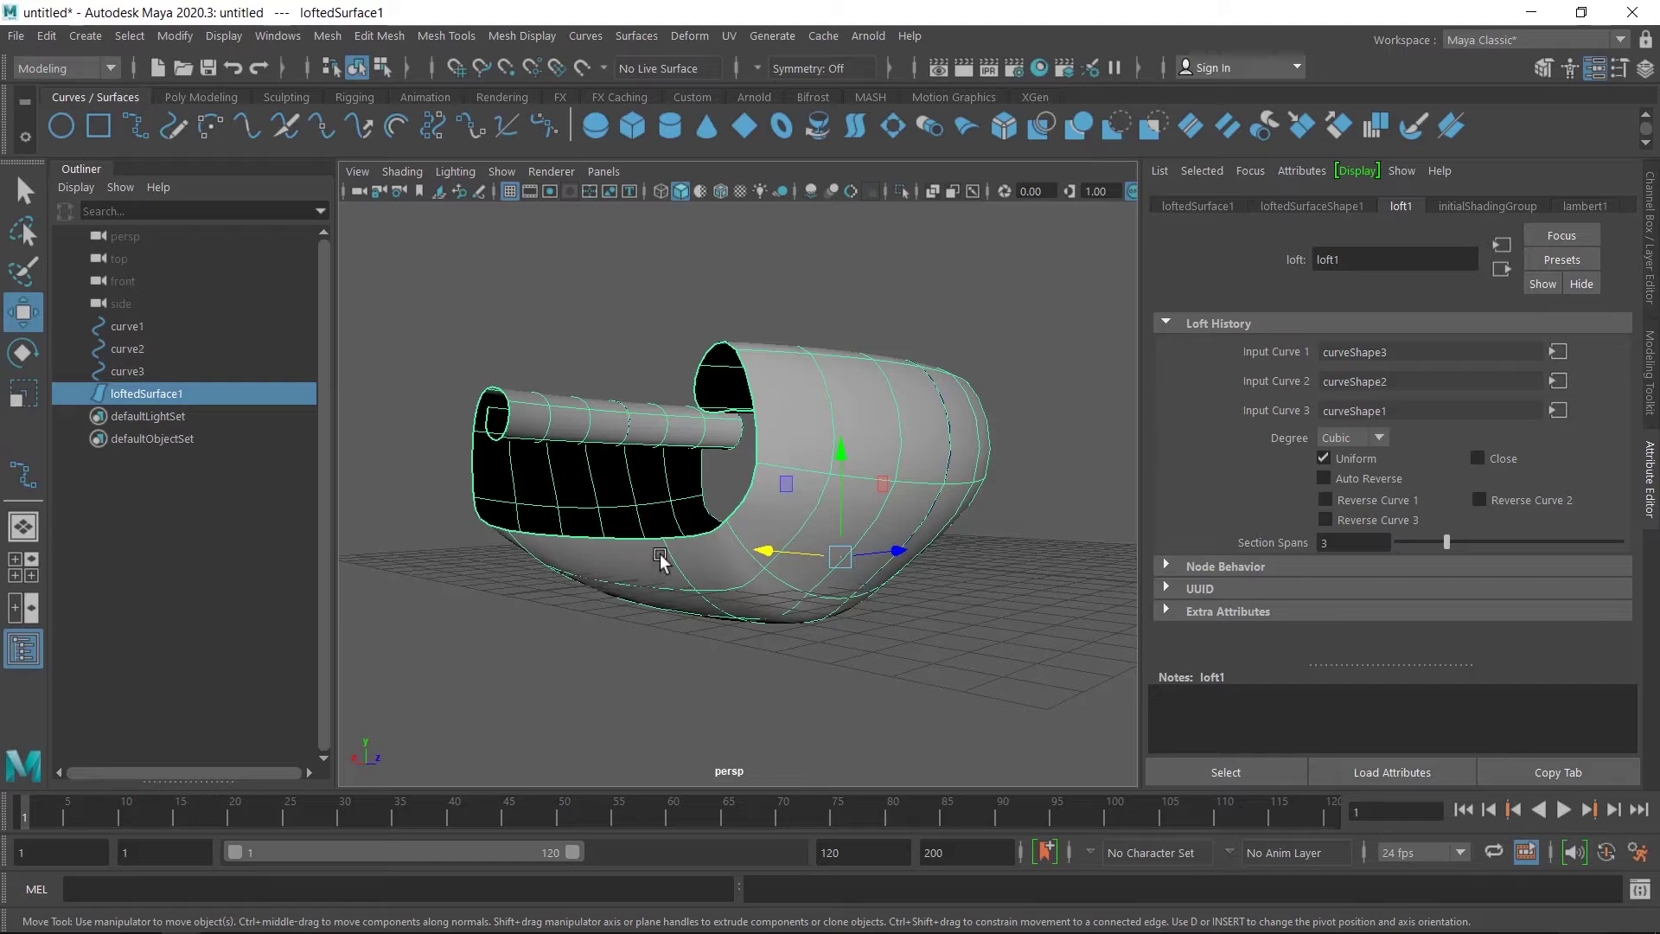
pyautogui.hotkey('ctrl', 'a')
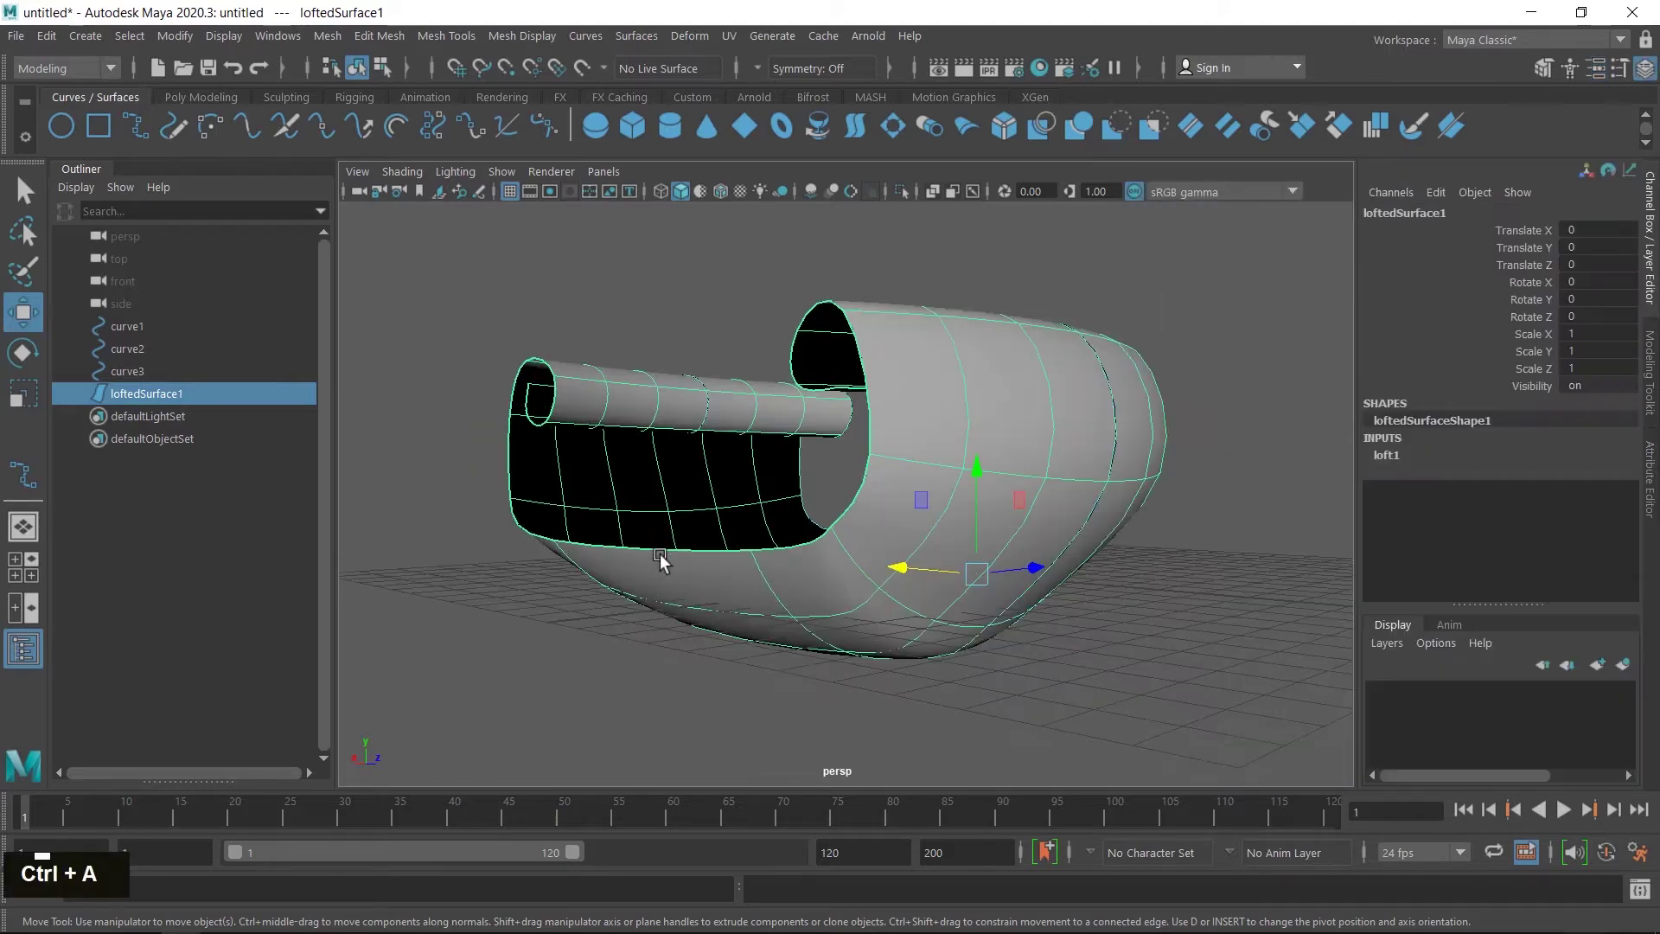
# - Move the lofted surface about 12.09 cm along Z, away from its three source curves
pyautogui.keyDown('alt'); pyautogui.moveTo(1036, 522); pyautogui.dragTo(1037, 576); pyautogui.keyUp('alt')
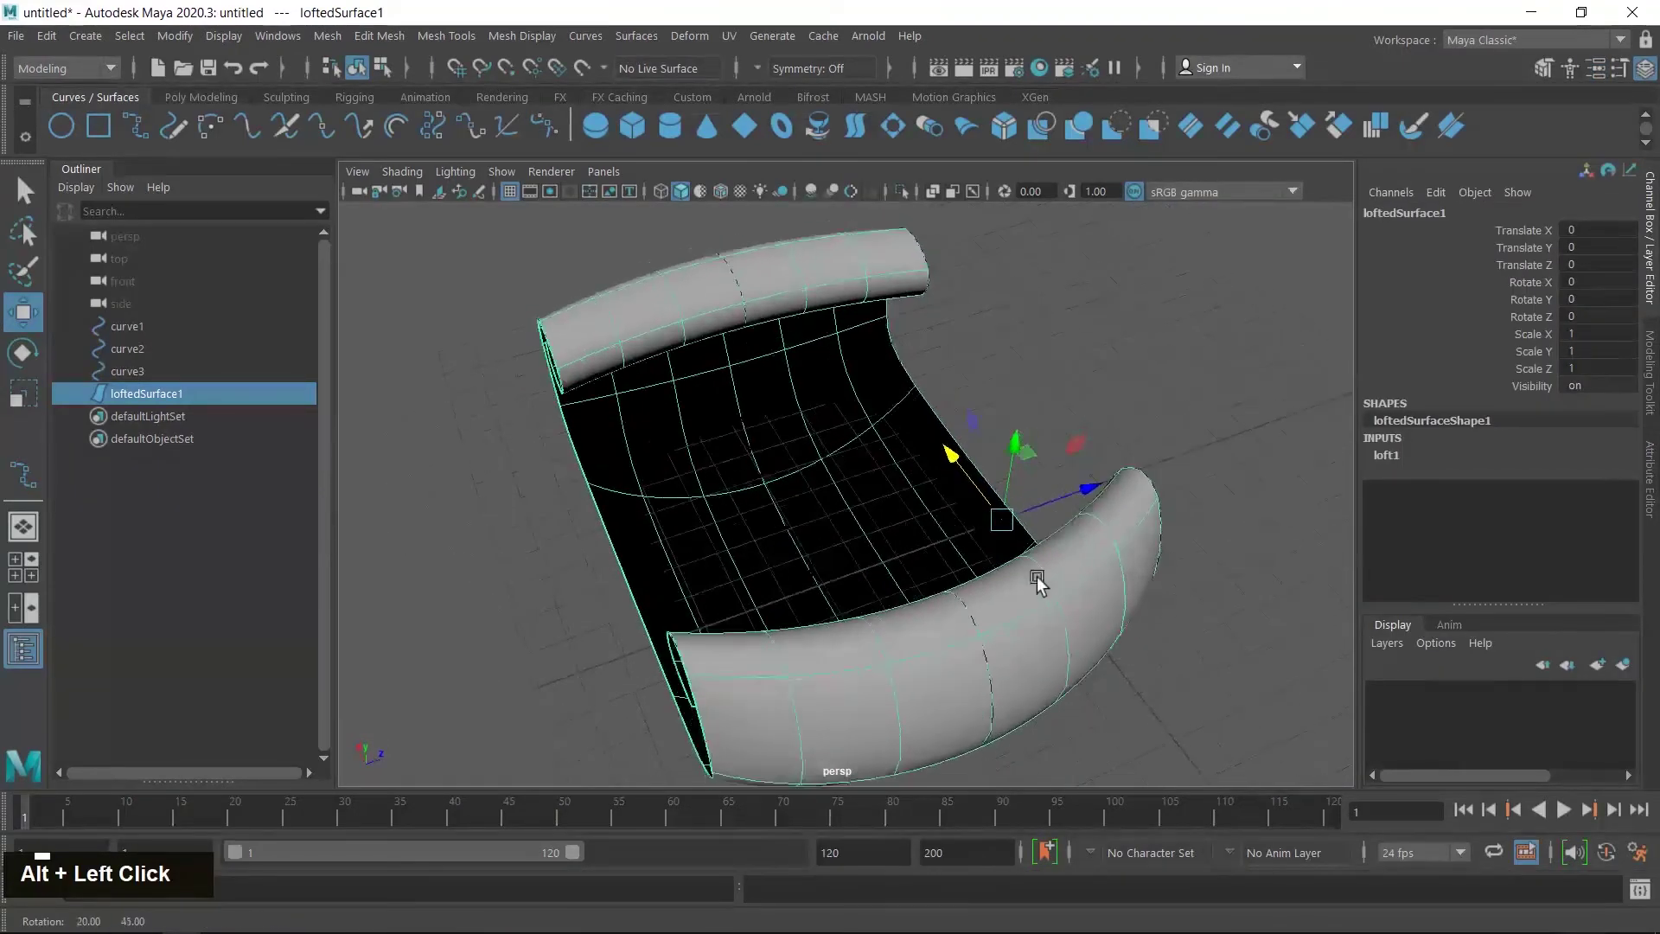
pyautogui.scroll(-4, 885, 521)
pyautogui.click(1069, 450)
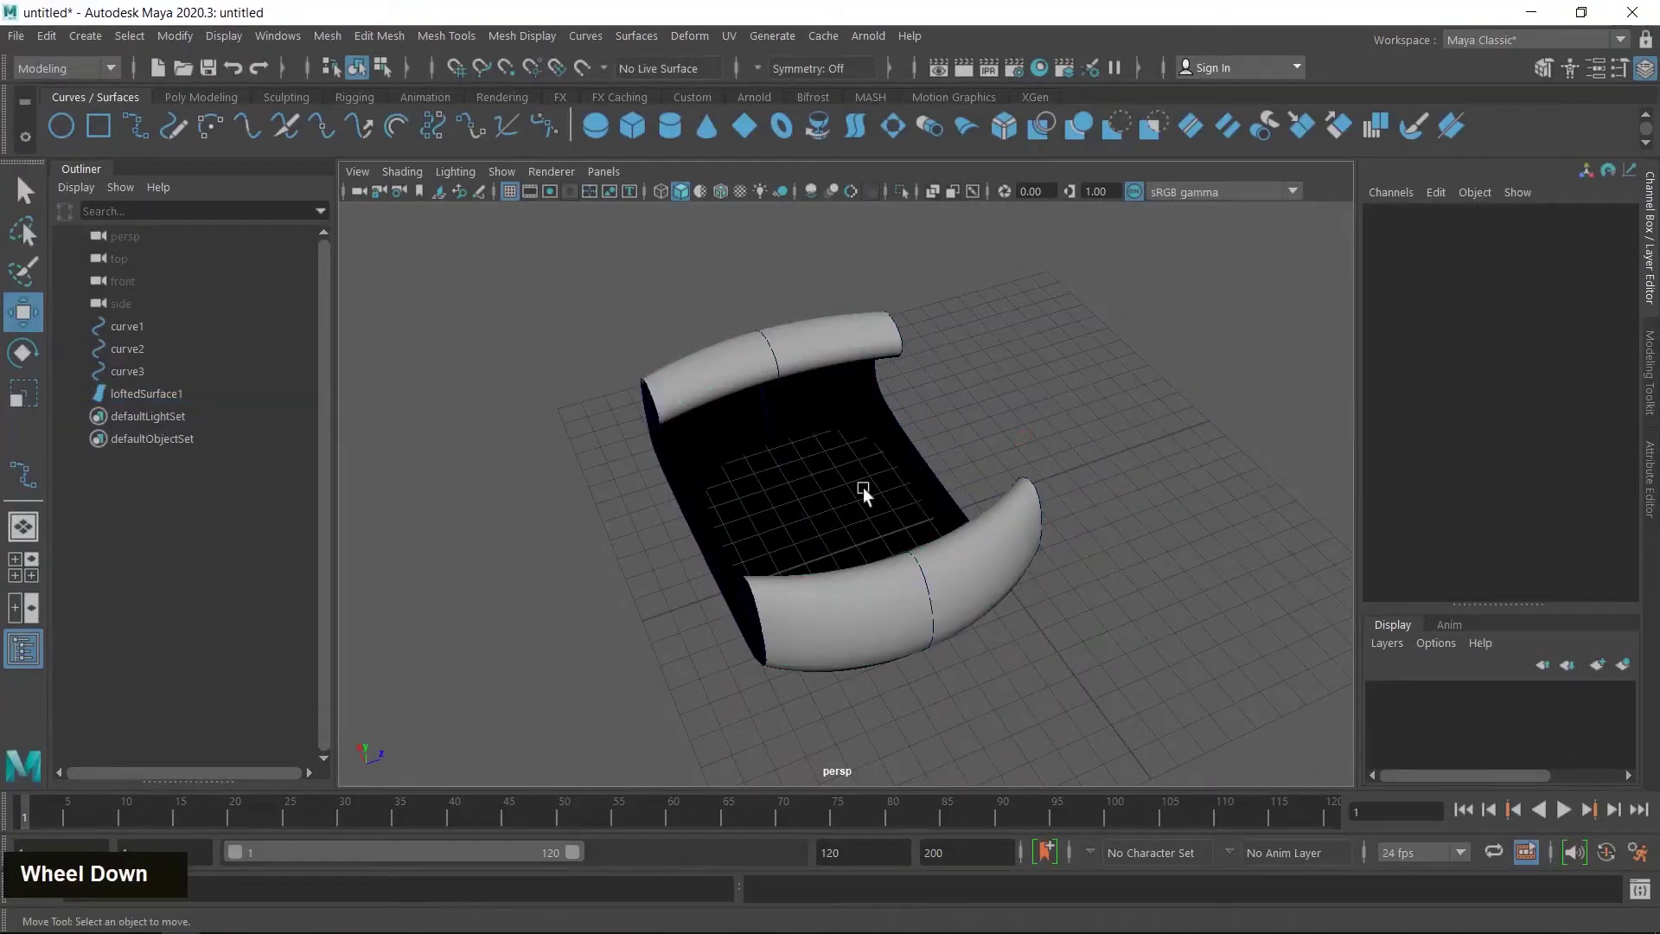
pyautogui.click(754, 369)
pyautogui.moveTo(1019, 504); pyautogui.dragTo(1257, 397)
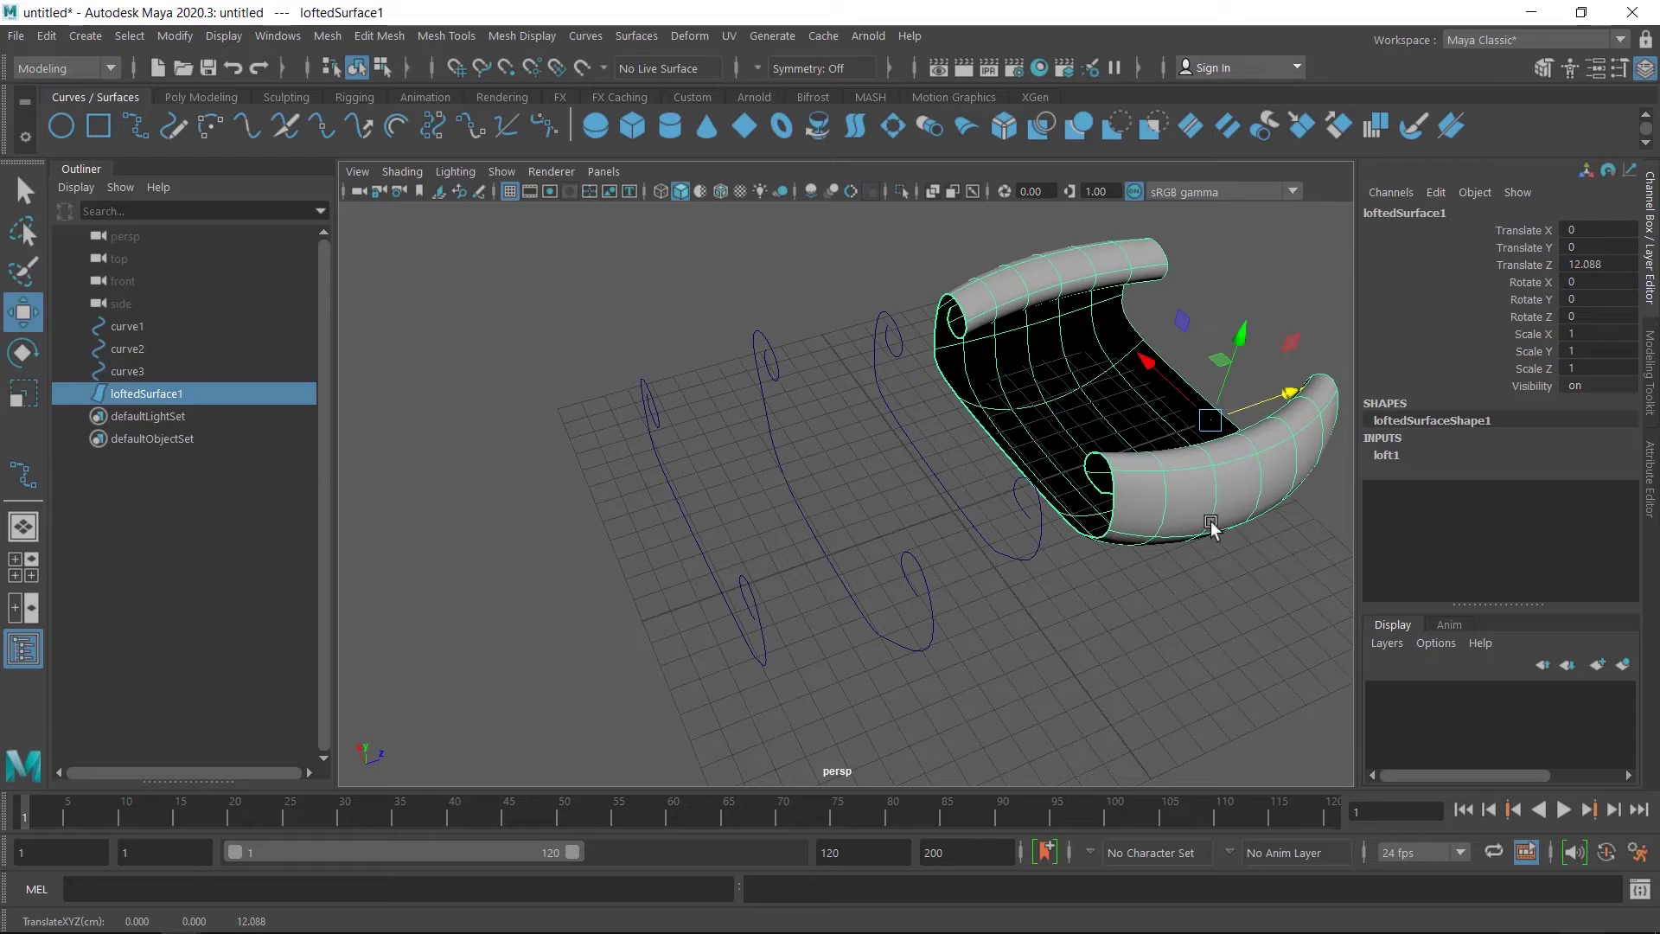
pyautogui.keyDown('alt'); pyautogui.moveTo(1105, 625); pyautogui.dragTo(982, 661, button='middle'); pyautogui.keyUp('alt')
pyautogui.keyDown('alt'); pyautogui.moveTo(951, 654); pyautogui.dragTo(941, 608); pyautogui.keyUp('alt')
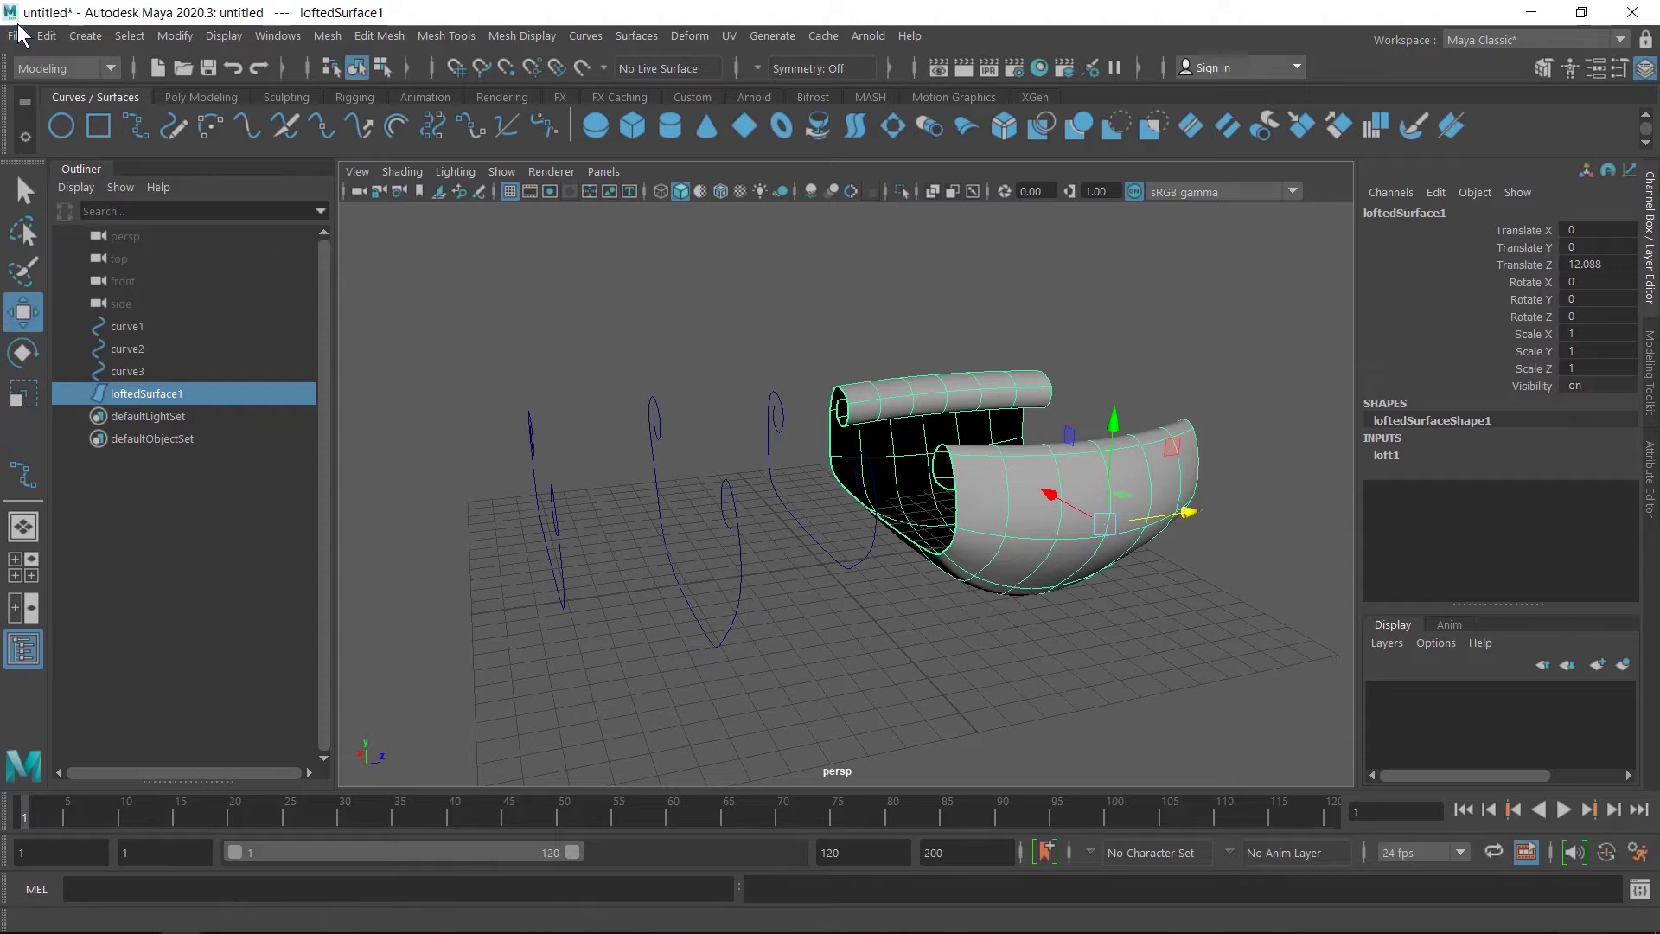
# - Delete the construction history of all objects in the scene and clear the selection
pyautogui.click(46, 36)
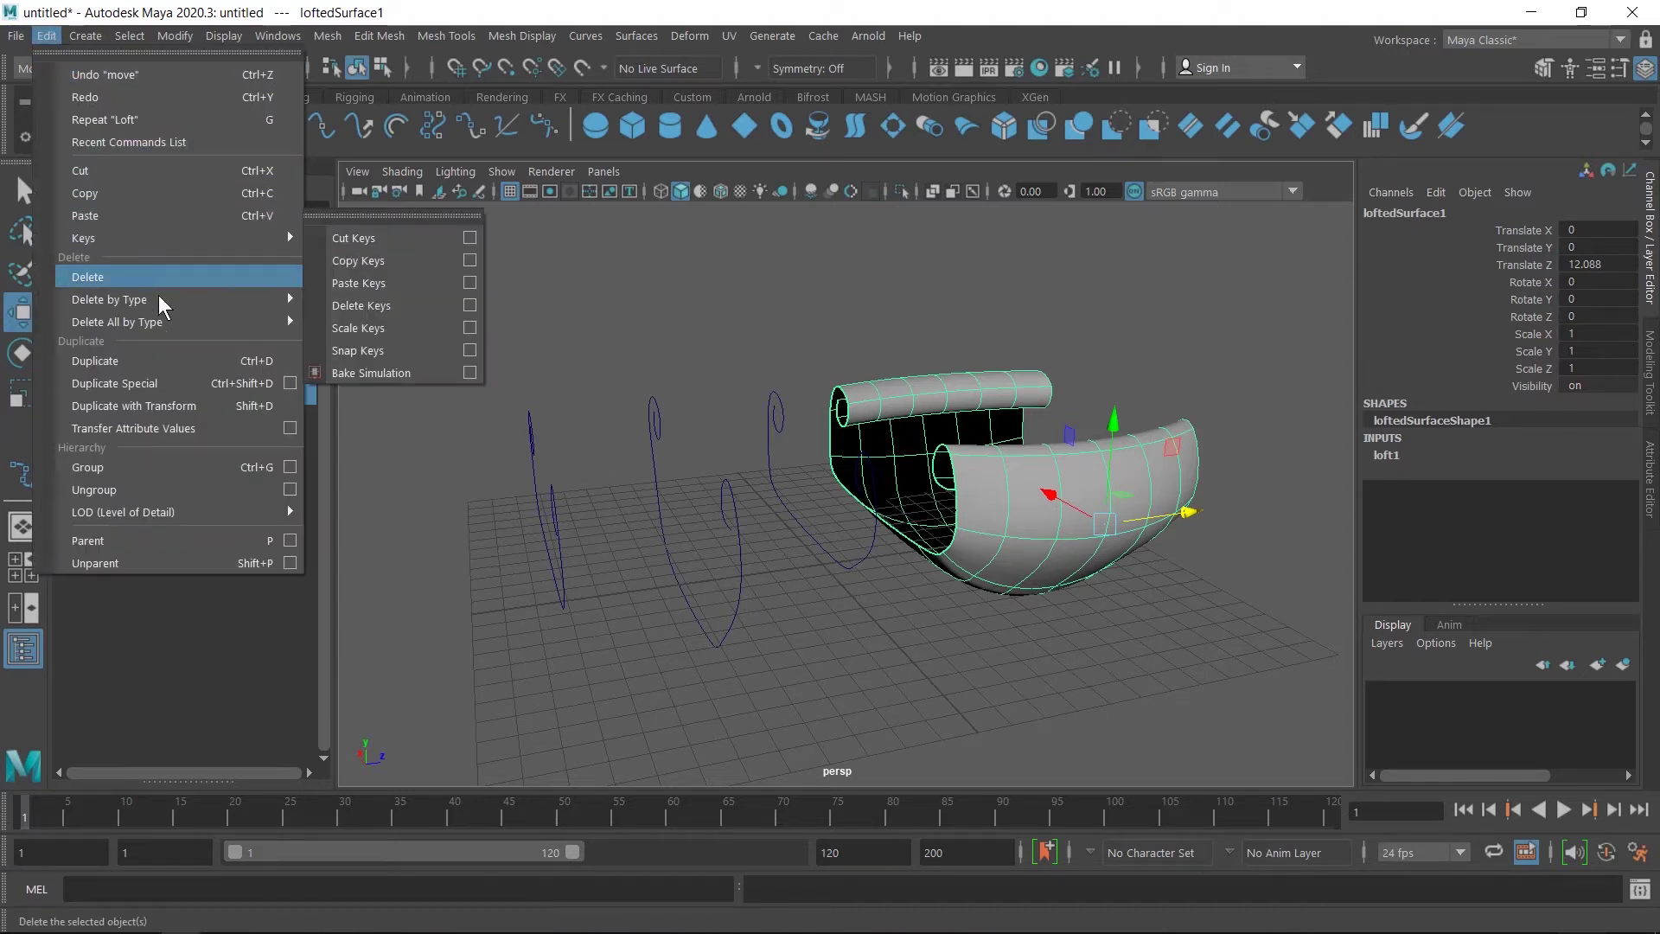
pyautogui.moveTo(153, 323)
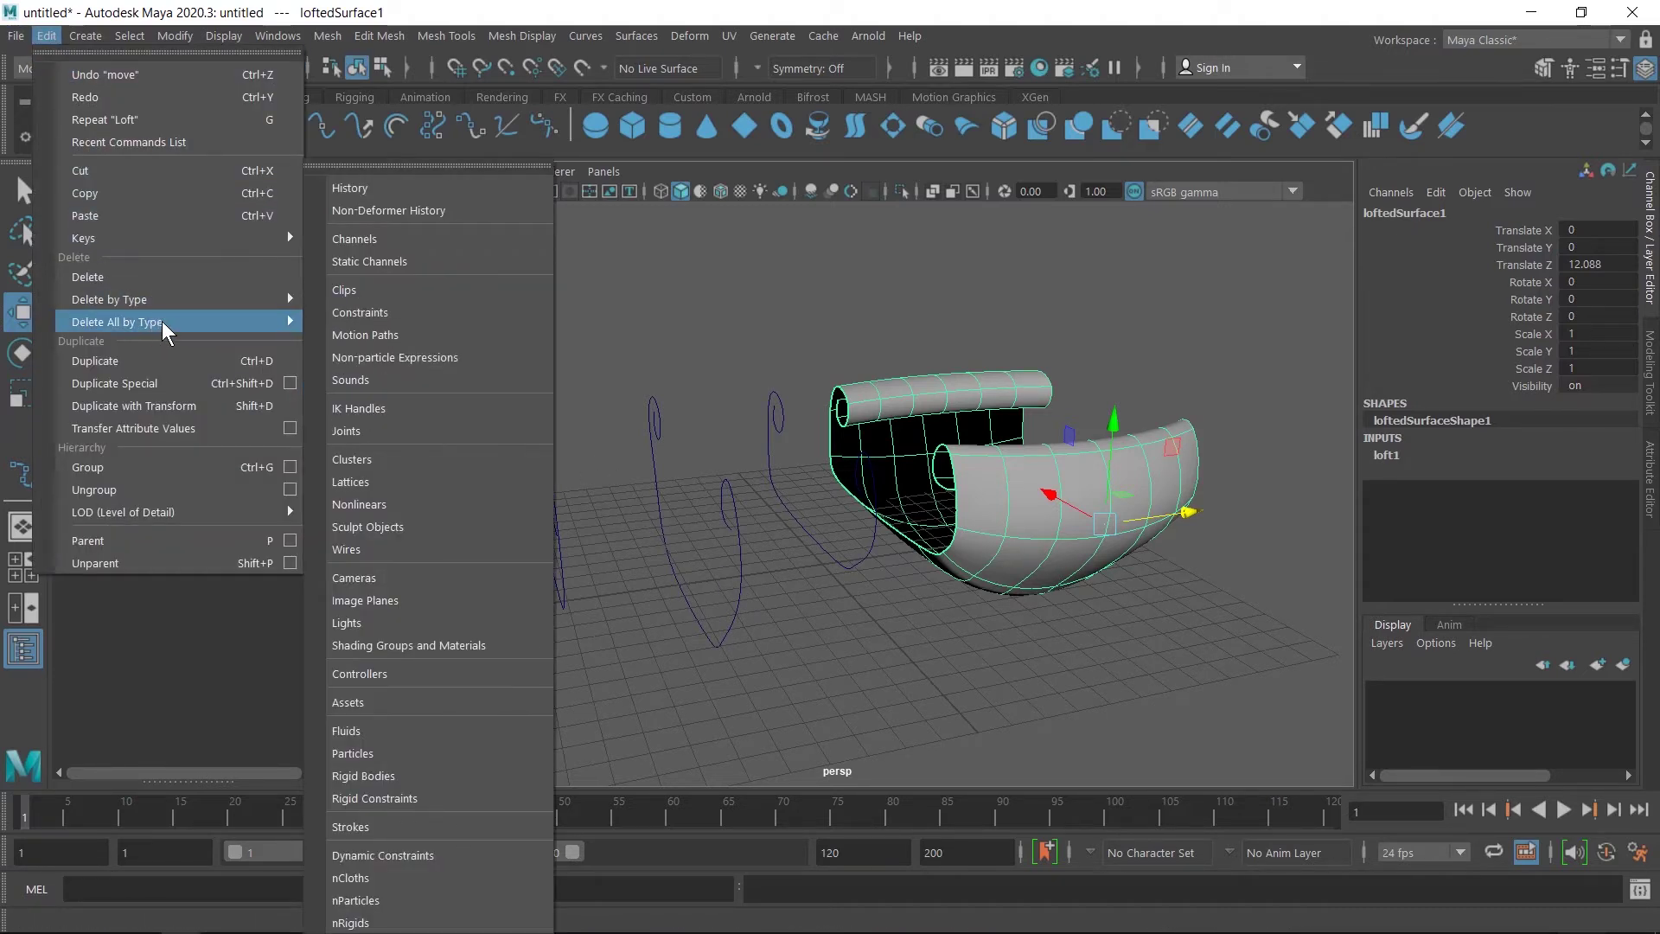
pyautogui.click(381, 194)
pyautogui.keyDown('alt'); pyautogui.moveTo(766, 548); pyautogui.dragTo(793, 596); pyautogui.keyUp('alt')
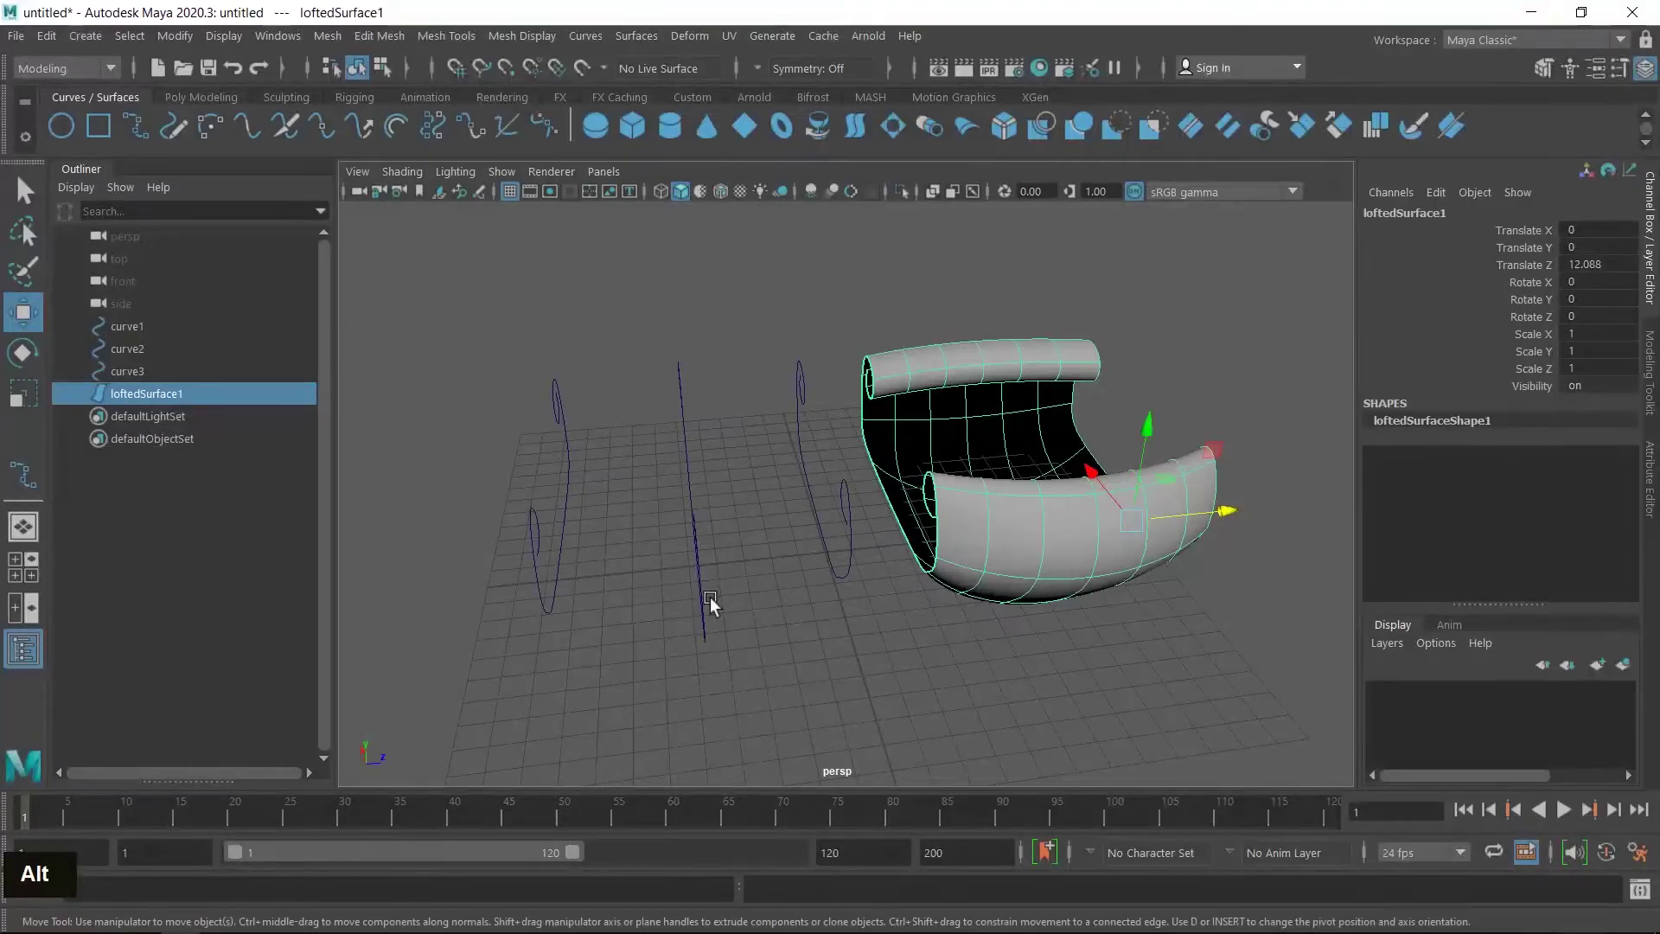
pyautogui.click(1099, 606)
# - Draw a NURBS circle on the ground plane beyond the open end of the lofted surface
pyautogui.keyDown('alt'); pyautogui.moveTo(1098, 606); pyautogui.dragTo(1119, 621); pyautogui.keyUp('alt')
pyautogui.keyDown('alt'); pyautogui.moveTo(1141, 571); pyautogui.dragTo(797, 515, button='middle'); pyautogui.keyUp('alt')
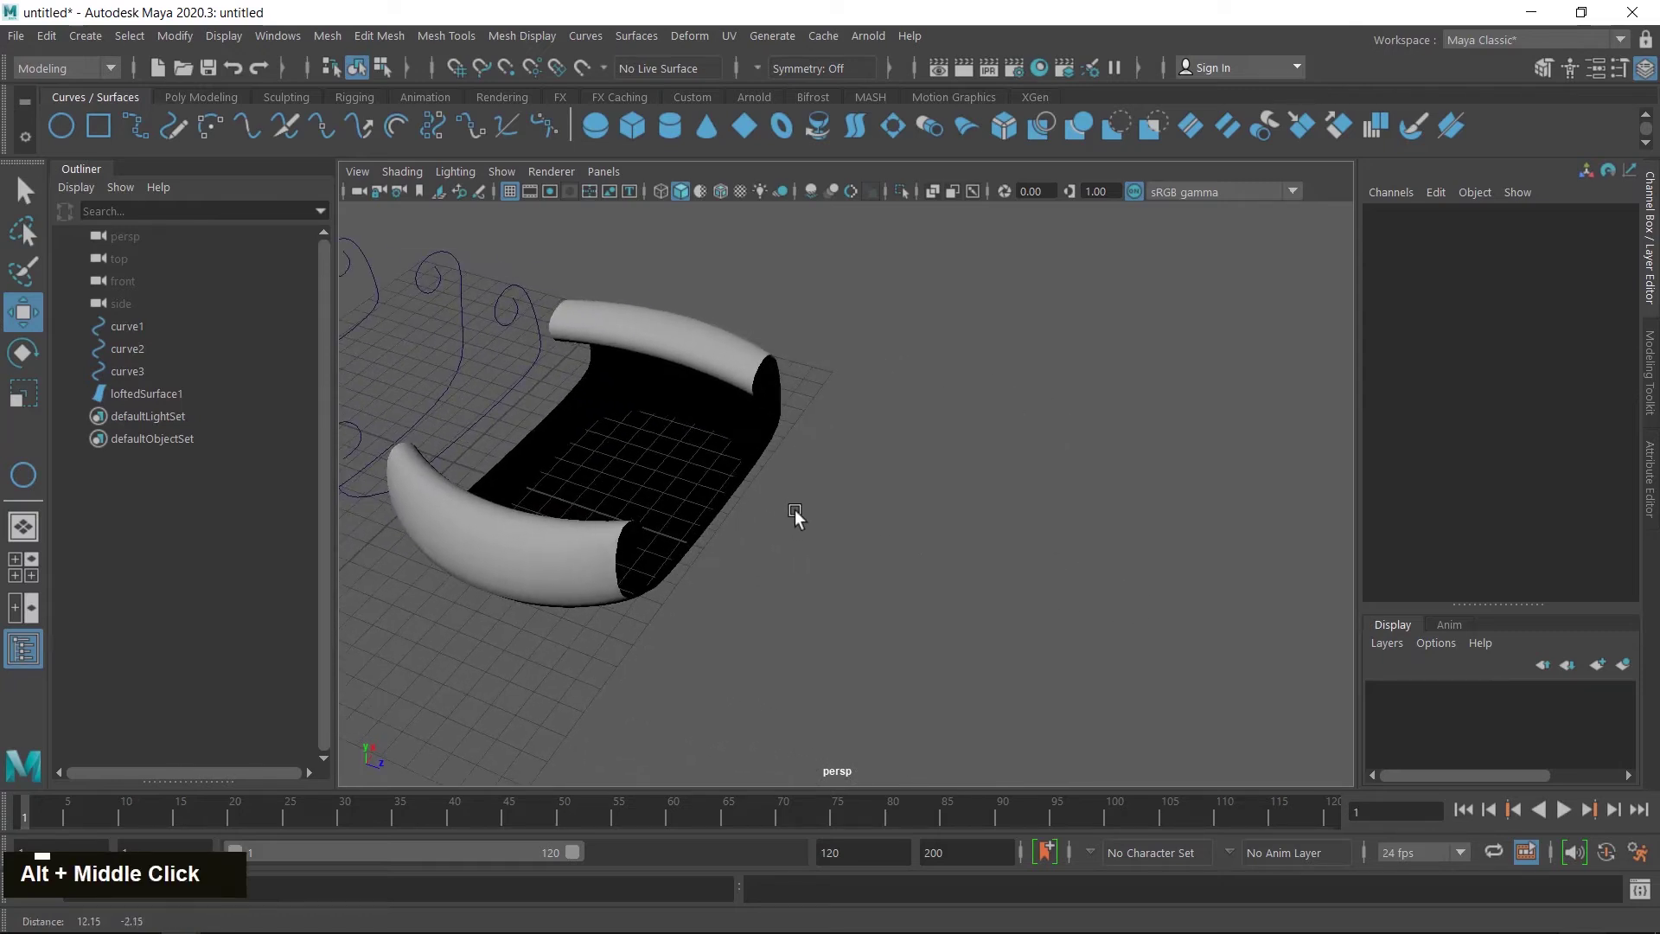
pyautogui.click(60, 126)
pyautogui.moveTo(982, 545); pyautogui.dragTo(1088, 636)
pyautogui.keyDown('alt'); pyautogui.moveTo(1094, 694); pyautogui.dragTo(1082, 657); pyautogui.keyUp('alt')
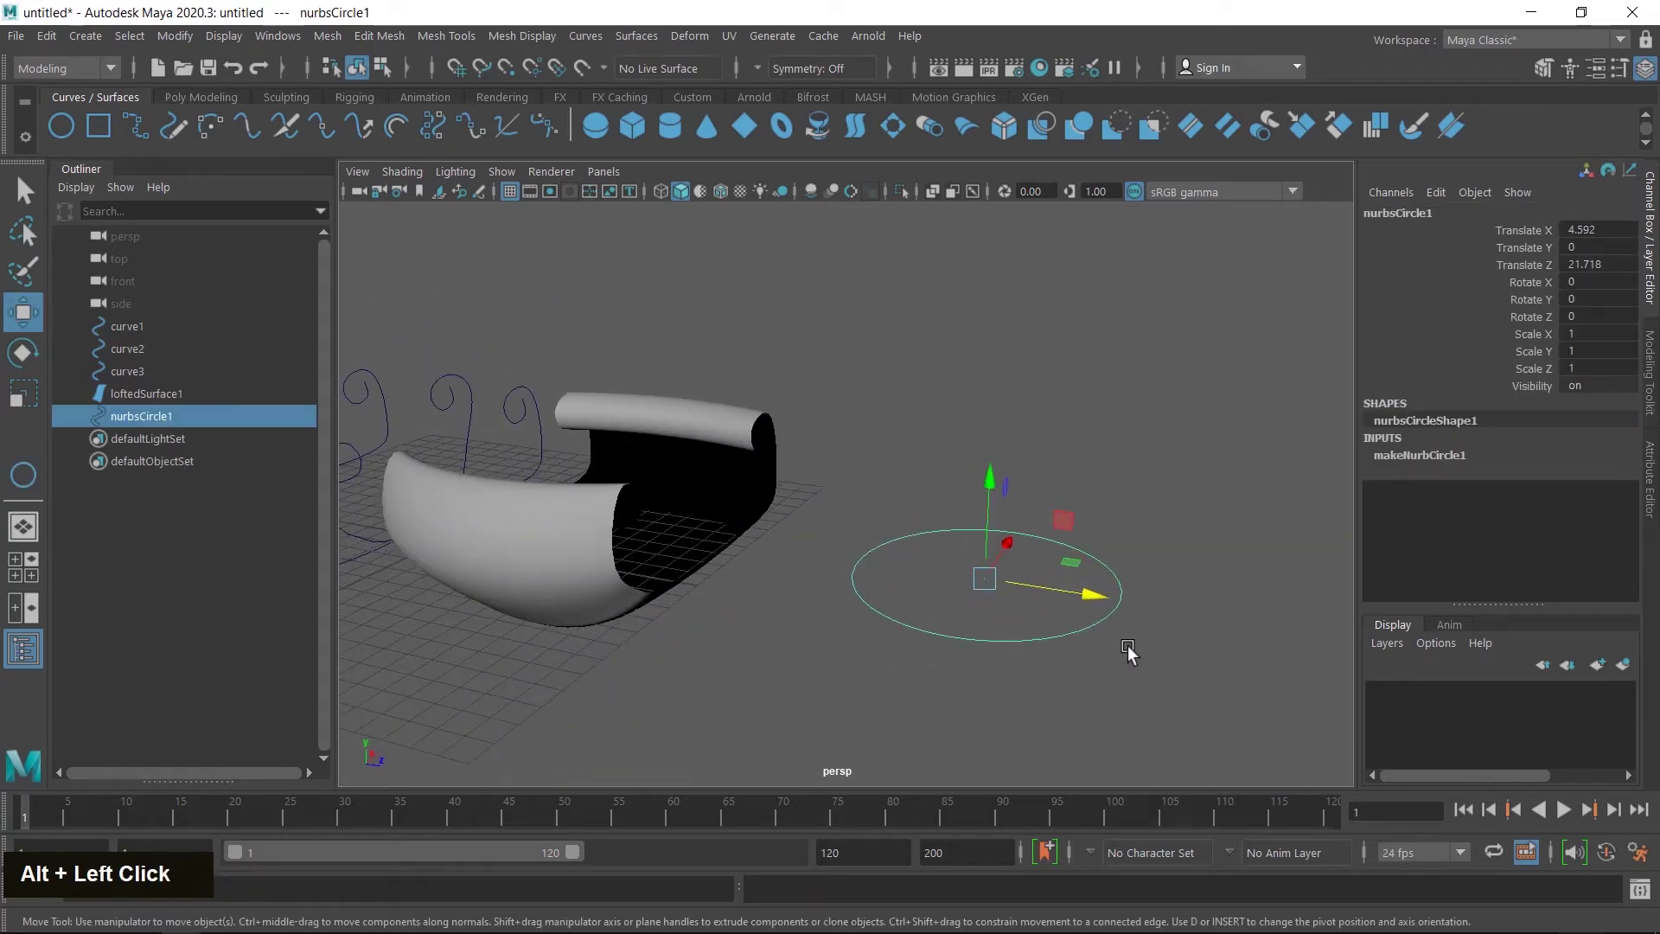
# - Move the circle along X in the front view to about 14.45, clear of the lofted surface
pyautogui.press('space')
pyautogui.press('space')
pyautogui.keyDown('alt'); pyautogui.moveTo(858, 698); pyautogui.dragTo(642, 660, button='middle'); pyautogui.keyUp('alt')
pyautogui.scroll(-2, 775, 563)
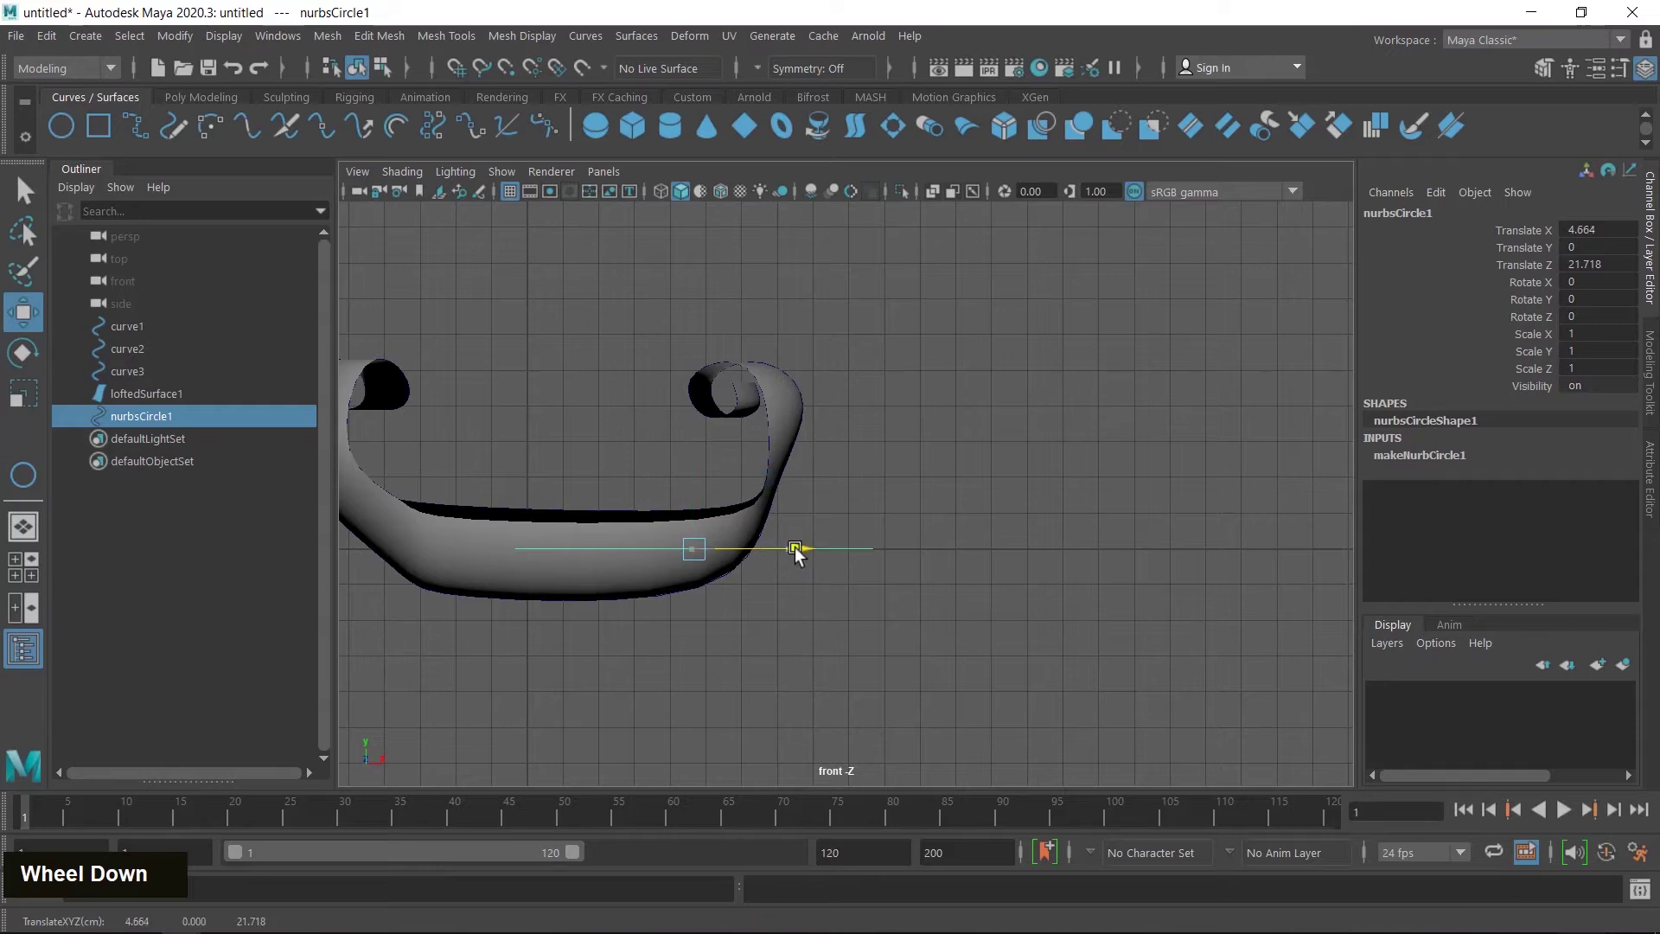
pyautogui.moveTo(796, 551); pyautogui.dragTo(1143, 559)
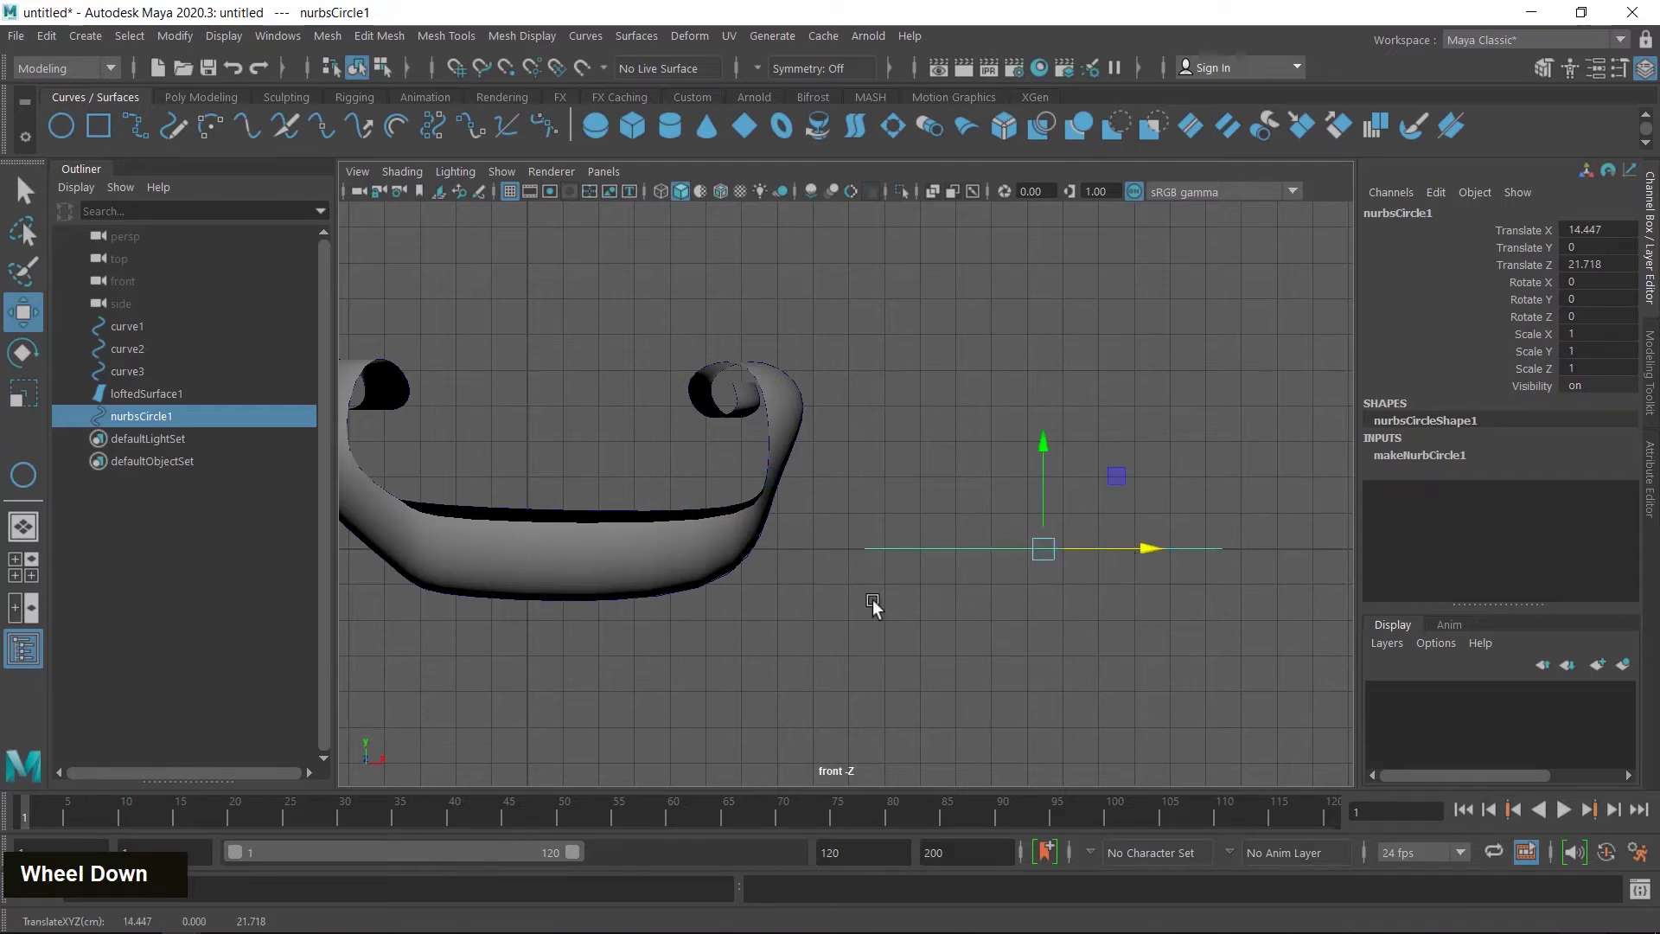
# - Duplicate the circle about 0.49 cm upward and scale the copy uniformly to about 0.88
pyautogui.press('space')
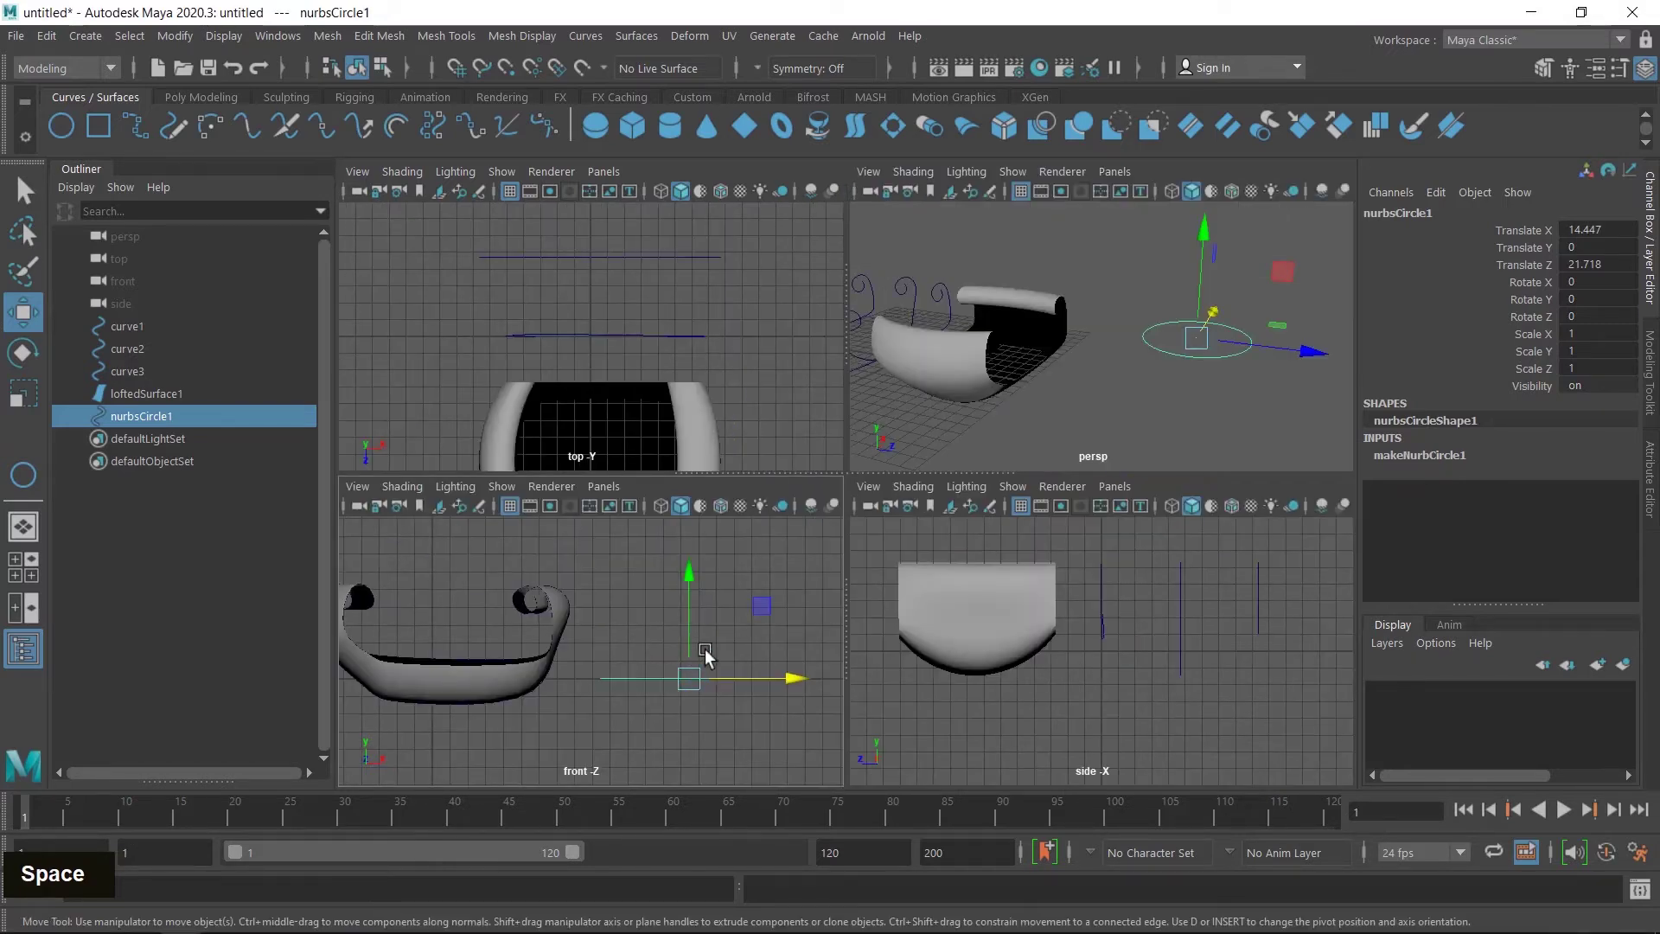
pyautogui.keyDown('shift'); pyautogui.moveTo(689, 647); pyautogui.dragTo(697, 604); pyautogui.keyUp('shift')
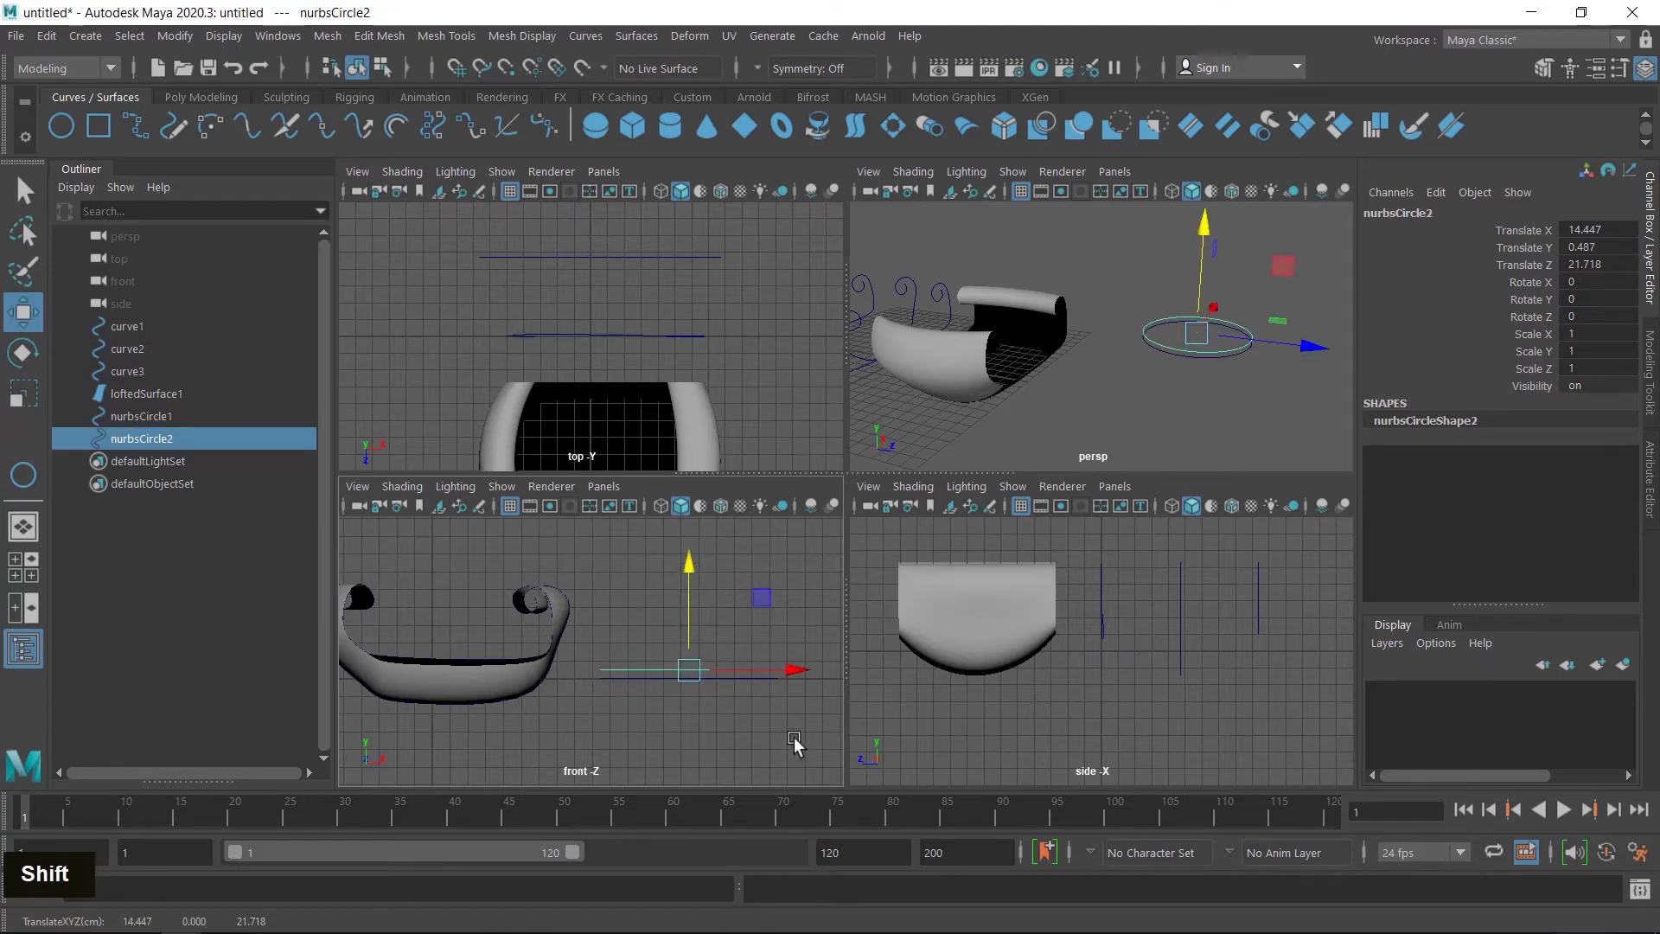
pyautogui.press('r')
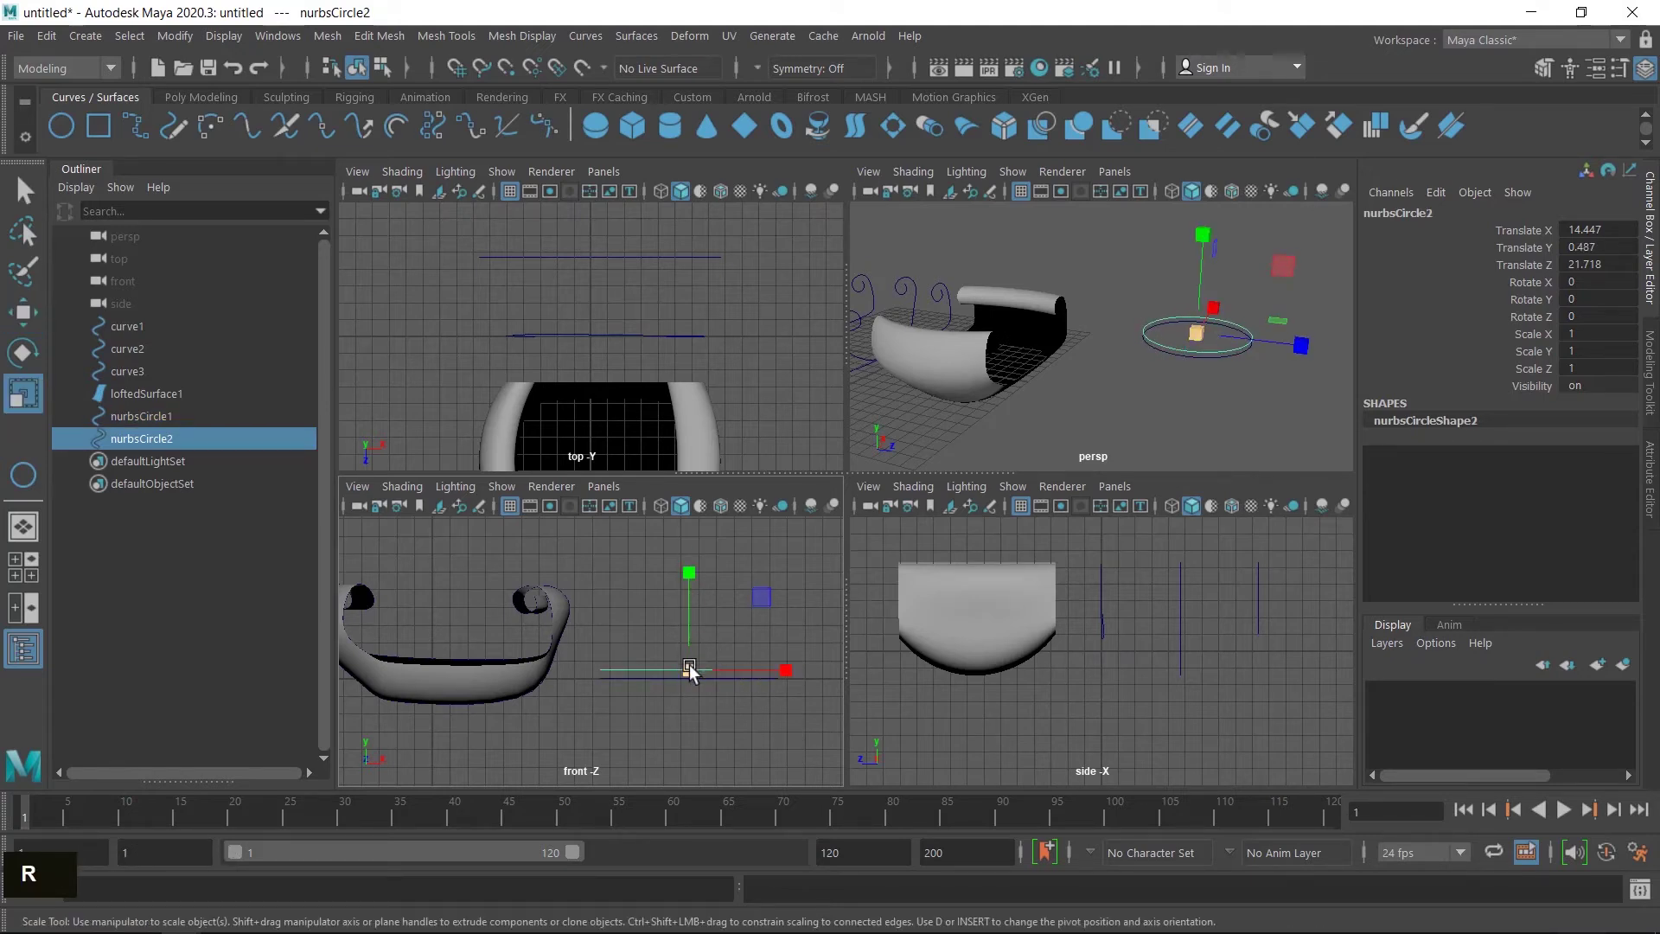
pyautogui.moveTo(689, 671); pyautogui.dragTo(672, 682)
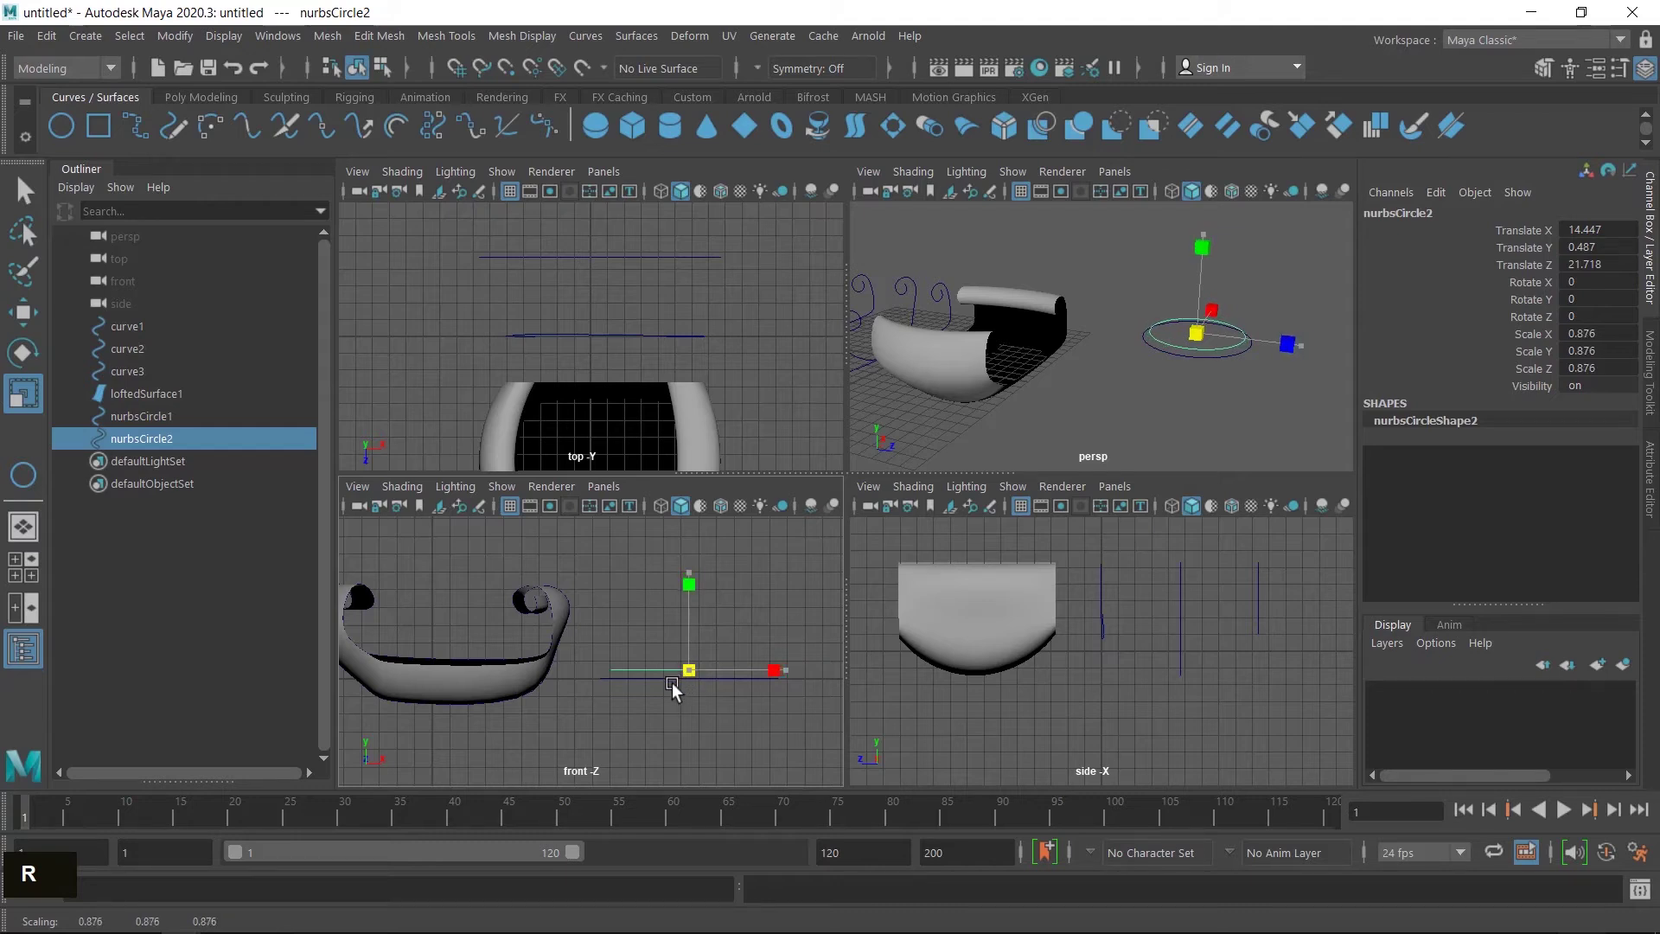
# - Stack two larger circle copies above, with the top one at about 5.7 in Y and scaled to 1.05
pyautogui.press('w')
pyautogui.moveTo(688, 616)
pyautogui.mouseDown()
pyautogui.moveTo(685, 575)
pyautogui.moveTo(721, 612)
pyautogui.moveTo(715, 634)
pyautogui.moveTo(688, 538)
pyautogui.moveTo(685, 588)
pyautogui.mouseUp()
pyautogui.press('r')
pyautogui.press('w')
pyautogui.press('r')
# - Select all four stacked circles and duplicate them about 16.1 cm along Z as a second stack
pyautogui.press('space')
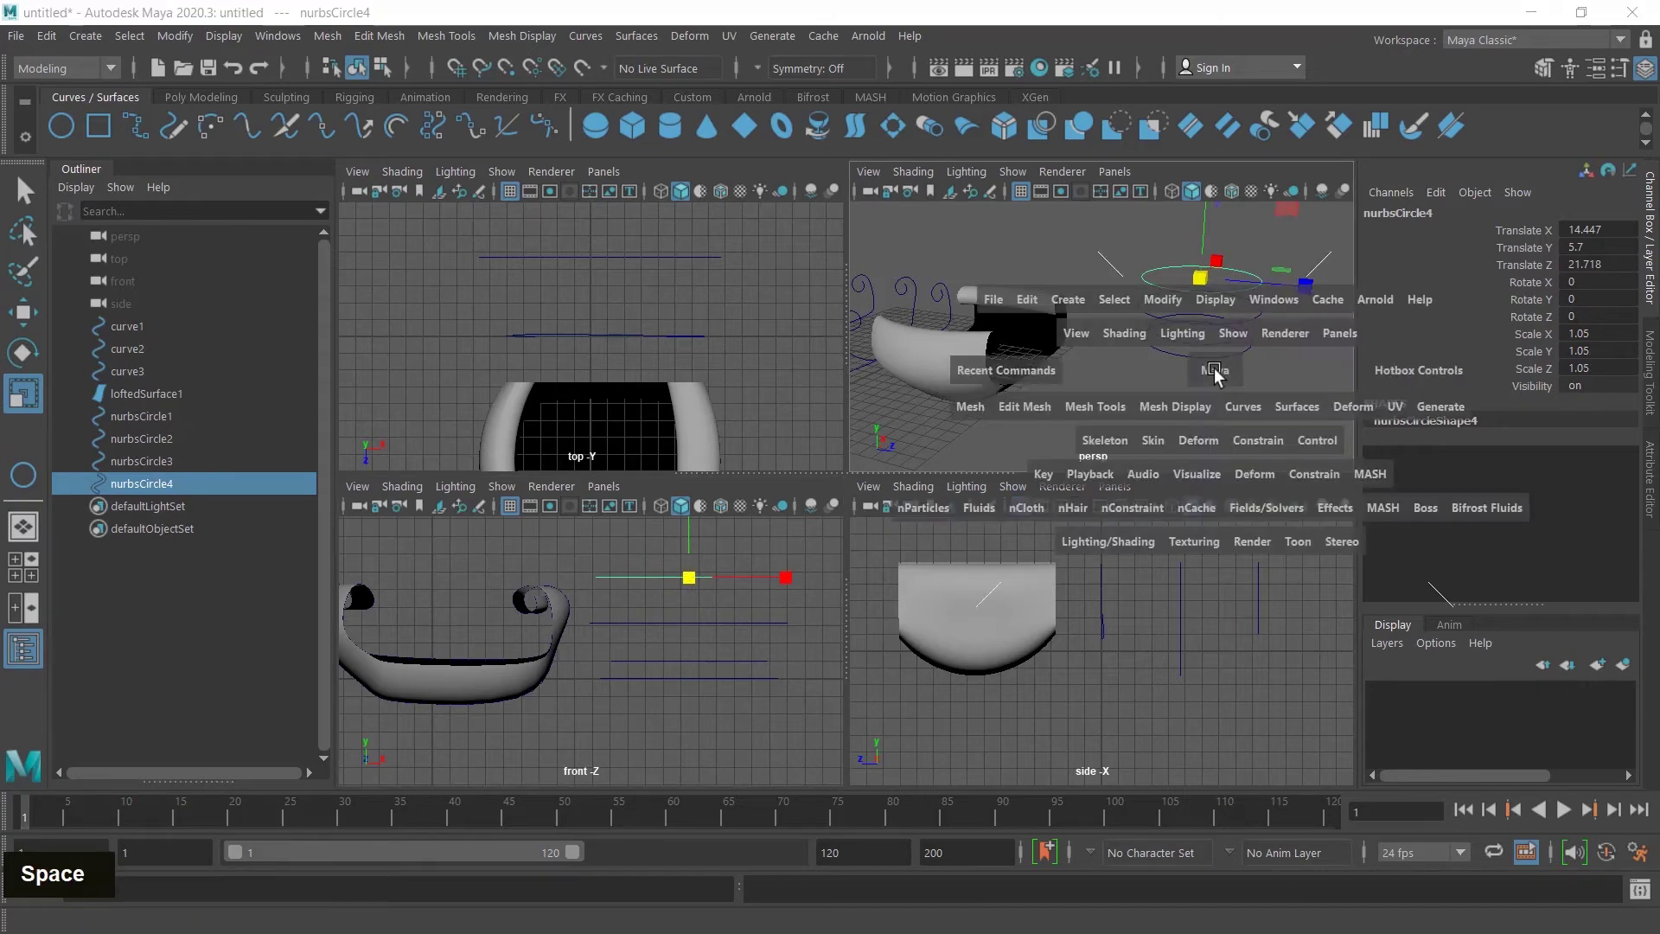
pyautogui.keyDown('alt'); pyautogui.moveTo(1132, 597); pyautogui.dragTo(1105, 638); pyautogui.keyUp('alt')
pyautogui.keyDown('alt'); pyautogui.moveTo(1111, 633); pyautogui.dragTo(908, 697, button='middle'); pyautogui.keyUp('alt')
pyautogui.keyDown('alt'); pyautogui.scroll(1, 977, 650); pyautogui.keyUp('alt')
pyautogui.keyDown('alt'); pyautogui.moveTo(1081, 649); pyautogui.dragTo(934, 599, button='middle'); pyautogui.keyUp('alt')
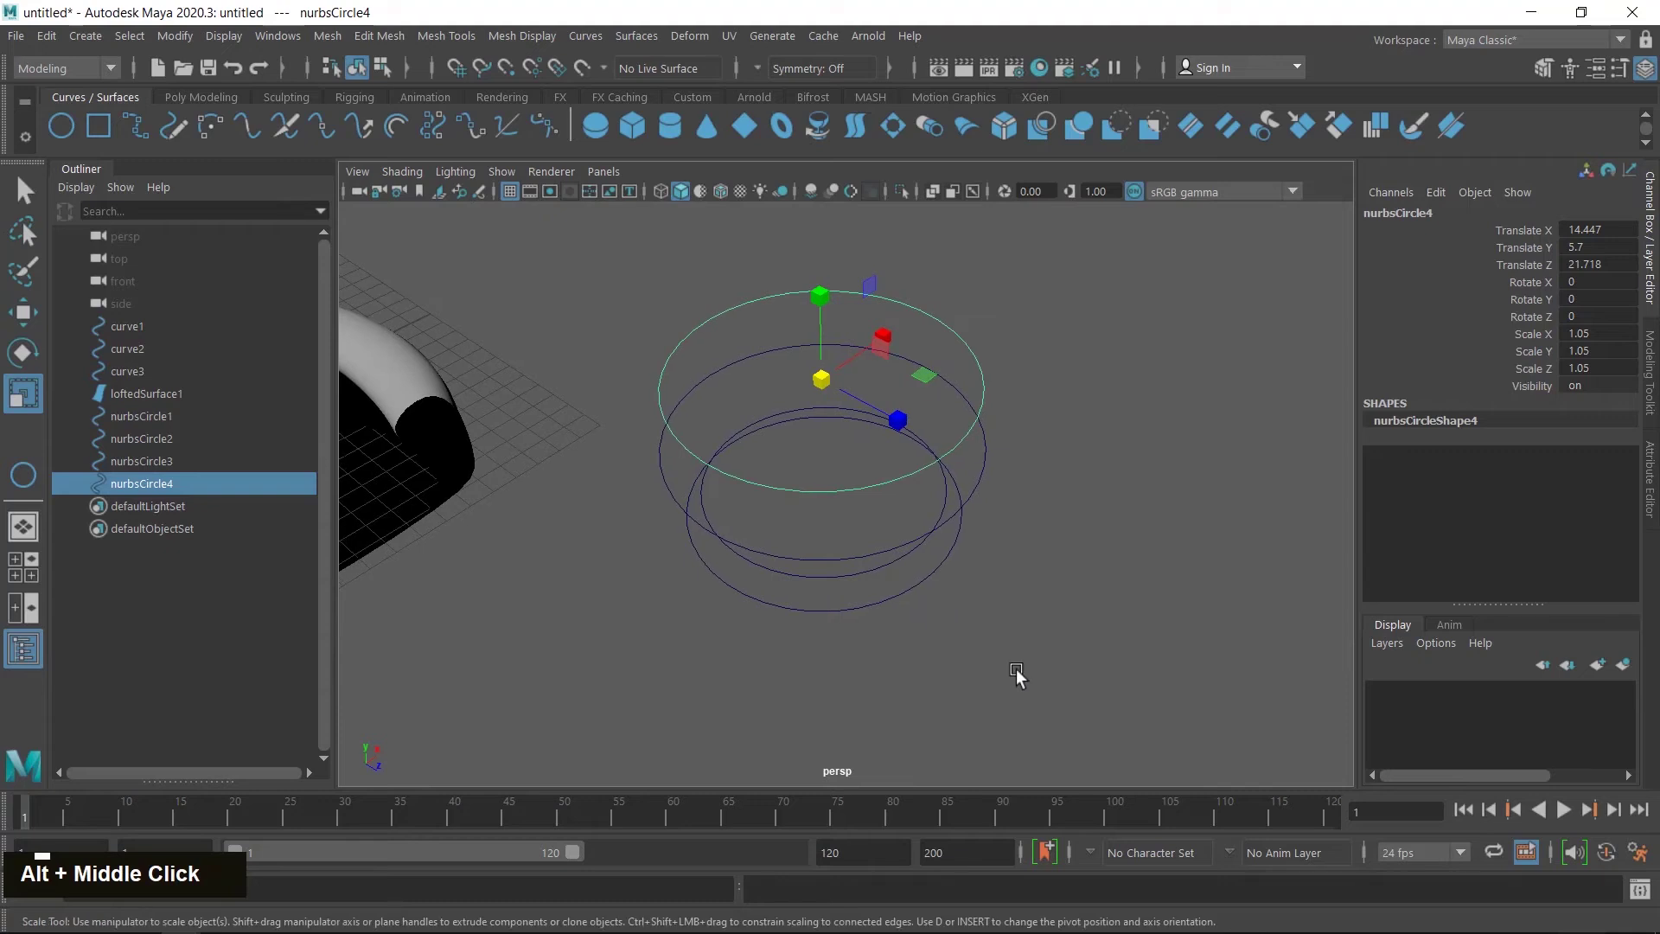
pyautogui.moveTo(1017, 670); pyautogui.dragTo(787, 442)
pyautogui.keyDown('alt'); pyautogui.moveTo(919, 635); pyautogui.dragTo(985, 630); pyautogui.keyUp('alt')
pyautogui.press('w')
pyautogui.scroll(-1, 780, 510)
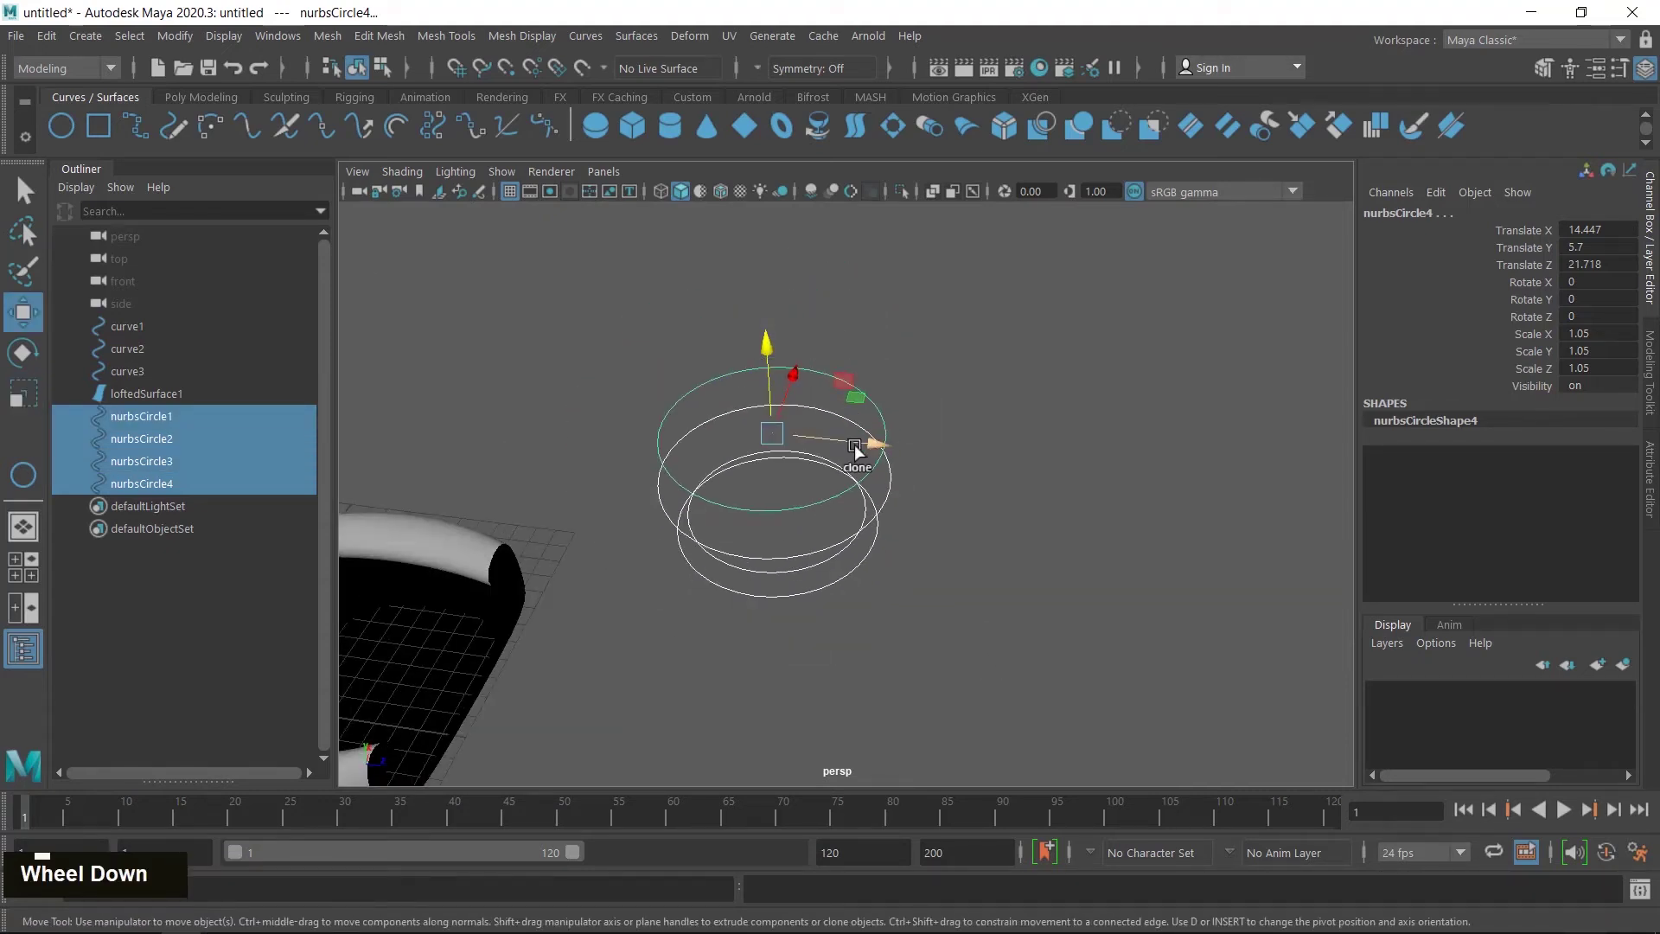
pyautogui.keyDown('shift'); pyautogui.moveTo(877, 445); pyautogui.dragTo(1214, 525); pyautogui.keyUp('shift')
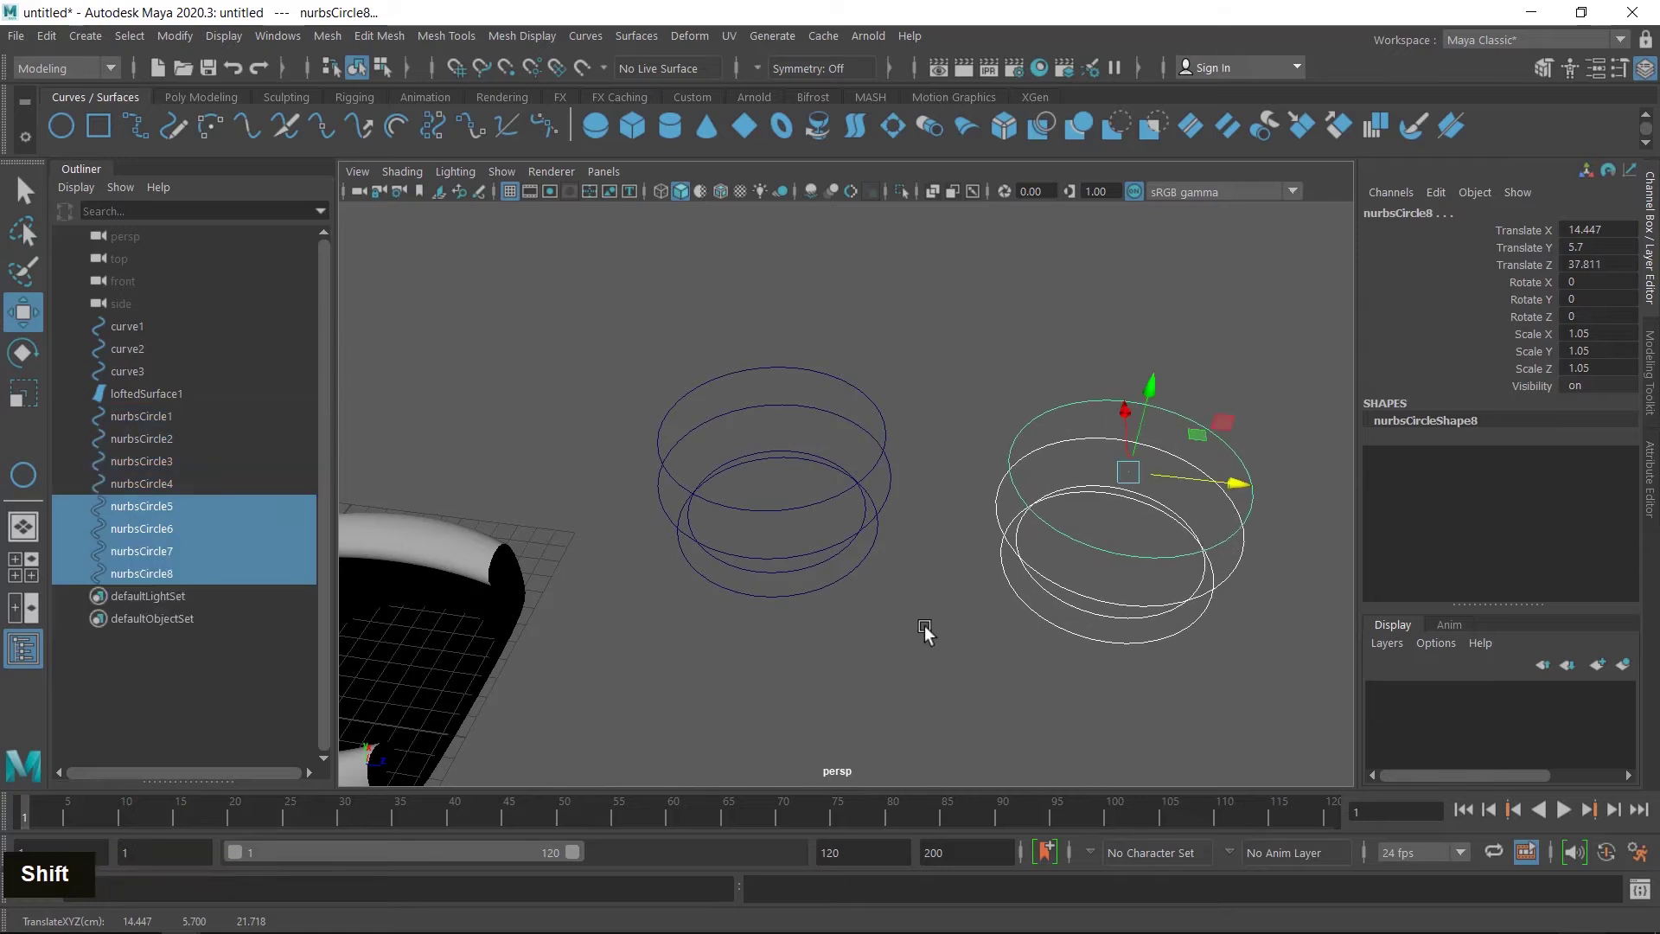
# - Examine the NURBS curve attributes of the first stack's top circle and bottom circle, including spans, form and degree
pyautogui.moveTo(926, 625)
pyautogui.keyDown('alt'); pyautogui.mouseDown()
pyautogui.moveTo(925, 646)
pyautogui.moveTo(900, 630)
pyautogui.mouseUp(); pyautogui.keyUp('alt')
pyautogui.keyDown('alt'); pyautogui.moveTo(994, 646); pyautogui.dragTo(1035, 641, button='middle'); pyautogui.keyUp('alt')
pyautogui.scroll(2, 977, 621)
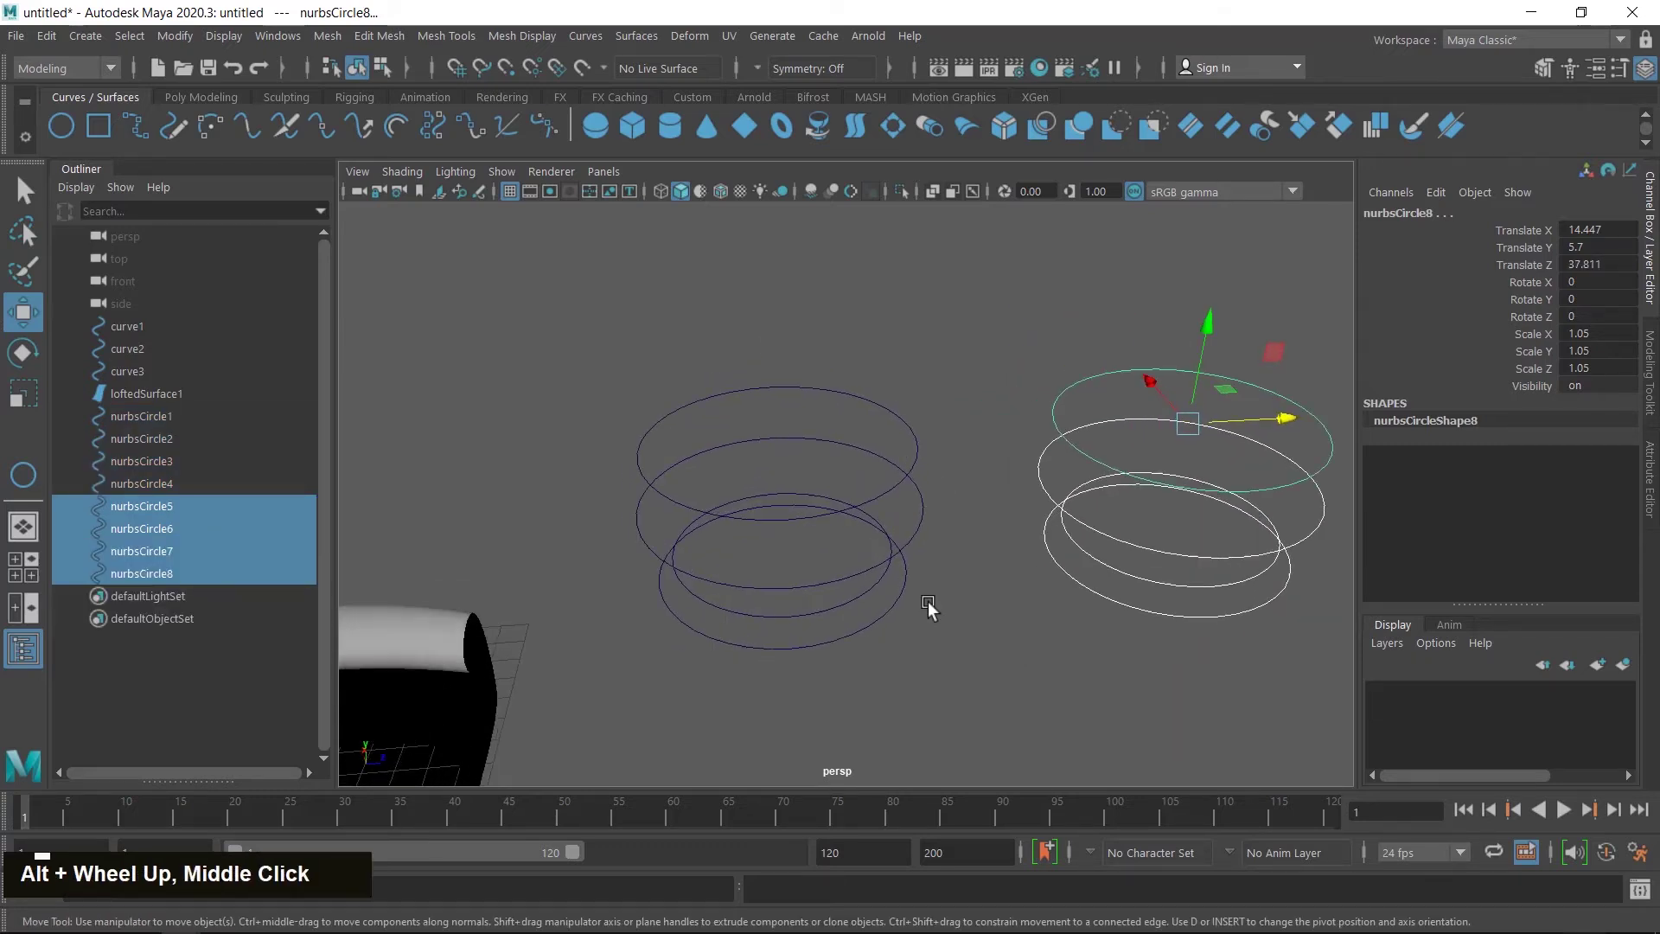
pyautogui.click(796, 517)
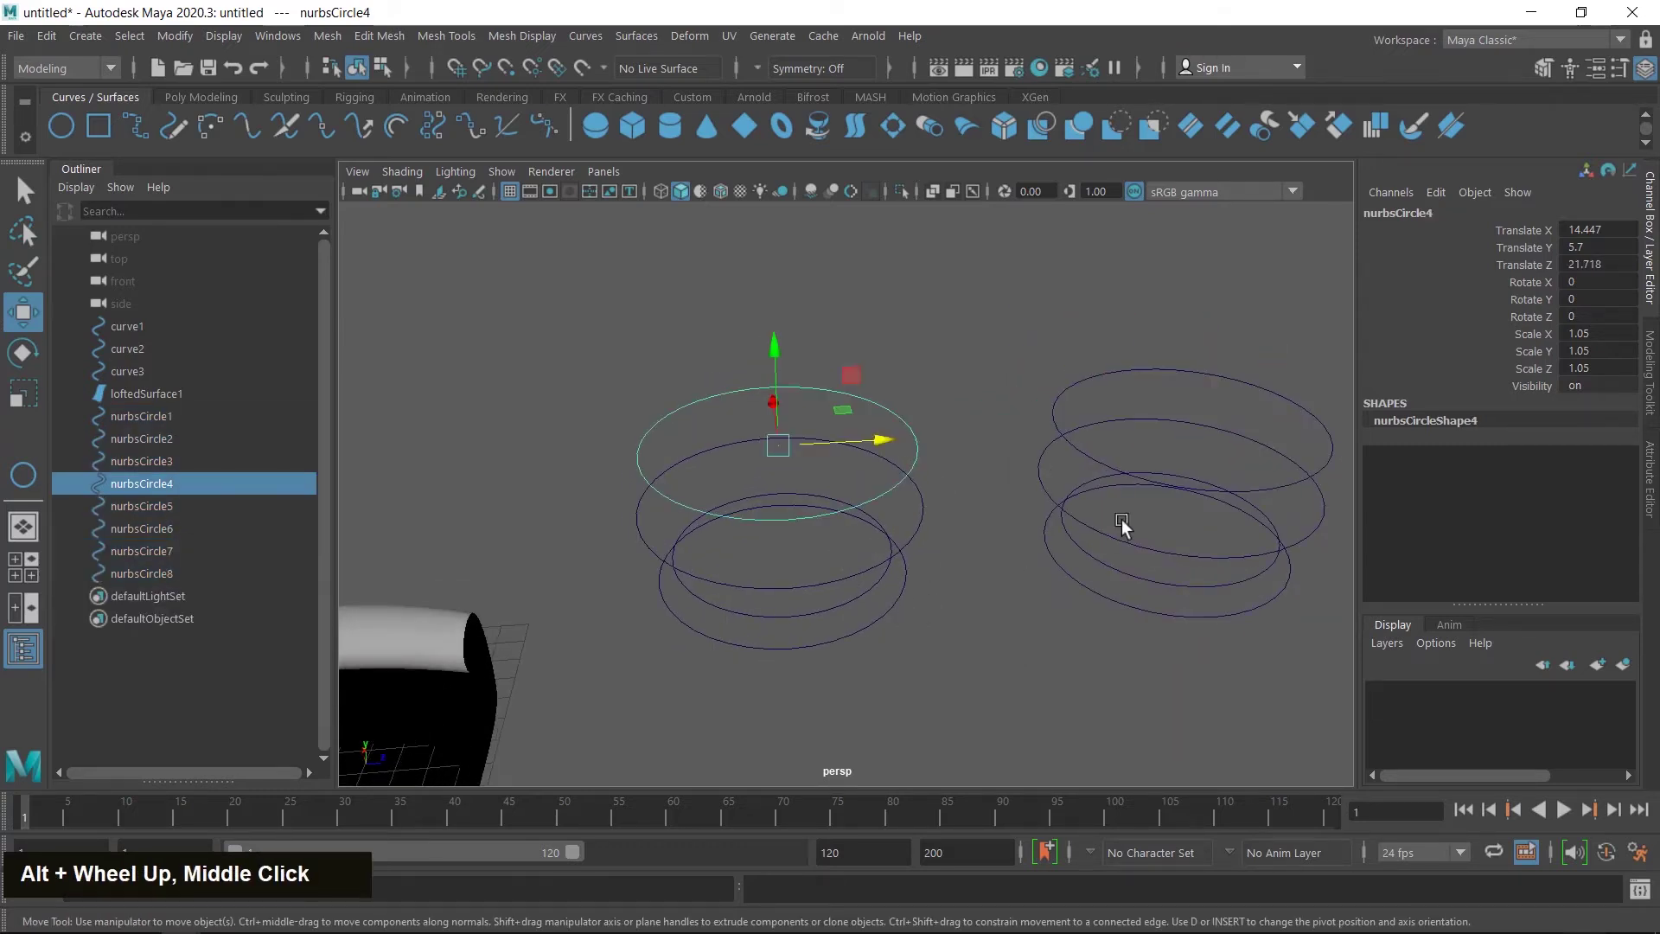
pyautogui.click(1600, 69)
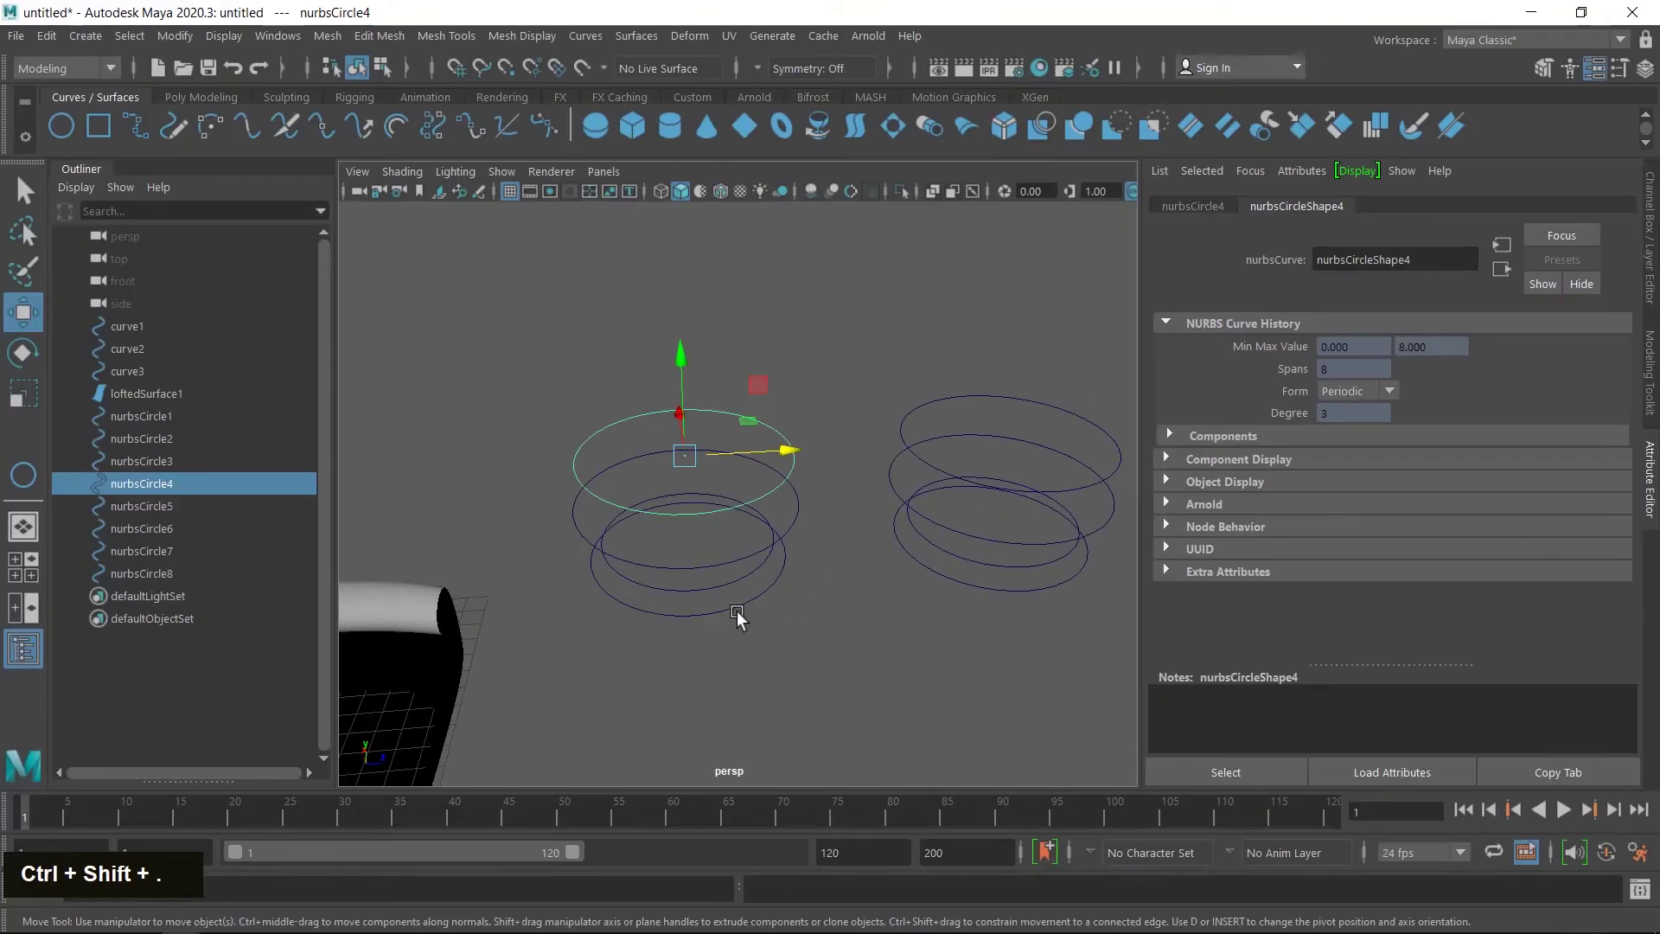
pyautogui.click(723, 609)
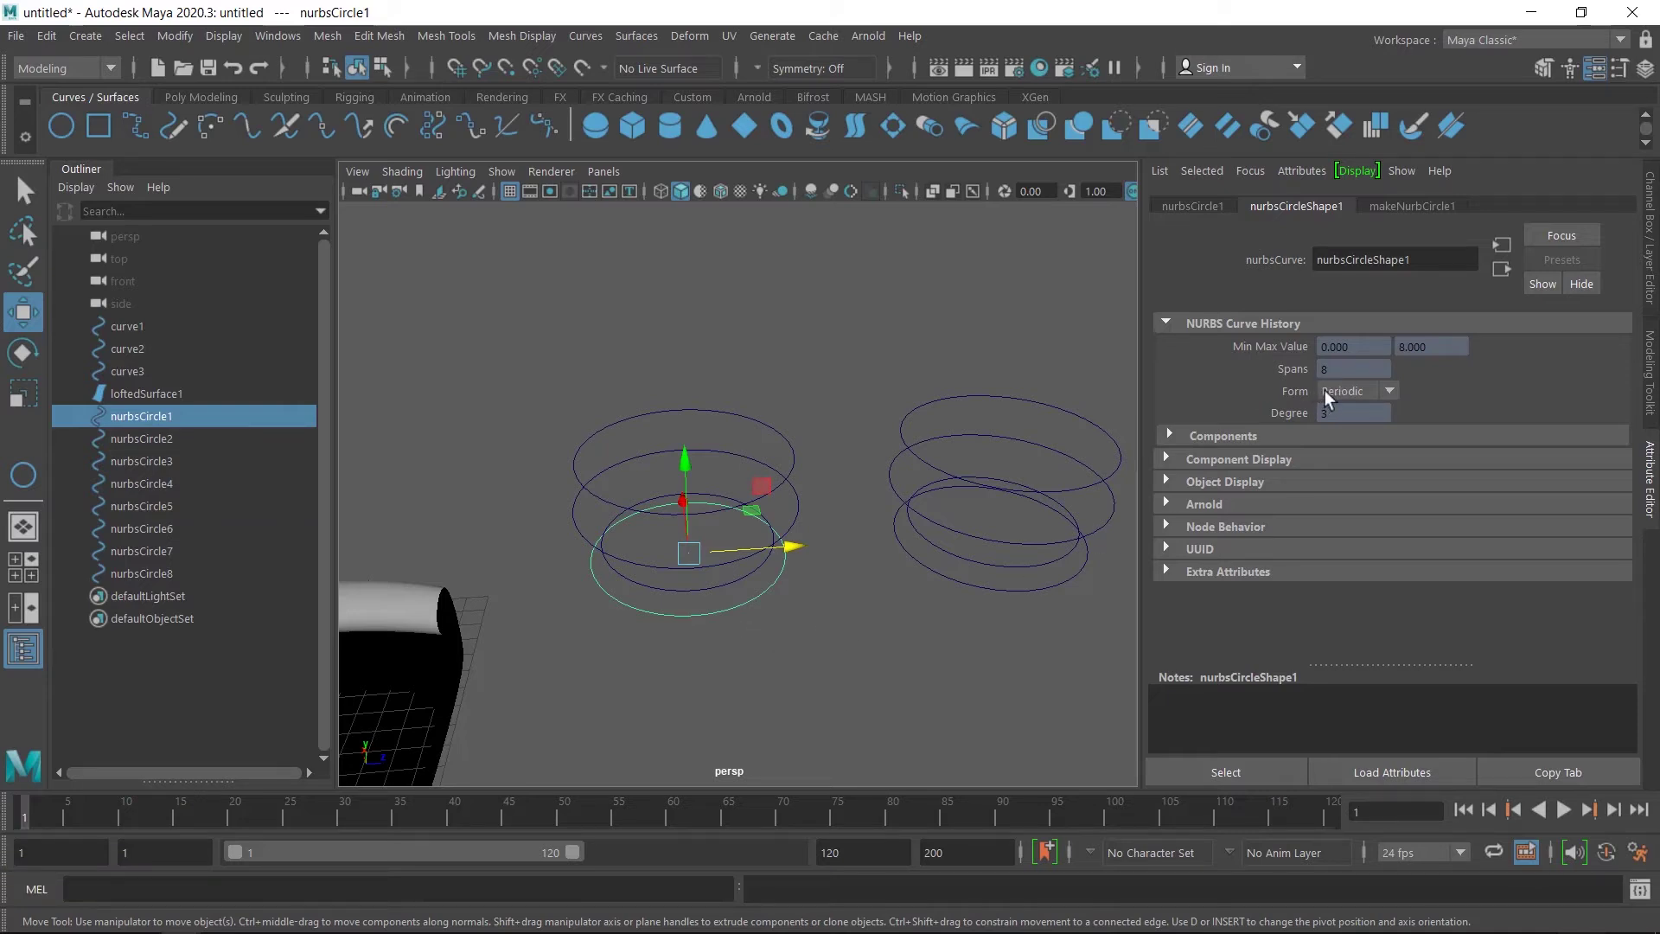
# - Select the lofted surface and examine its NURBS surface spans, degree and form attributes
pyautogui.keyDown('alt'); pyautogui.moveTo(780, 618); pyautogui.dragTo(1007, 504, button='middle'); pyautogui.keyUp('alt')
pyautogui.scroll(-2, 960, 499)
pyautogui.click(647, 654)
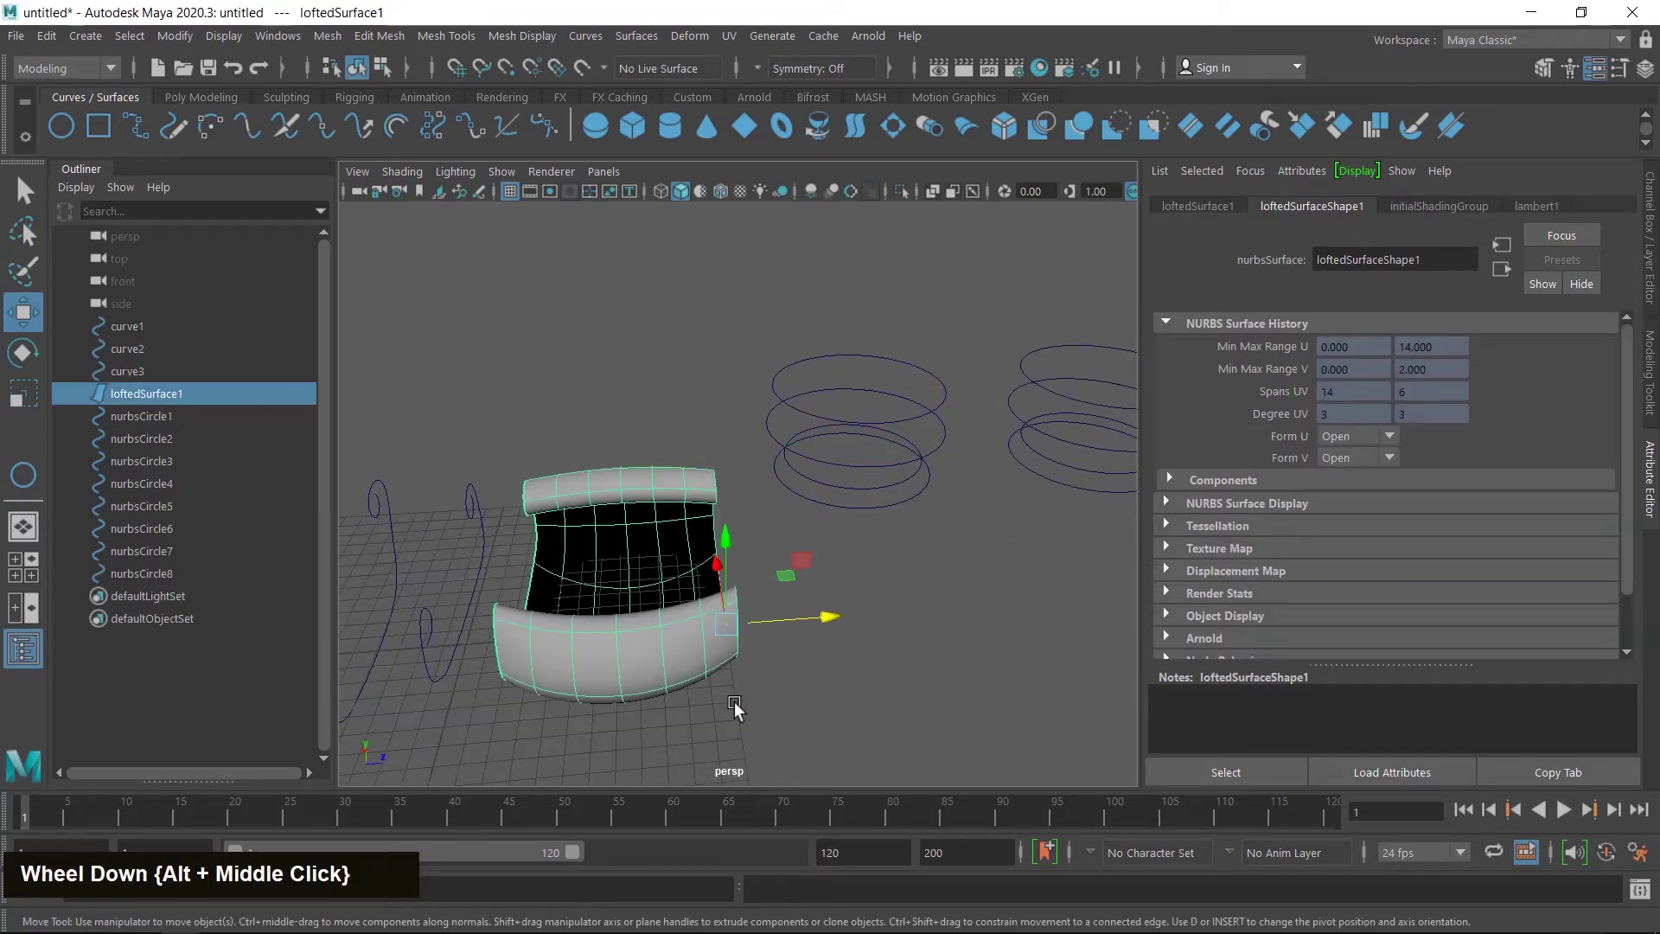
# - Rebuild the second circle from the top of the nearer stack, nurbsCircle3, as a uniform cubic curve with 7 spans
pyautogui.keyDown('alt'); pyautogui.moveTo(734, 702); pyautogui.dragTo(600, 438); pyautogui.keyUp('alt')
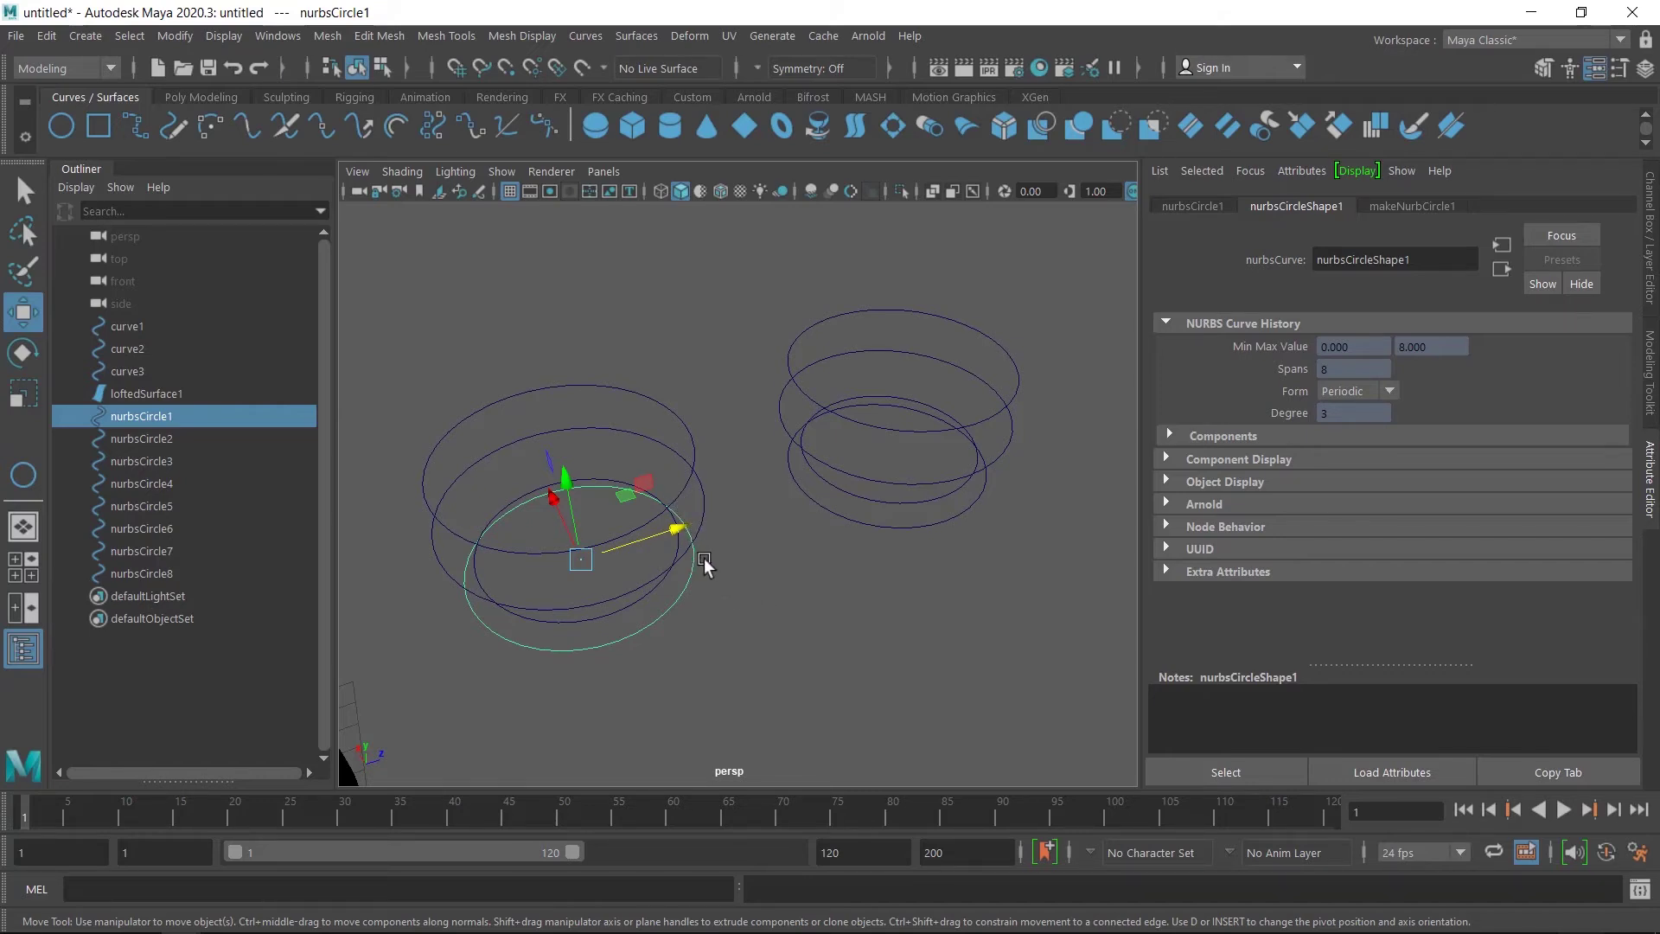
pyautogui.click(506, 438)
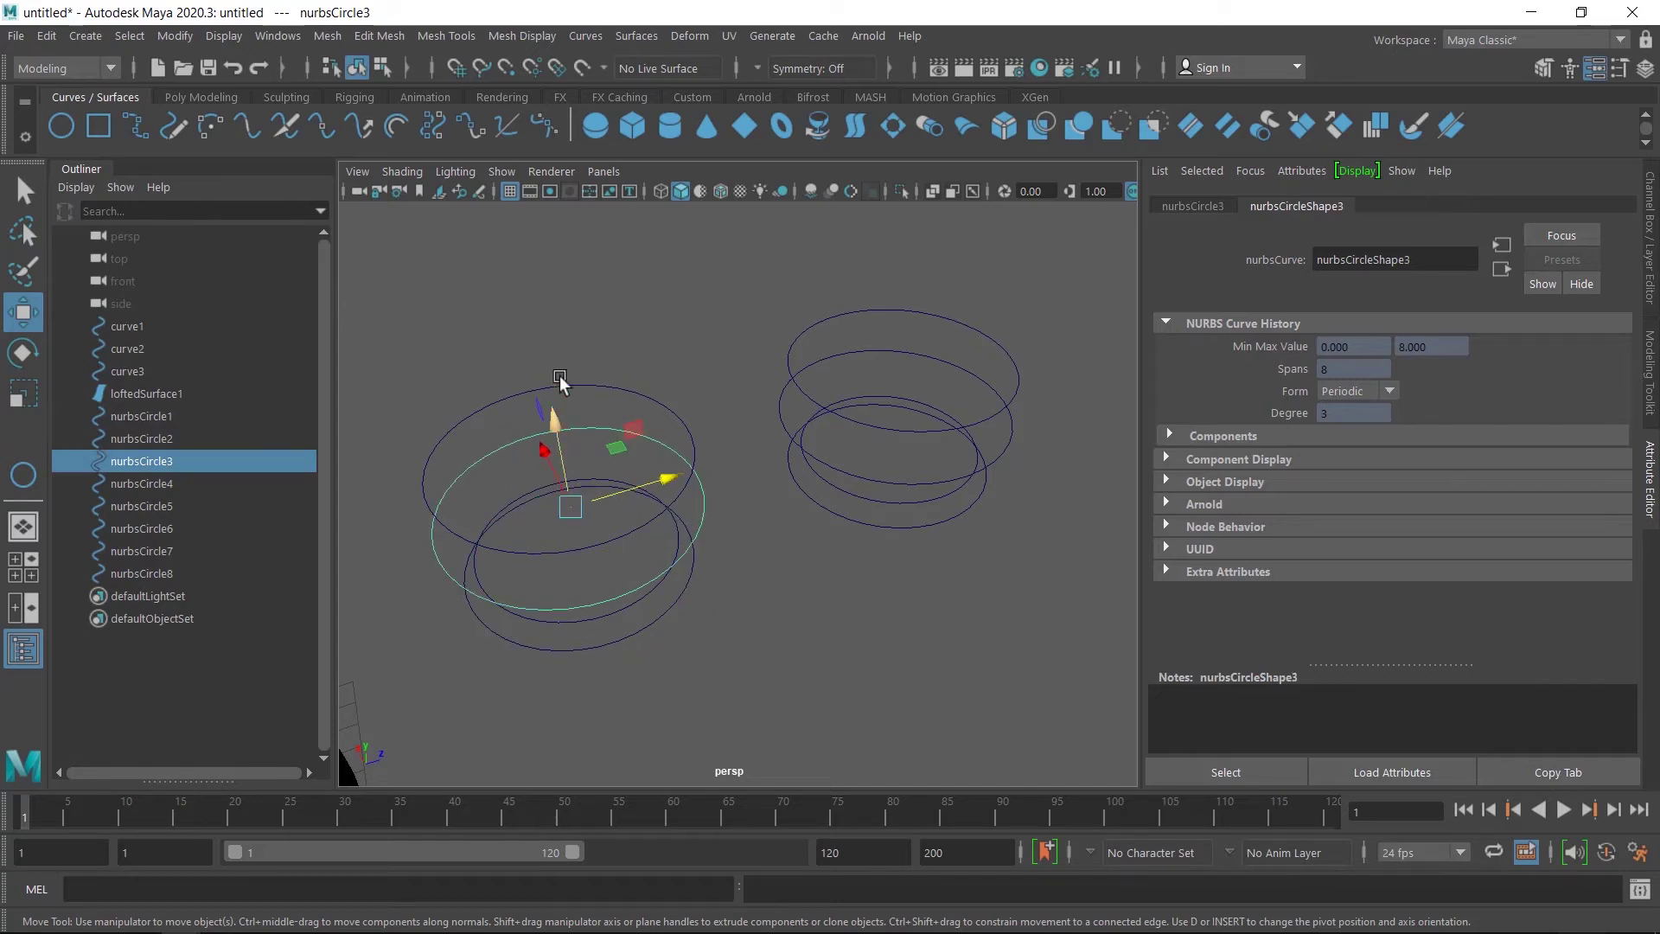
pyautogui.click(585, 36)
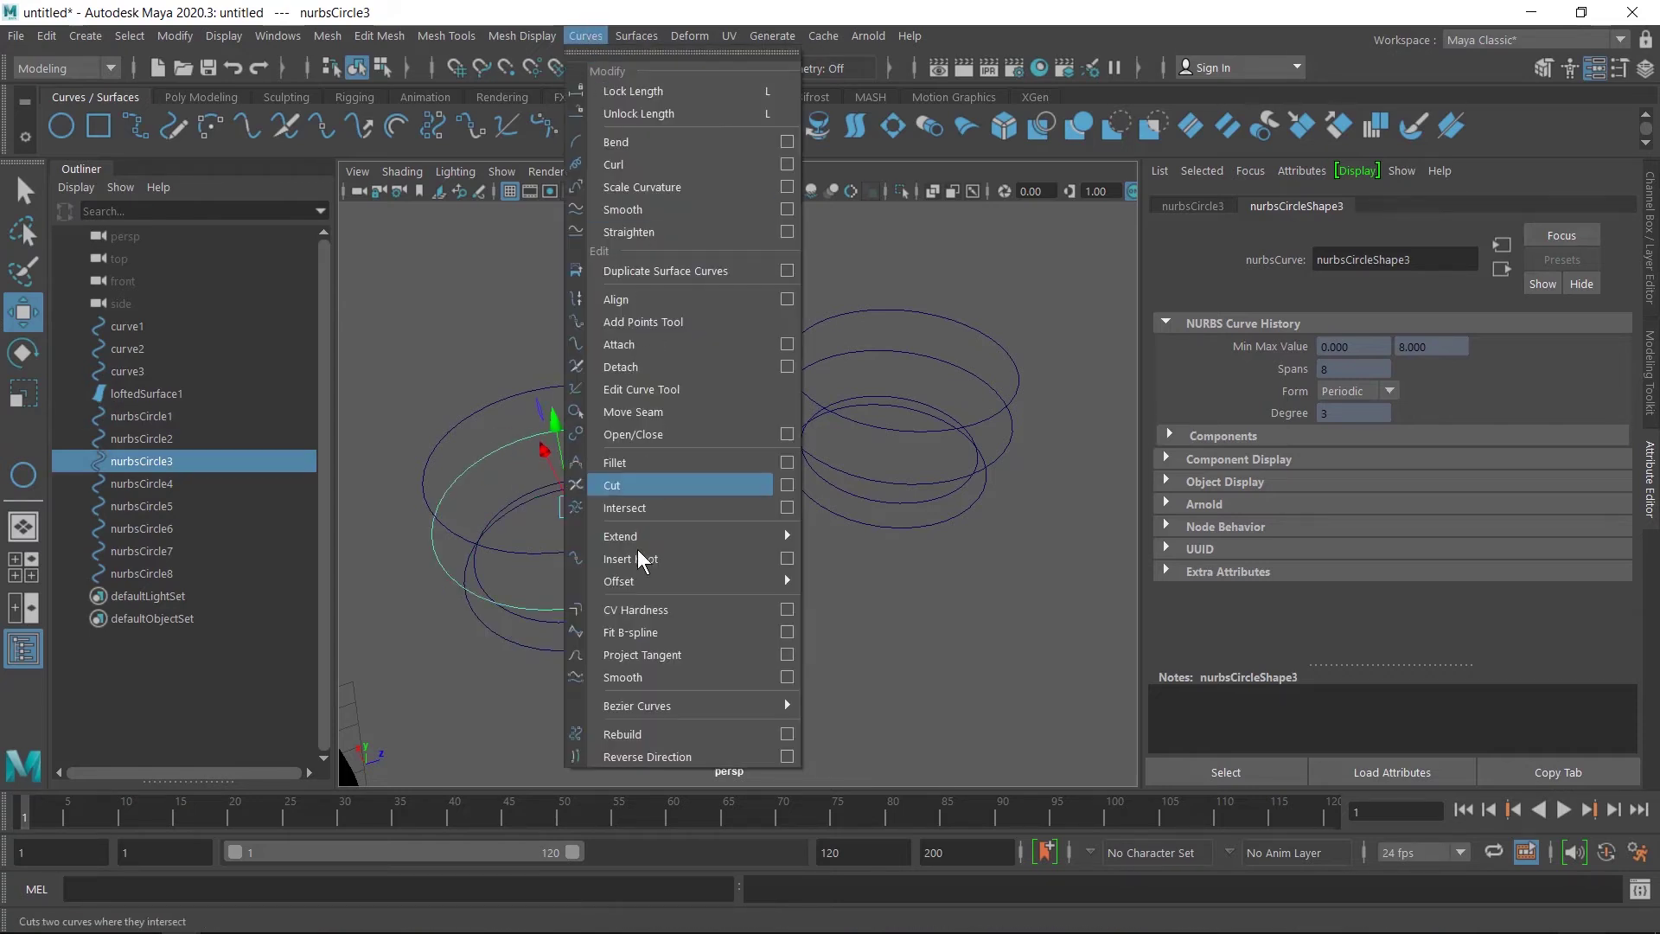
pyautogui.click(792, 734)
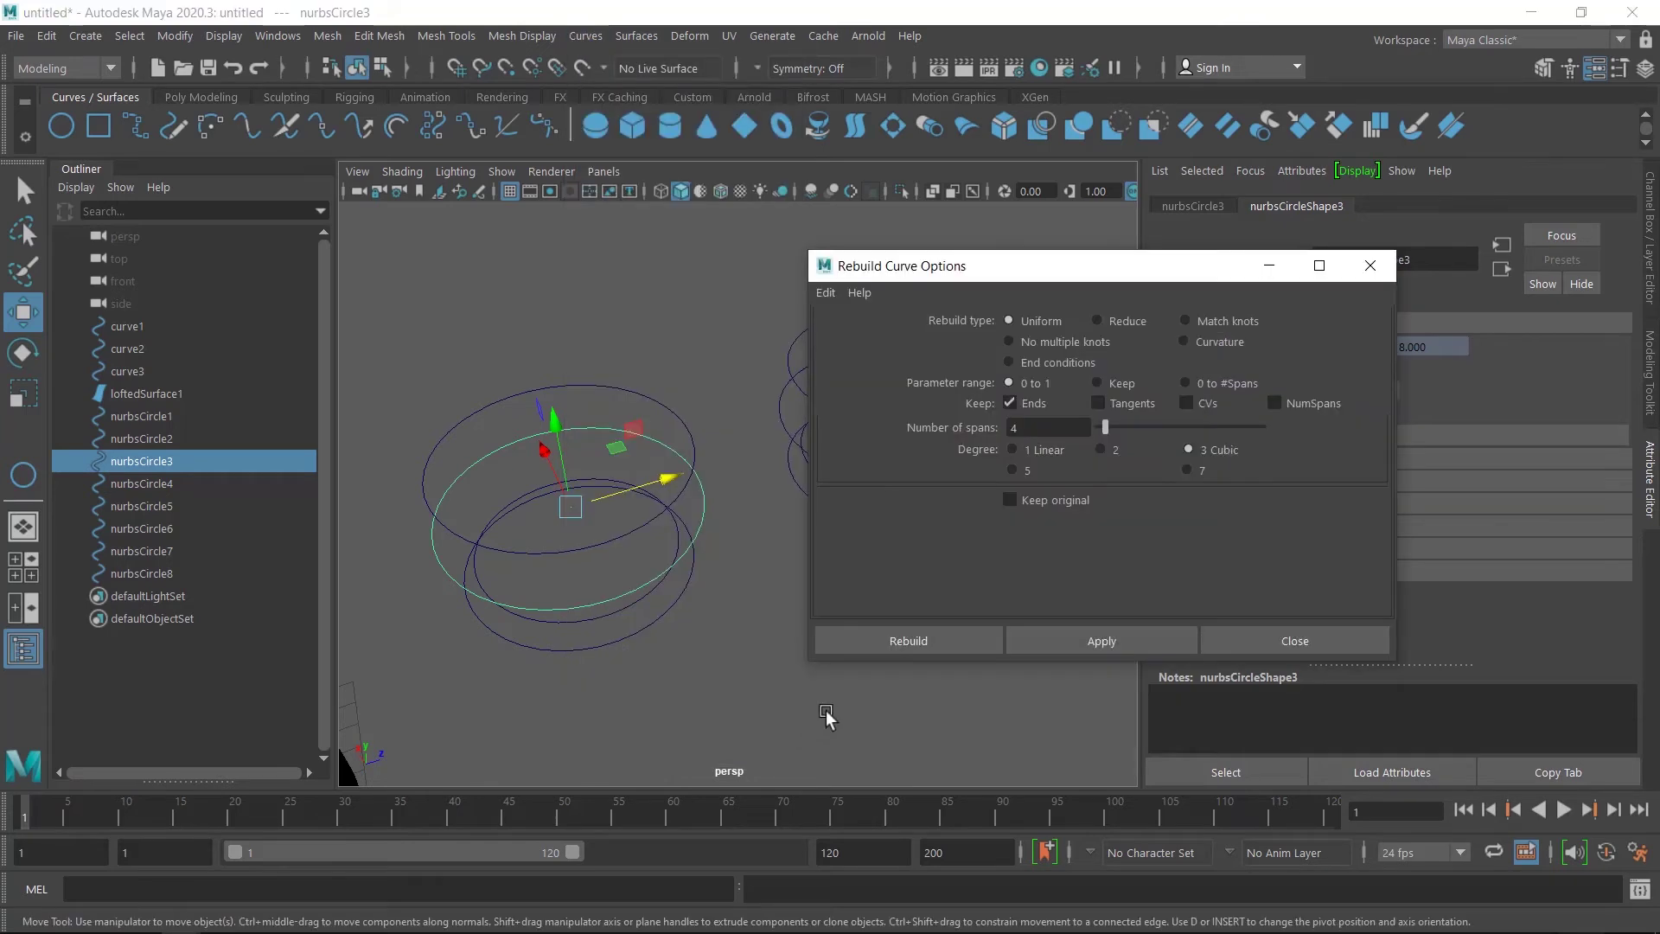
pyautogui.moveTo(1043, 425); pyautogui.dragTo(972, 421)
pyautogui.write('7')
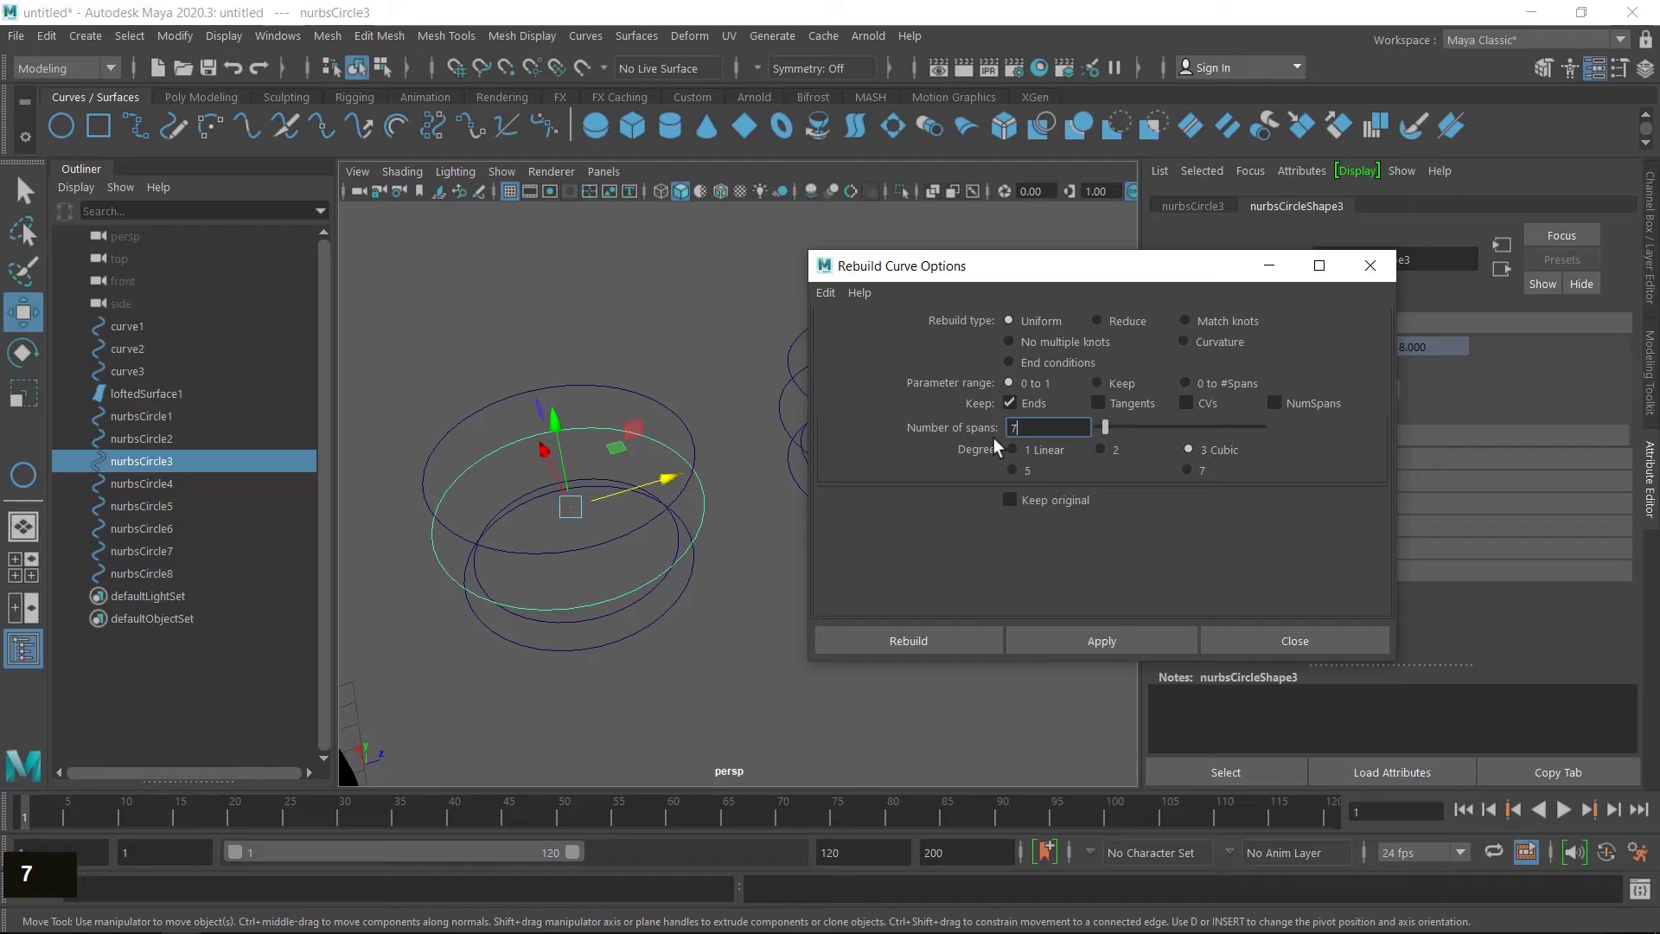
pyautogui.click(1117, 643)
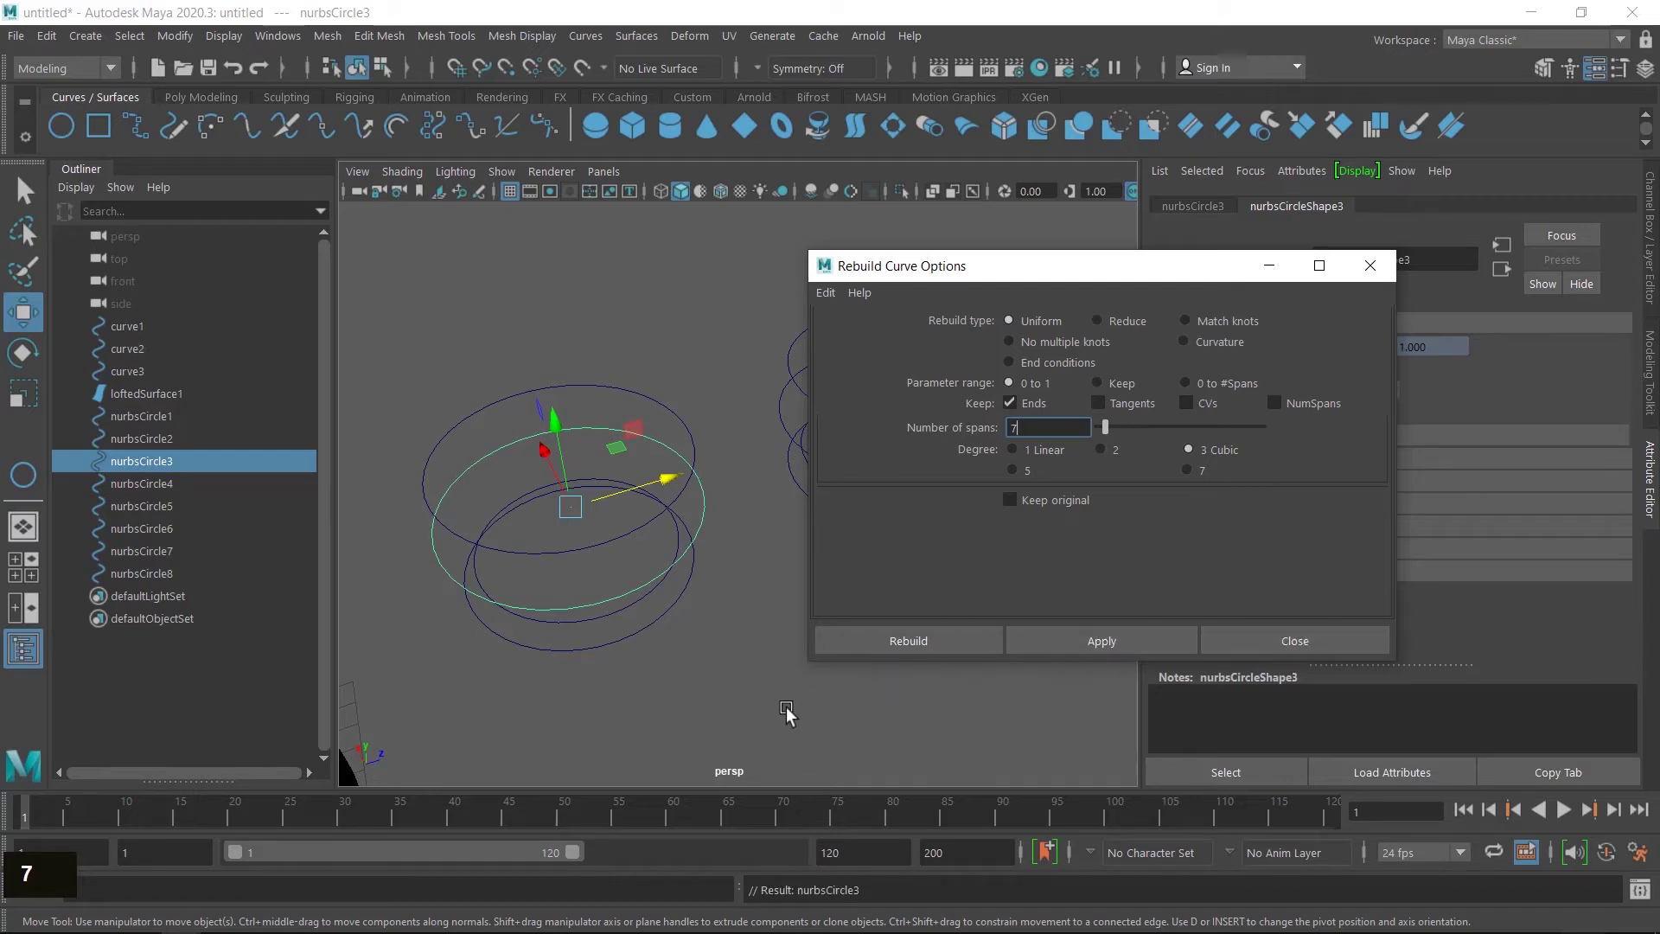
# - Rebuild the lowest circle of the same stack, nurbsCircle1, with 11 spans
pyautogui.click(591, 634)
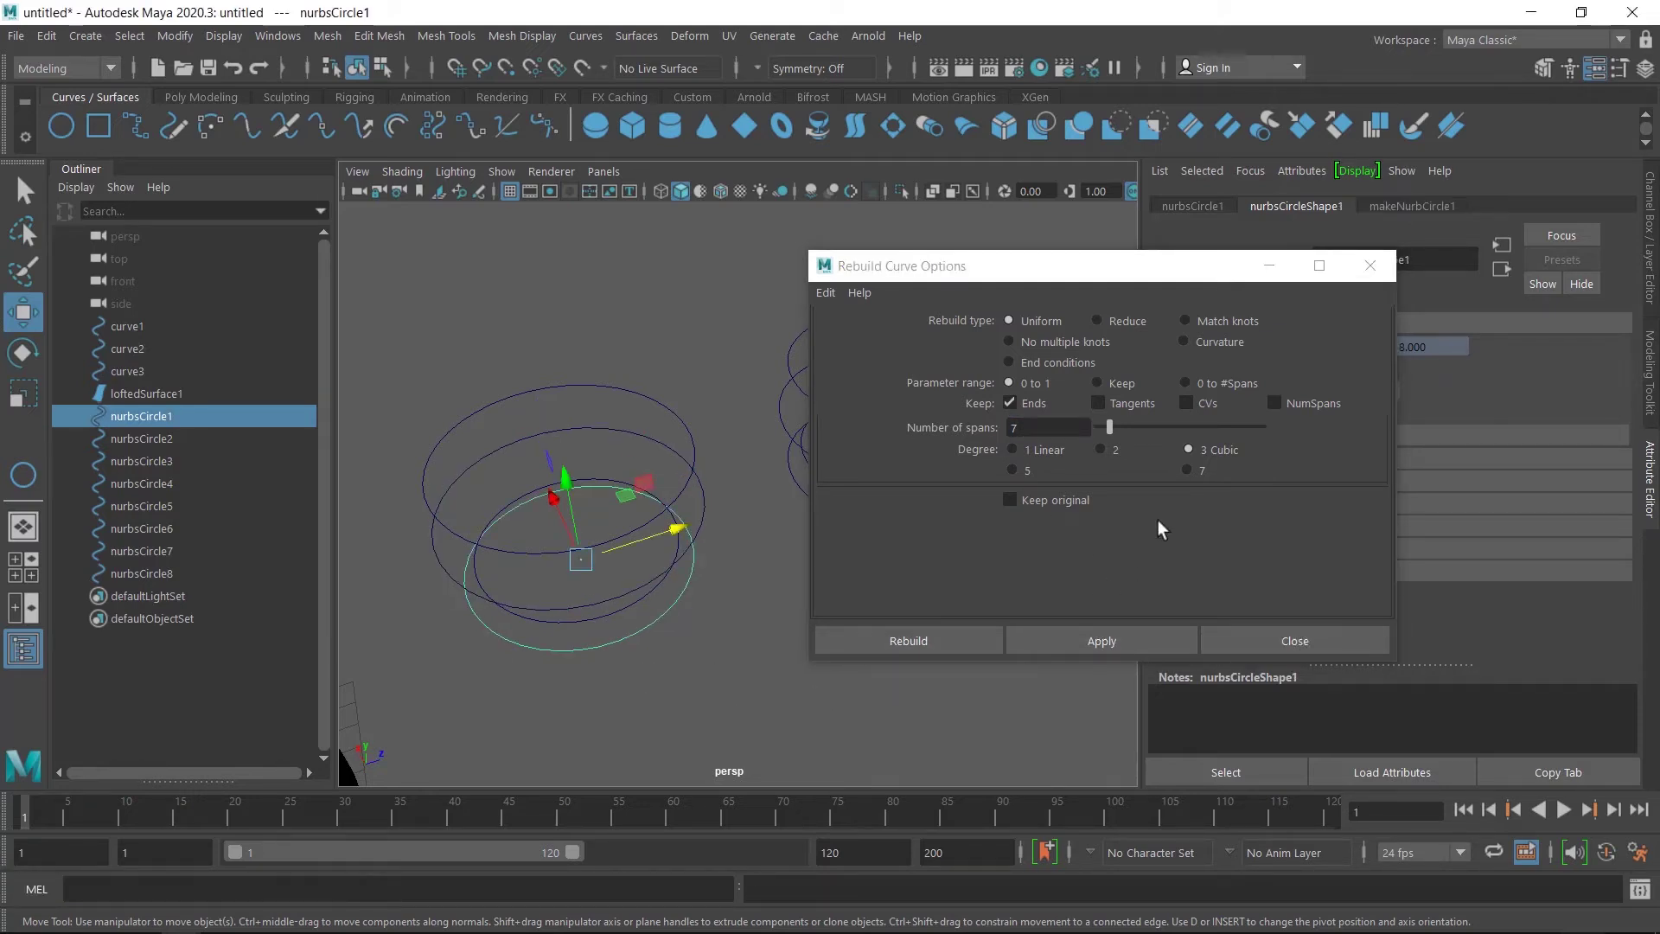
pyautogui.moveTo(1042, 431); pyautogui.dragTo(958, 424)
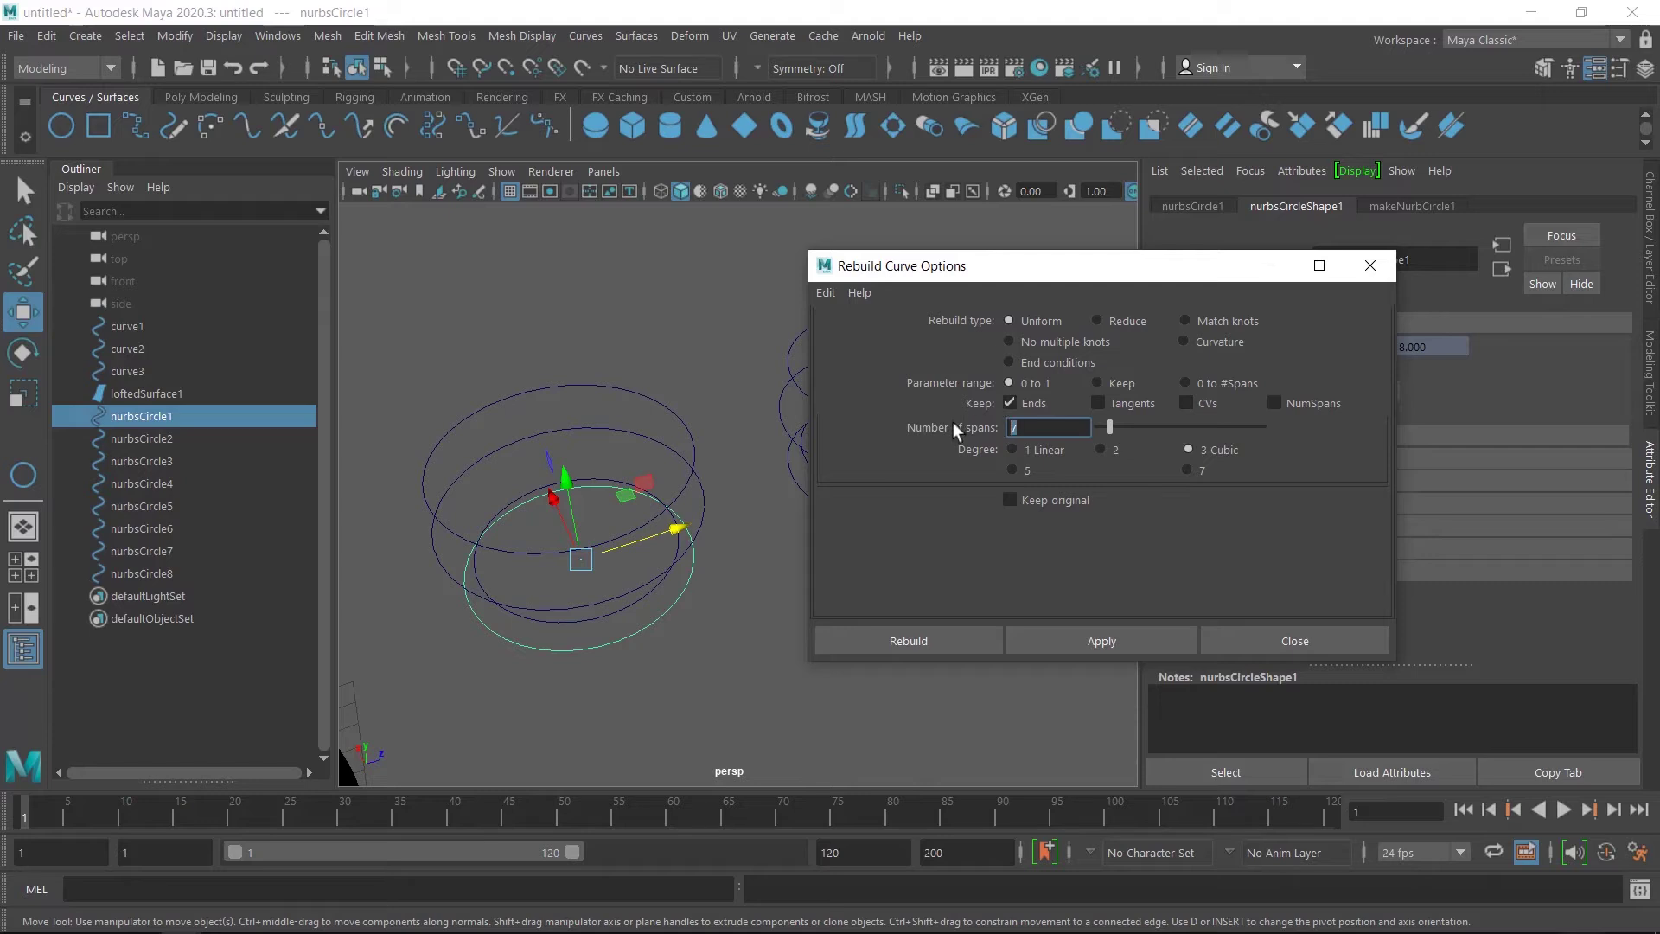
pyautogui.write('11')
pyautogui.click(1110, 647)
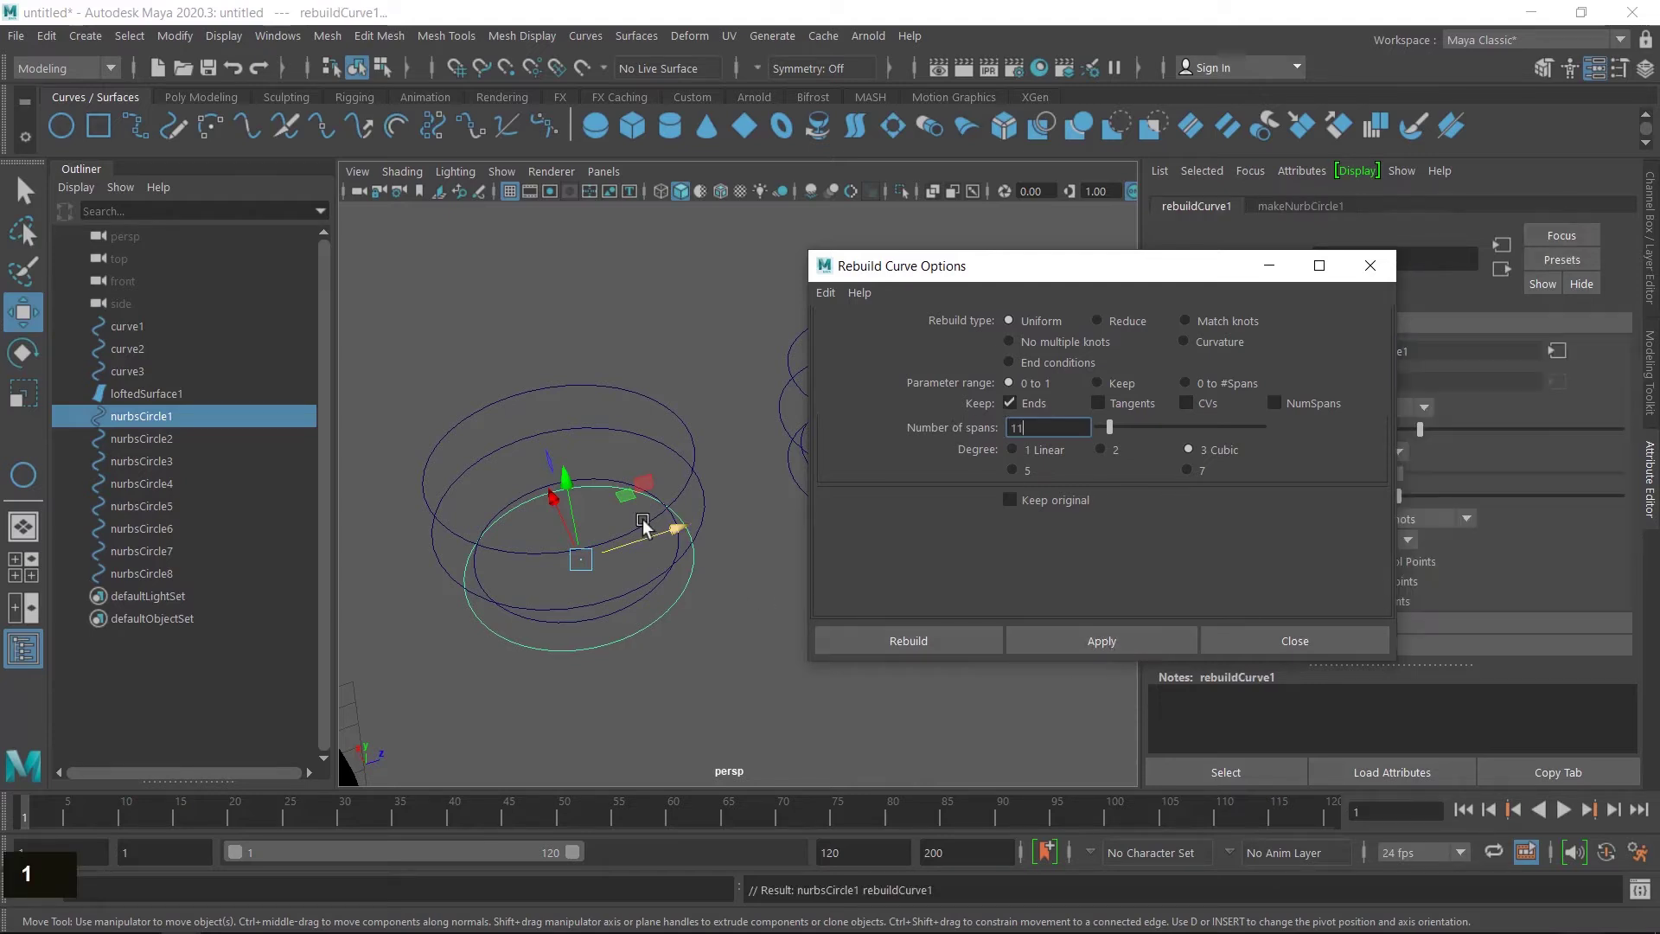
# - Rebuild the top circle of the same stack, nurbsCircle4, with 115 spans and close the rebuild options
pyautogui.click(500, 391)
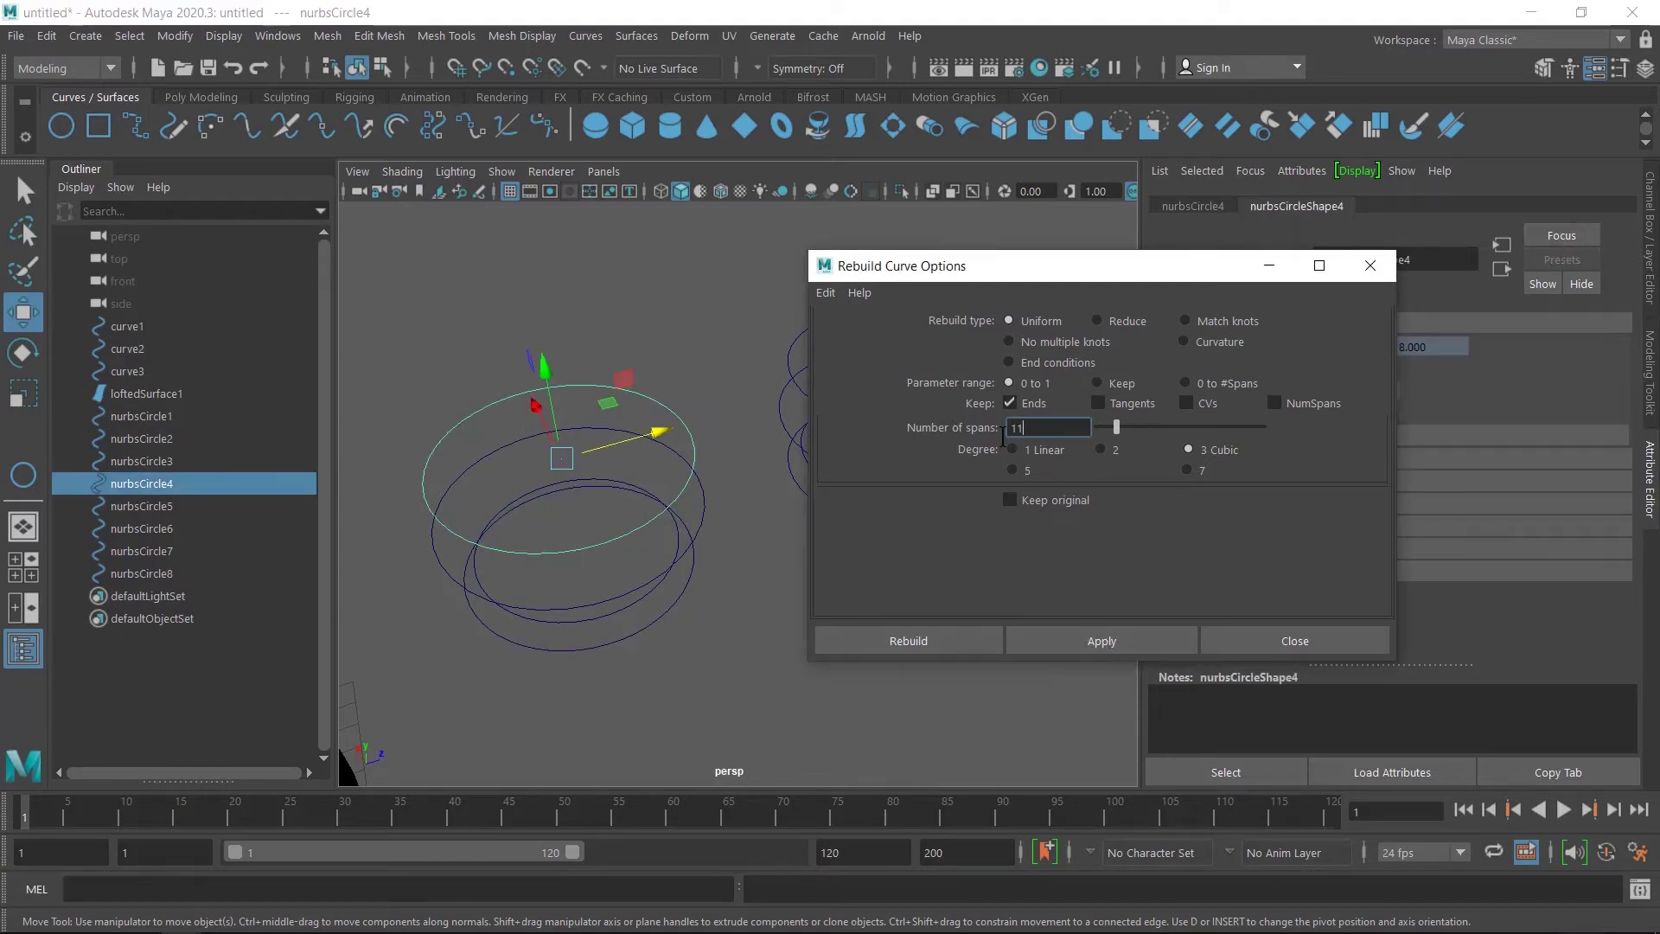
pyautogui.write('5')
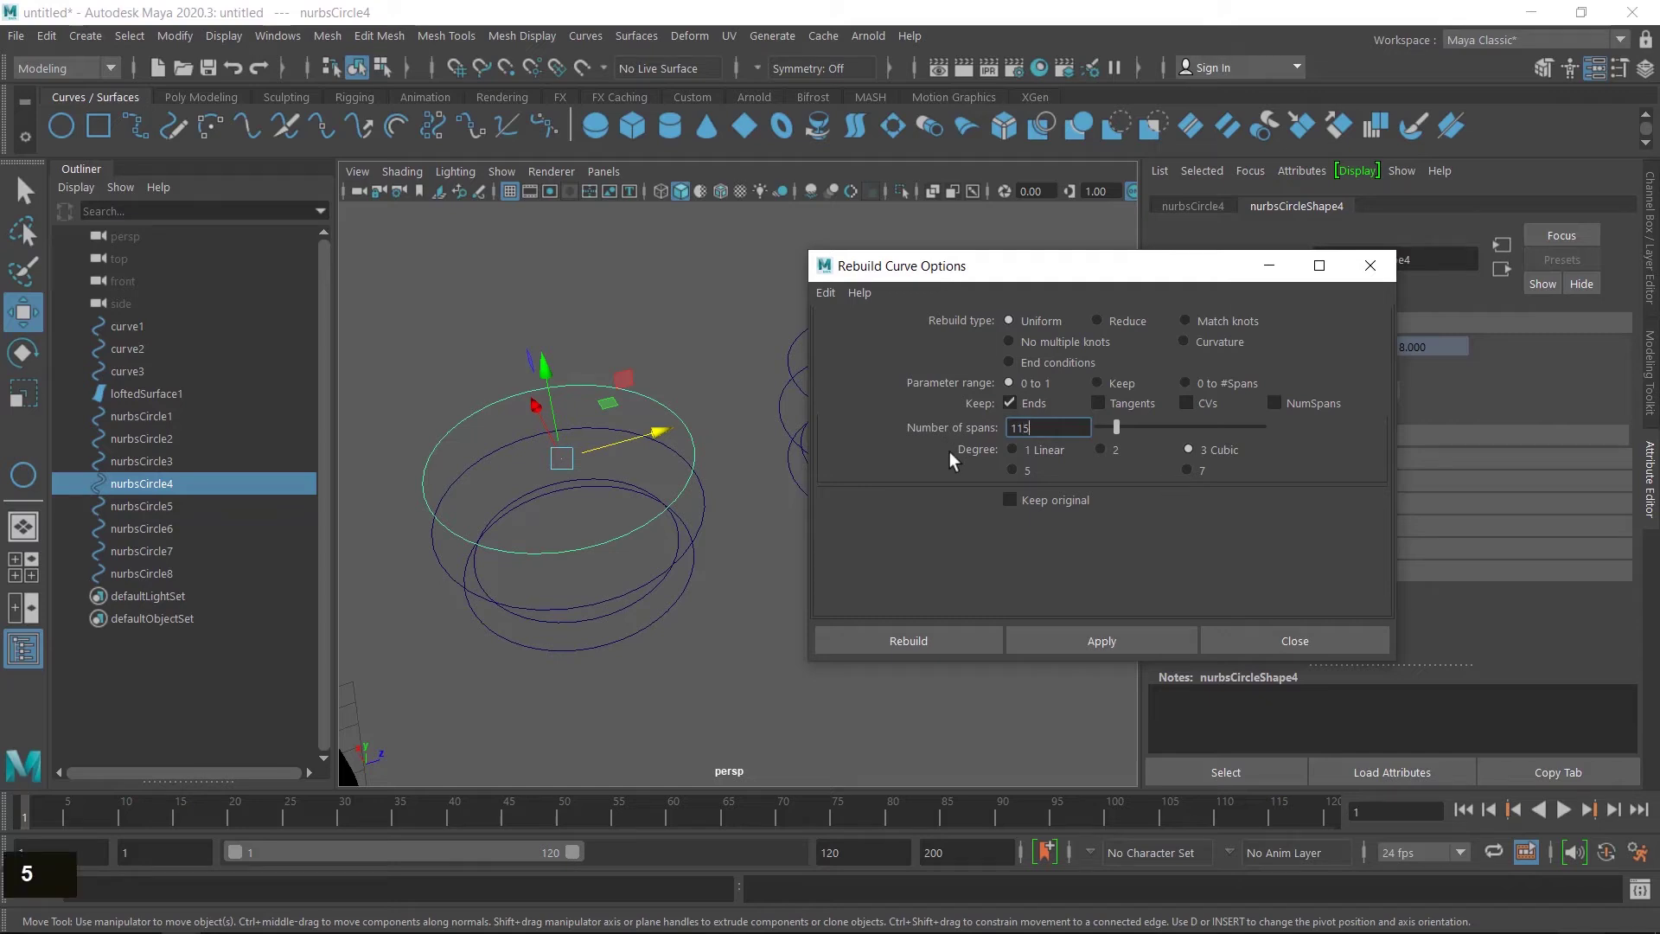
pyautogui.click(1128, 638)
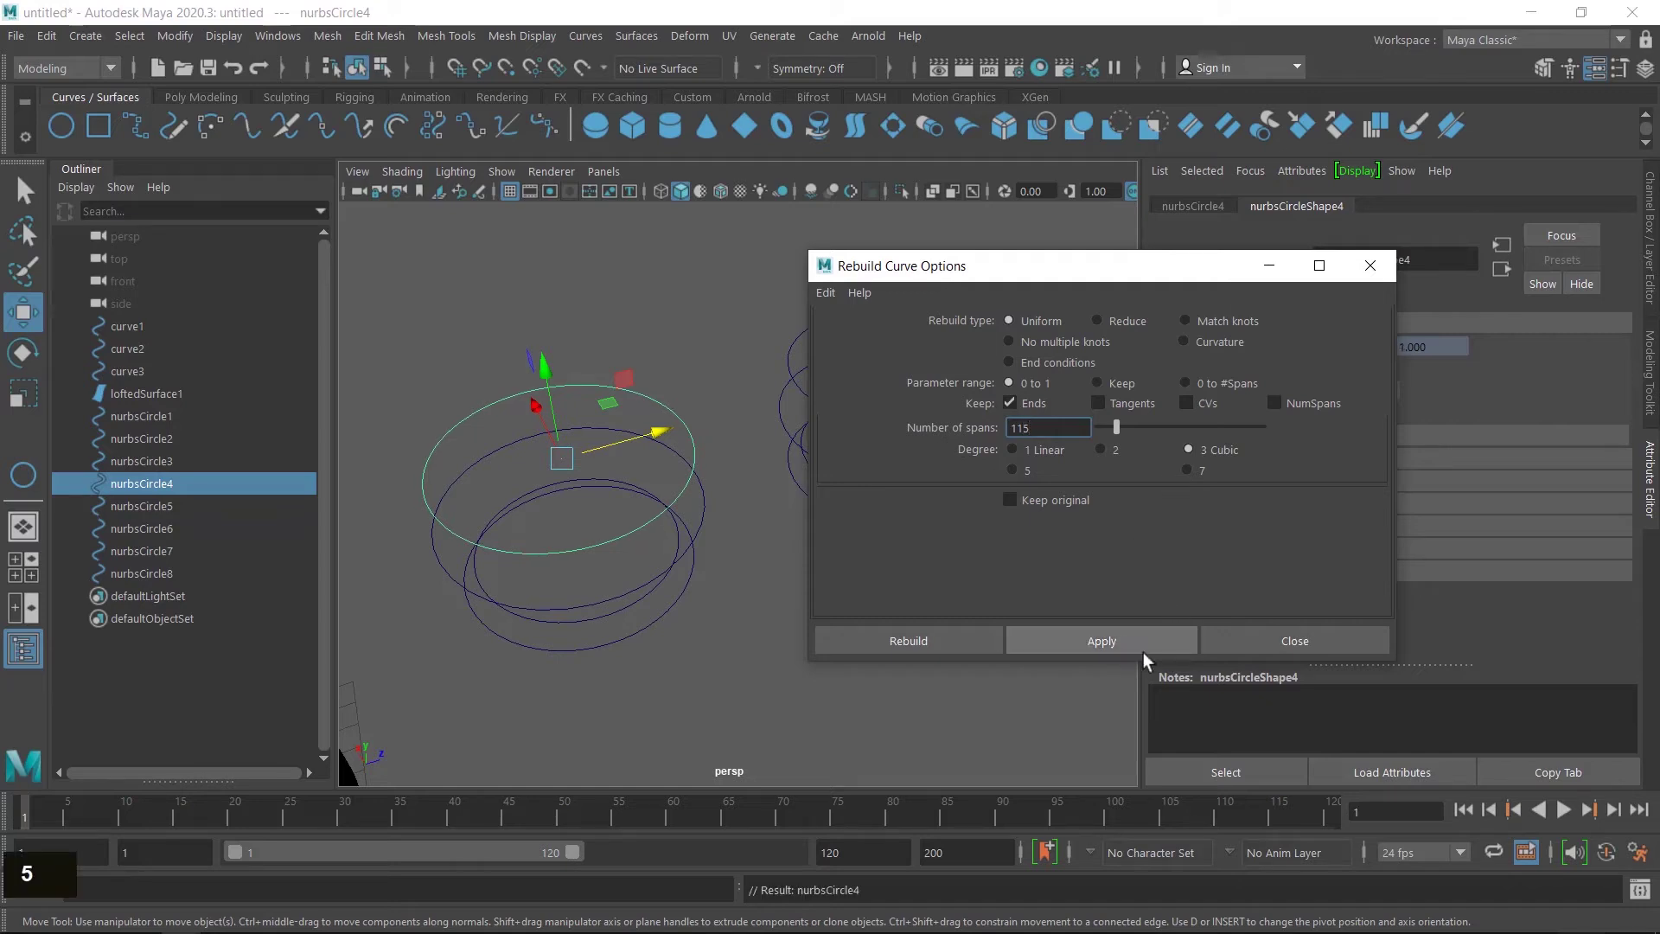
pyautogui.click(1297, 640)
# - Loft the four circles of the rebuilt stack, nurbsCircle1 to nurbsCircle4, from bottom to top with the loft options reset to defaults
pyautogui.keyDown('alt'); pyautogui.moveTo(933, 661); pyautogui.dragTo(910, 641); pyautogui.keyUp('alt')
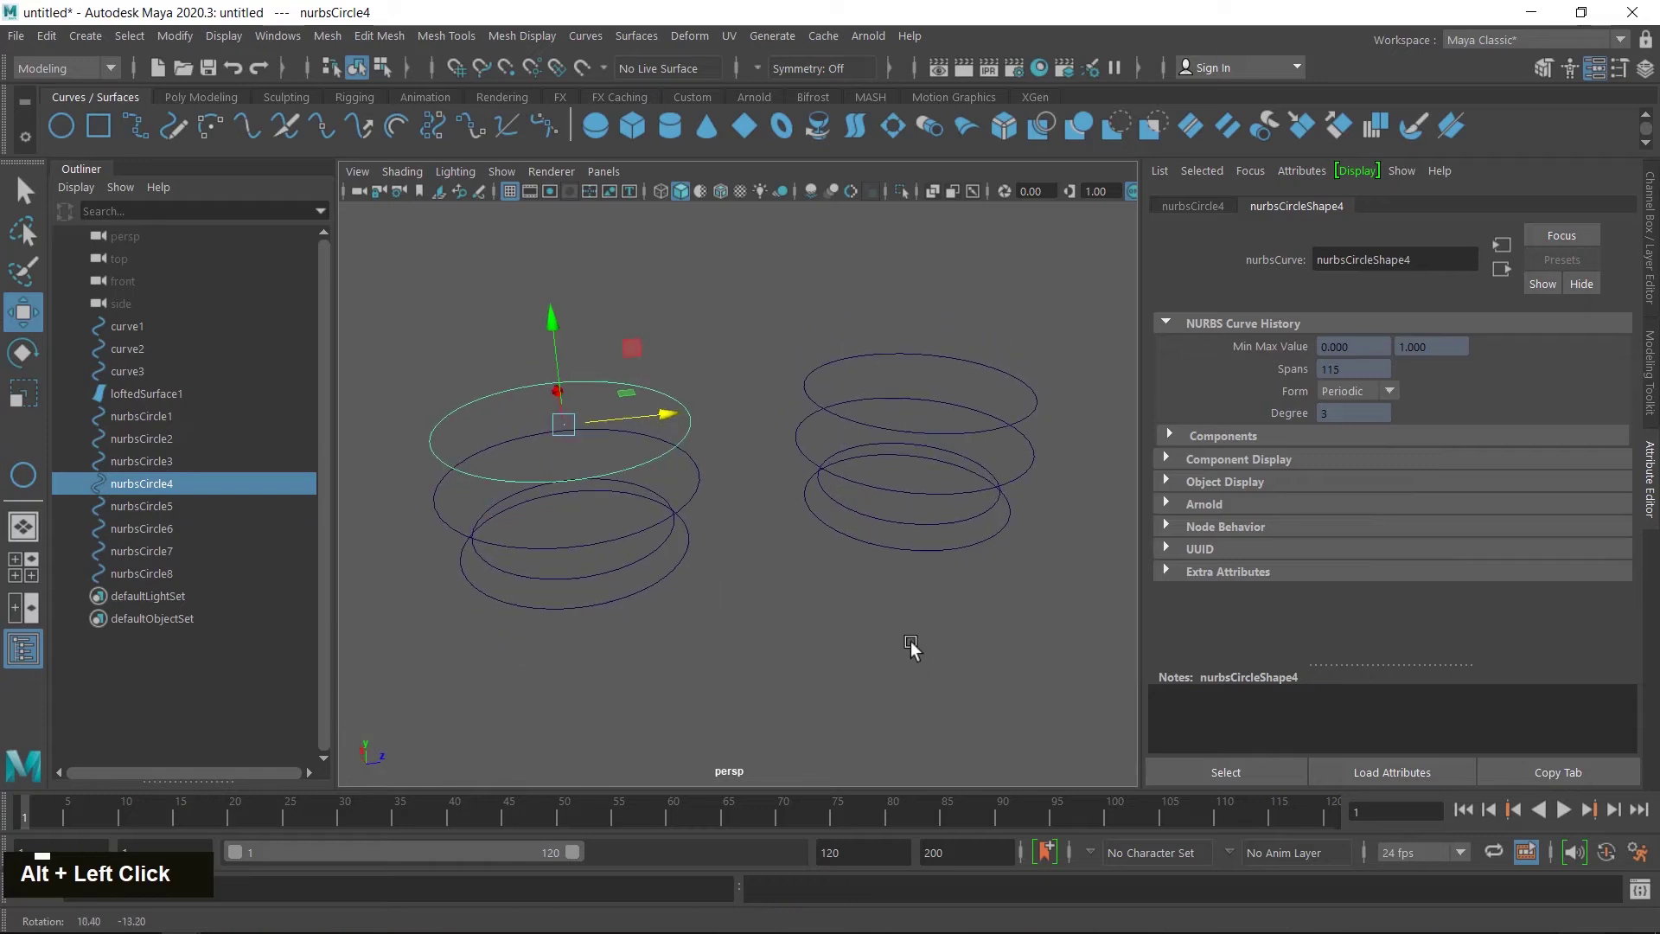
pyautogui.keyDown('alt'); pyautogui.moveTo(642, 603); pyautogui.dragTo(705, 610, button='middle'); pyautogui.keyUp('alt')
pyautogui.keyDown('alt'); pyautogui.scroll(3, 645, 650); pyautogui.keyUp('alt')
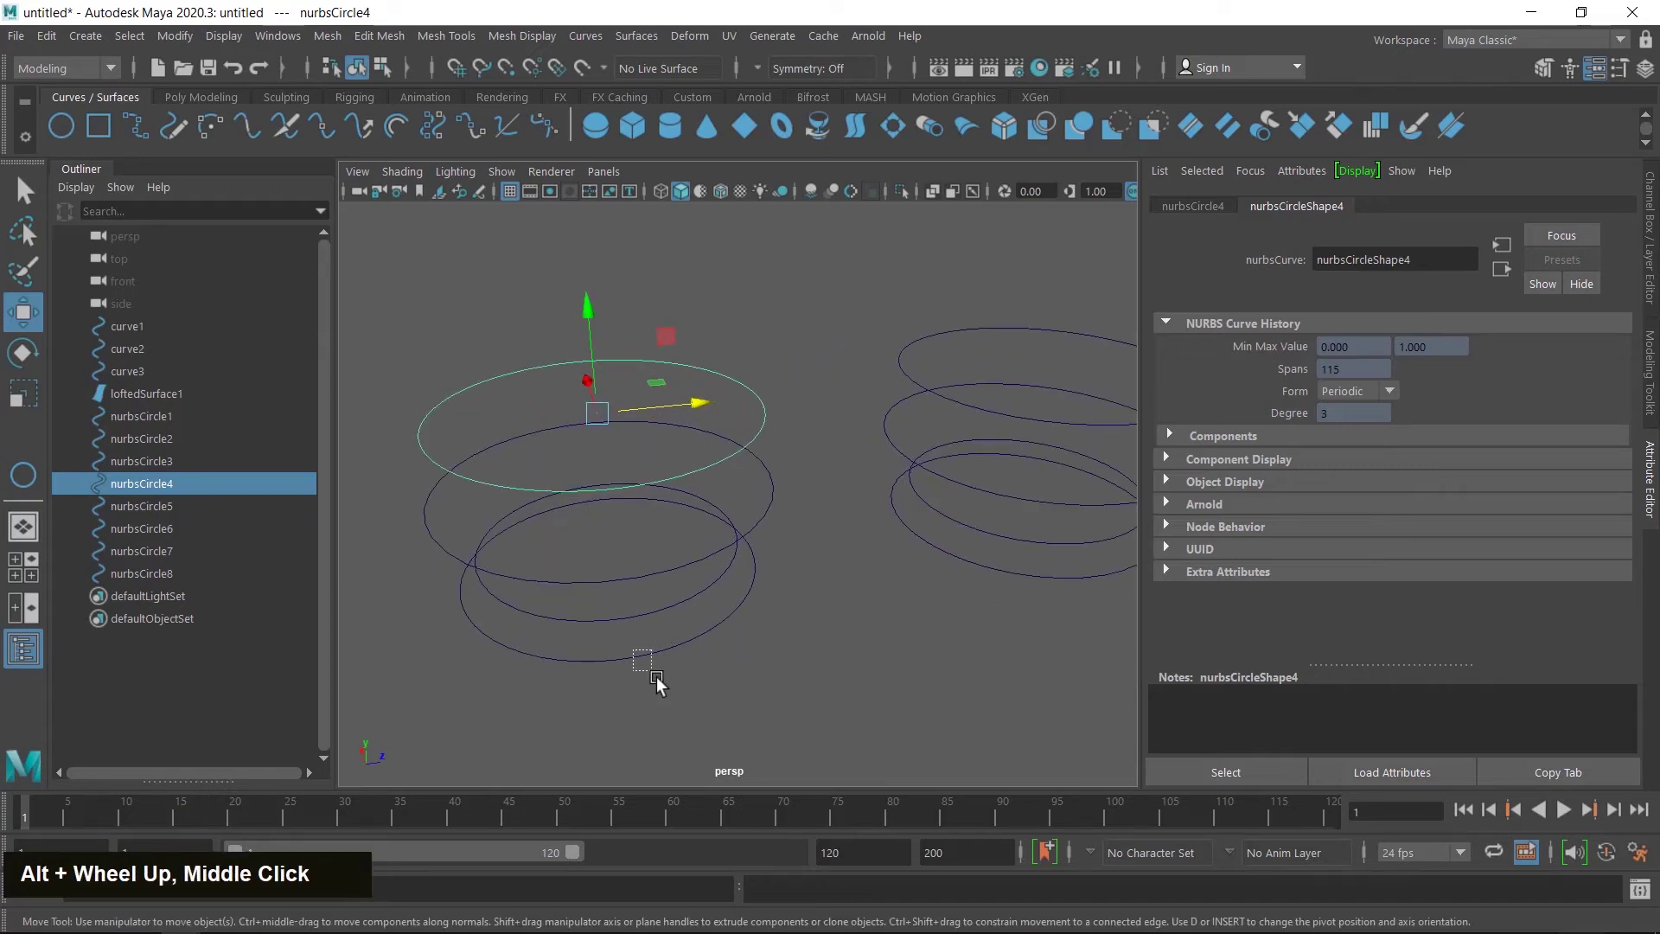
pyautogui.click(642, 664)
pyautogui.keyDown('shift'); pyautogui.click(617, 621); pyautogui.keyUp('shift')
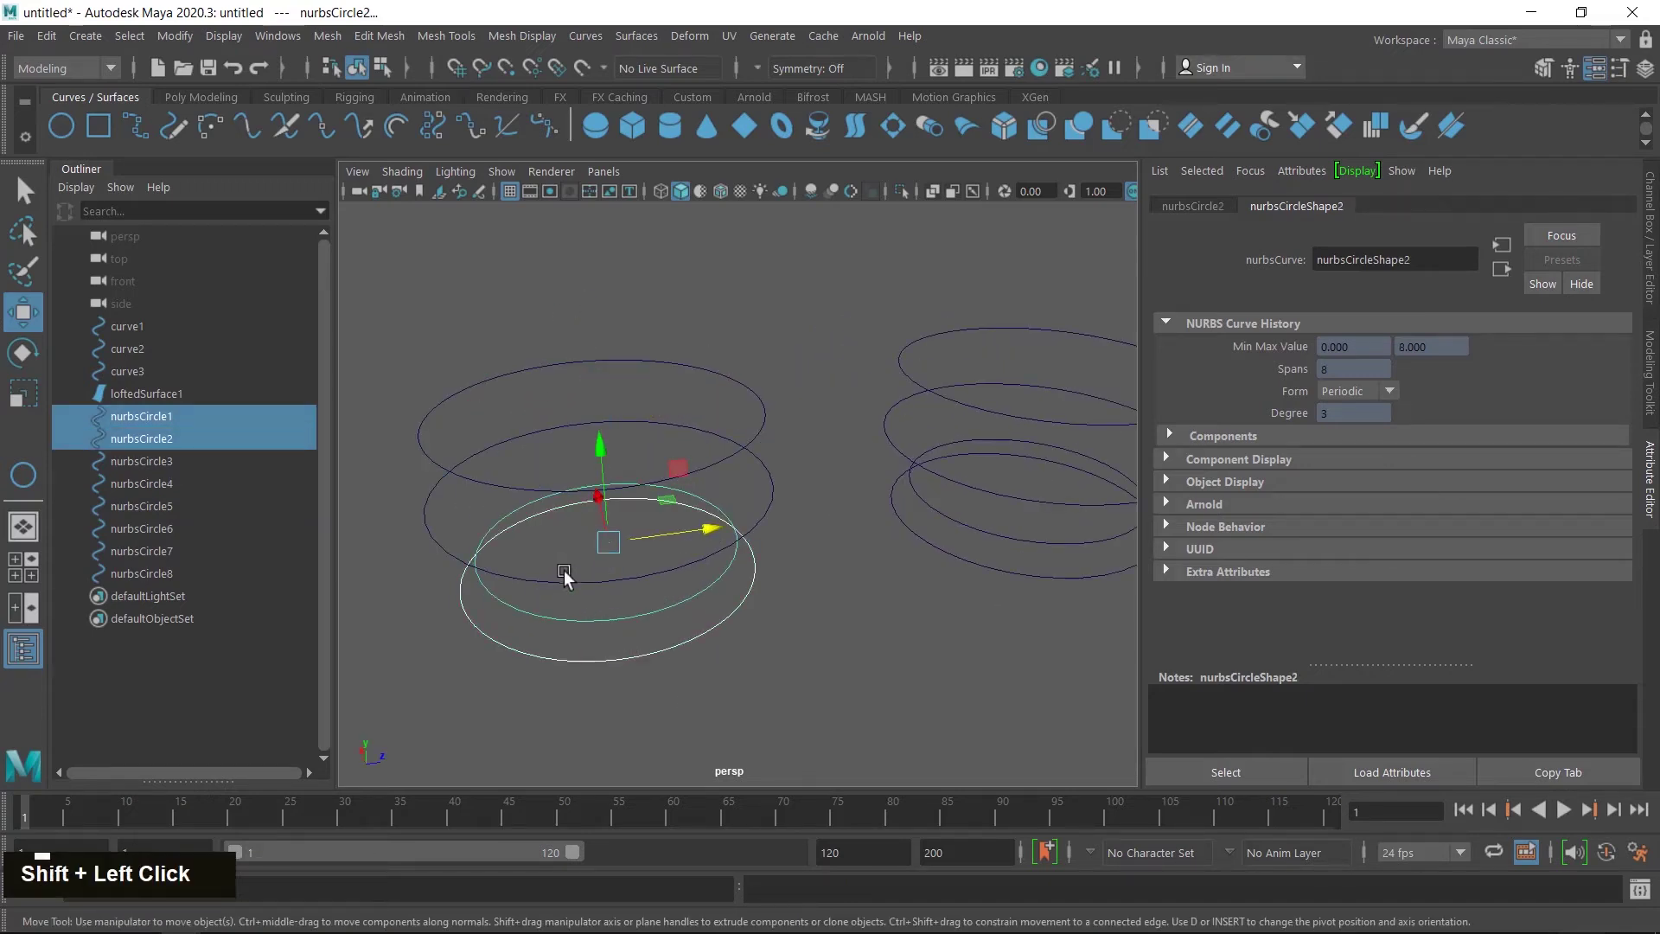
pyautogui.keyDown('shift'); pyautogui.click(589, 582); pyautogui.keyUp('shift')
pyautogui.keyDown('shift'); pyautogui.moveTo(480, 463); pyautogui.dragTo(472, 499); pyautogui.keyUp('shift')
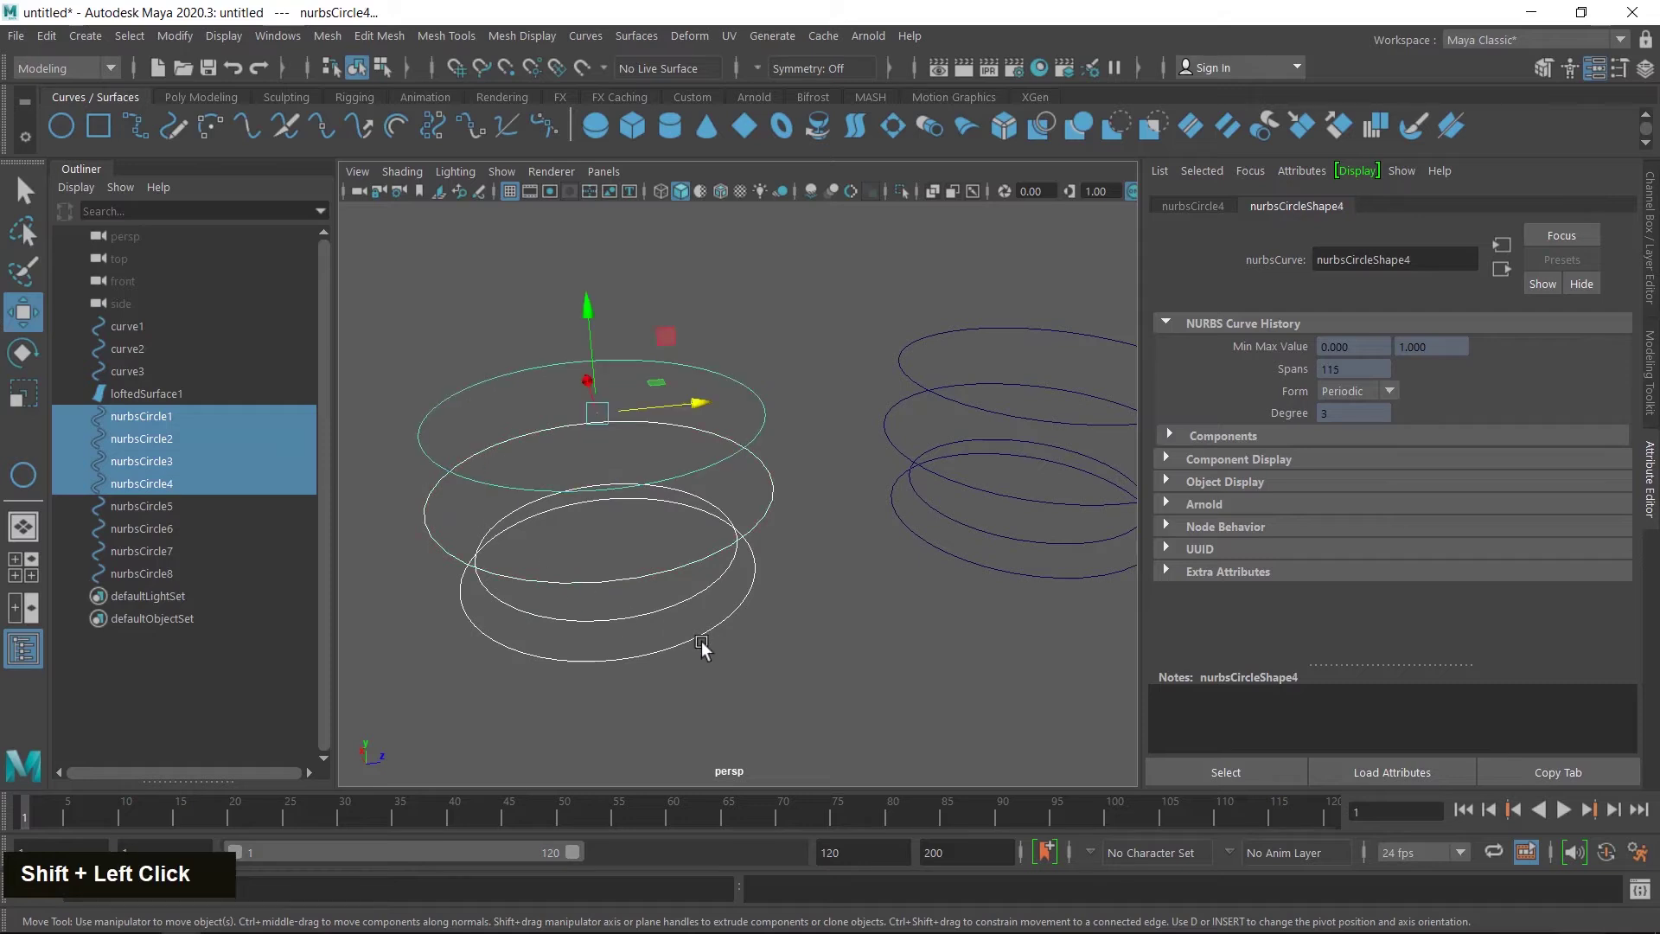
pyautogui.moveTo(757, 653)
pyautogui.keyDown('alt'); pyautogui.mouseDown()
pyautogui.moveTo(795, 640)
pyautogui.moveTo(778, 649)
pyautogui.mouseUp(); pyautogui.keyUp('alt')
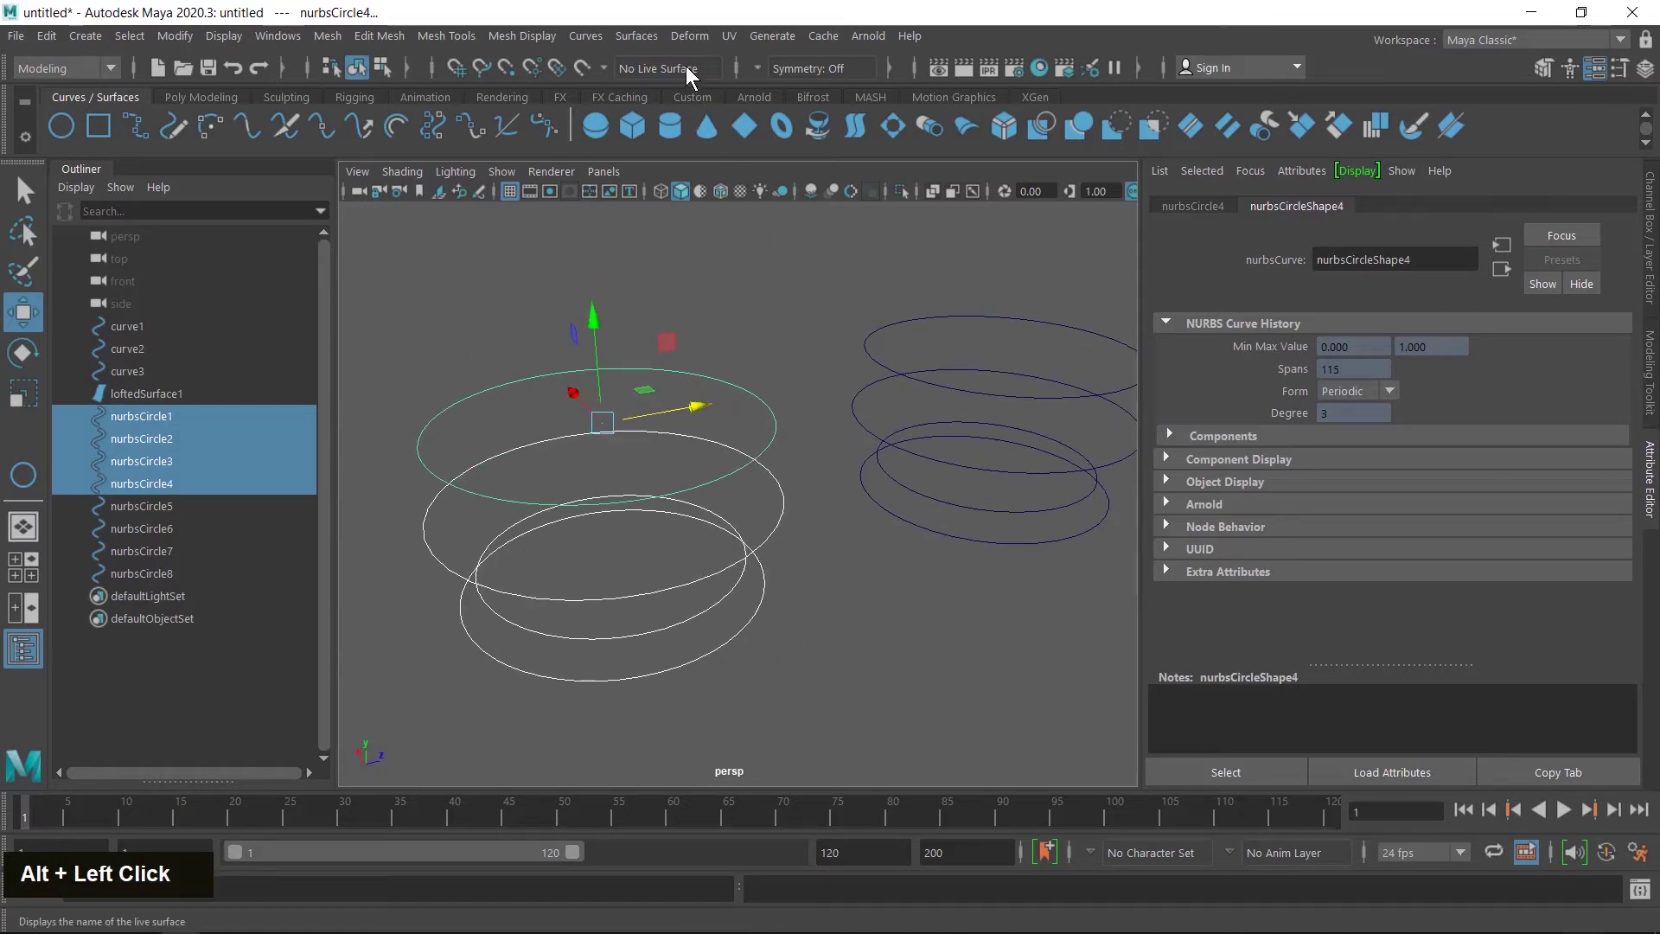
pyautogui.click(637, 35)
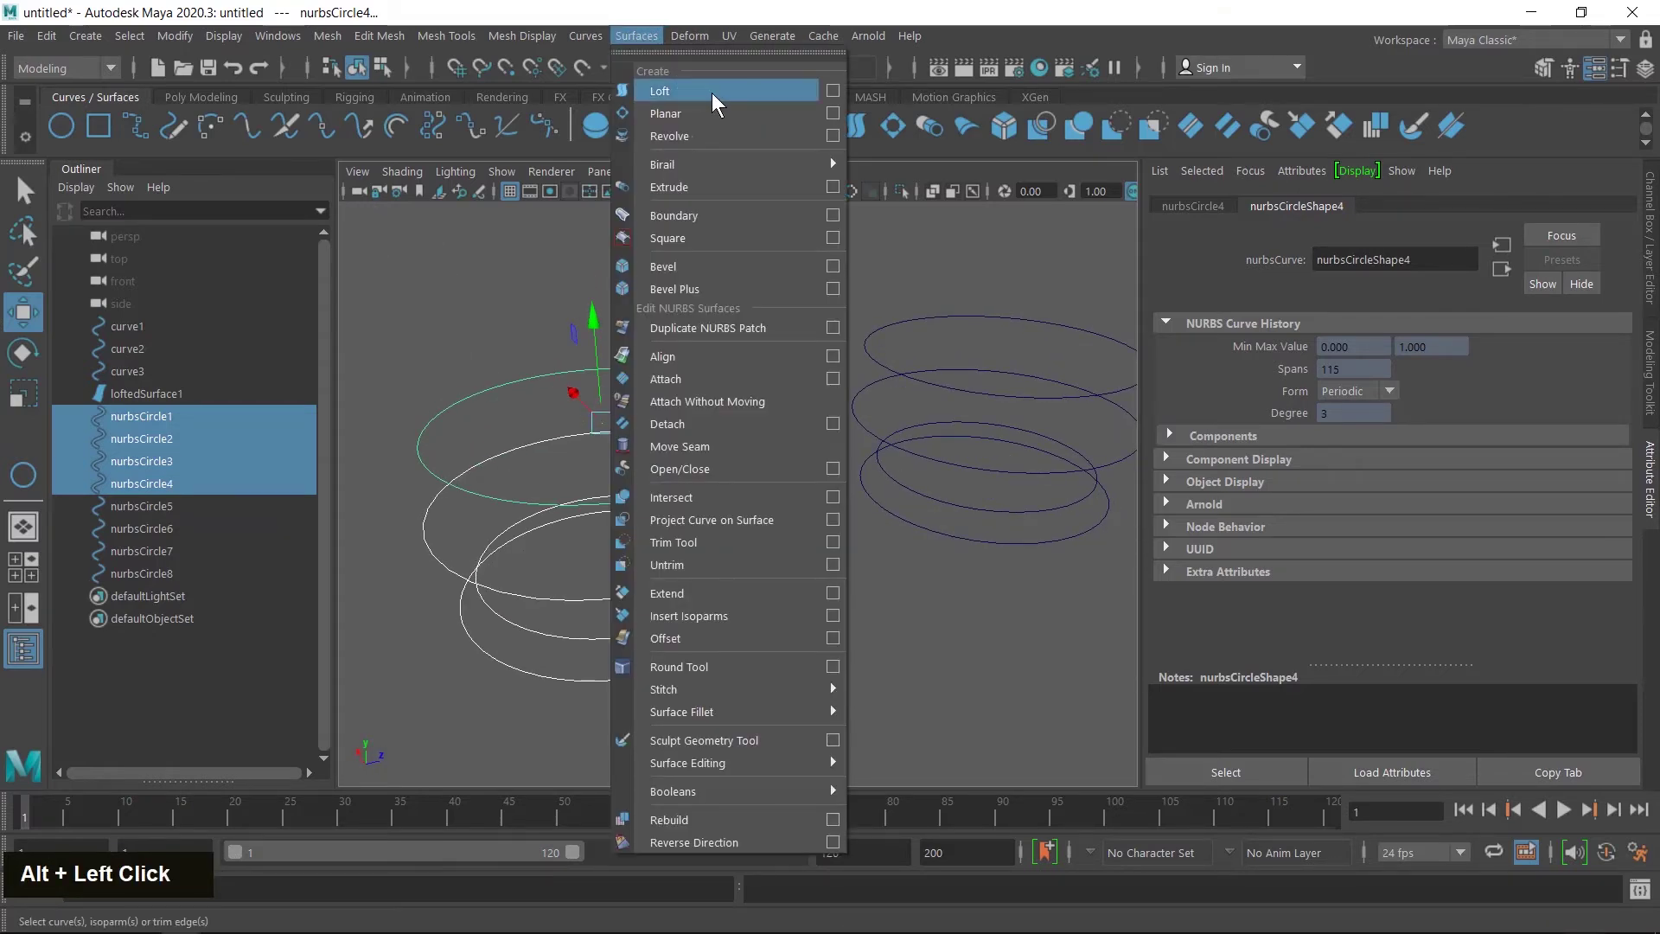
pyautogui.click(833, 90)
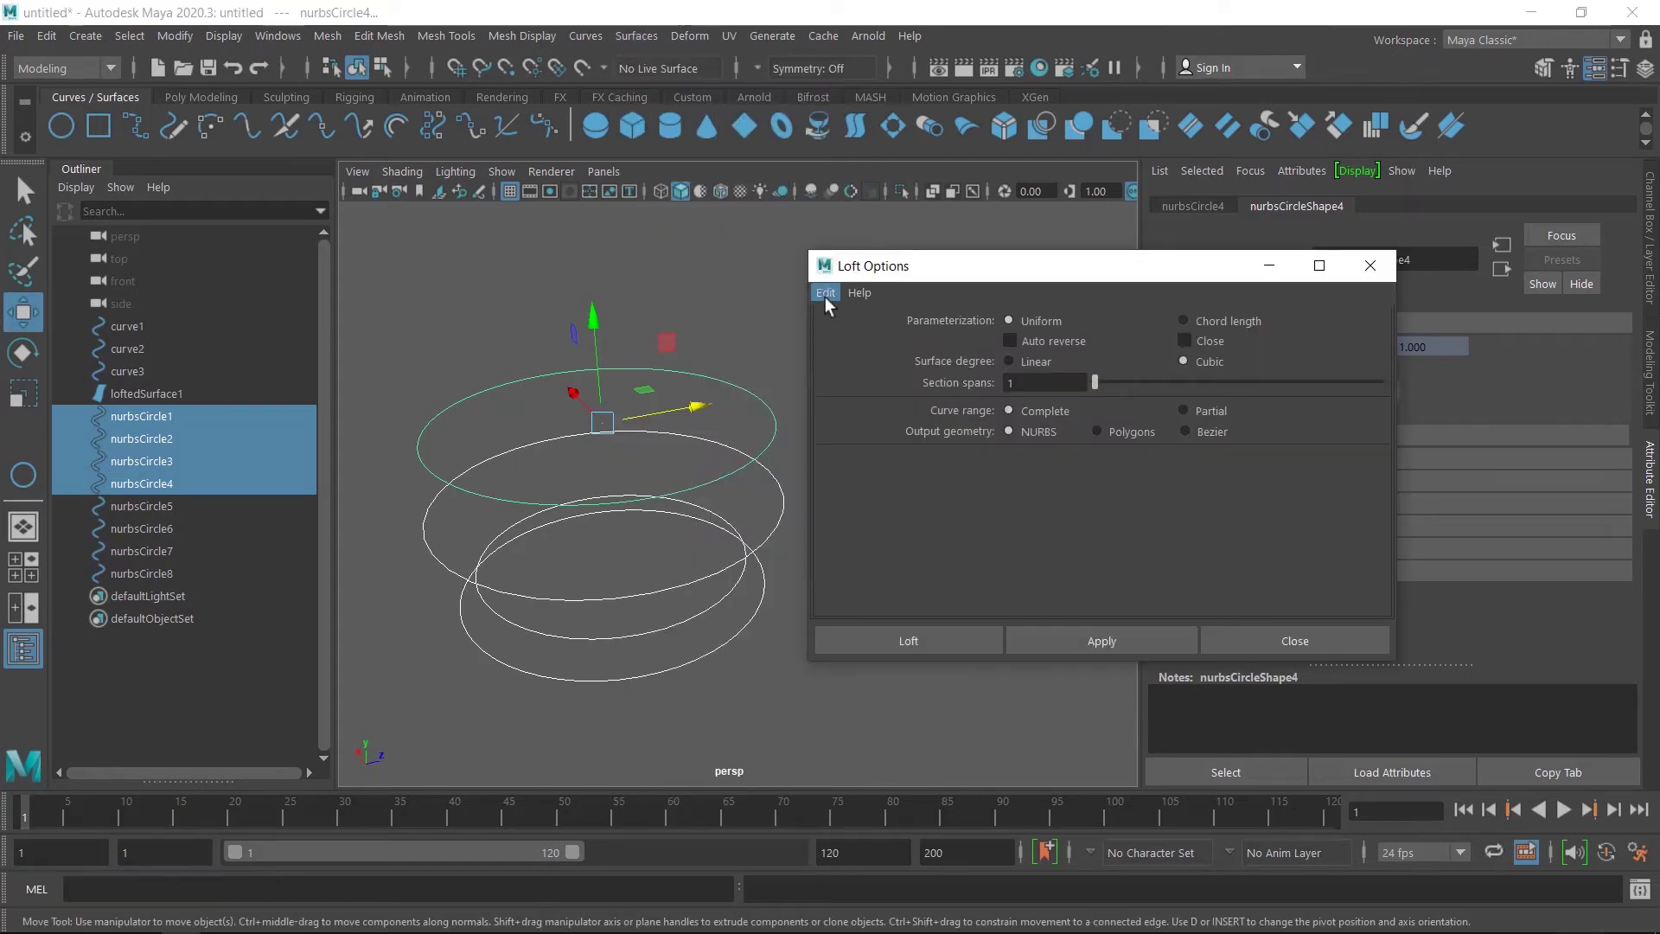
pyautogui.click(826, 296)
pyautogui.click(857, 315)
pyautogui.click(826, 295)
pyautogui.click(857, 336)
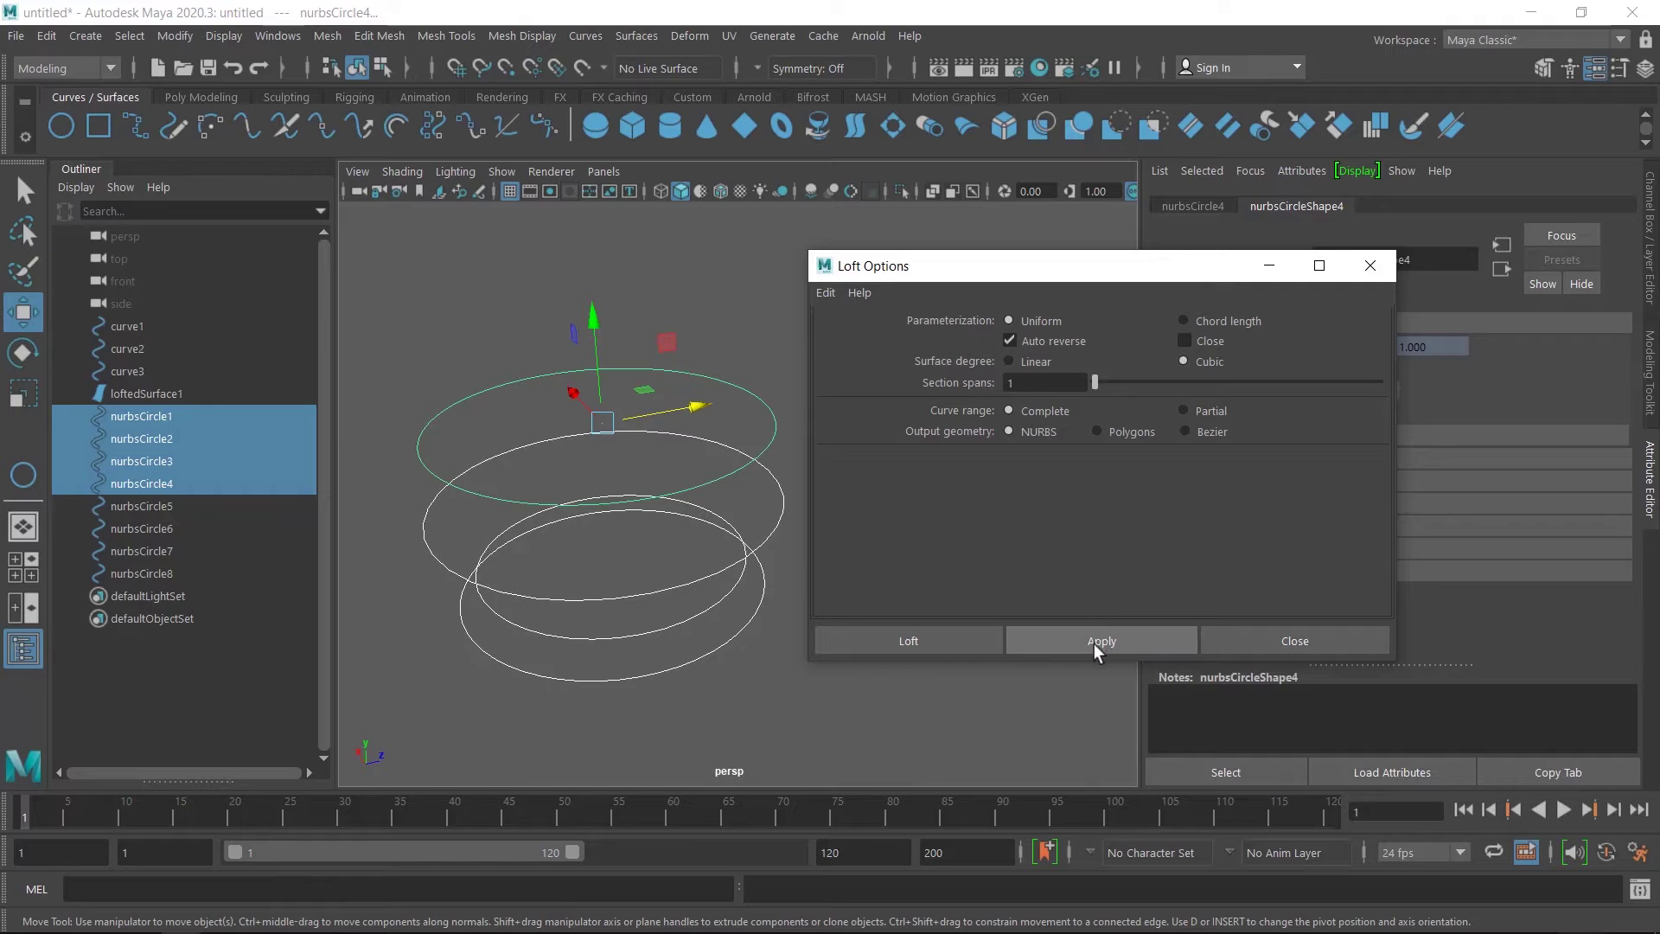
pyautogui.click(1093, 643)
pyautogui.click(1268, 641)
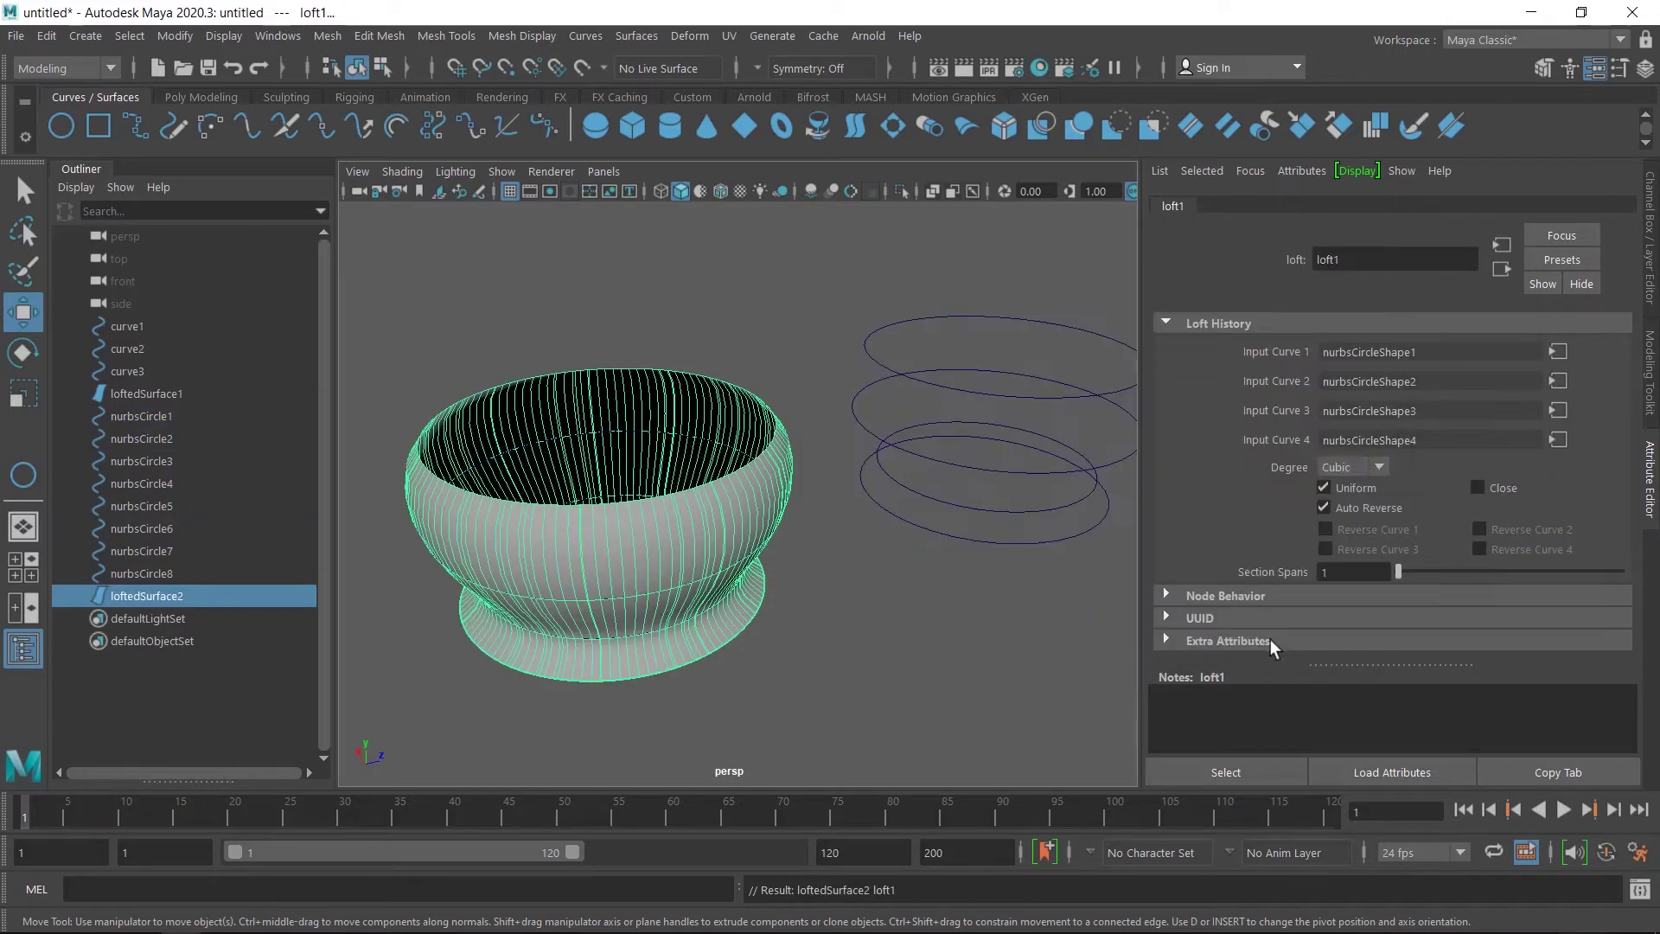
# - Loft the other stack's circles from top to bottom, nurbsCircle8 to nurbsCircle5, as a uniform cubic NURBS surface with Auto reverse
pyautogui.moveTo(888, 657)
pyautogui.keyDown('alt'); pyautogui.mouseDown()
pyautogui.moveTo(848, 620)
pyautogui.moveTo(860, 593)
pyautogui.moveTo(916, 649)
pyautogui.moveTo(892, 656)
pyautogui.mouseUp(); pyautogui.keyUp('alt')
pyautogui.scroll(3, 588, 560)
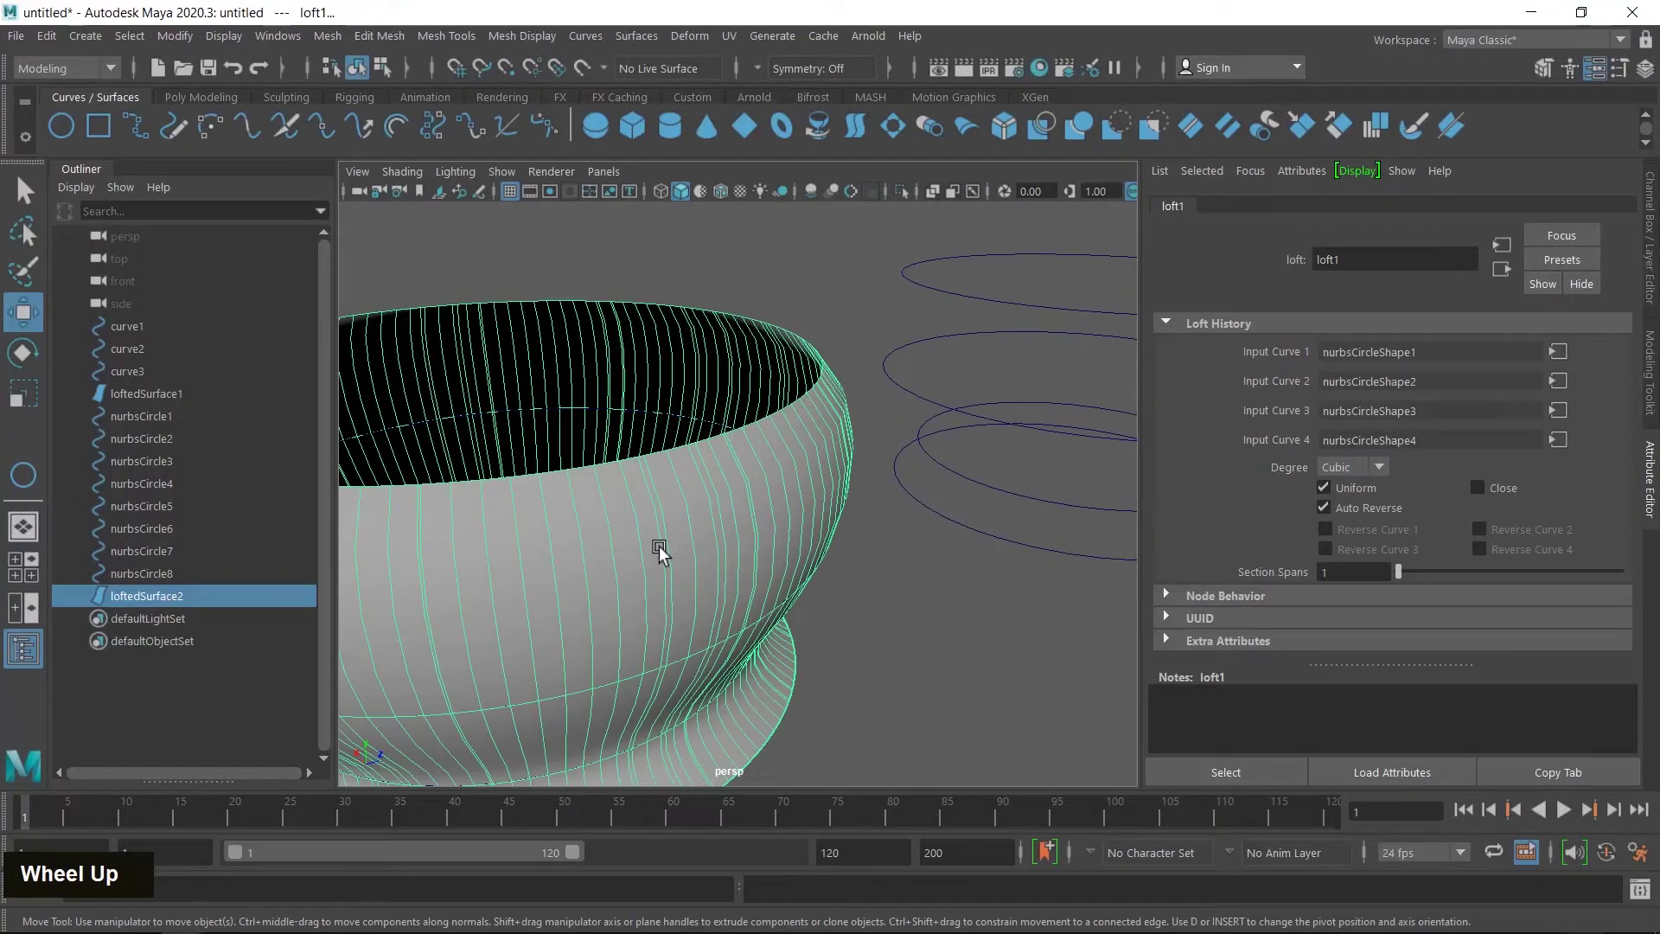
pyautogui.scroll(-3, 658, 547)
pyautogui.keyDown('alt'); pyautogui.moveTo(777, 557); pyautogui.dragTo(827, 545, button='middle'); pyautogui.keyUp('alt')
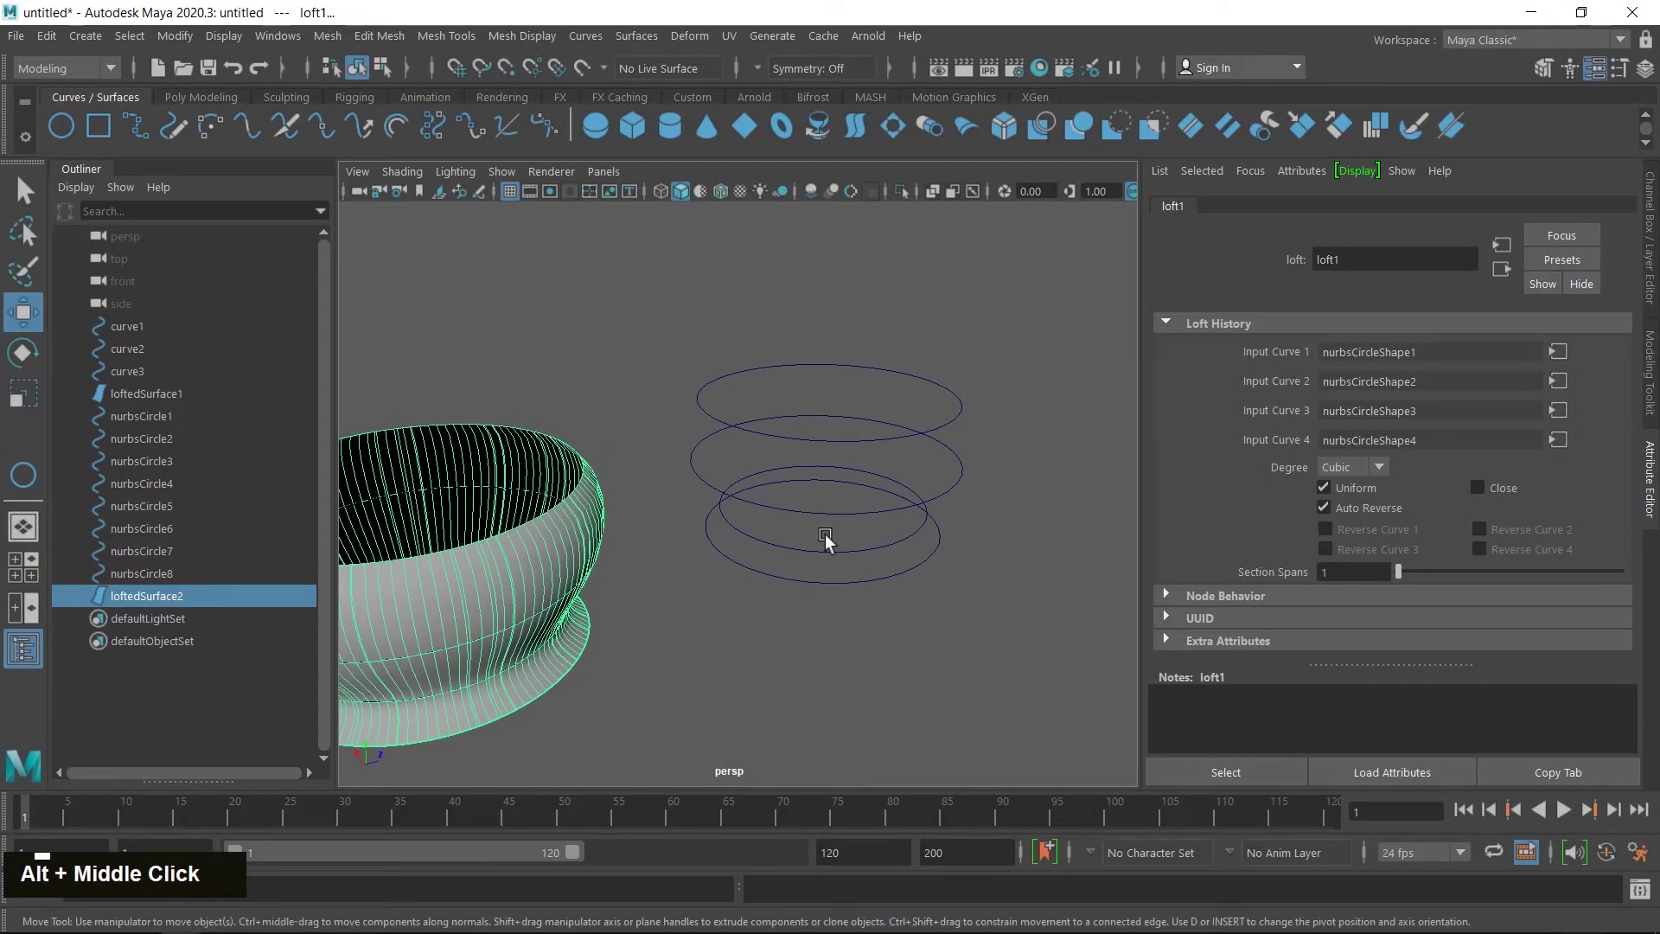
pyautogui.click(747, 374)
pyautogui.keyDown('shift'); pyautogui.click(690, 467); pyautogui.keyUp('shift')
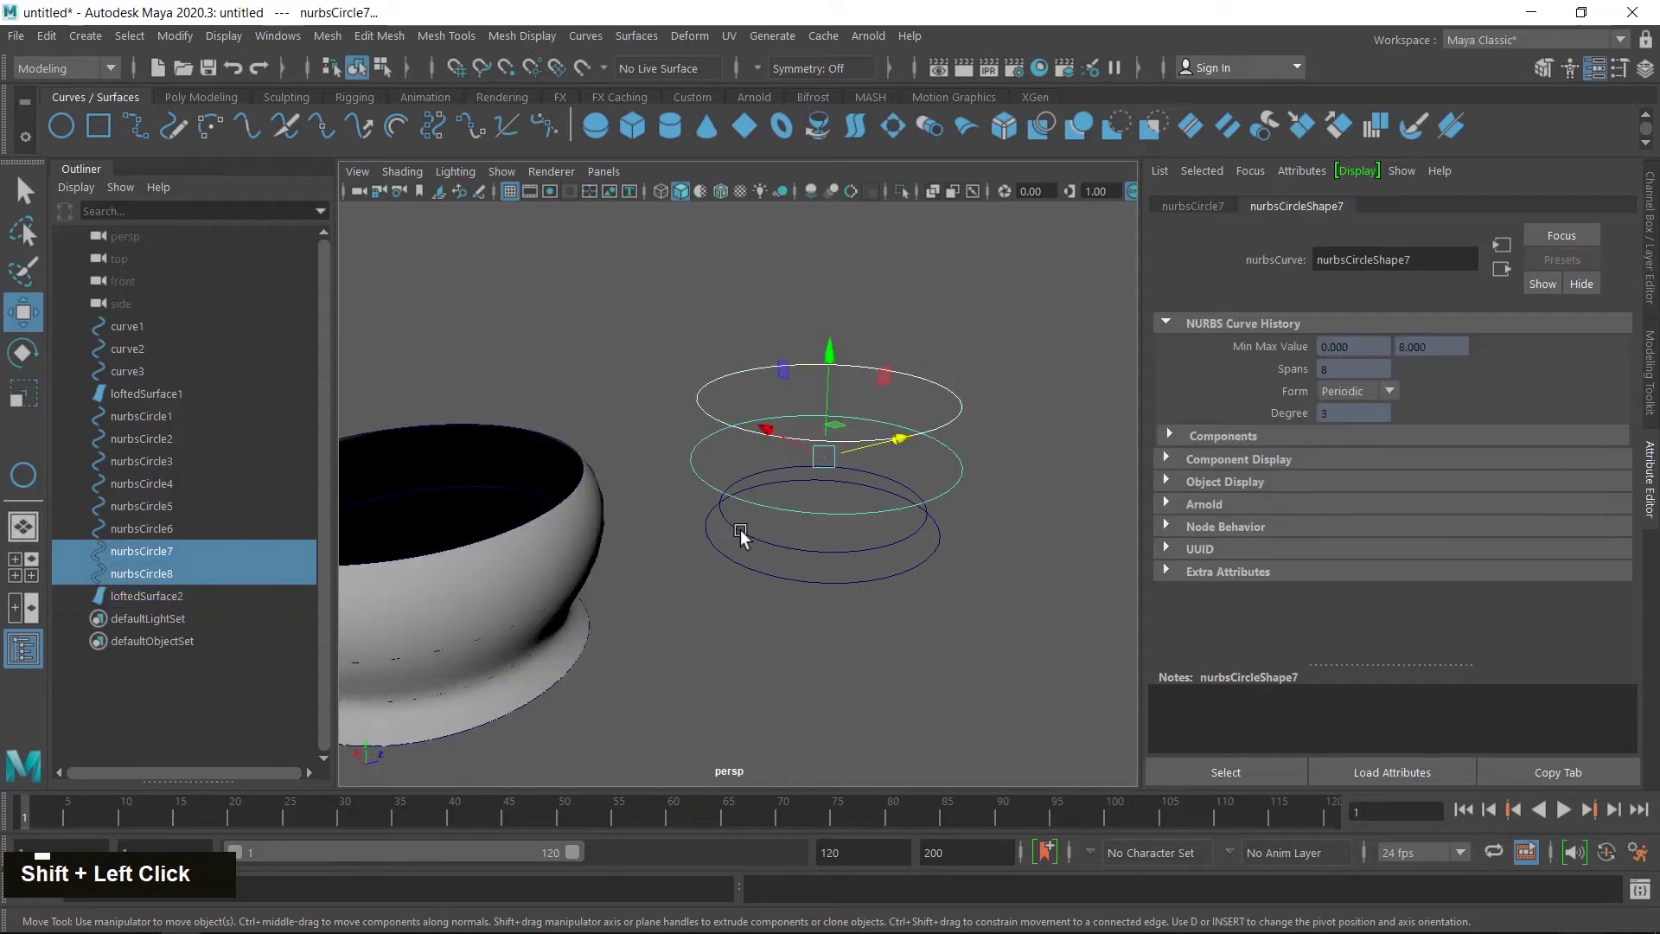
pyautogui.keyDown('shift'); pyautogui.click(770, 537); pyautogui.keyUp('shift')
pyautogui.keyDown('shift'); pyautogui.click(770, 571); pyautogui.keyUp('shift')
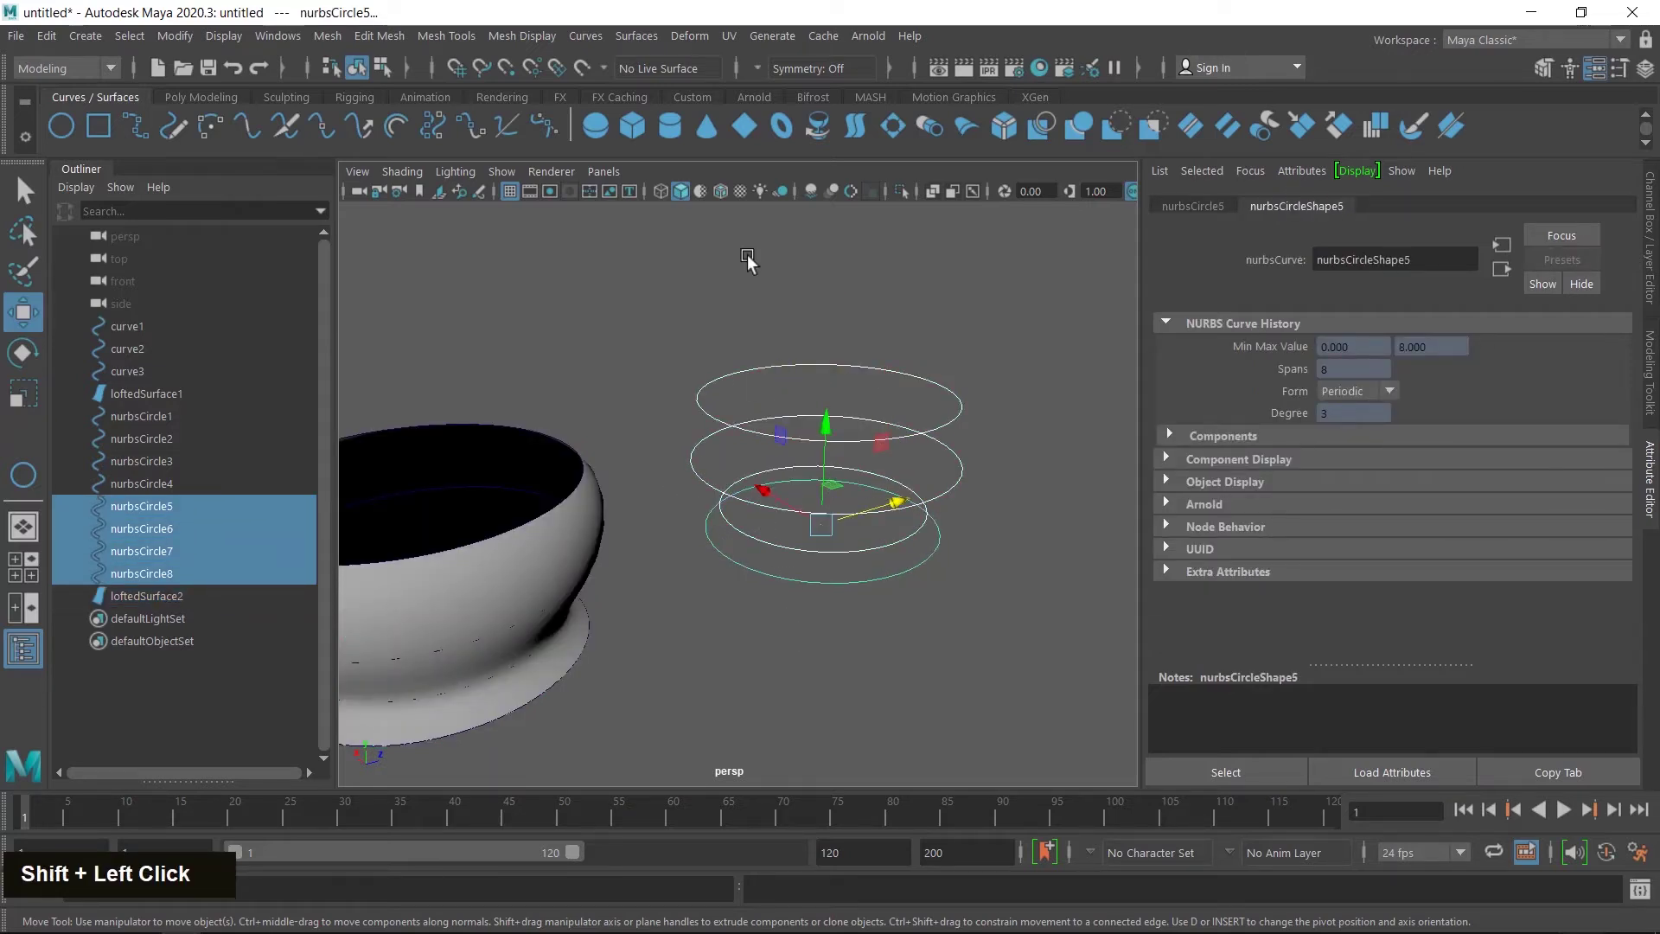
pyautogui.click(590, 38)
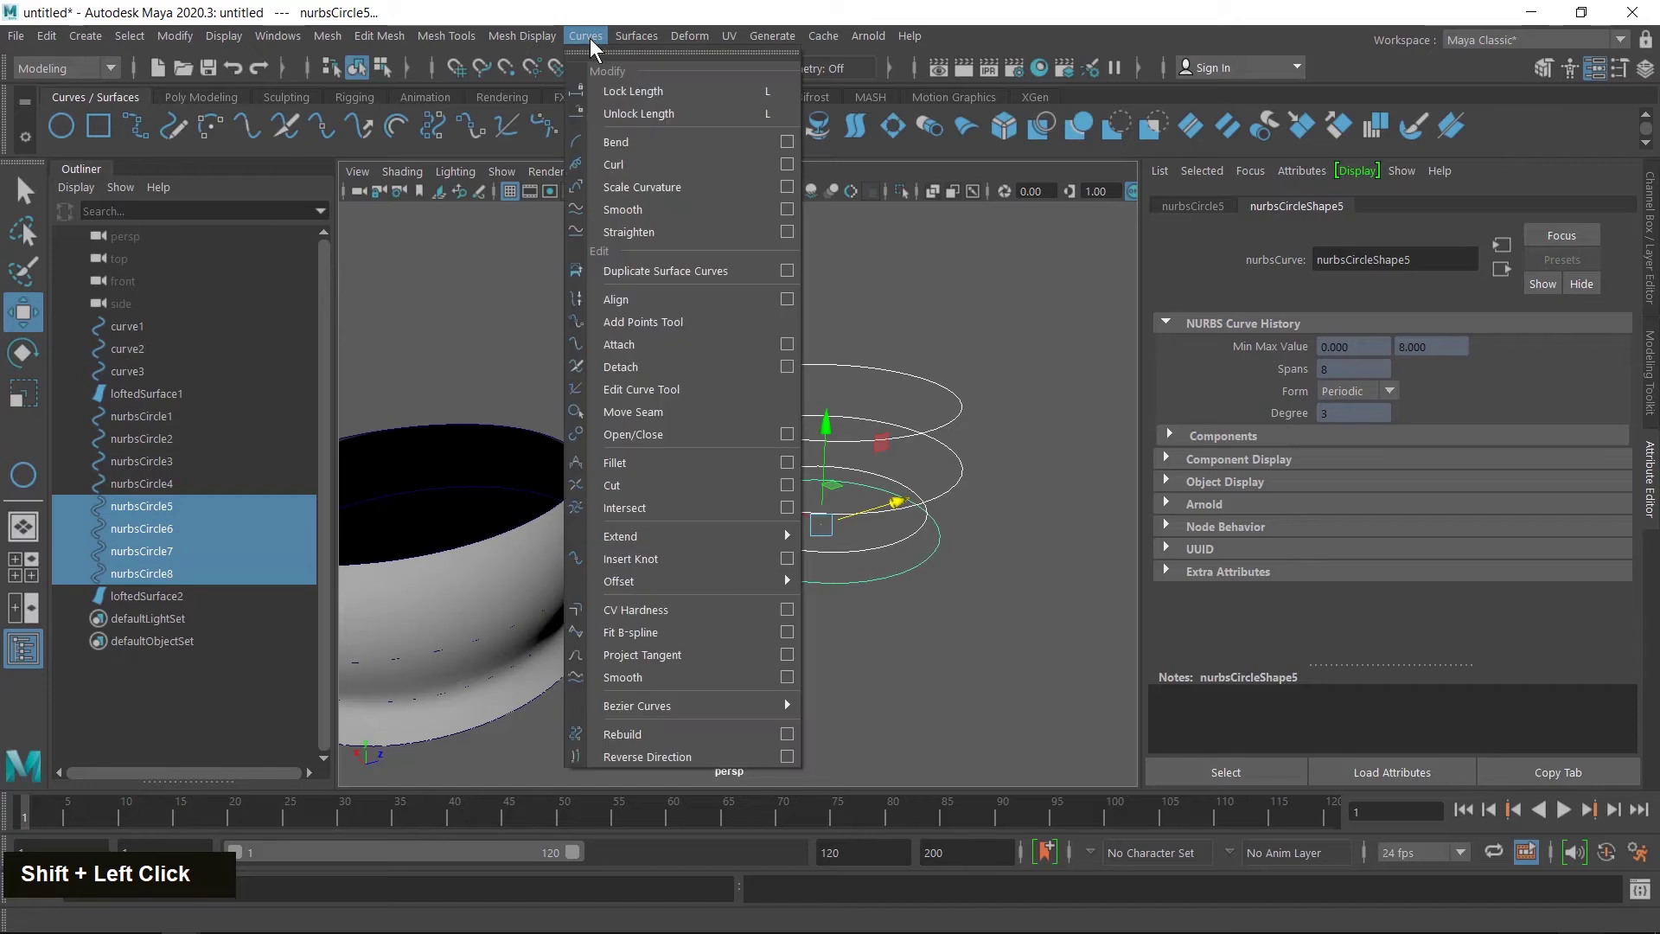
pyautogui.moveTo(623, 35)
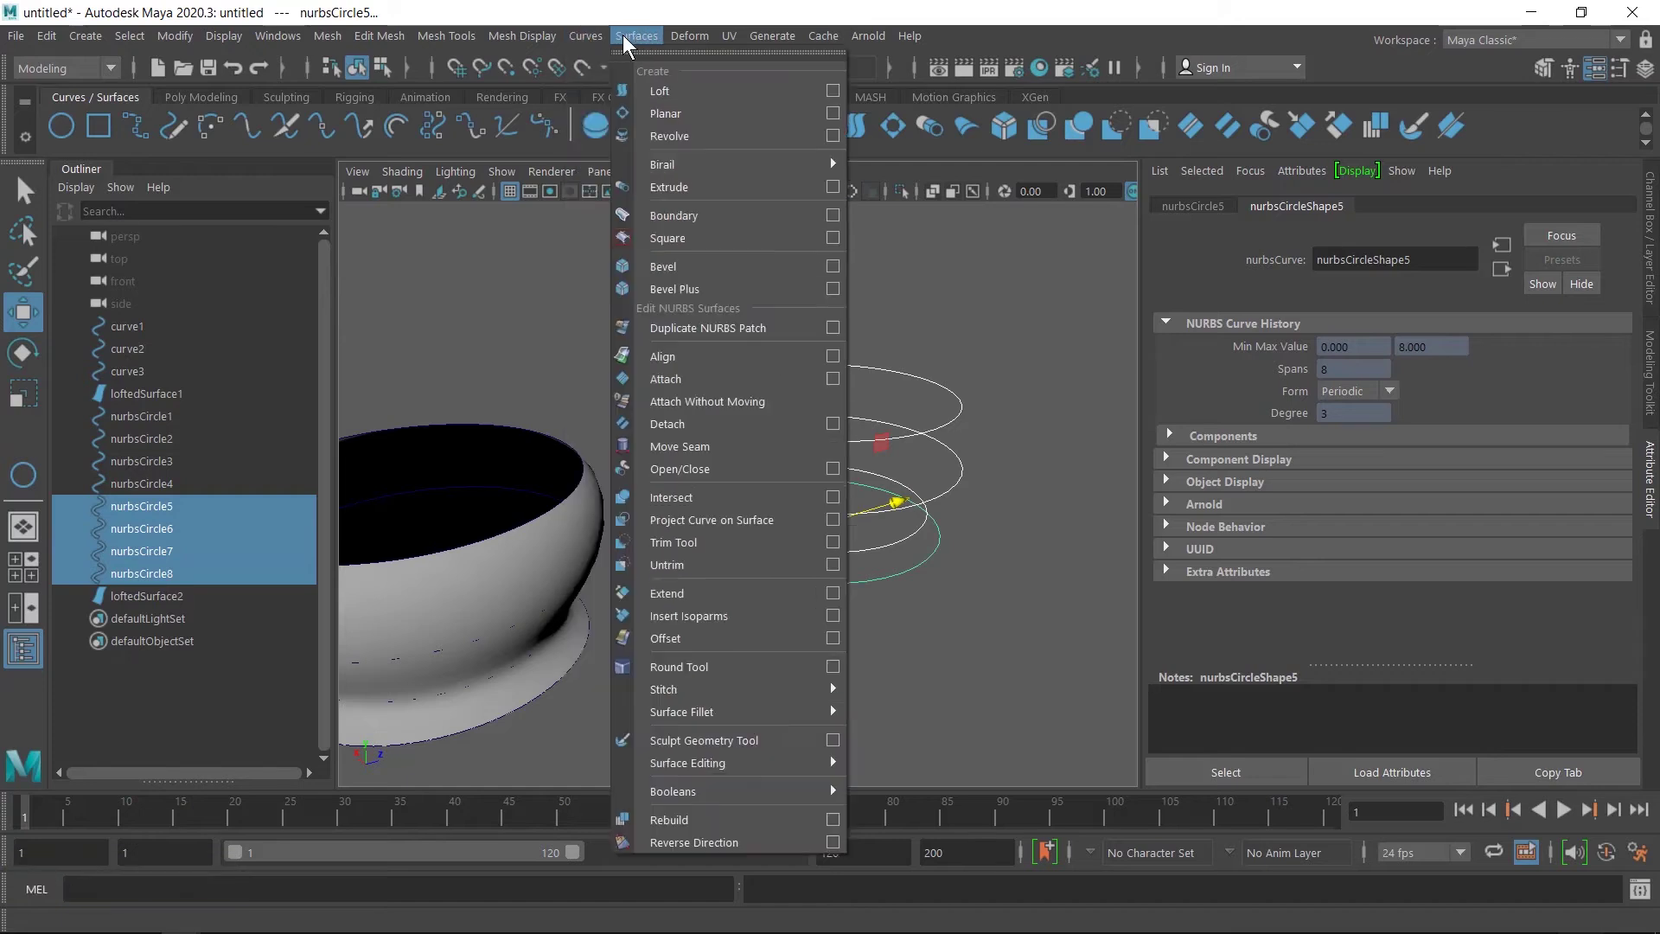
pyautogui.click(833, 91)
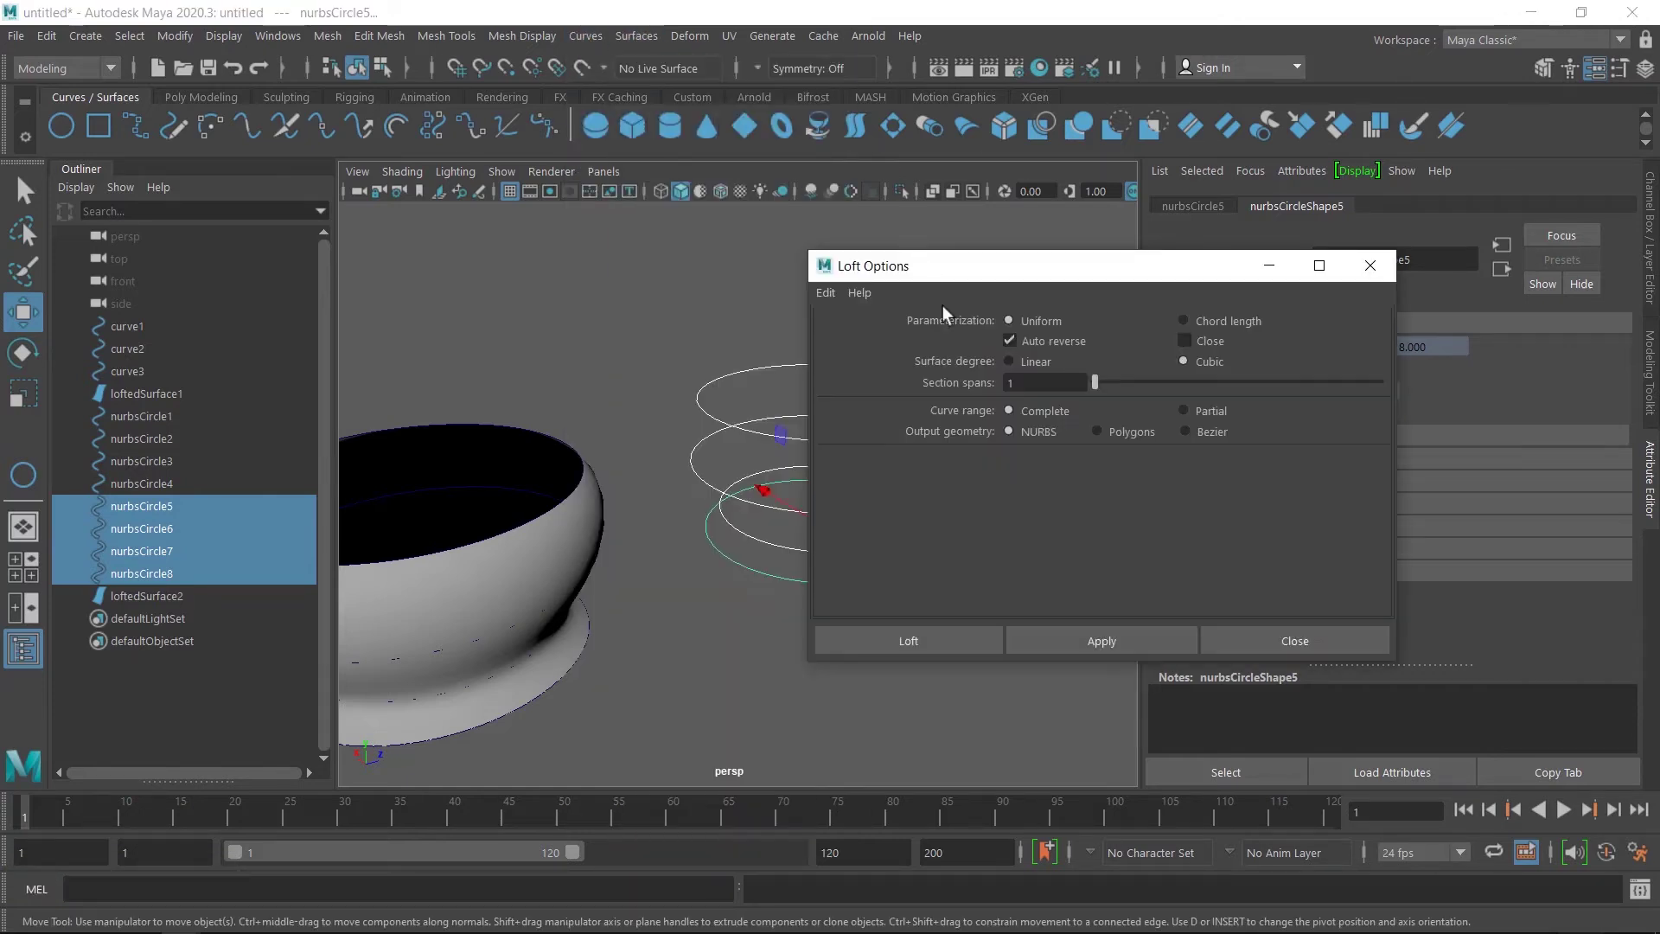
pyautogui.click(1091, 642)
pyautogui.click(1277, 640)
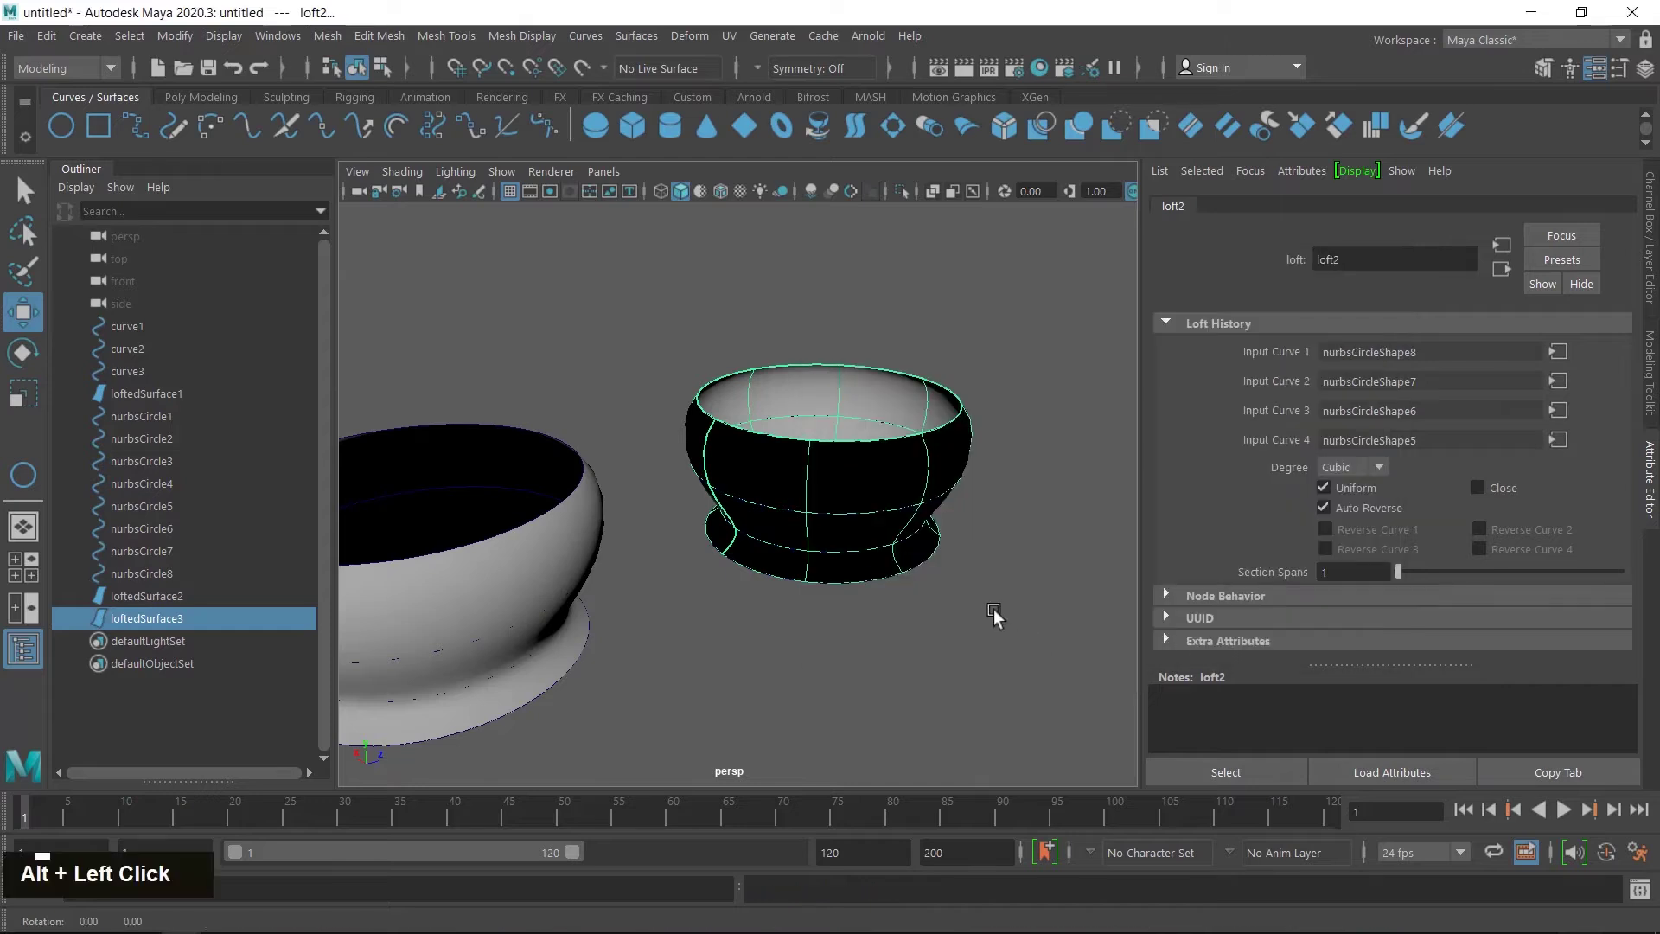
# - Reverse the surface direction of the second lofted bowl, loftedSurface3
pyautogui.keyDown('alt'); pyautogui.moveTo(993, 615); pyautogui.dragTo(1013, 581); pyautogui.keyUp('alt')
pyautogui.keyDown('alt'); pyautogui.moveTo(934, 521); pyautogui.dragTo(871, 567, button='middle'); pyautogui.keyUp('alt')
pyautogui.keyDown('alt'); pyautogui.scroll(3, 847, 531); pyautogui.keyUp('alt')
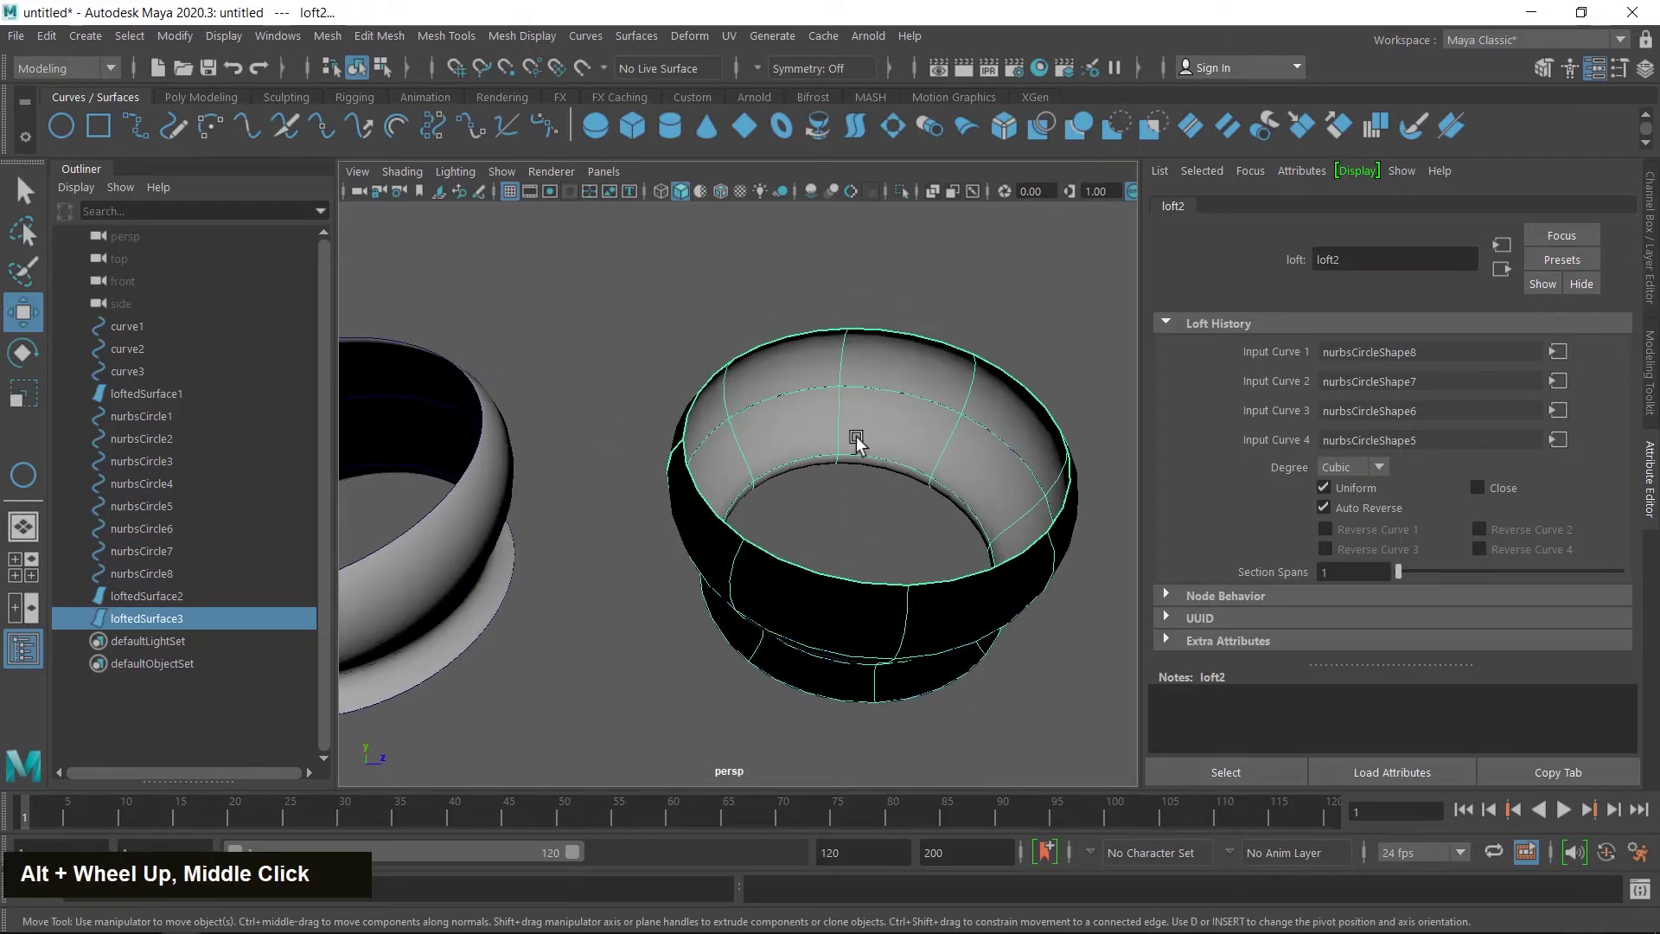
pyautogui.click(891, 433)
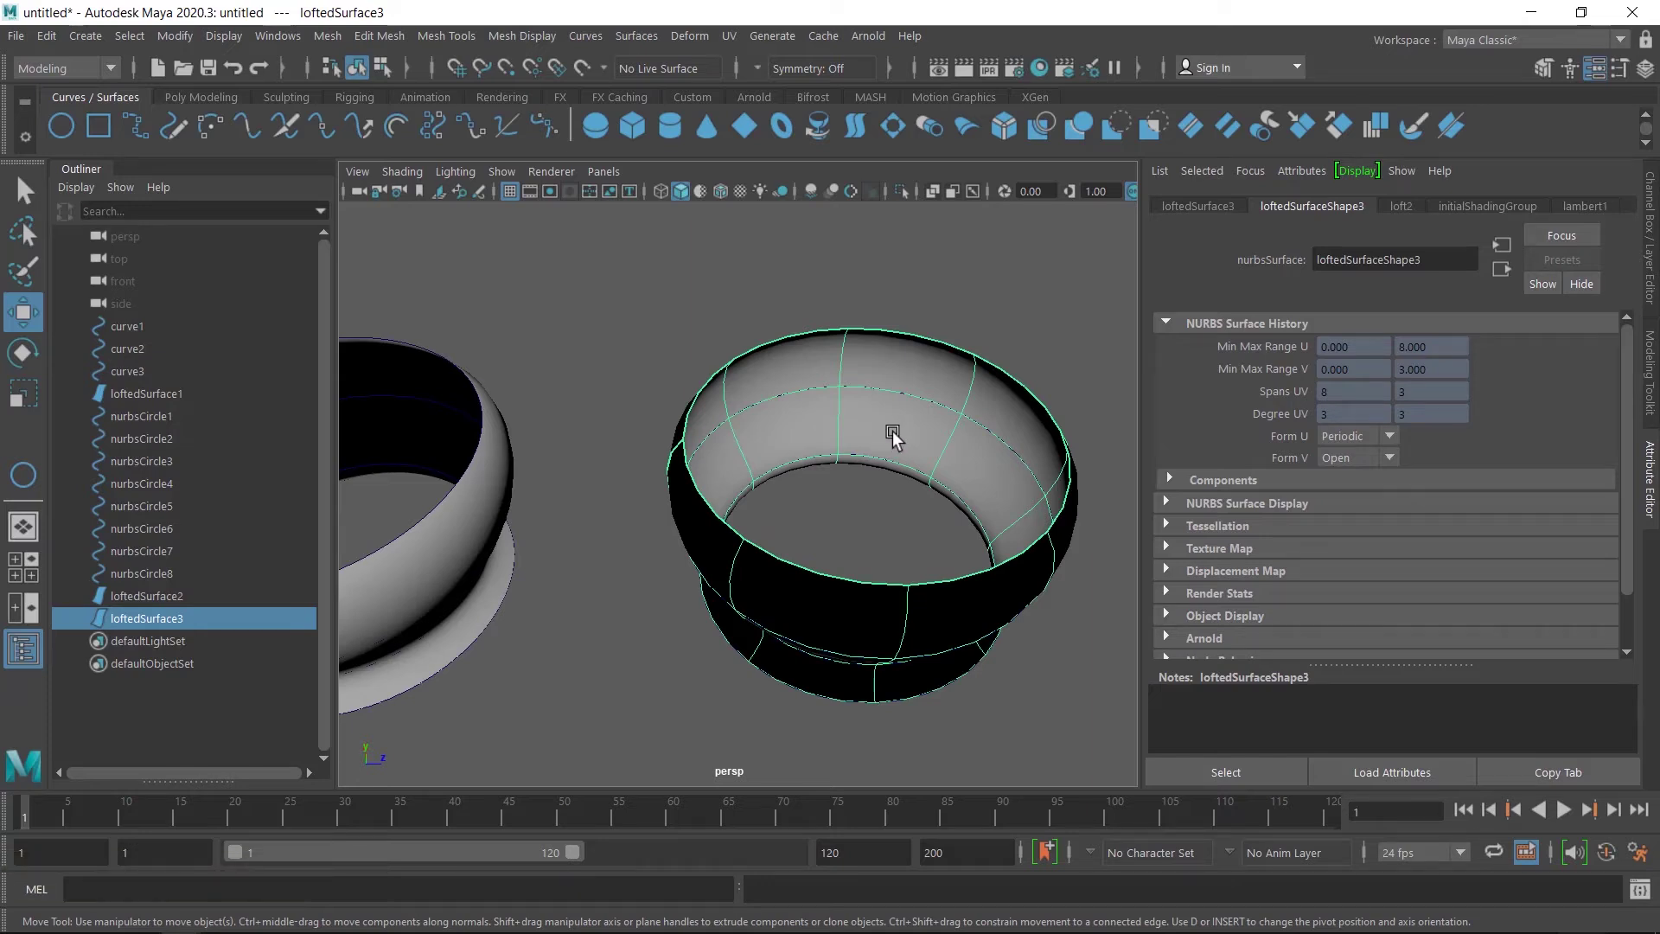
pyautogui.click(642, 34)
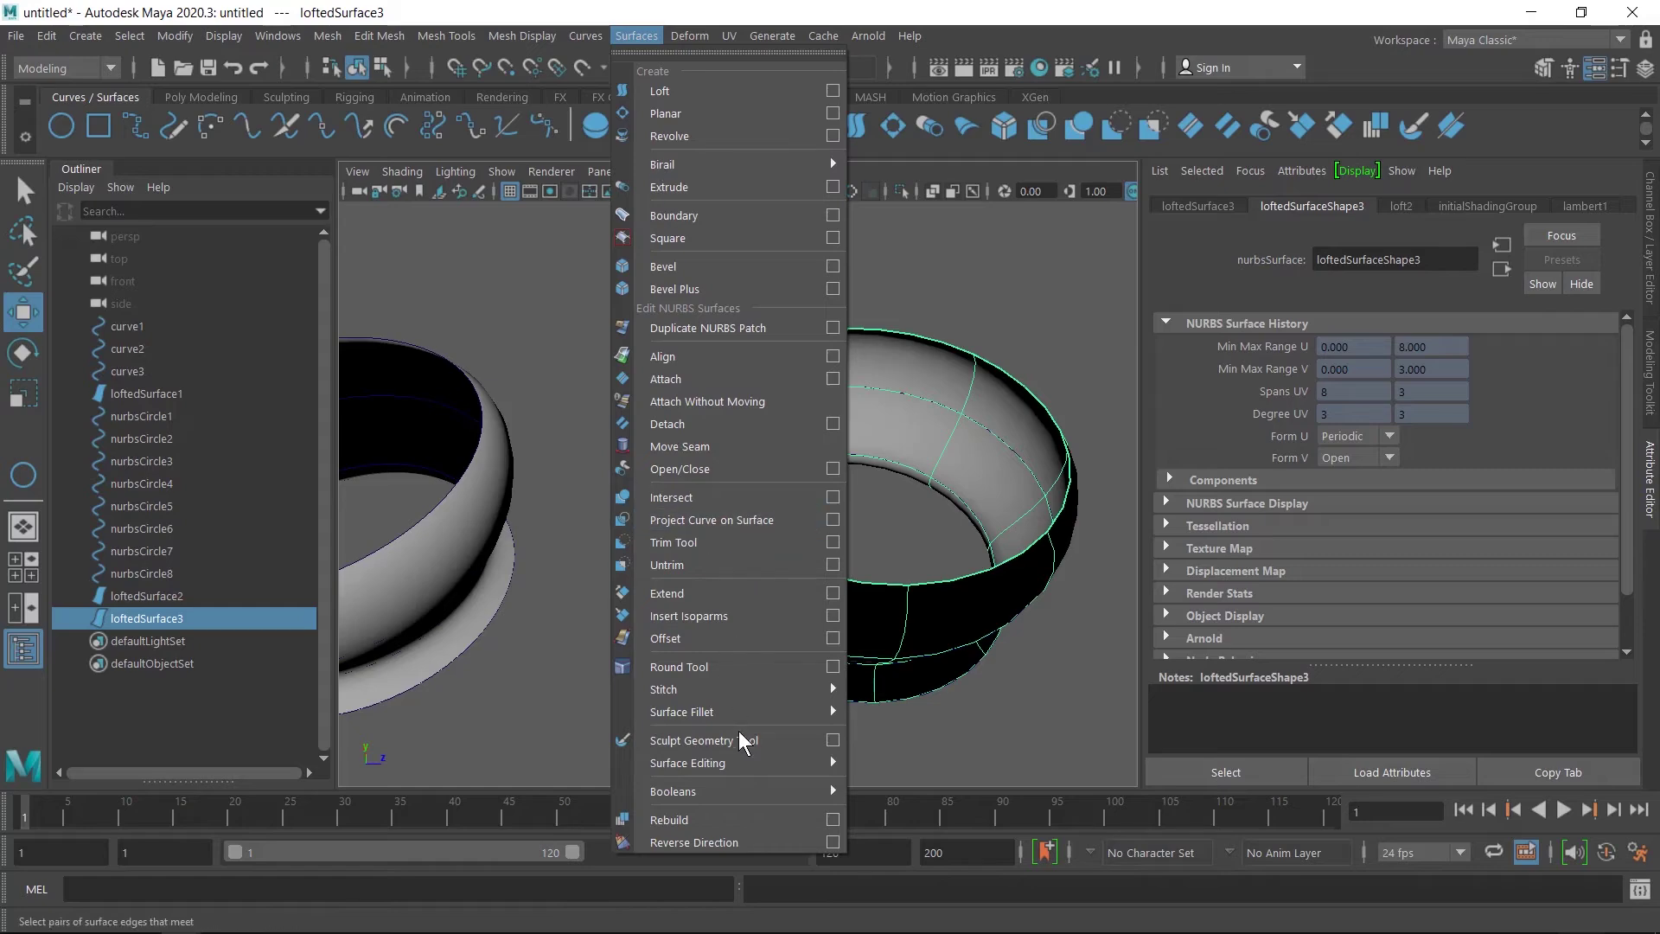
pyautogui.click(697, 843)
# - Select both lofted bowls with their circles and compare the density of their isoparms
pyautogui.keyDown('alt'); pyautogui.moveTo(781, 674); pyautogui.dragTo(845, 641); pyautogui.keyUp('alt')
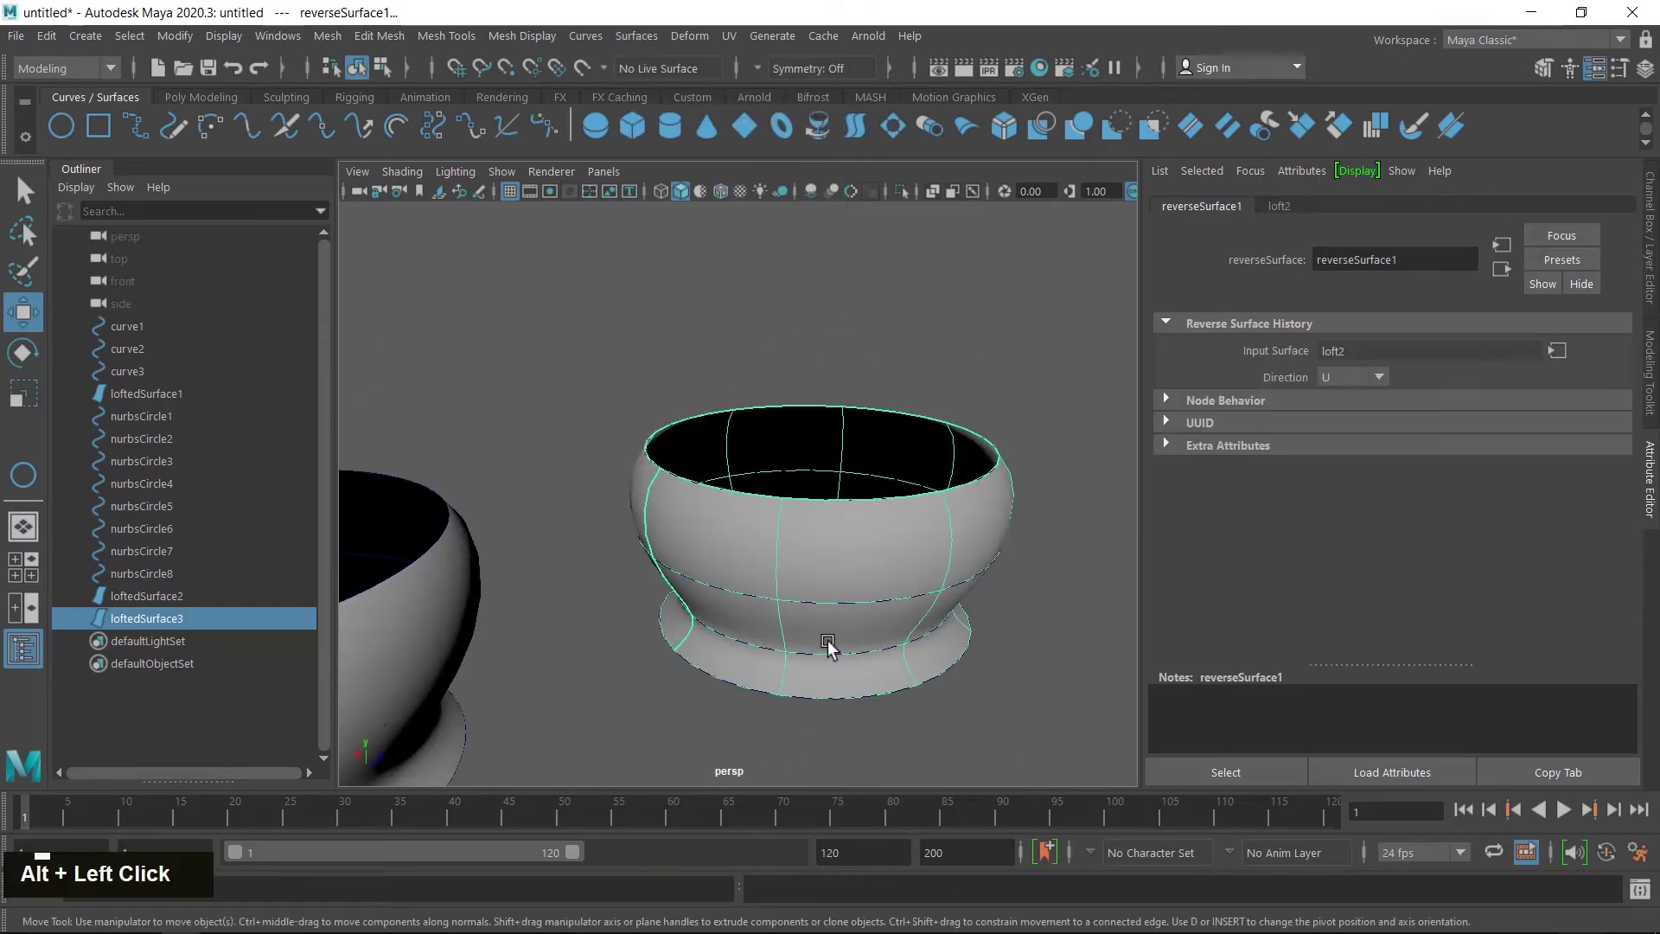
pyautogui.keyDown('alt'); pyautogui.moveTo(830, 645); pyautogui.dragTo(882, 501, button='middle'); pyautogui.keyUp('alt')
pyautogui.keyDown('alt'); pyautogui.scroll(-2, 892, 499); pyautogui.keyUp('alt')
pyautogui.scroll(-4, 887, 510)
pyautogui.keyDown('alt'); pyautogui.moveTo(836, 572); pyautogui.dragTo(872, 582, button='middle'); pyautogui.keyUp('alt')
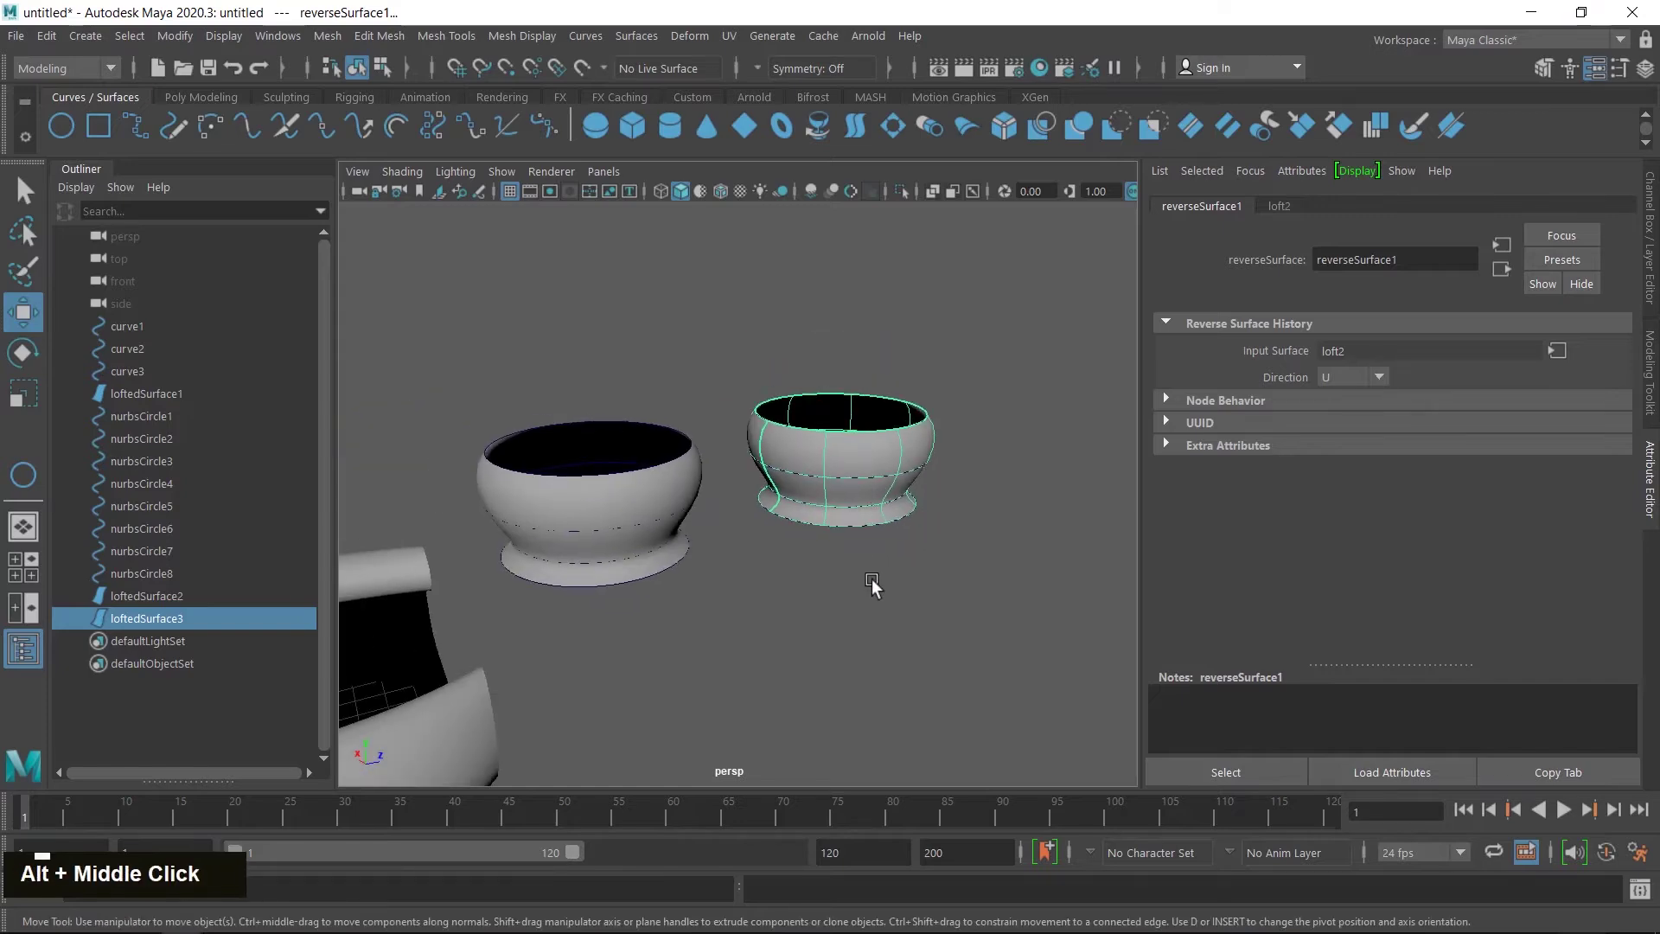
pyautogui.moveTo(507, 314); pyautogui.dragTo(972, 567)
pyautogui.scroll(3, 760, 563)
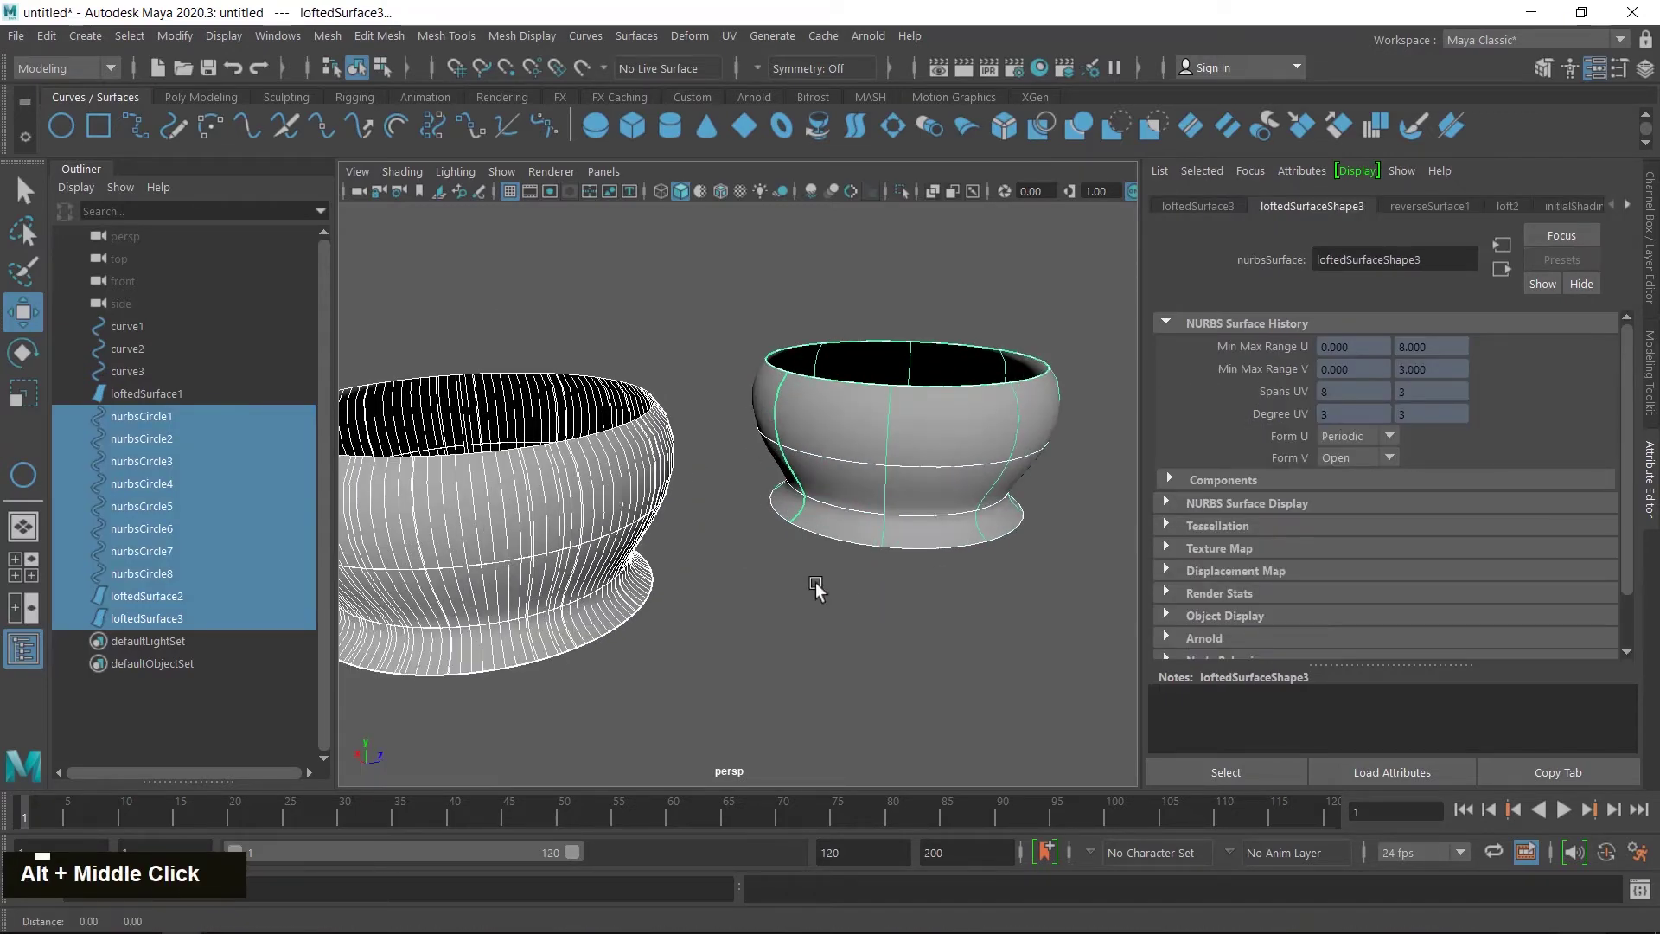
# - Examine the dense isoparms of loftedSurface2 up close, inside and outside, against the sparse ones of loftedSurface3
pyautogui.keyDown('alt'); pyautogui.moveTo(819, 586); pyautogui.dragTo(852, 596, button='middle'); pyautogui.keyUp('alt')
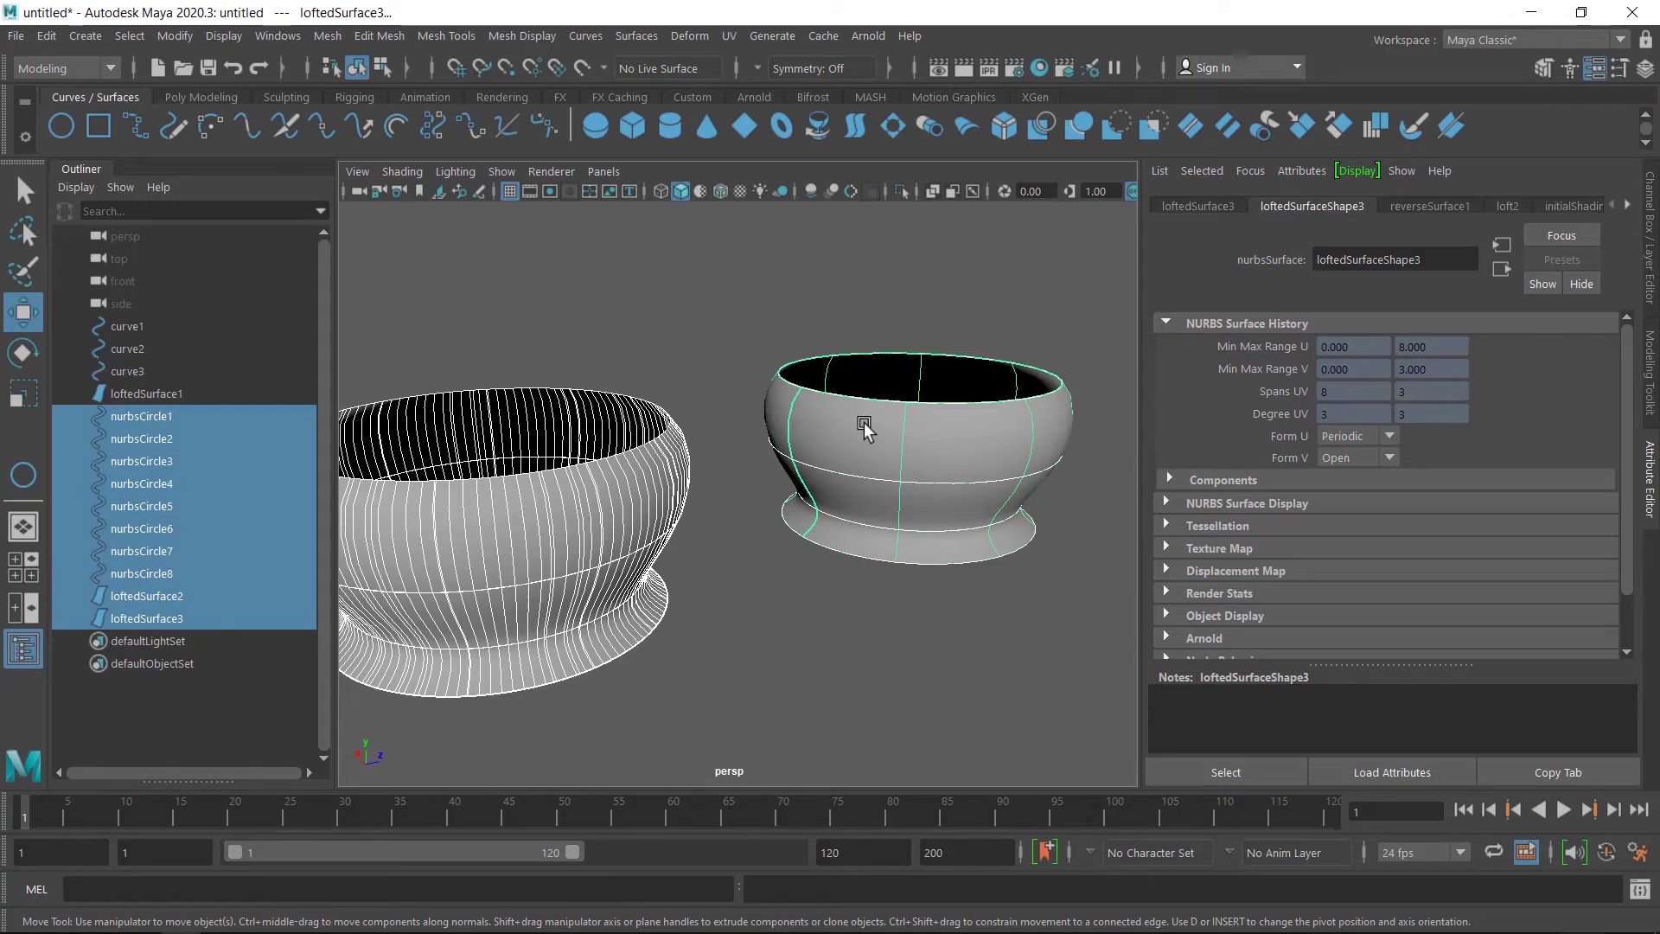
pyautogui.moveTo(960, 500)
pyautogui.keyDown('alt'); pyautogui.mouseDown()
pyautogui.moveTo(907, 527)
pyautogui.moveTo(953, 518)
pyautogui.mouseUp(); pyautogui.keyUp('alt')
pyautogui.keyDown('alt'); pyautogui.moveTo(815, 574); pyautogui.dragTo(861, 520, button='middle'); pyautogui.keyUp('alt')
pyautogui.keyDown('alt'); pyautogui.moveTo(845, 563); pyautogui.dragTo(616, 517); pyautogui.keyUp('alt')
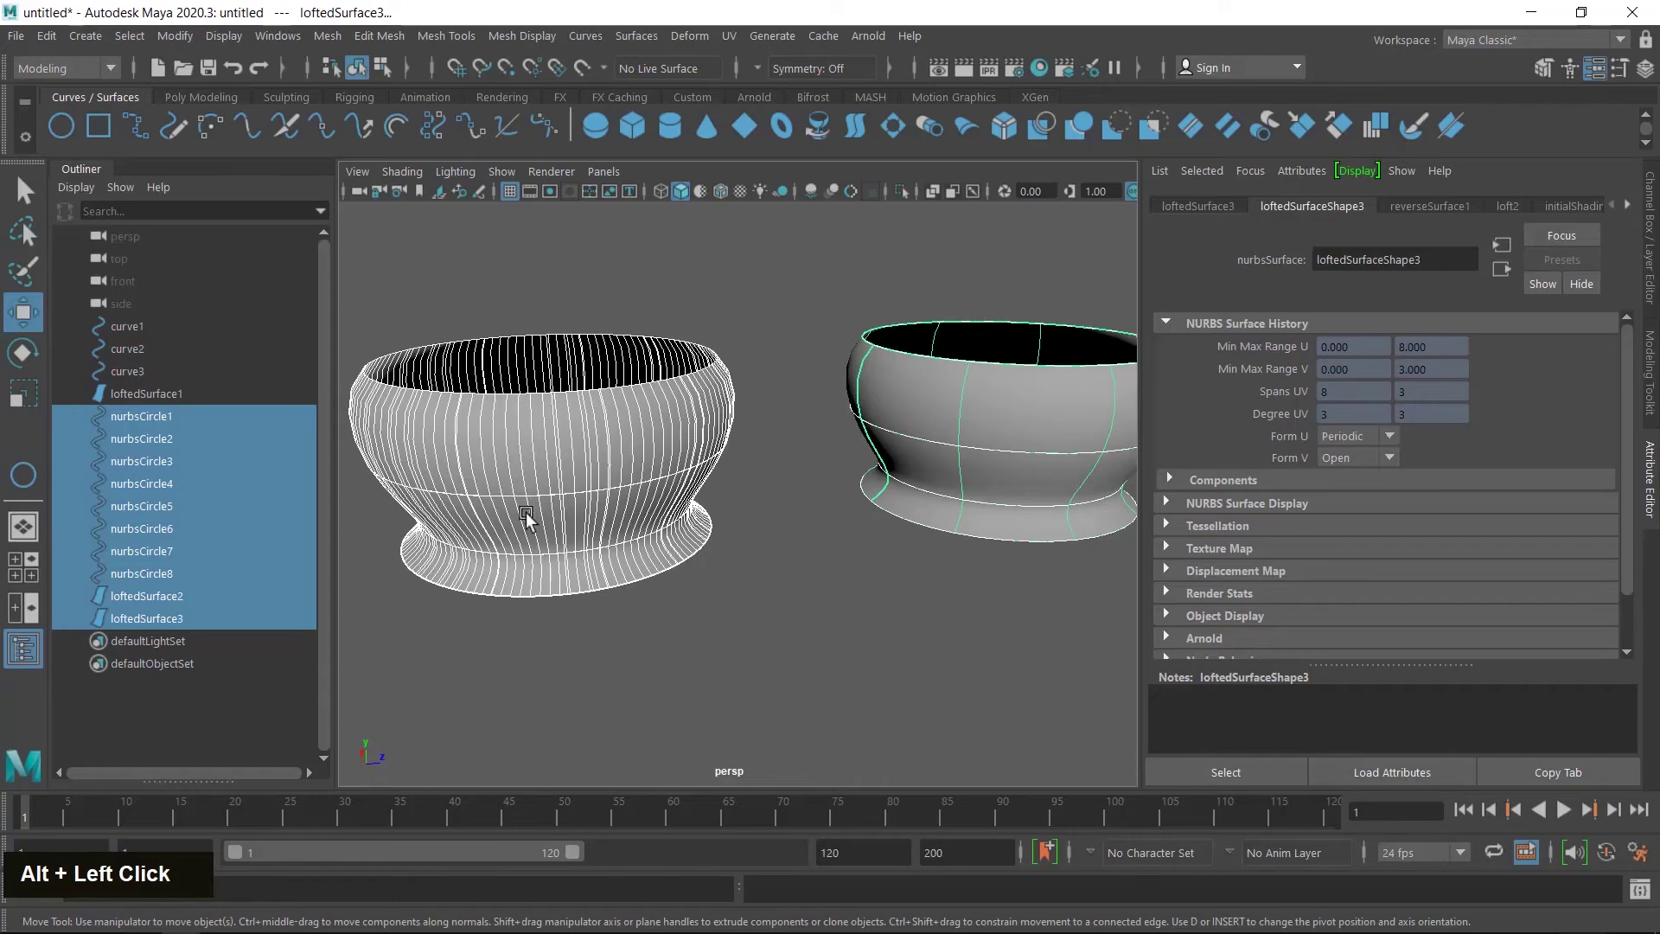
pyautogui.keyDown('alt'); pyautogui.moveTo(533, 537); pyautogui.dragTo(647, 552, button='middle'); pyautogui.keyUp('alt')
pyautogui.scroll(2, 652, 521)
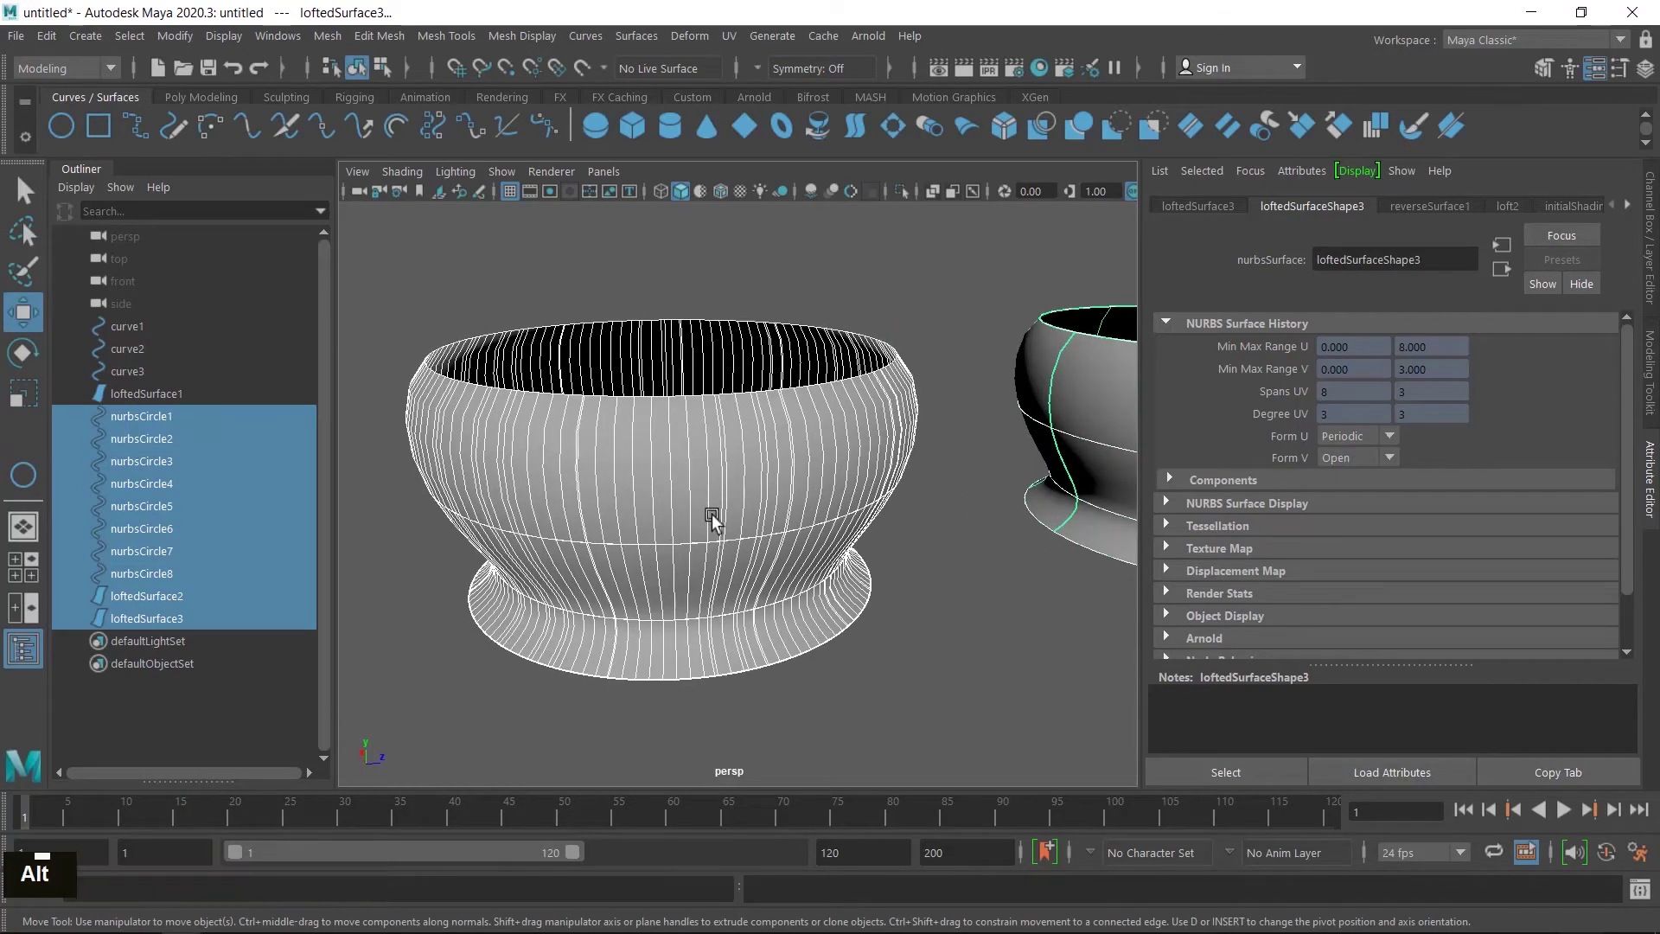
pyautogui.keyDown('alt'); pyautogui.moveTo(712, 516); pyautogui.dragTo(638, 548); pyautogui.keyUp('alt')
pyautogui.scroll(5, 605, 558)
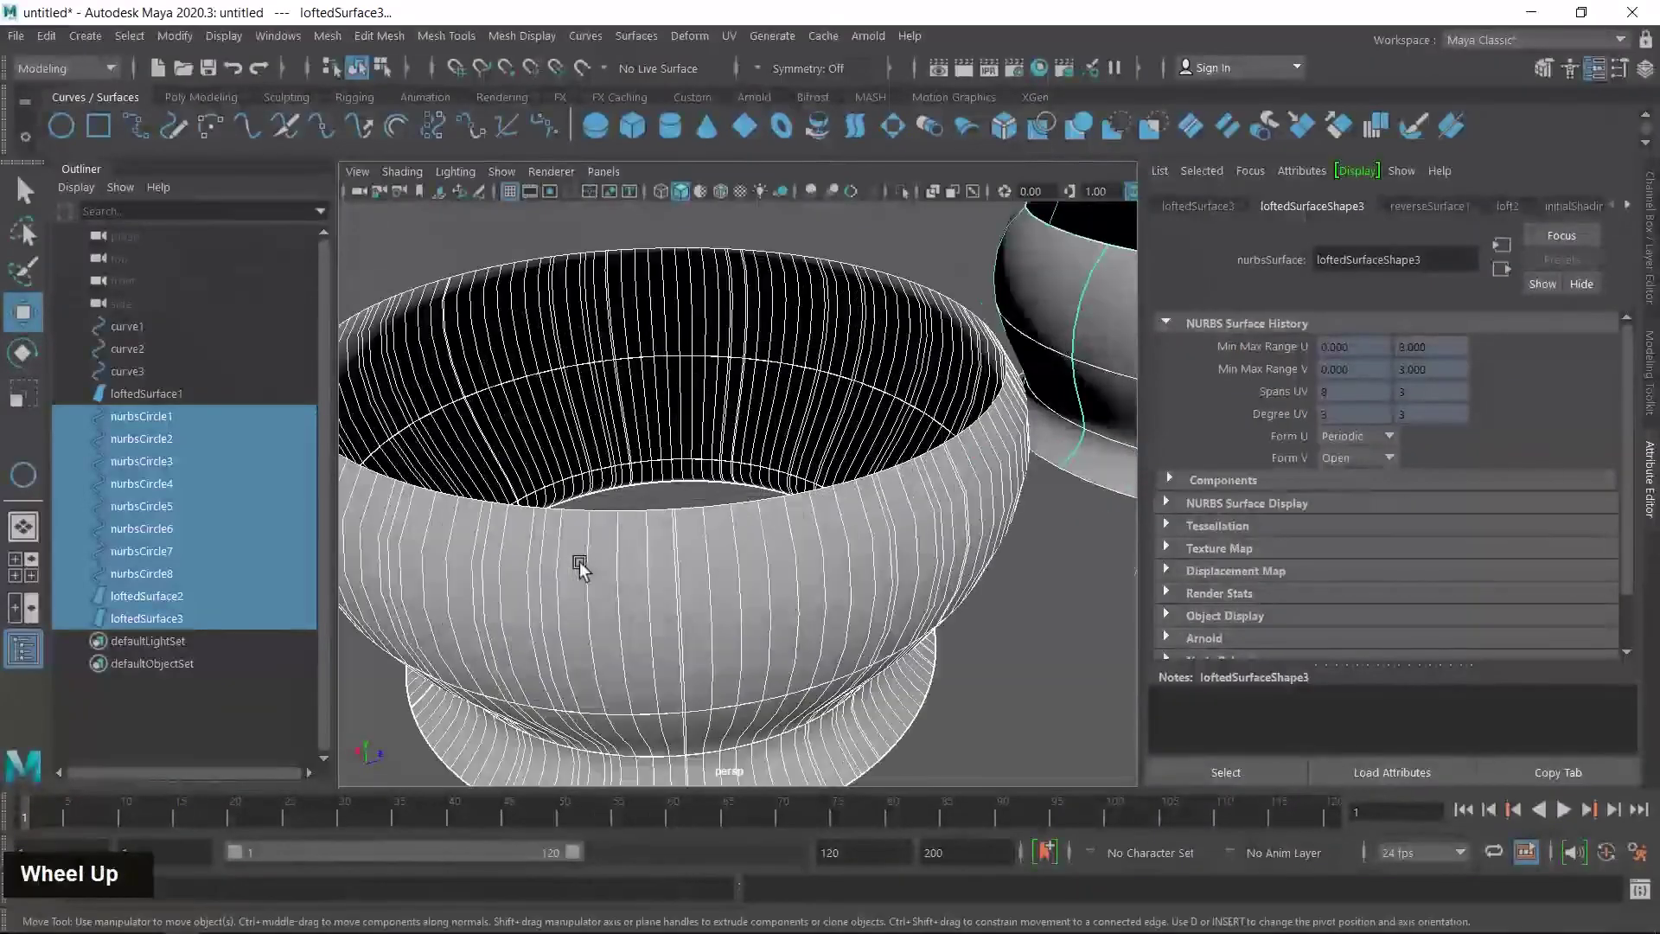
pyautogui.scroll(-5, 683, 595)
pyautogui.scroll(5, 553, 582)
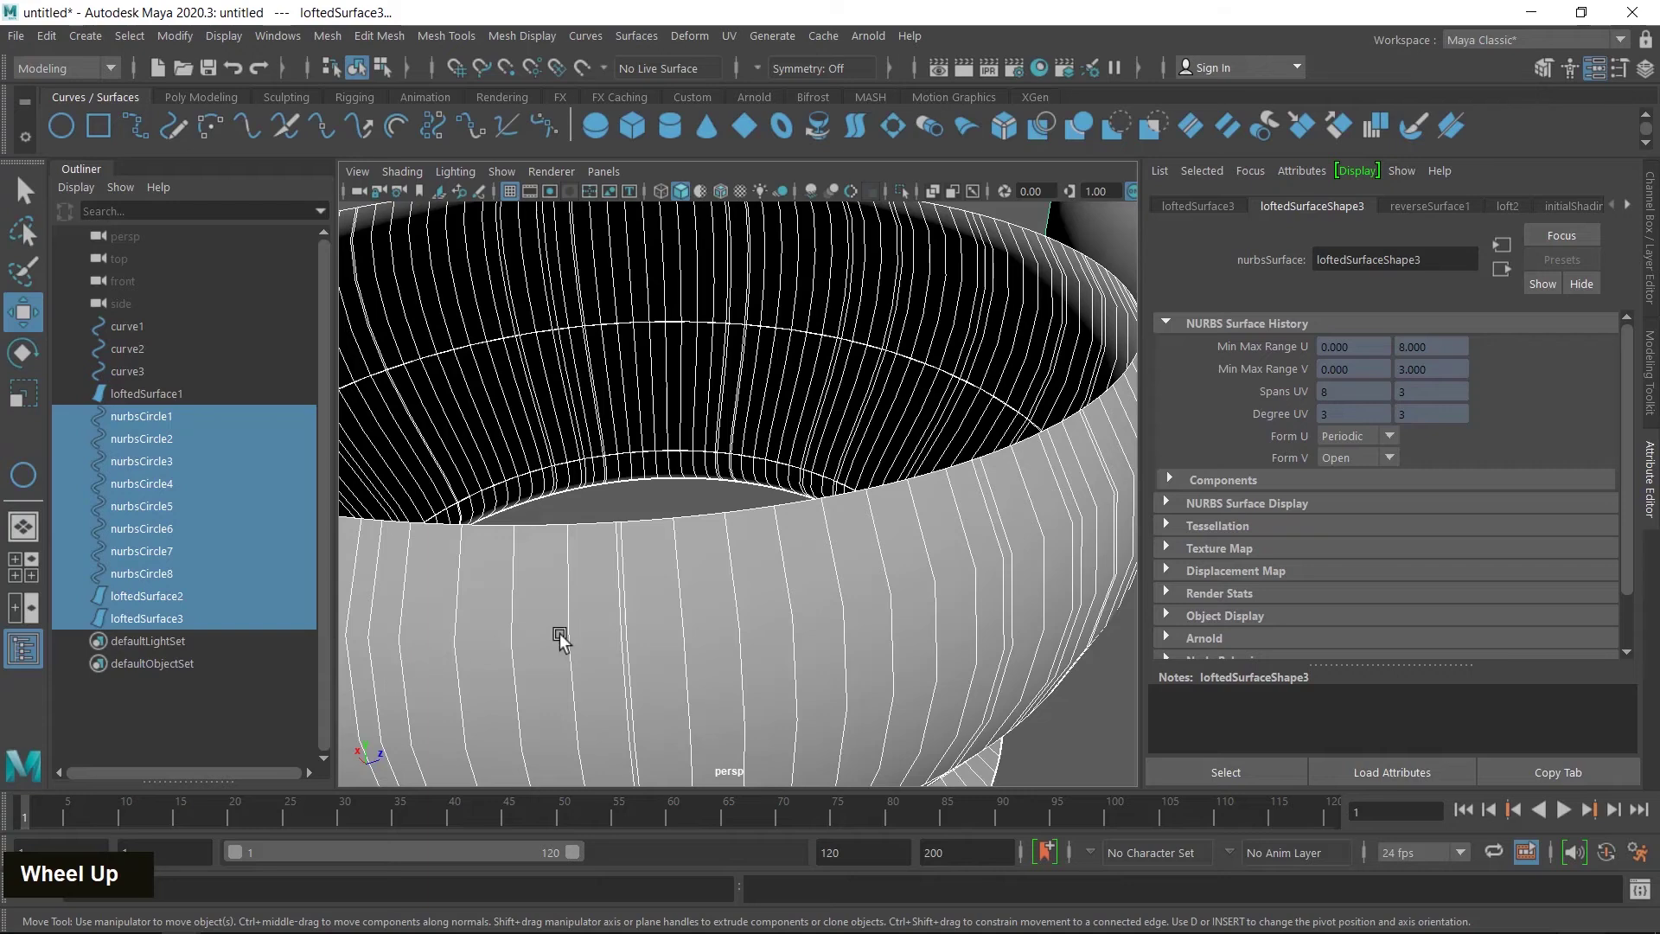
pyautogui.scroll(-8, 562, 598)
pyautogui.keyDown('alt'); pyautogui.moveTo(872, 588); pyautogui.dragTo(750, 619, button='middle'); pyautogui.keyUp('alt')
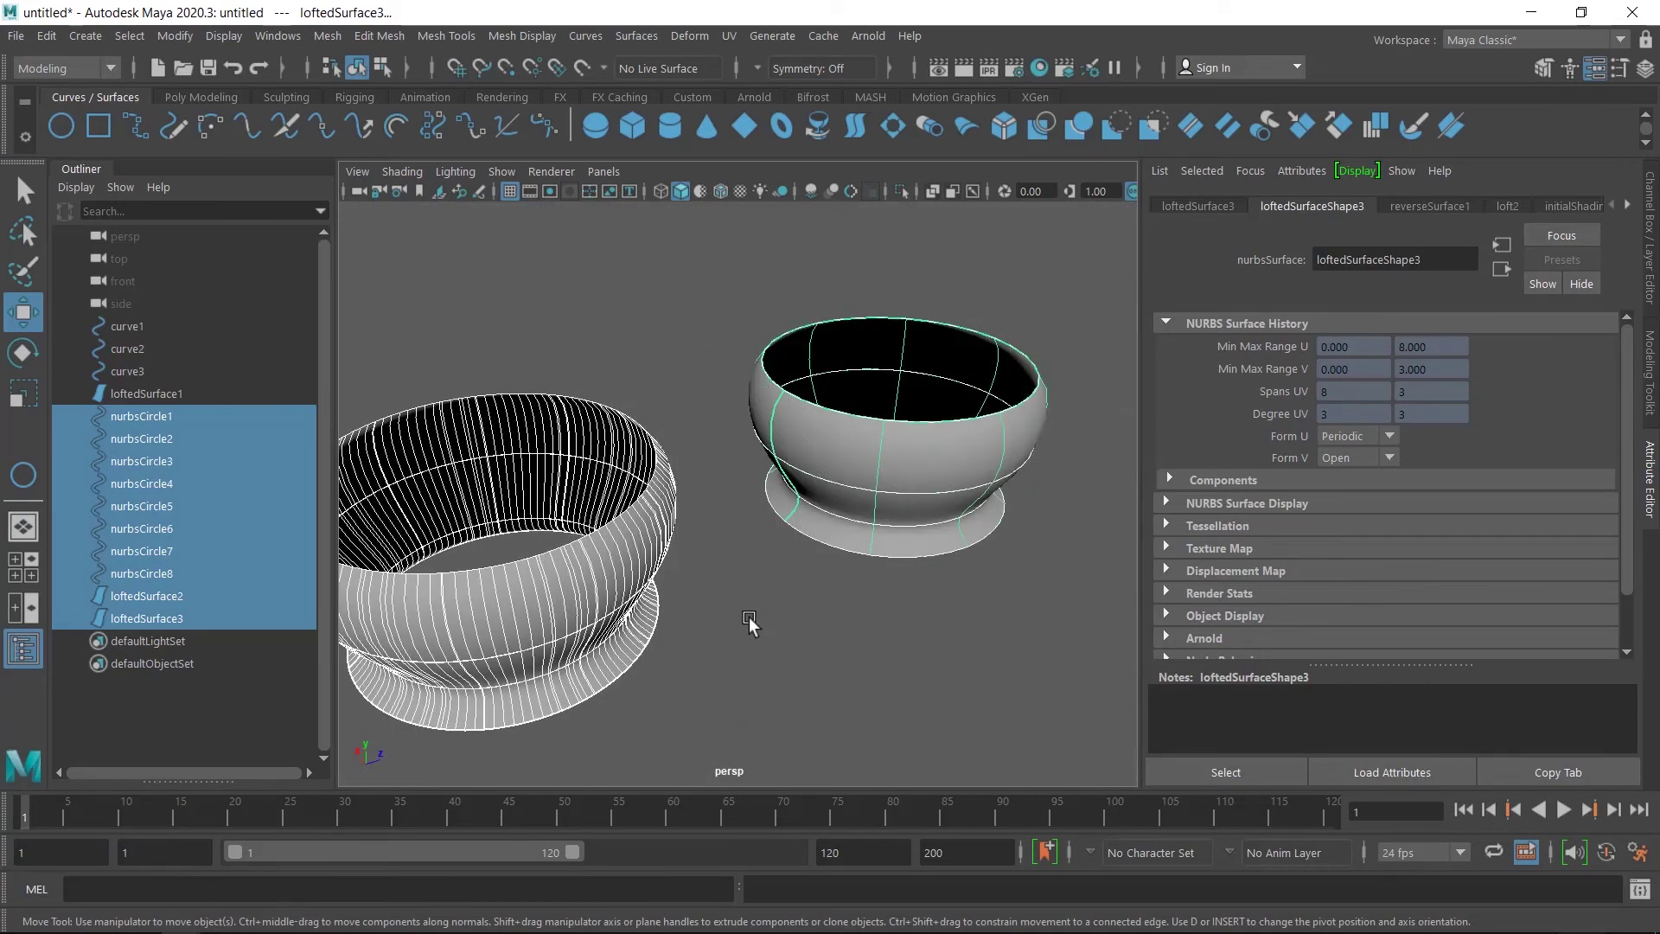
# - Widen the rim of the loftedSurface3 bowl by uniformly scaling up its top circle, nurbsCircle8
pyautogui.click(885, 477)
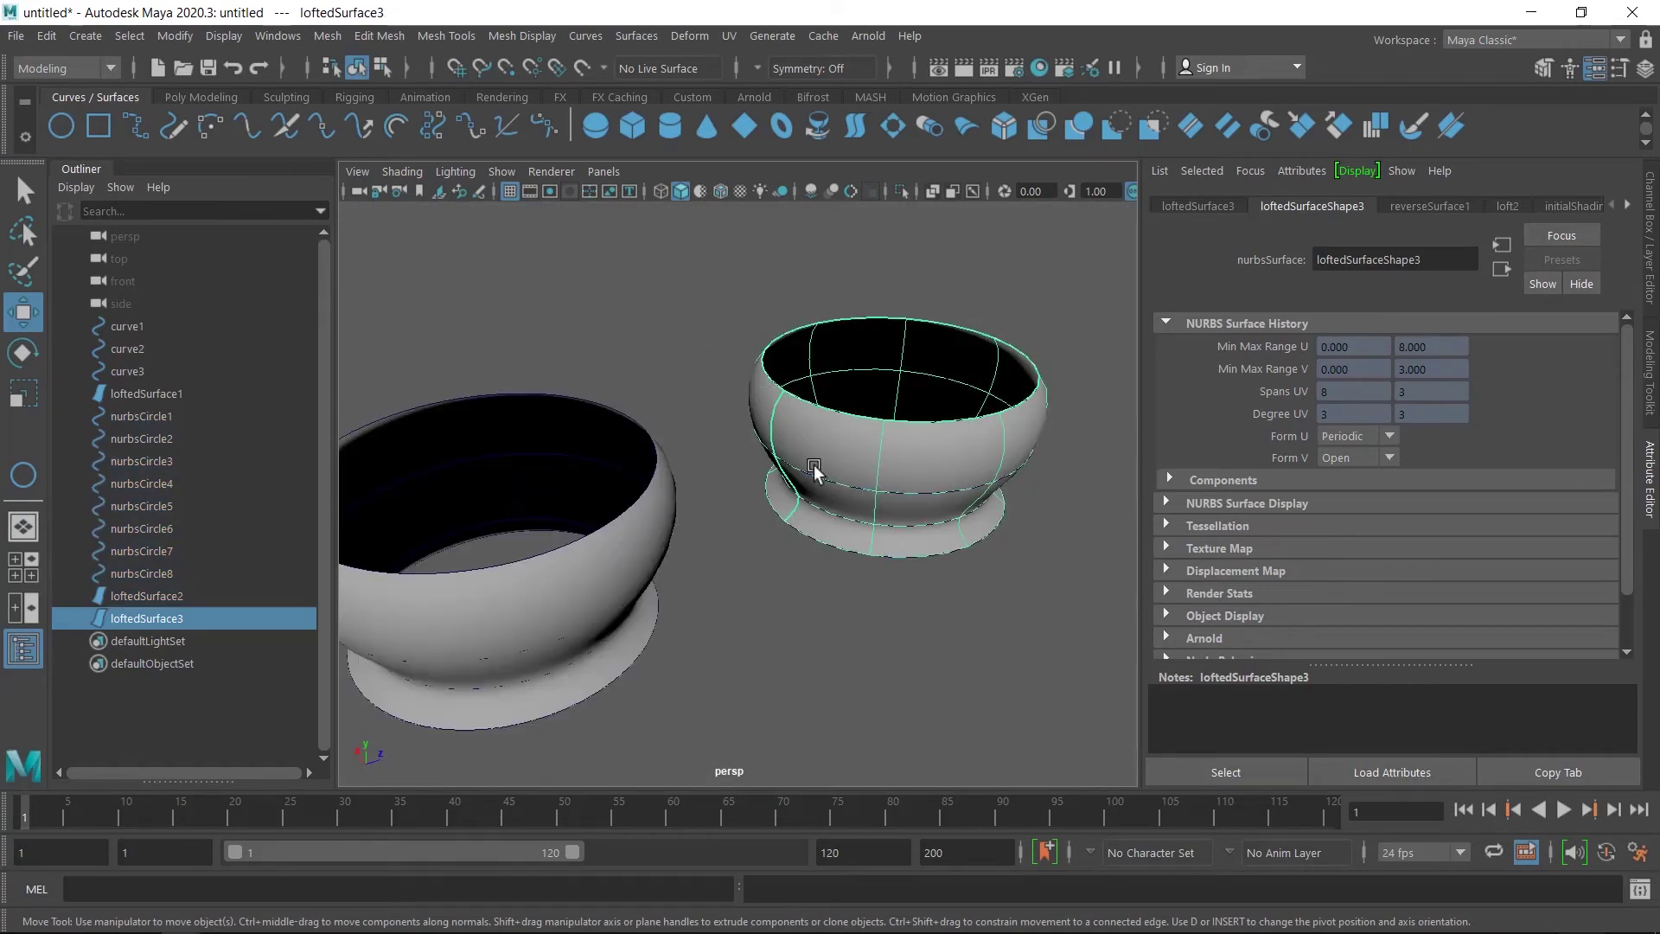
pyautogui.click(129, 574)
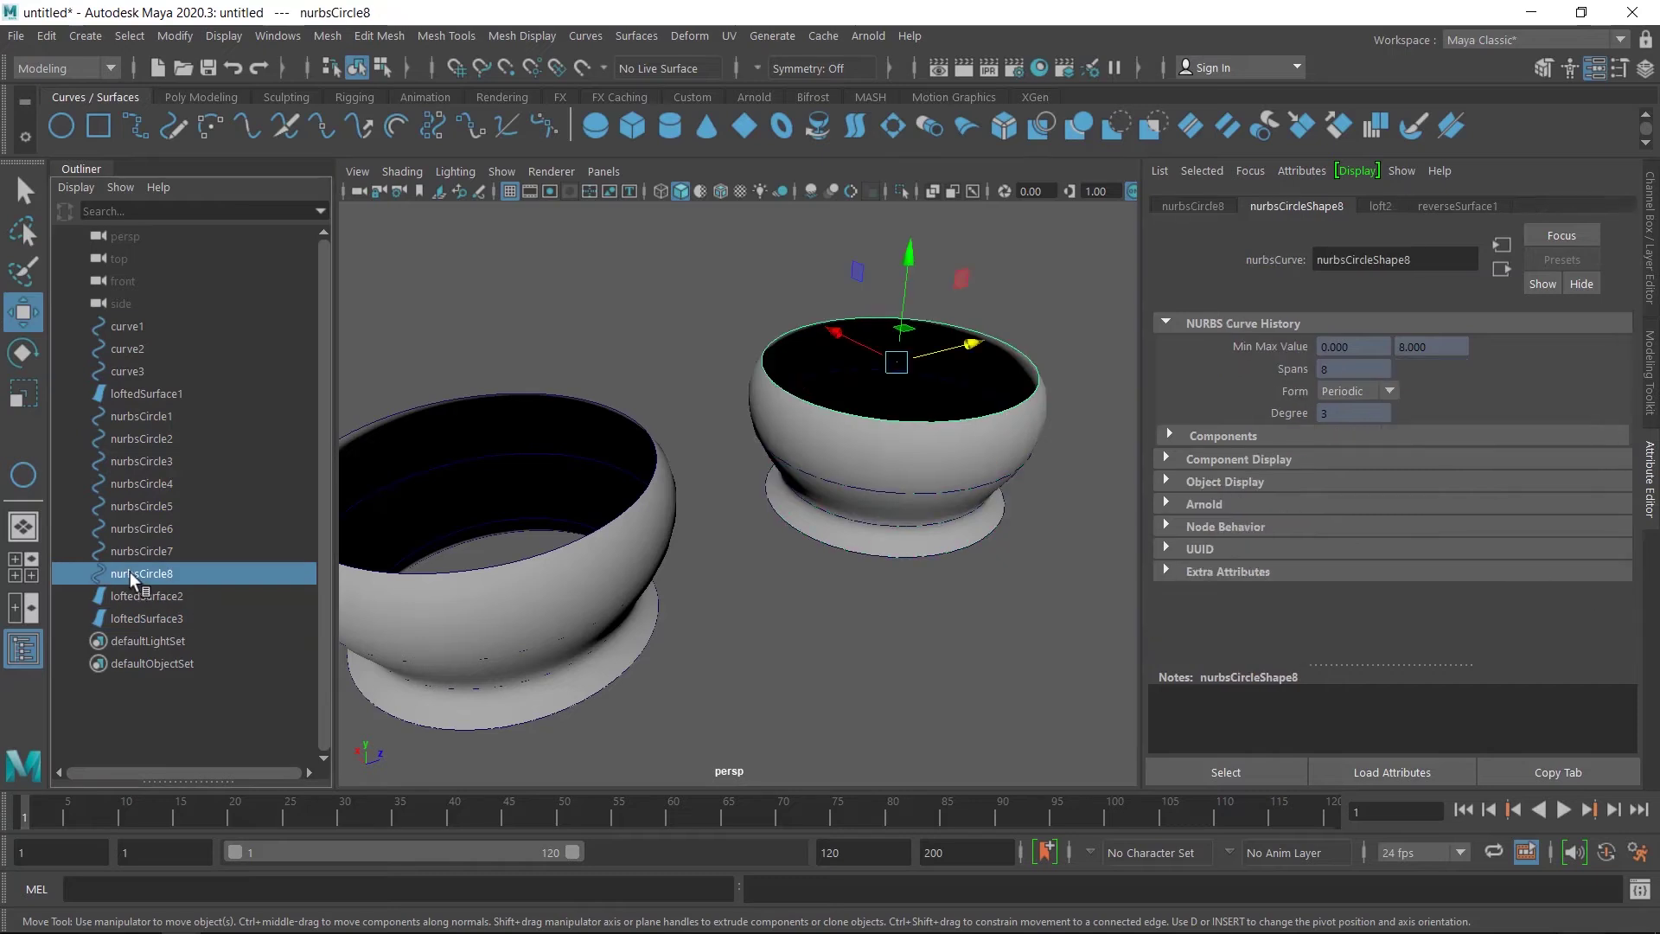
pyautogui.middleClick(856, 484)
pyautogui.press('r')
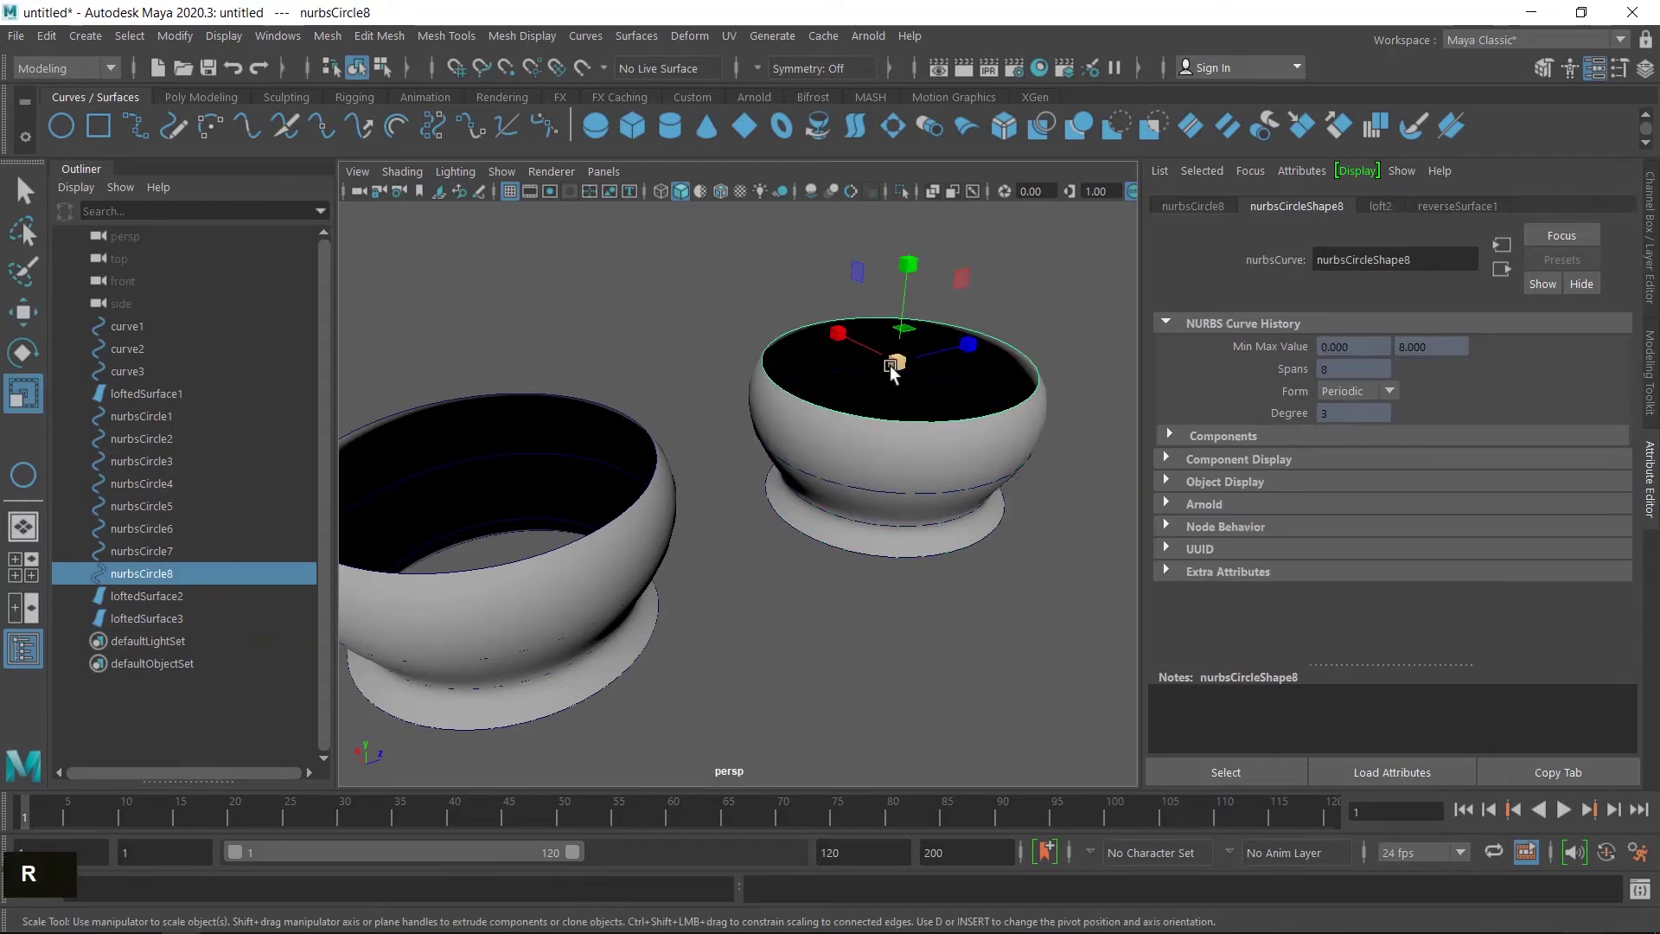
pyautogui.moveTo(897, 363); pyautogui.dragTo(938, 309)
pyautogui.keyDown('alt'); pyautogui.moveTo(928, 592); pyautogui.dragTo(1025, 560); pyautogui.keyUp('alt')
pyautogui.keyDown('alt'); pyautogui.moveTo(1025, 561); pyautogui.dragTo(771, 545, button='middle'); pyautogui.keyUp('alt')
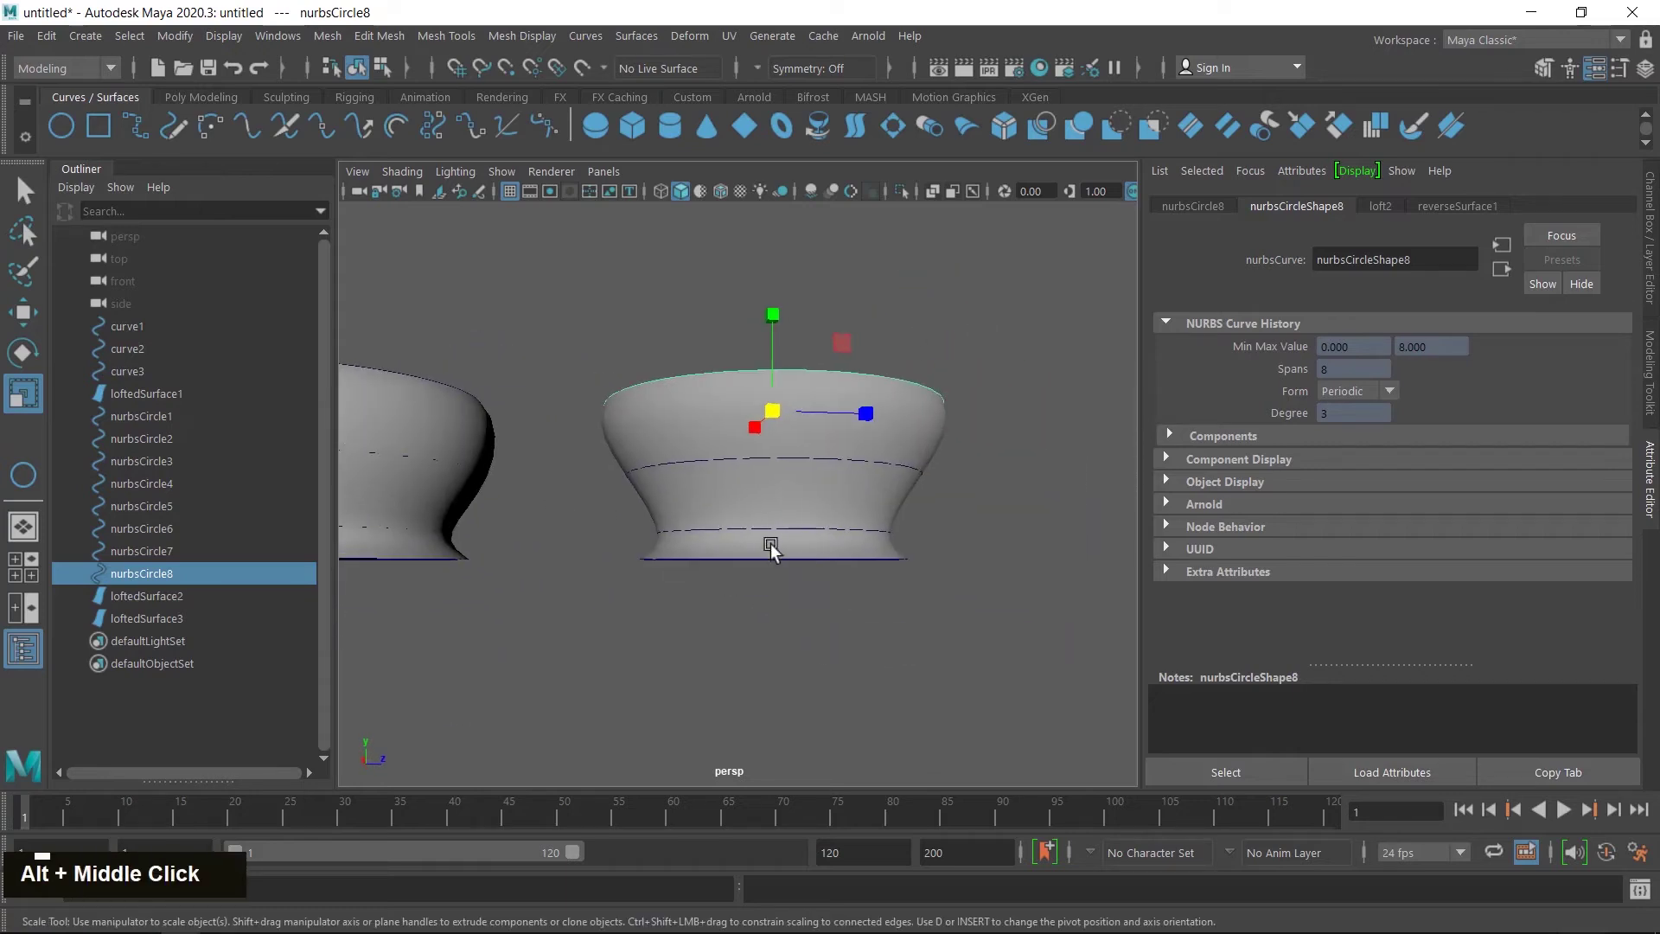
pyautogui.keyDown('alt'); pyautogui.moveTo(767, 537); pyautogui.dragTo(783, 592); pyautogui.keyUp('alt')
# - Narrow the waist above the bowl's foot by uniformly scaling down nurbsCircle6
pyautogui.click(139, 550)
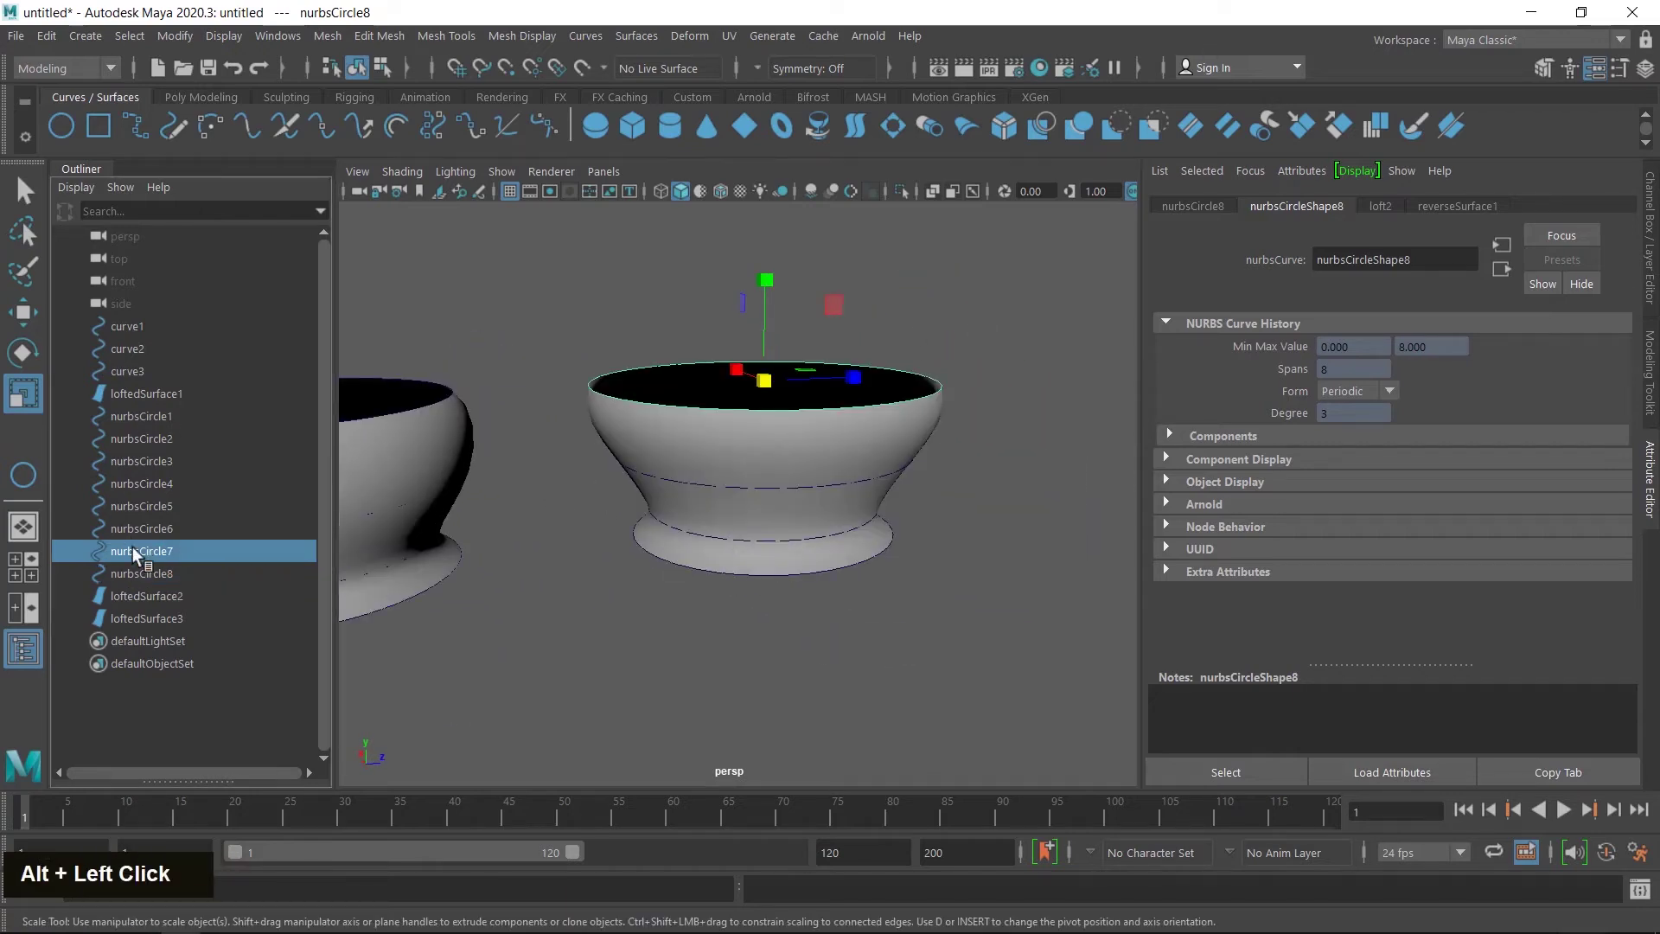
pyautogui.click(136, 530)
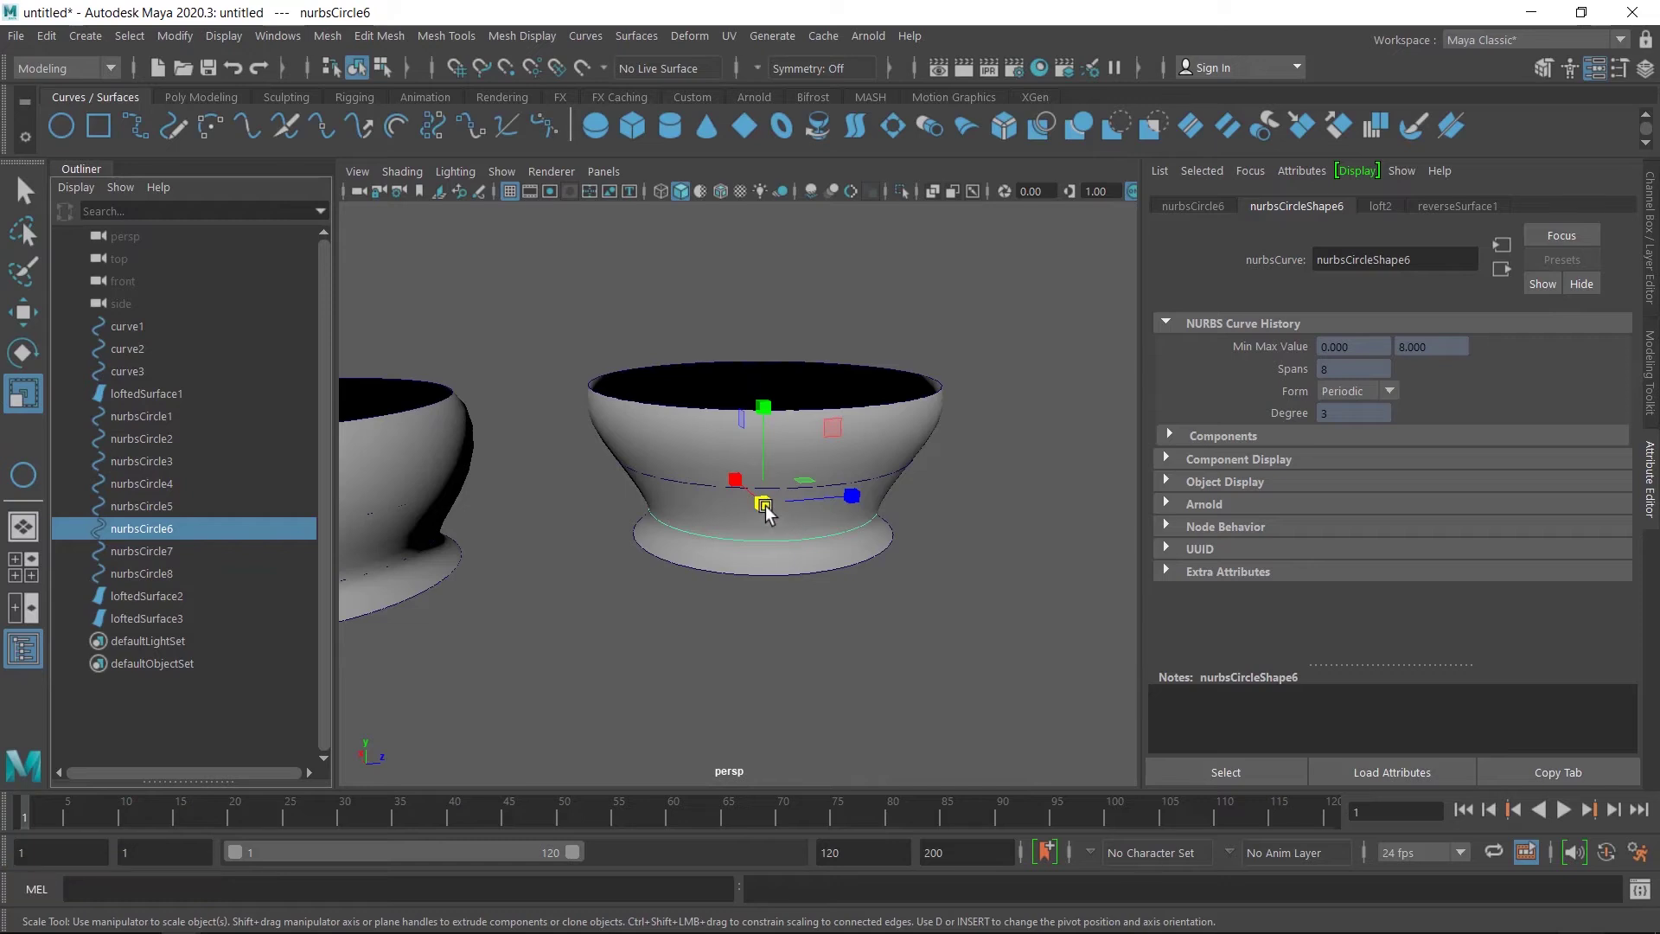
pyautogui.moveTo(762, 504); pyautogui.dragTo(722, 561)
pyautogui.keyDown('alt'); pyautogui.moveTo(804, 631); pyautogui.dragTo(758, 623); pyautogui.keyUp('alt')
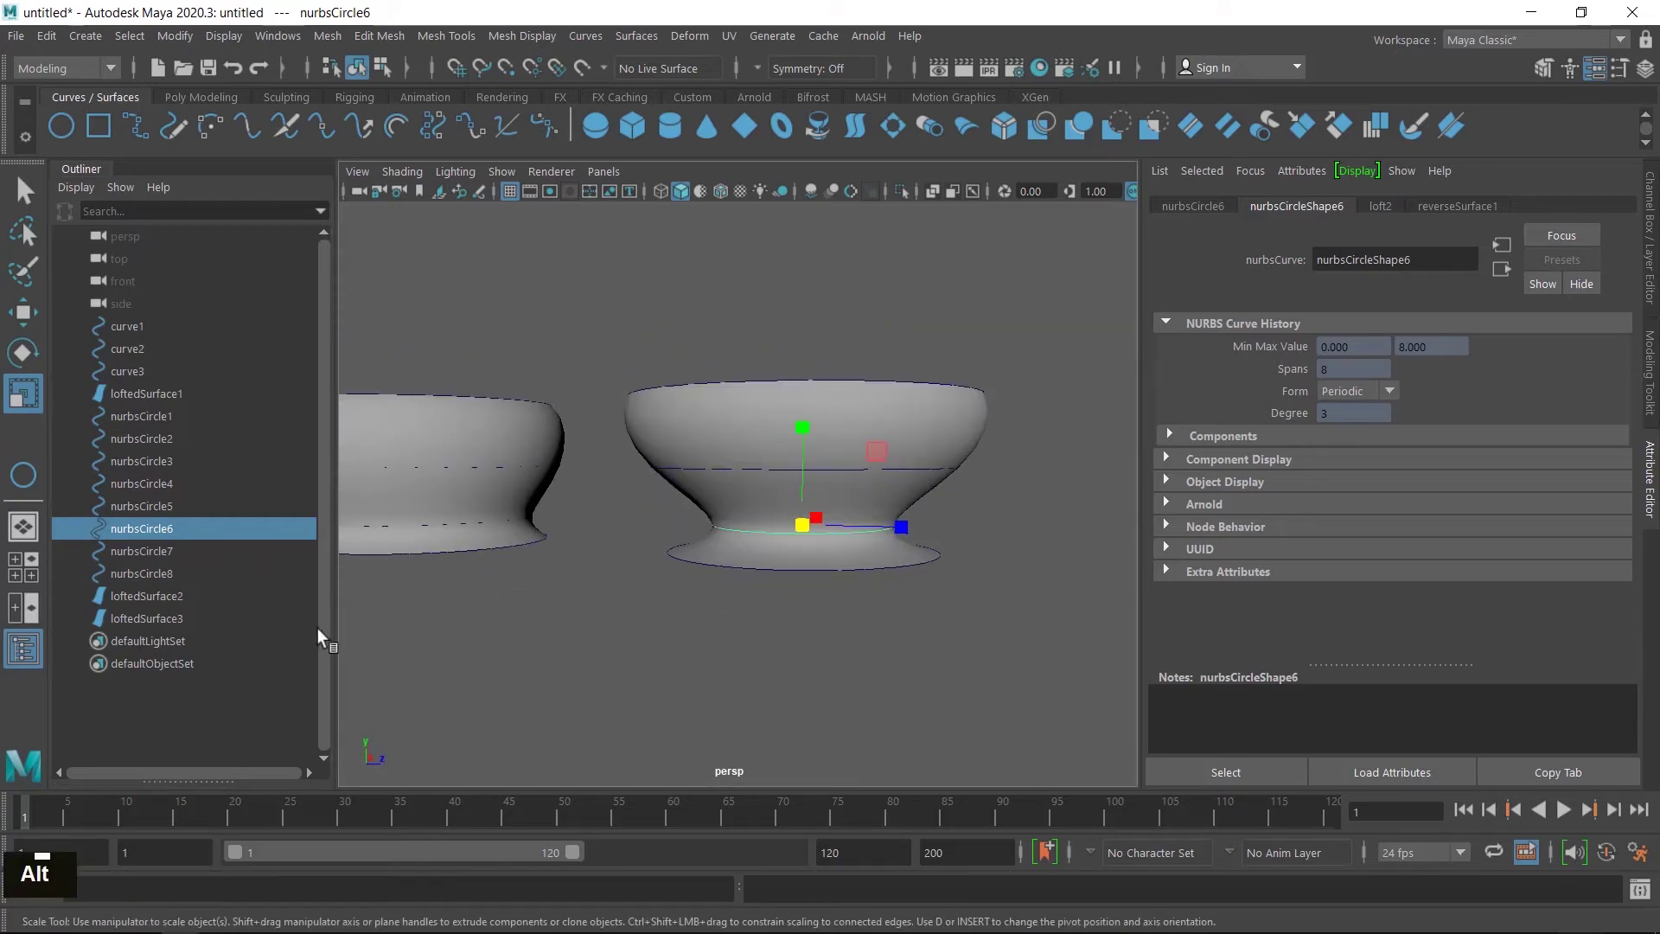
# - Uniformly scale up nurbsCircle7 to make the middle of the bowl fuller
pyautogui.click(145, 552)
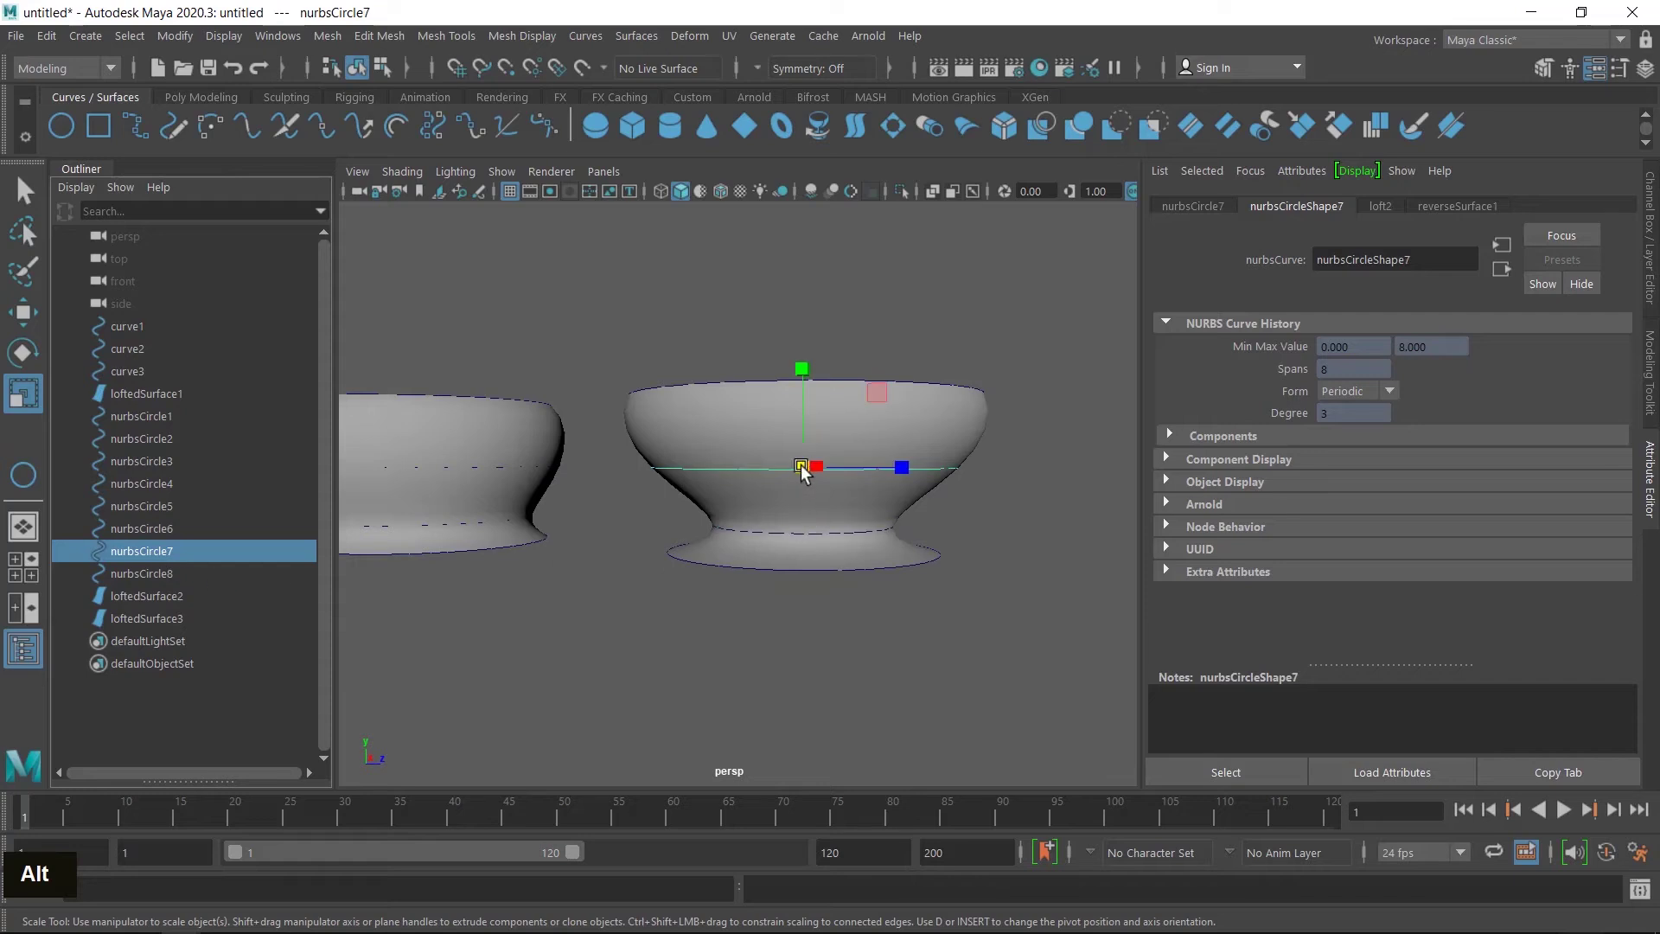
pyautogui.moveTo(806, 469); pyautogui.dragTo(837, 458)
pyautogui.keyDown('alt'); pyautogui.moveTo(813, 609); pyautogui.dragTo(743, 601); pyautogui.keyUp('alt')
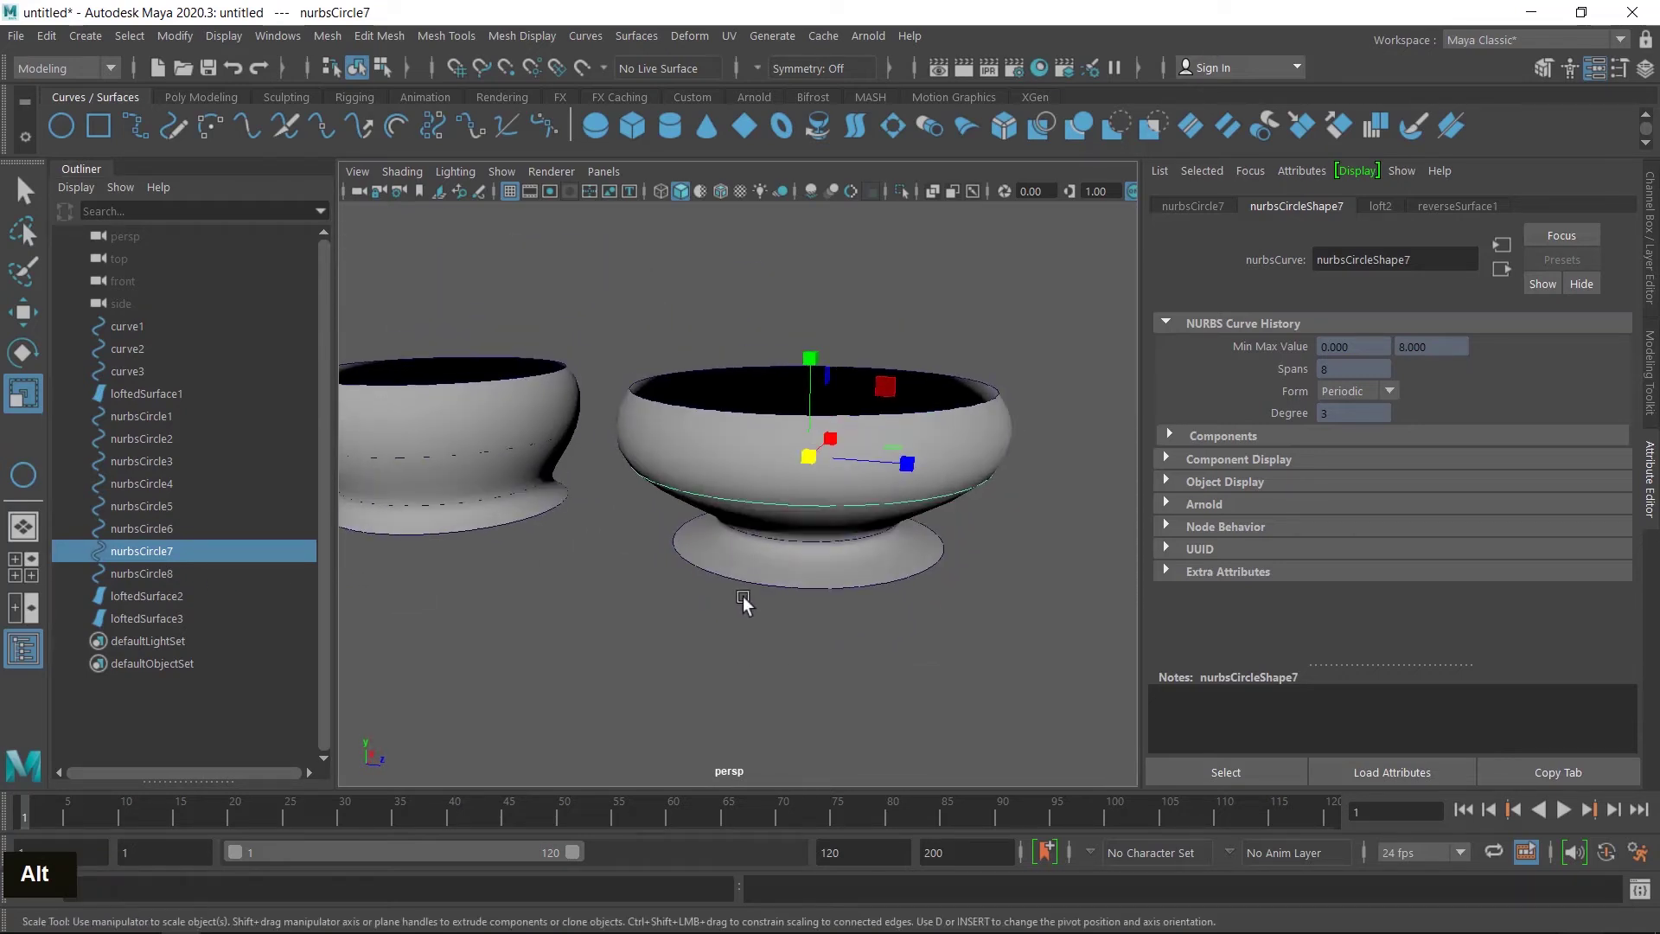
# - Raise the rim circle nurbsCircle8 to a height of about 7 cm to make the bowl deeper
pyautogui.click(134, 574)
pyautogui.press('w')
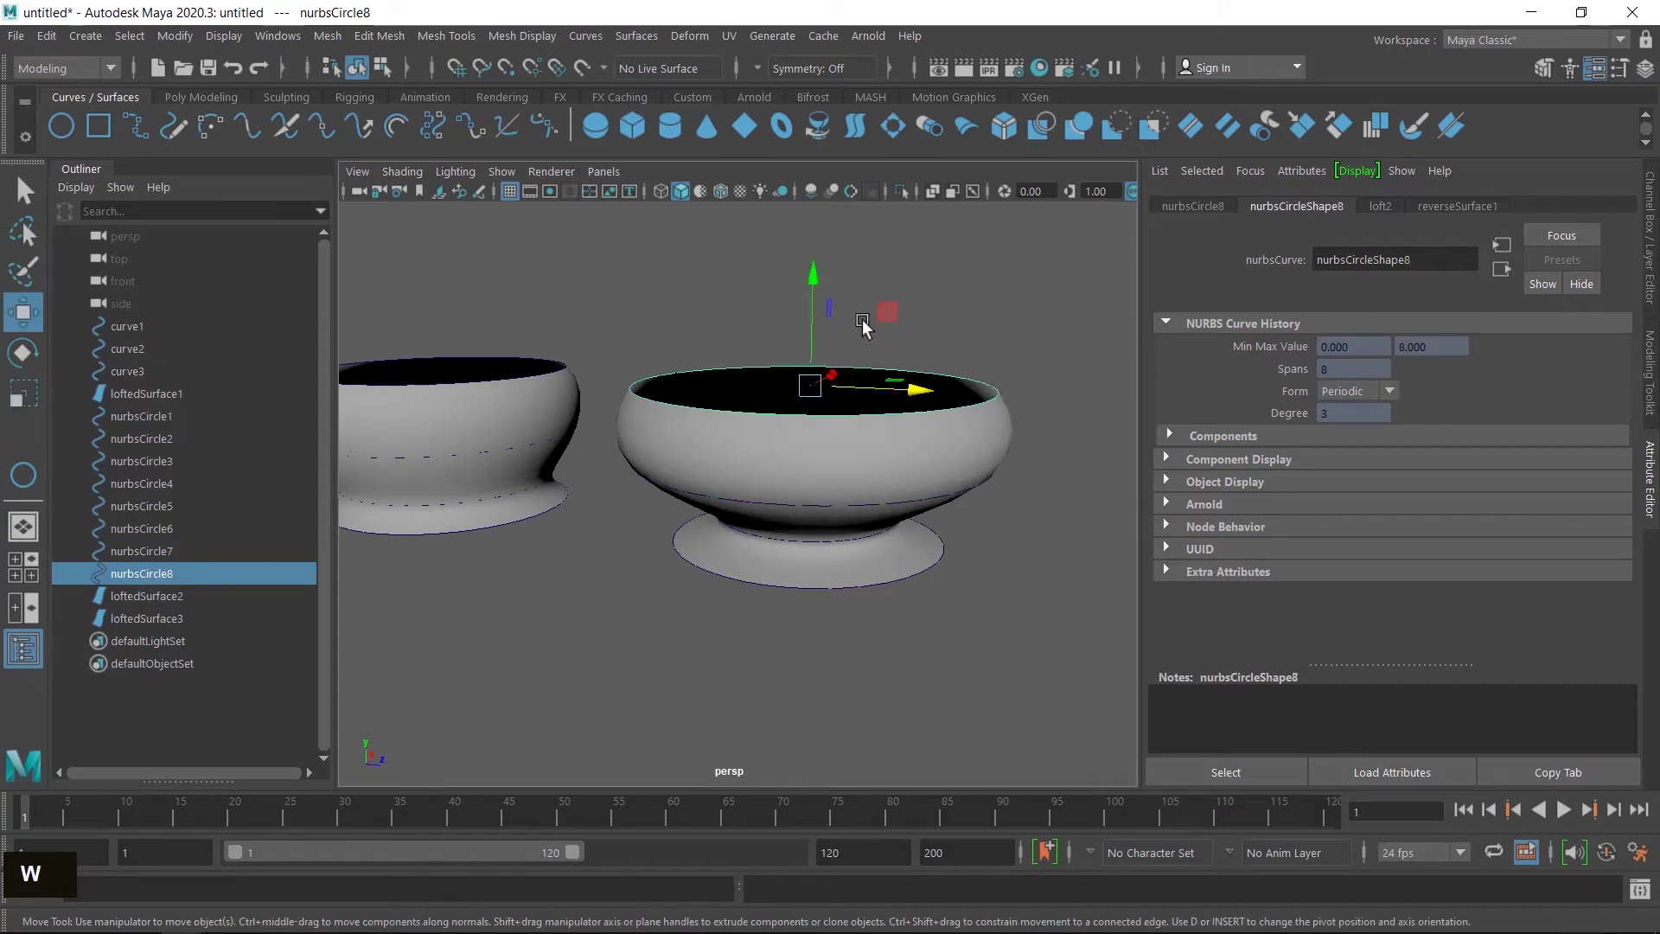
pyautogui.moveTo(812, 326); pyautogui.dragTo(815, 287)
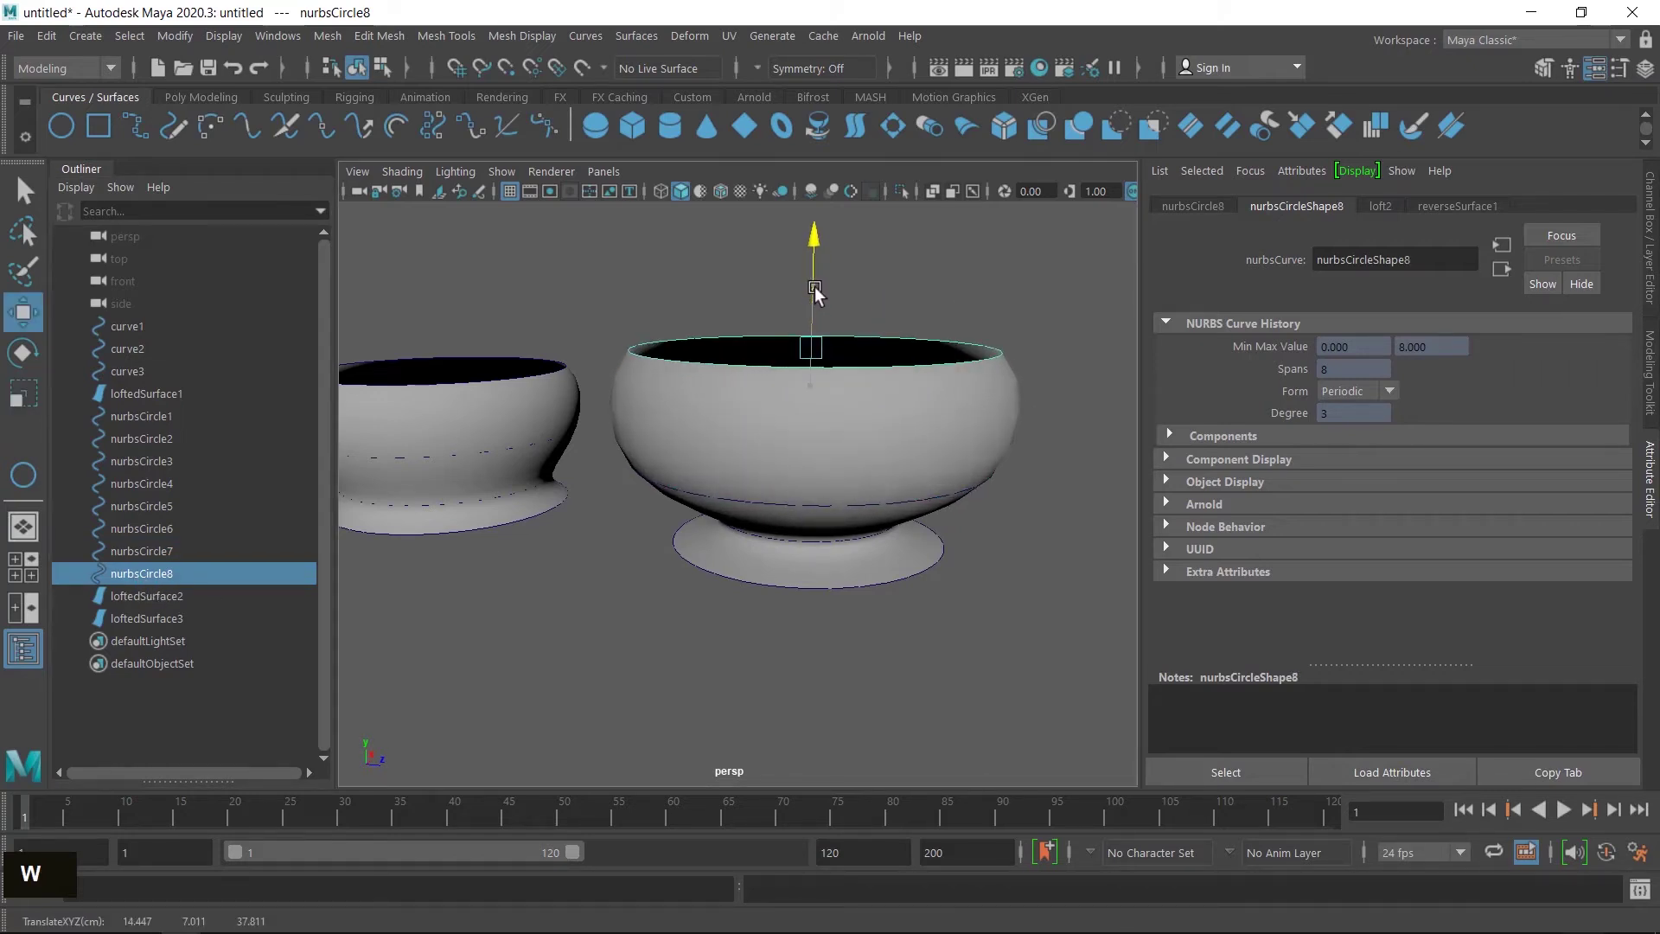
pyautogui.moveTo(837, 544)
pyautogui.keyDown('alt'); pyautogui.mouseDown()
pyautogui.moveTo(873, 532)
pyautogui.moveTo(853, 516)
pyautogui.moveTo(837, 562)
pyautogui.mouseUp(); pyautogui.keyUp('alt')
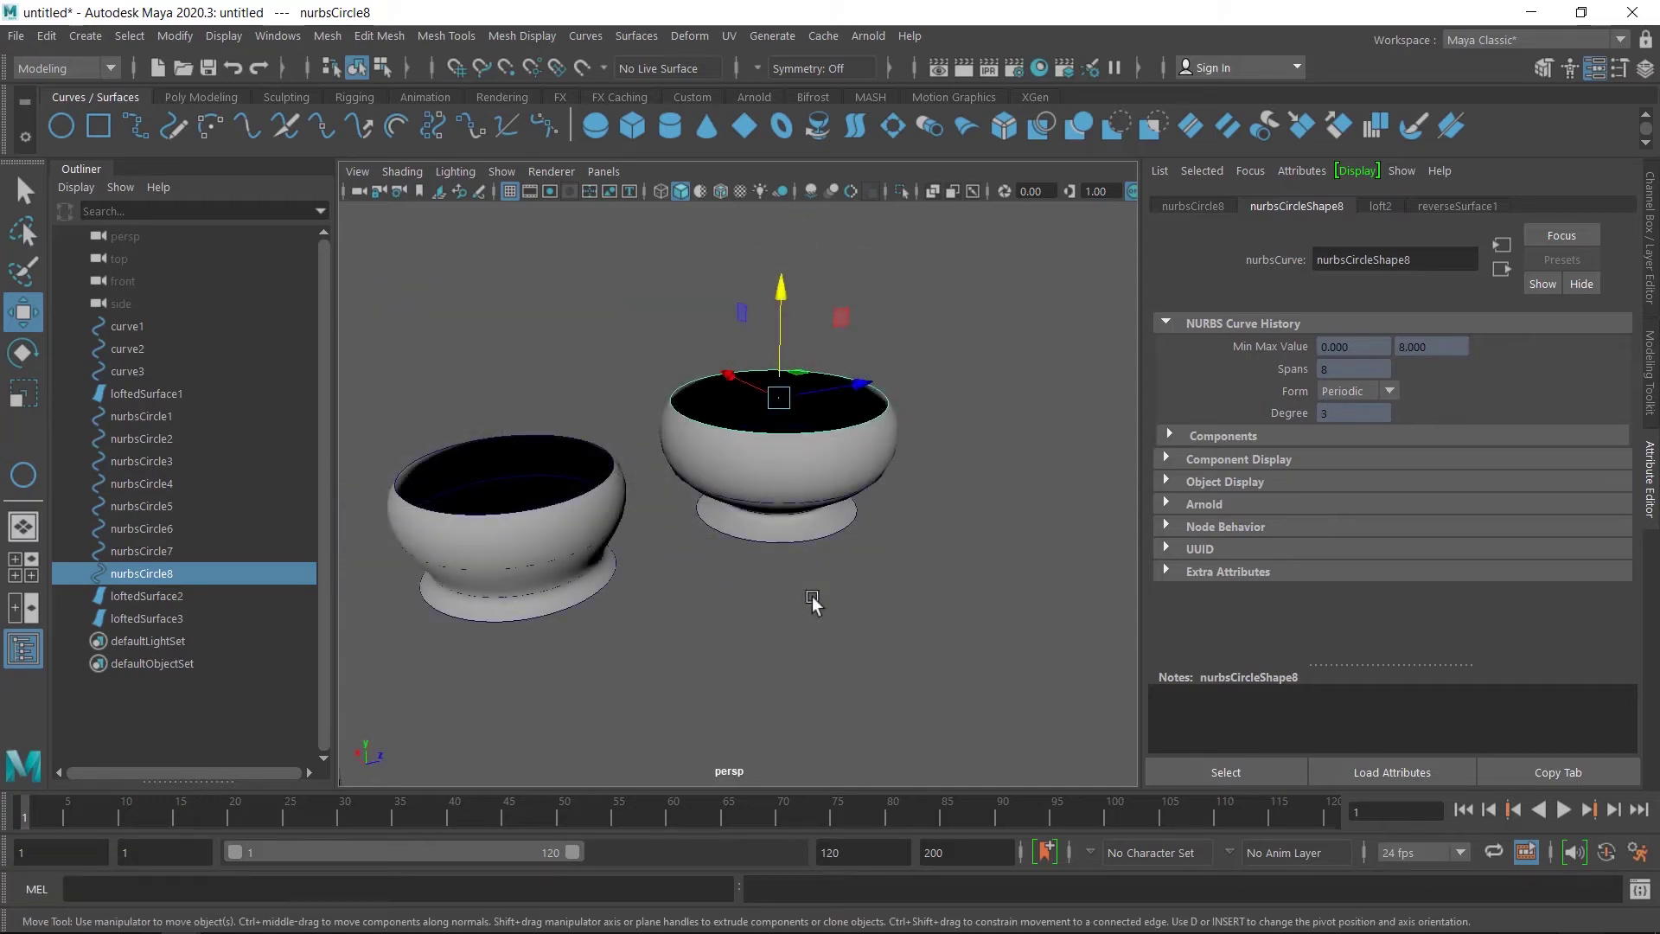
pyautogui.moveTo(871, 593)
pyautogui.keyDown('alt'); pyautogui.mouseDown()
pyautogui.moveTo(816, 552)
pyautogui.moveTo(879, 605)
pyautogui.mouseUp(); pyautogui.keyUp('alt')
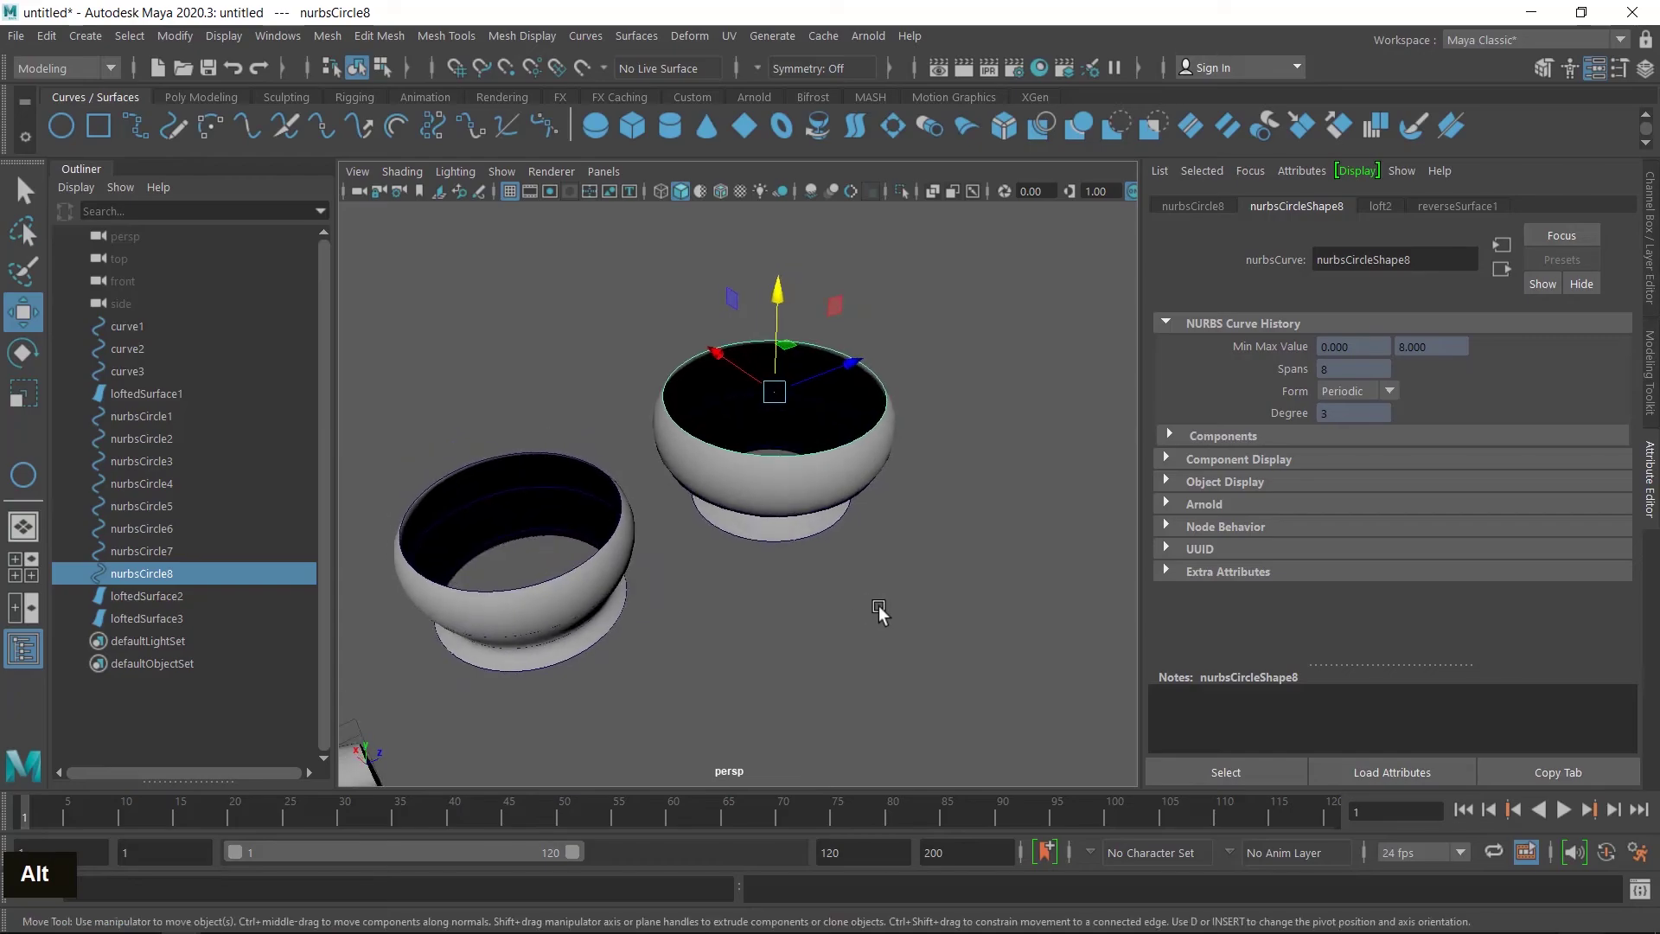
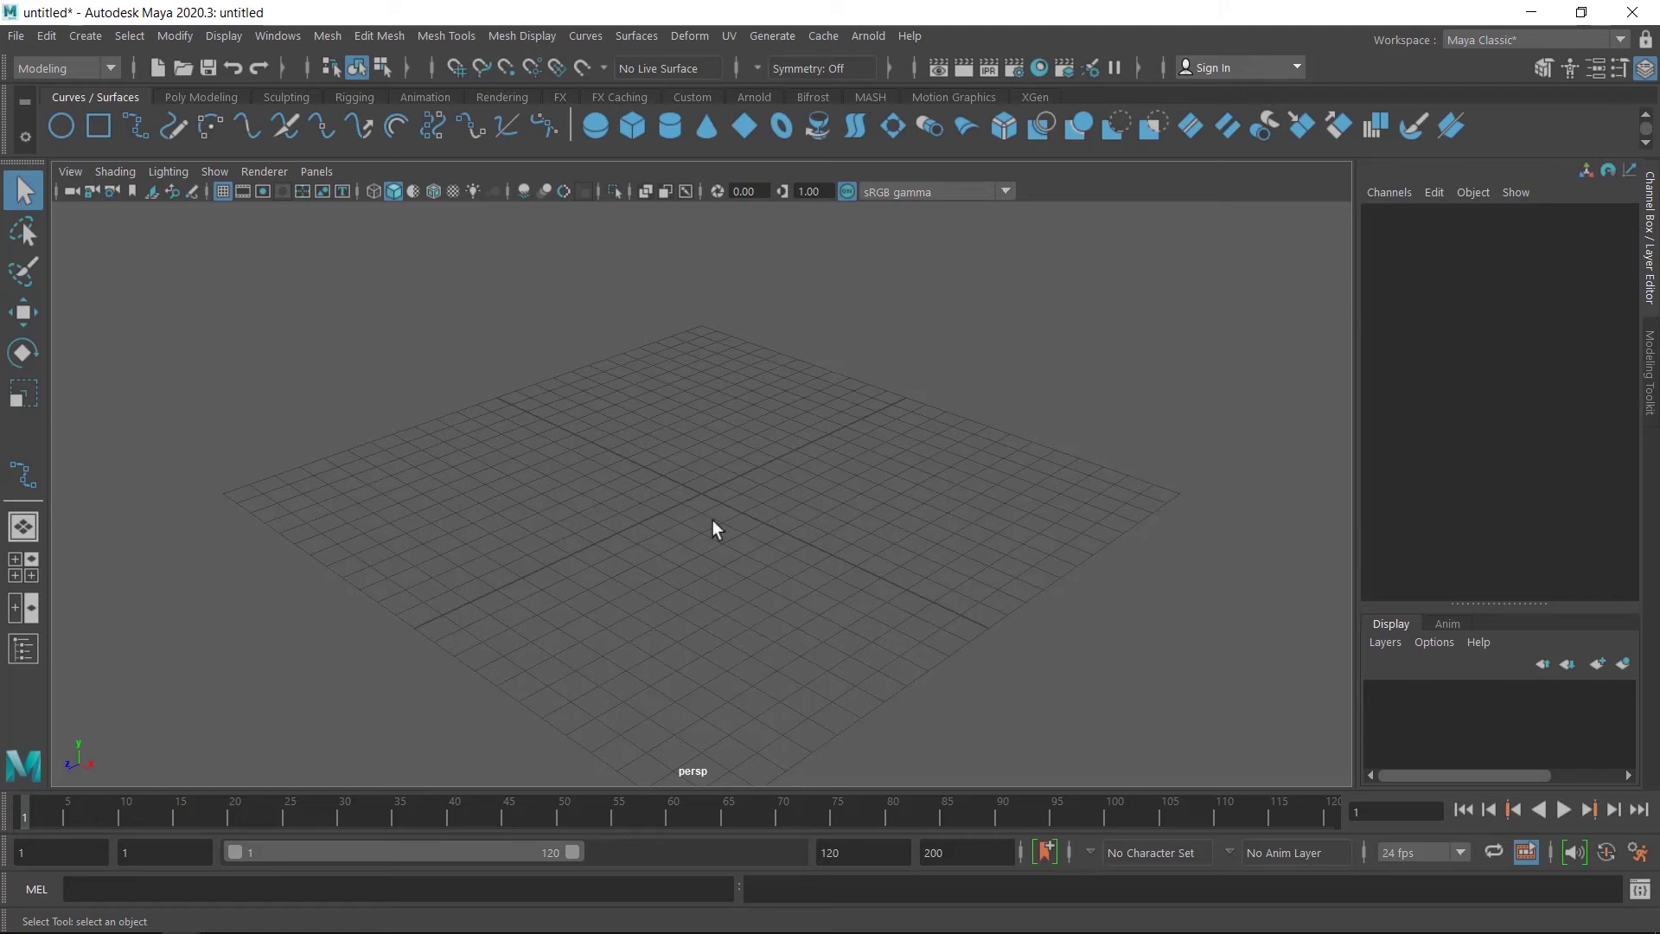
pyautogui.click(634, 35)
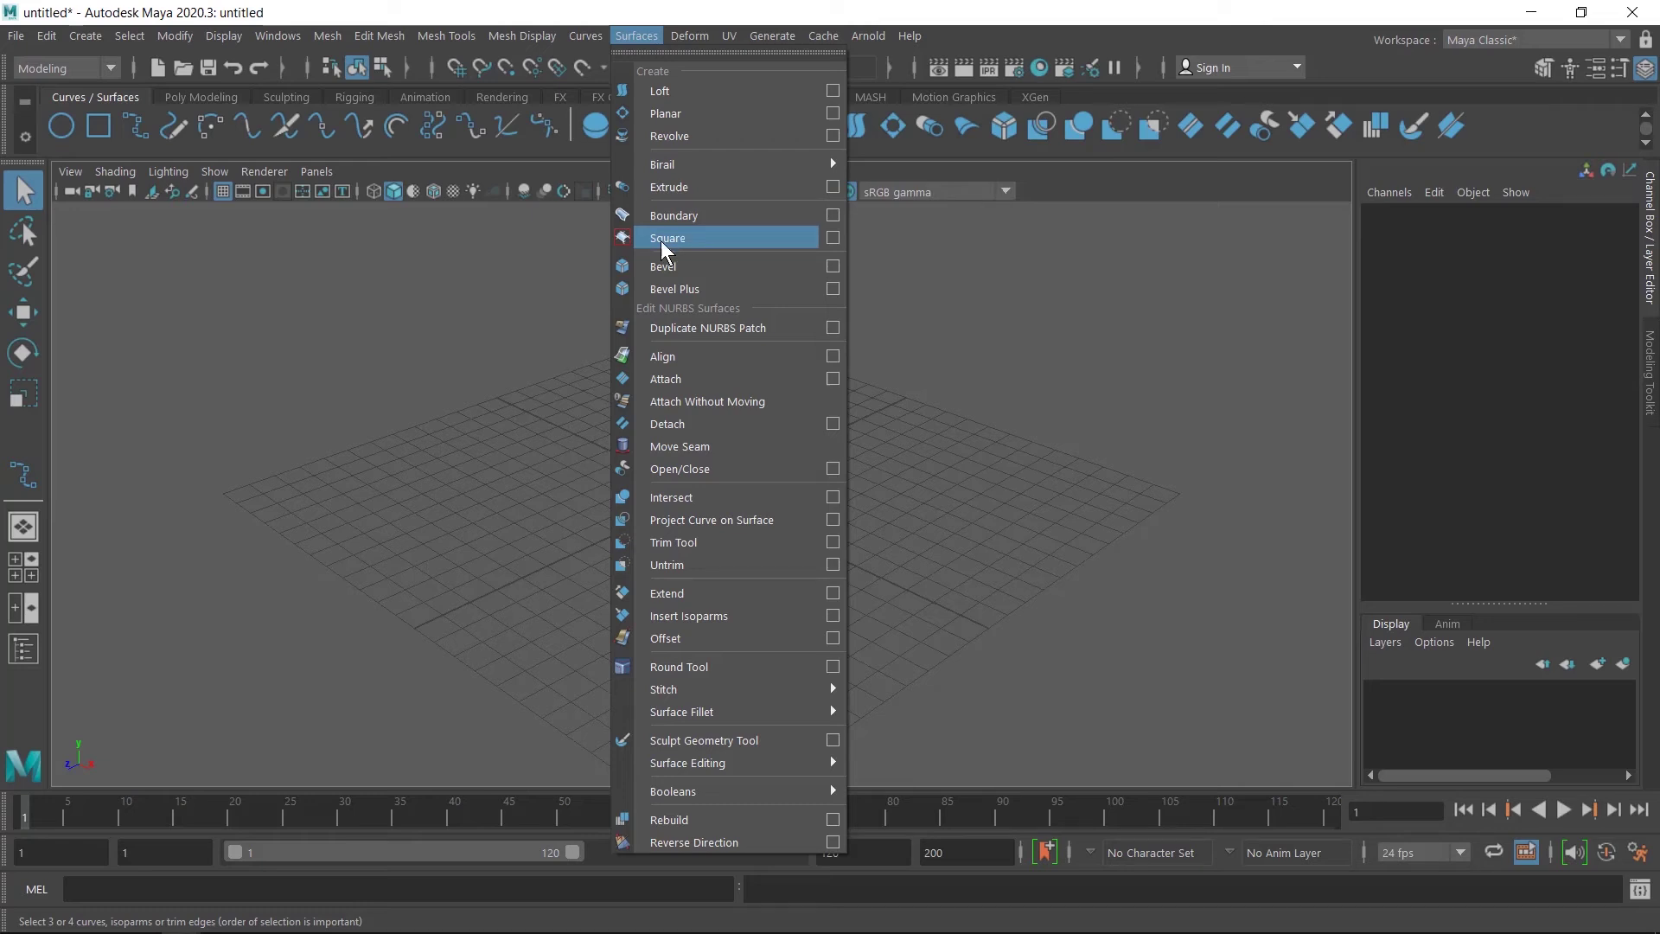
pyautogui.click(516, 474)
# - In the top view, draw an open heart-shaped EP curve about 10 cm wide with nine edit points, leaving a gap at the notch
pyautogui.press('space')
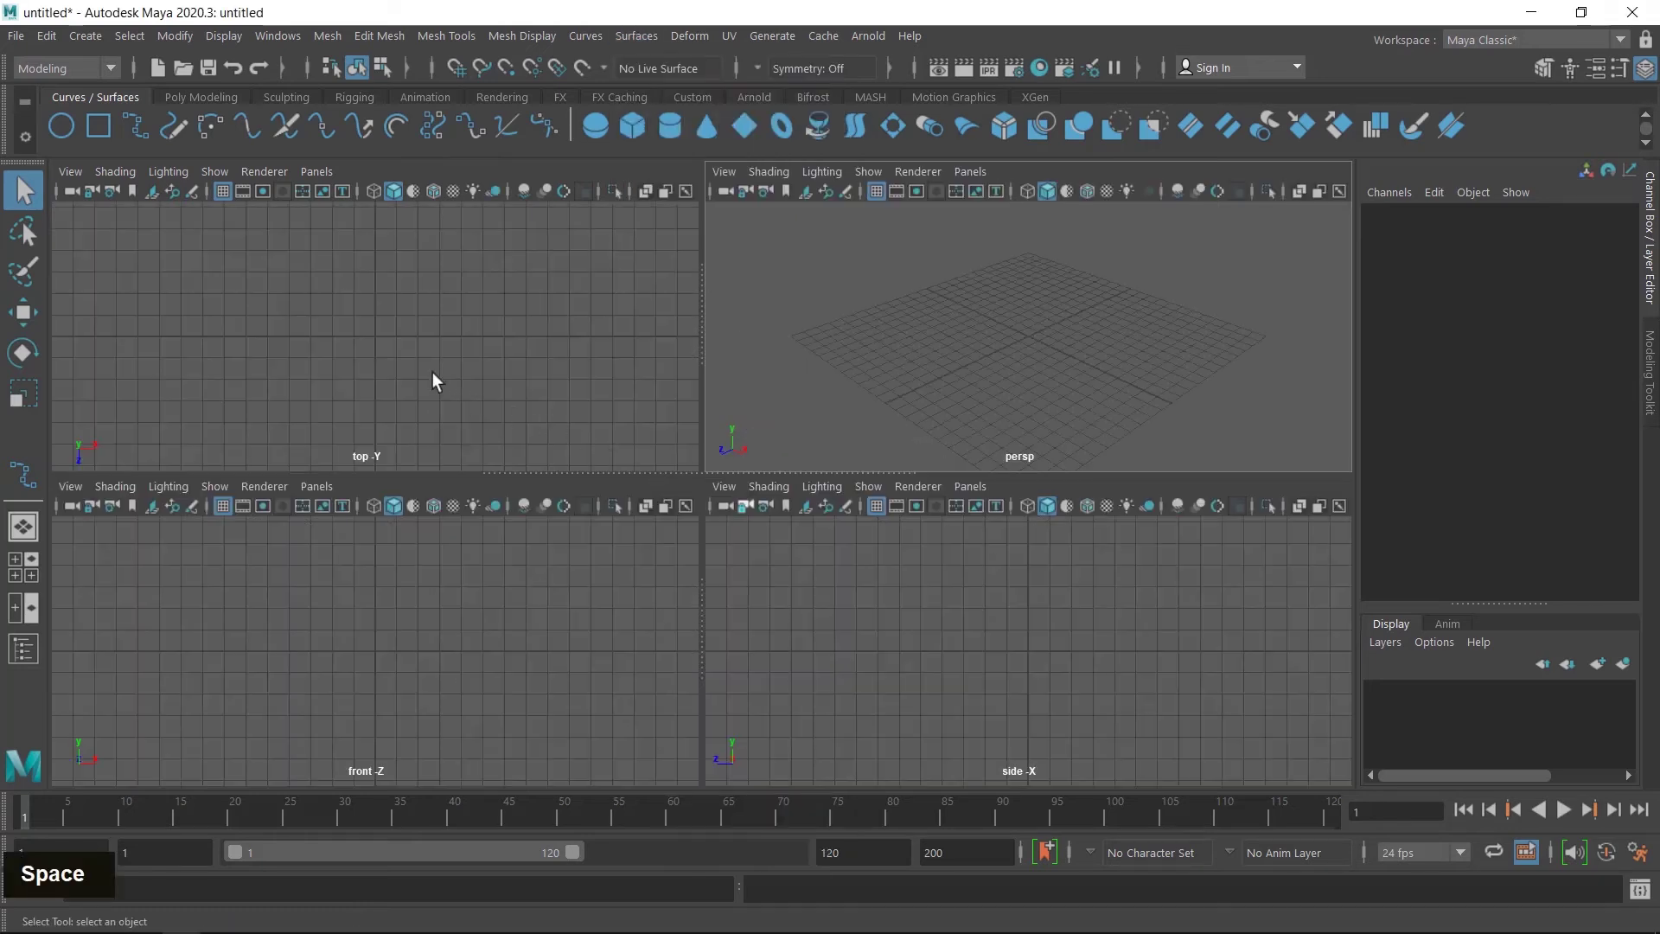
pyautogui.press('space')
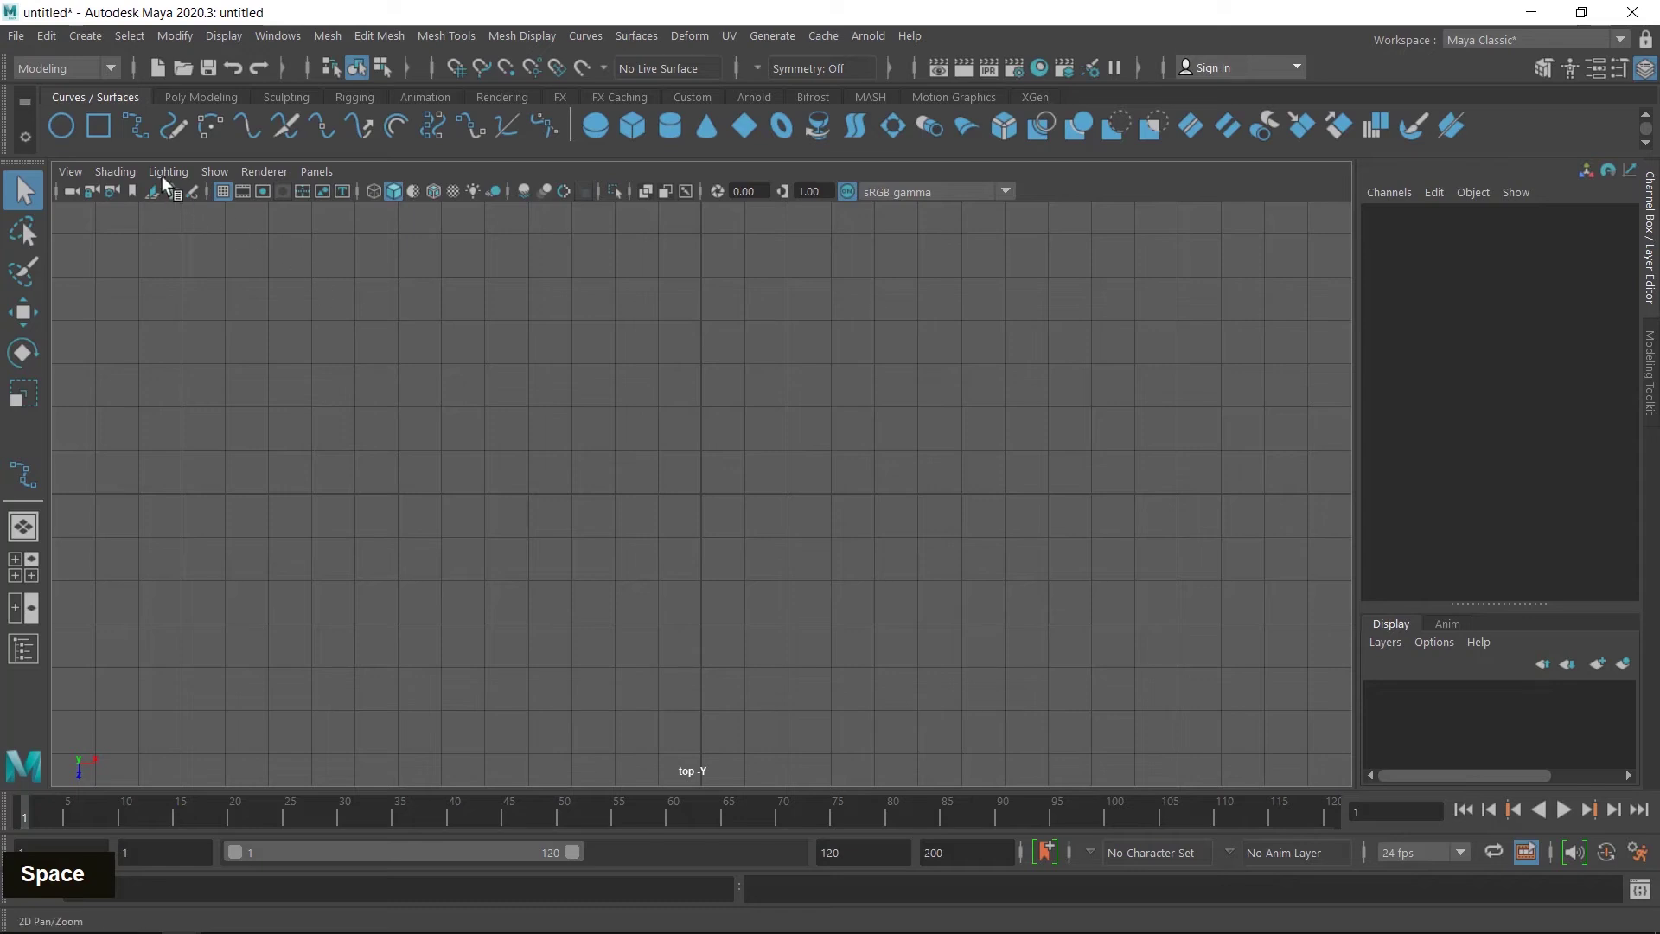
pyautogui.click(136, 128)
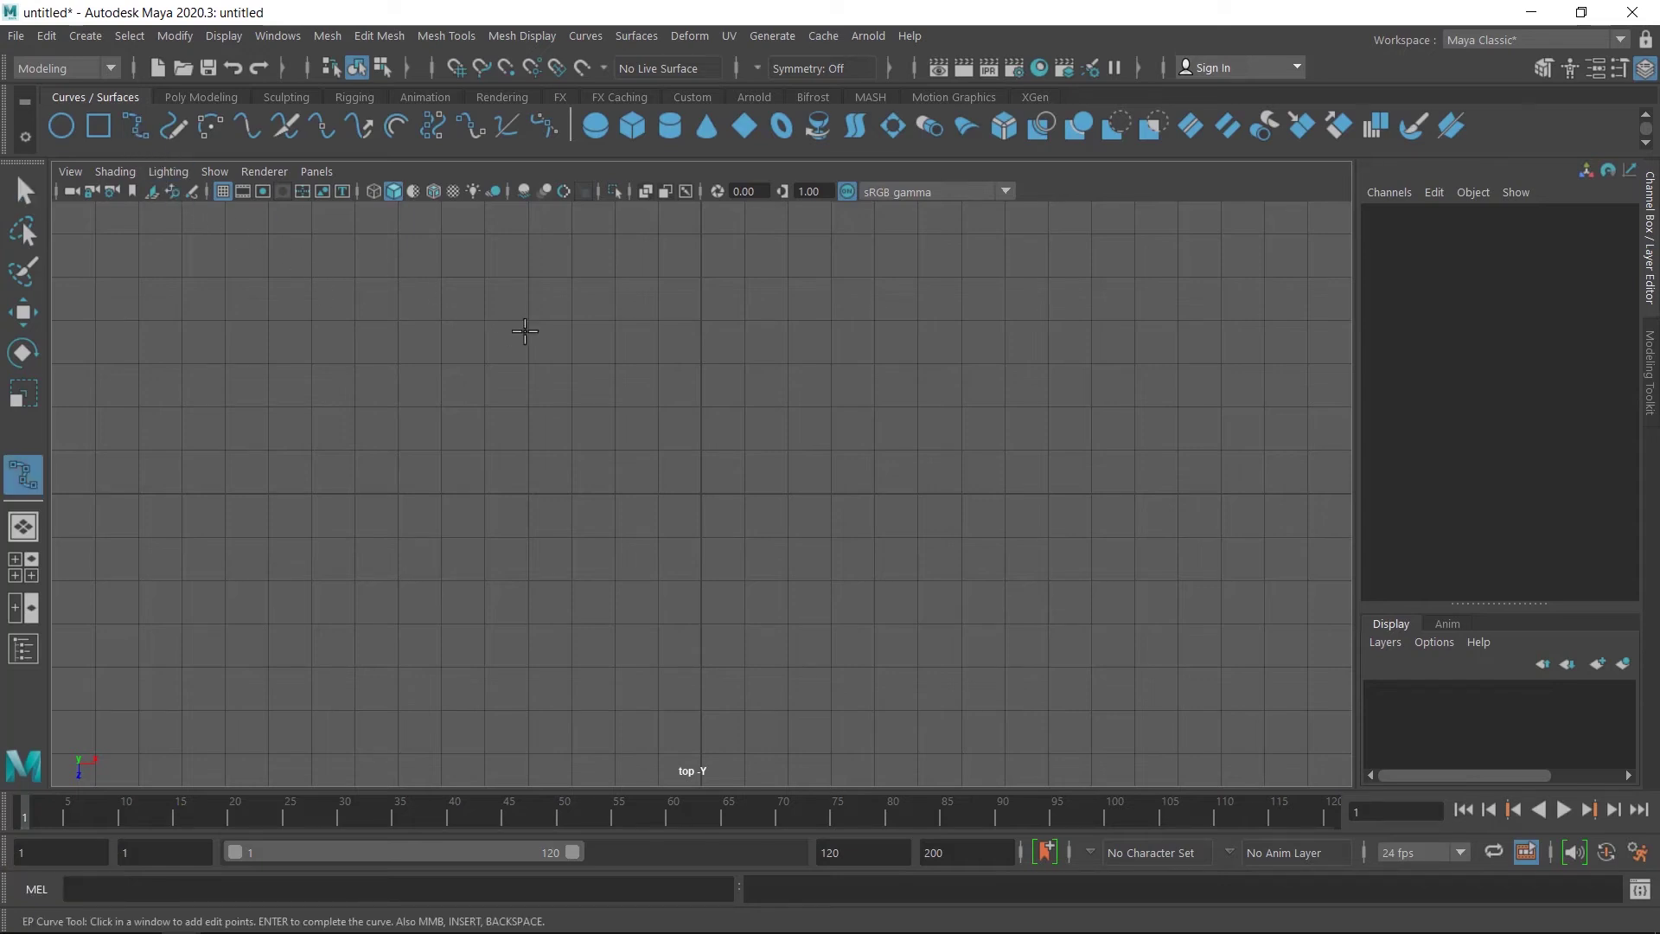
pyautogui.click(678, 290)
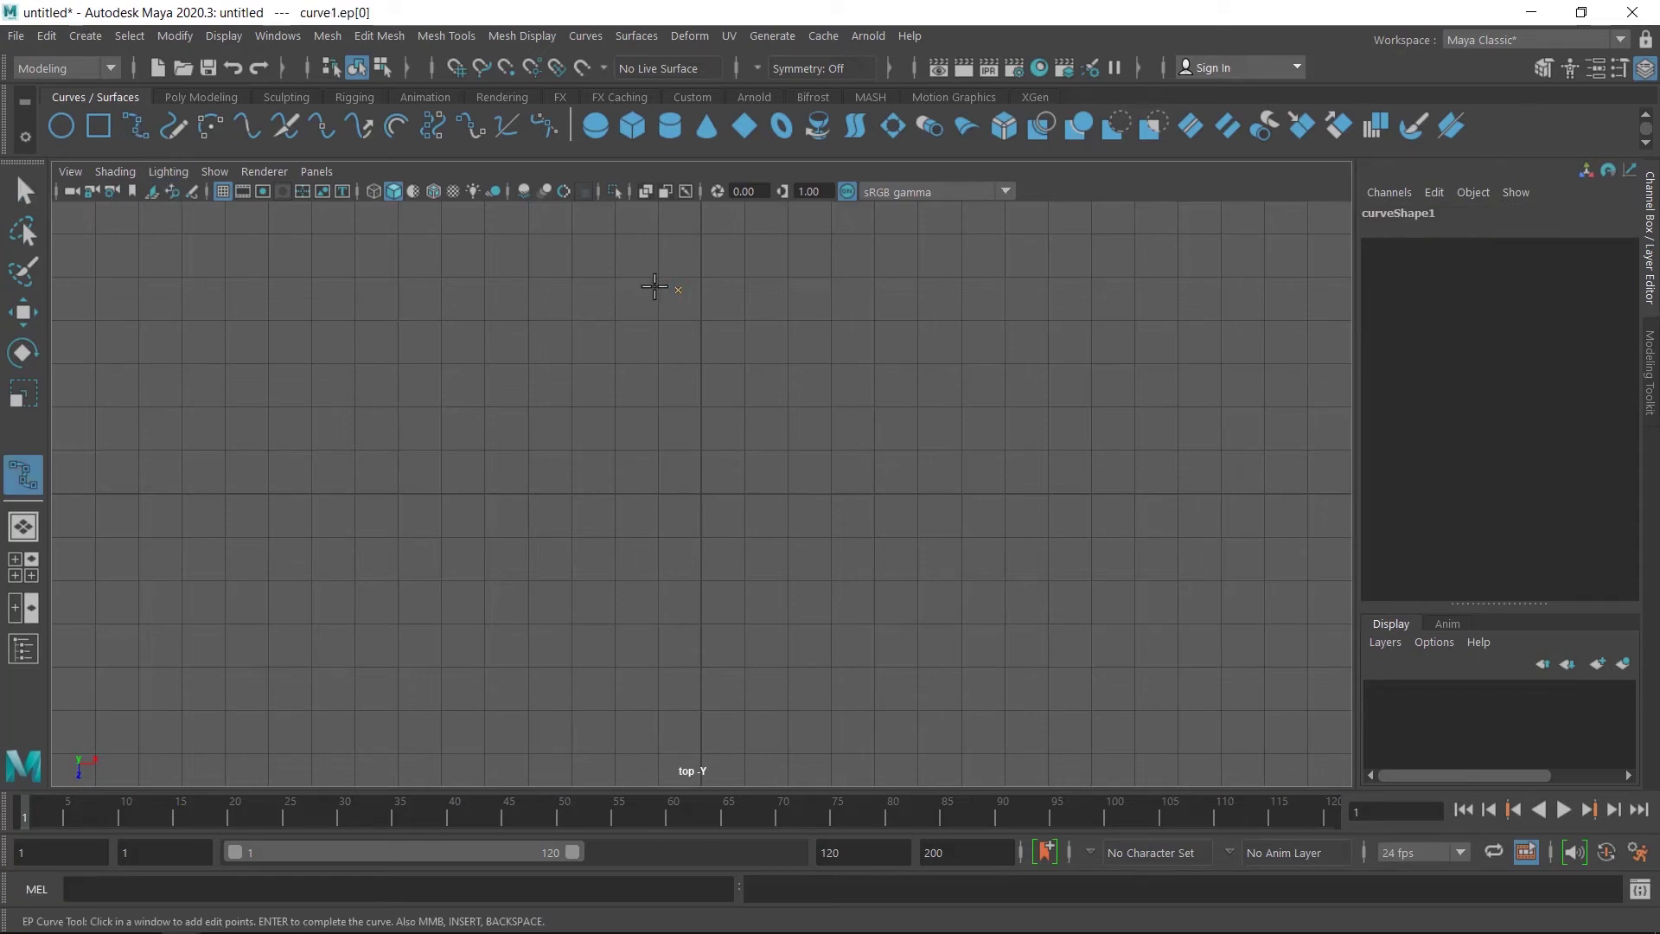
pyautogui.click(566, 257)
pyautogui.click(459, 339)
pyautogui.click(565, 518)
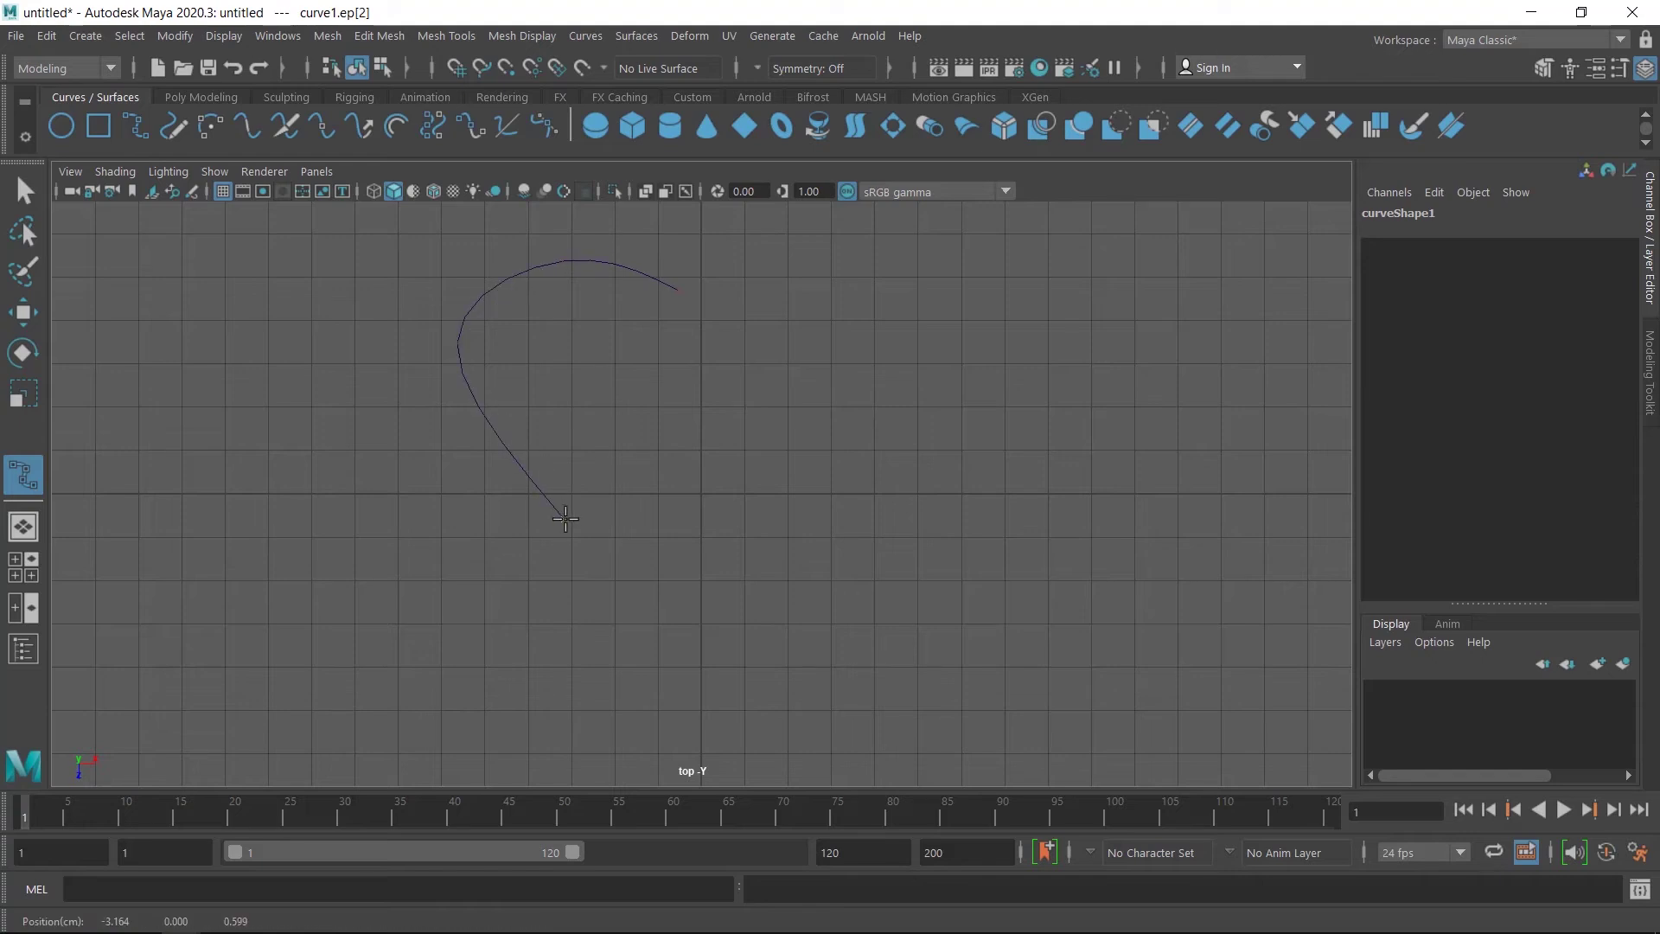
pyautogui.click(703, 586)
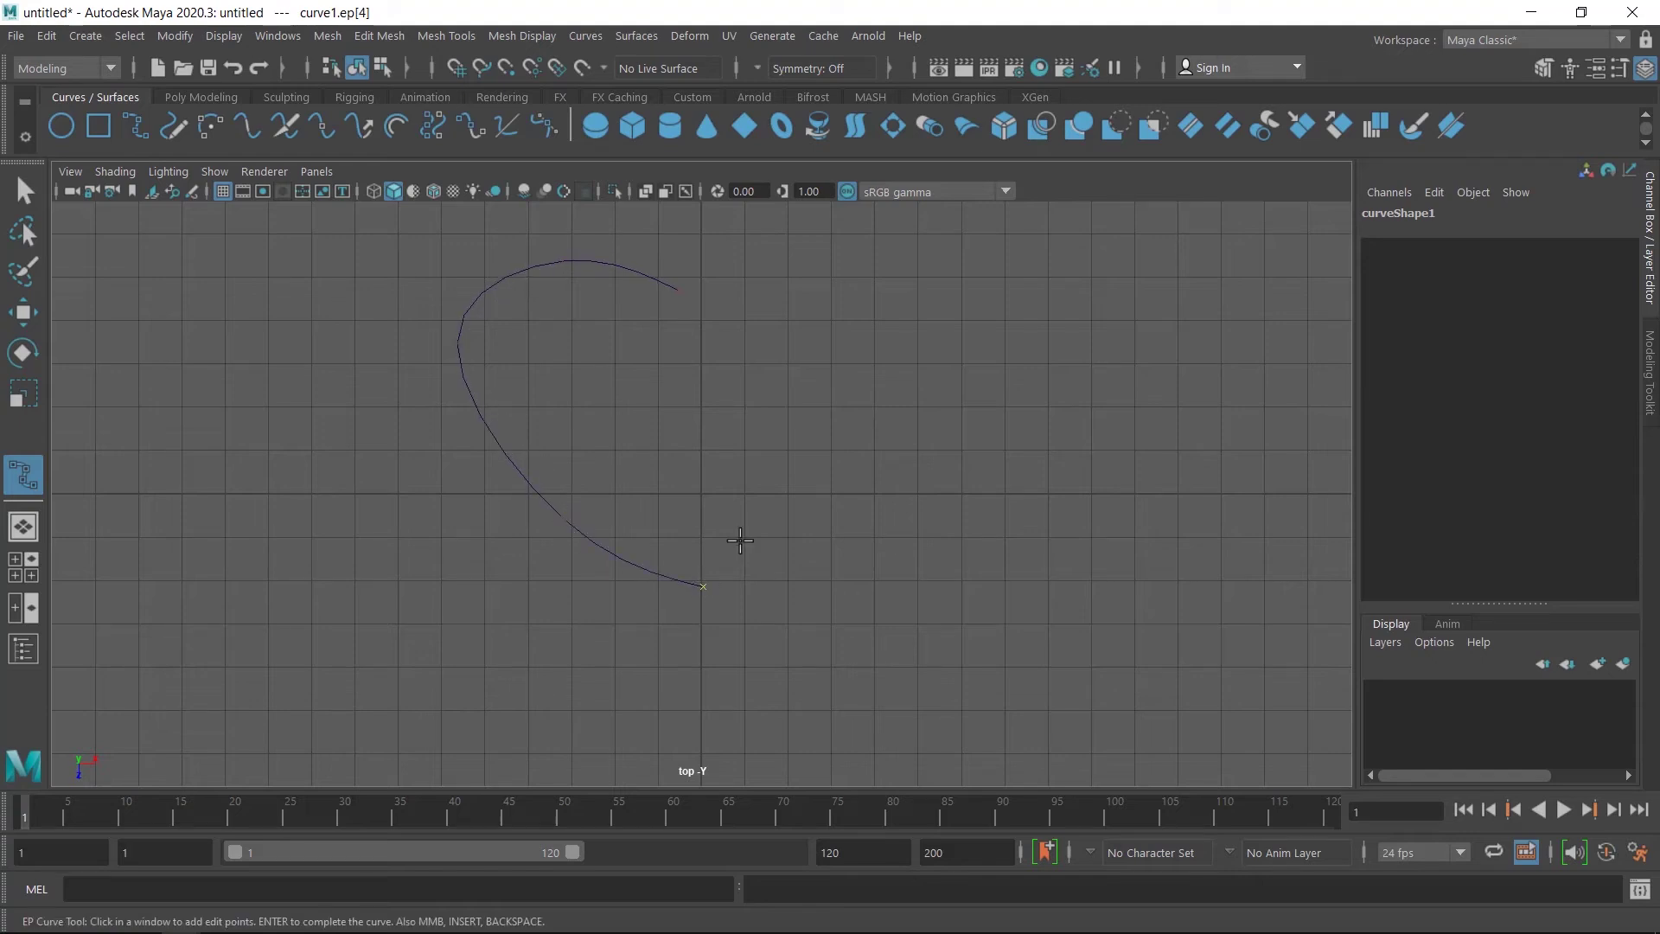
pyautogui.click(820, 471)
pyautogui.click(888, 281)
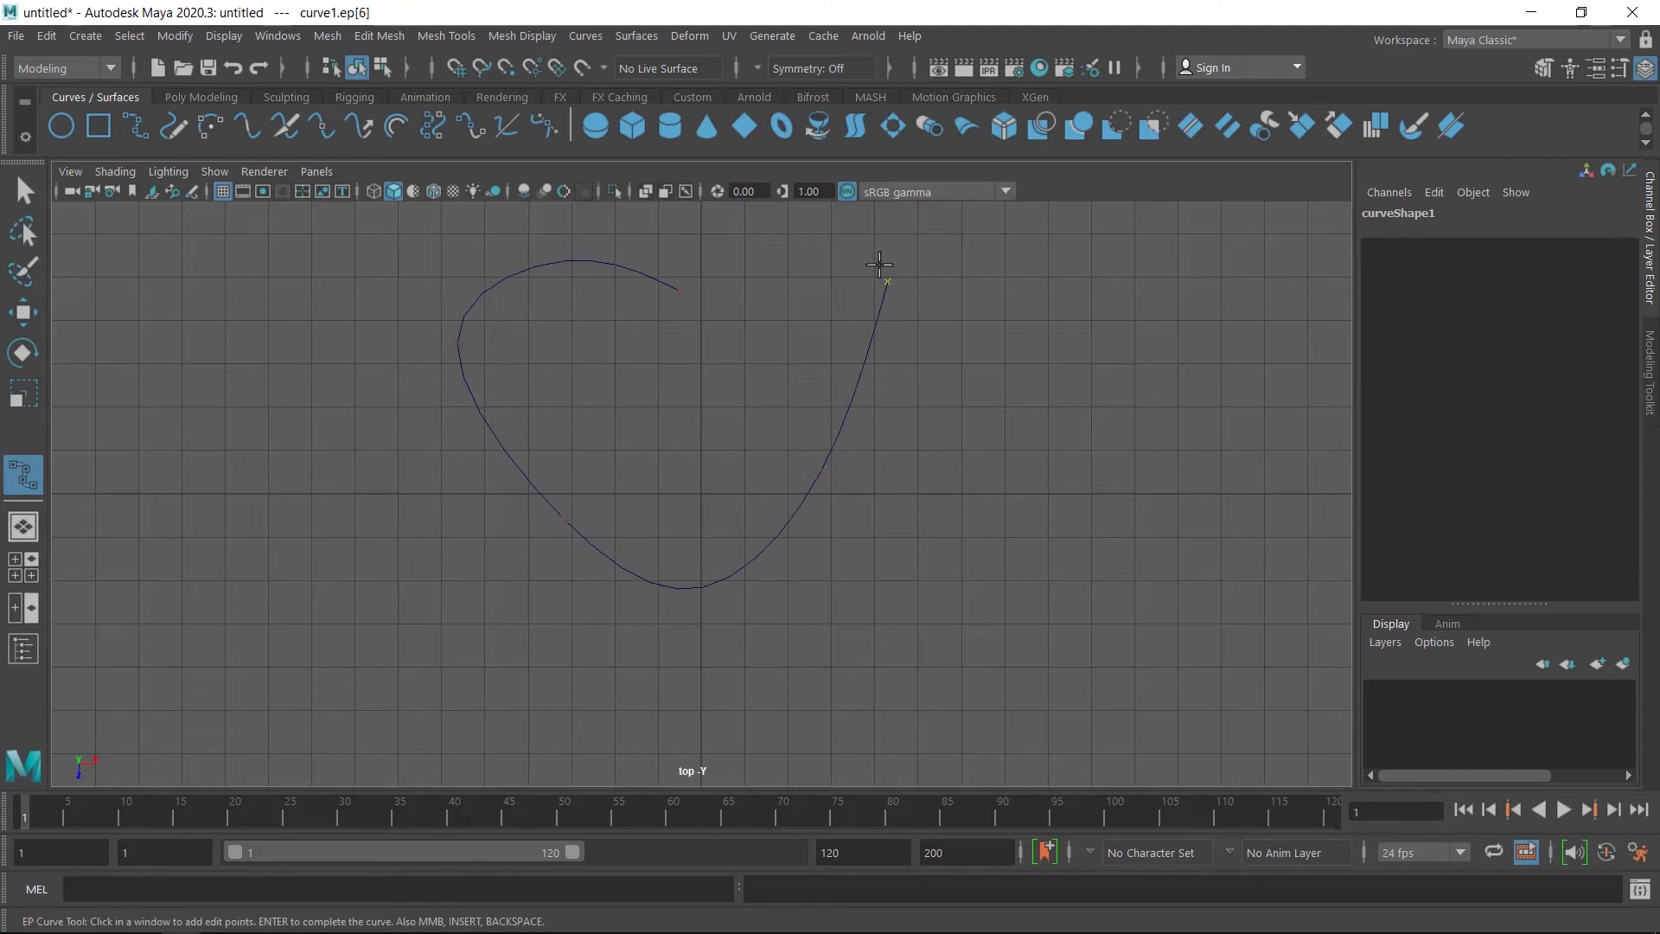
pyautogui.click(810, 215)
pyautogui.click(712, 297)
pyautogui.press('Return')
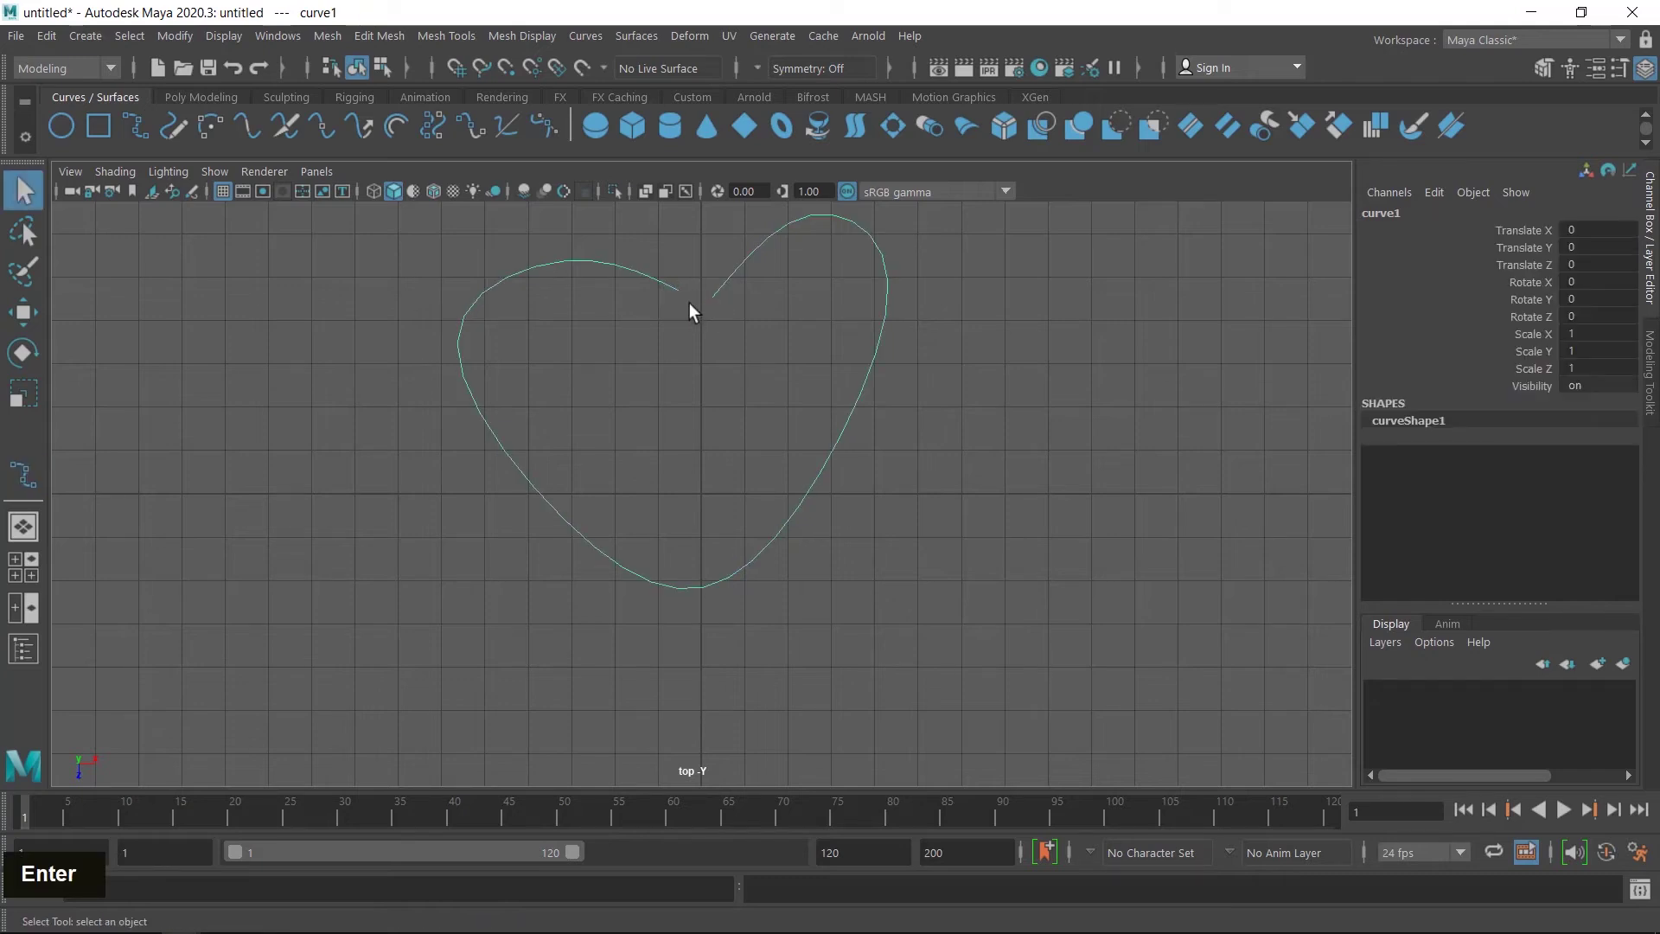
# - Close the gap at the notch of the heart curve with Open/Close
pyautogui.click(576, 37)
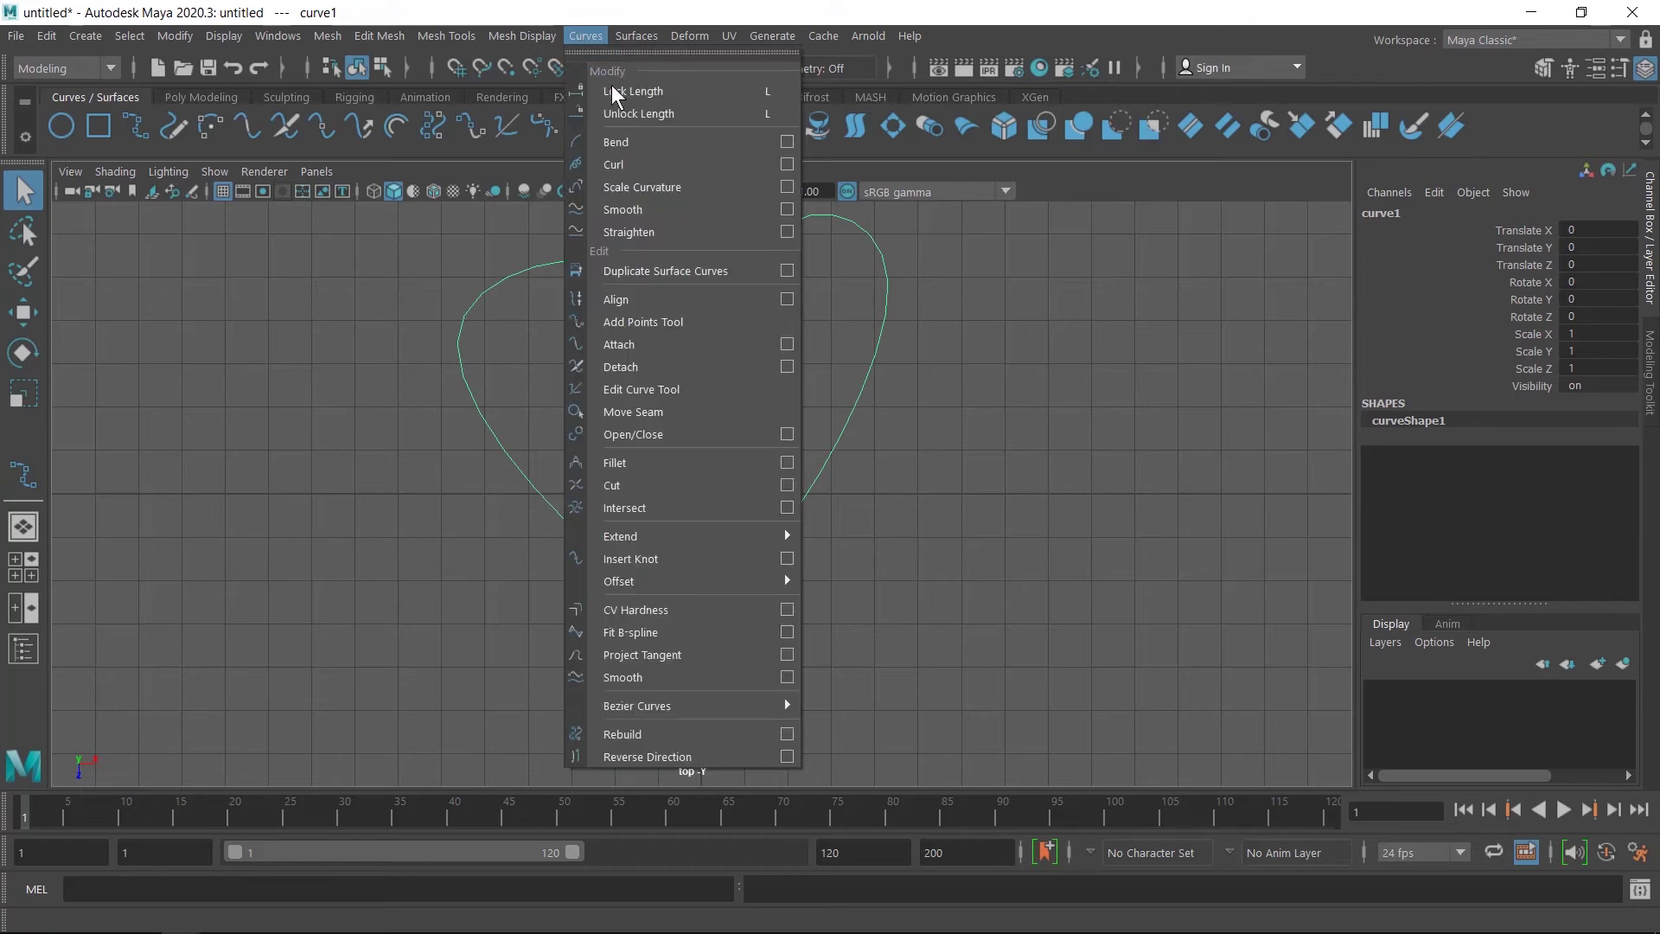
pyautogui.click(646, 435)
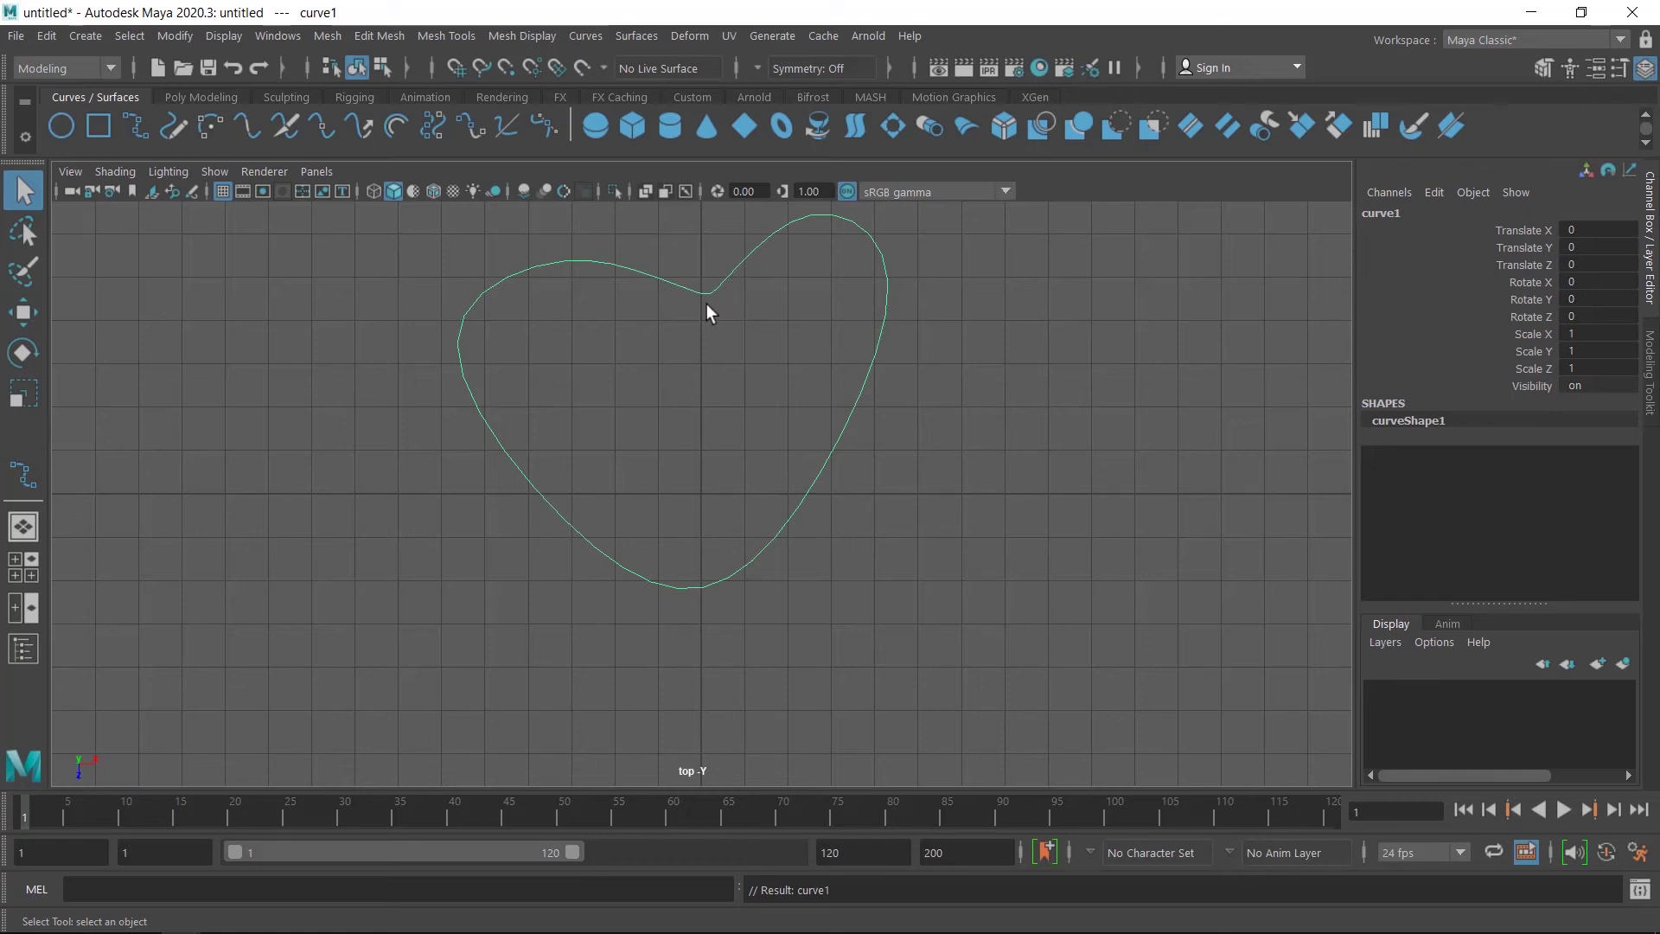
# - In component mode, move the heart's right-lobe vertices: cv[6] to about X 5.05, Z -3.19 and cv[7] to about X 3.52, Z -6.32
pyautogui.moveTo(779, 290)
pyautogui.mouseDown(button='right')
pyautogui.moveTo(688, 298)
pyautogui.moveTo(777, 288)
pyautogui.mouseUp(button='right')
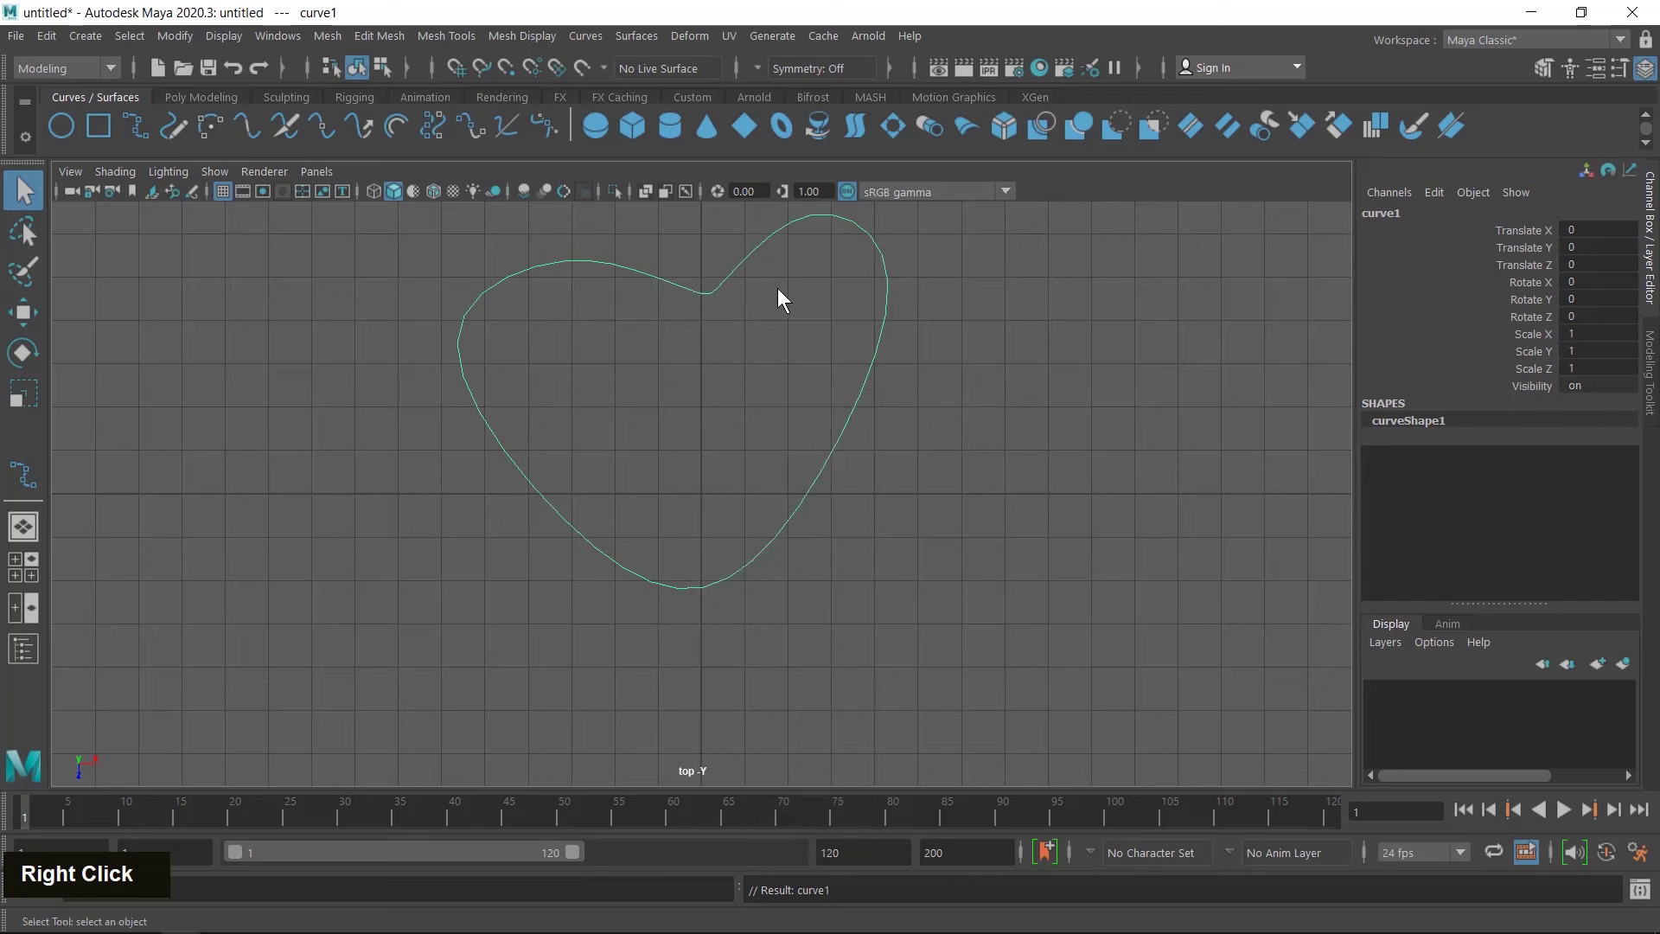
pyautogui.click(384, 69)
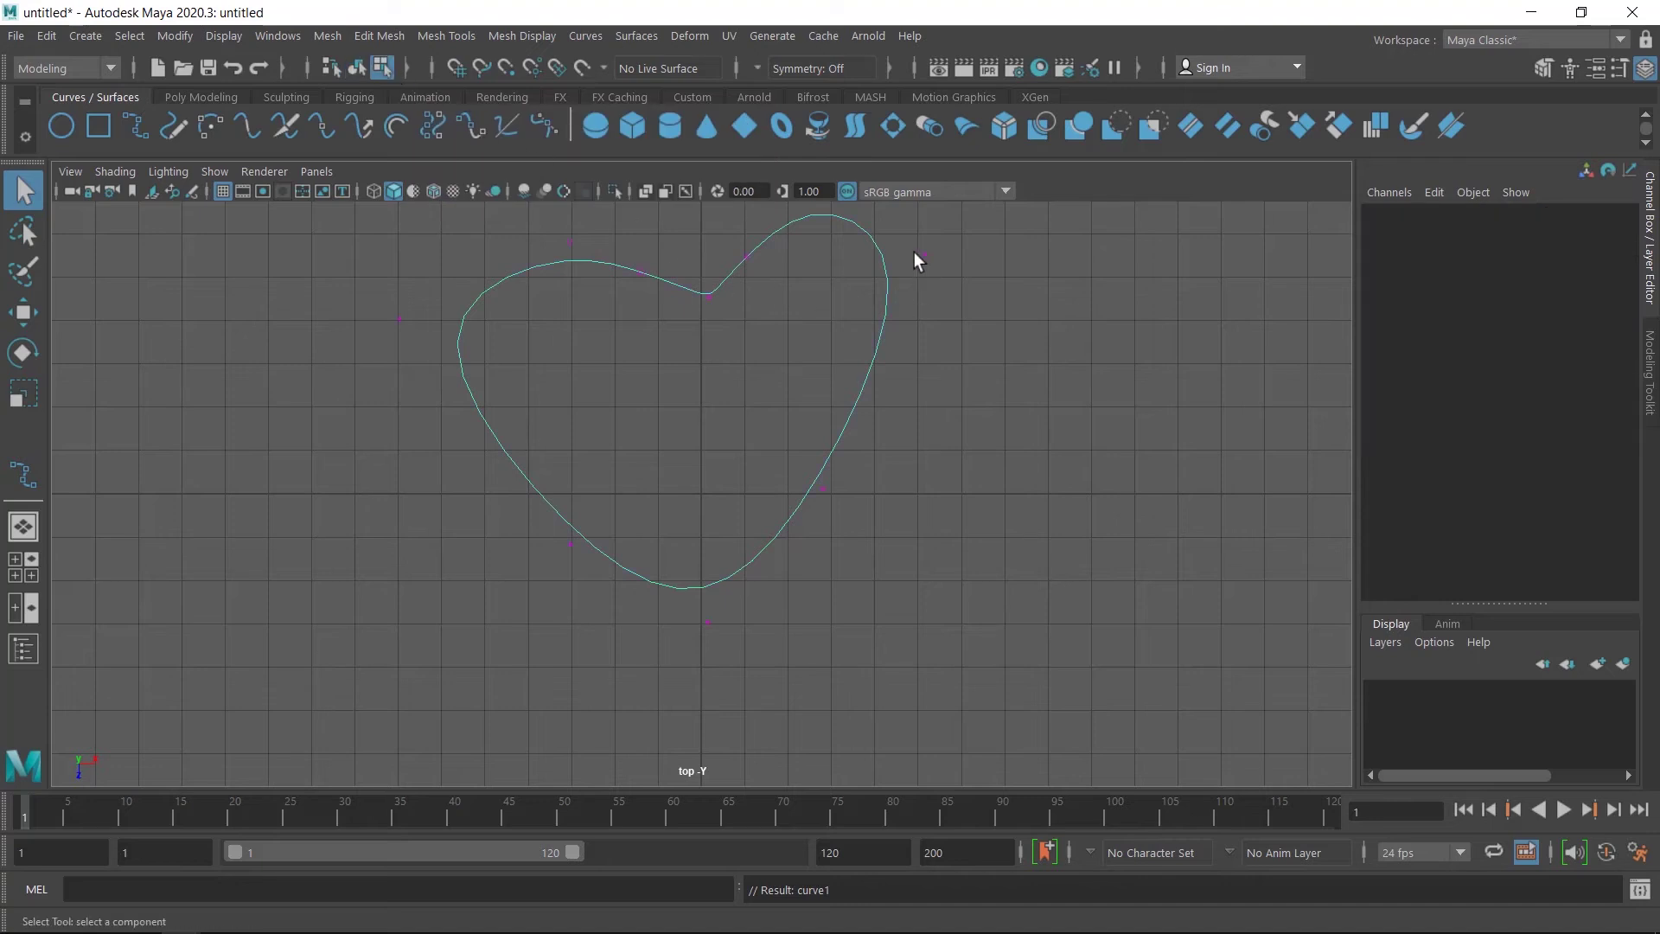
pyautogui.moveTo(894, 230); pyautogui.dragTo(922, 355)
pyautogui.press('w')
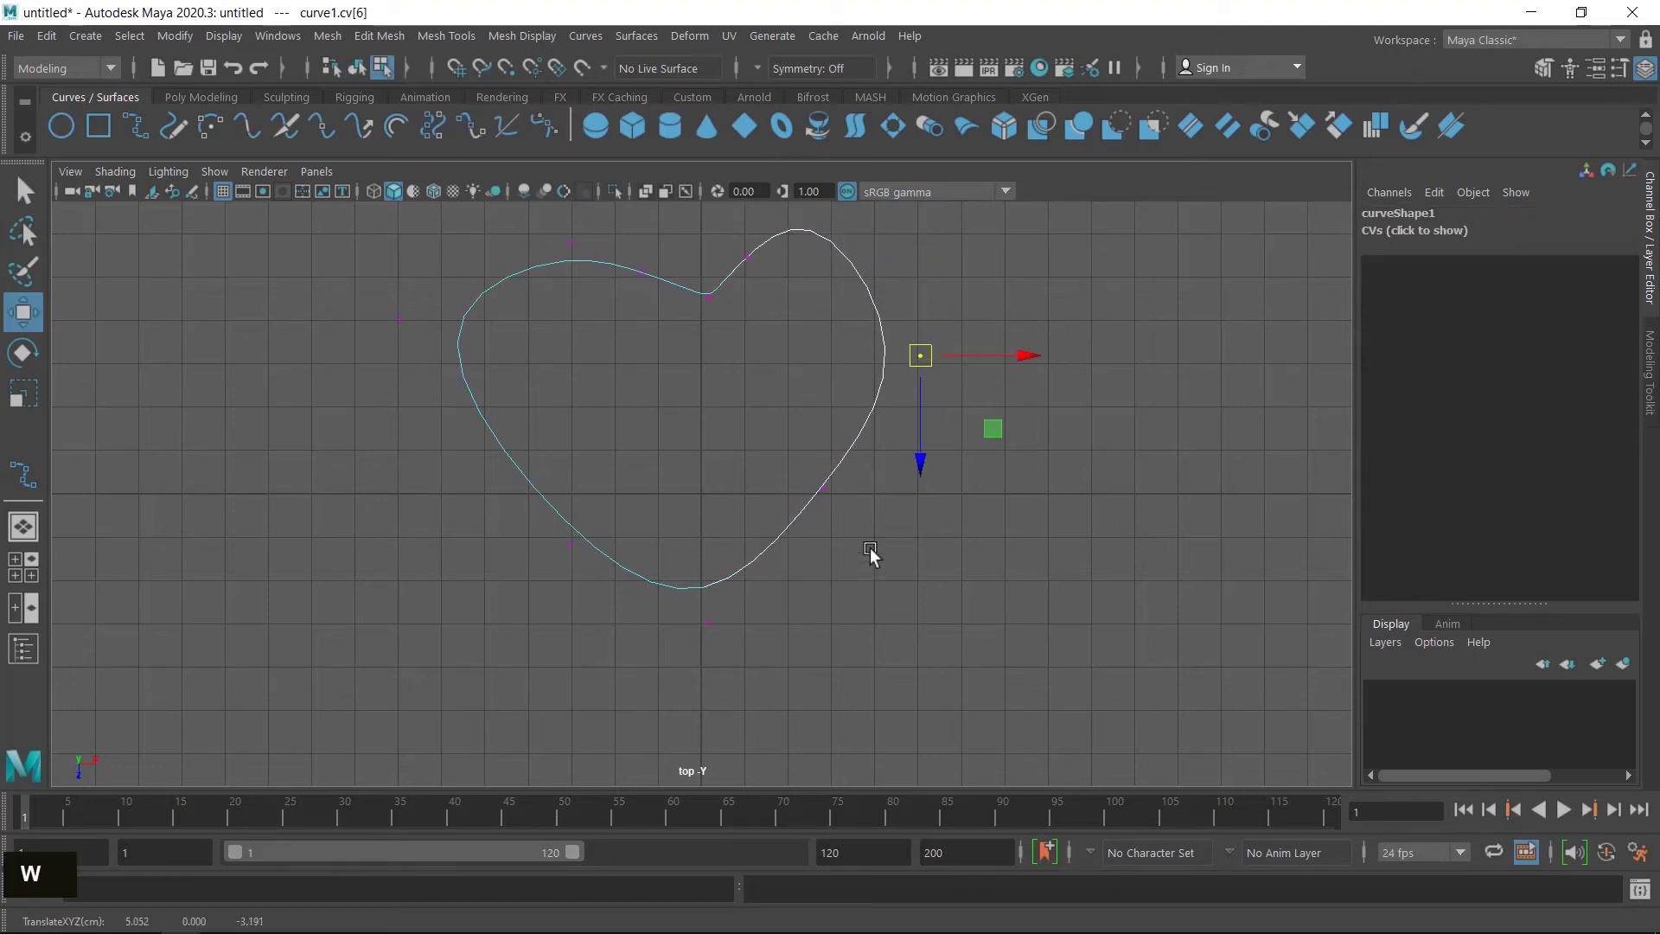
pyautogui.keyDown('alt'); pyautogui.moveTo(965, 444); pyautogui.dragTo(969, 581, button='middle'); pyautogui.keyUp('alt')
pyautogui.moveTo(793, 306); pyautogui.dragTo(860, 364)
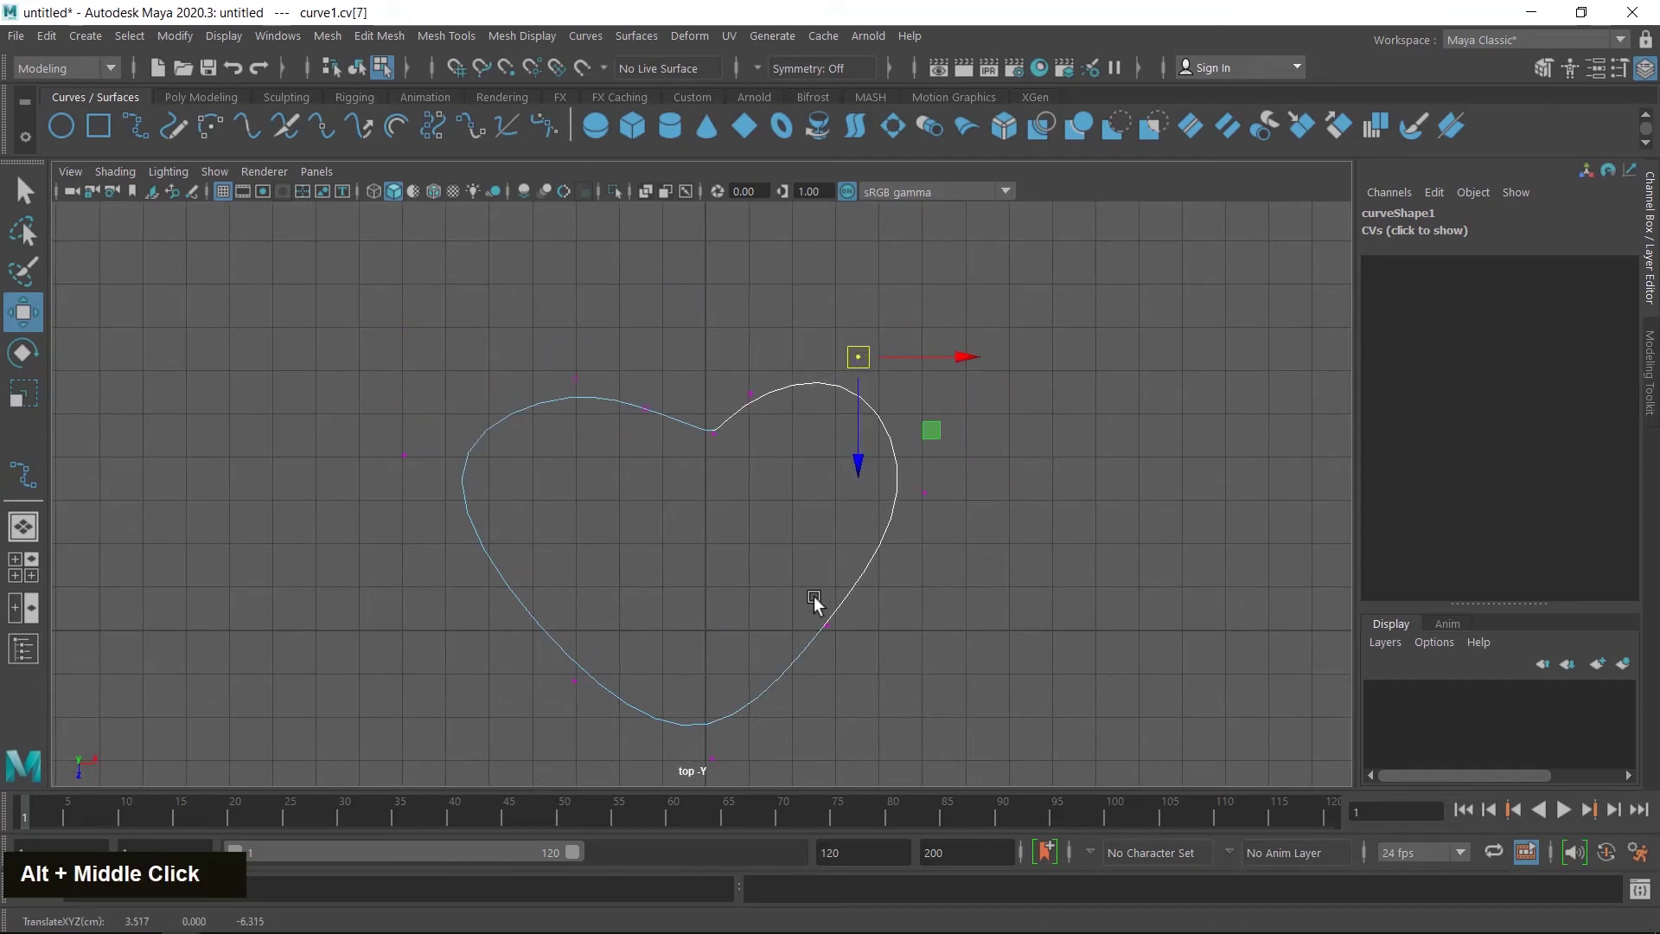
# - Move the heart's side vertices cv[5] to about X 3.00, Z 0.11 and cv[3] to about X -3.34, Z 1.18, lowering cv[6] slightly
pyautogui.moveTo(805, 601); pyautogui.dragTo(834, 635)
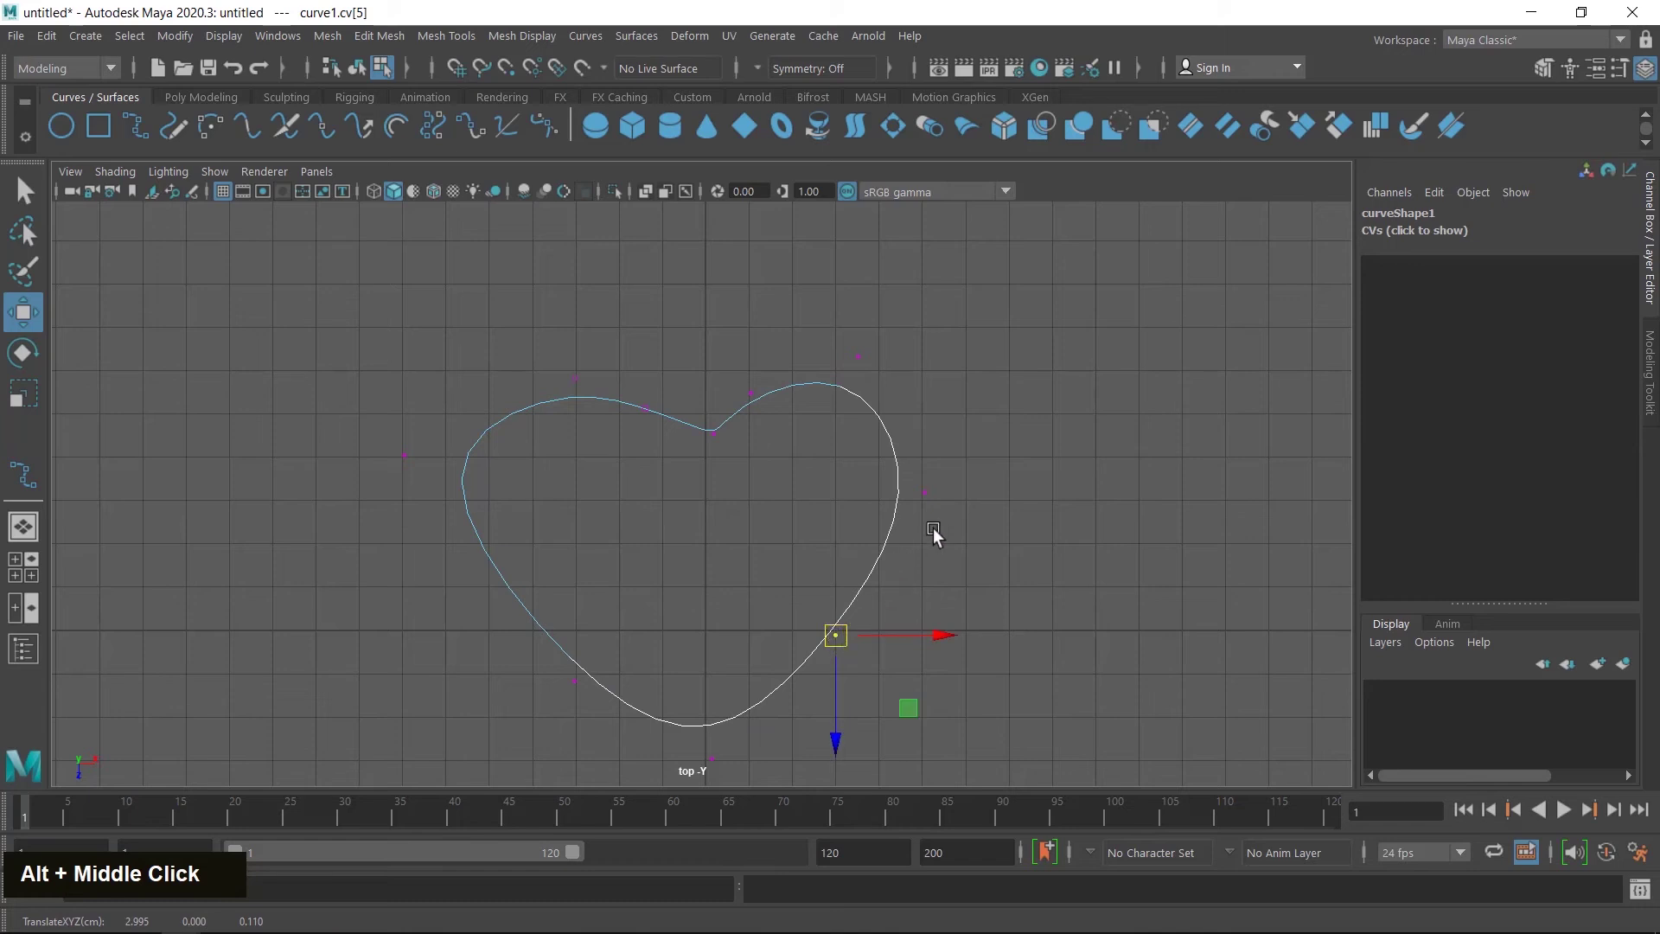
pyautogui.moveTo(906, 471); pyautogui.dragTo(923, 503)
pyautogui.moveTo(588, 663); pyautogui.dragTo(560, 681)
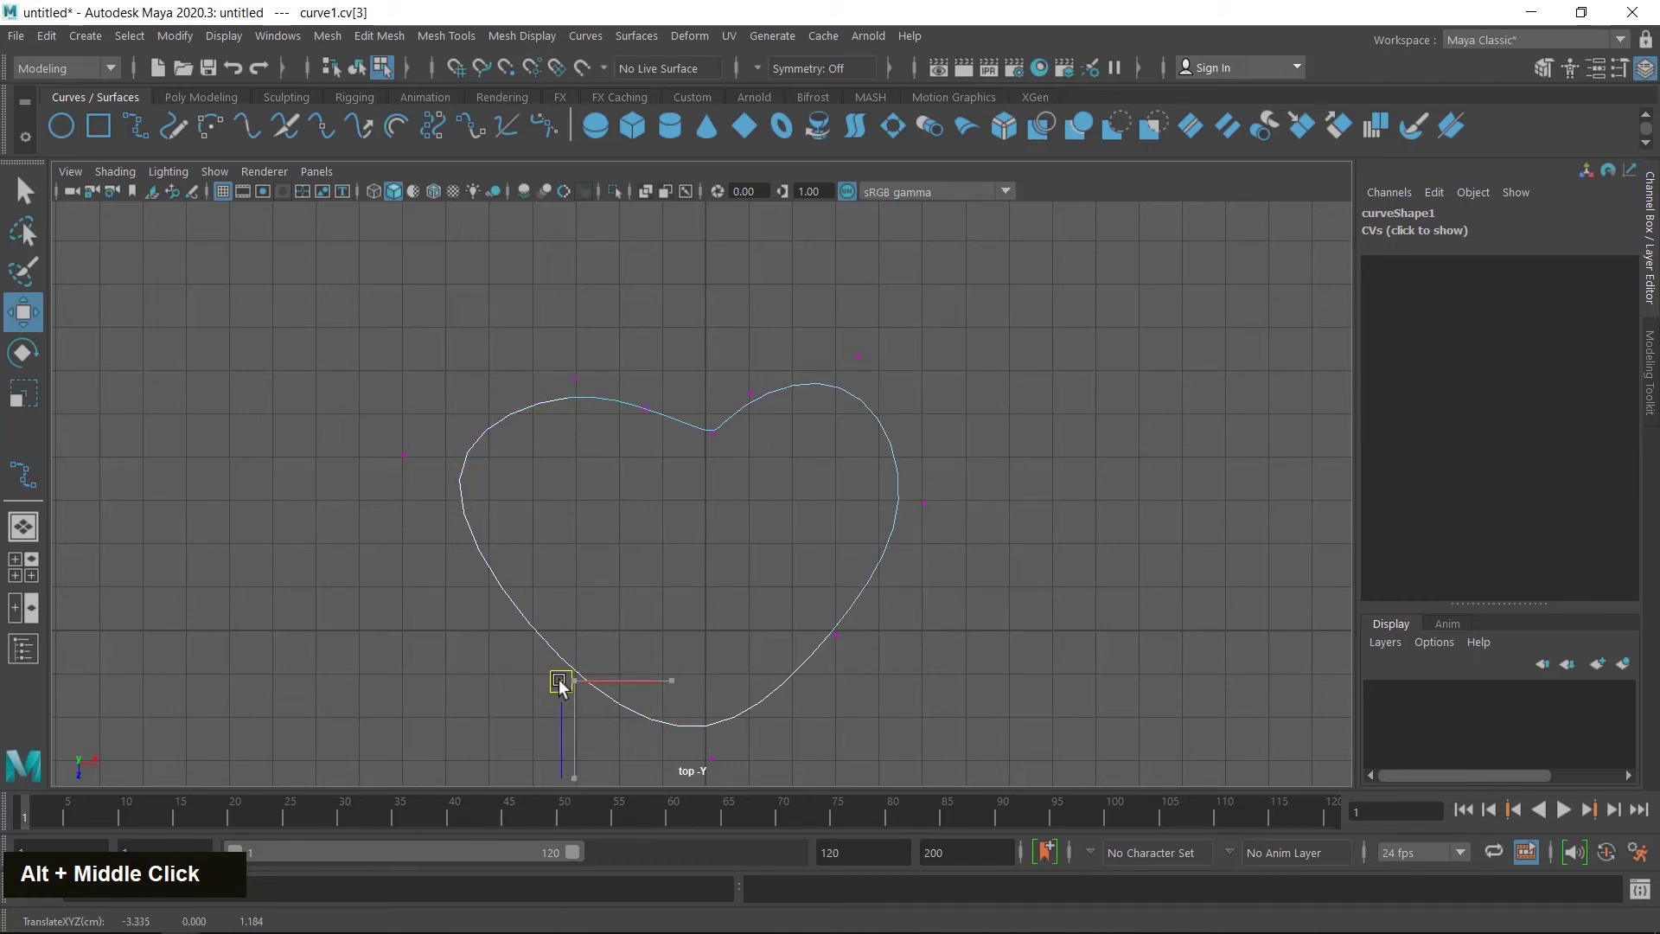
pyautogui.click(353, 69)
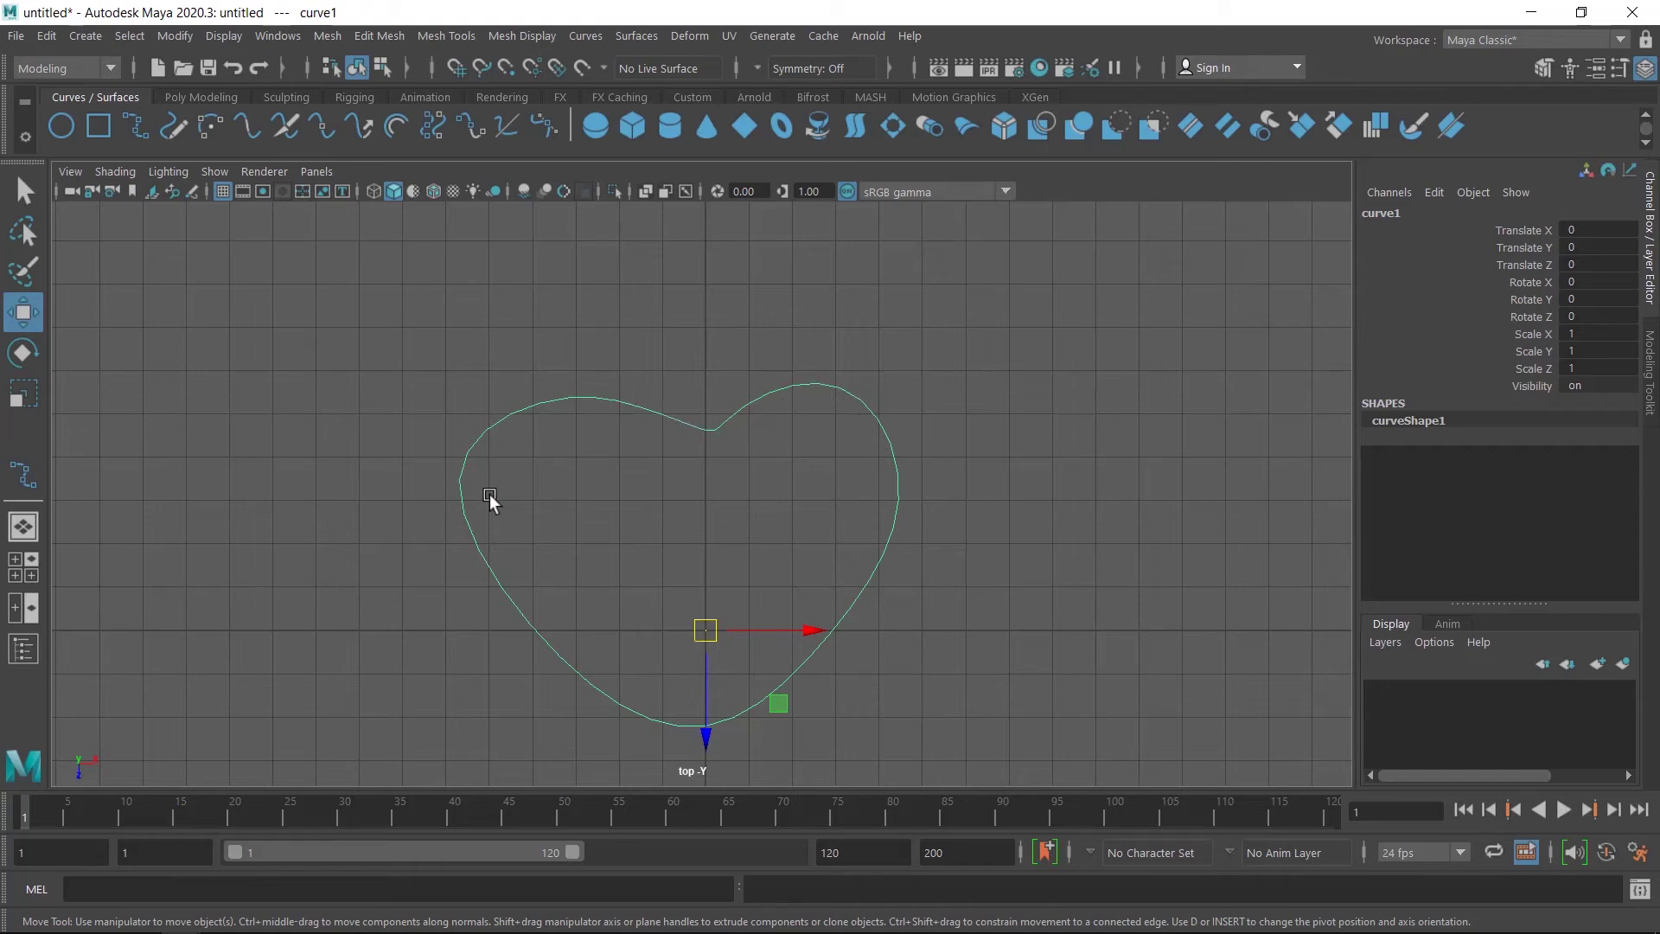
# - Create a Planar surface from the heart curve with Cubic degree, Complete curve range and NURBS output
pyautogui.click(632, 38)
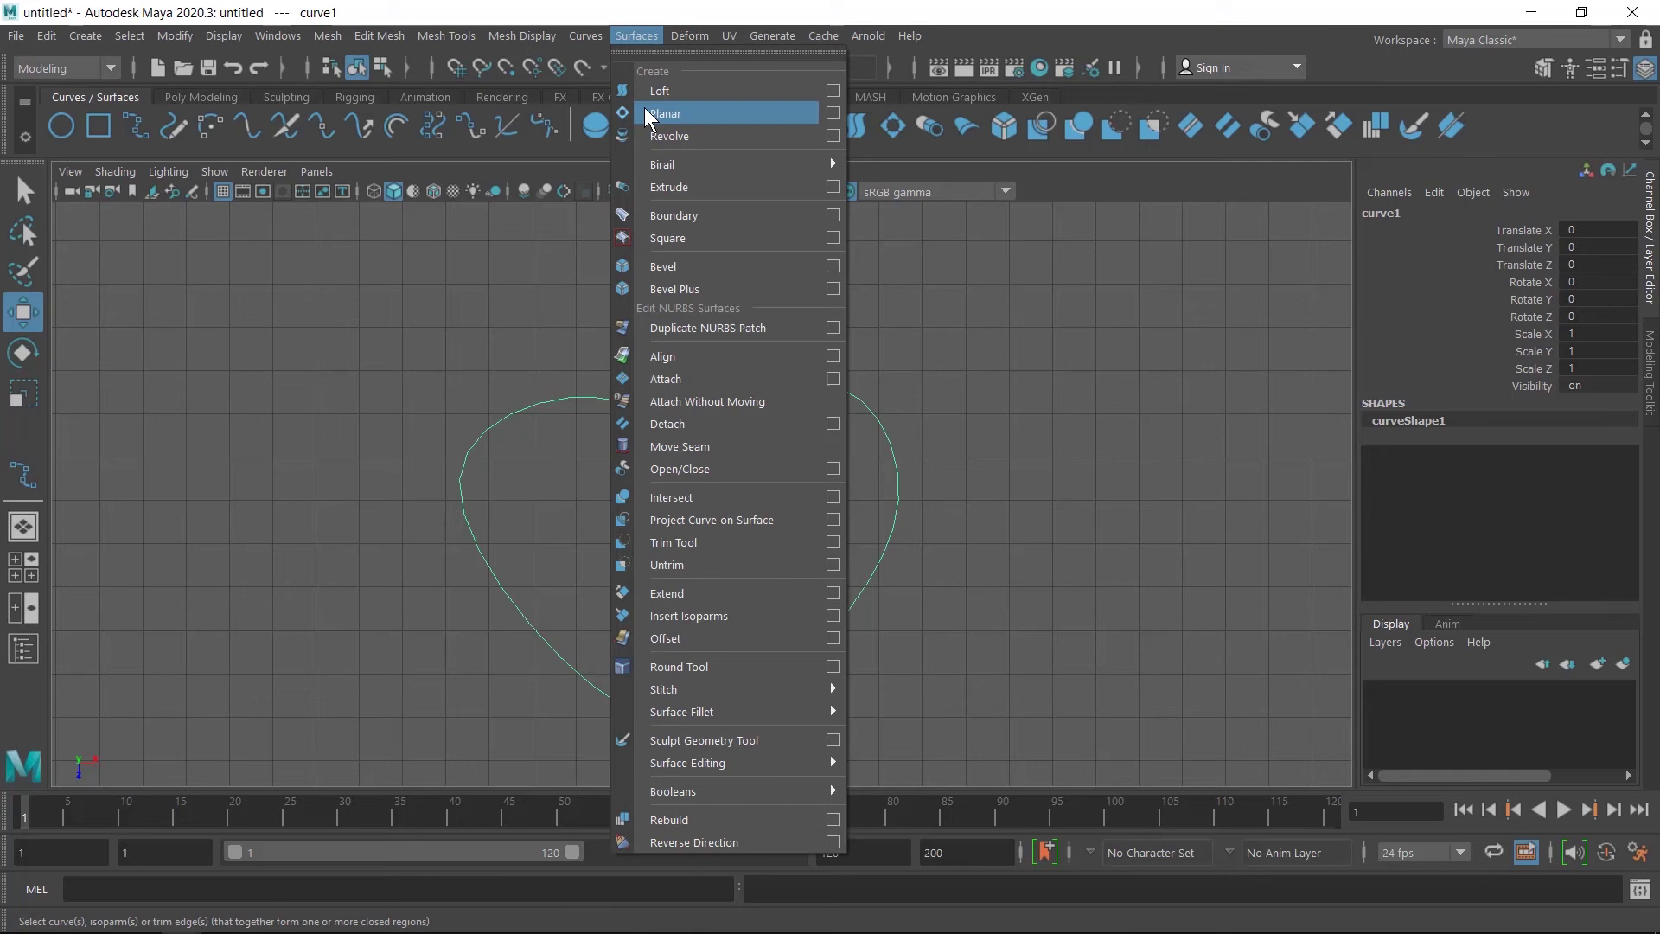
pyautogui.click(833, 115)
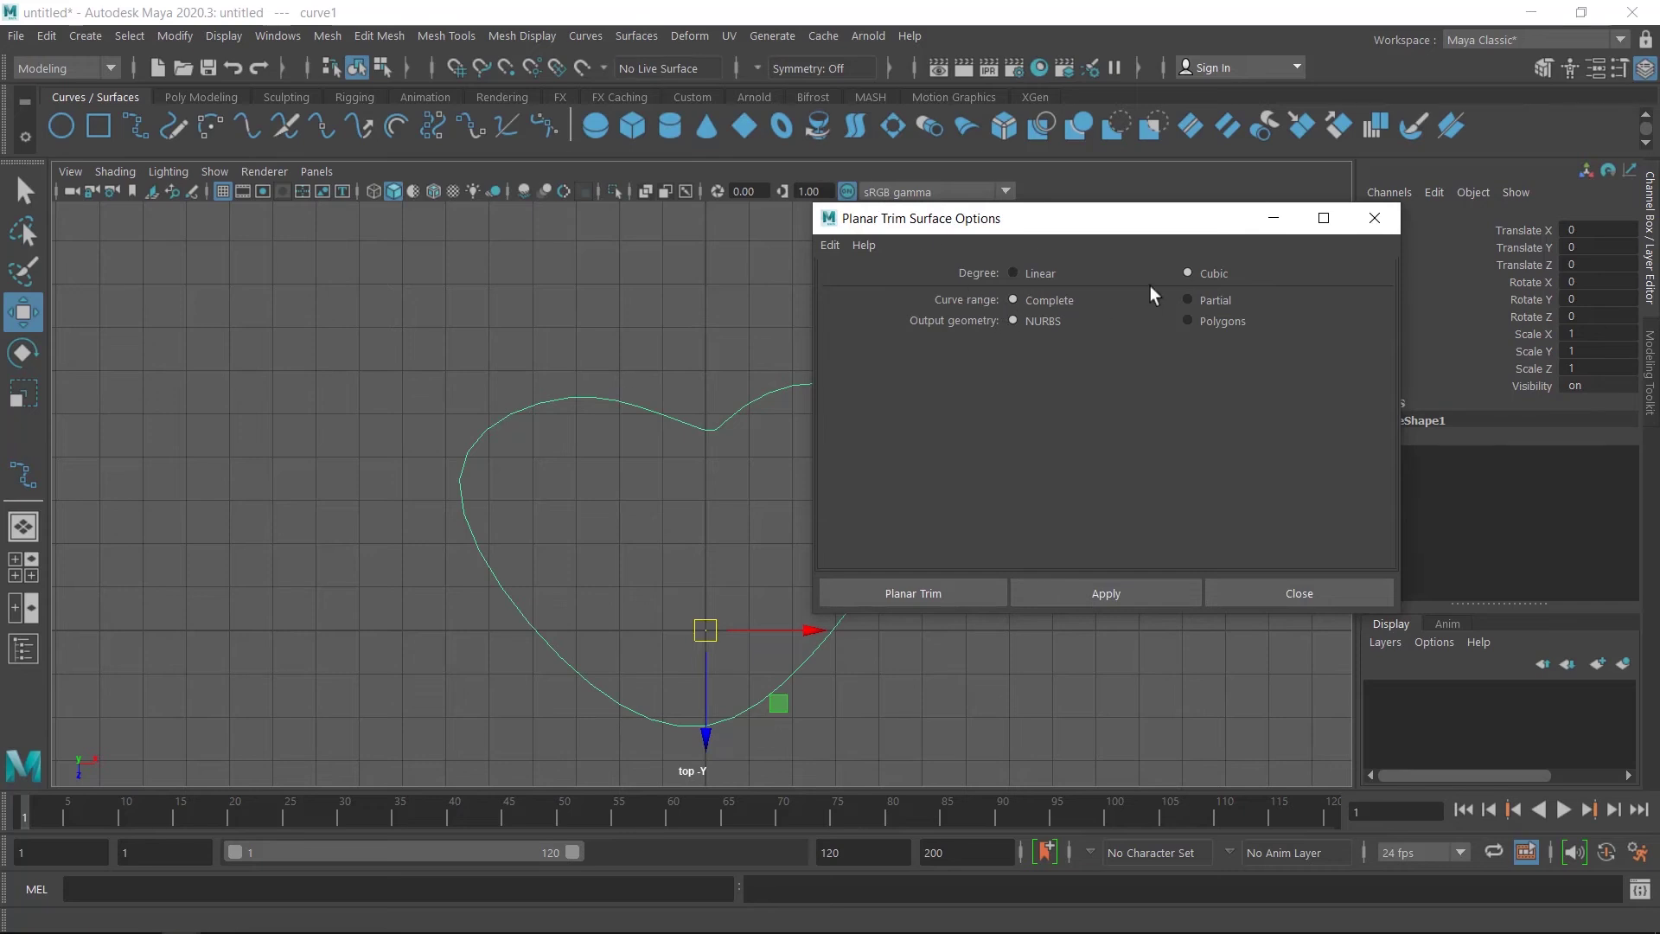
pyautogui.click(1093, 594)
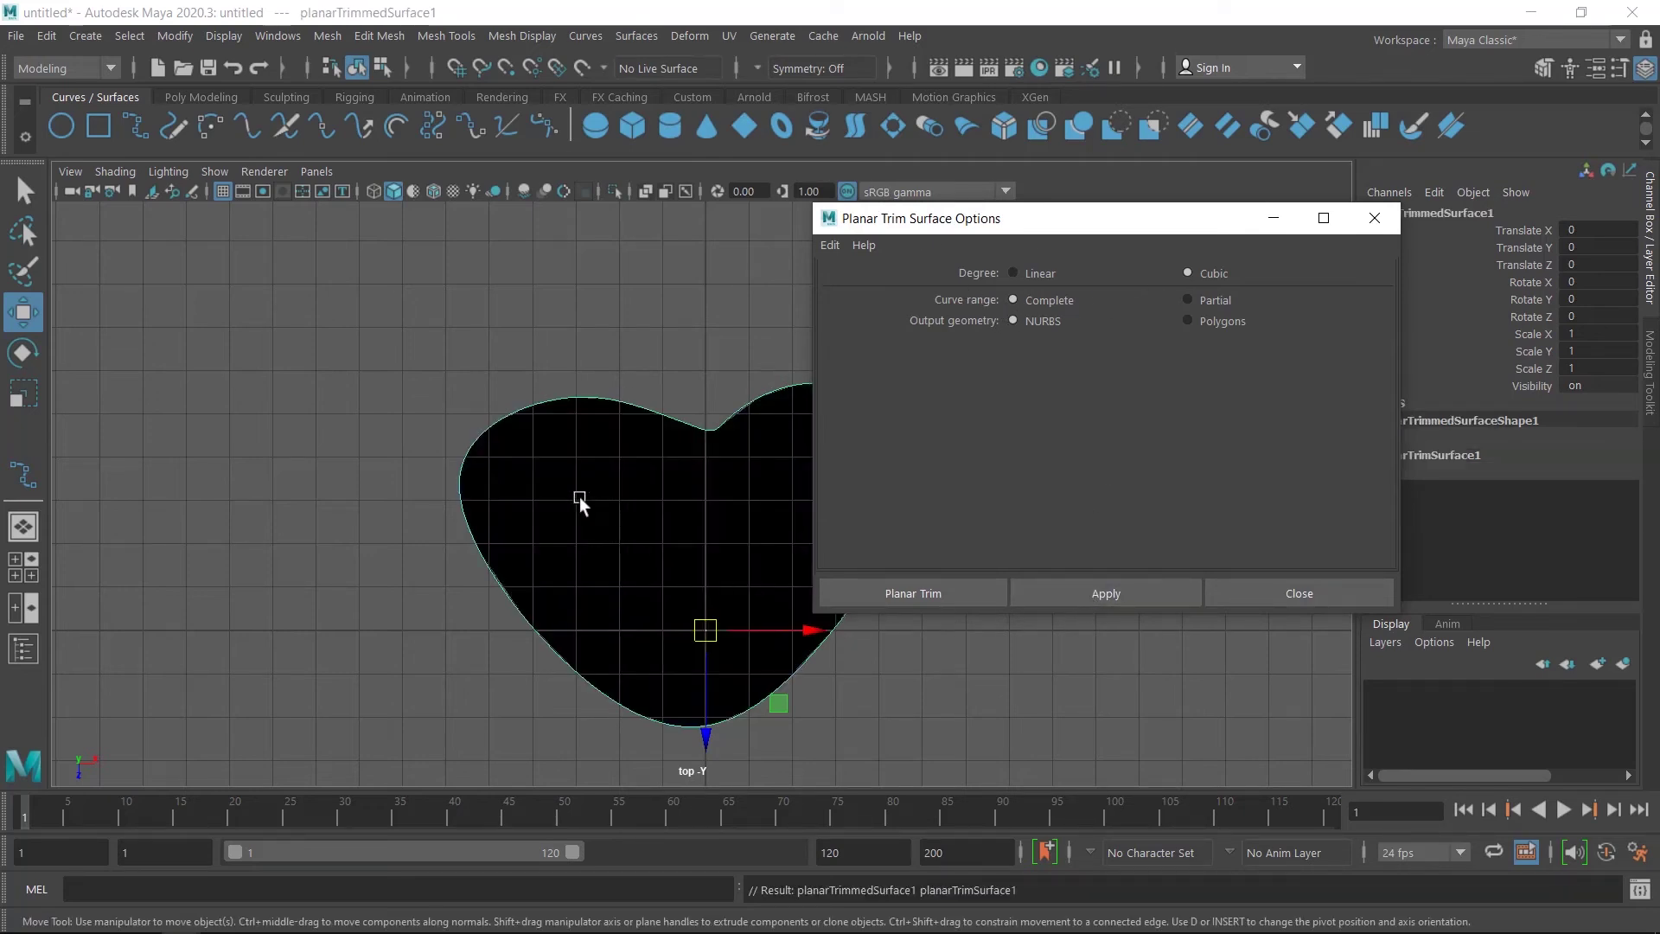
pyautogui.click(1310, 596)
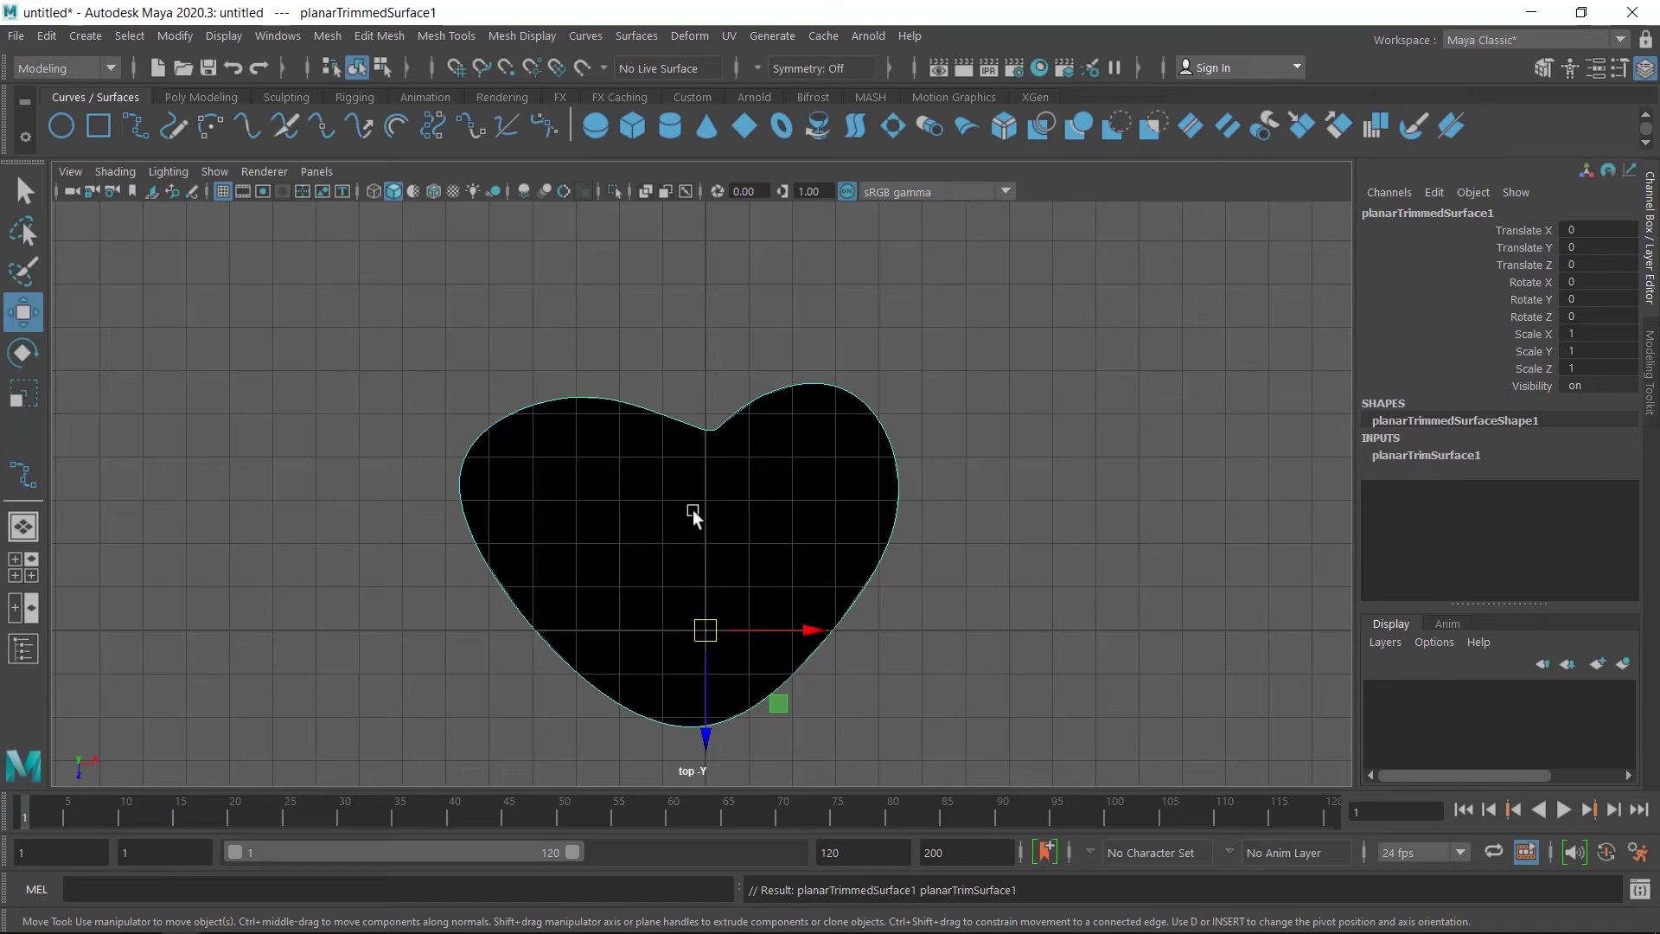
# - Reverse the direction of the heart's planar surface
pyautogui.click(632, 36)
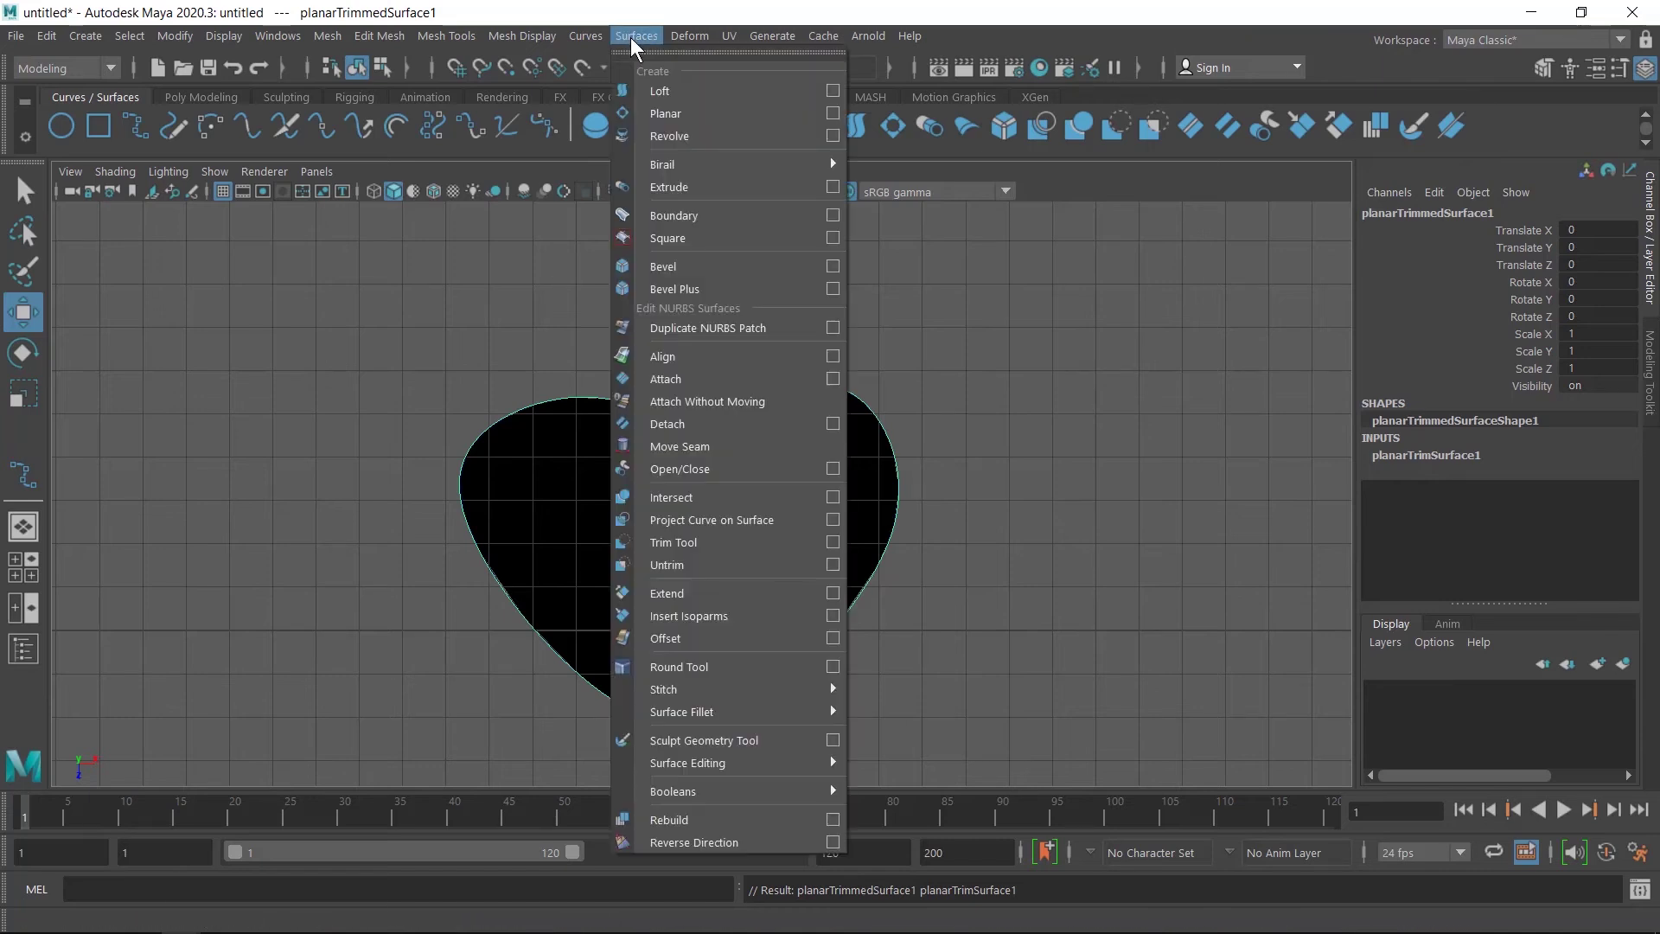
pyautogui.click(703, 841)
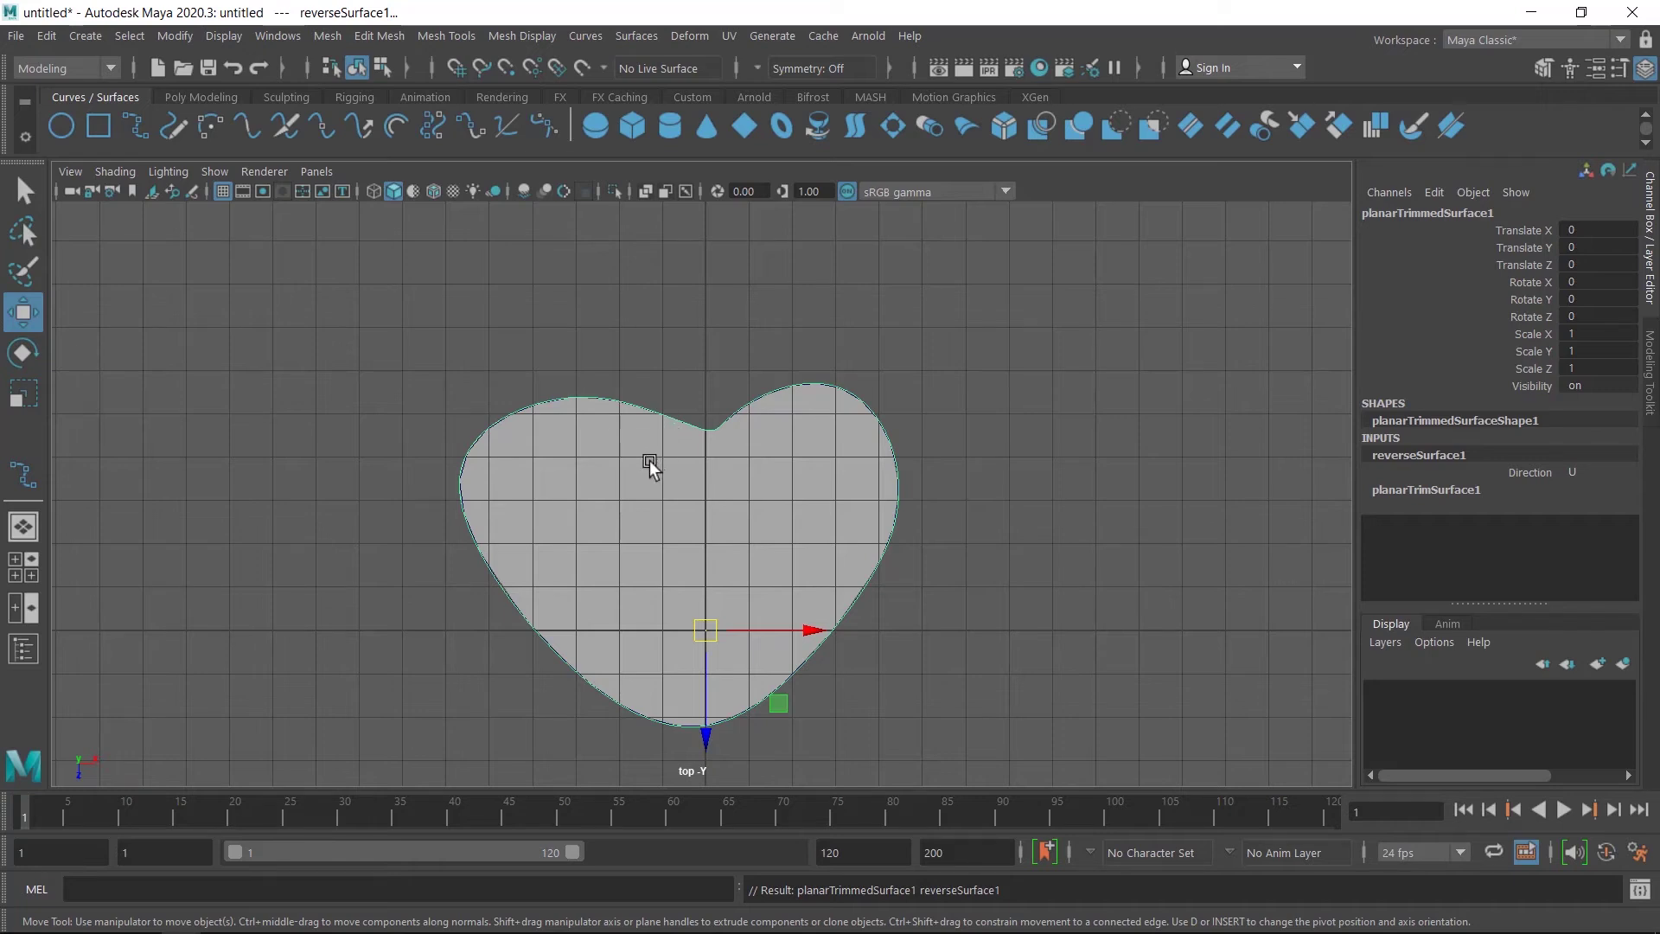
pyautogui.keyDown('alt'); pyautogui.moveTo(720, 532); pyautogui.dragTo(707, 460, button='middle'); pyautogui.keyUp('alt')
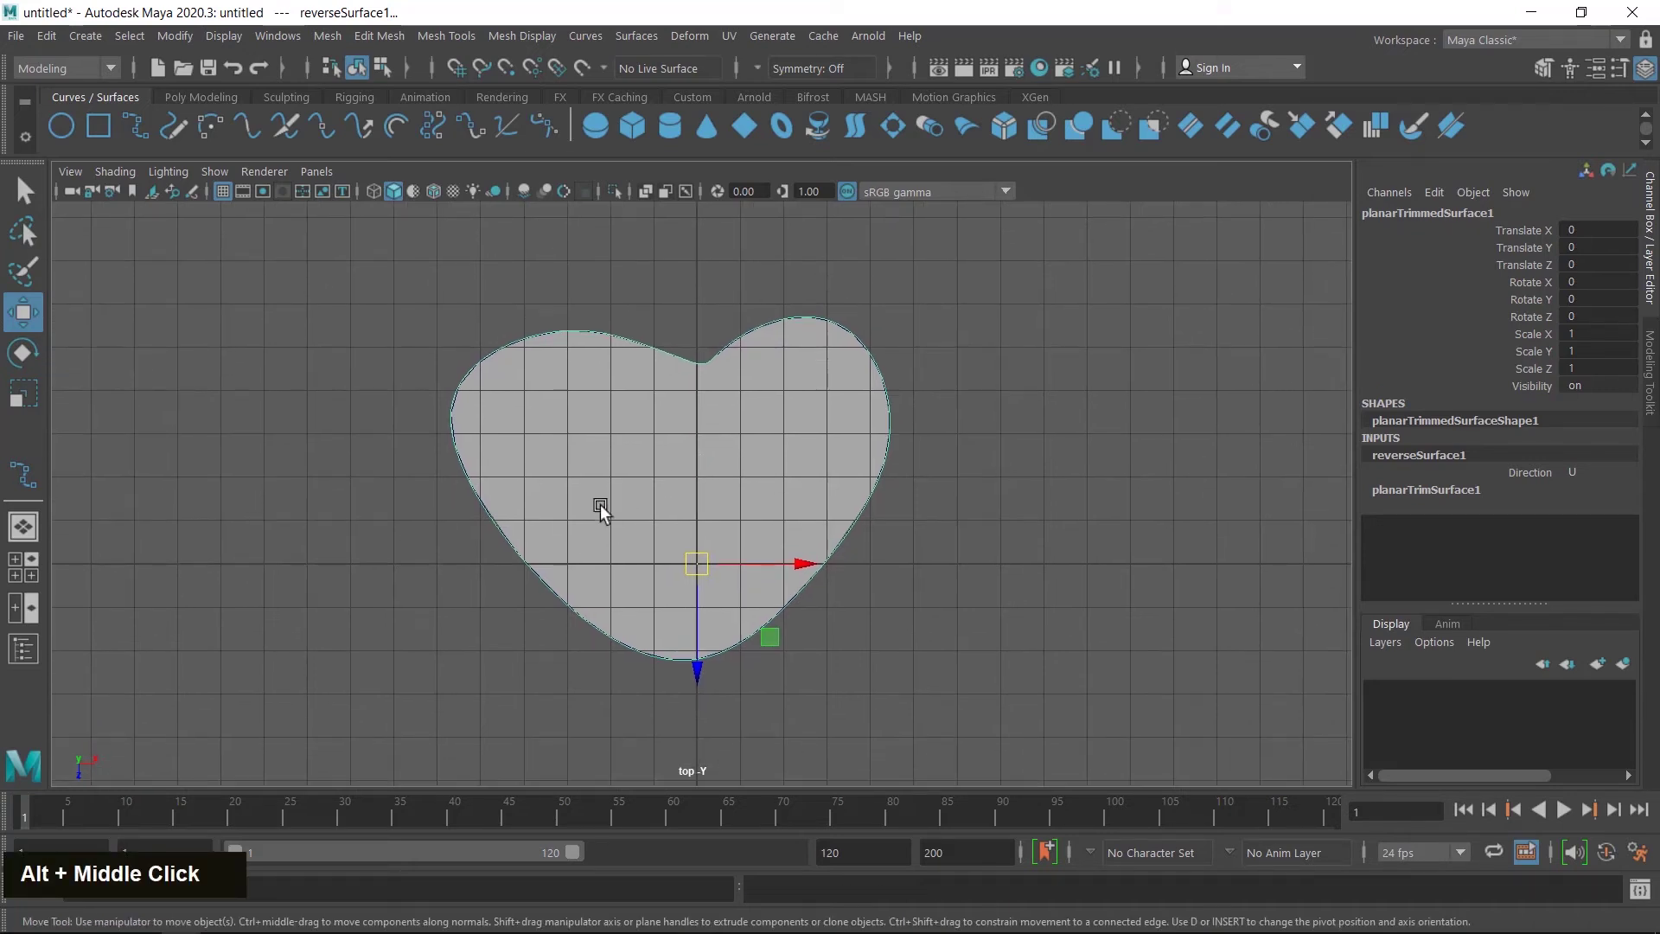
# - Reshape curve1's right side: move cv[5] to about X 2.84, Z 0.03, cv[7] to about X 4.29, Z -5.98, and lower cv[6]
pyautogui.click(24, 653)
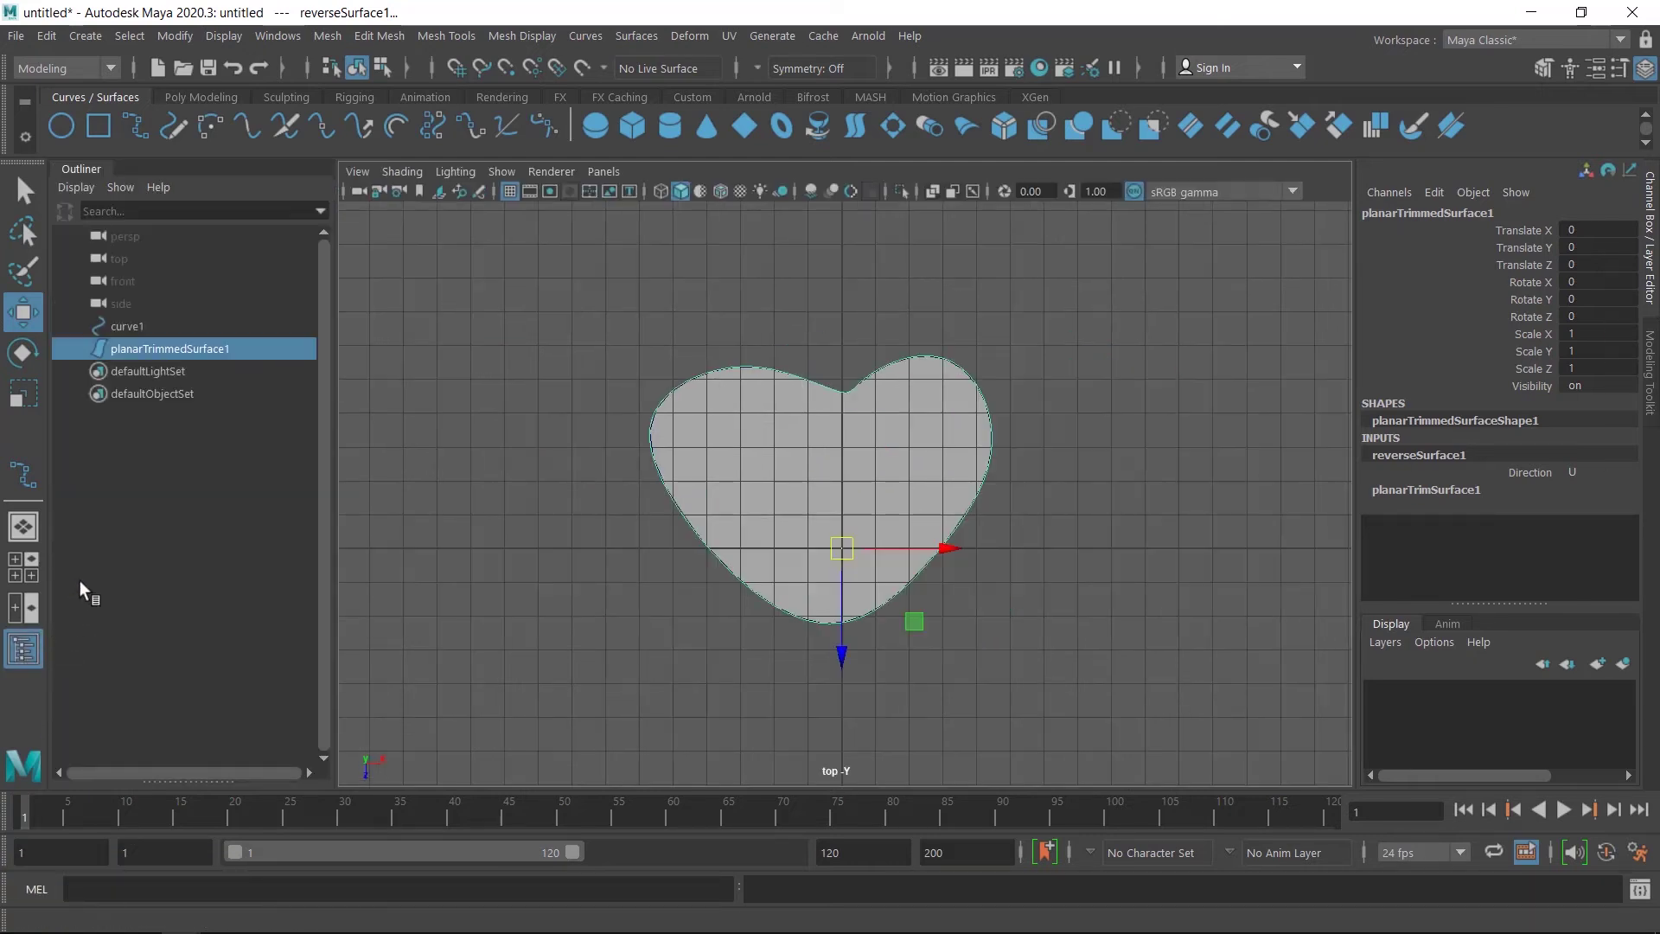
pyautogui.click(121, 325)
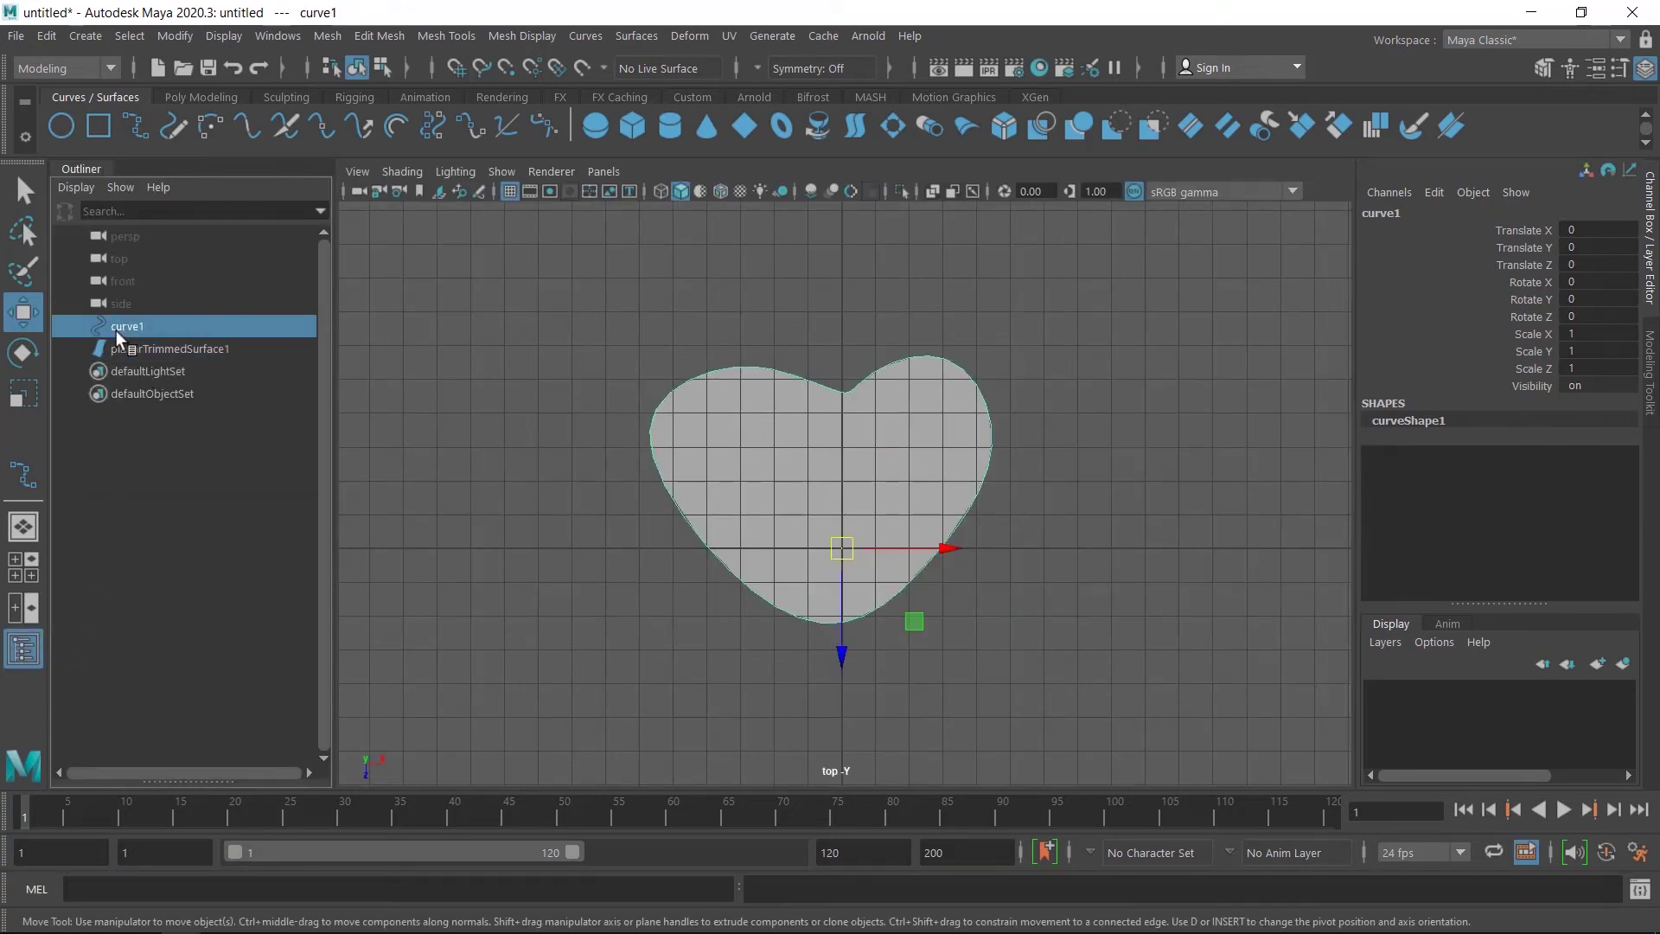
pyautogui.click(381, 69)
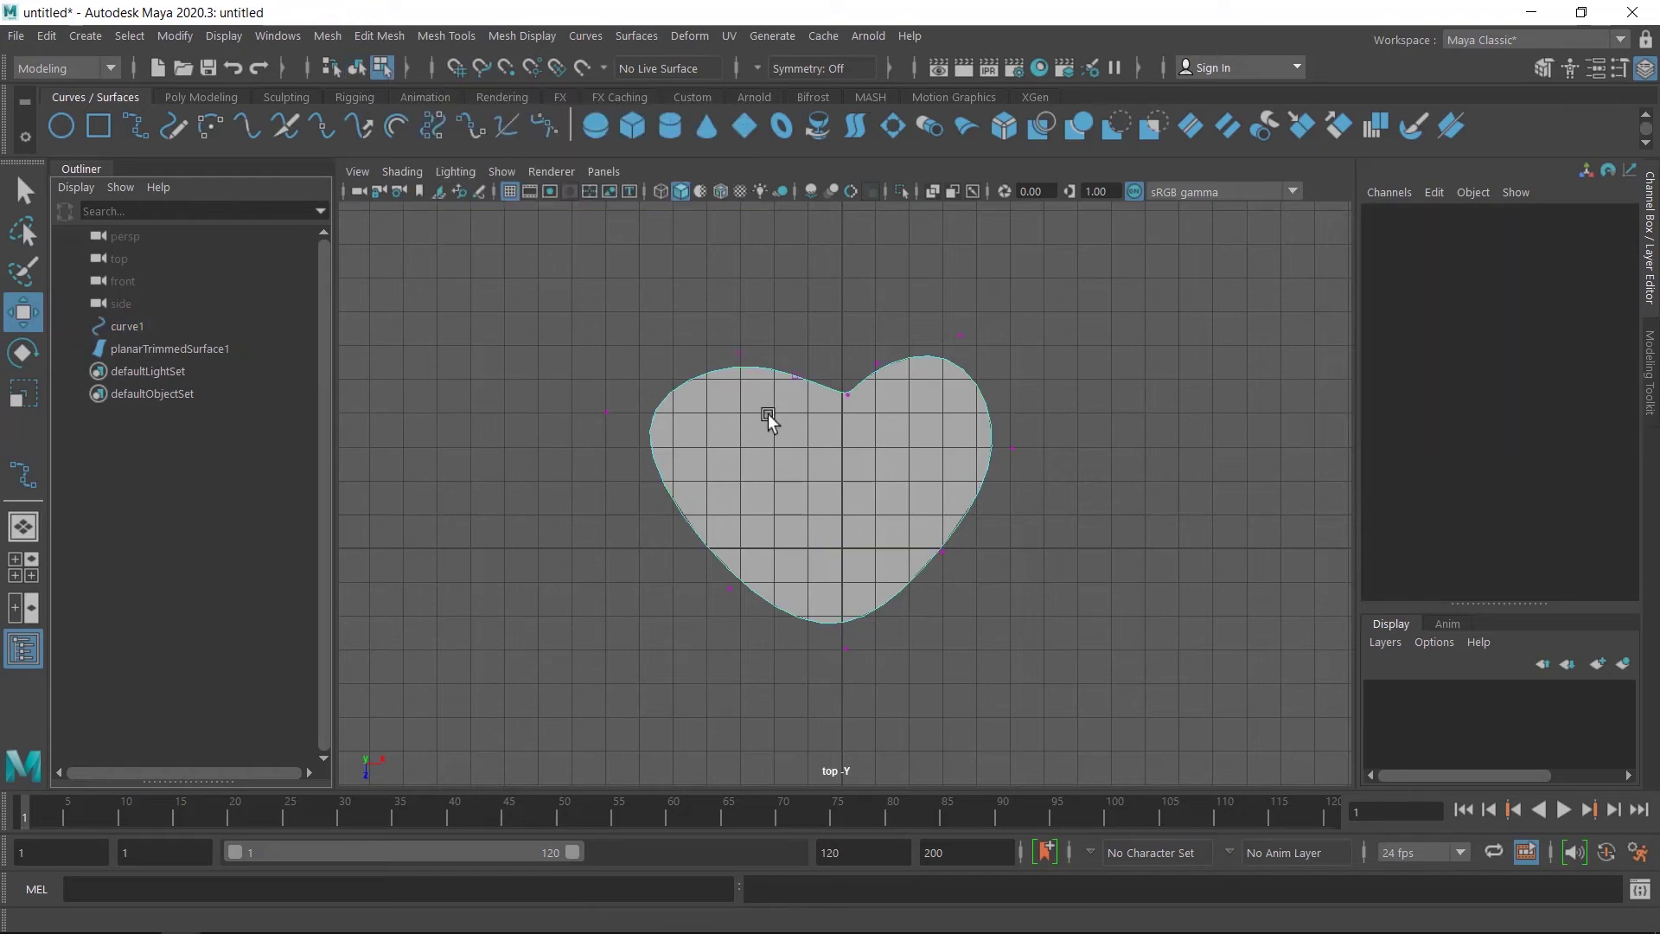
pyautogui.moveTo(926, 535)
pyautogui.mouseDown()
pyautogui.moveTo(969, 582)
pyautogui.moveTo(943, 557)
pyautogui.mouseUp()
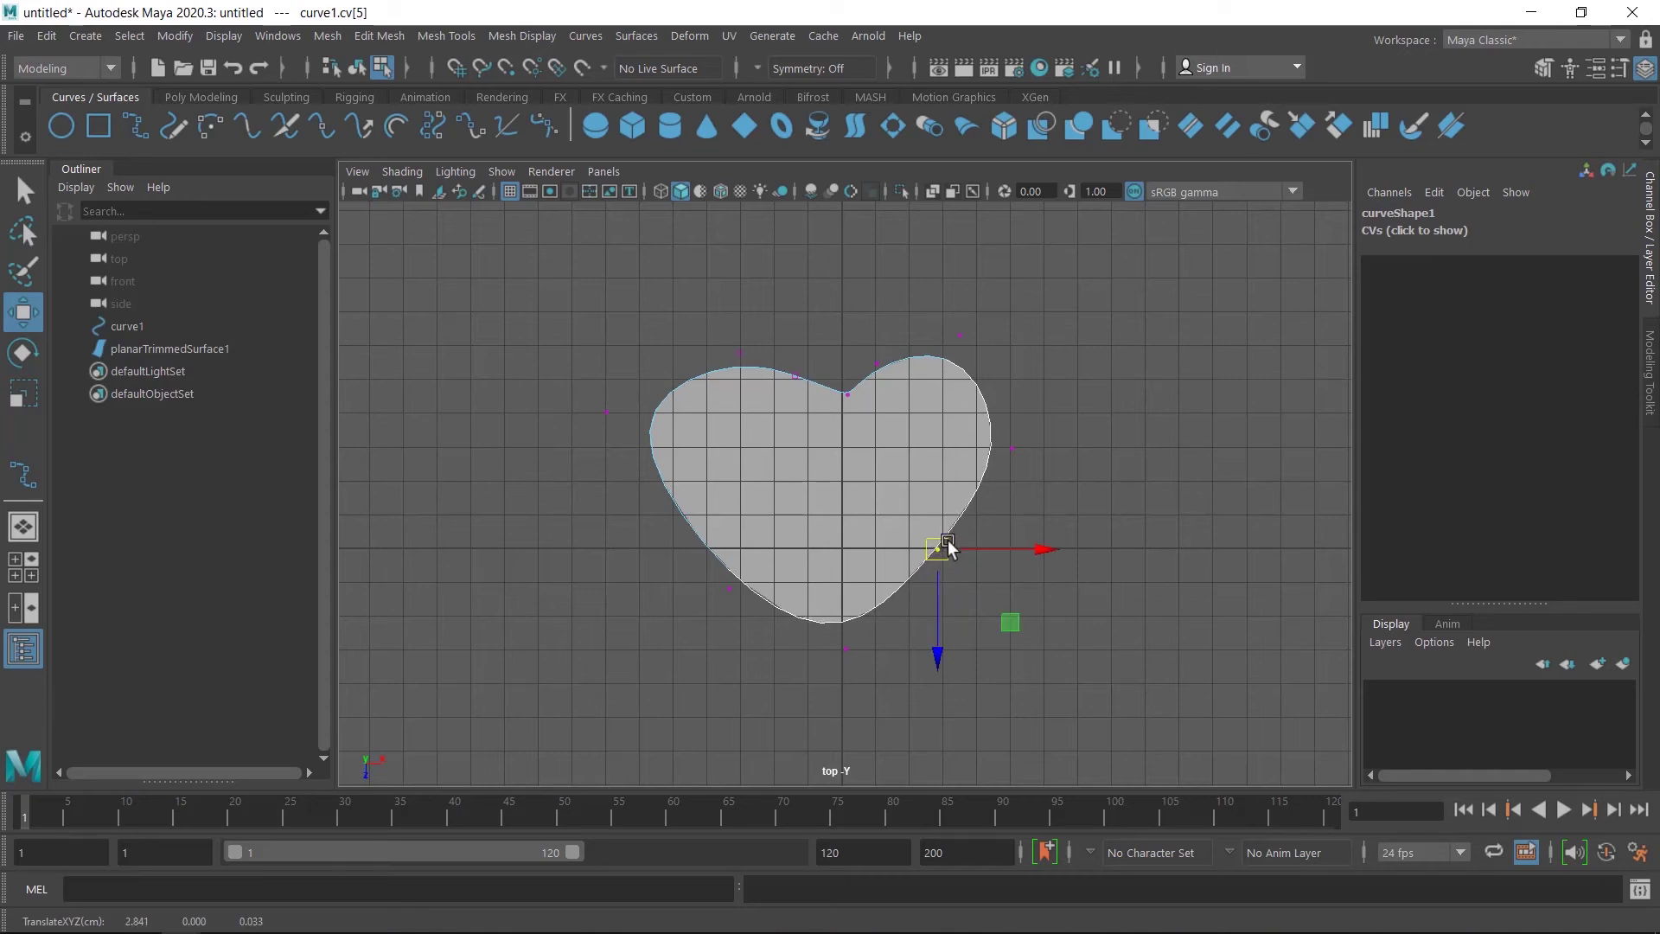
pyautogui.moveTo(987, 426); pyautogui.dragTo(1013, 476)
pyautogui.moveTo(938, 323); pyautogui.dragTo(986, 346)
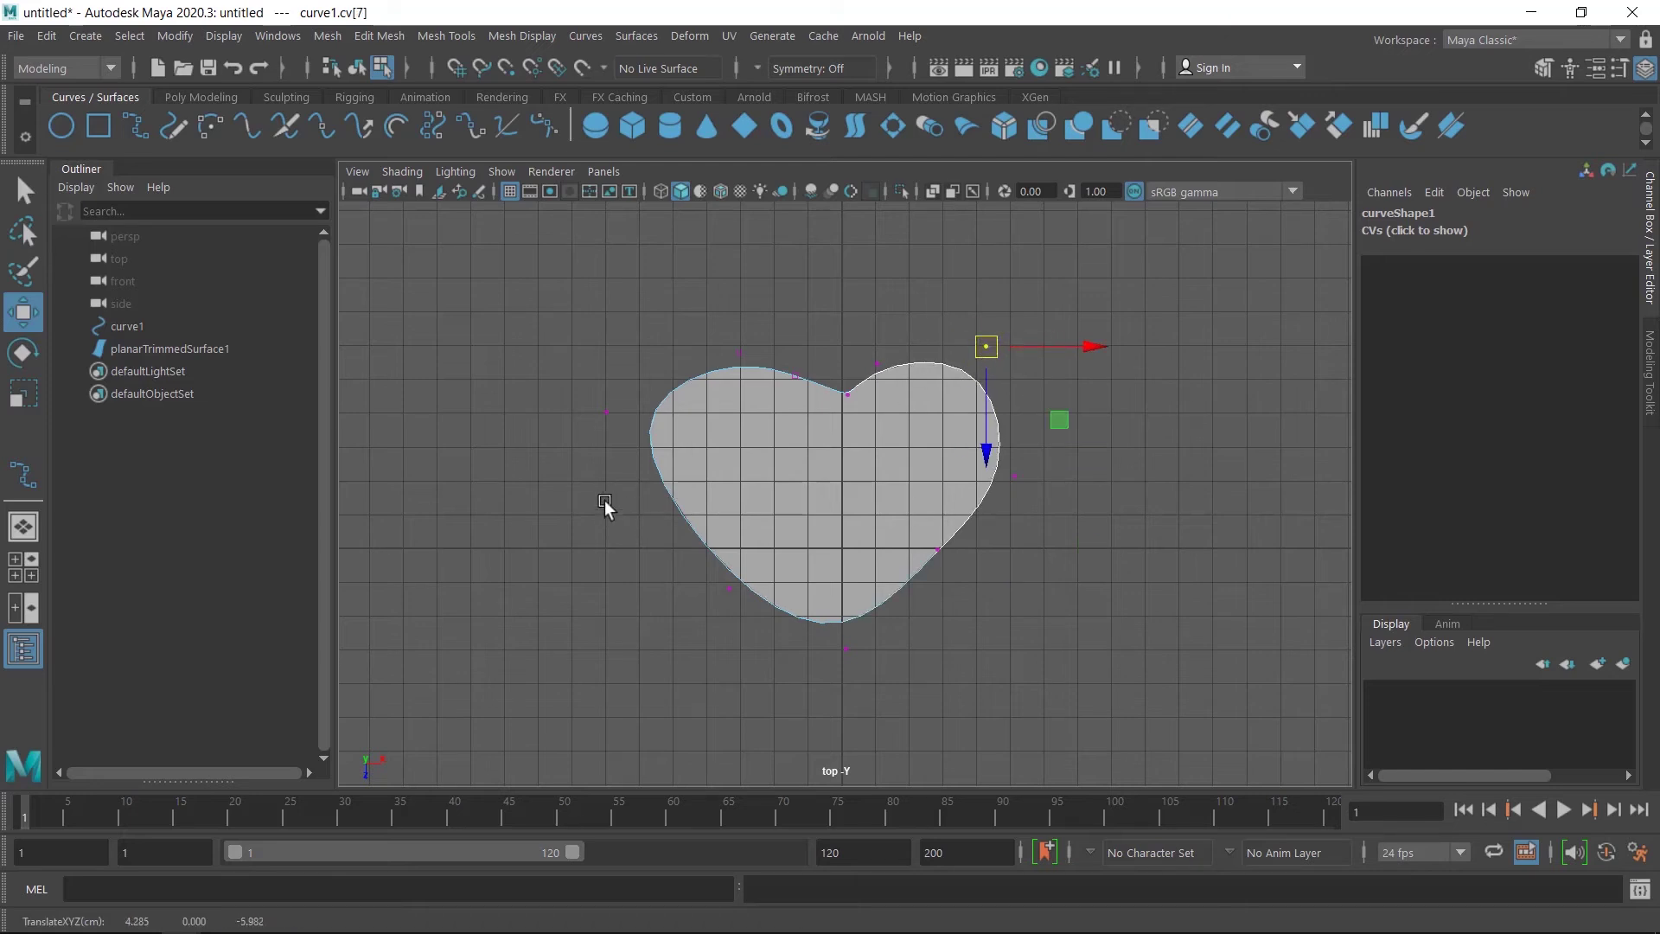
# - Round the heart's left side, moving cv[1] to about X -3.70, Z -5.89, and shift notch vertex cv[9] to about X -0.18, Z -4.50
pyautogui.moveTo(700, 568)
pyautogui.mouseDown()
pyautogui.moveTo(745, 607)
pyautogui.moveTo(687, 596)
pyautogui.moveTo(698, 565)
pyautogui.mouseUp()
pyautogui.moveTo(578, 381); pyautogui.dragTo(626, 422)
pyautogui.moveTo(689, 321); pyautogui.dragTo(715, 354)
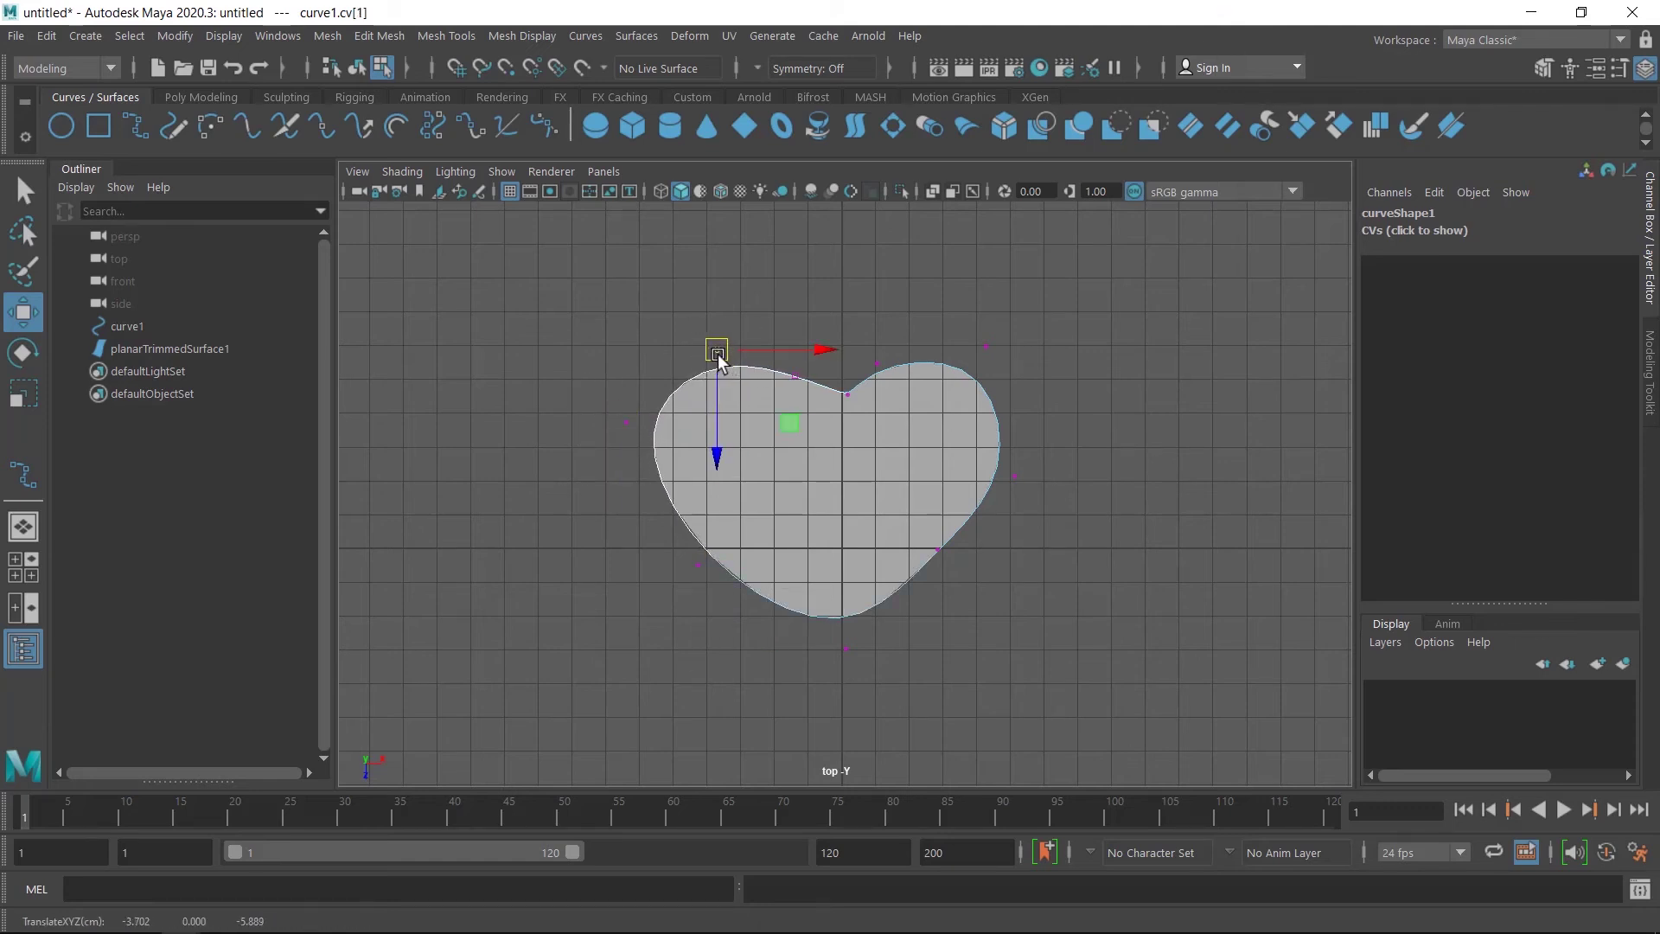
pyautogui.moveTo(875, 419); pyautogui.dragTo(836, 400)
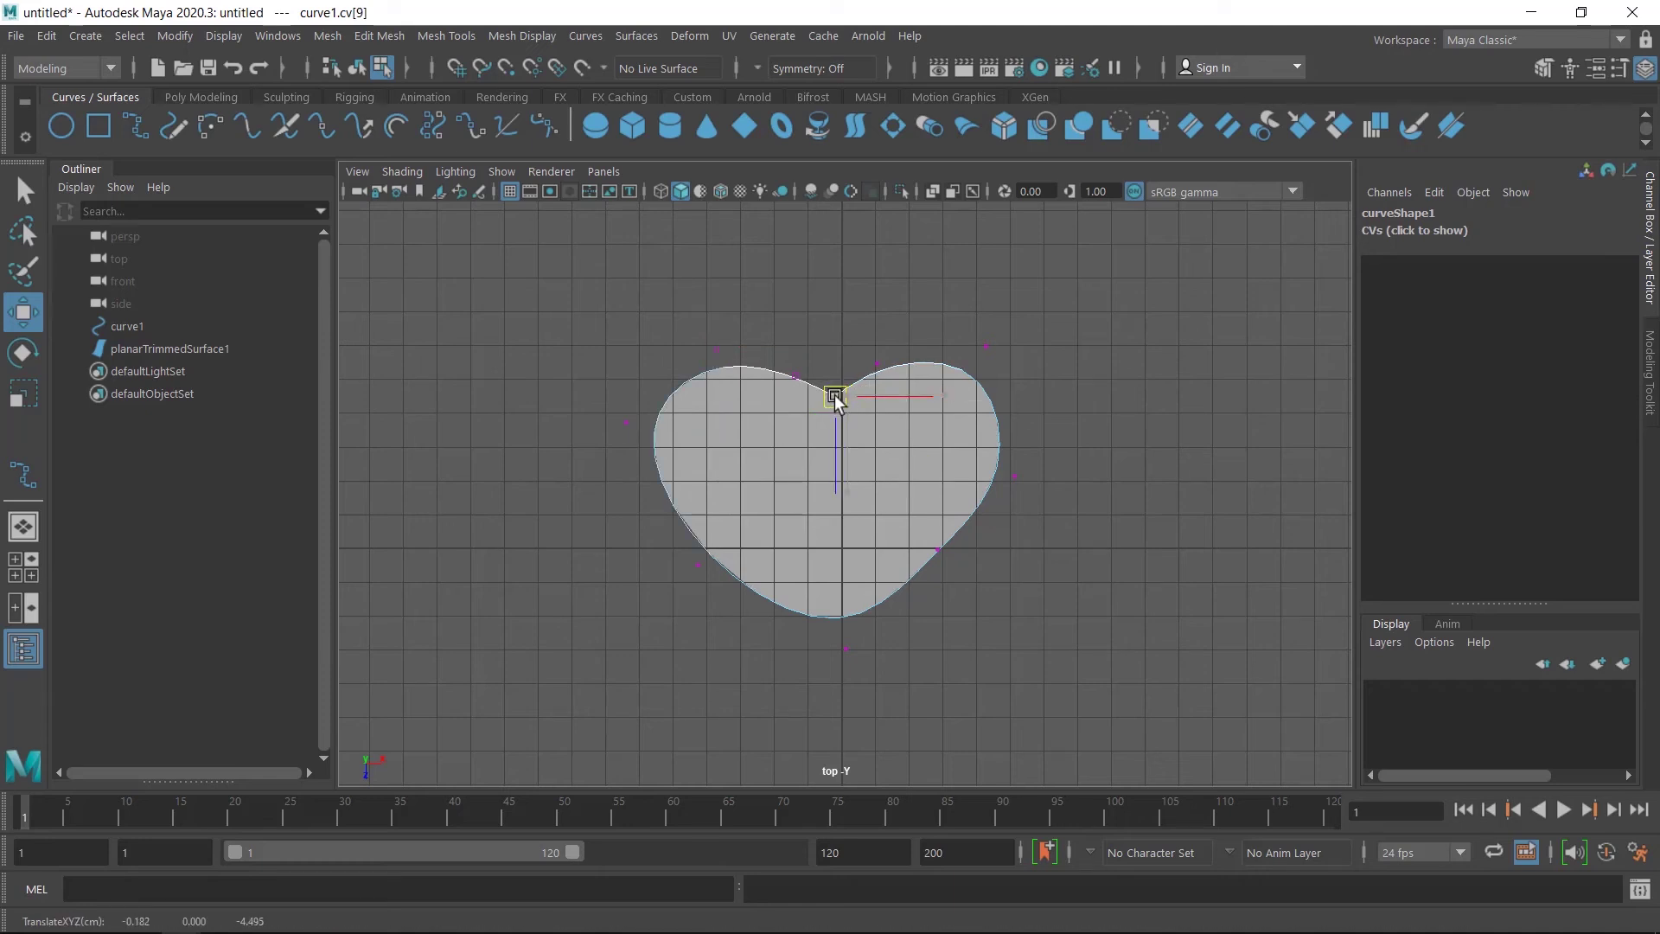
pyautogui.click(358, 68)
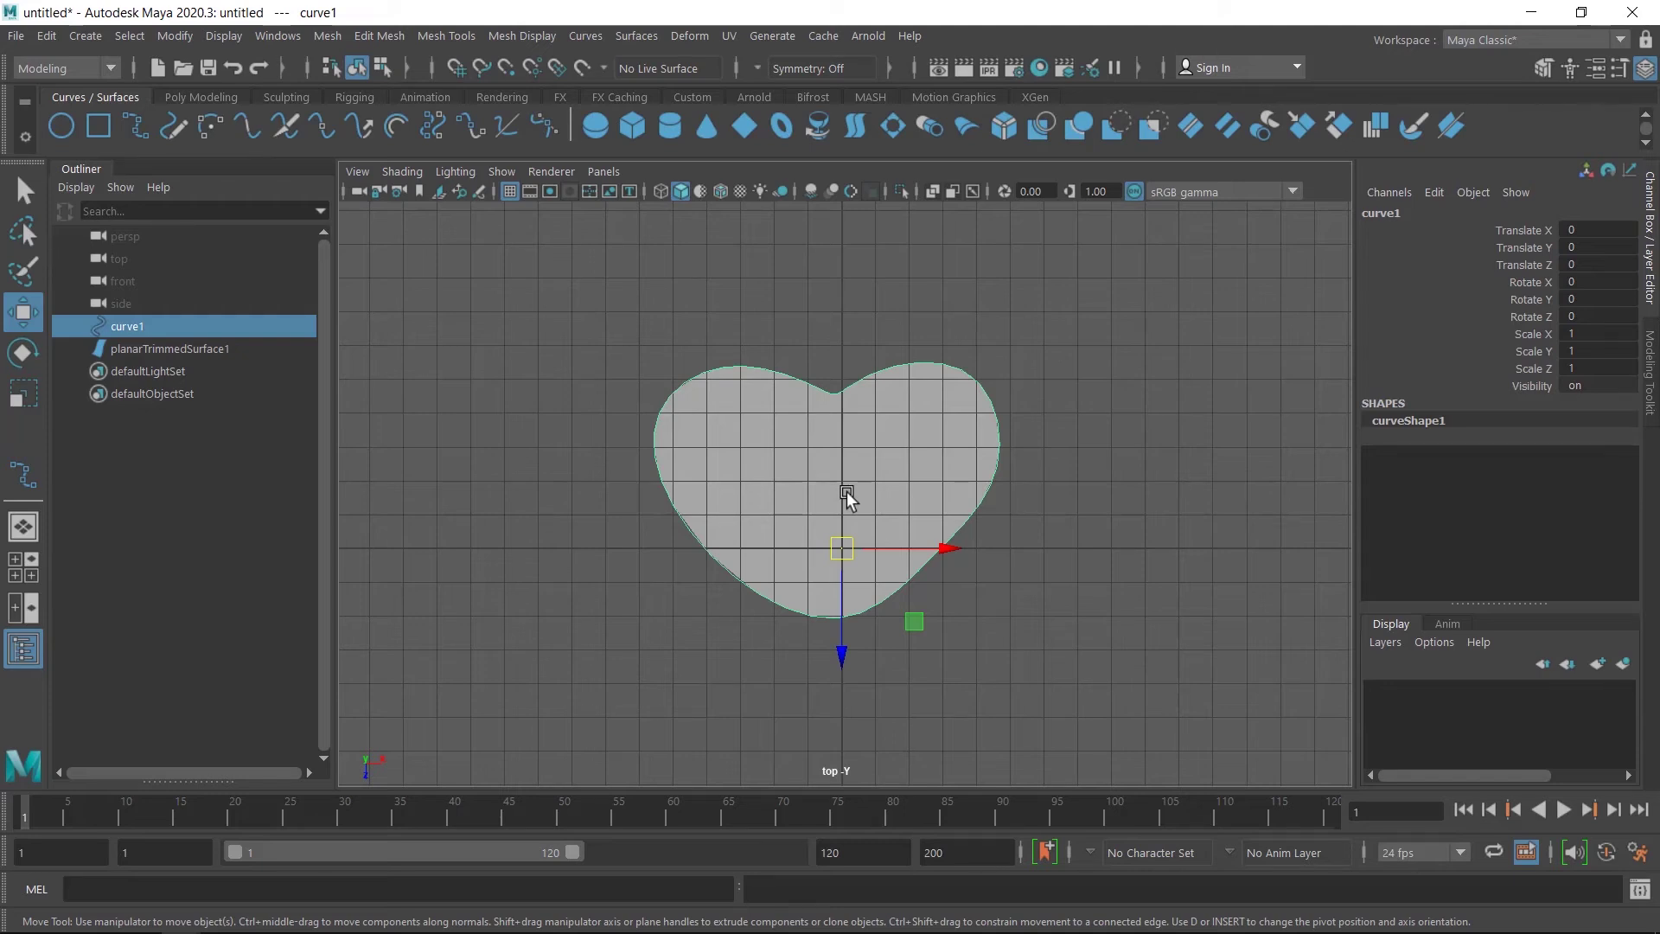
# - Draw a NURBS circle centred at about X 11.85, Z -2.77 and add two concentric duplicates scaled to about 0.70 and 0.38
pyautogui.keyDown('alt'); pyautogui.moveTo(1104, 524); pyautogui.dragTo(861, 503, button='middle'); pyautogui.keyUp('alt')
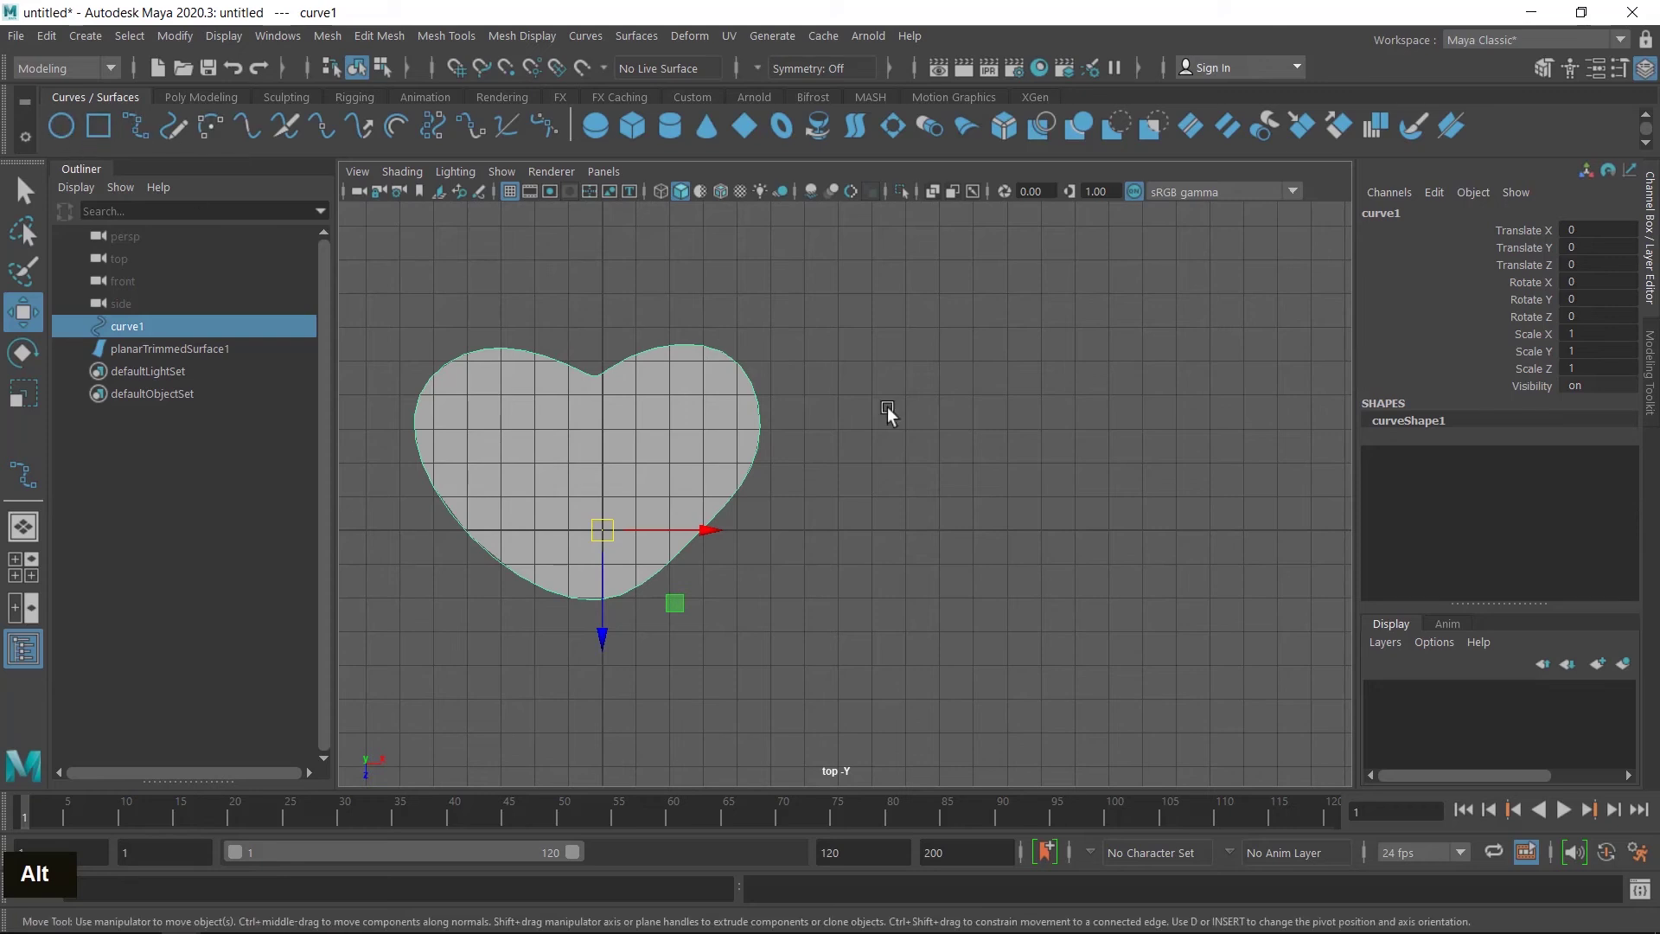
pyautogui.moveTo(1003, 437); pyautogui.dragTo(1116, 550)
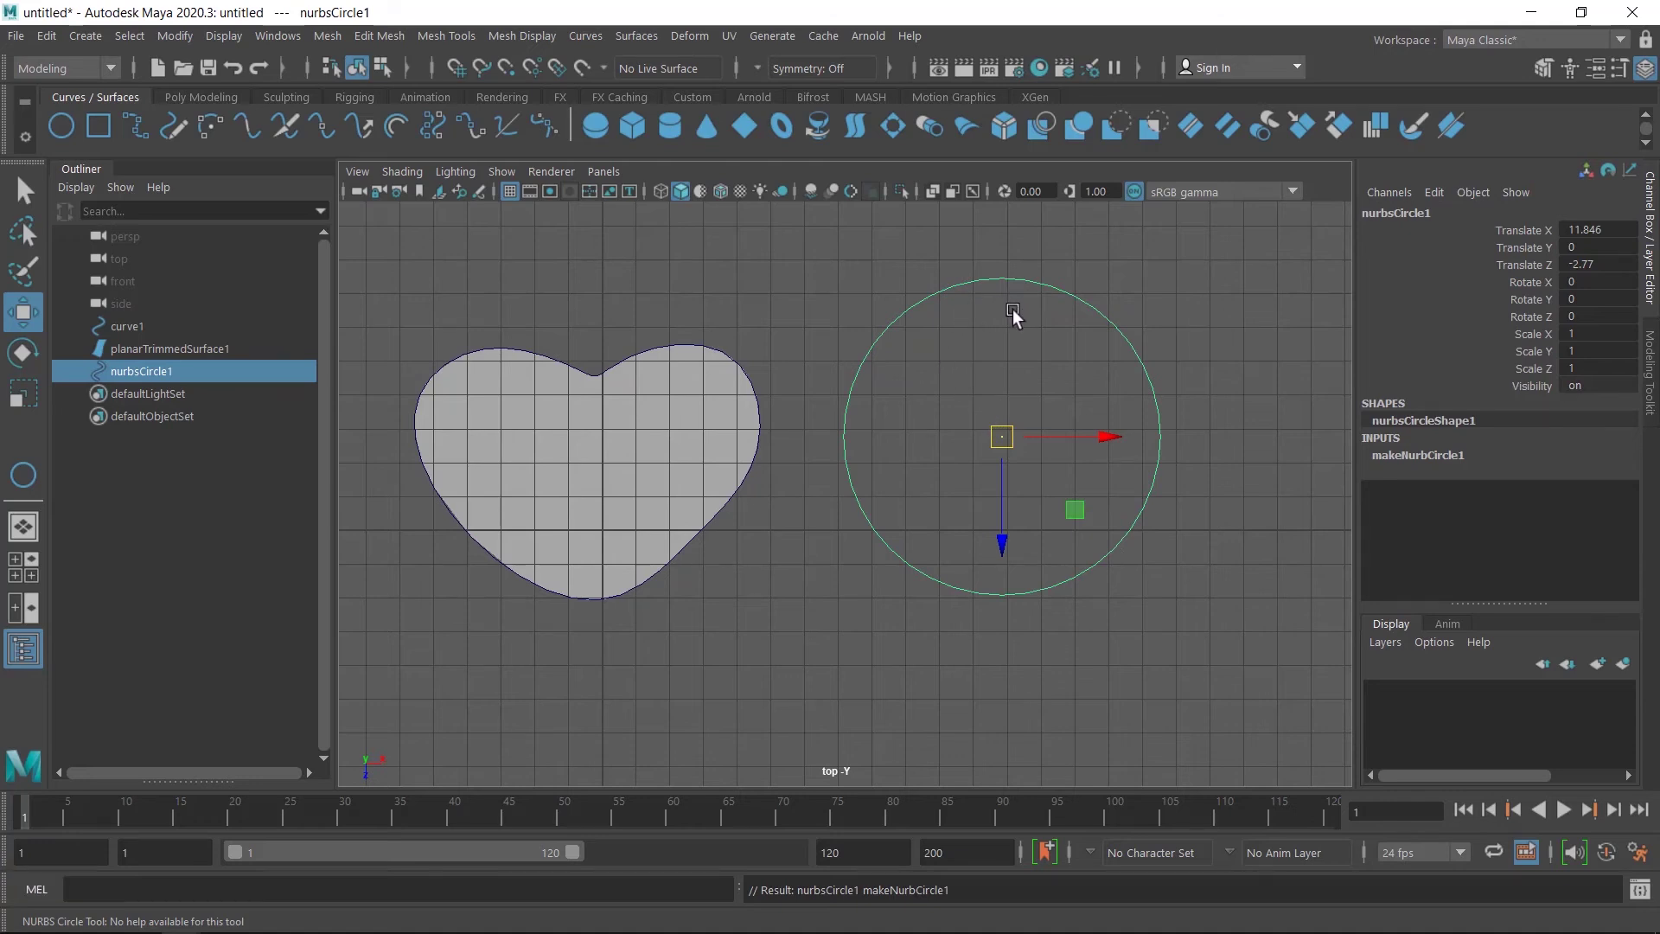
pyautogui.hotkey('ctrl', 'd')
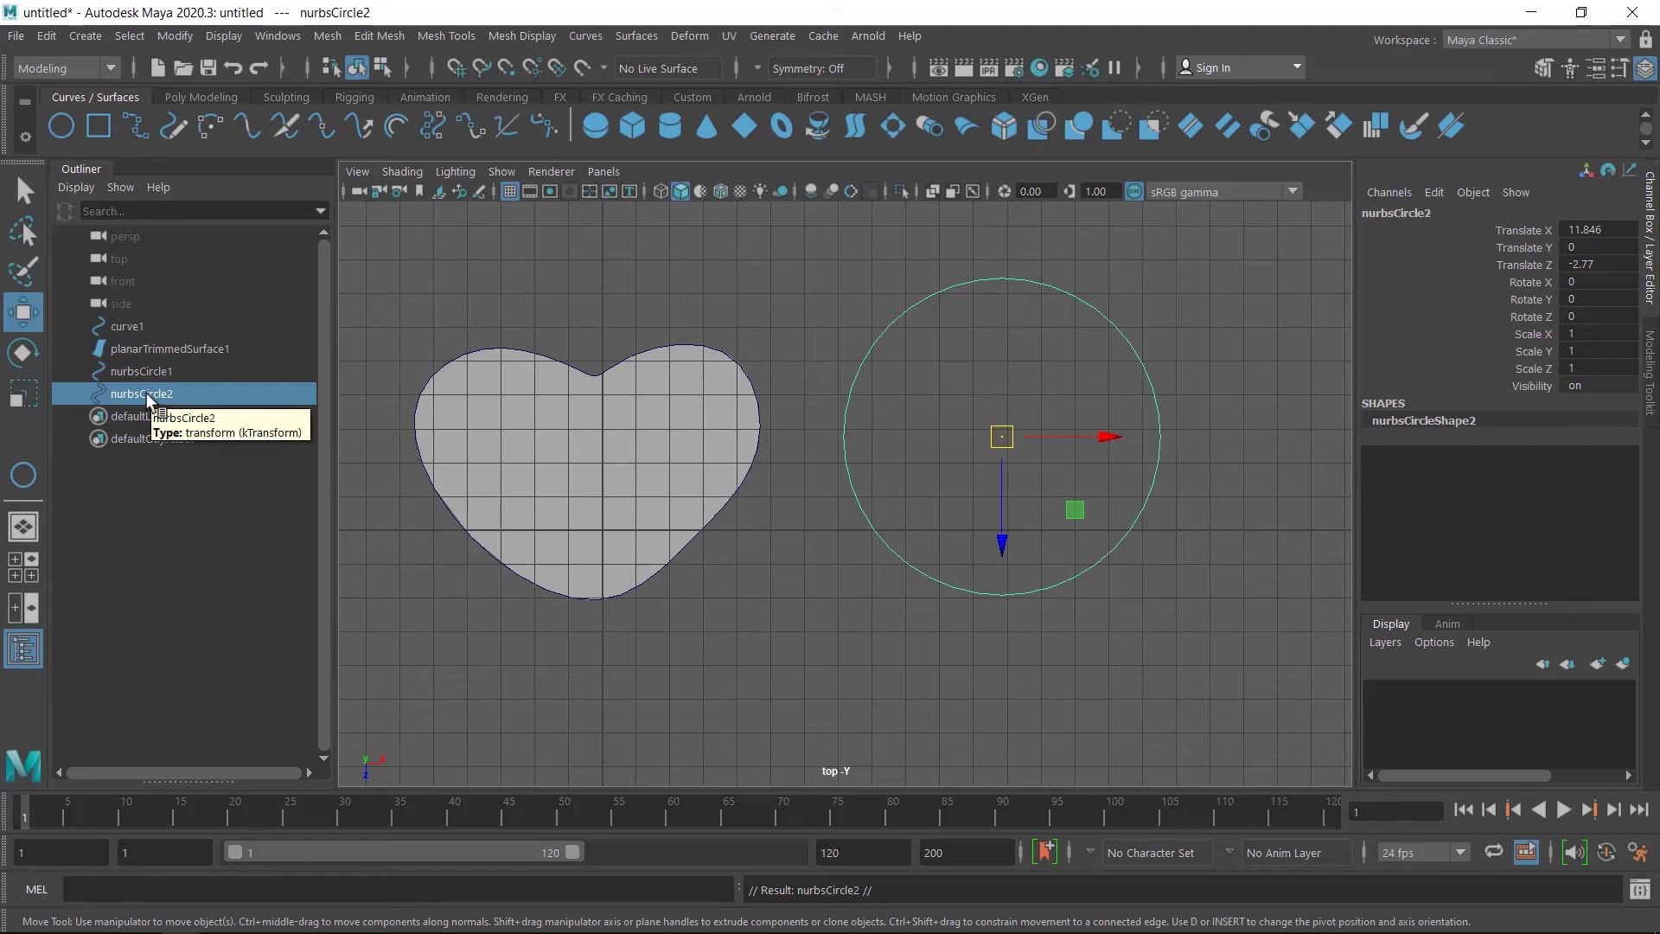
pyautogui.press('r')
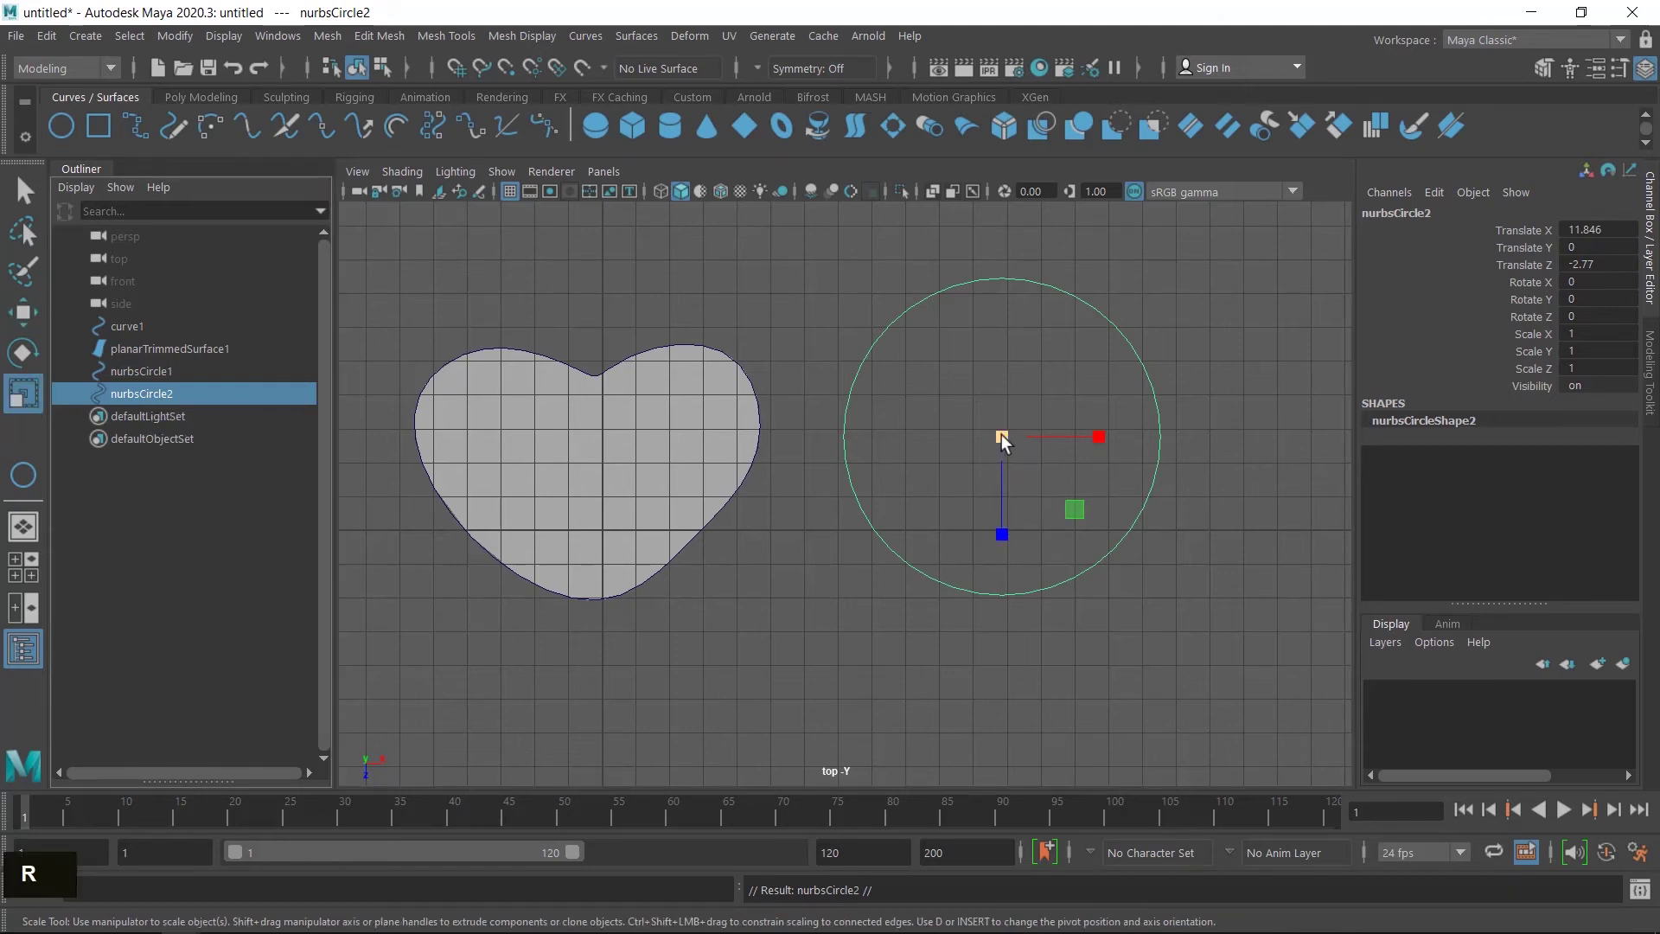
pyautogui.moveTo(1001, 436); pyautogui.dragTo(926, 600)
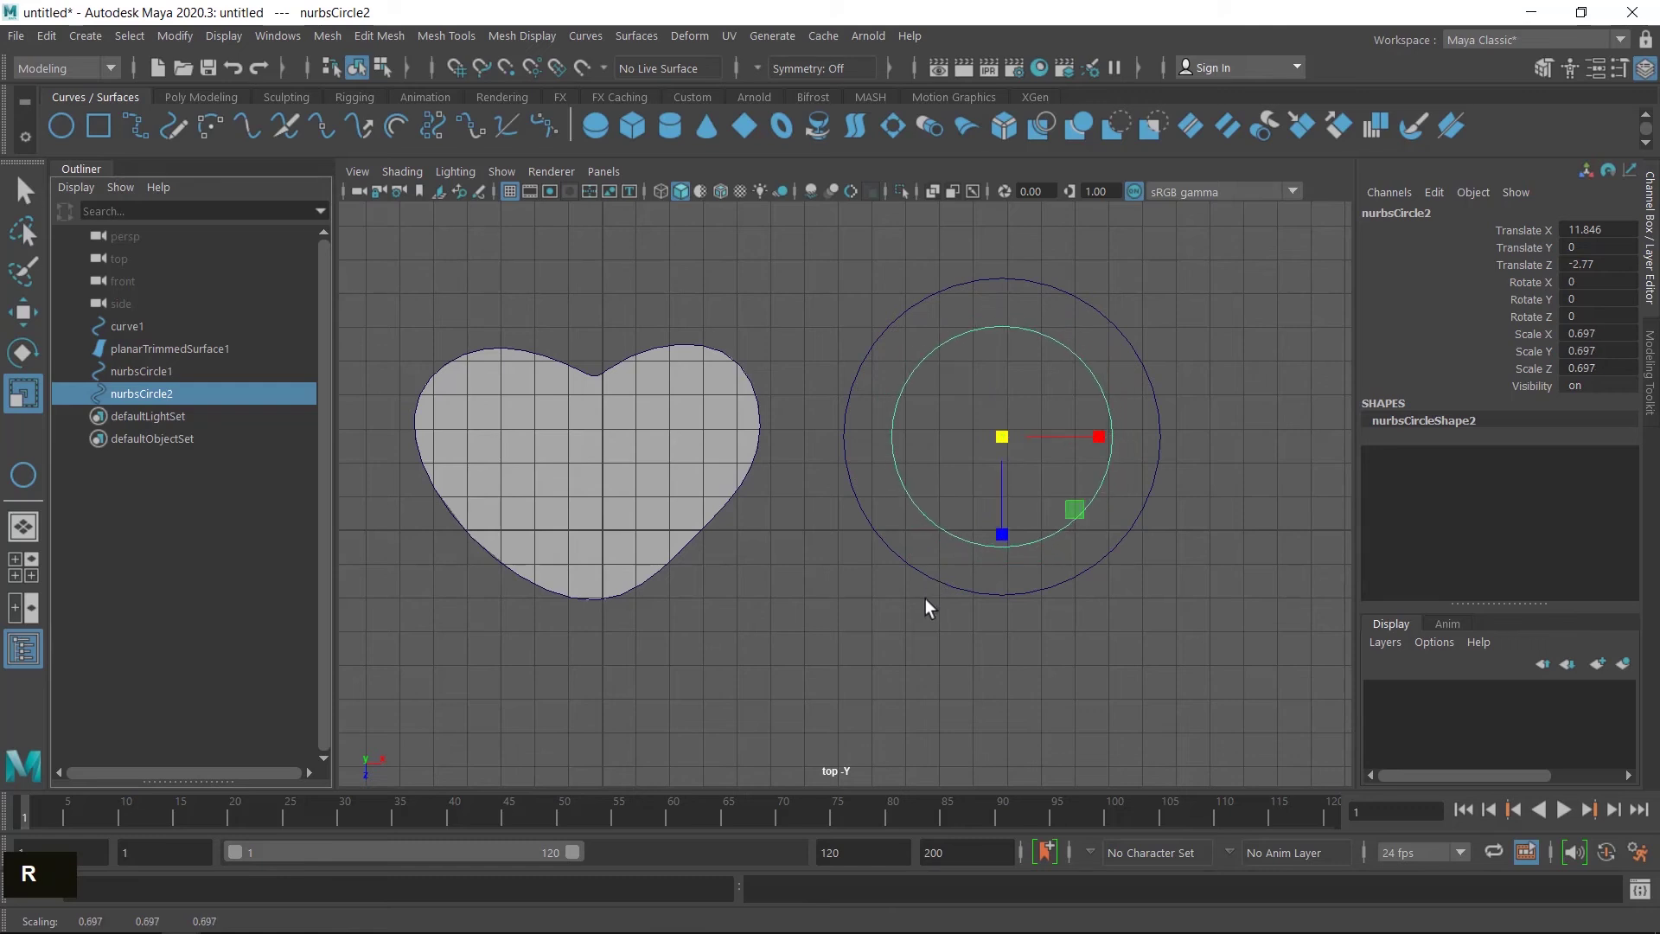
pyautogui.hotkey('ctrl', 'd')
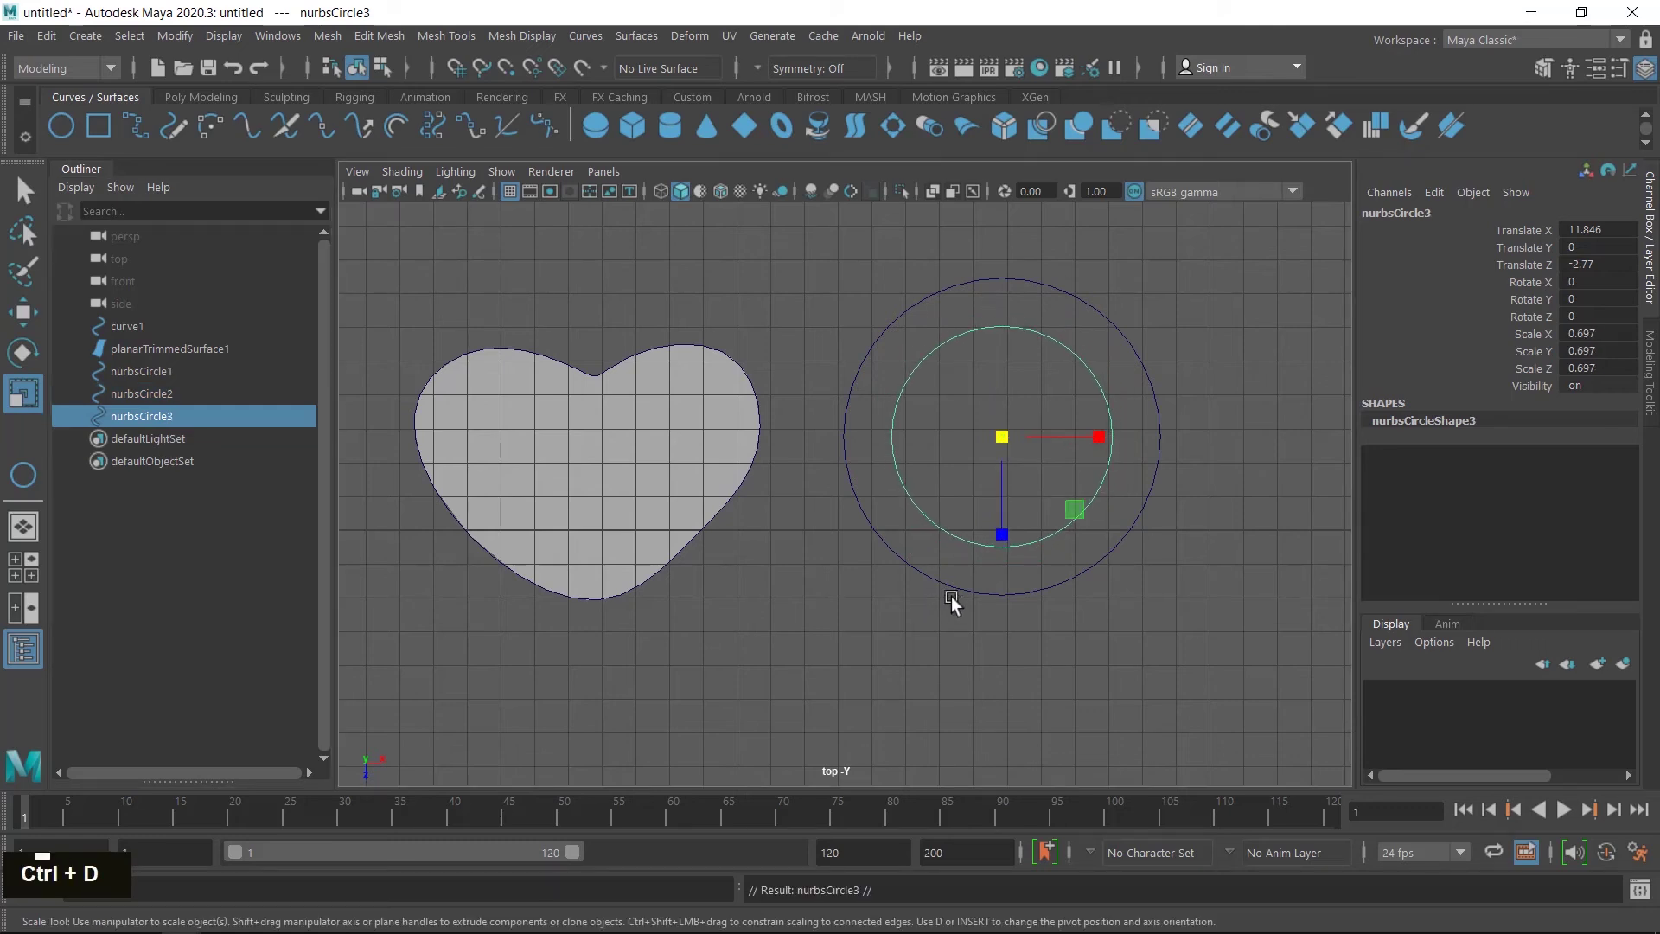
pyautogui.moveTo(1004, 439); pyautogui.dragTo(925, 636)
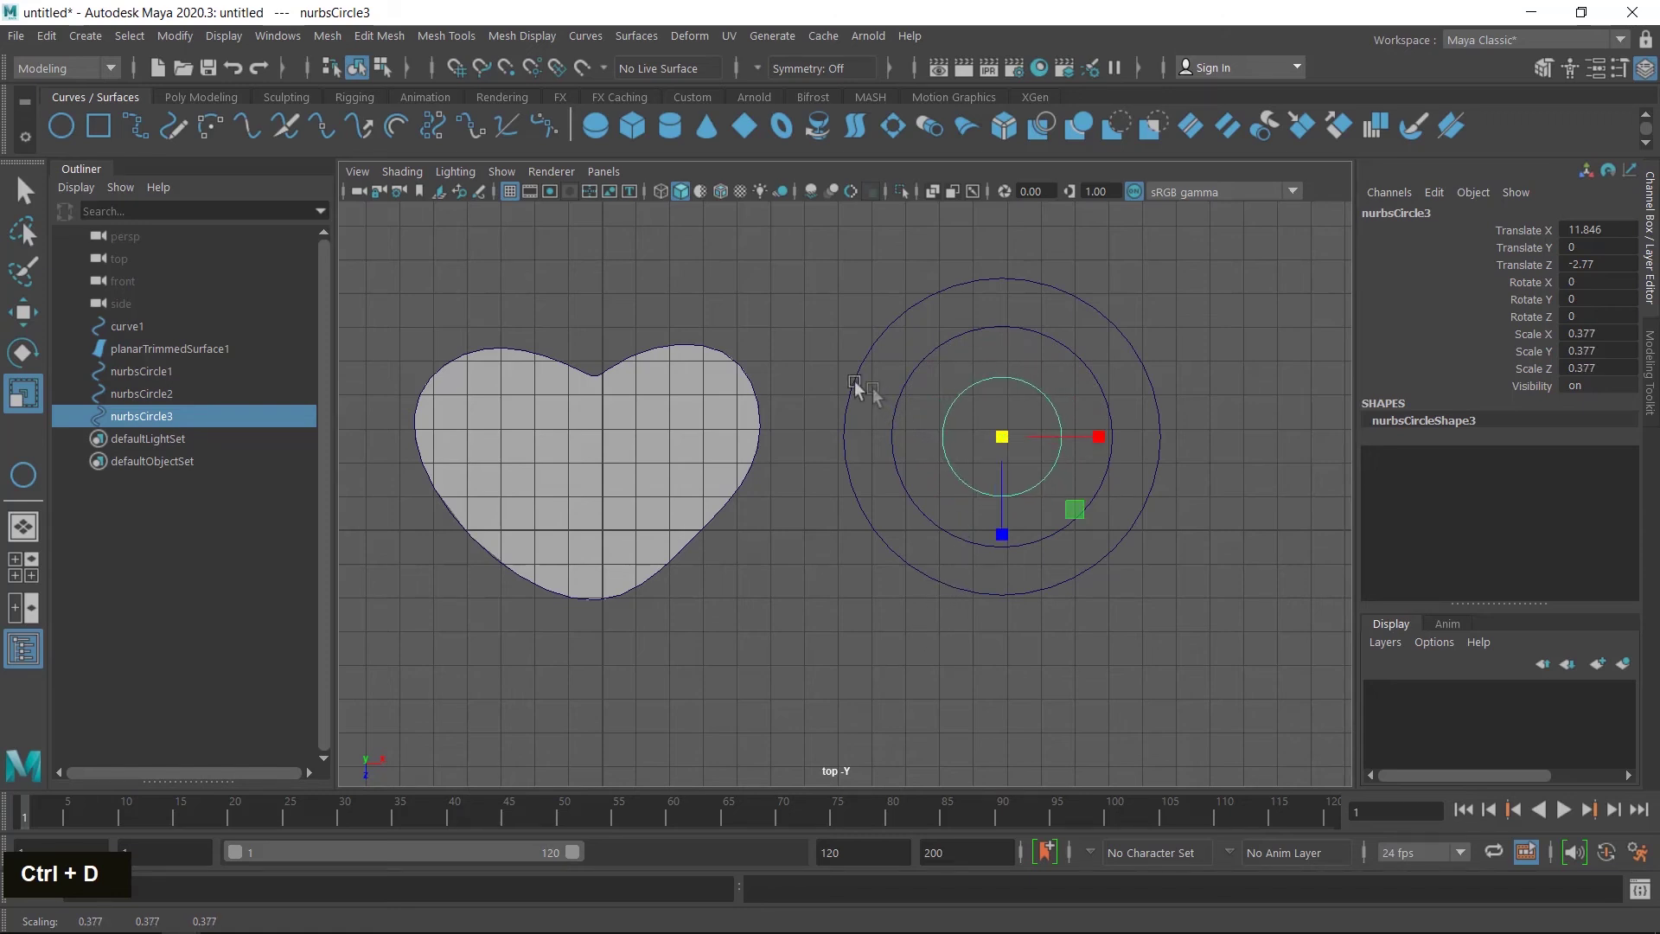
# - Create one Planar surface from the three concentric circles
pyautogui.press('w')
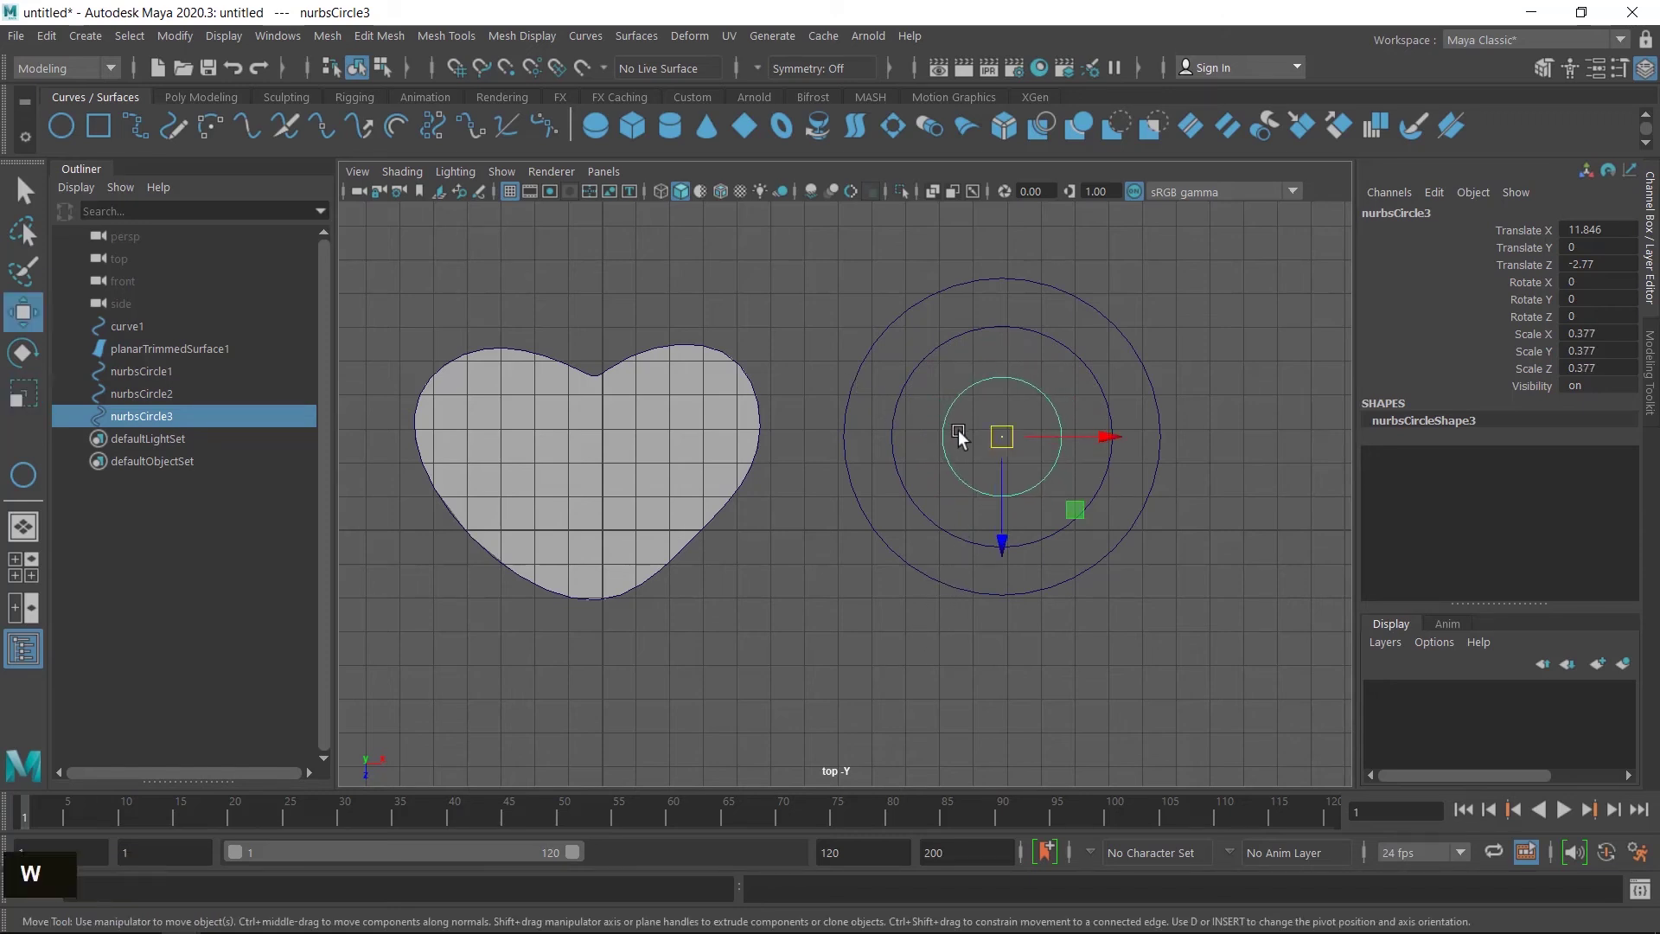
pyautogui.moveTo(847, 290); pyautogui.dragTo(1031, 524)
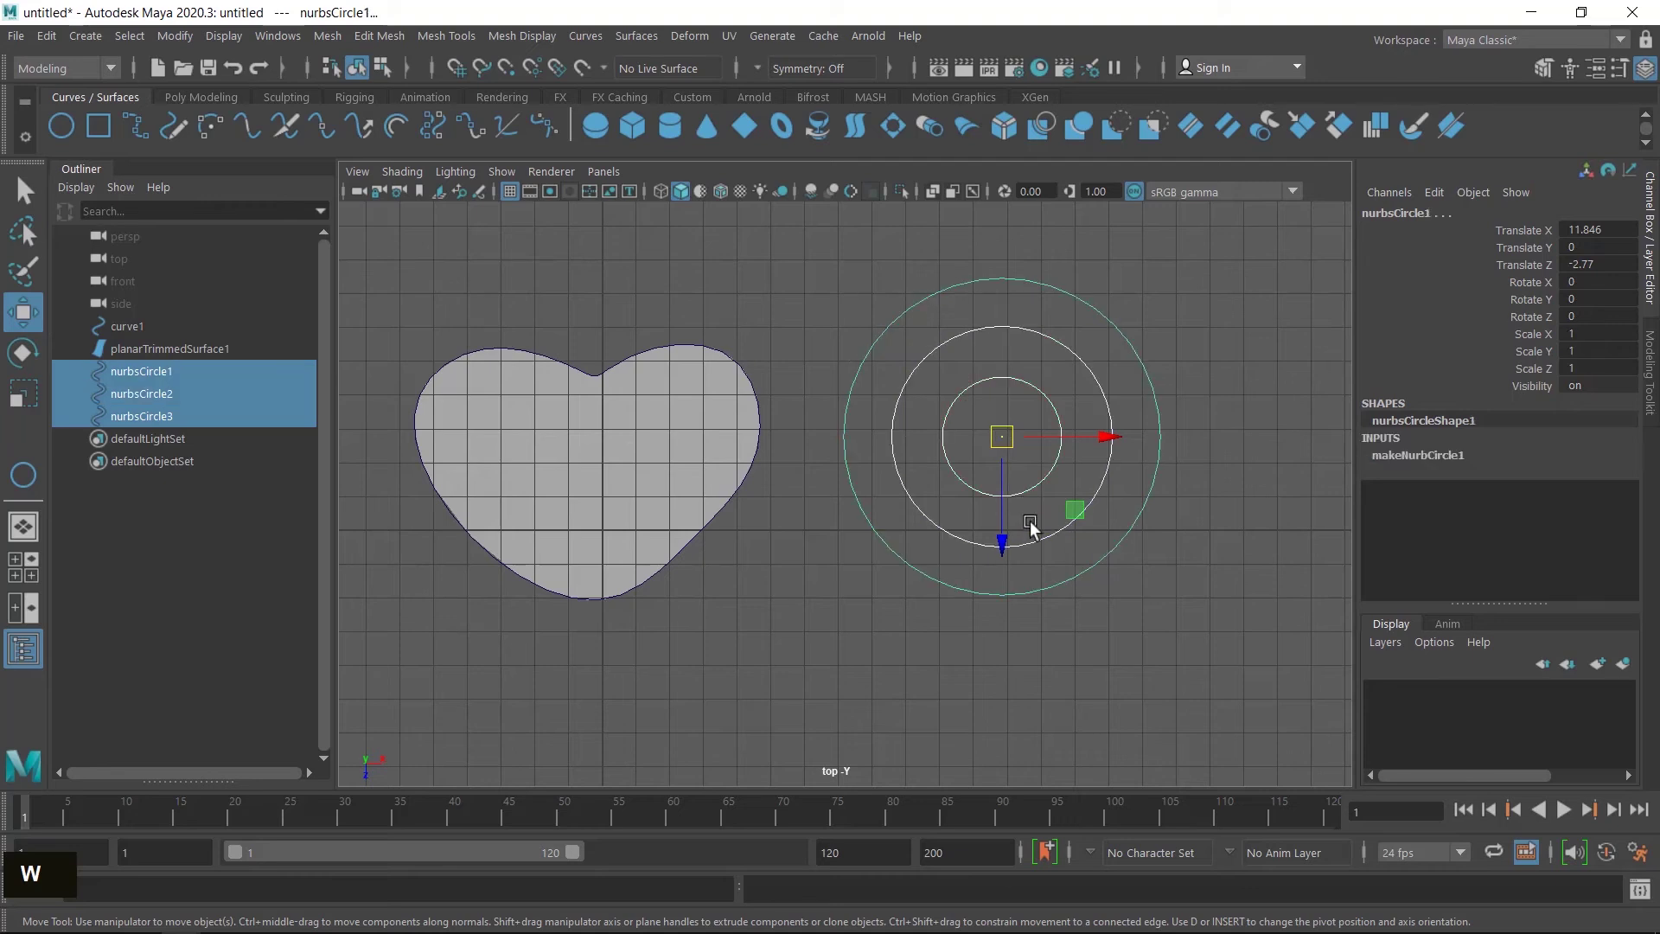
pyautogui.click(635, 35)
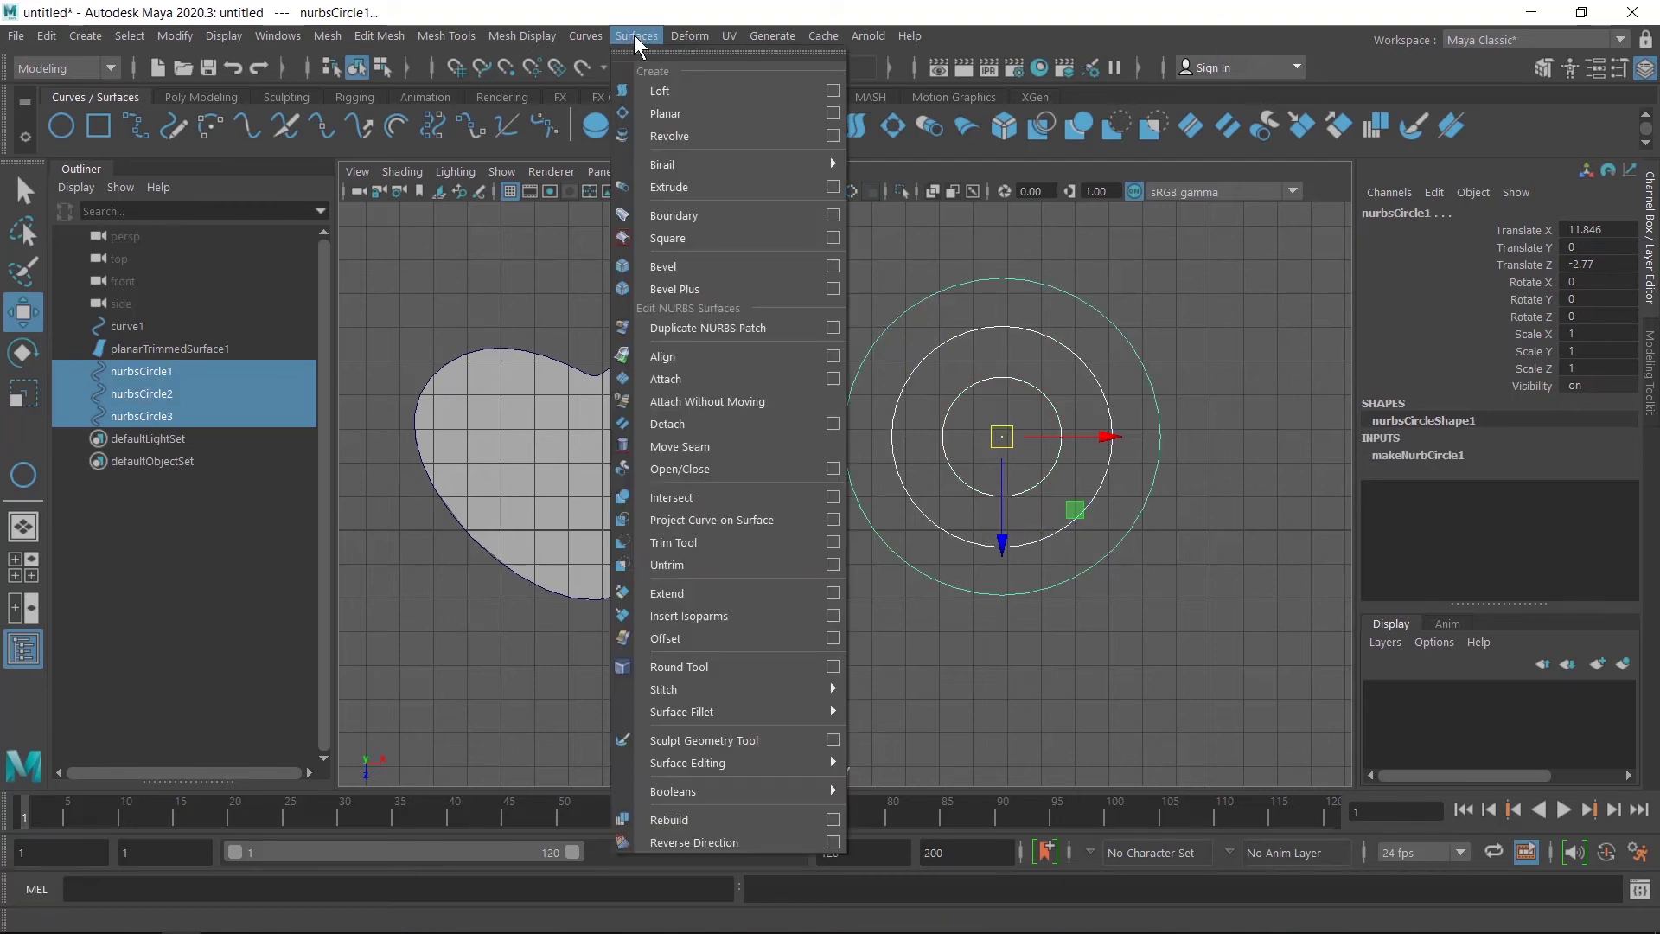
pyautogui.click(663, 114)
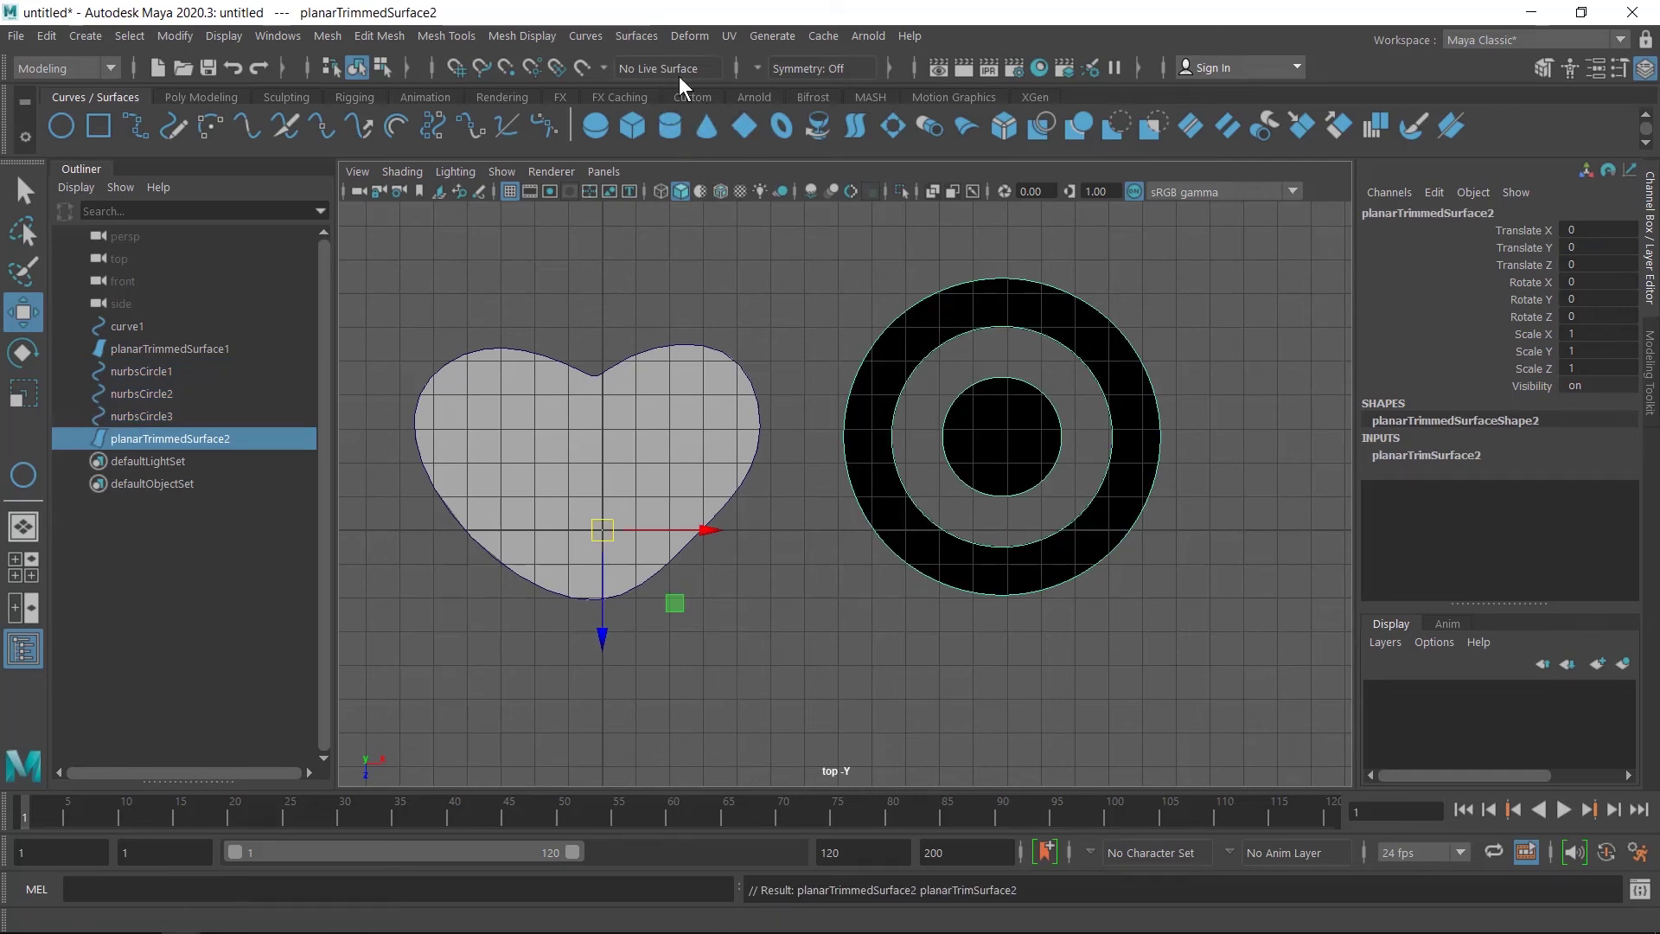
# - Reverse the ring-and-disc surface's direction and center its pivot
pyautogui.click(637, 37)
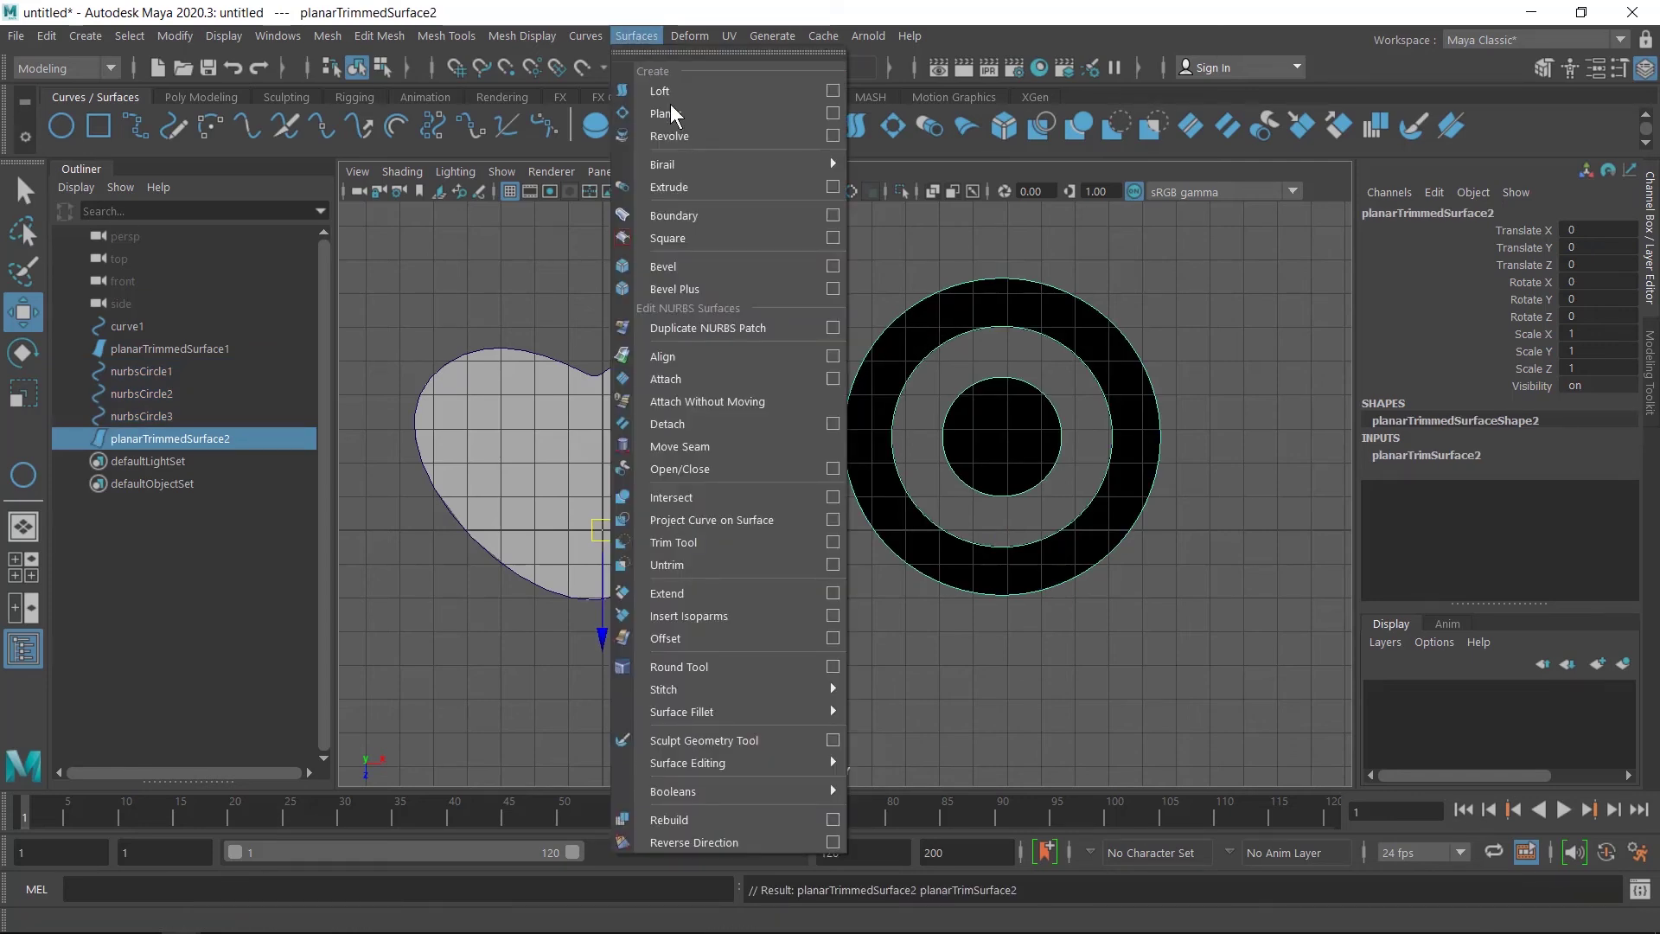
pyautogui.click(713, 839)
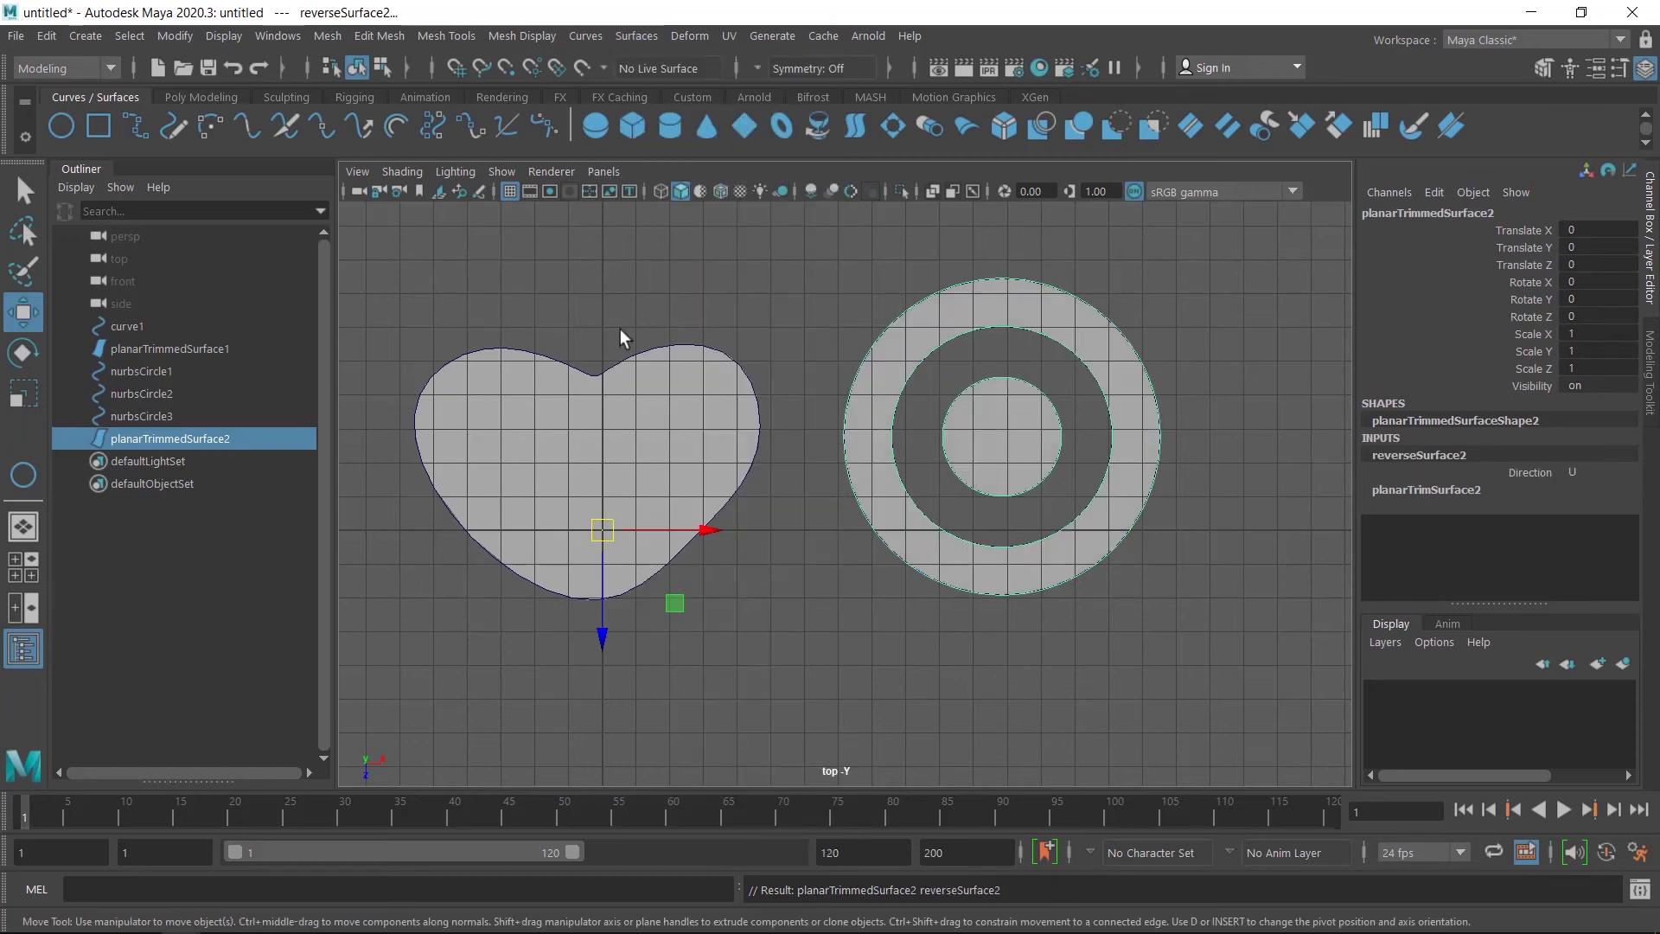
pyautogui.click(175, 35)
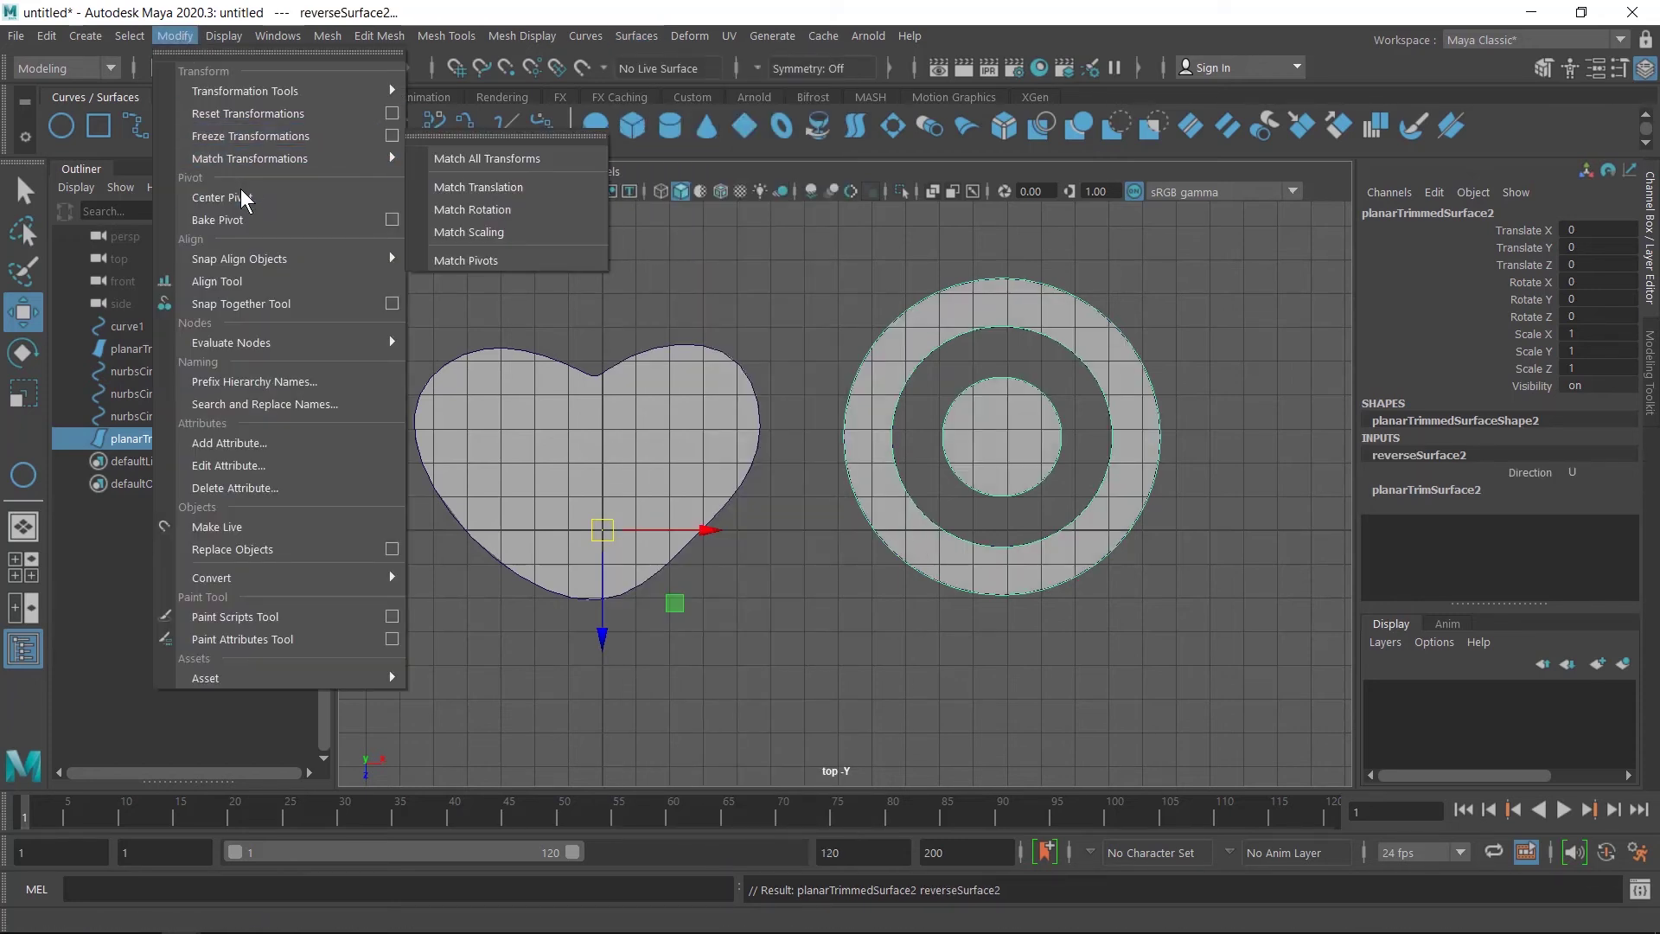
pyautogui.click(213, 197)
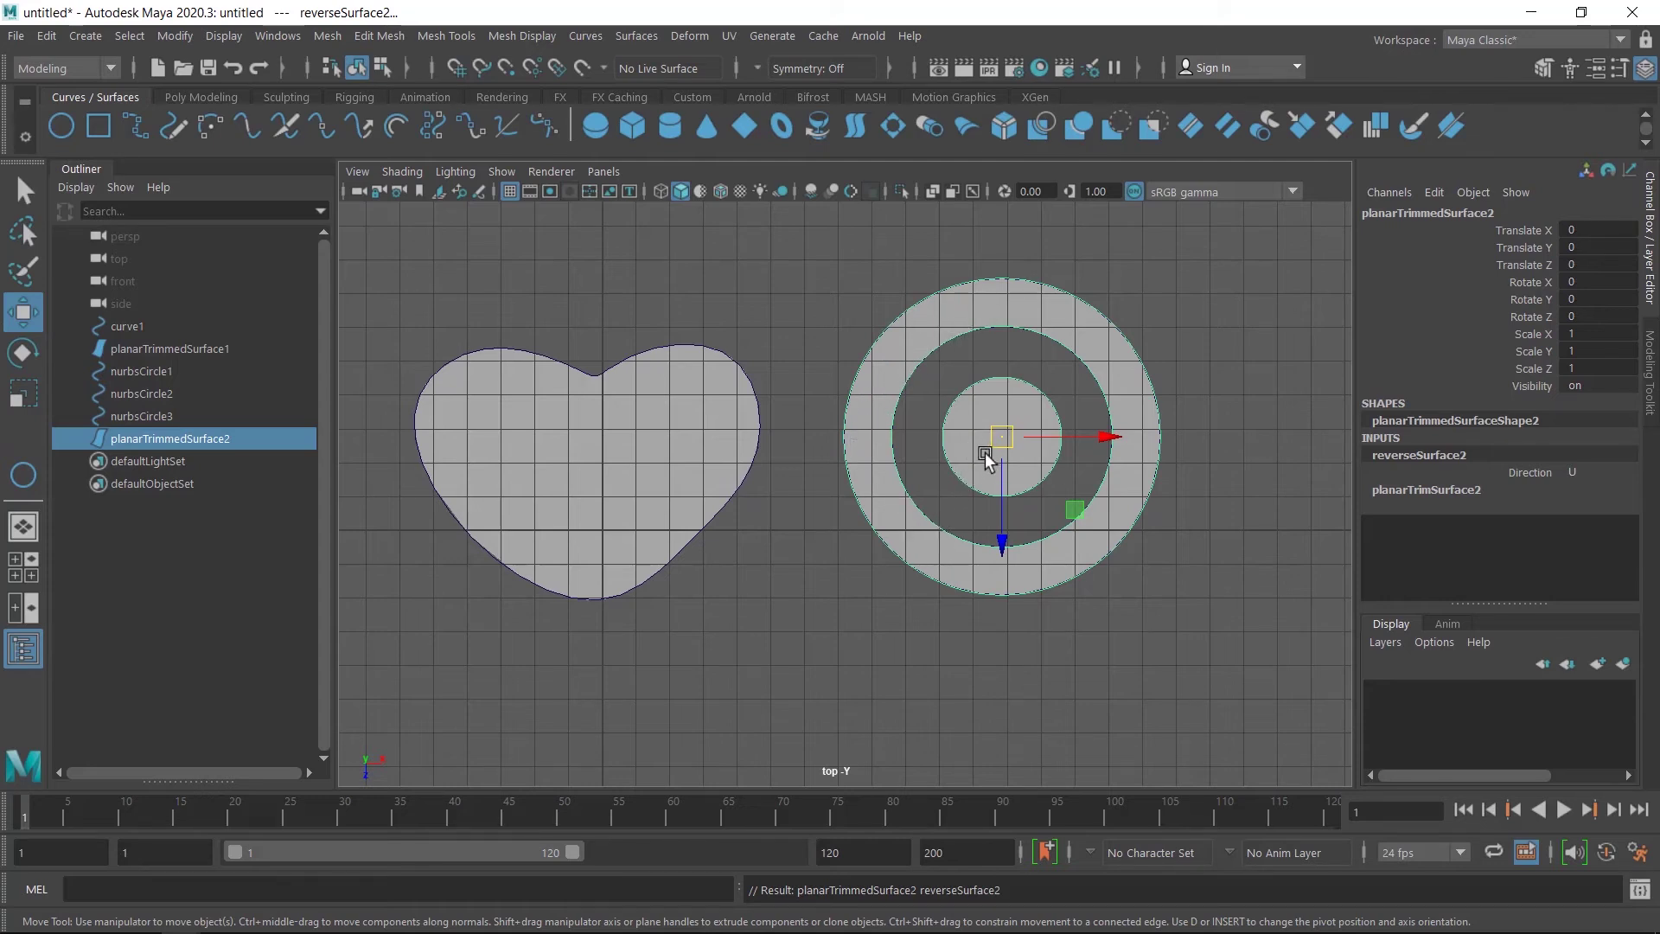
# - Show the heart surface's control vertices and select its corner vertex cv[0][0]
pyautogui.click(650, 460)
pyautogui.moveTo(648, 454); pyautogui.dragTo(510, 336, button='right')
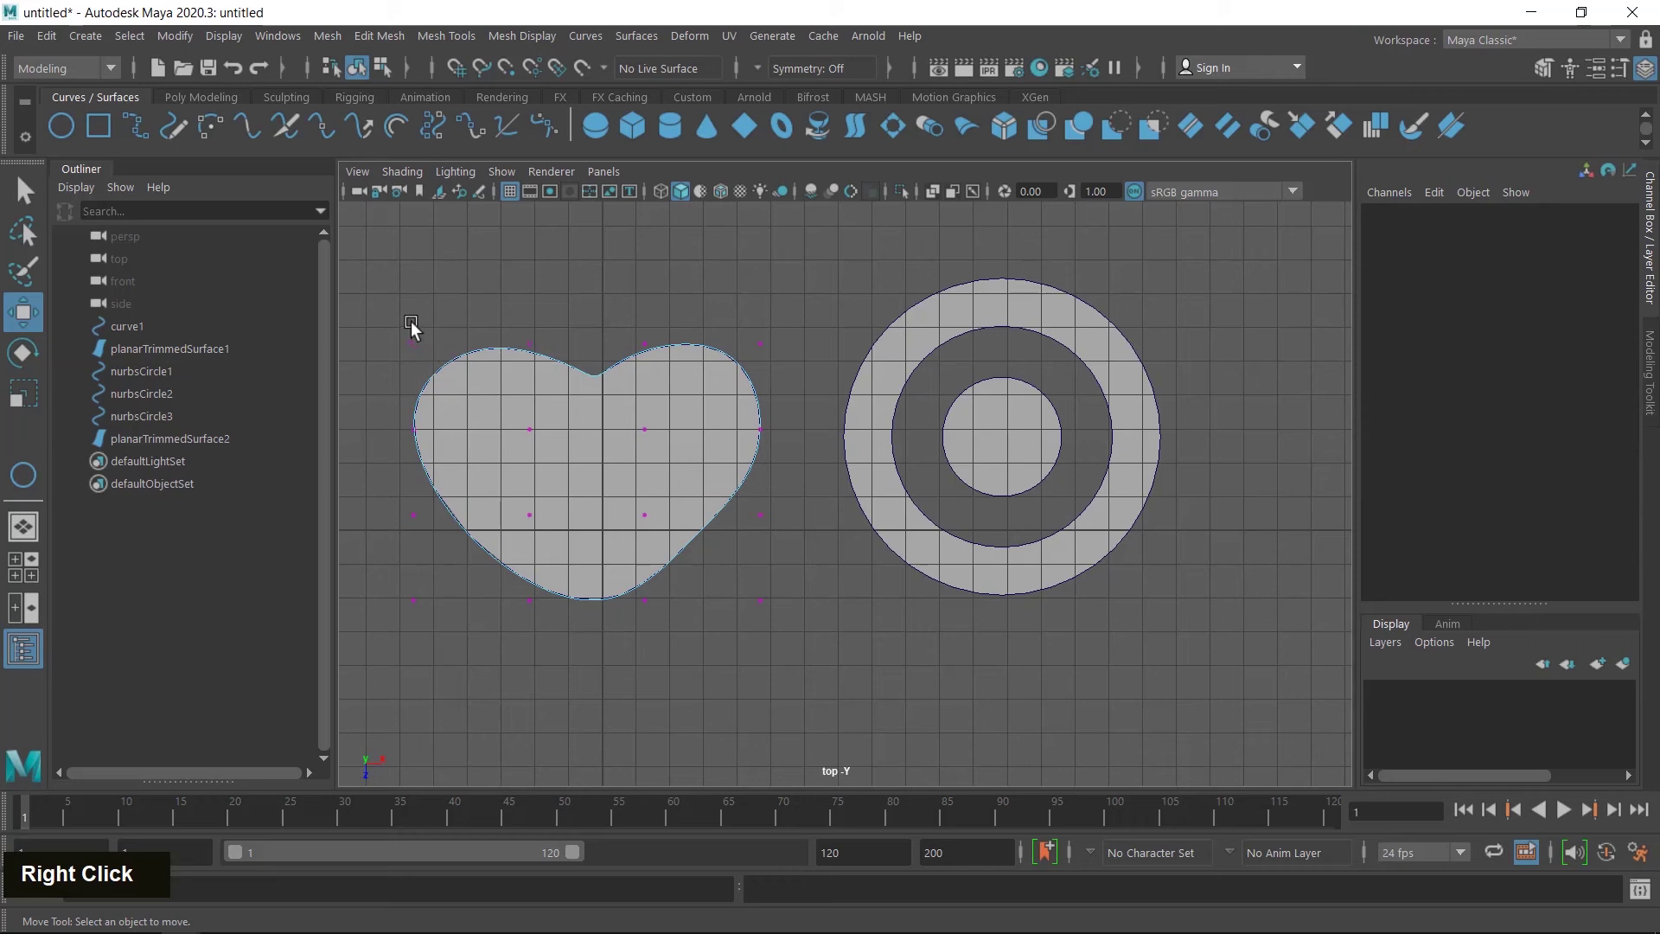
pyautogui.moveTo(394, 315); pyautogui.dragTo(435, 363)
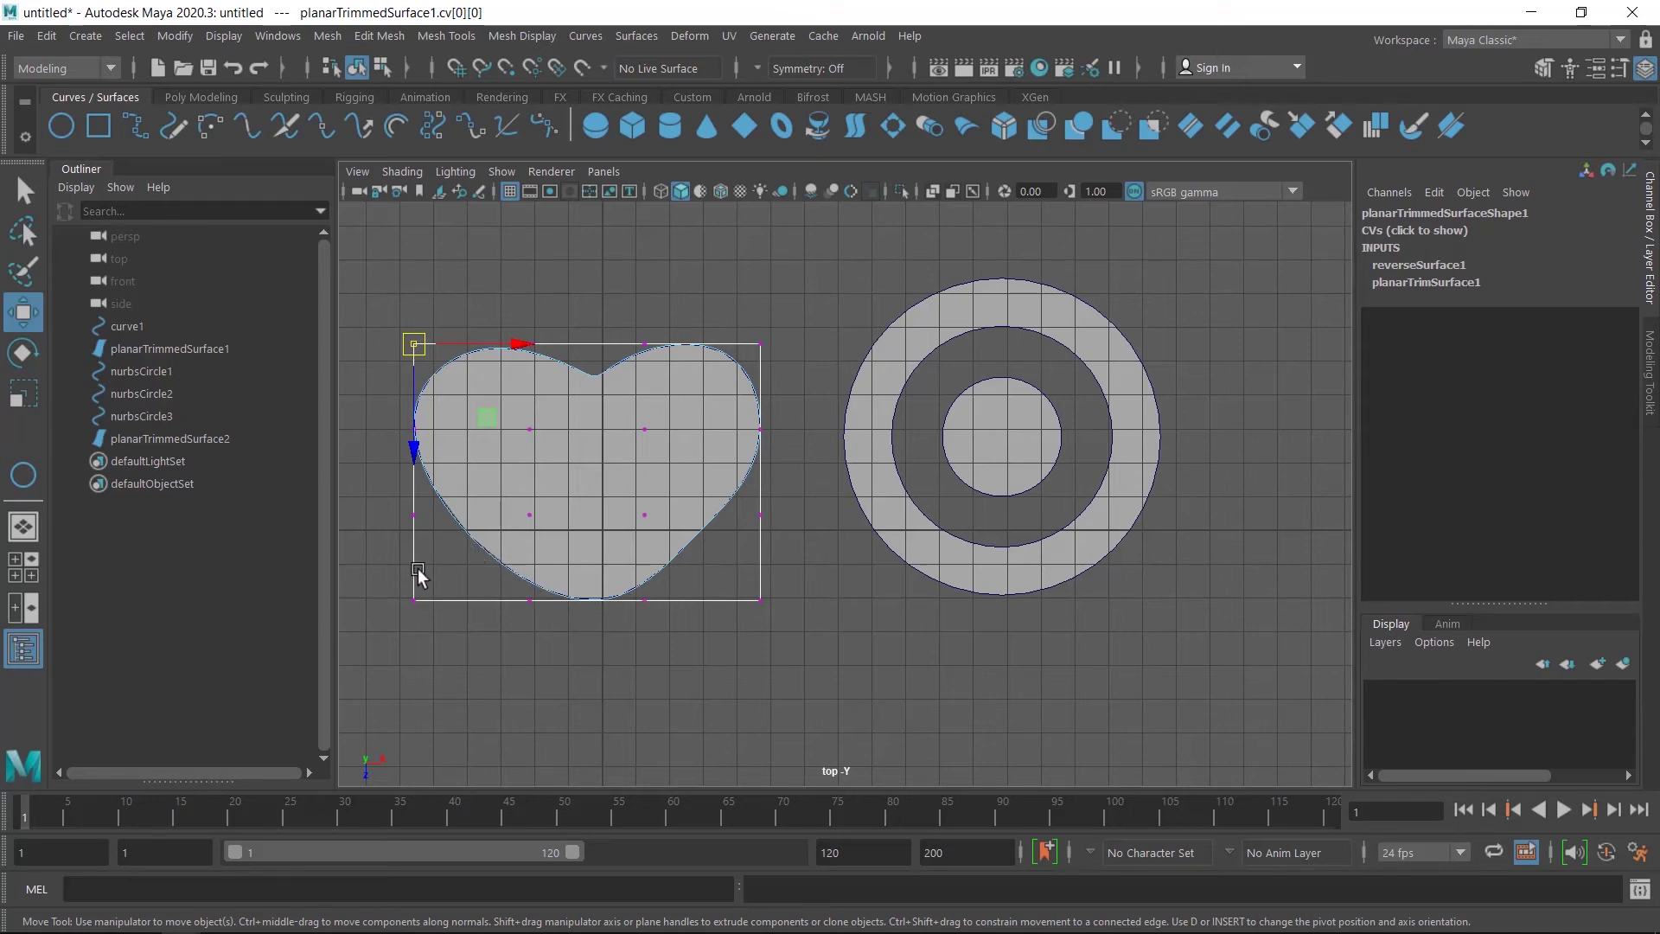
# - Show the ring-and-disc surface's control vertices, select its corner vertex cv[0][0], and return it to object mode
pyautogui.click(868, 437)
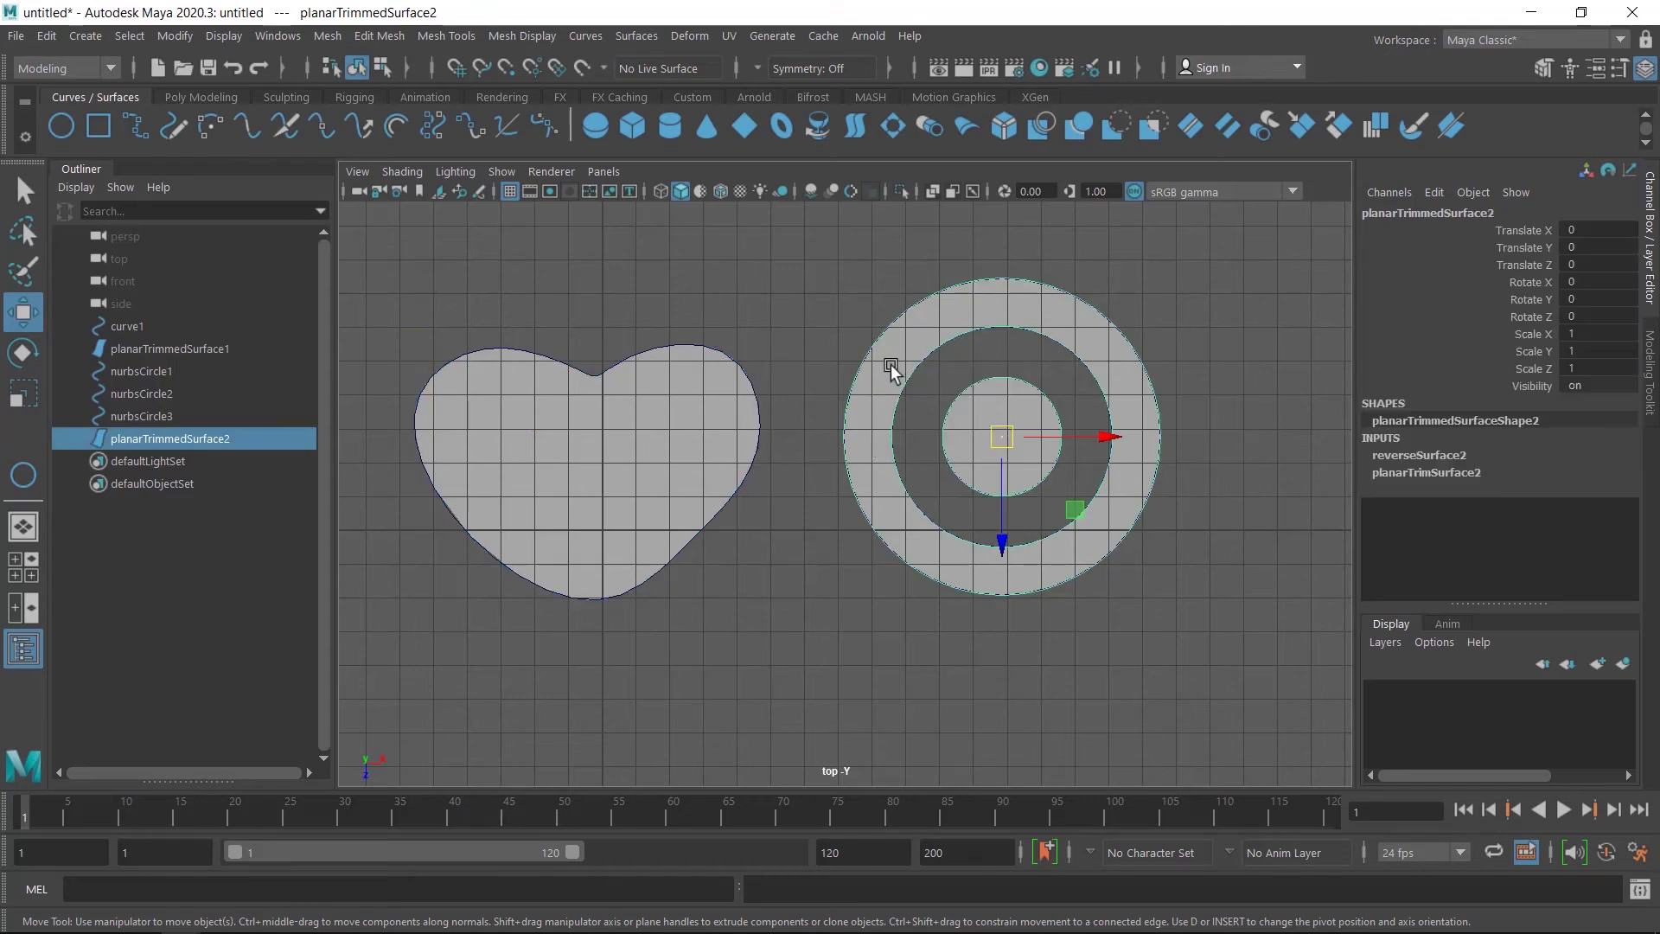
pyautogui.moveTo(891, 365); pyautogui.dragTo(780, 341, button='right')
pyautogui.moveTo(816, 253); pyautogui.dragTo(856, 285)
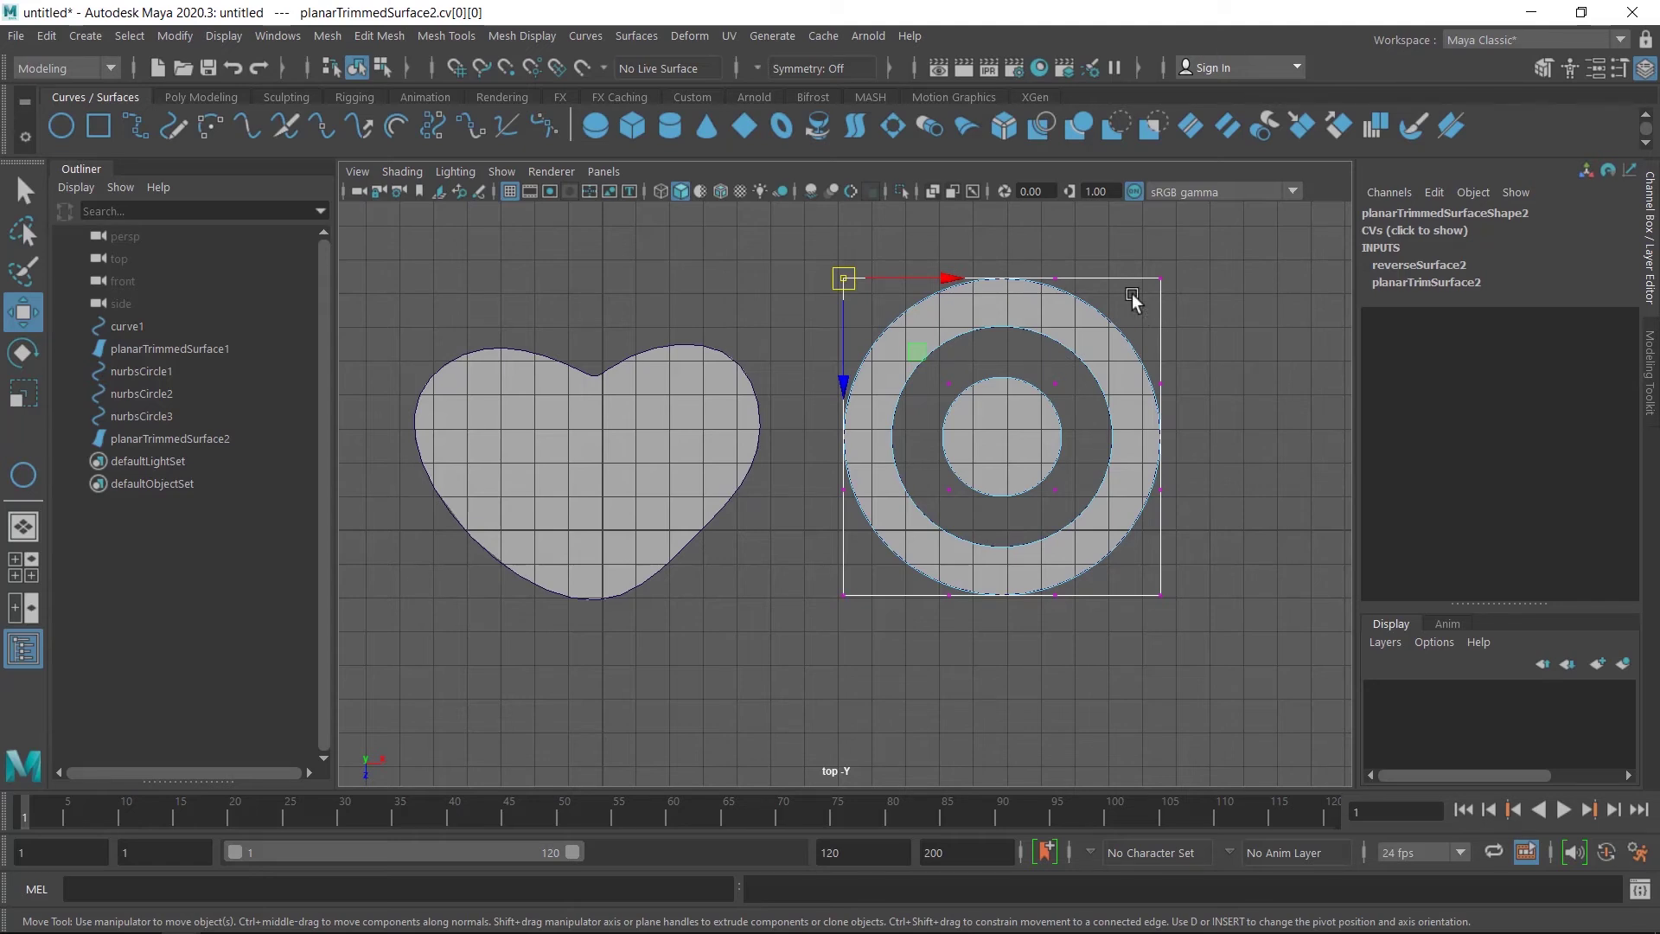
pyautogui.moveTo(1133, 301); pyautogui.dragTo(1244, 252, button='right')
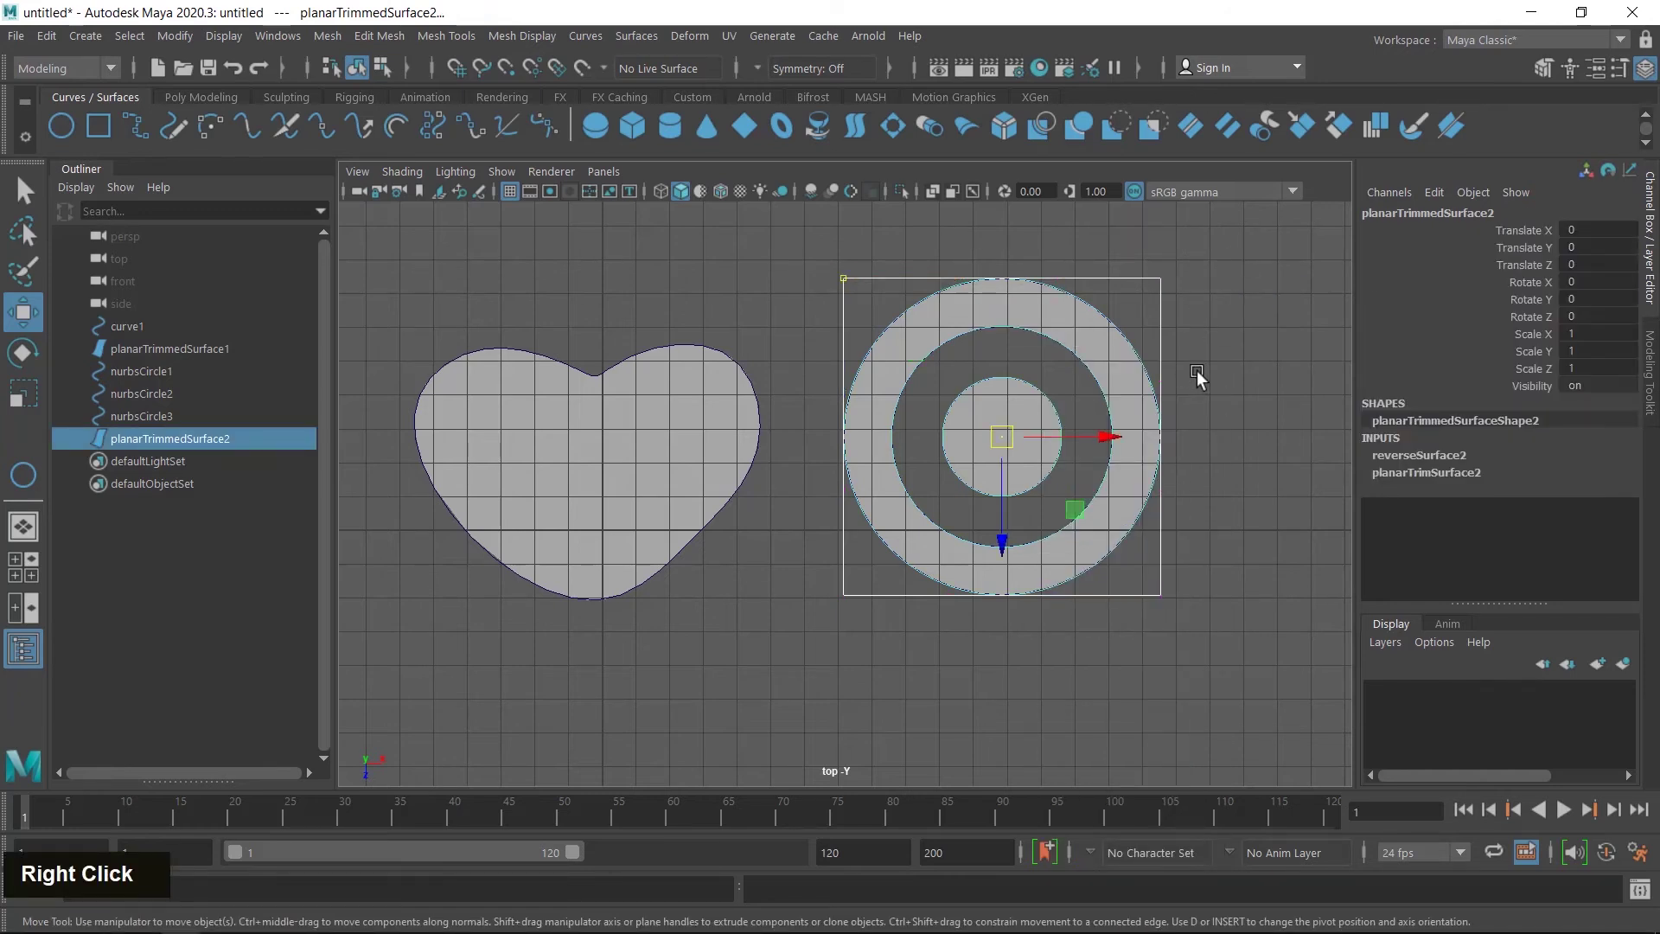
# - Draw two separate straight two-point EP curves beside the ring-and-disc surface, both slanting diagonally upward with a wide gap between them
pyautogui.keyDown('alt'); pyautogui.moveTo(1217, 403); pyautogui.dragTo(779, 424, button='middle'); pyautogui.keyUp('alt')
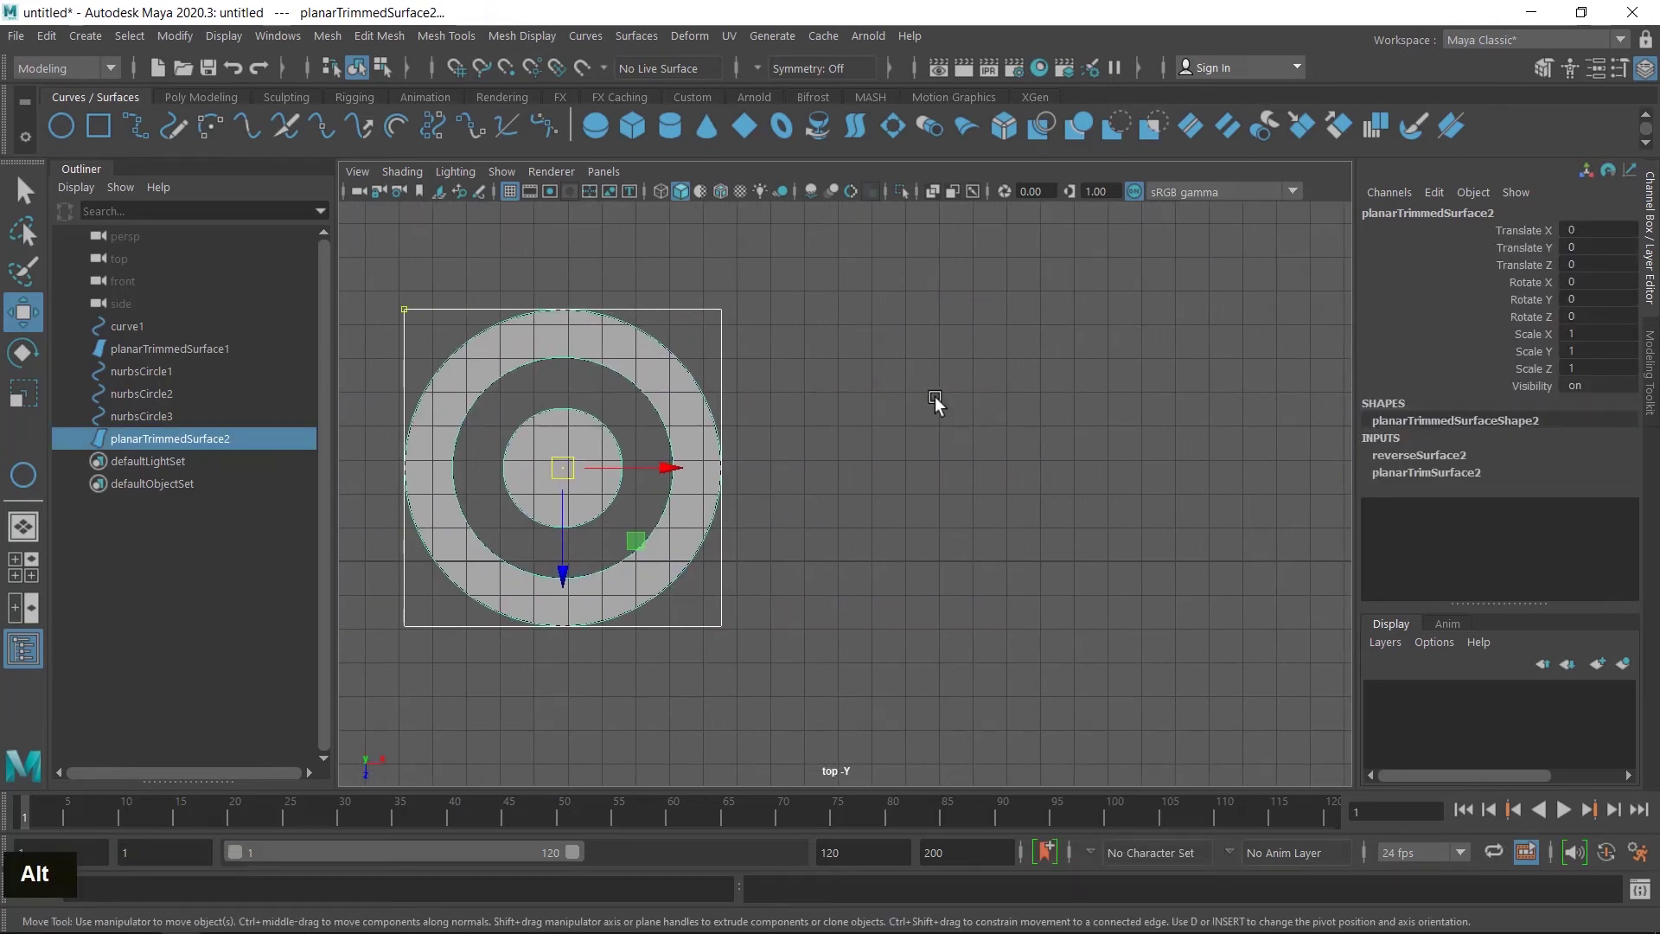
pyautogui.click(136, 123)
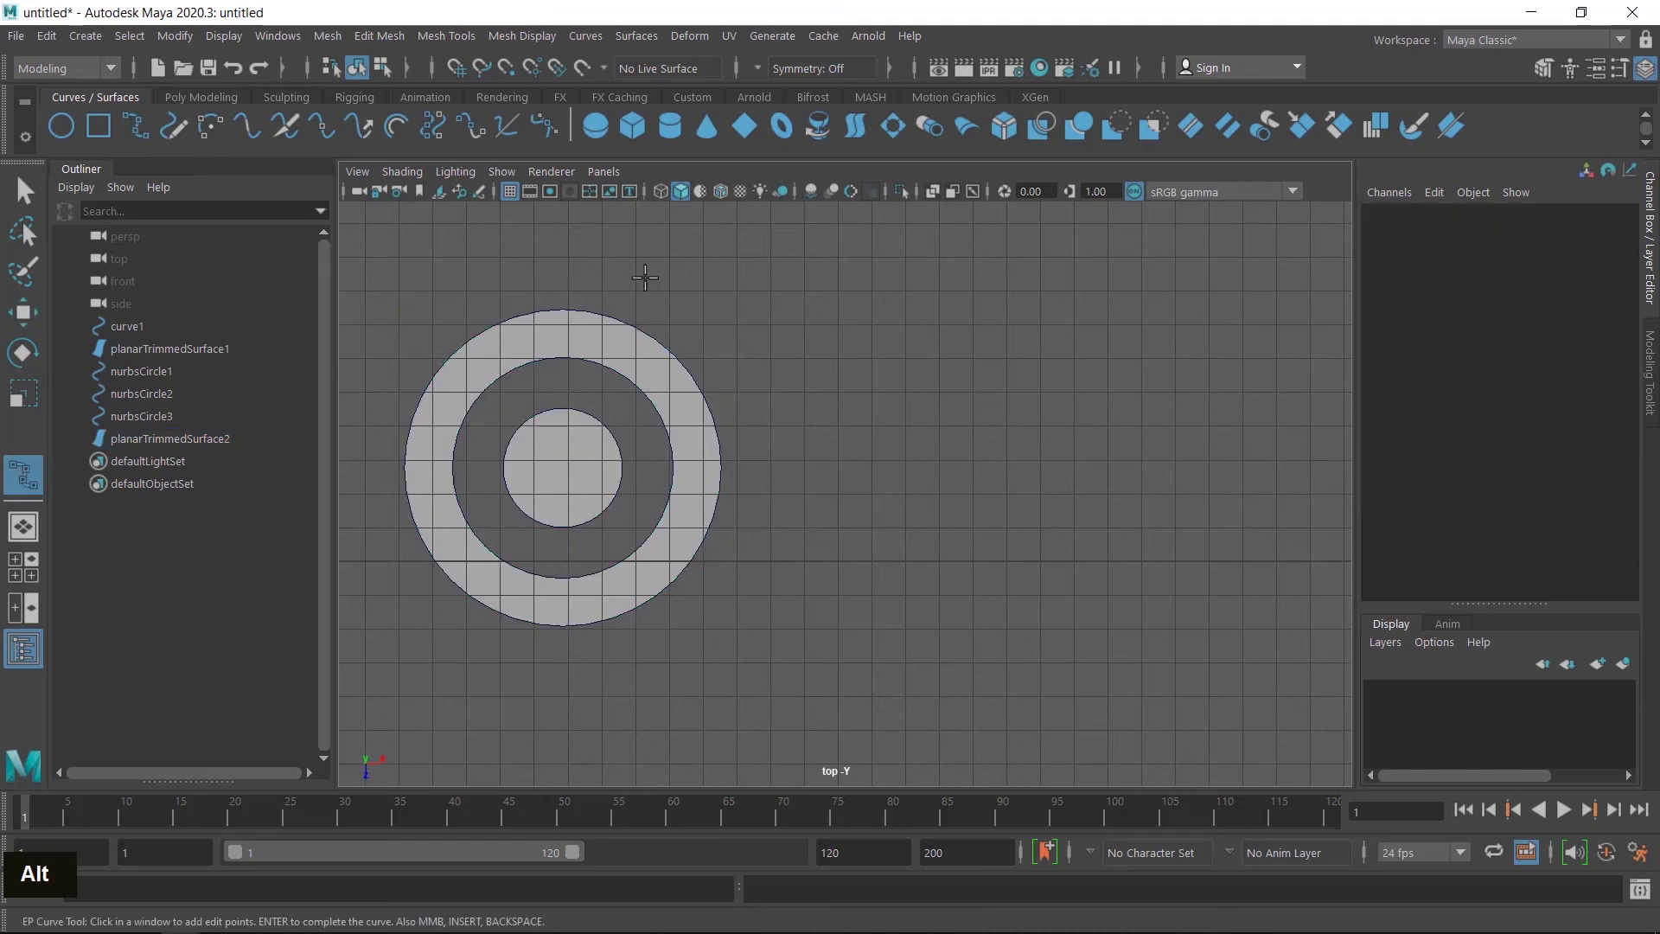
pyautogui.click(796, 608)
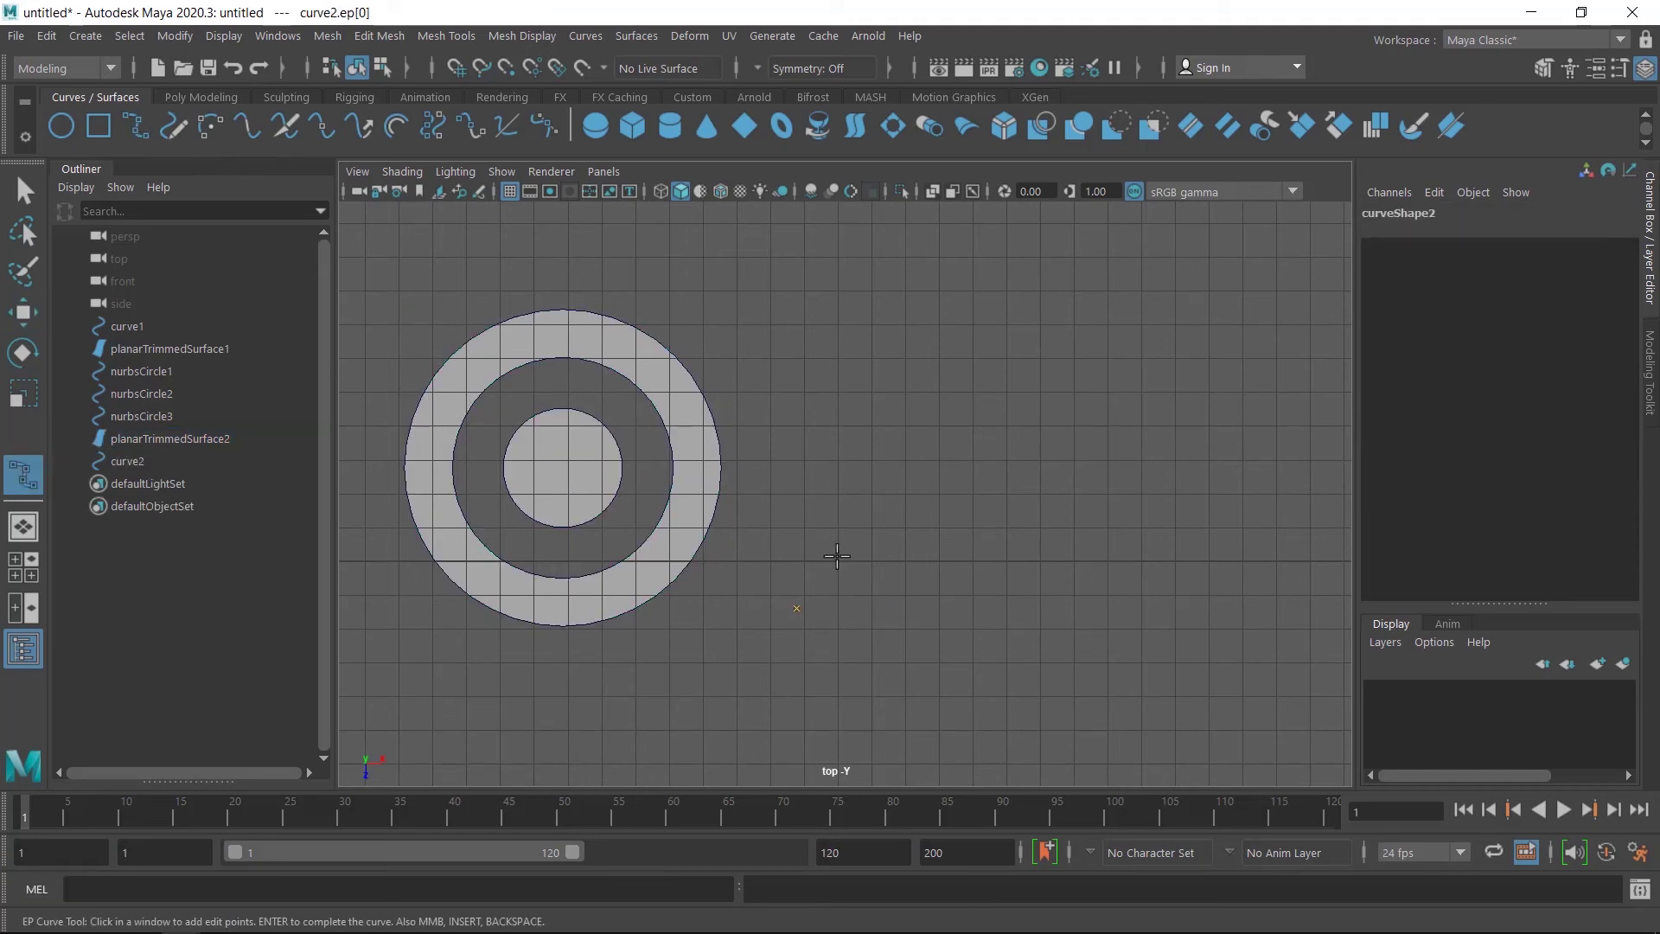
pyautogui.click(1150, 248)
pyautogui.press('Return')
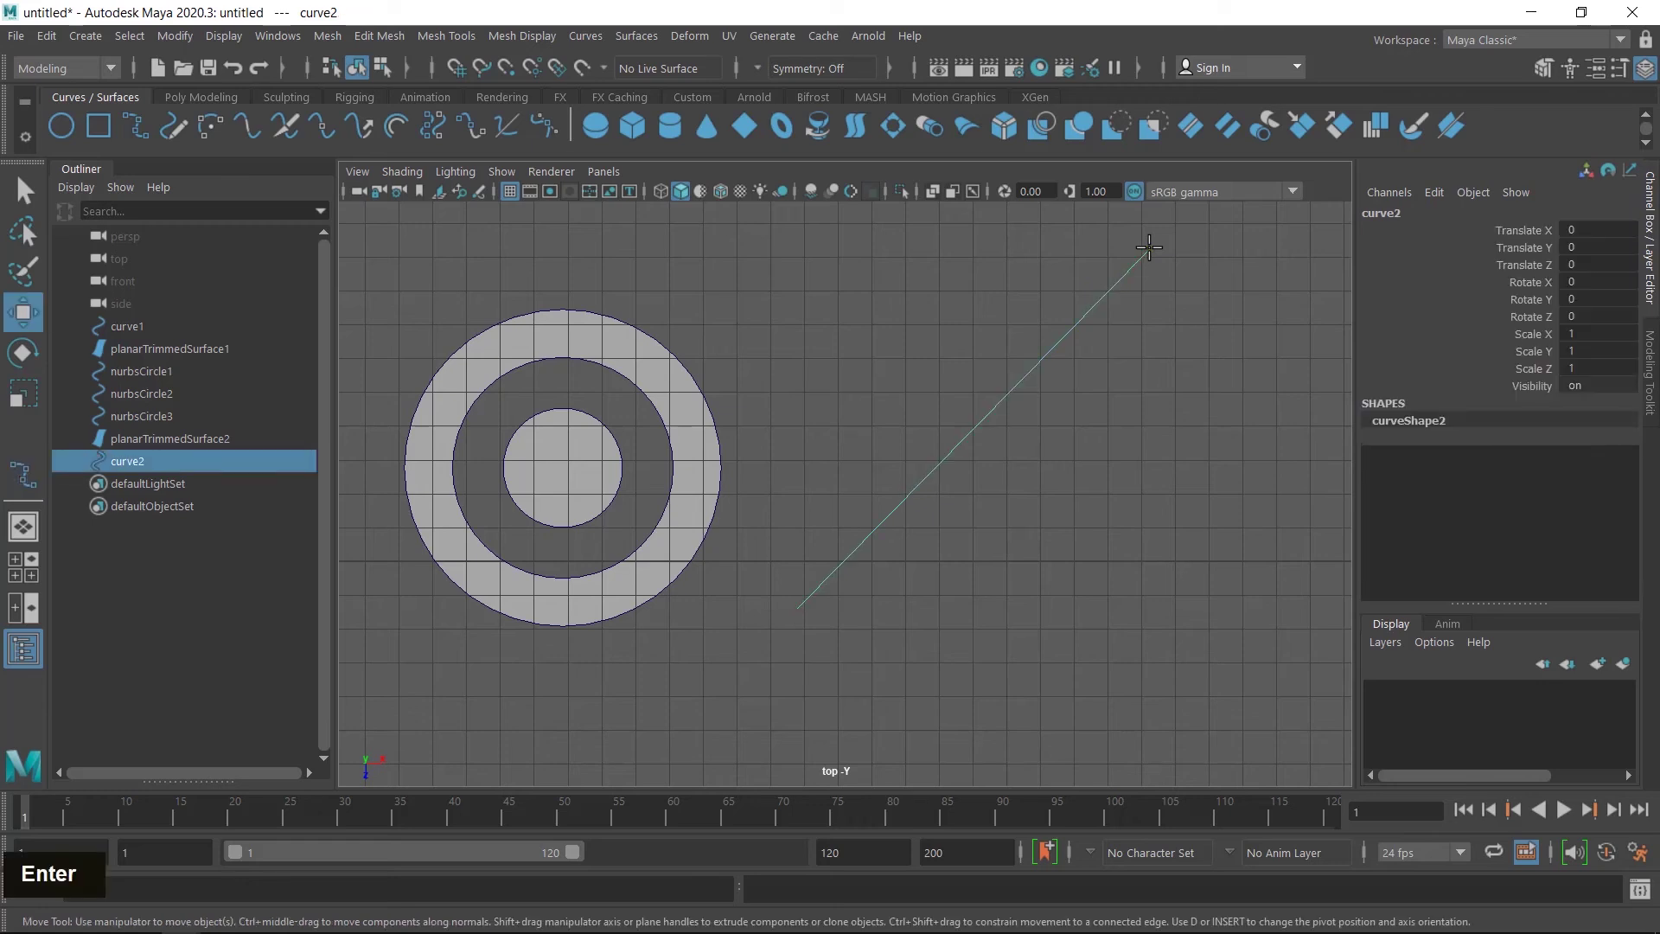
pyautogui.press('g')
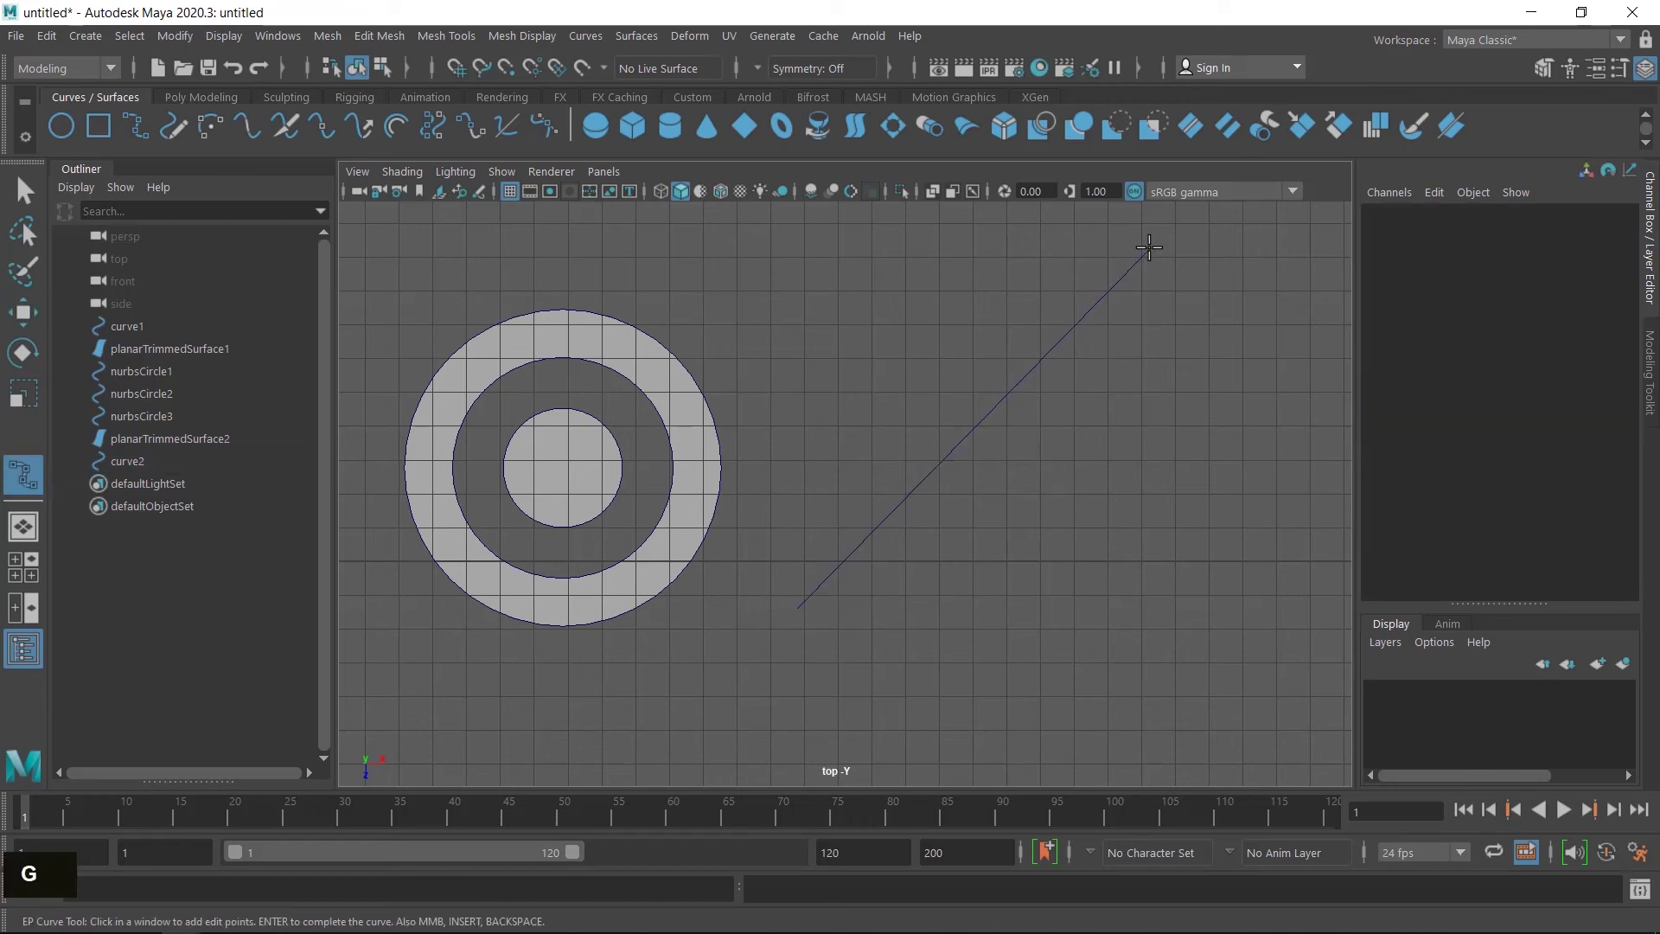
pyautogui.keyDown('alt'); pyautogui.moveTo(1096, 457); pyautogui.dragTo(828, 628, button='middle'); pyautogui.keyUp('alt')
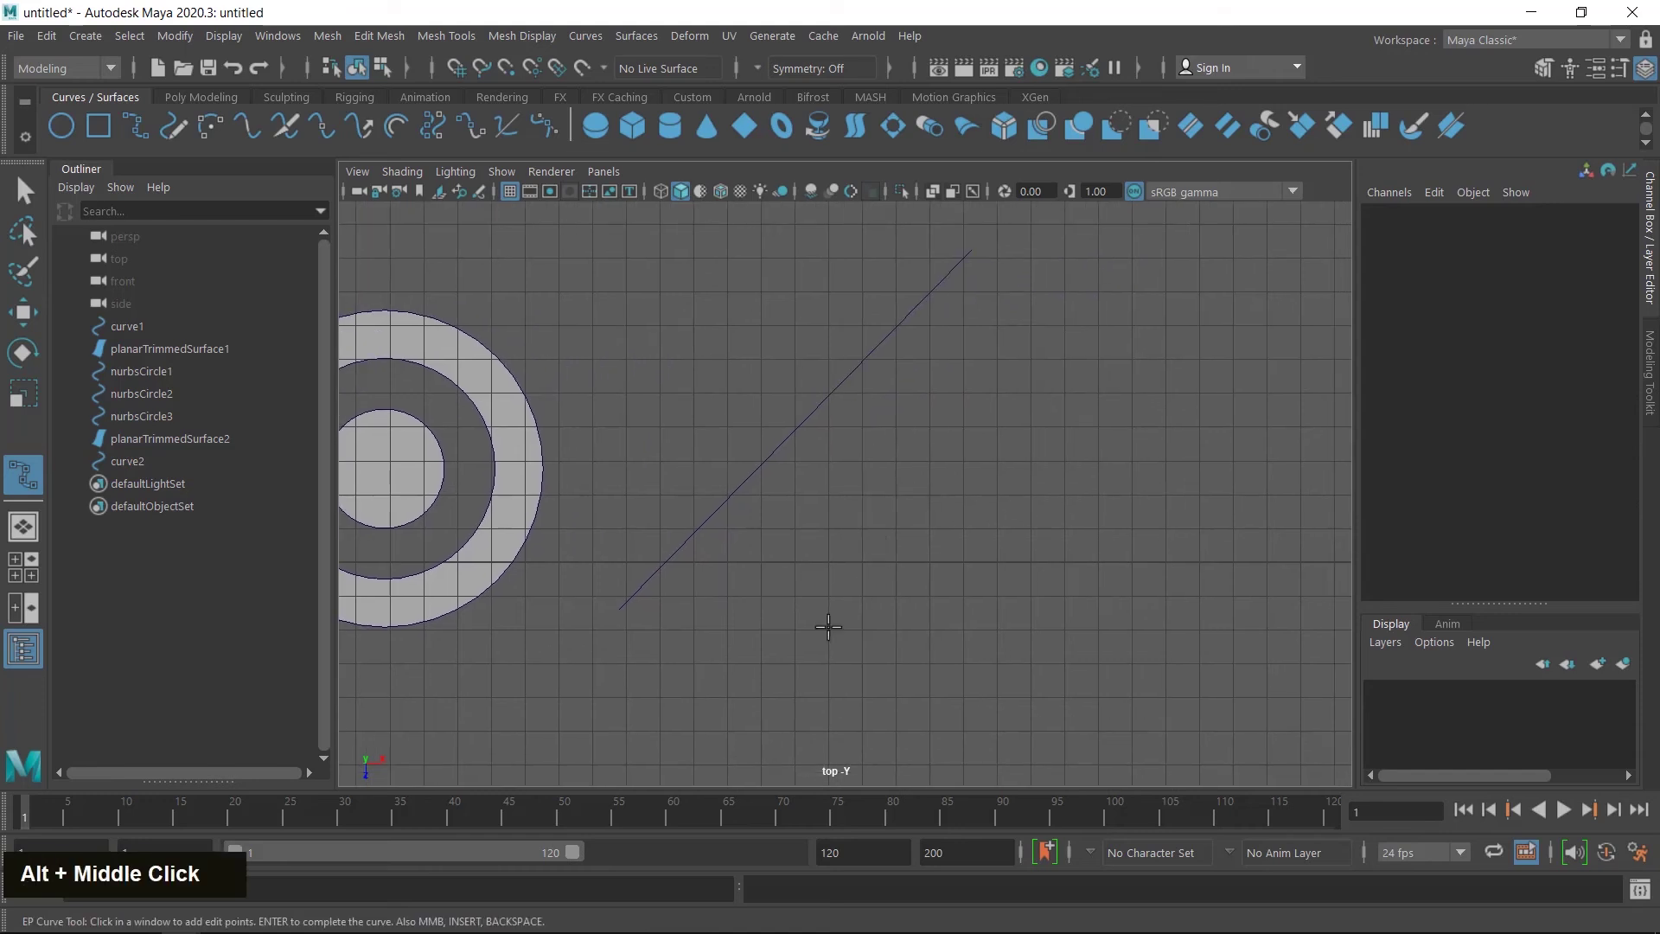
pyautogui.click(1009, 686)
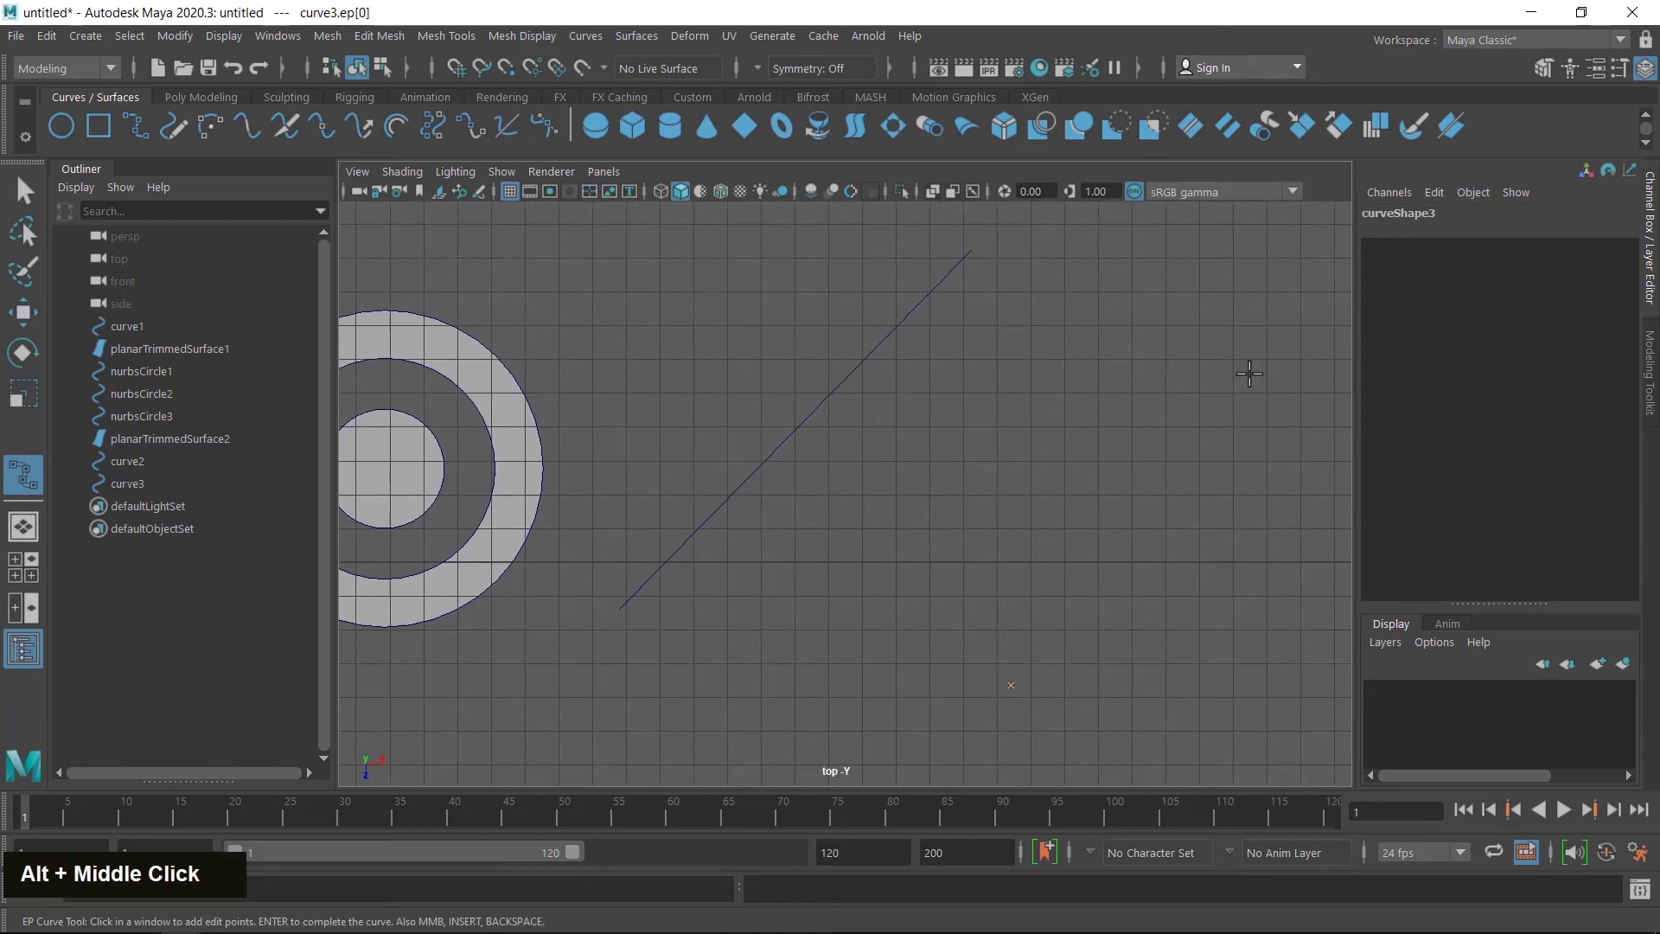
pyautogui.click(1258, 294)
pyautogui.press('Return')
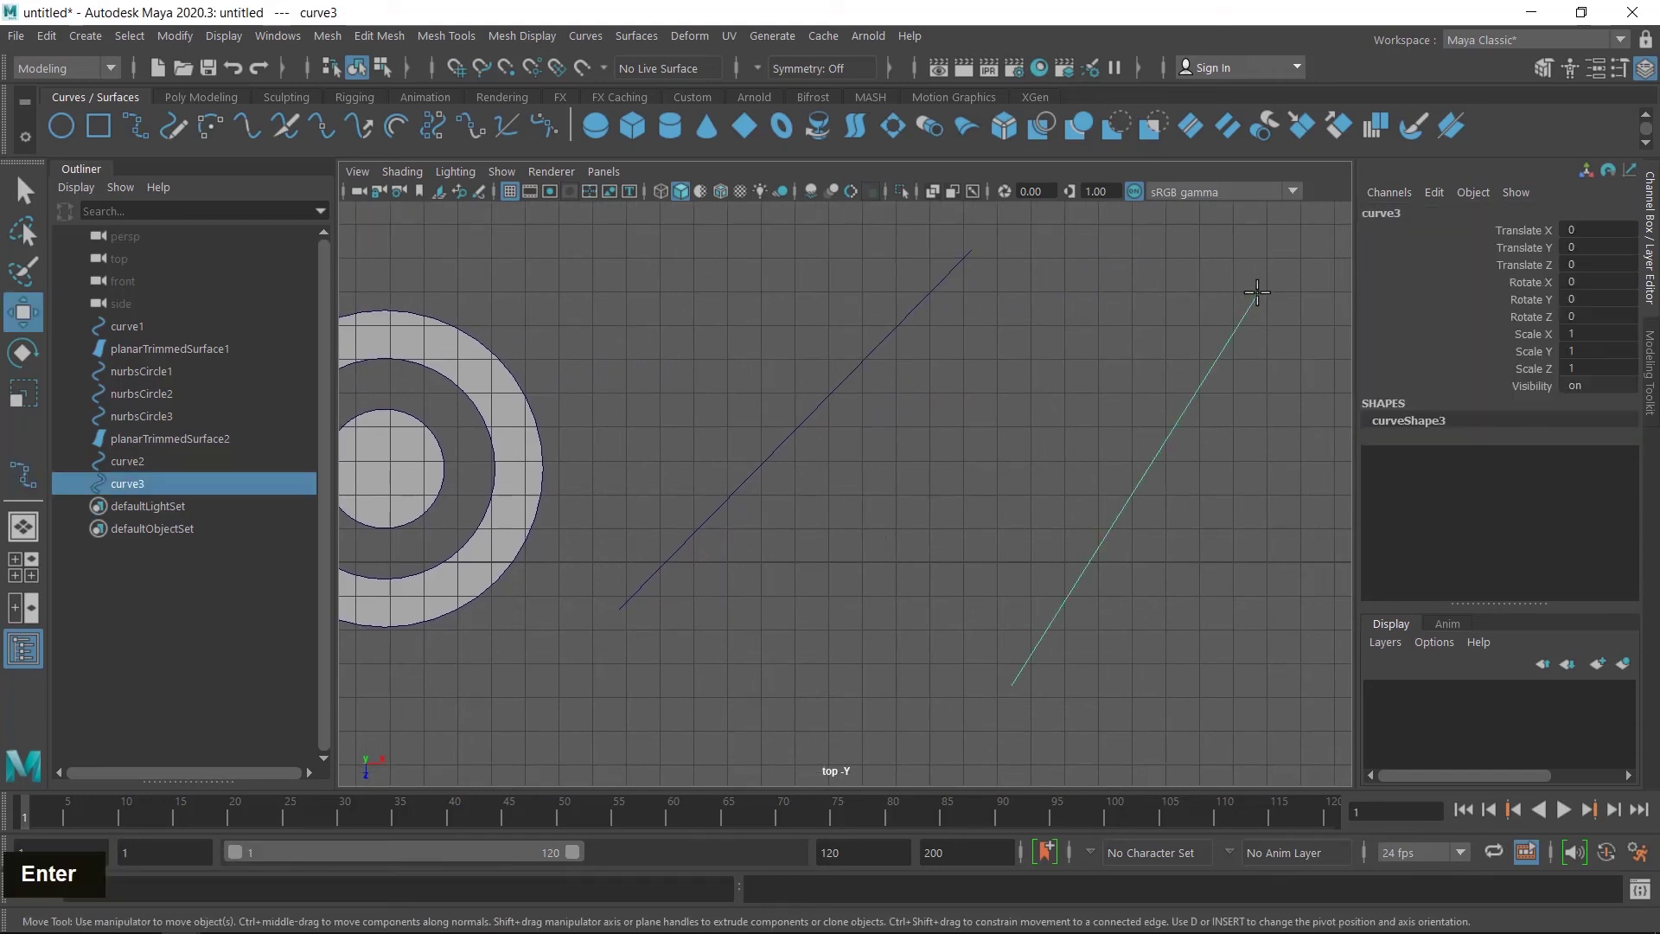
# - Draw two more straight two-point EP curves crossing both diagonals near their upper and lower ends, enclosing a four-sided area
pyautogui.press('g')
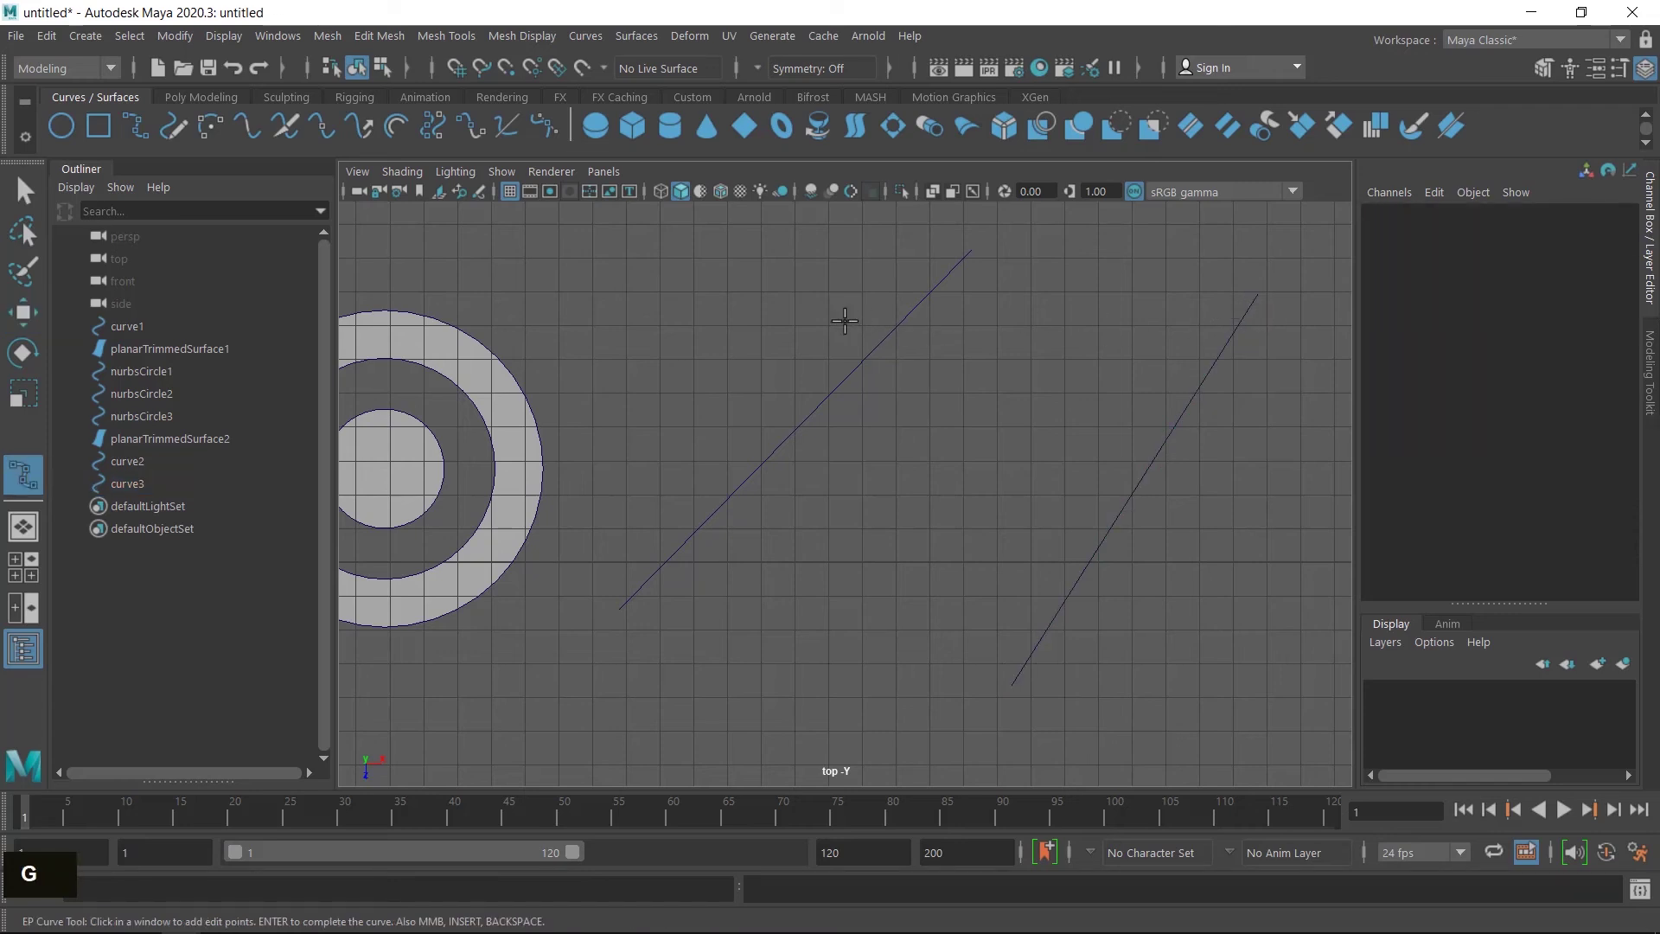
pyautogui.click(820, 283)
pyautogui.click(1288, 374)
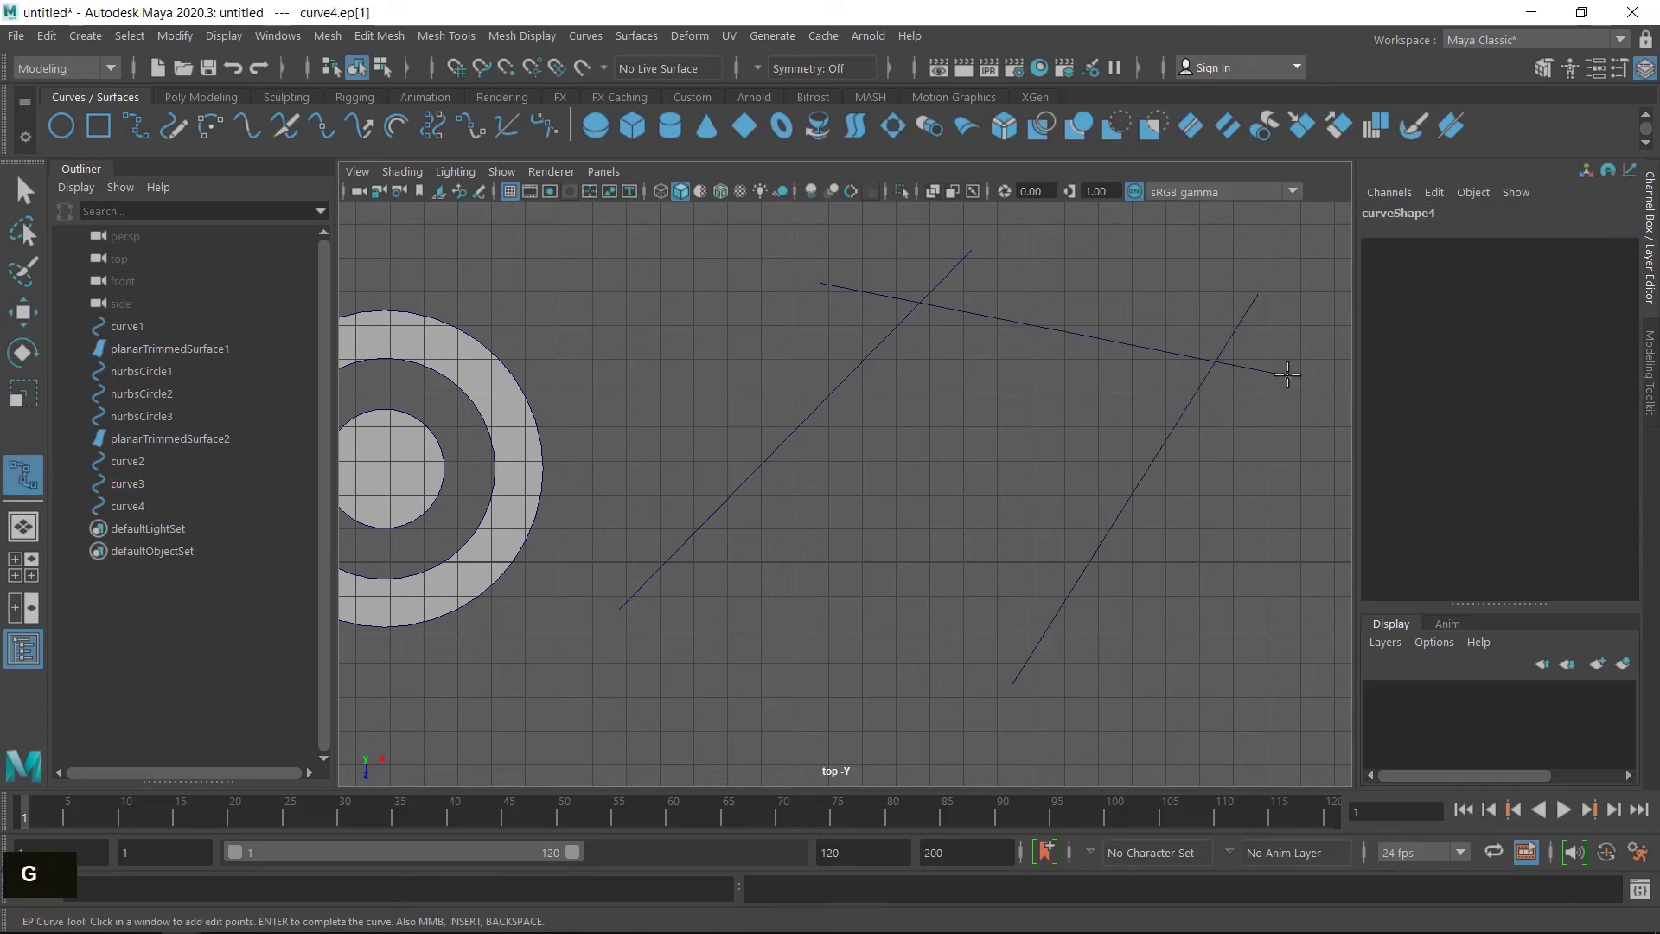
pyautogui.press('Return')
pyautogui.press('g')
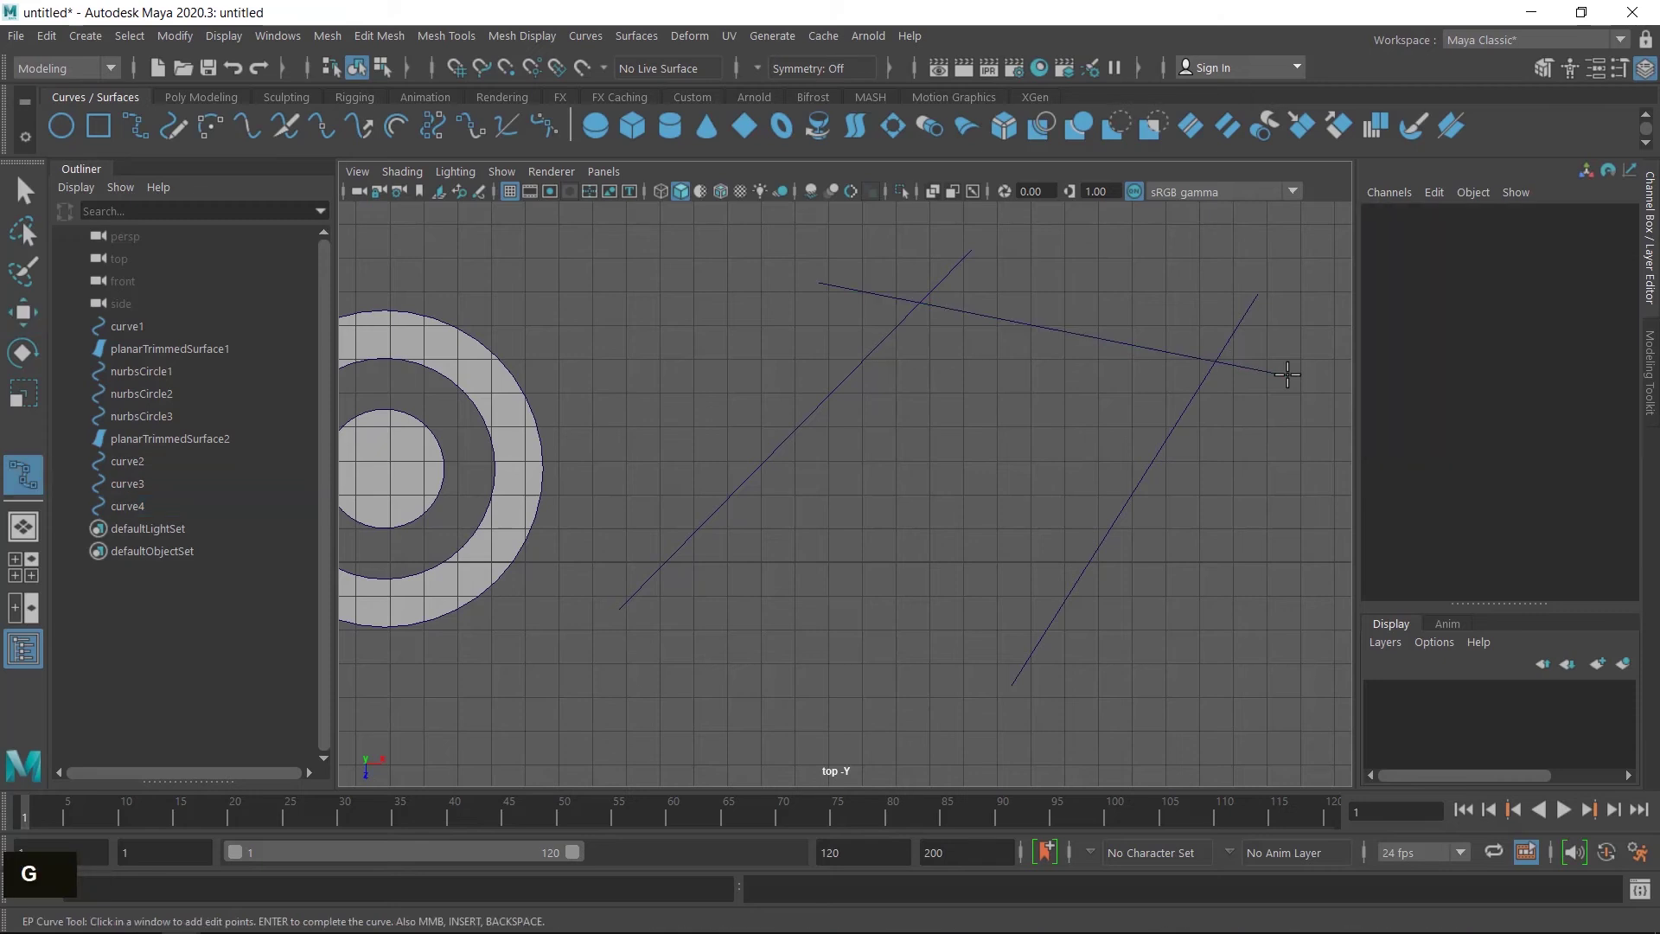
pyautogui.click(629, 545)
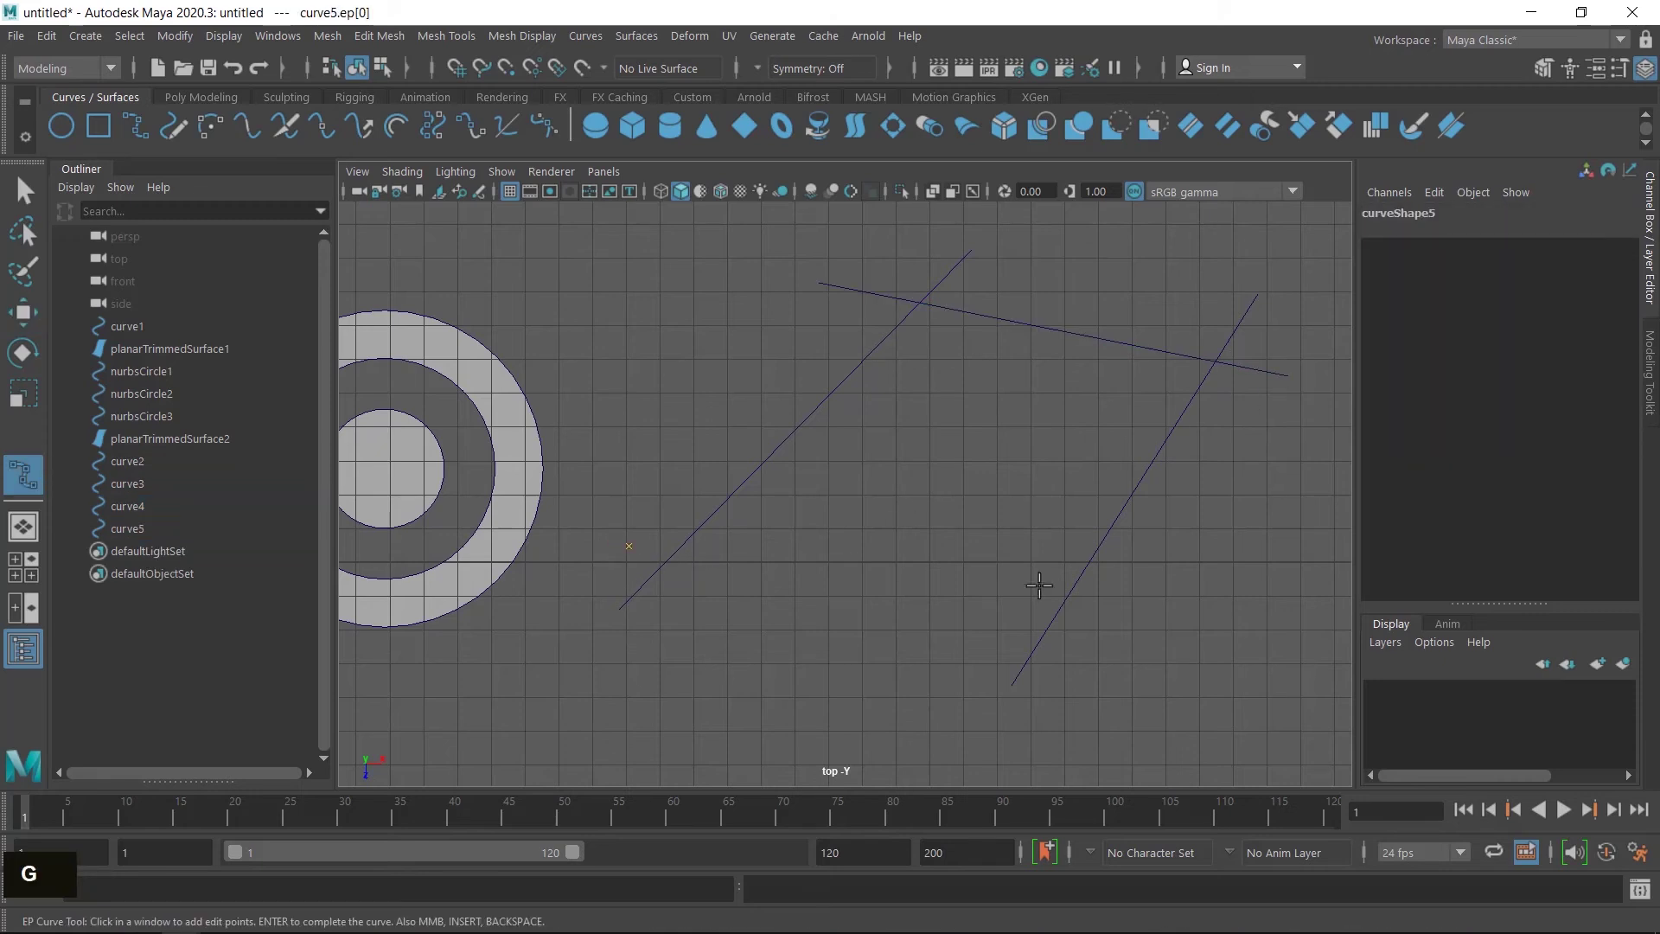
pyautogui.click(1126, 640)
pyautogui.press('Return')
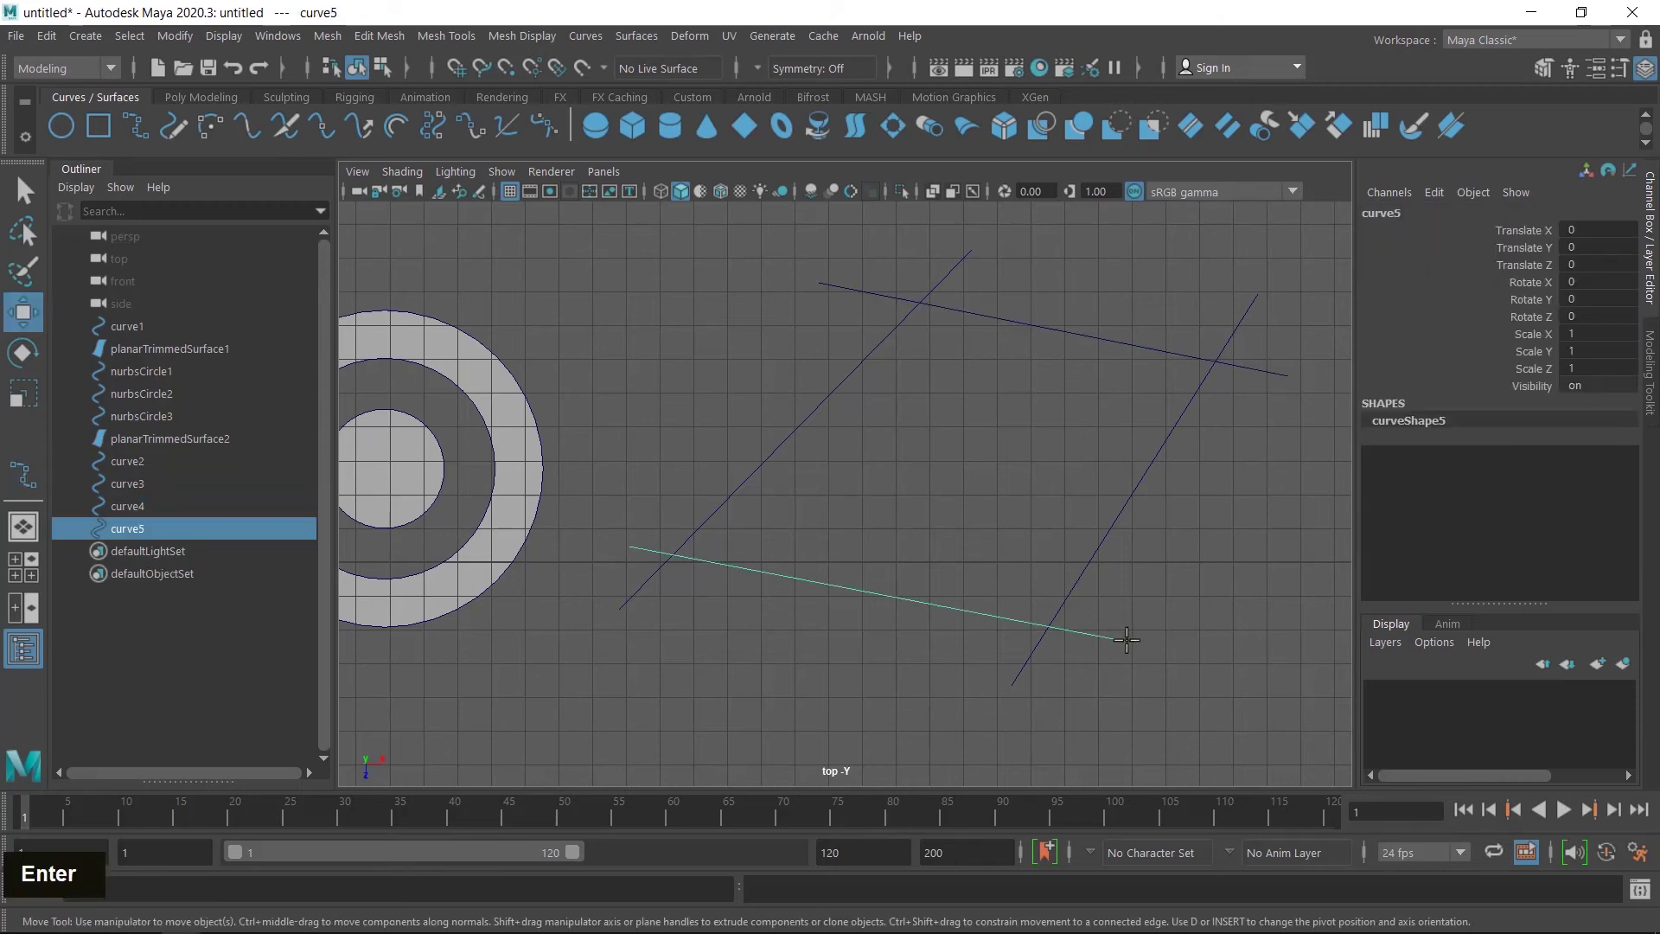
# - Create a Planar surface from the four crossing EP curves
pyautogui.moveTo(745, 241); pyautogui.dragTo(1160, 674)
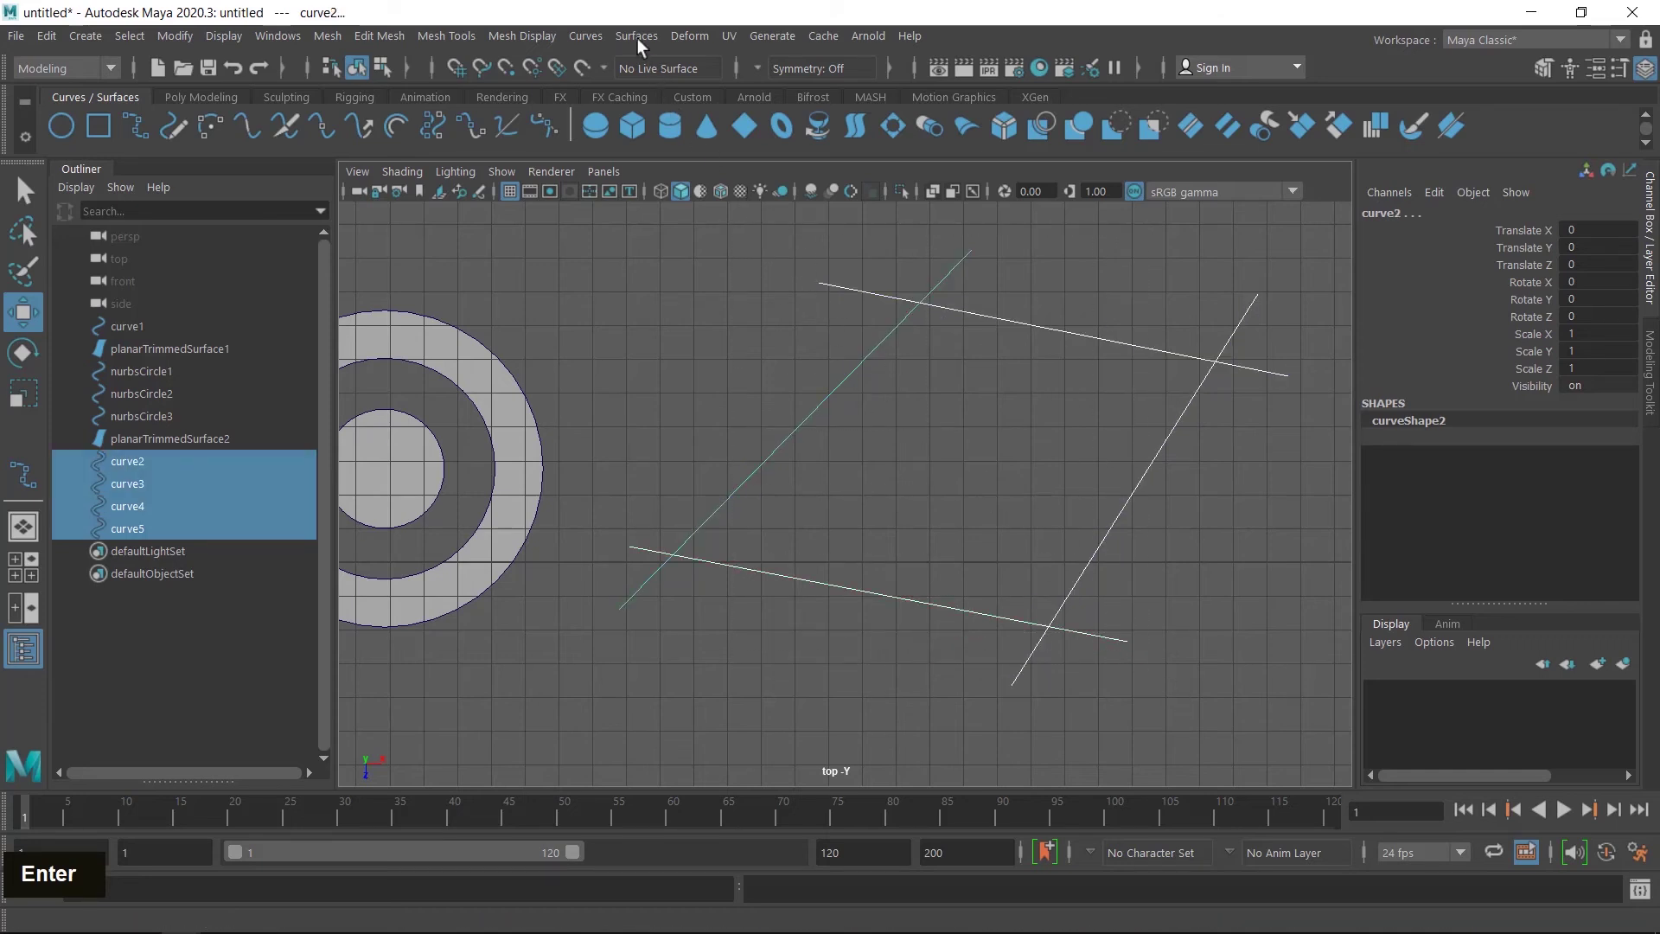
pyautogui.click(637, 37)
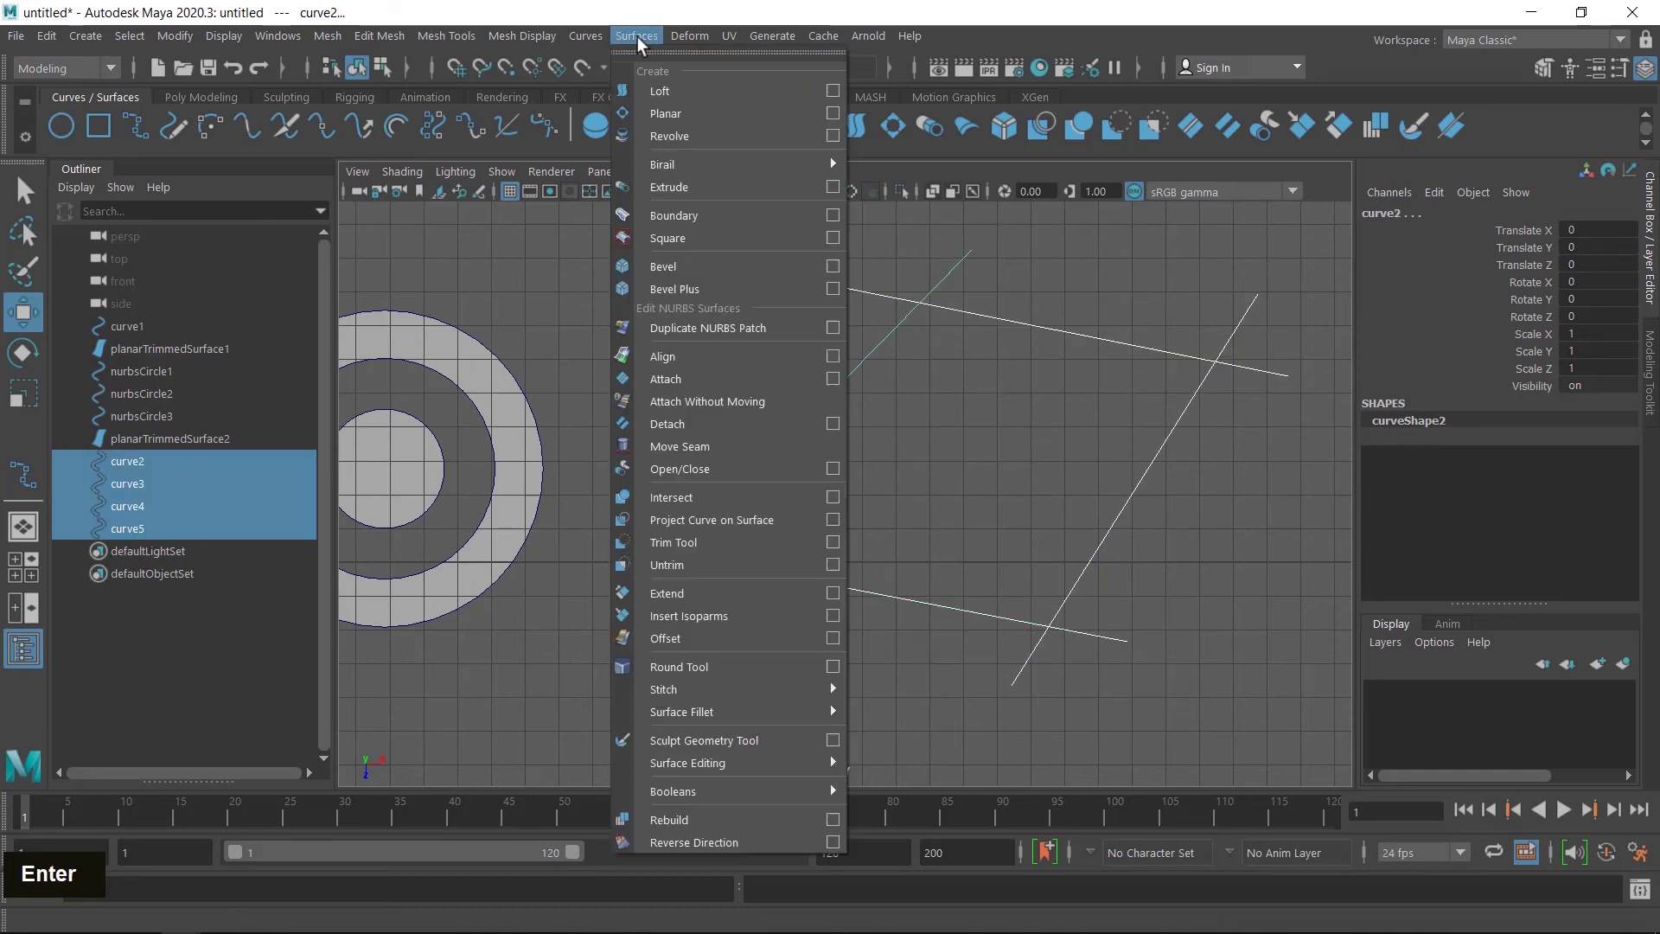
pyautogui.click(672, 115)
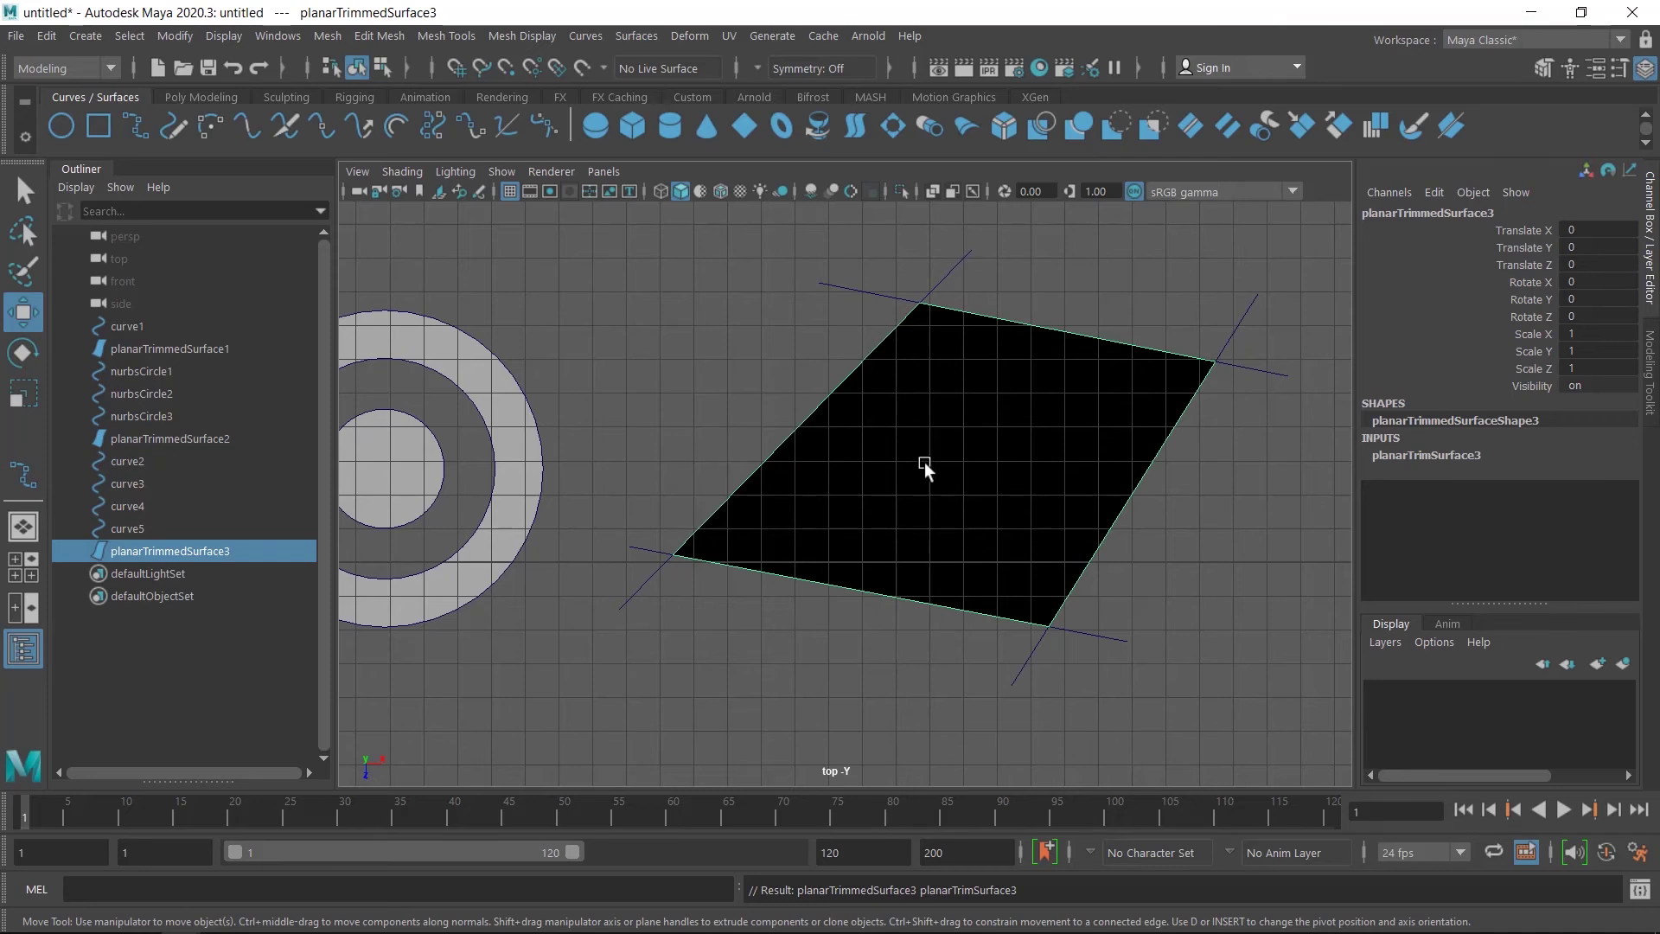
# - Reverse the four-sided planar surface's direction and center its pivot
pyautogui.click(648, 37)
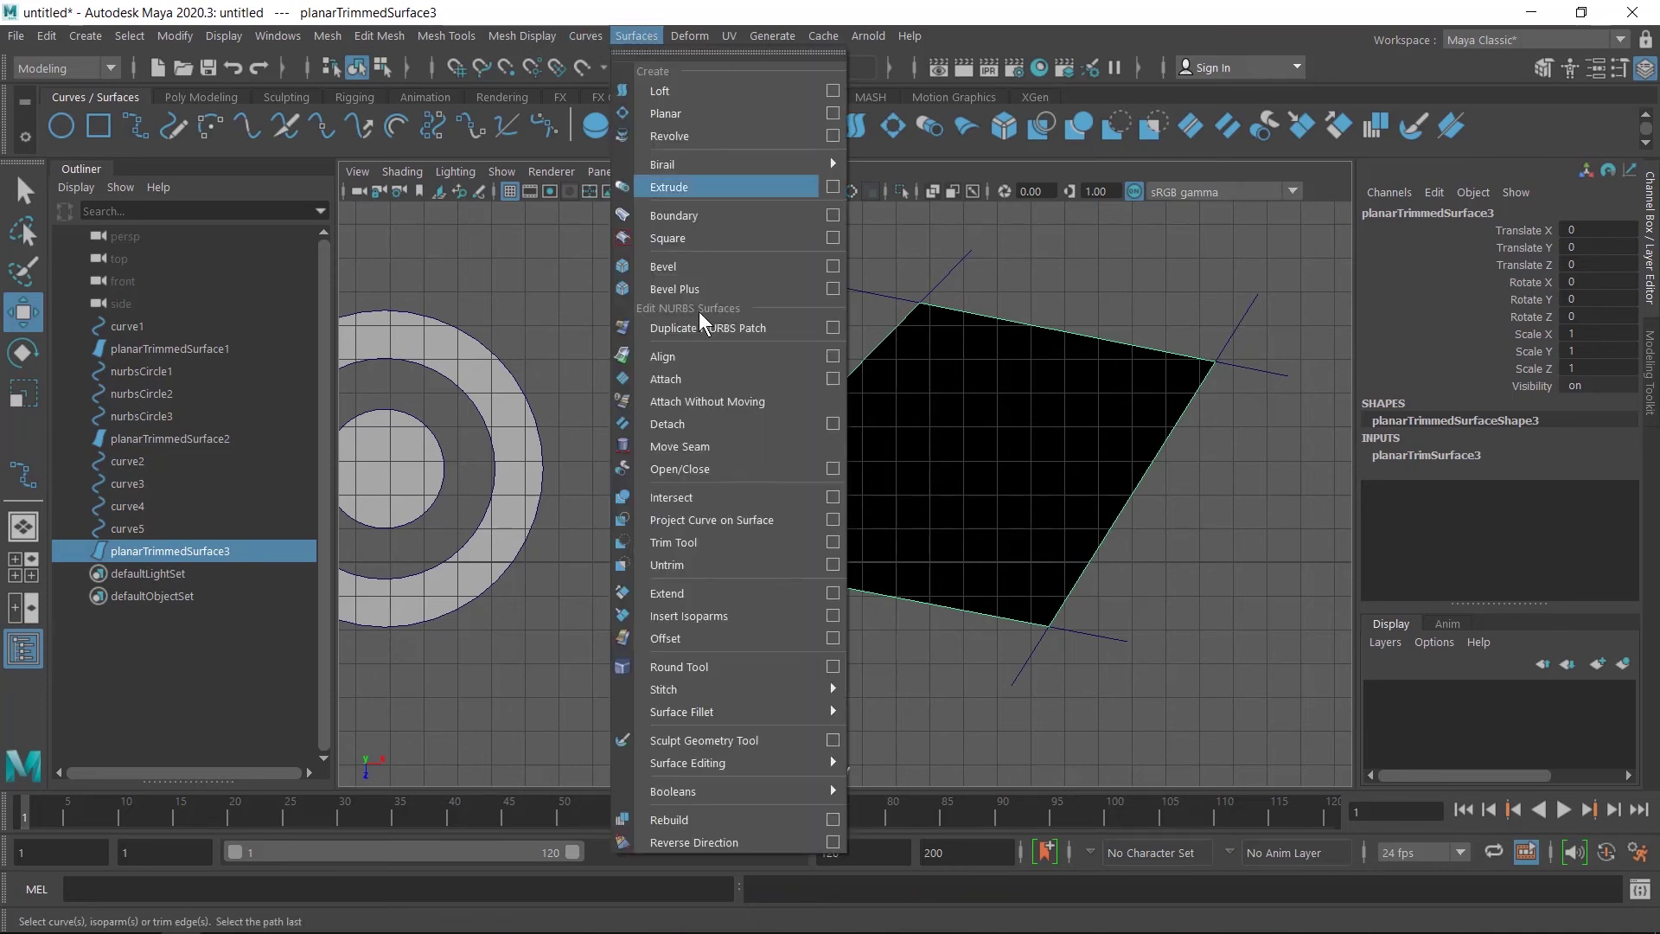
pyautogui.click(731, 835)
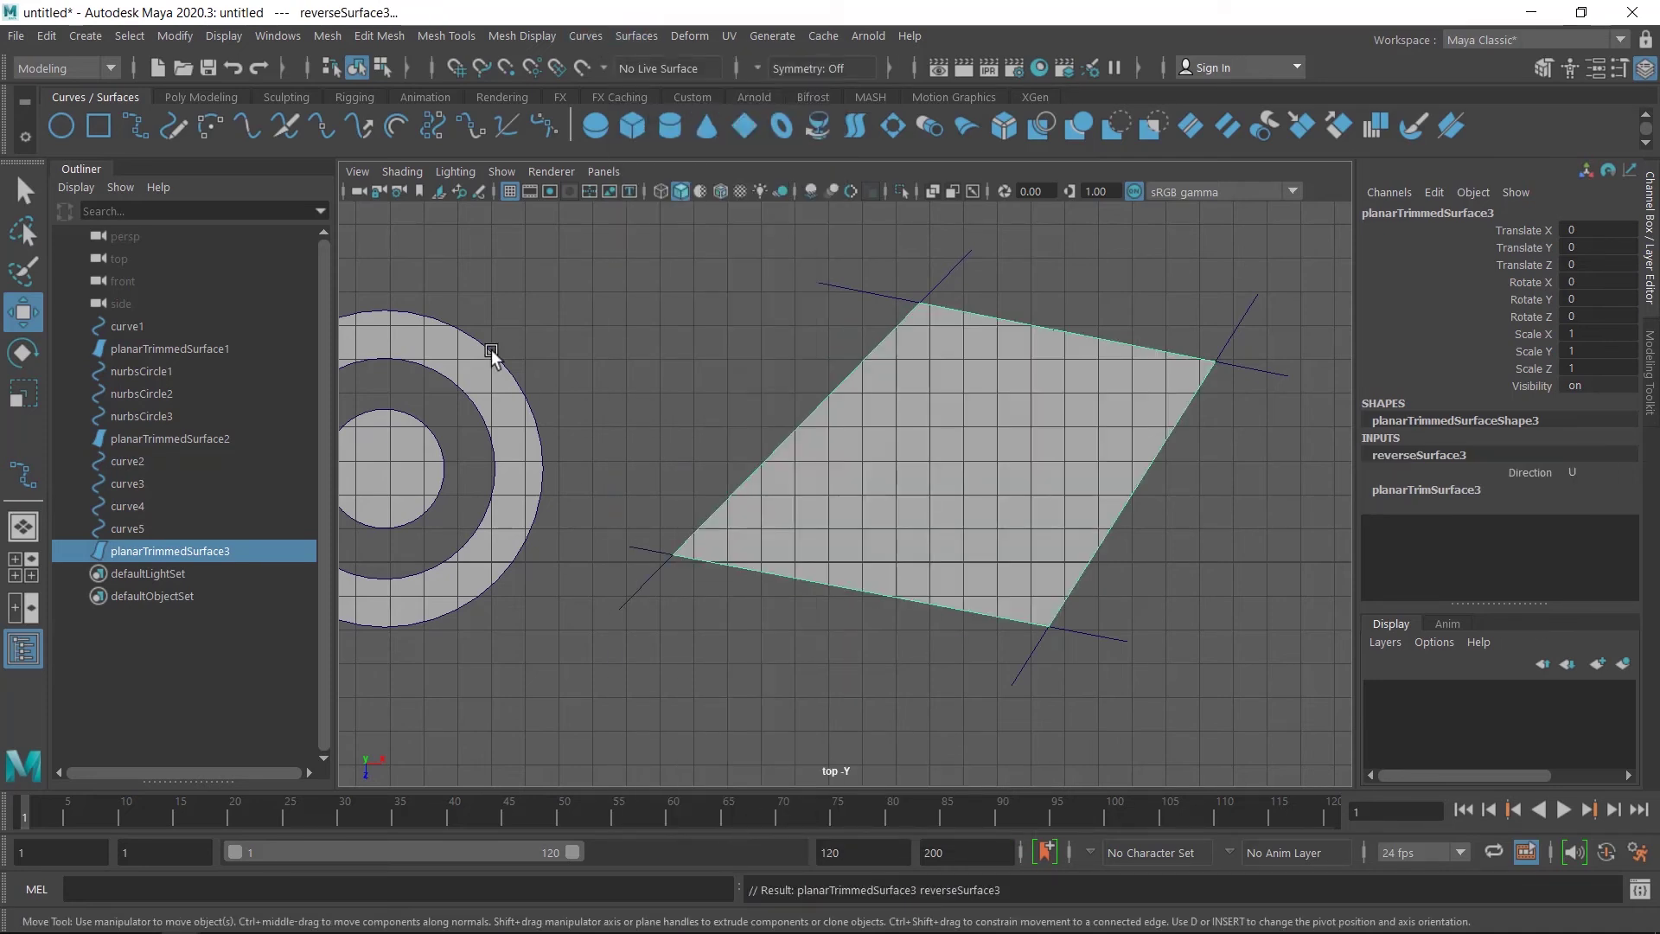
pyautogui.click(175, 37)
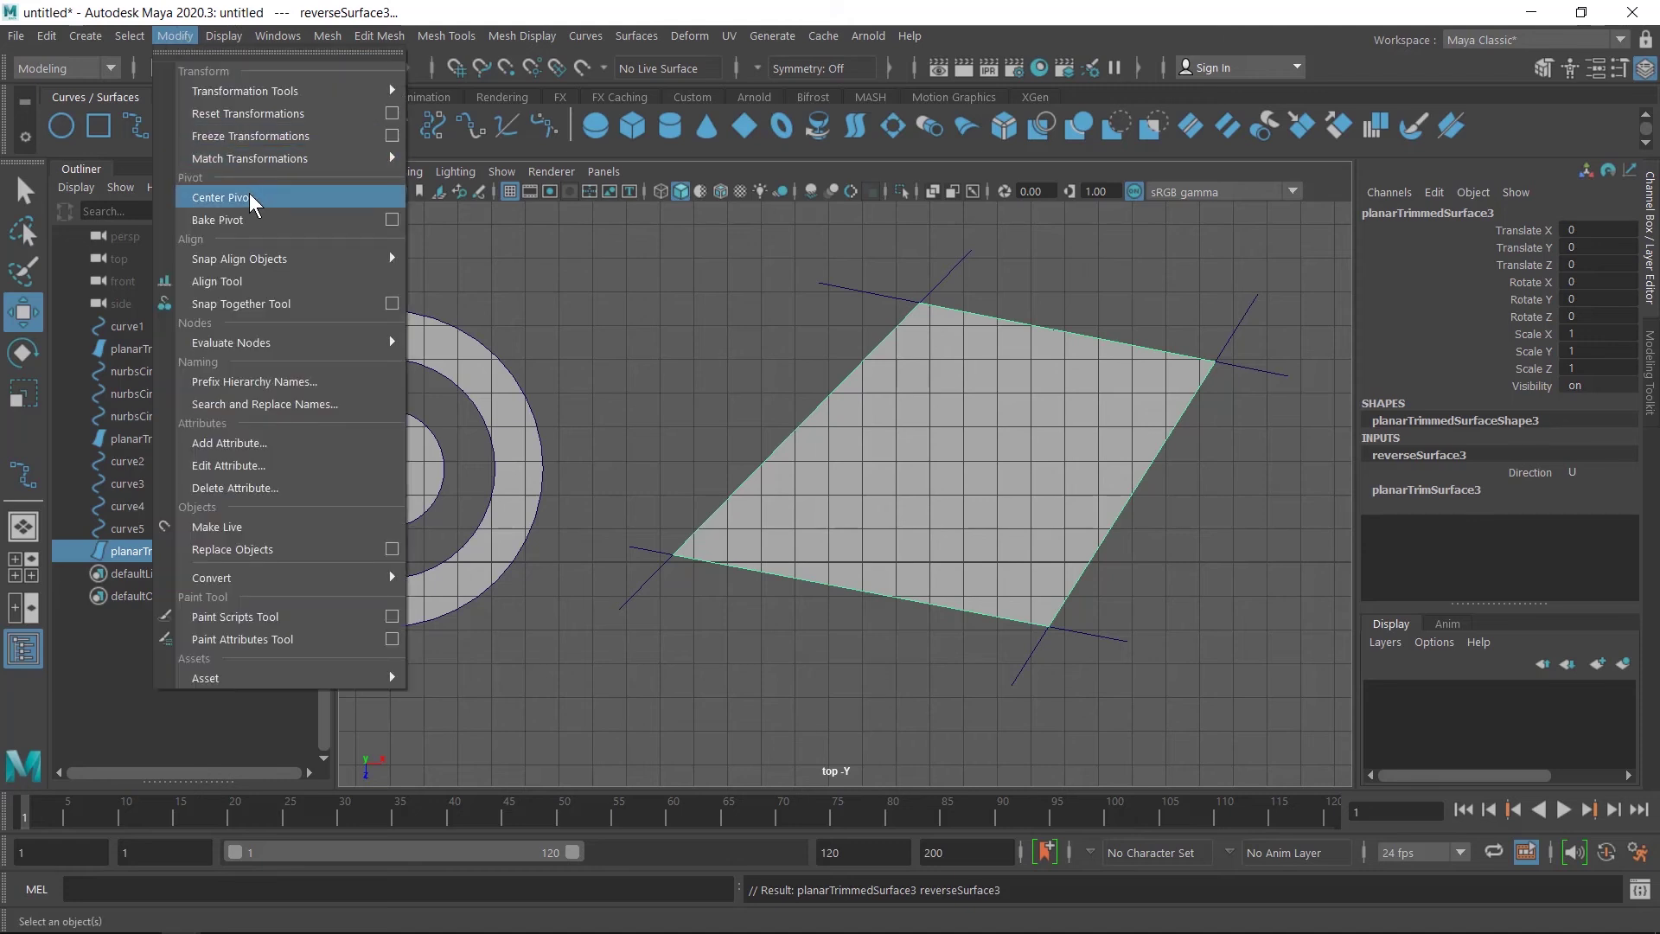
pyautogui.click(249, 195)
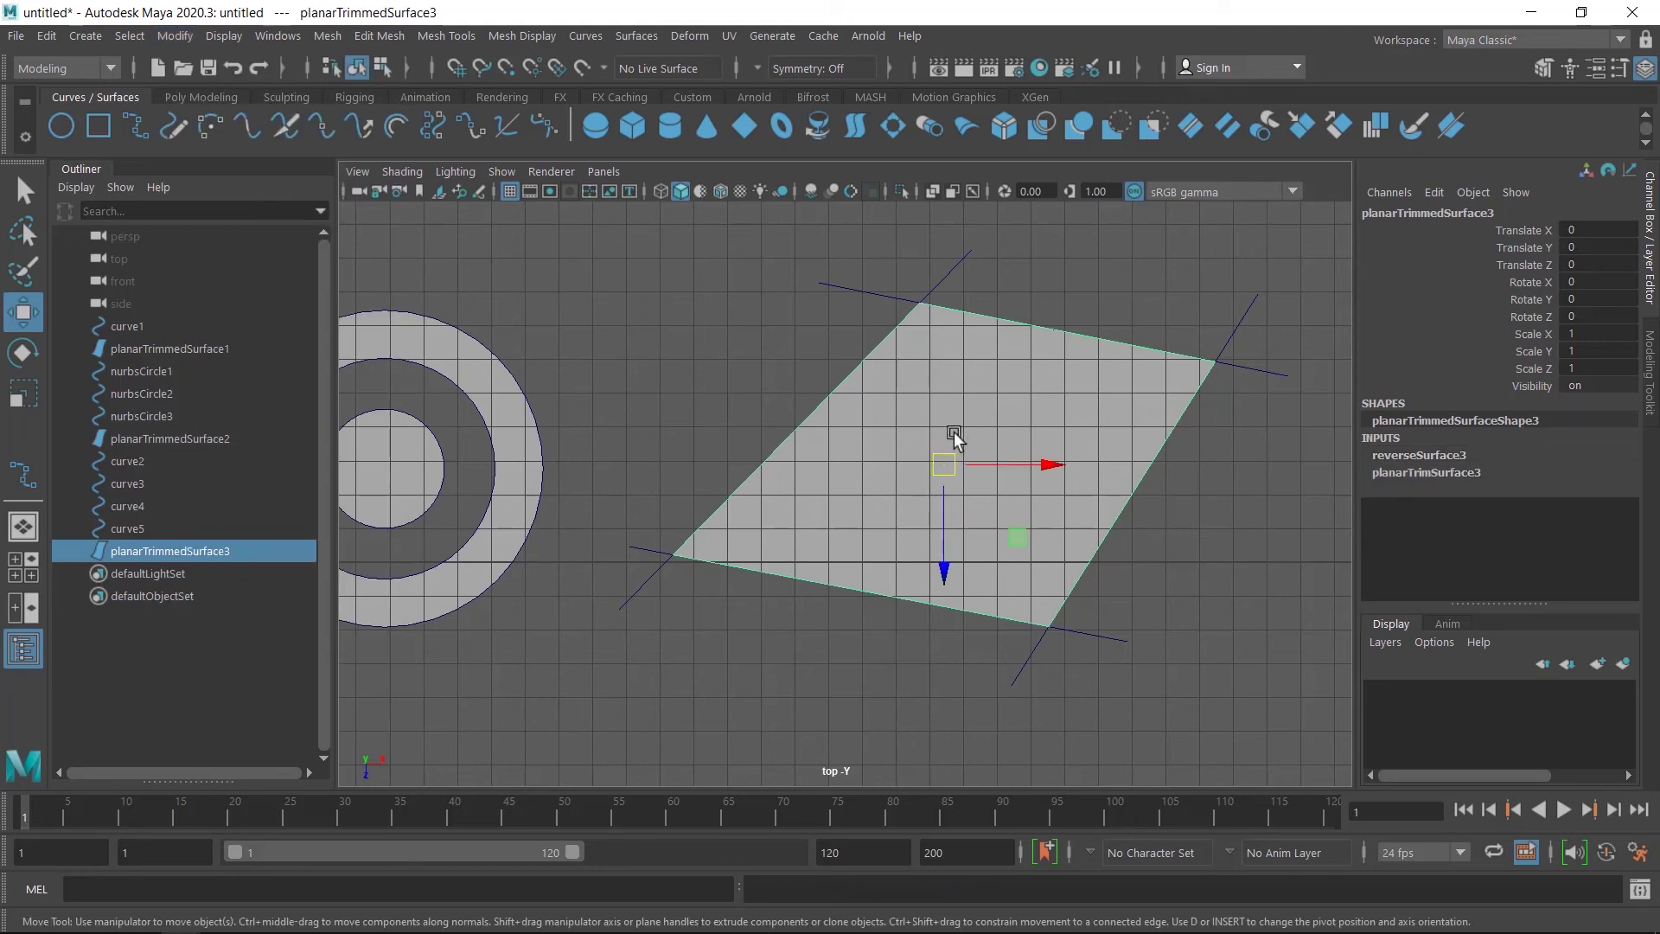
# - Try moving control vertex cv[2] of curve5 about 0.85 units down in Y in the perspective view, and undo the move
pyautogui.click(1126, 650)
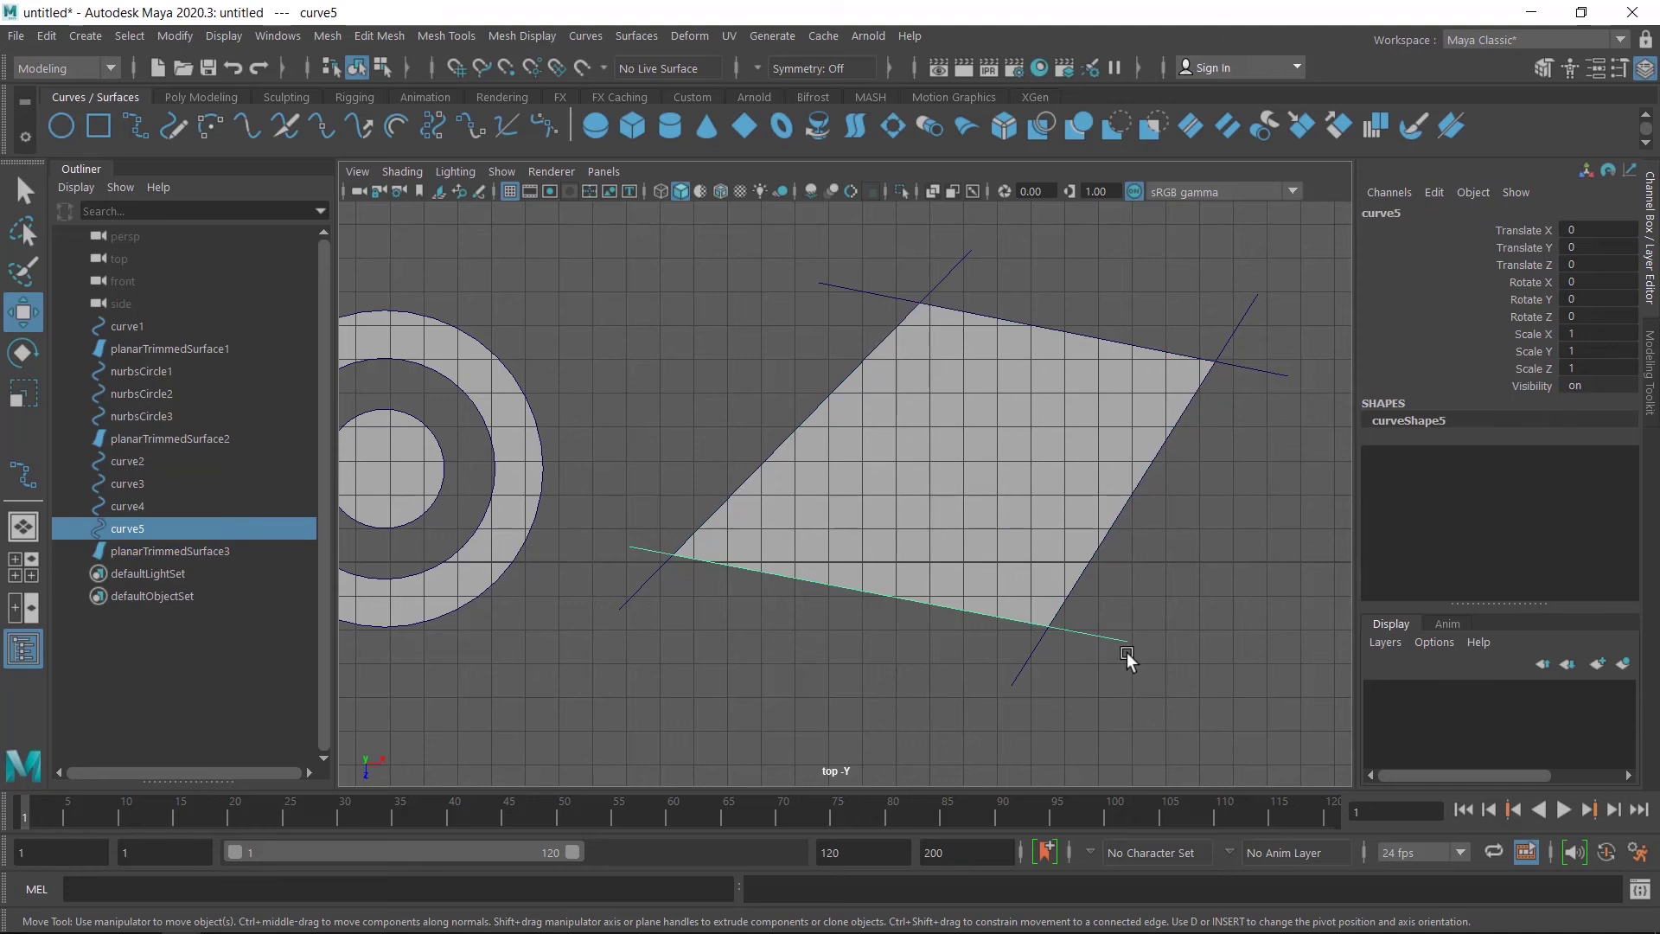
pyautogui.click(381, 67)
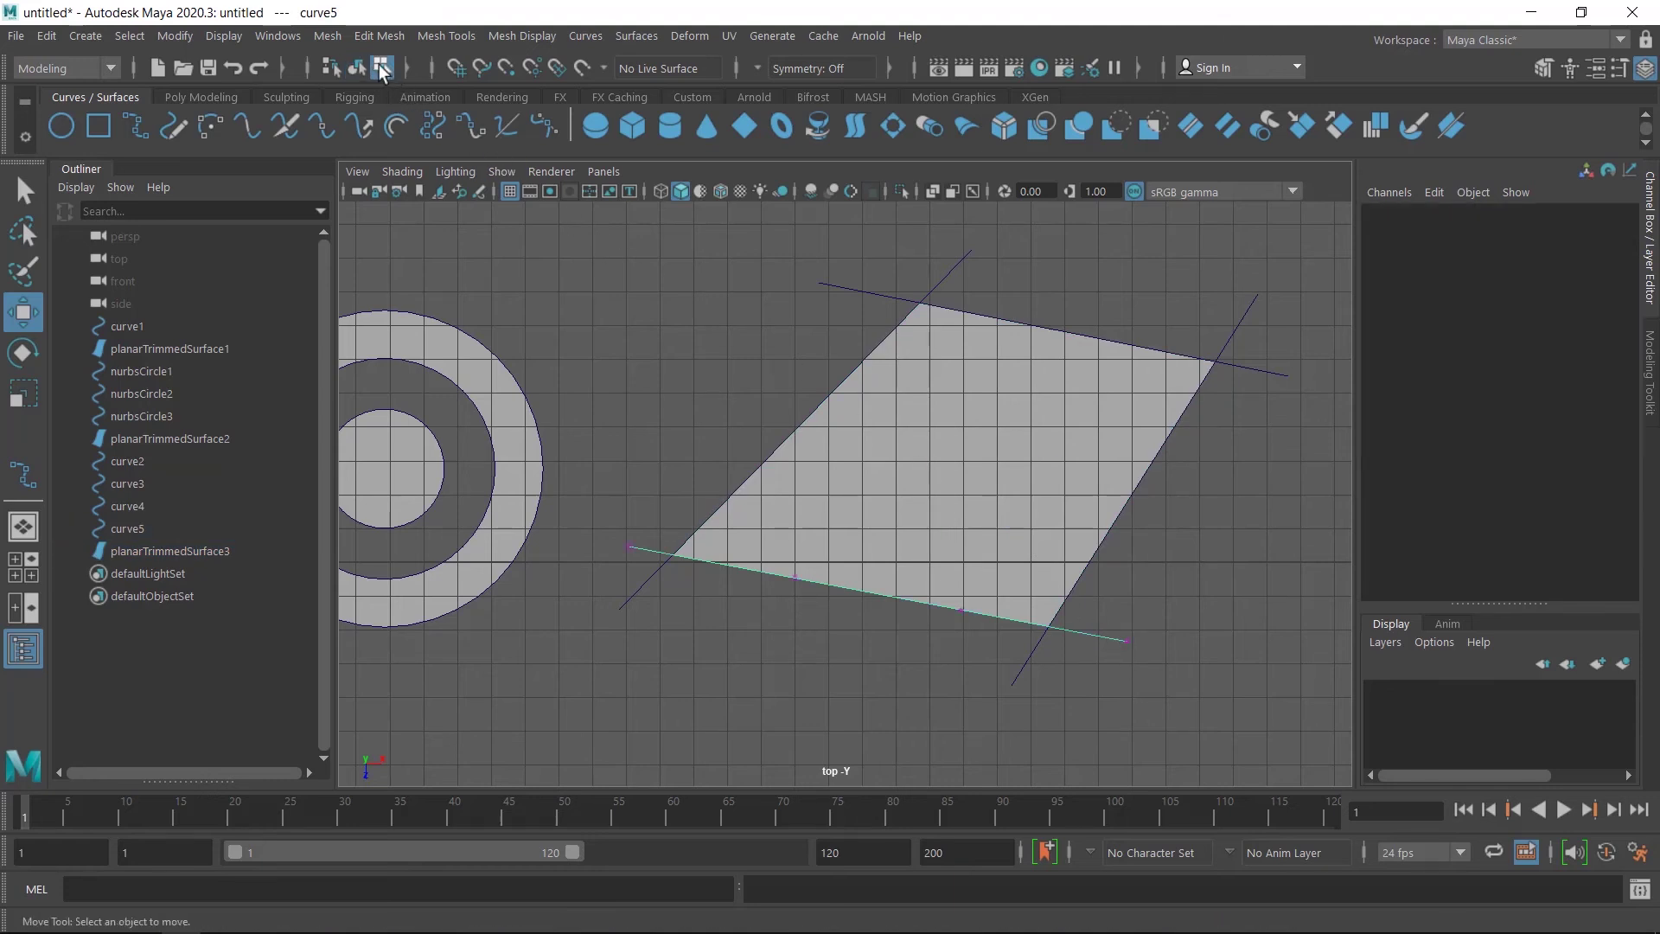
pyautogui.click(967, 616)
pyautogui.press('space')
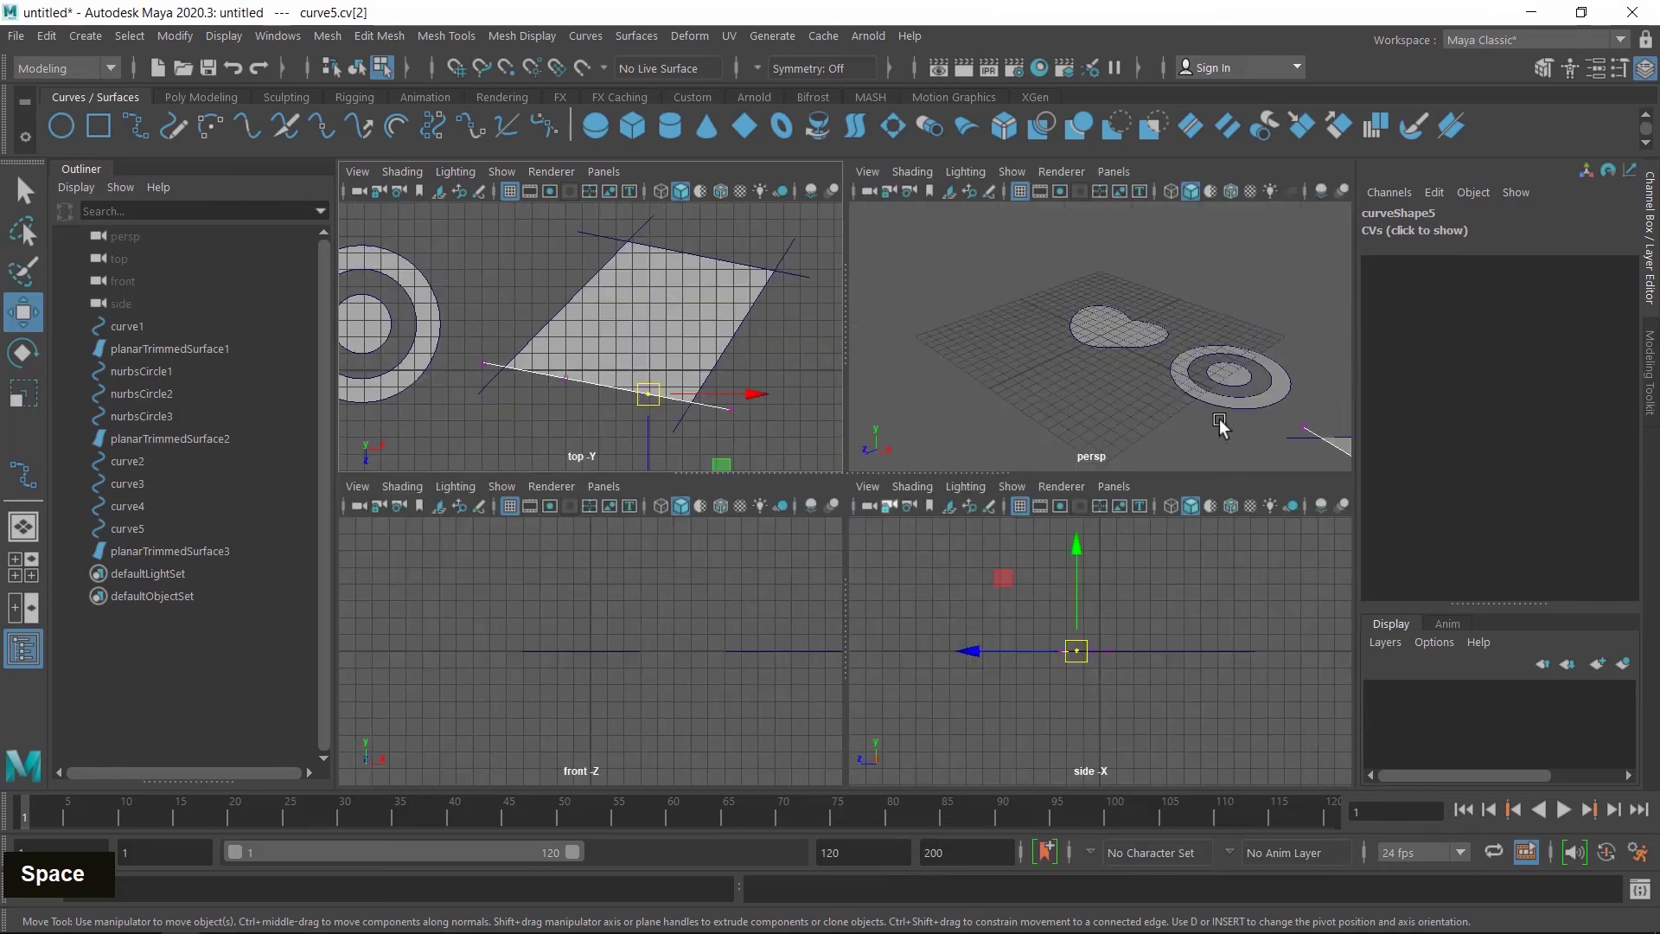
pyautogui.press('space')
pyautogui.scroll(-5, 890, 509)
pyautogui.keyDown('alt'); pyautogui.moveTo(1139, 628); pyautogui.dragTo(987, 612, button='middle'); pyautogui.keyUp('alt')
pyautogui.scroll(5, 958, 616)
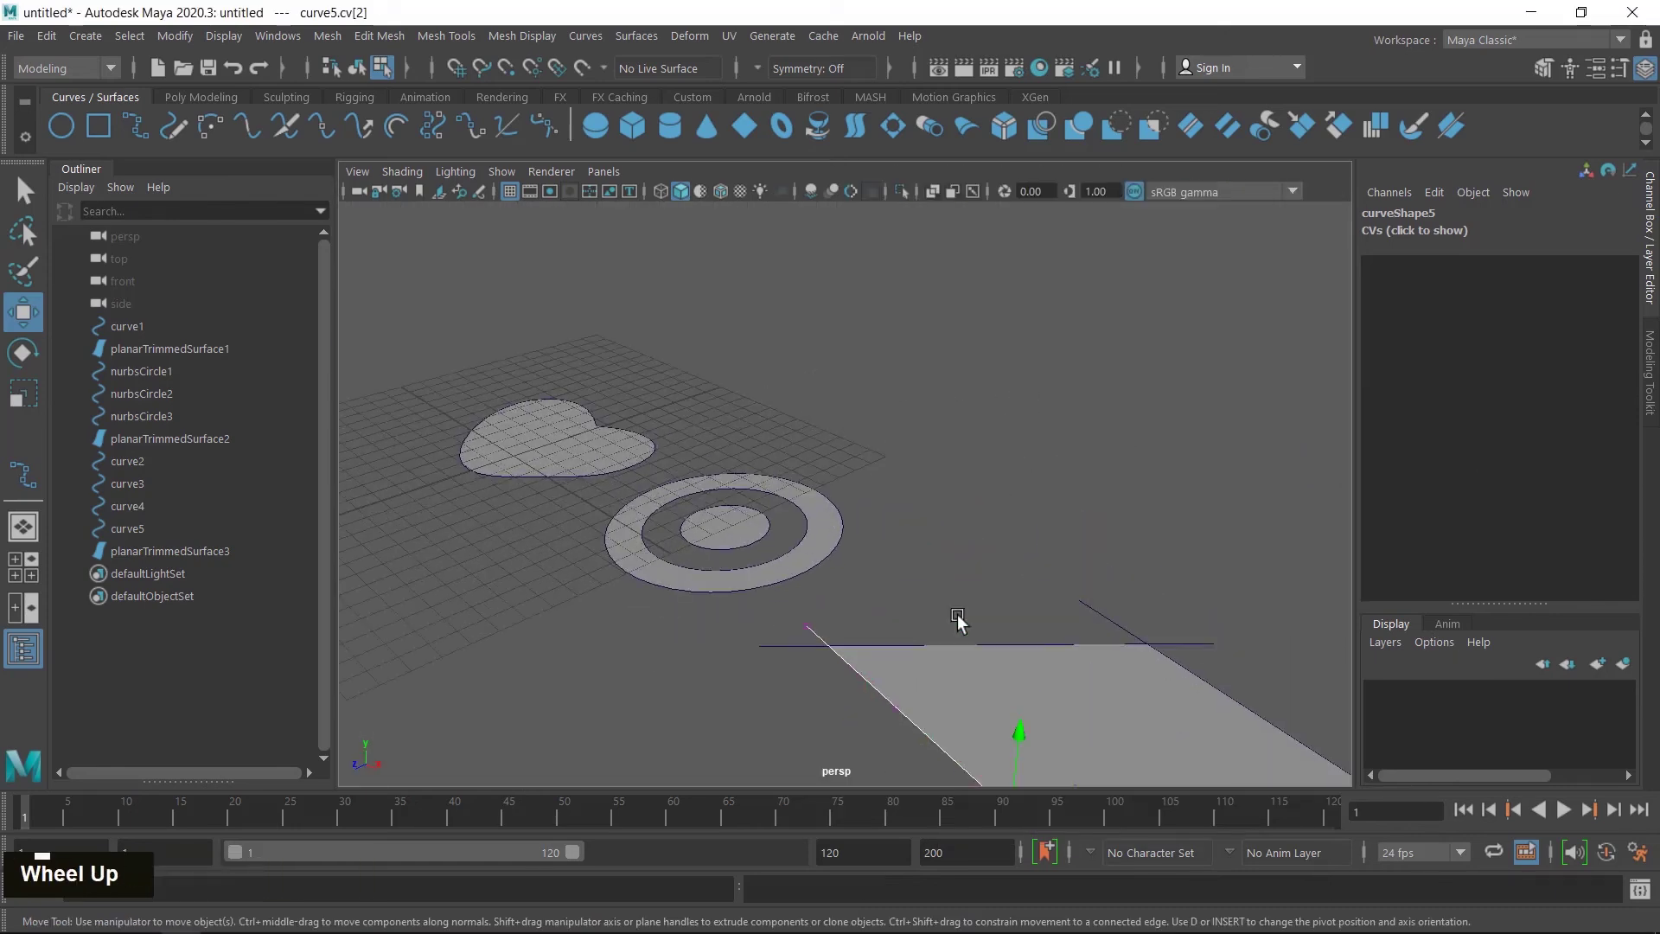
pyautogui.keyDown('alt'); pyautogui.moveTo(1113, 634); pyautogui.dragTo(934, 454, button='middle'); pyautogui.keyUp('alt')
pyautogui.moveTo(784, 531); pyautogui.dragTo(817, 577)
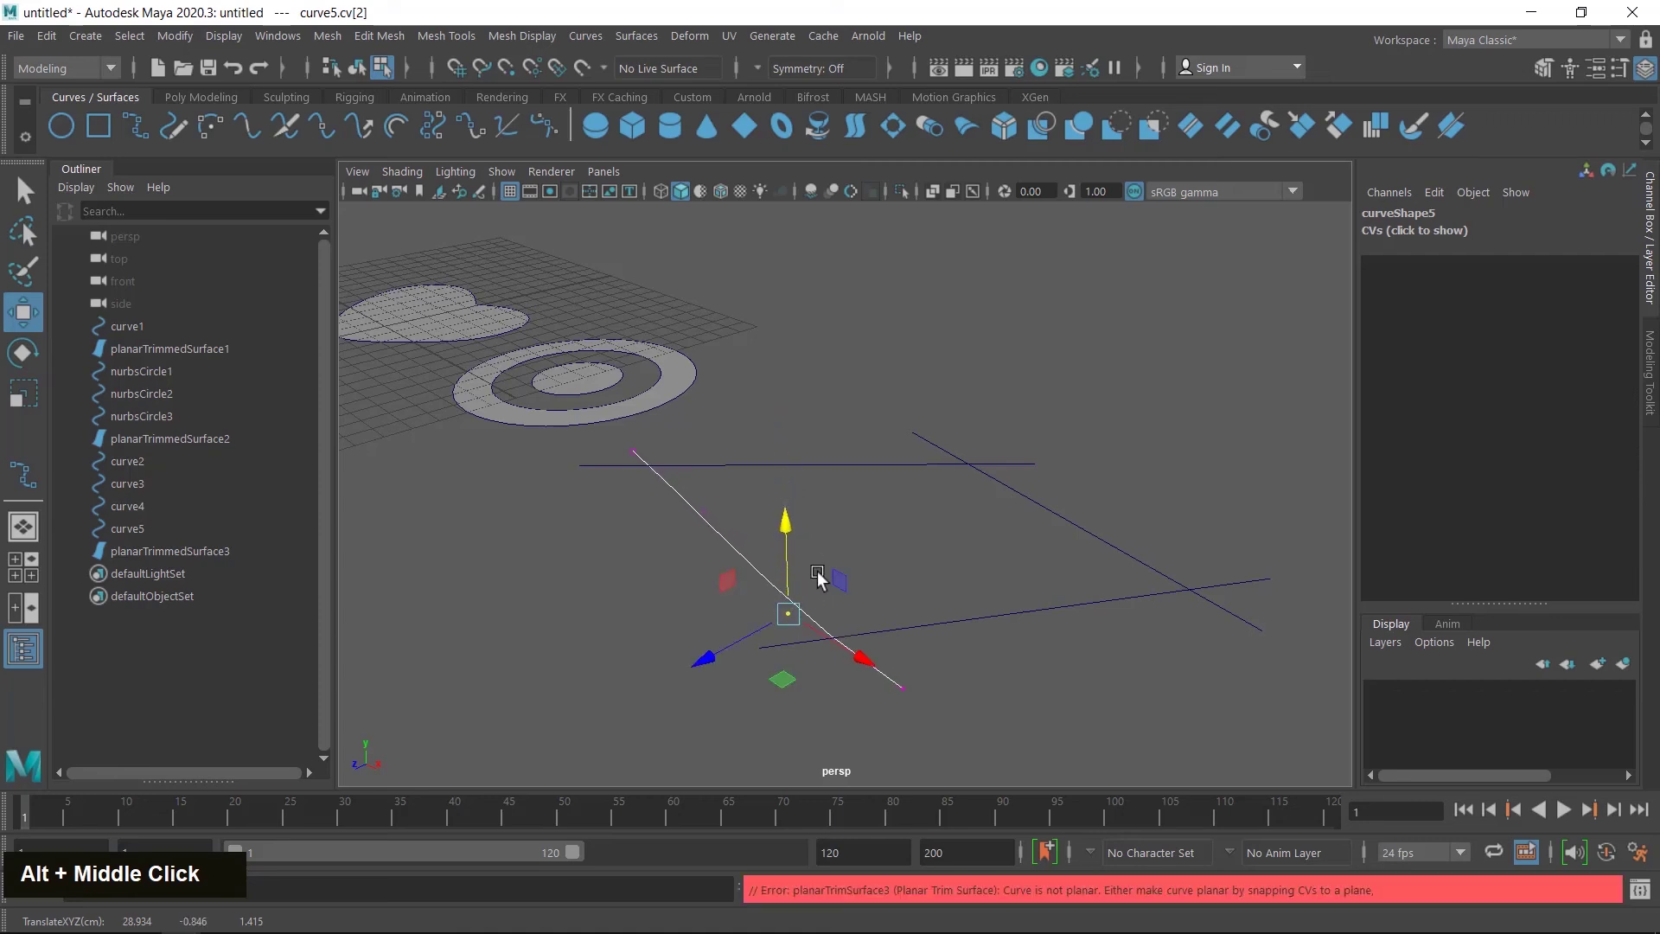
pyautogui.hotkey('ctrl', 'z')
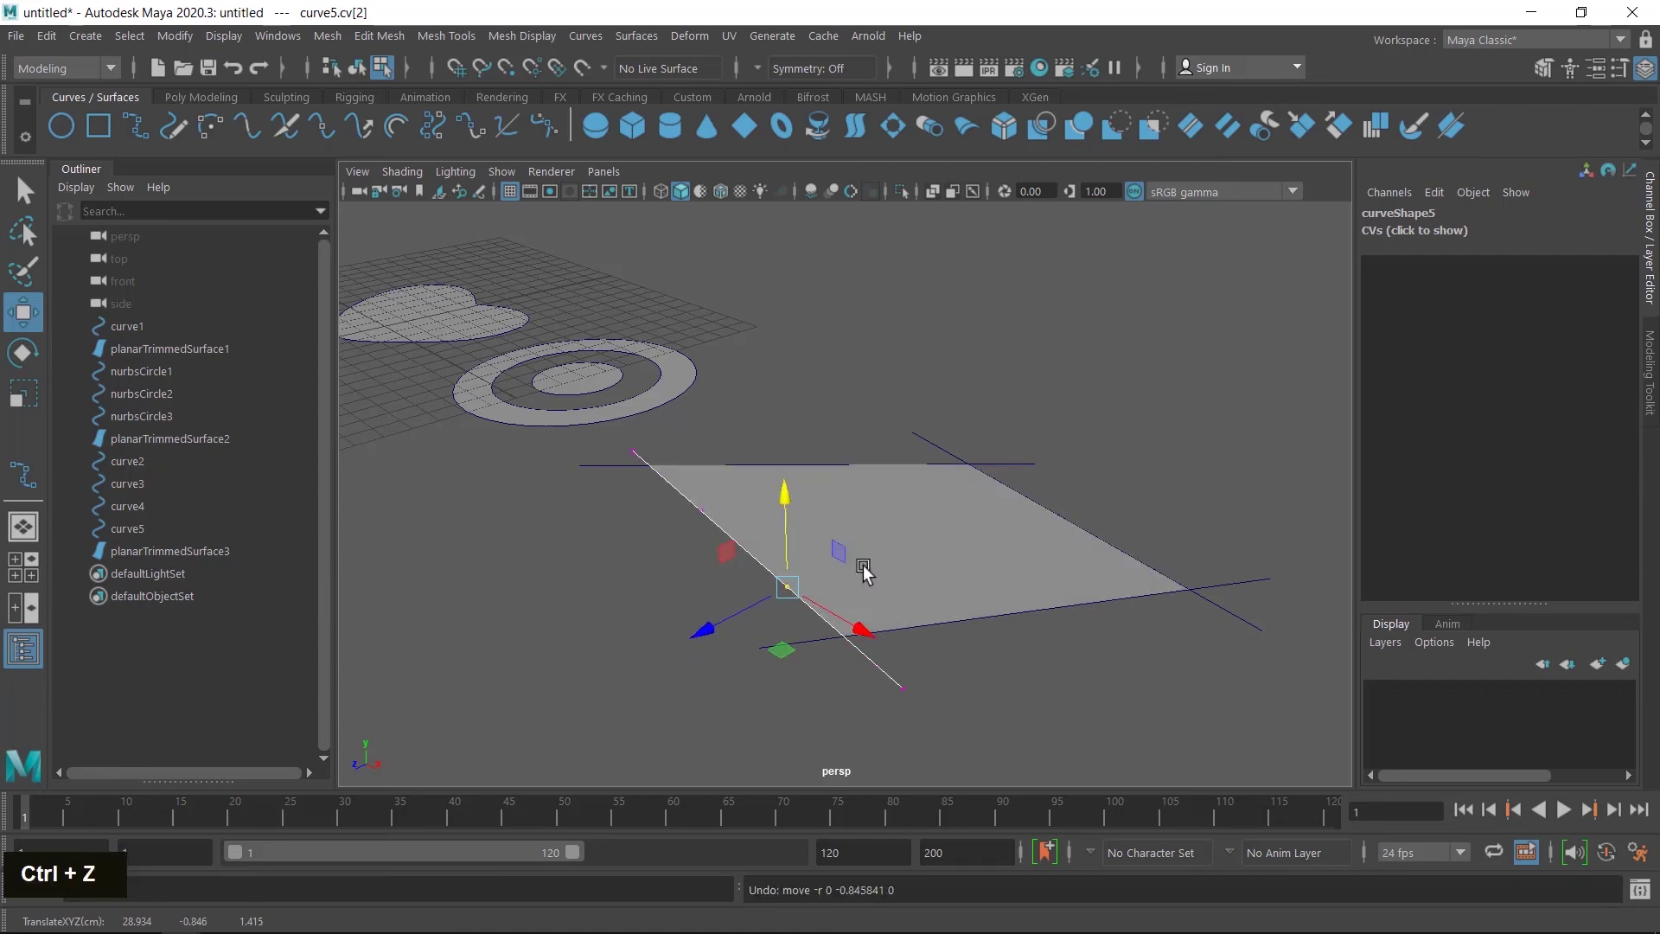
# - Return the four-sided planar surface to object mode and move it beside its source curves in the top view, to about X 19.403, Z 0.876
pyautogui.keyDown('alt'); pyautogui.moveTo(860, 563); pyautogui.dragTo(894, 589); pyautogui.keyUp('alt')
pyautogui.keyDown('alt'); pyautogui.moveTo(1083, 628); pyautogui.dragTo(953, 580, button='middle'); pyautogui.keyUp('alt')
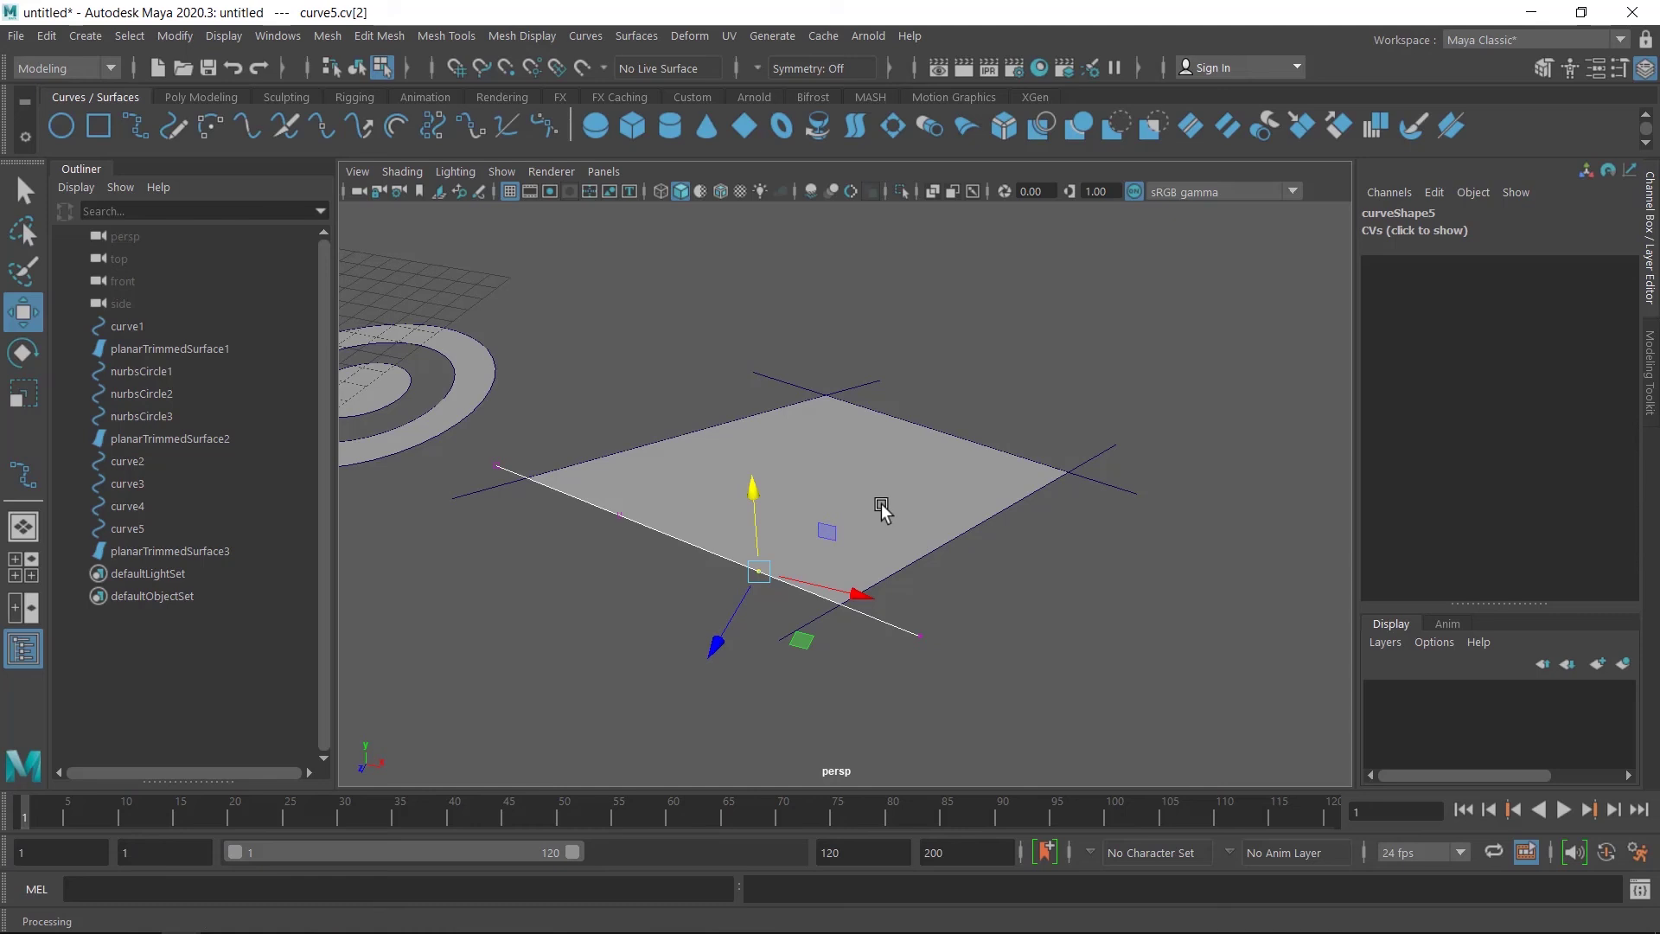
pyautogui.press('space')
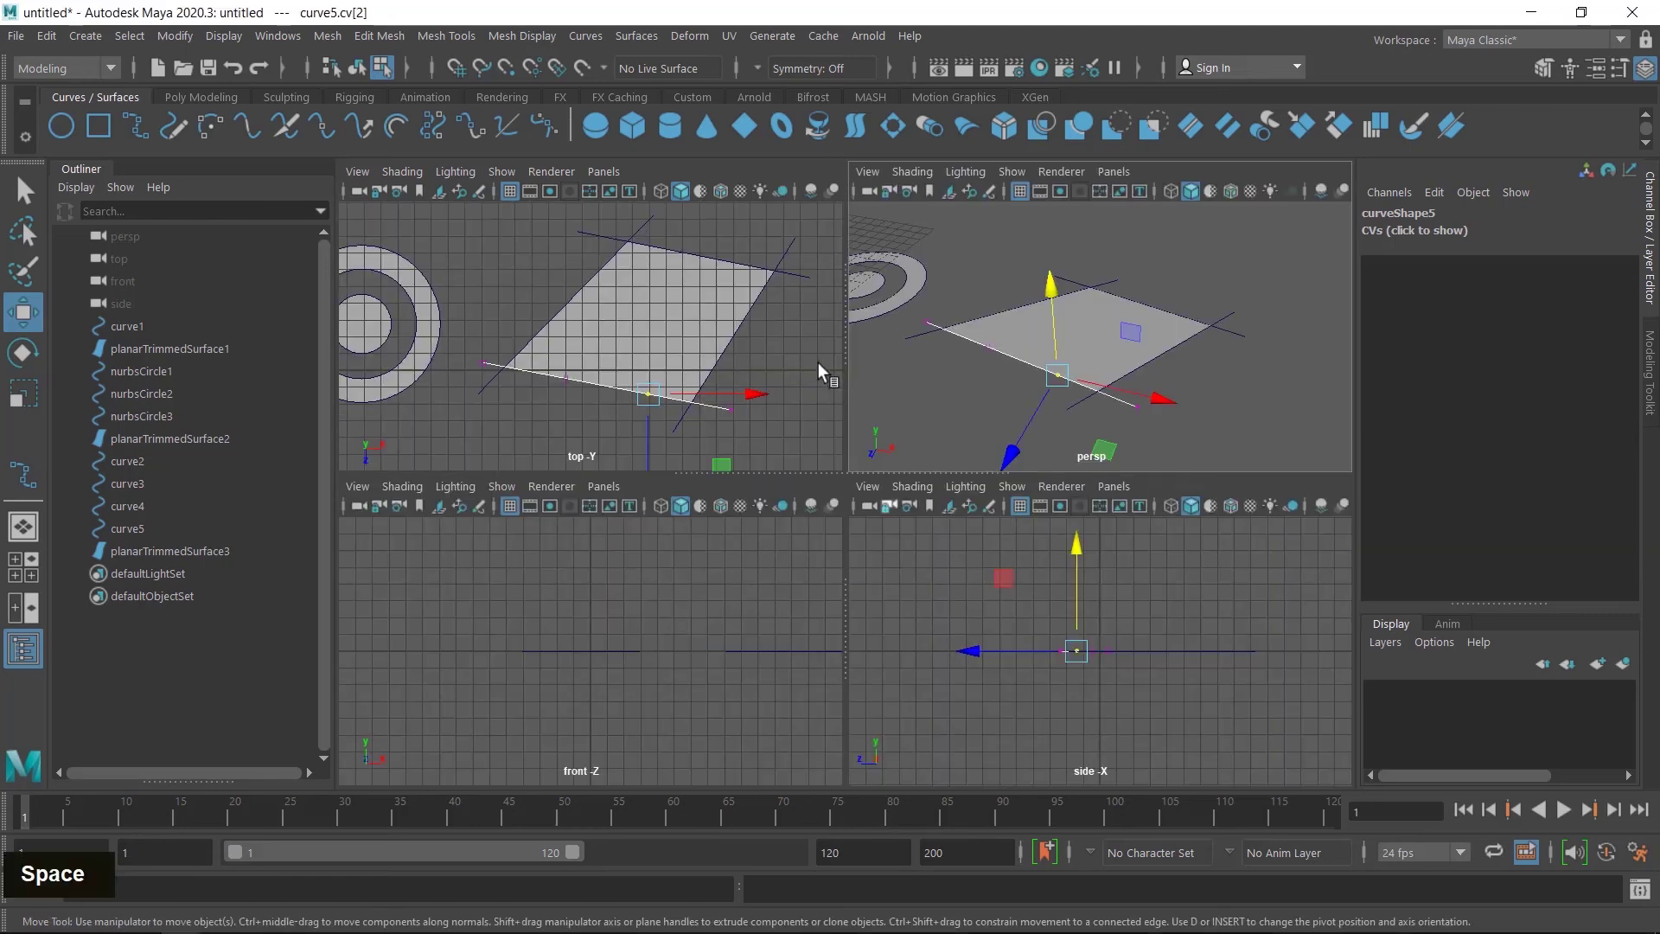
pyautogui.press('space')
pyautogui.scroll(-3, 989, 429)
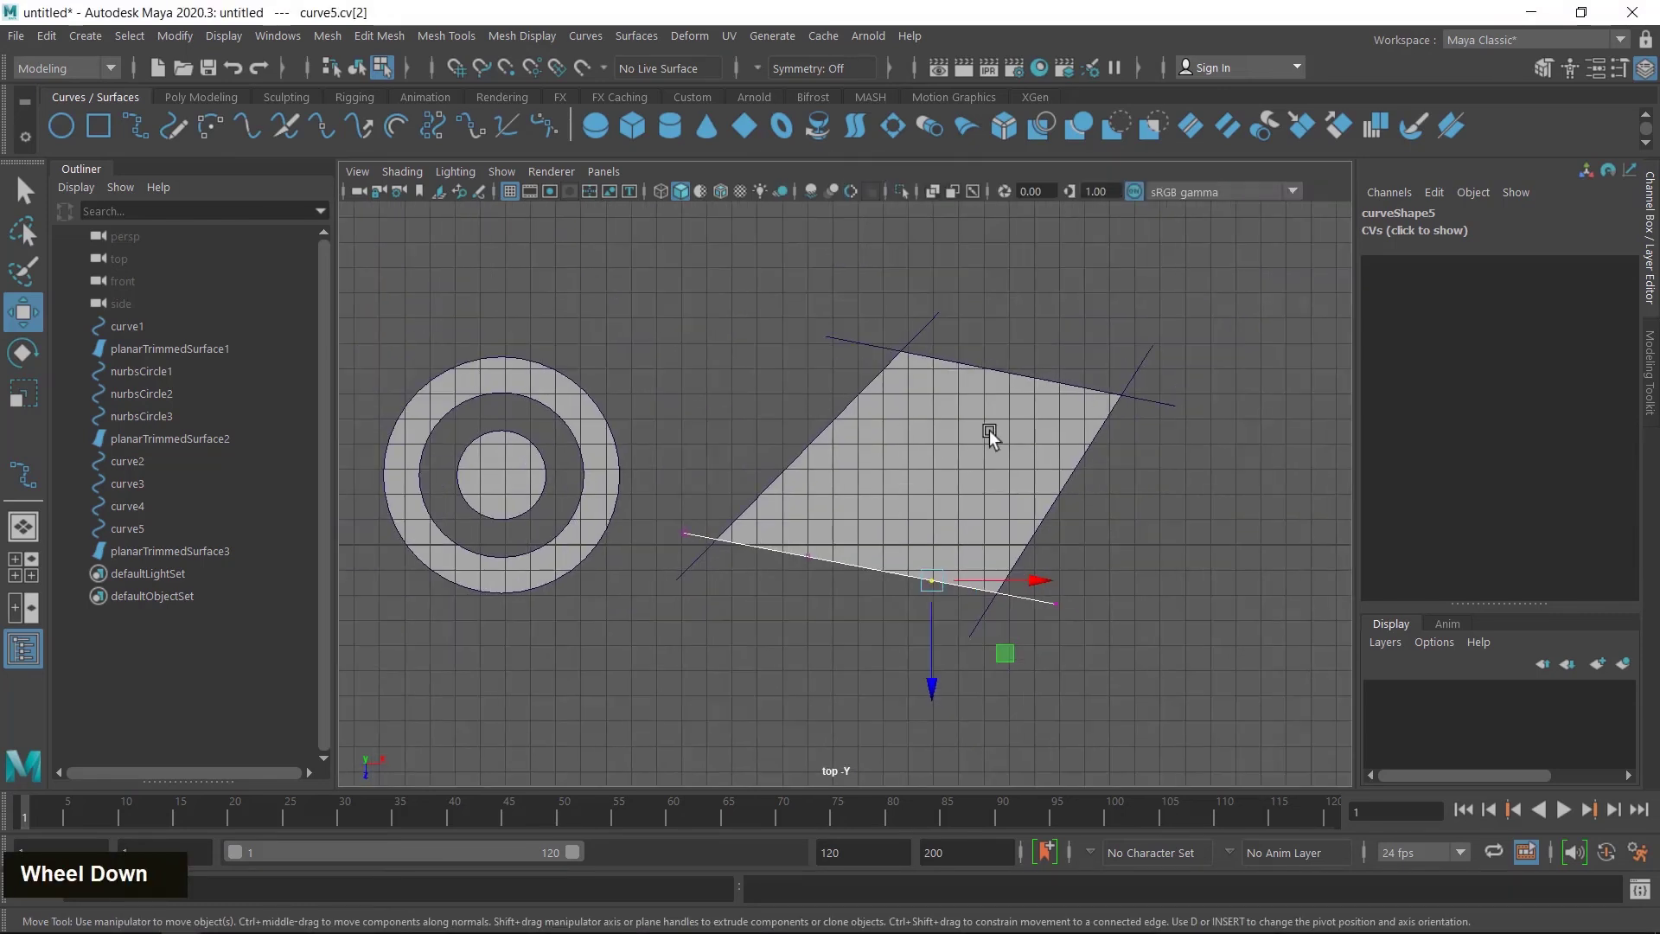
pyautogui.hotkey('ctrl', 'z')
pyautogui.rightClick(785, 464)
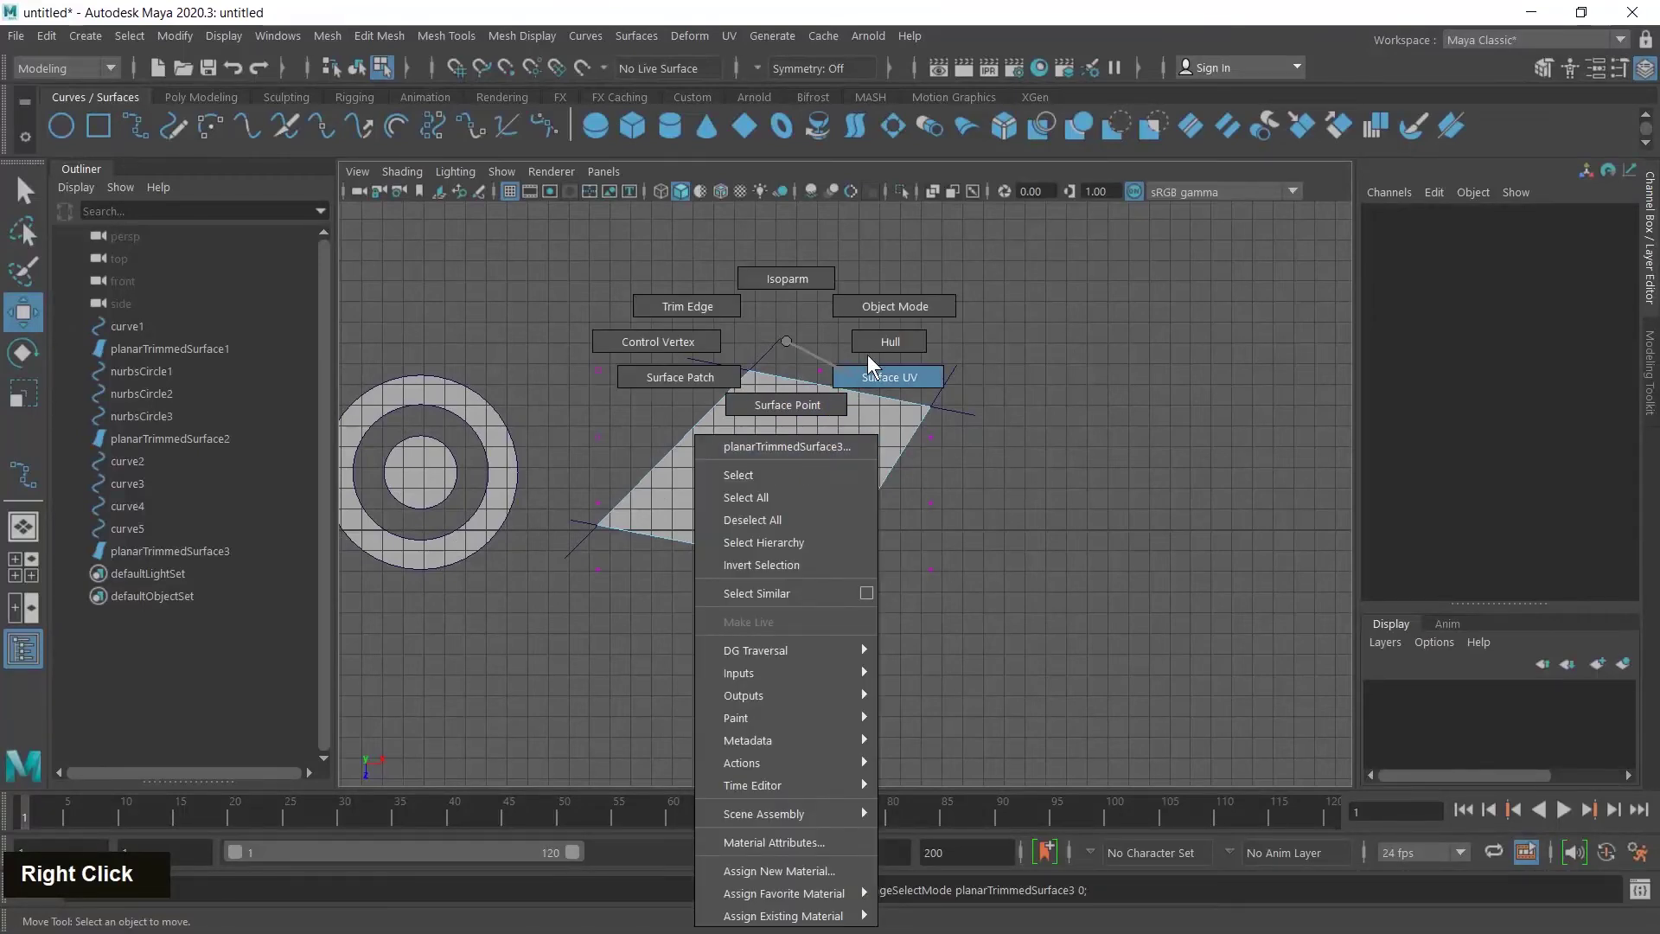
pyautogui.moveTo(901, 307); pyautogui.dragTo(901, 306, button='right')
pyautogui.click(1134, 424)
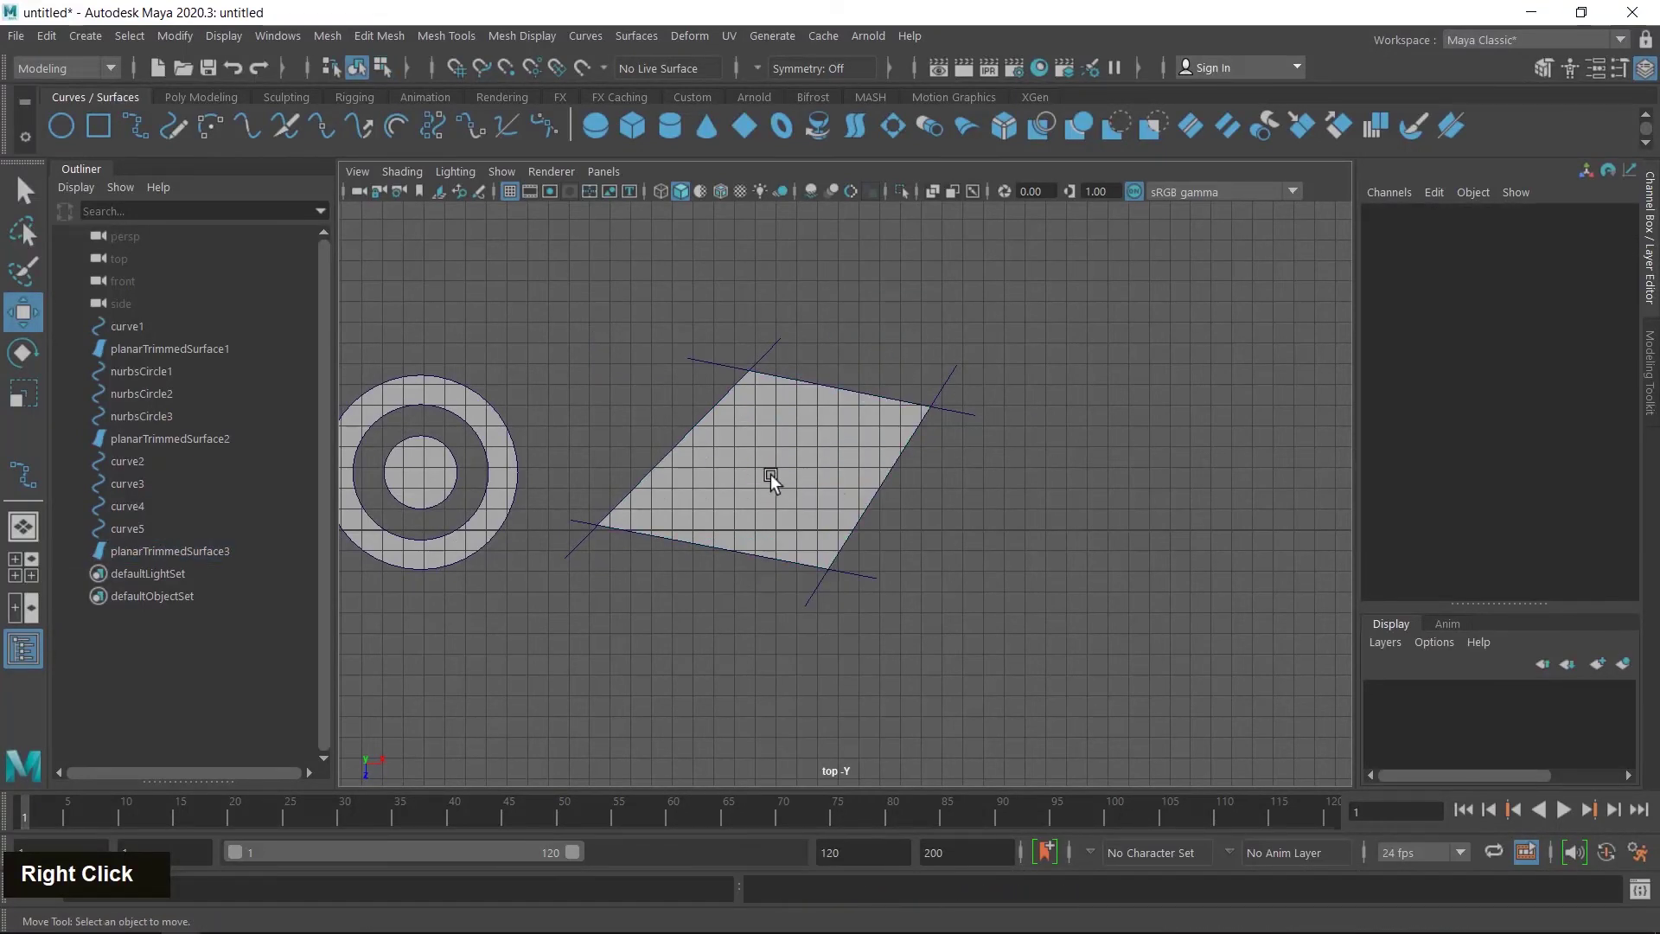
pyautogui.click(771, 473)
pyautogui.moveTo(785, 465); pyautogui.dragTo(1120, 467)
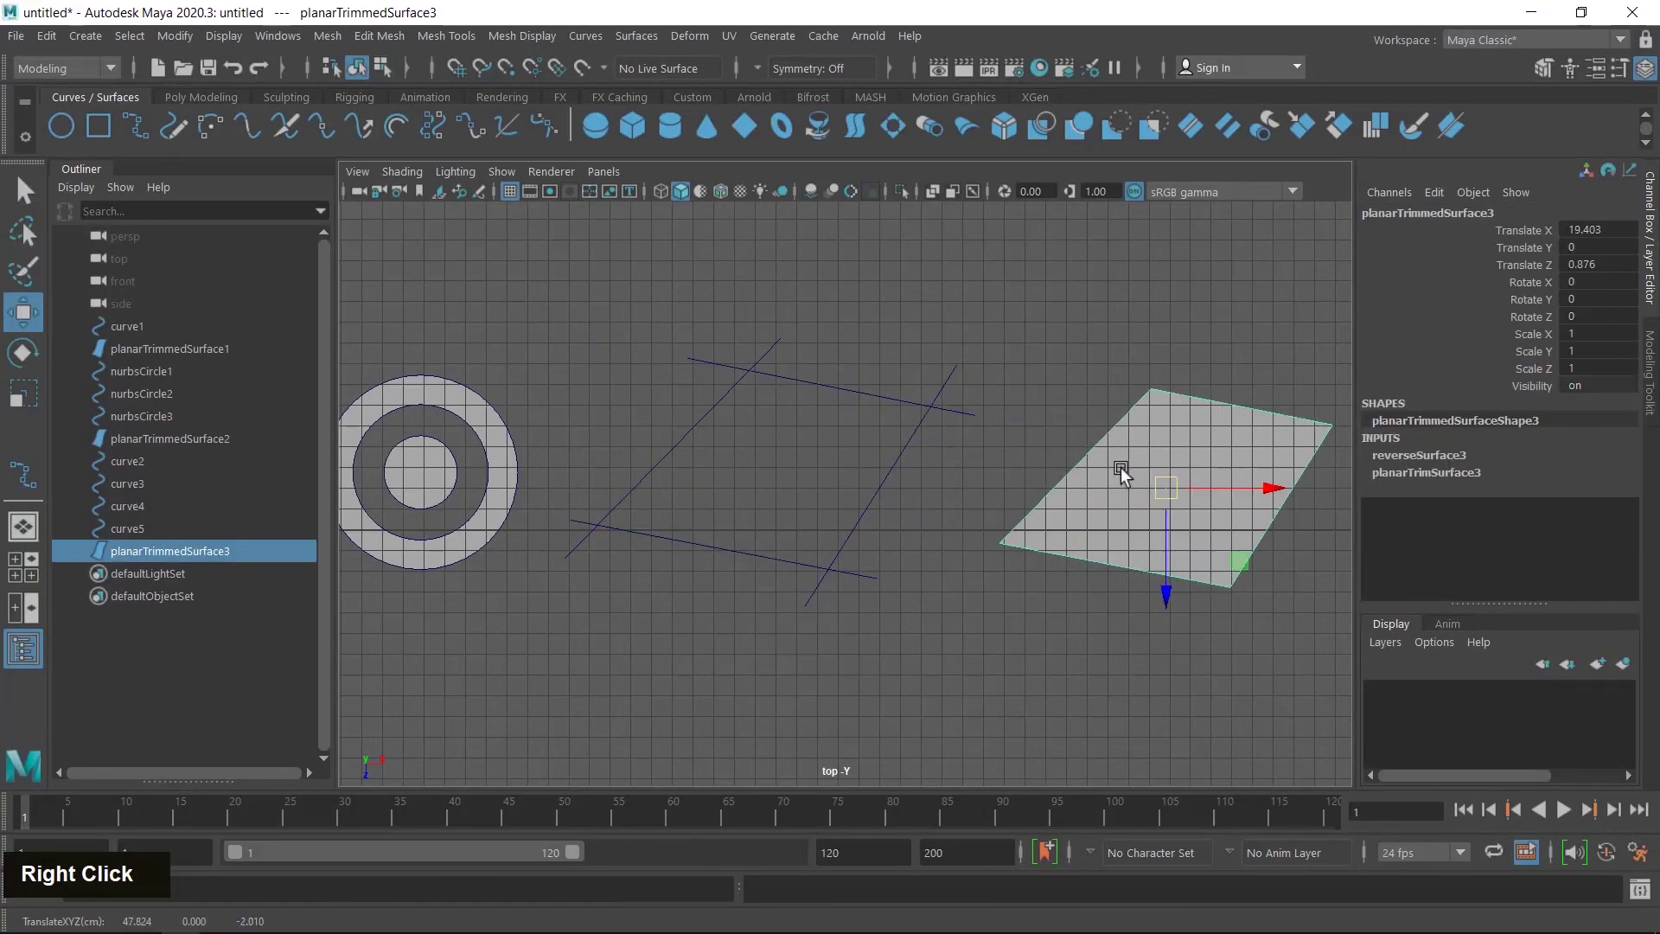
# - Duplicate the four crossing curves and move the copies below the originals in the top view, to about X -3.578, Z 16.606
pyautogui.moveTo(666, 325); pyautogui.dragTo(979, 578)
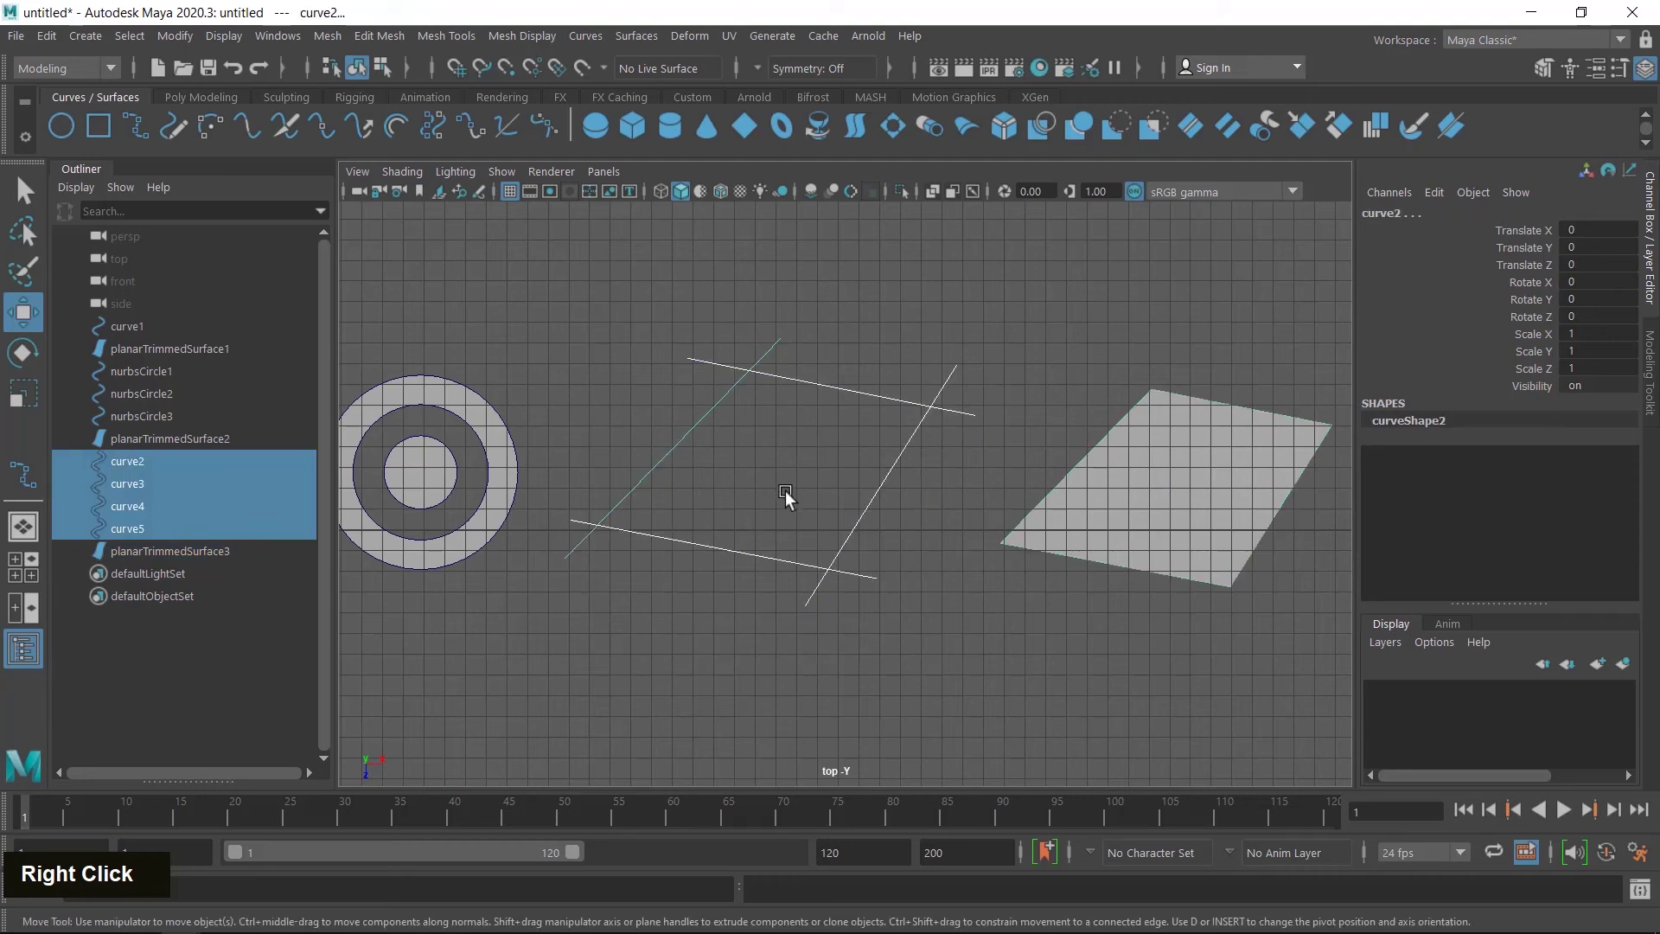
pyautogui.keyDown('alt'); pyautogui.moveTo(945, 631); pyautogui.dragTo(1043, 528, button='middle'); pyautogui.keyUp('alt')
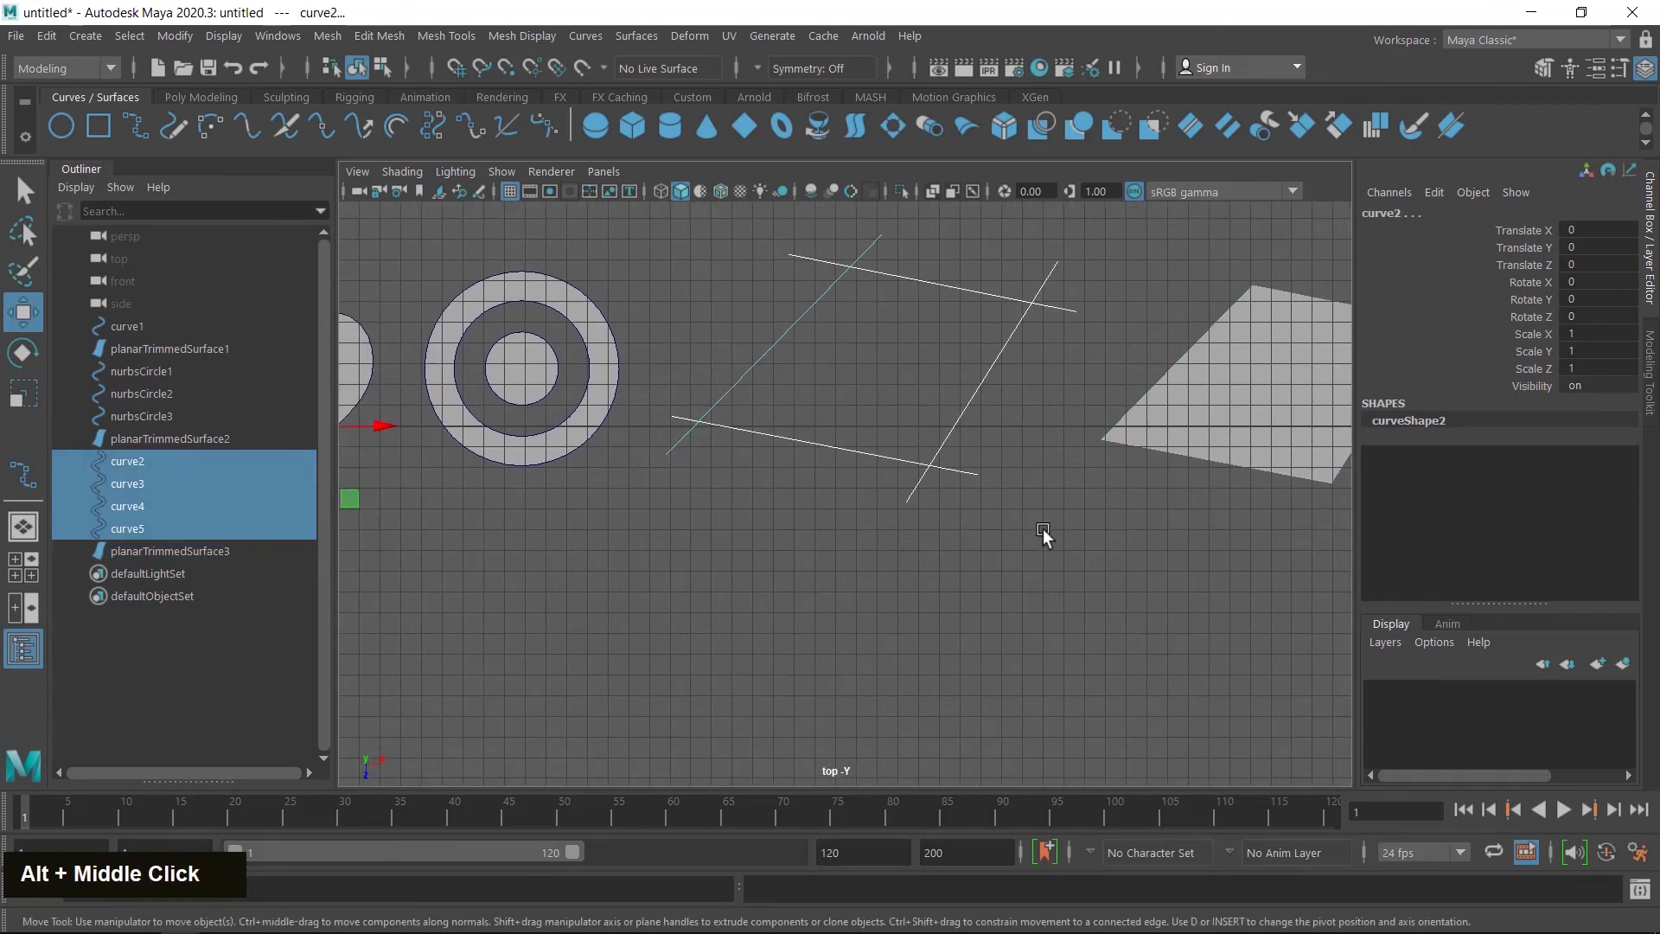
pyautogui.hotkey('ctrl', 'd')
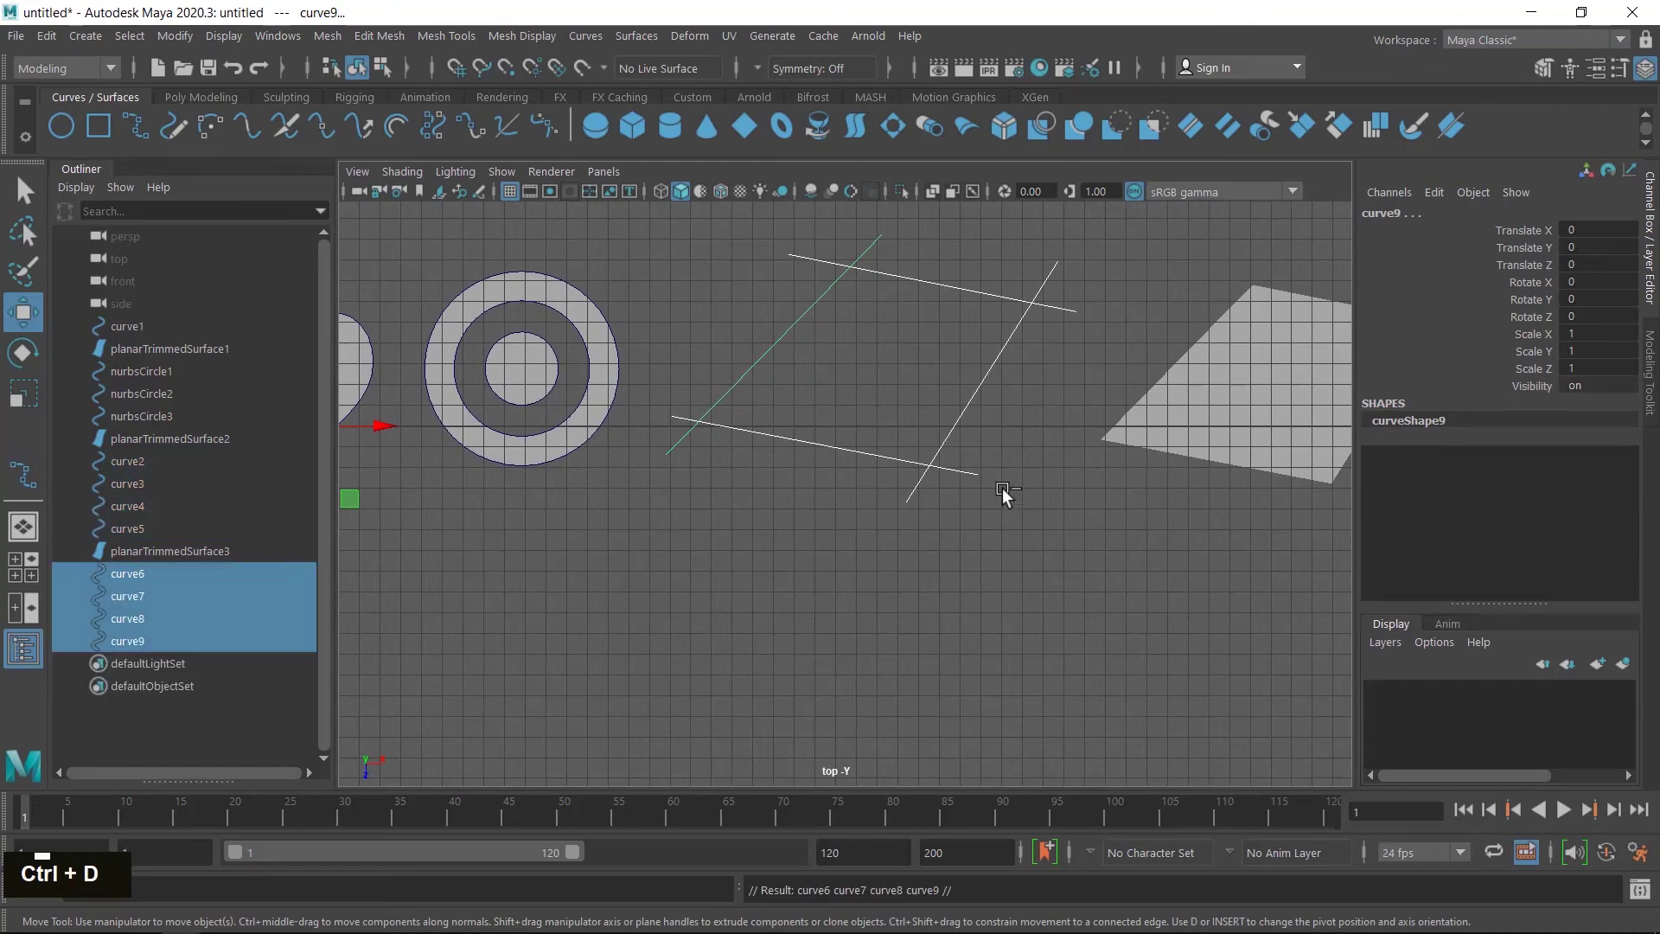
pyautogui.scroll(-2, 922, 428)
pyautogui.moveTo(444, 451); pyautogui.dragTo(365, 699)
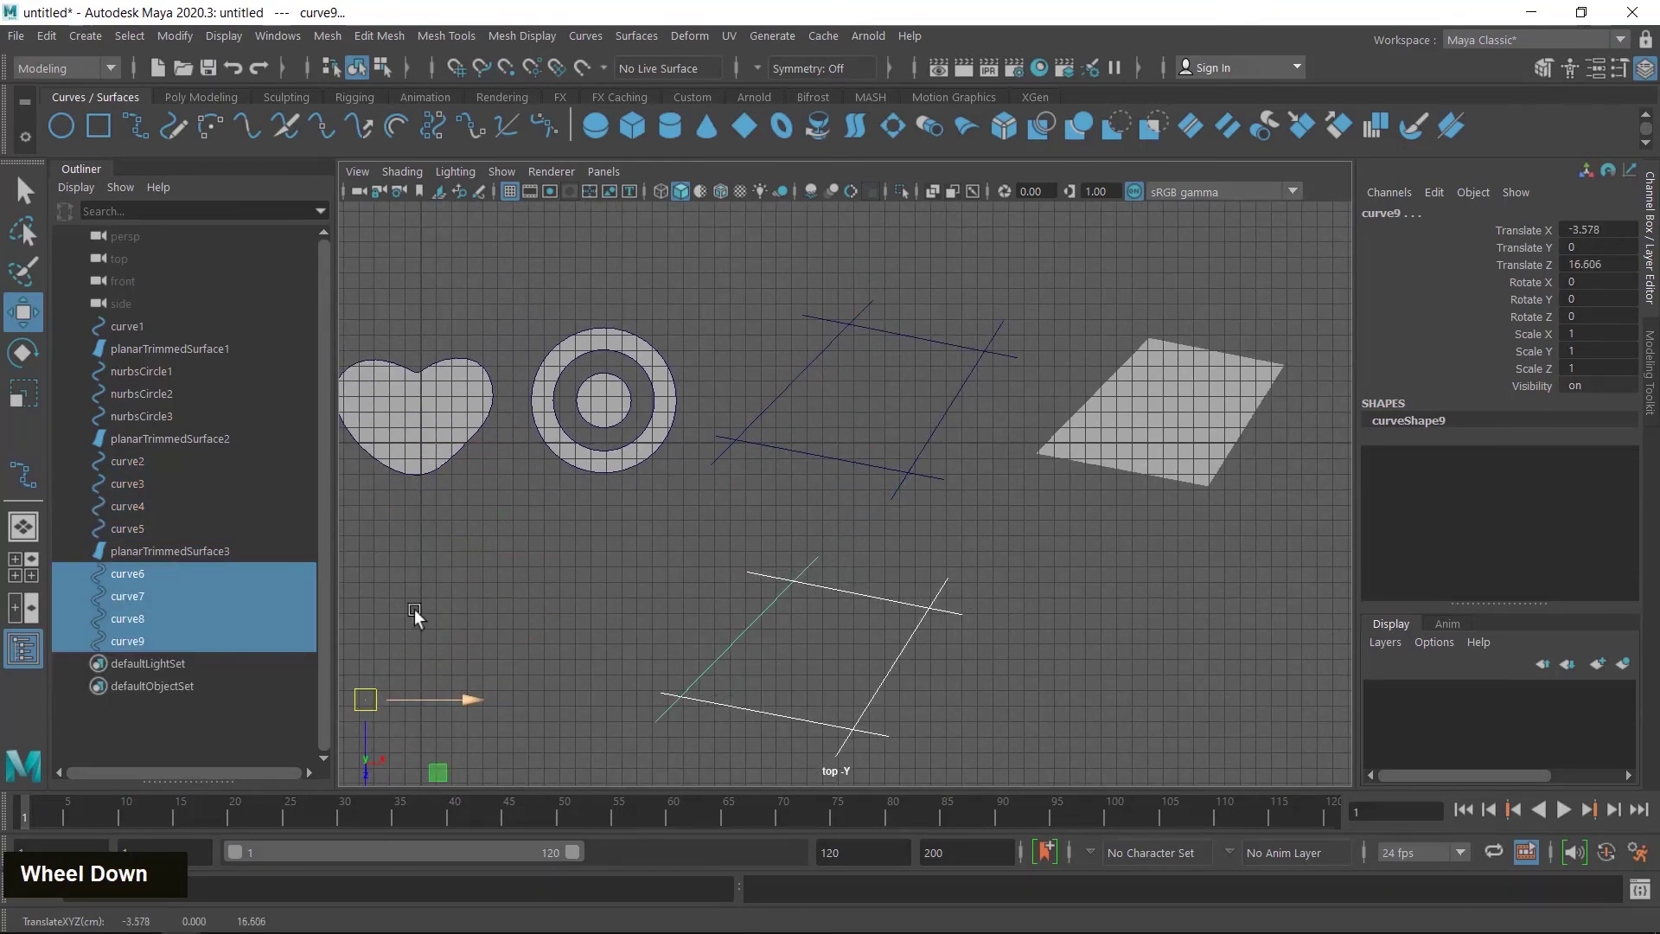
# - Center the pivots of the four duplicated curves and create a Boundary surface from them
pyautogui.click(177, 41)
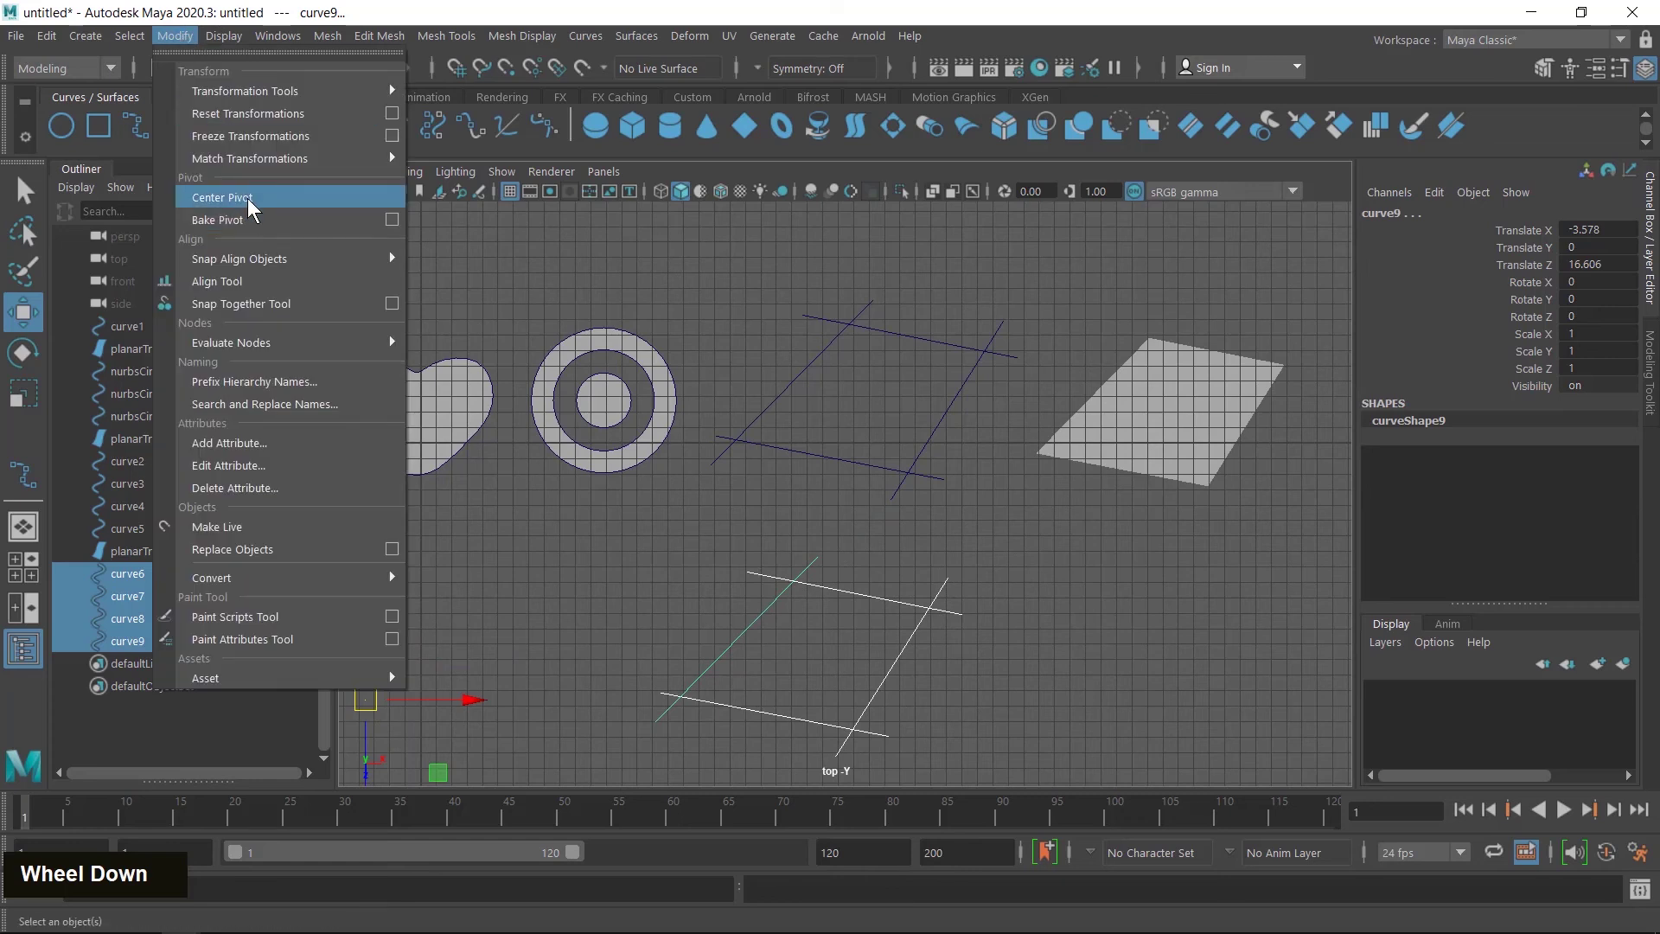
pyautogui.click(248, 199)
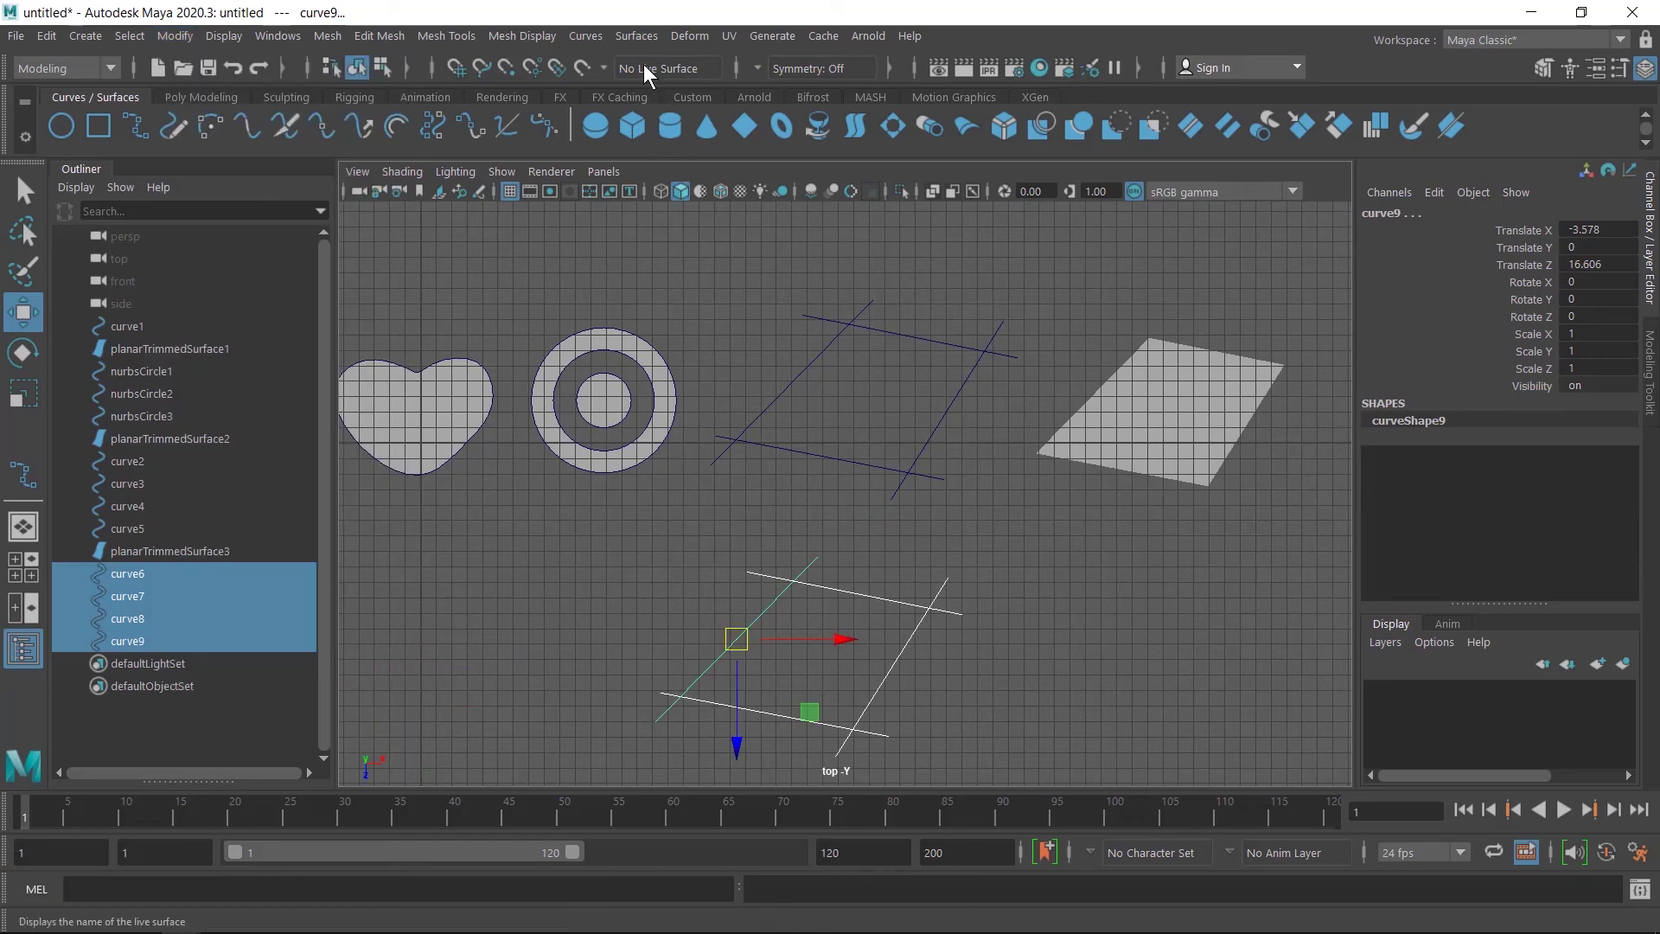
pyautogui.click(633, 36)
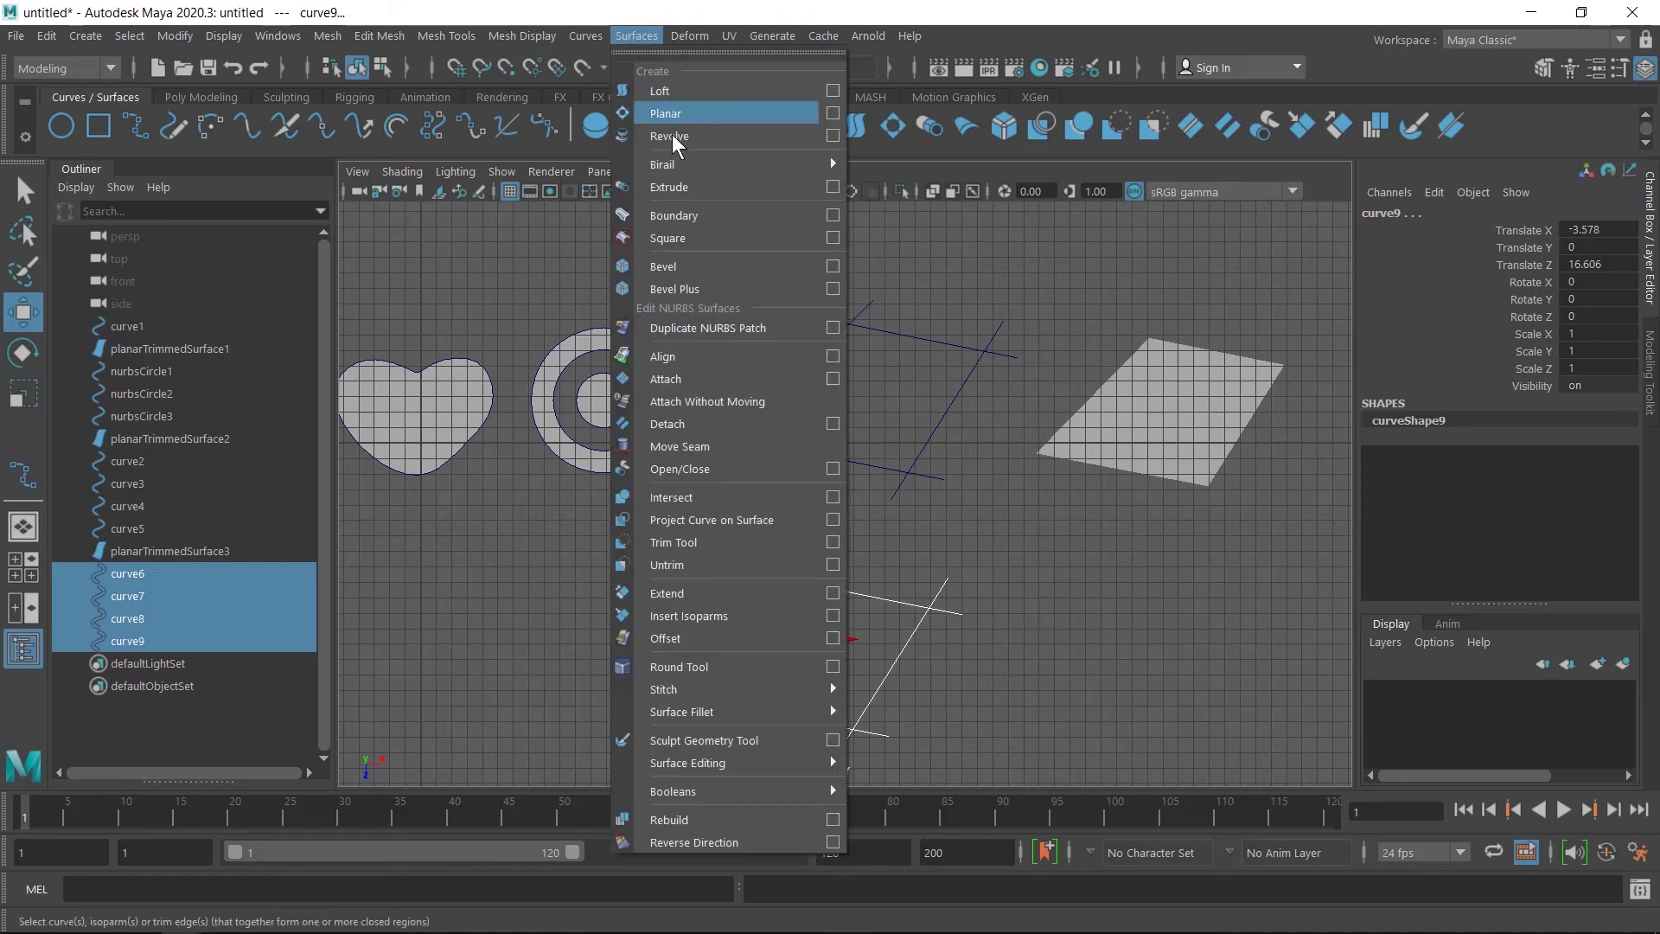
pyautogui.click(688, 214)
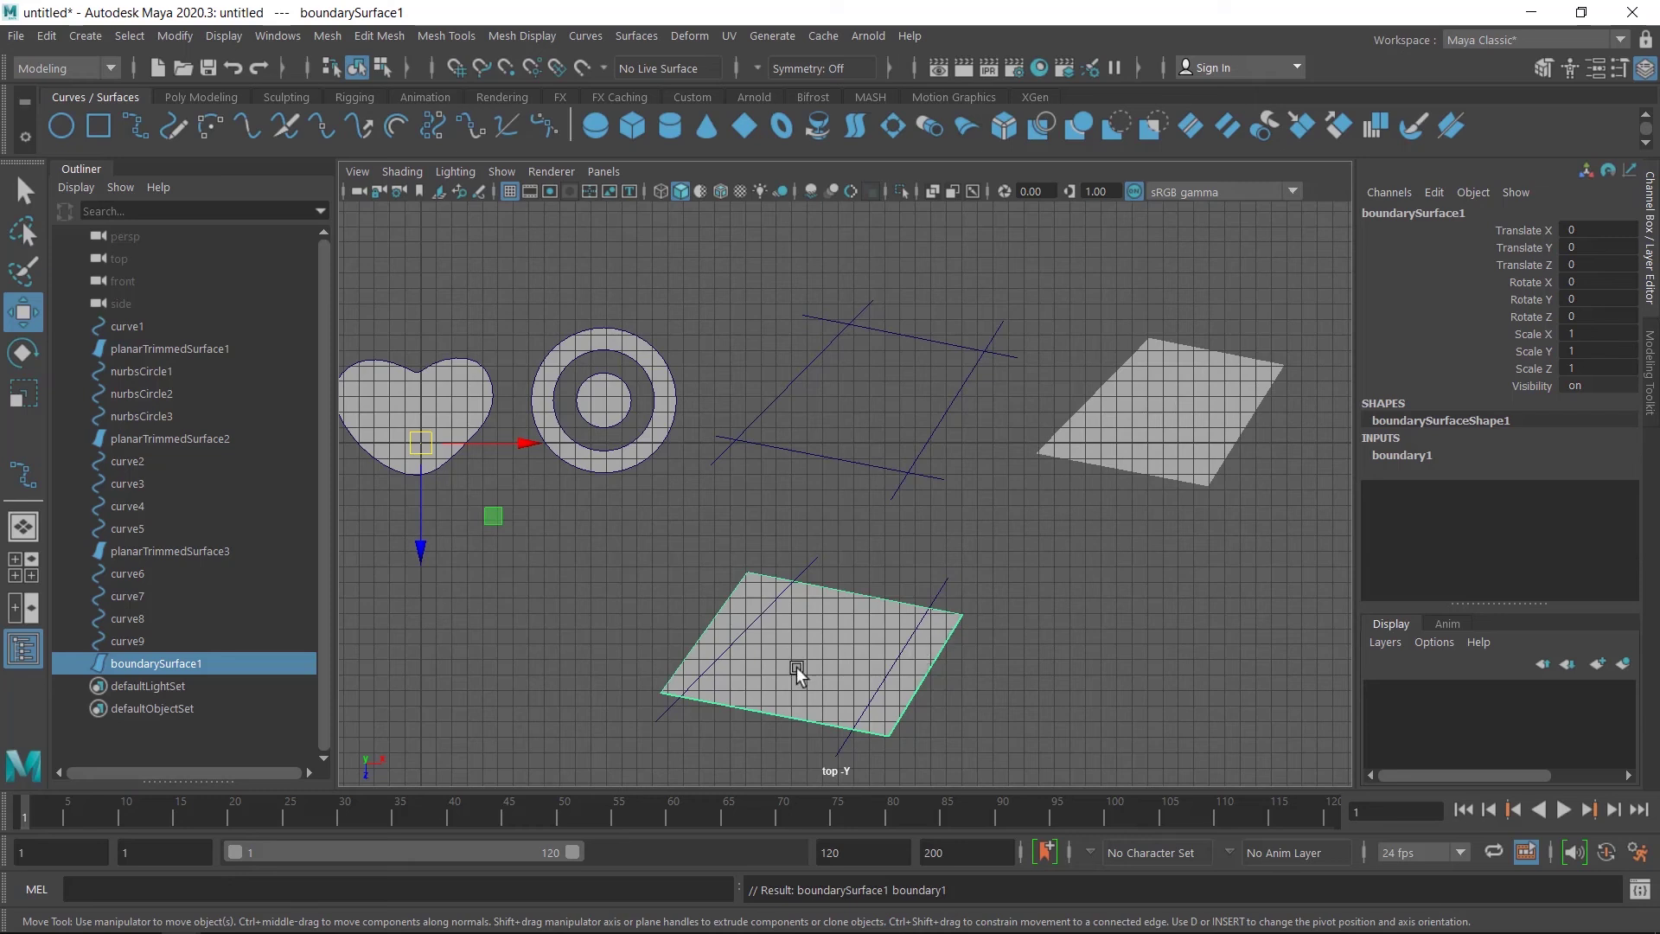
# - Center the pivot of the boundary surface in the perspective view
pyautogui.press('space')
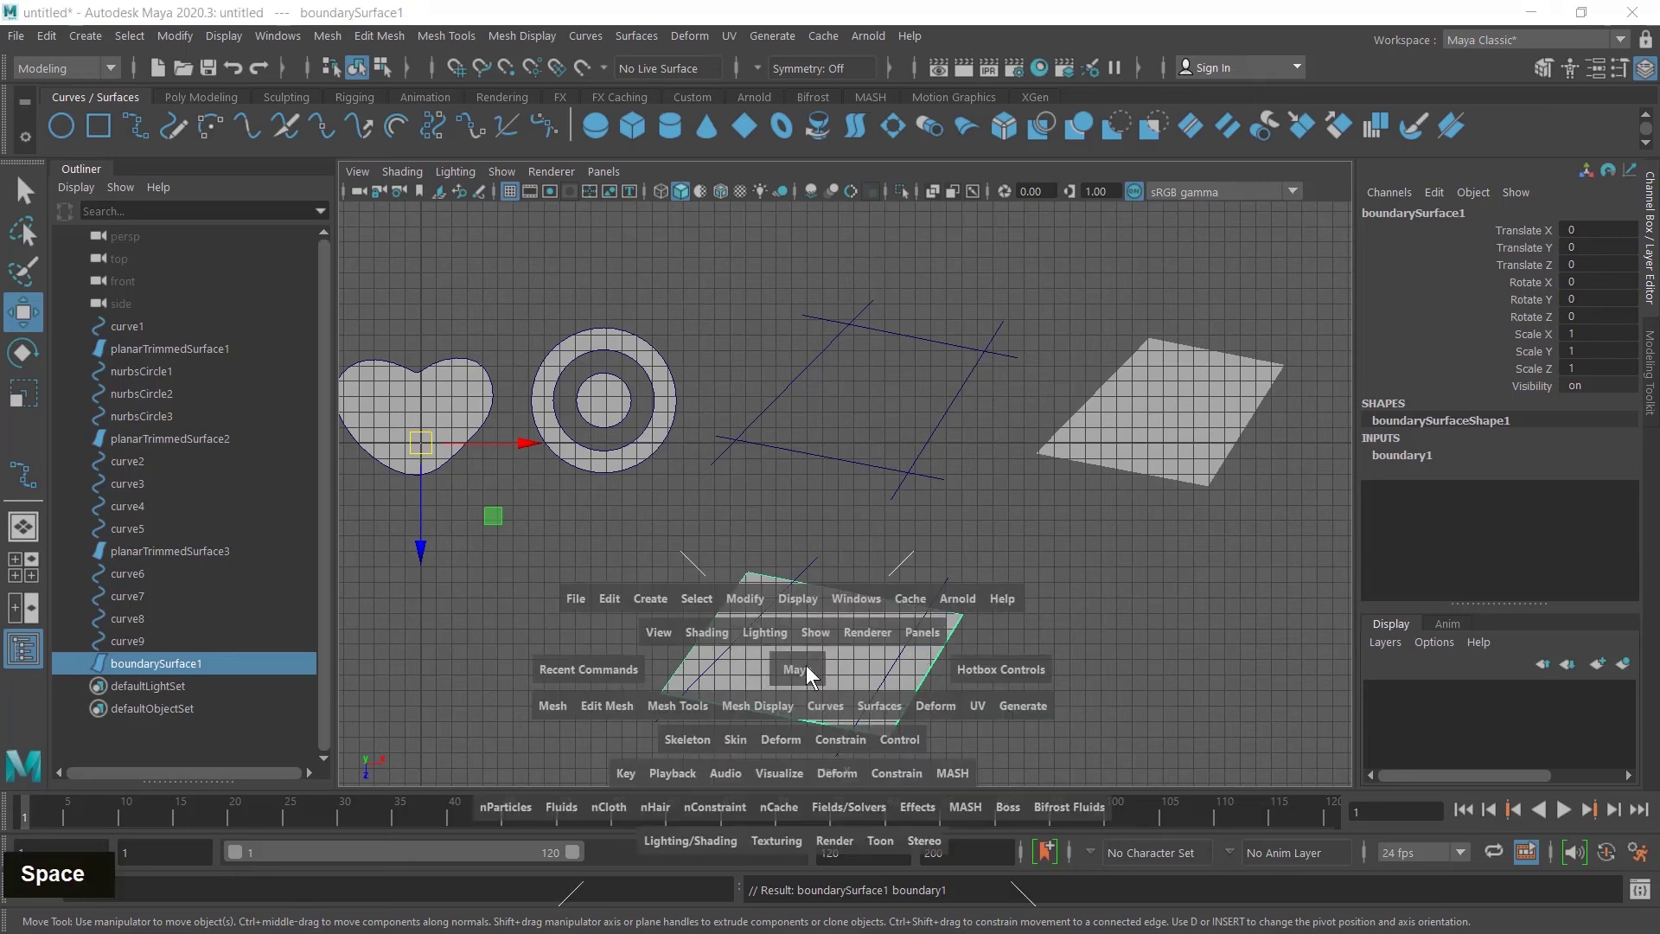
pyautogui.press('space')
pyautogui.scroll(-5, 1024, 407)
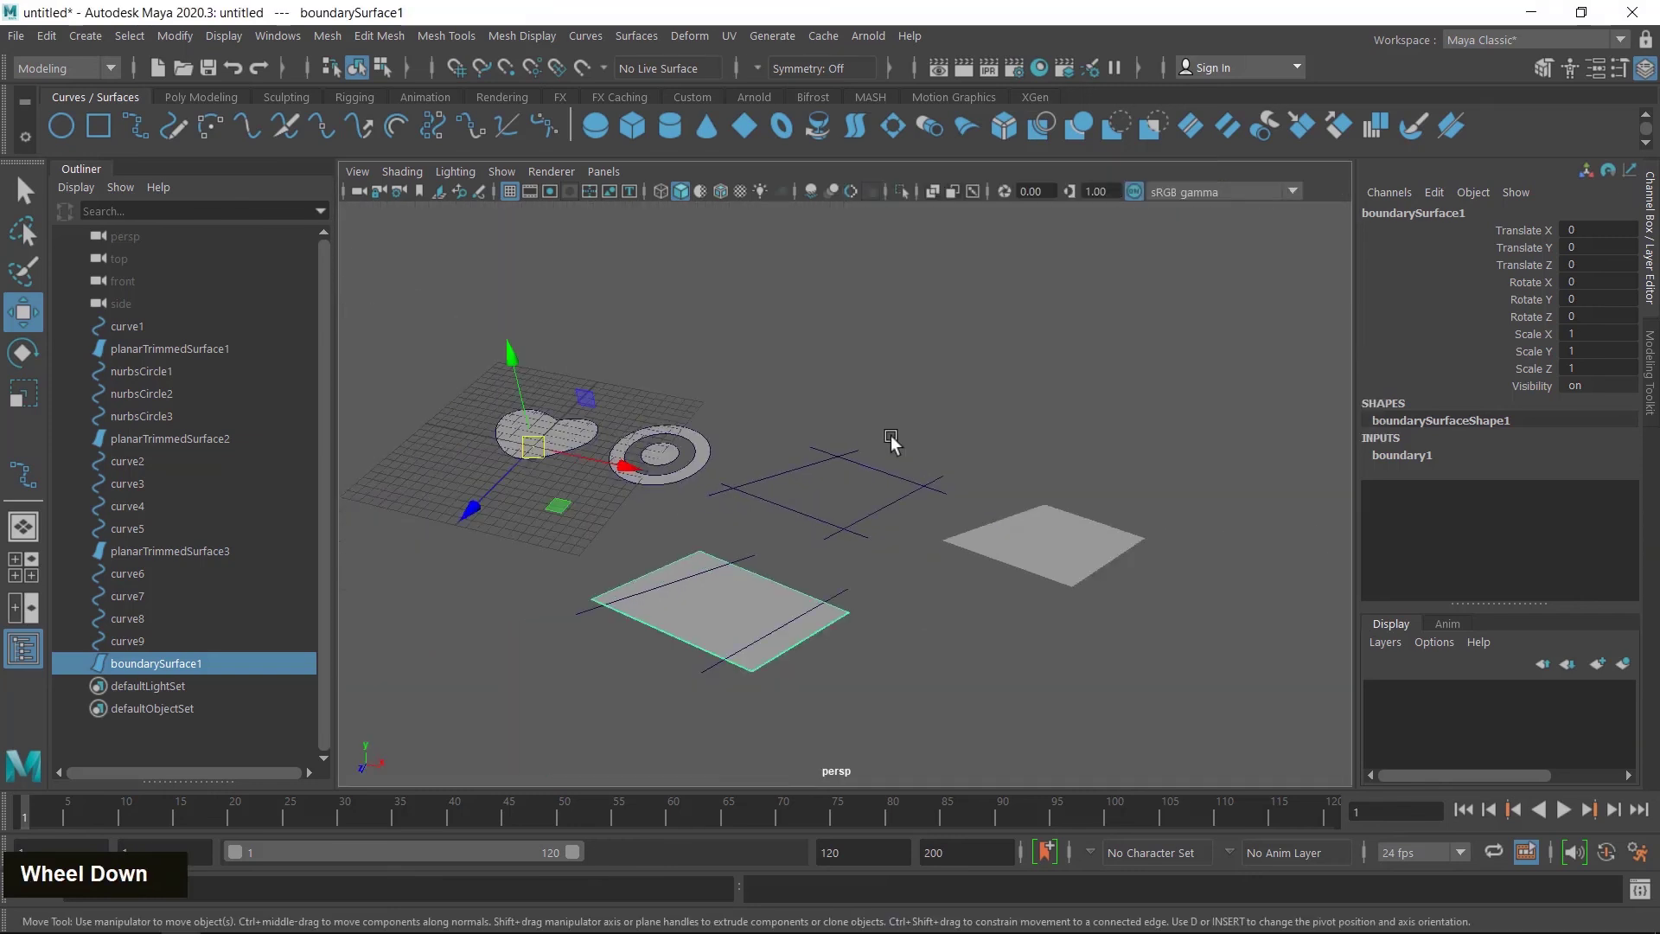
pyautogui.keyDown('alt'); pyautogui.moveTo(865, 646); pyautogui.dragTo(965, 563, button='middle'); pyautogui.keyUp('alt')
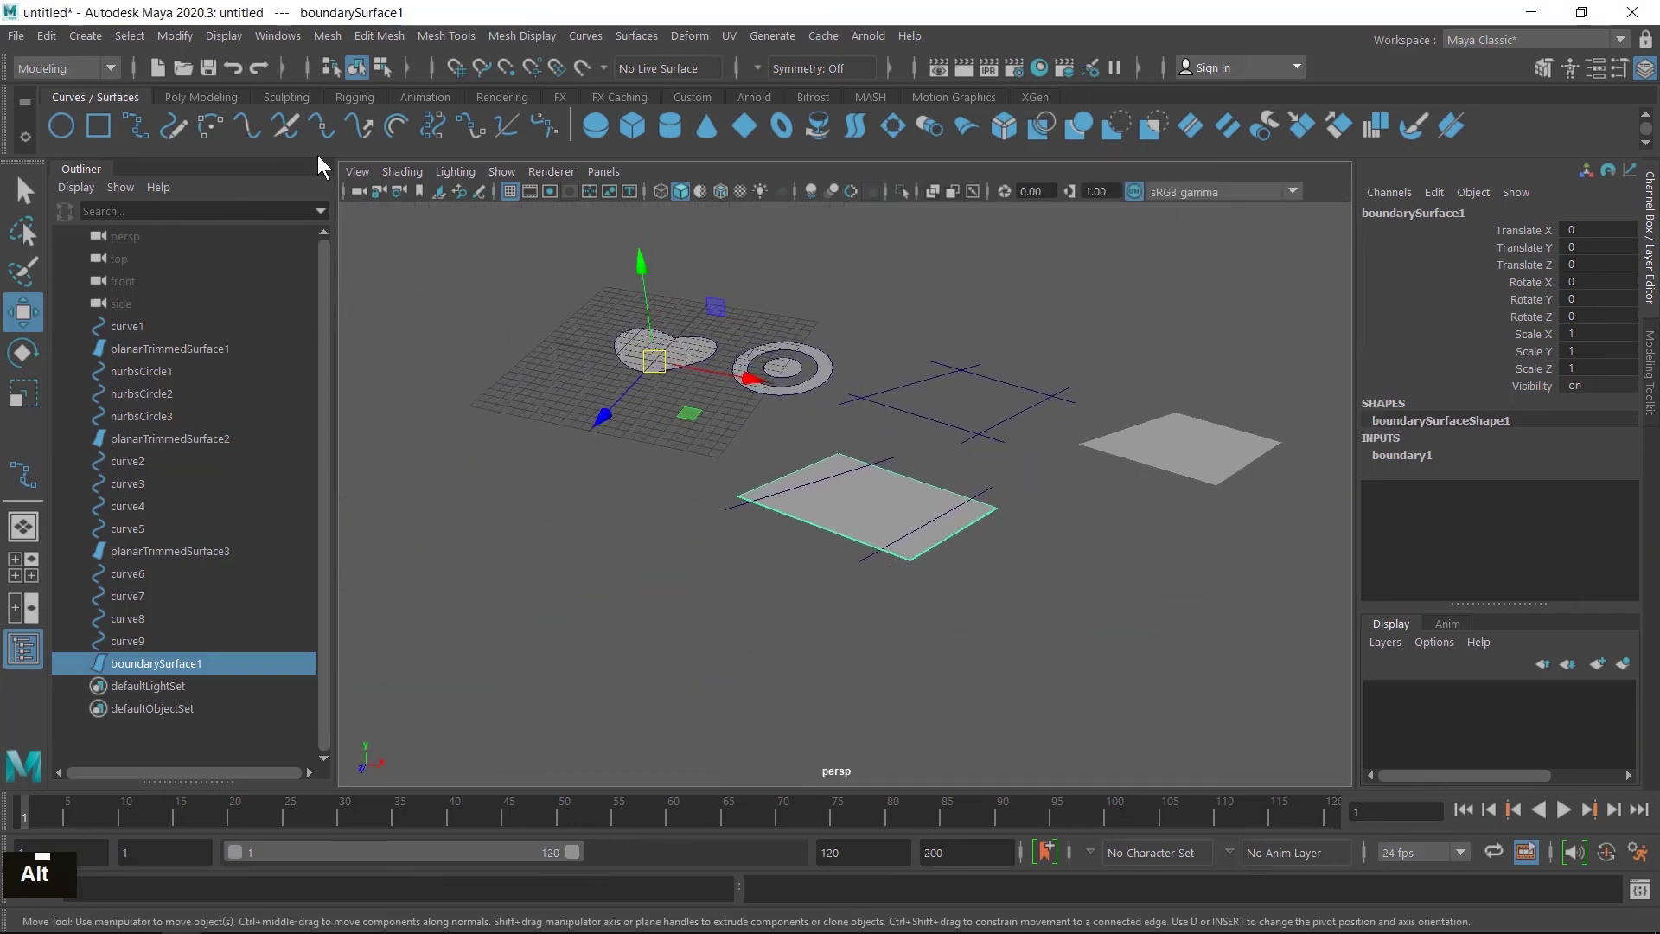
pyautogui.click(181, 38)
pyautogui.click(257, 193)
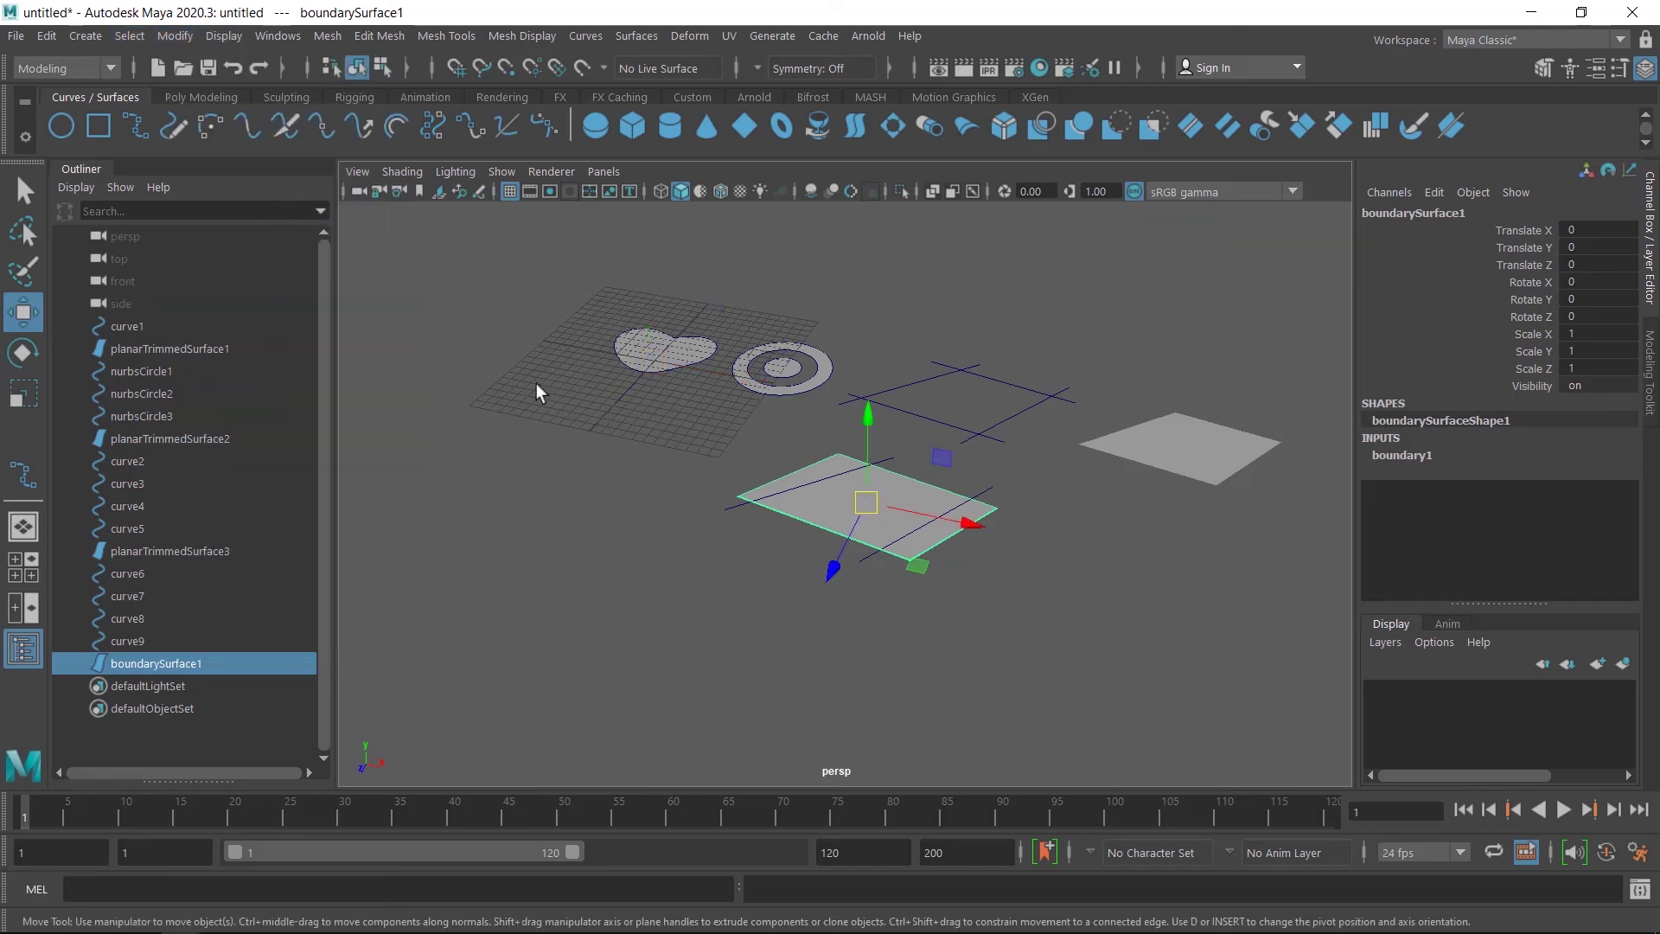
# - Show curve6's control vertices in component mode and raise cv[1] in Y to bend the boundary surface upward
pyautogui.keyDown('alt'); pyautogui.moveTo(896, 562); pyautogui.dragTo(905, 607); pyautogui.keyUp('alt')
pyautogui.keyDown('alt'); pyautogui.moveTo(1001, 674); pyautogui.dragTo(995, 611, button='middle'); pyautogui.keyUp('alt')
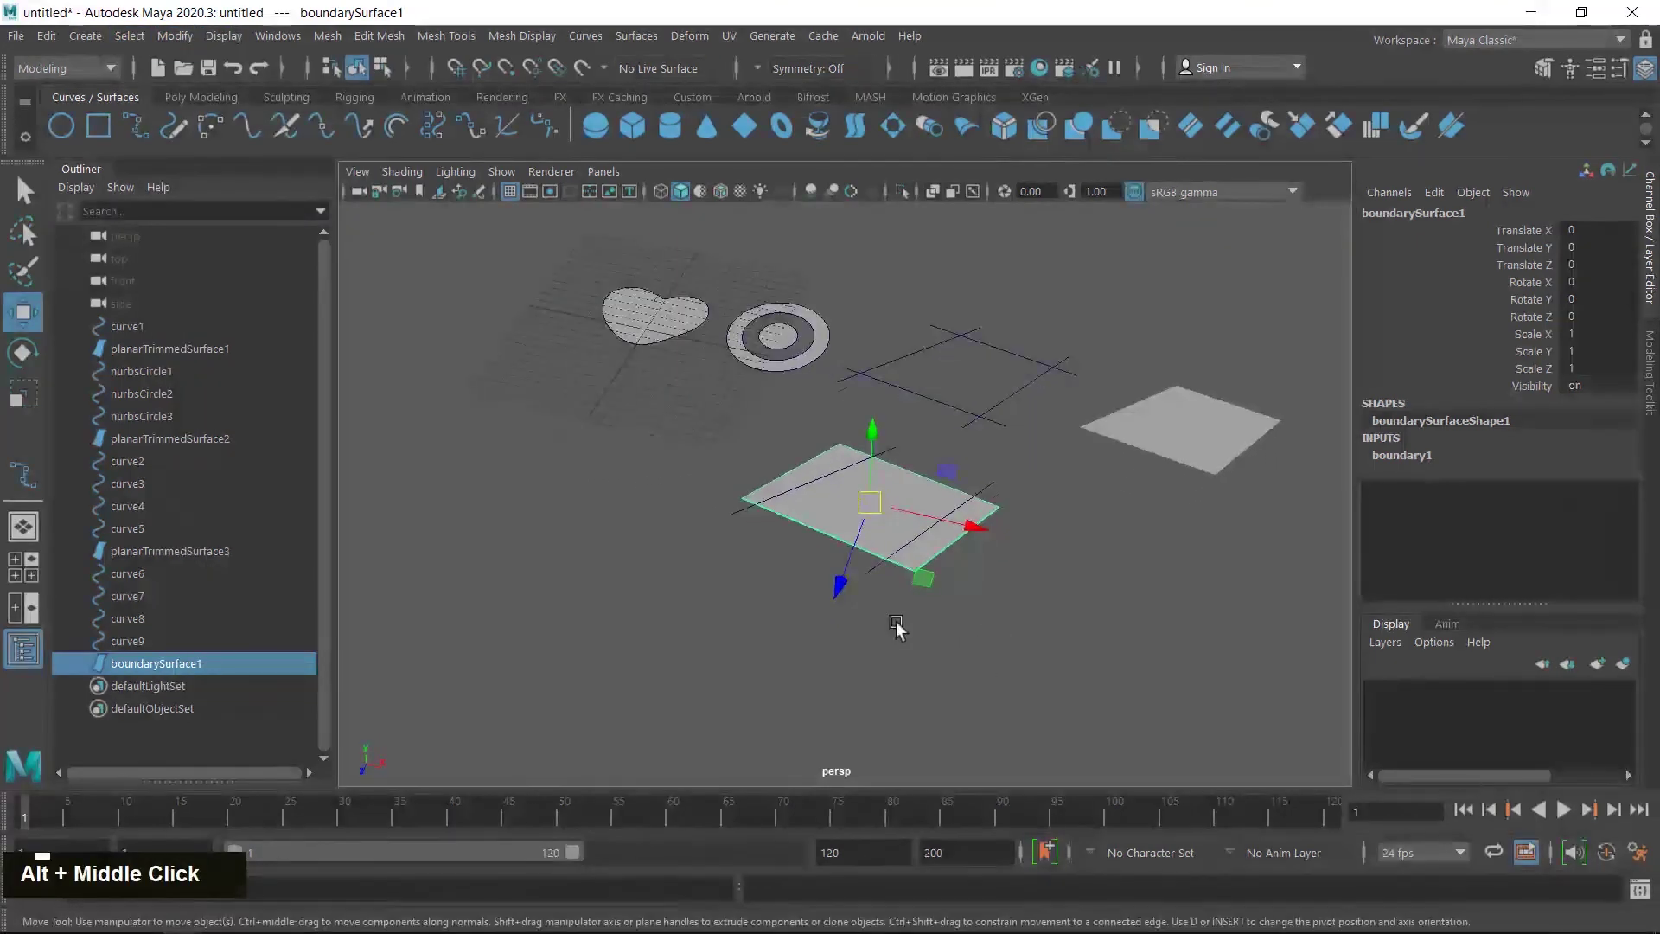
pyautogui.keyDown('alt'); pyautogui.moveTo(896, 624); pyautogui.dragTo(897, 638); pyautogui.keyUp('alt')
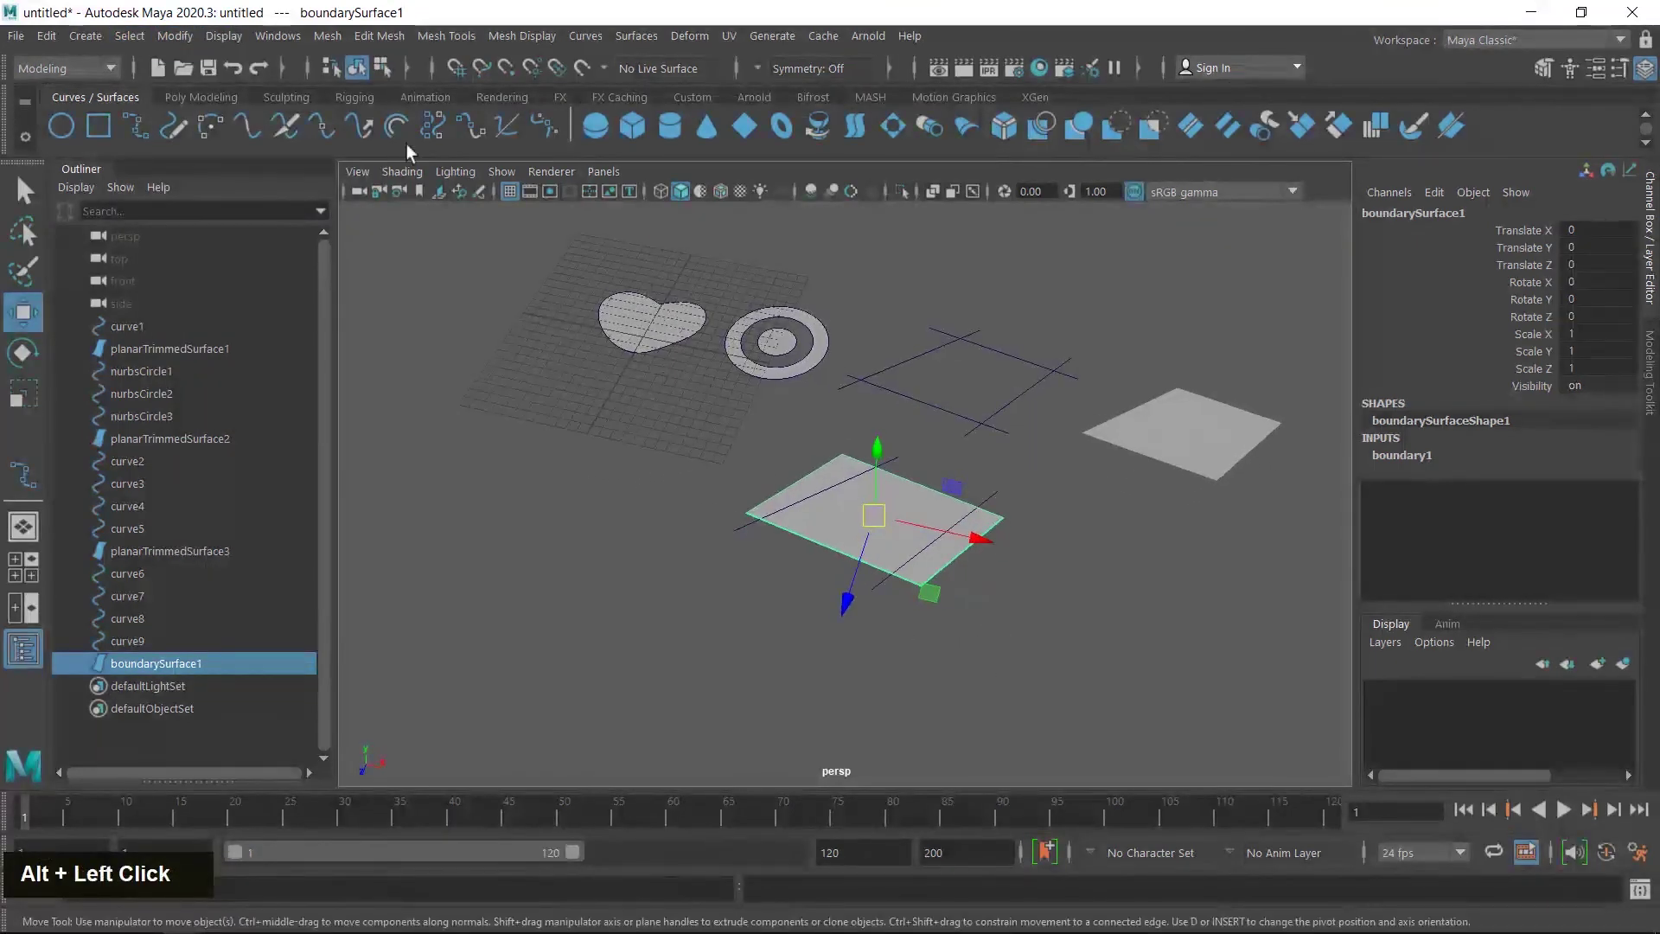
pyautogui.click(380, 65)
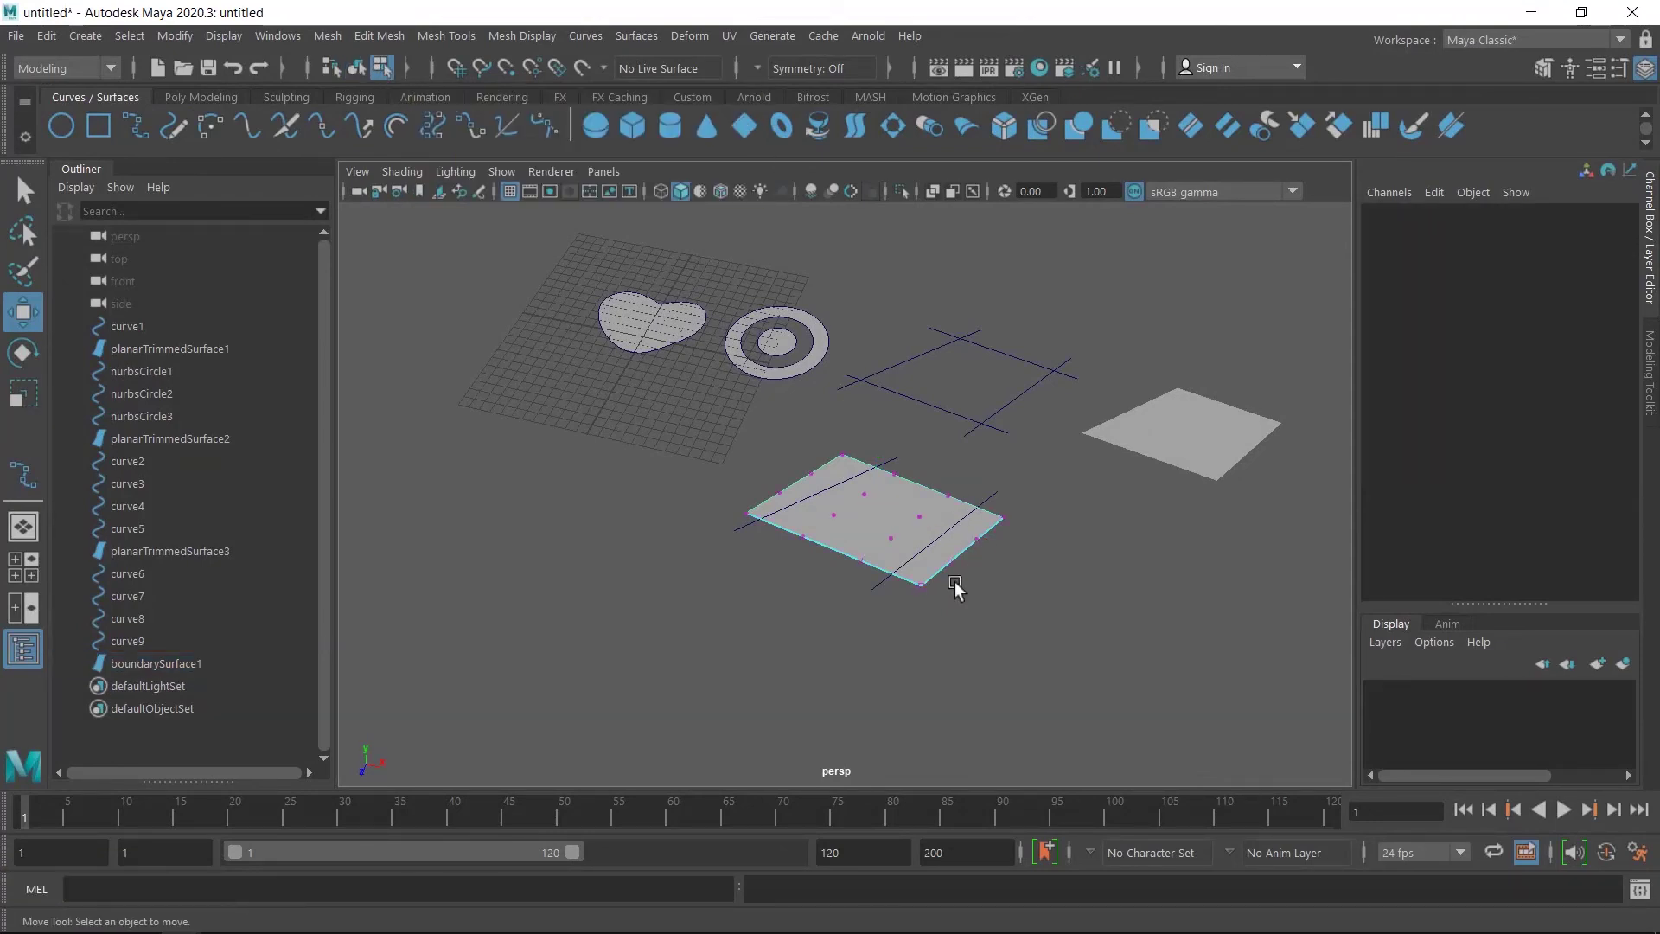
pyautogui.scroll(5, 887, 604)
pyautogui.keyDown('alt'); pyautogui.moveTo(1087, 675); pyautogui.dragTo(1016, 583, button='middle'); pyautogui.keyUp('alt')
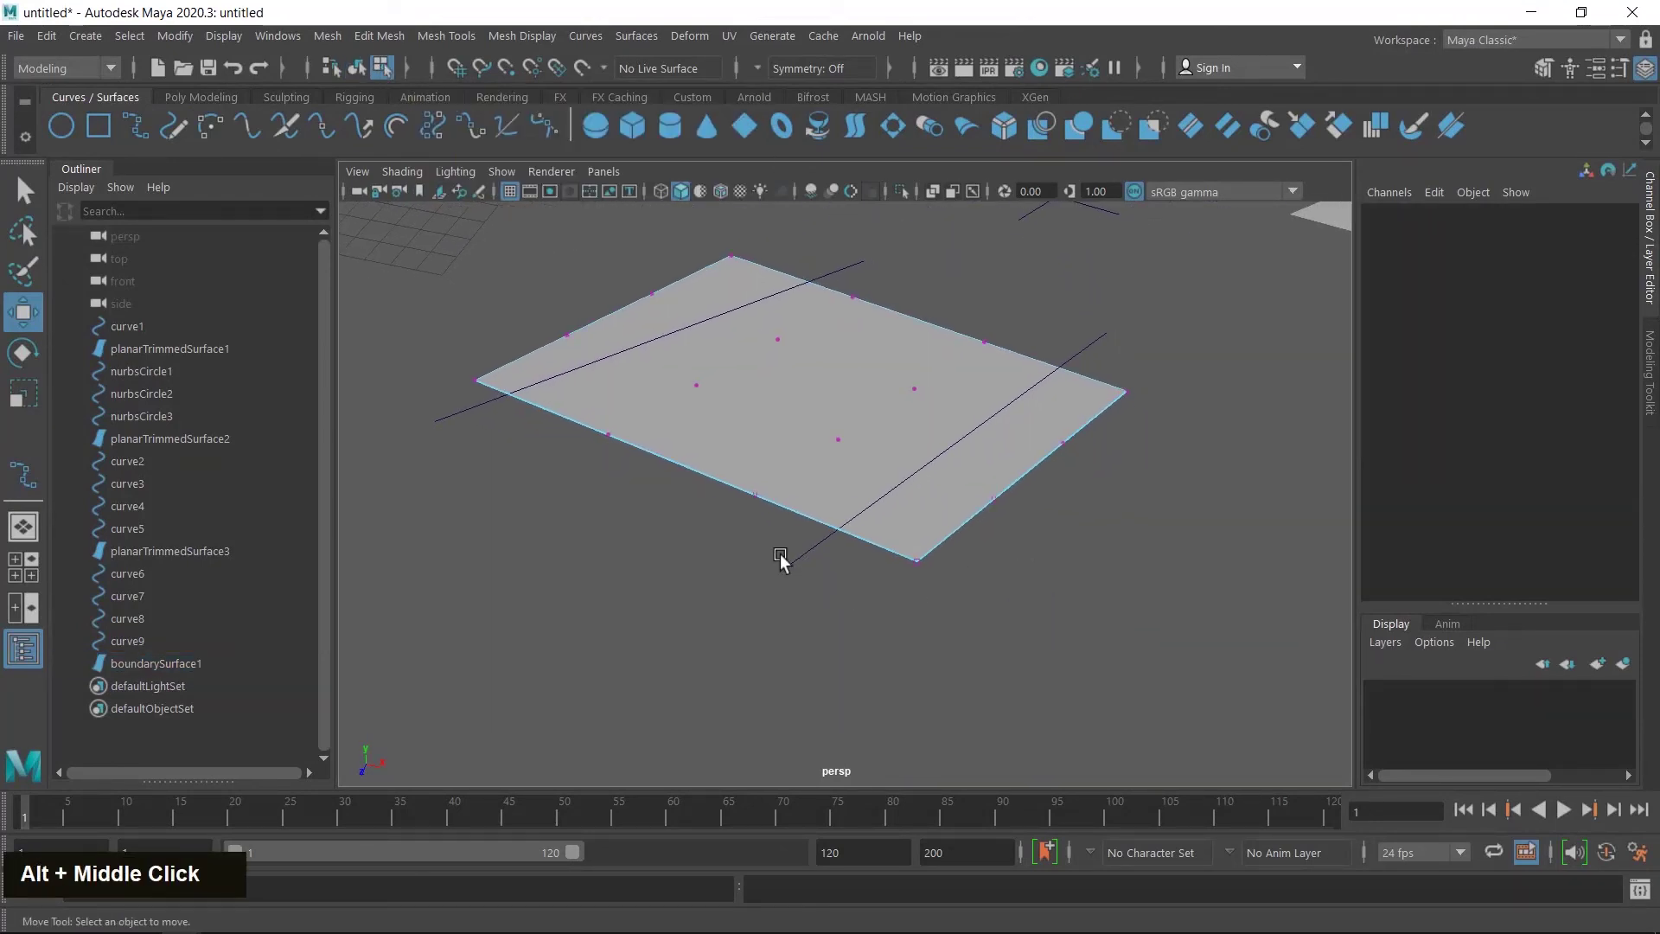
pyautogui.moveTo(781, 554); pyautogui.dragTo(806, 582)
pyautogui.moveTo(895, 462); pyautogui.dragTo(996, 406)
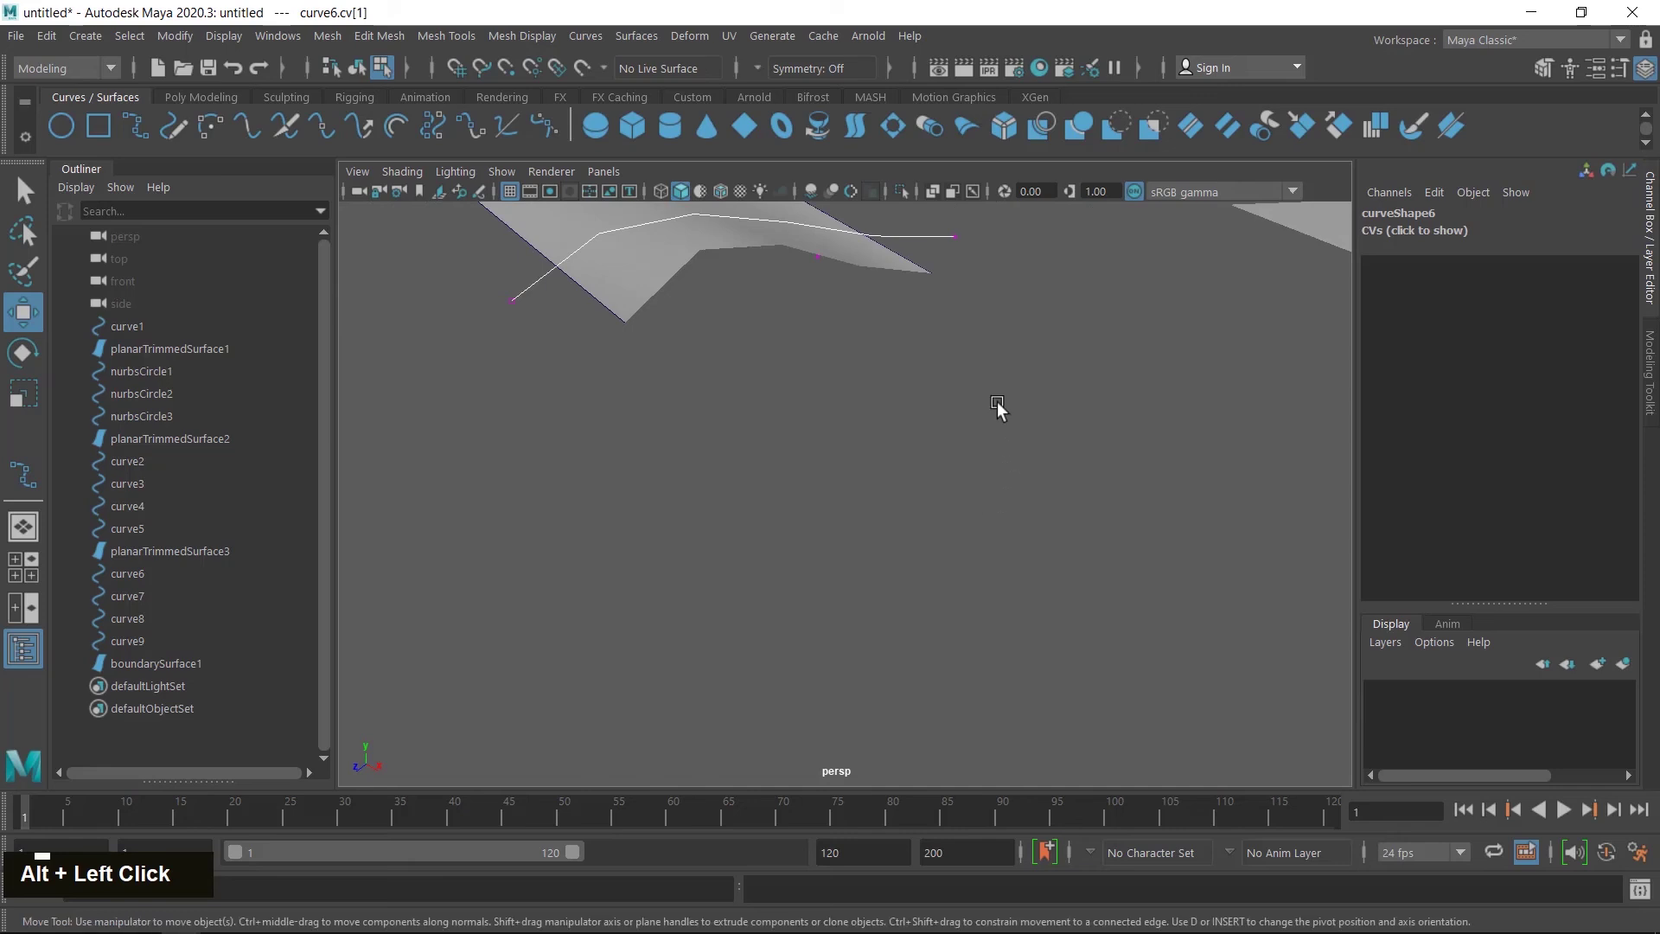
# - Lower control vertex cv[2] of curve6 slightly in Y and return the curve to object mode
pyautogui.keyDown('alt'); pyautogui.moveTo(998, 404); pyautogui.dragTo(1068, 546, button='middle'); pyautogui.keyUp('alt')
pyautogui.keyDown('alt'); pyautogui.moveTo(939, 583); pyautogui.dragTo(952, 571); pyautogui.keyUp('alt')
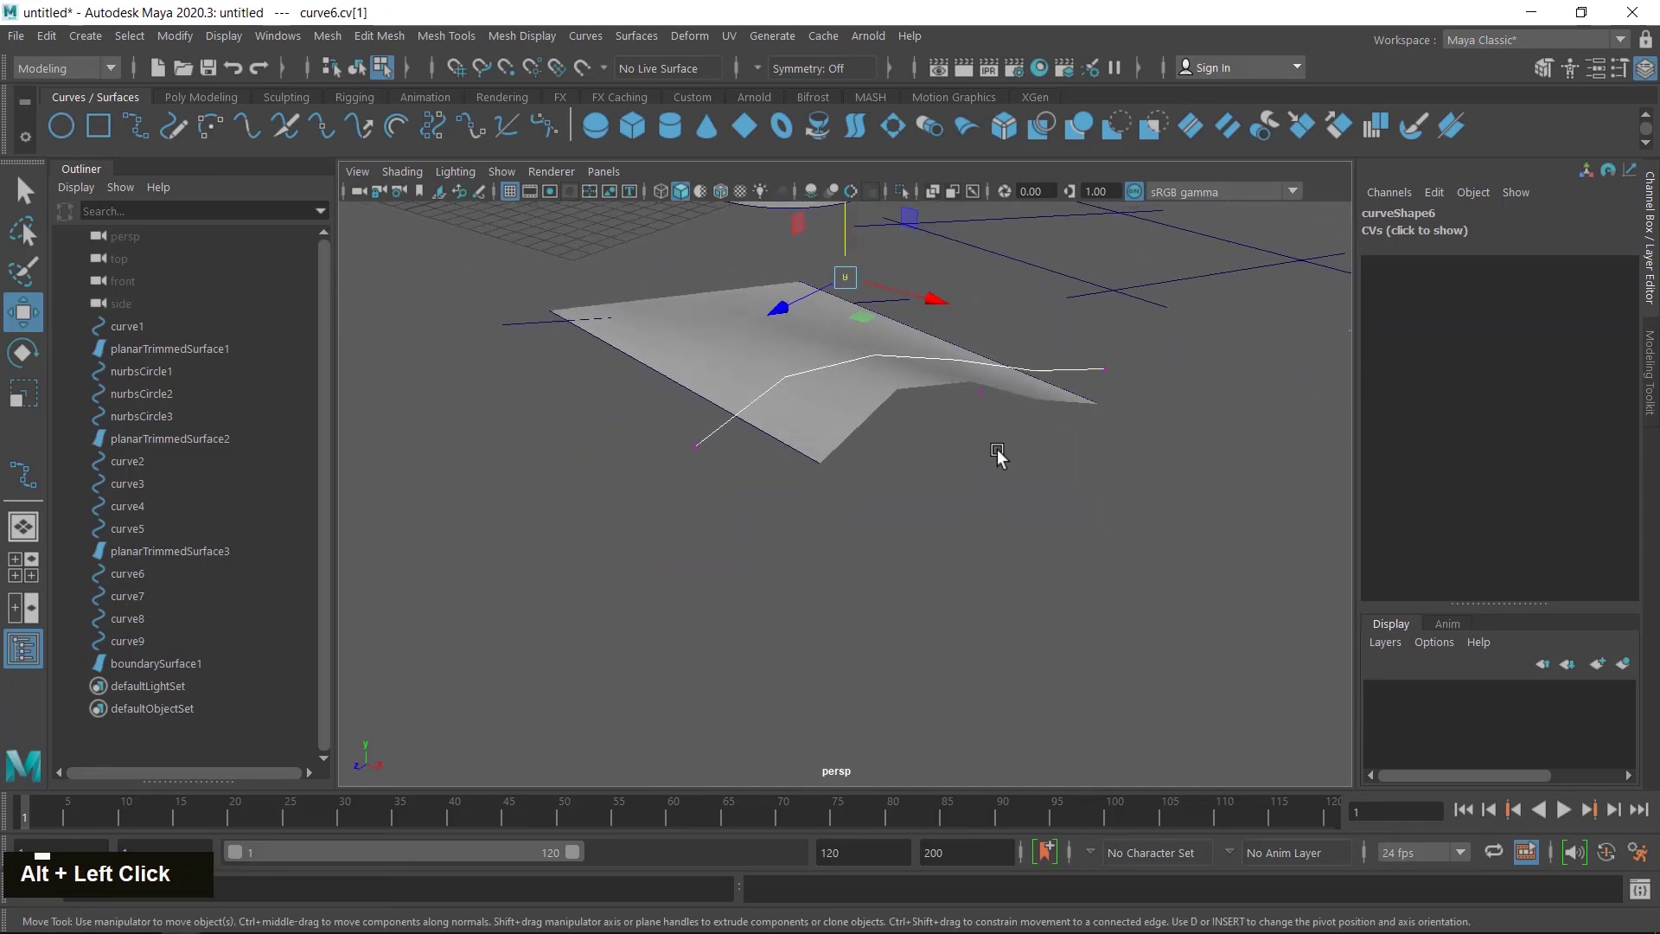
pyautogui.click(982, 394)
pyautogui.moveTo(986, 315); pyautogui.dragTo(996, 363)
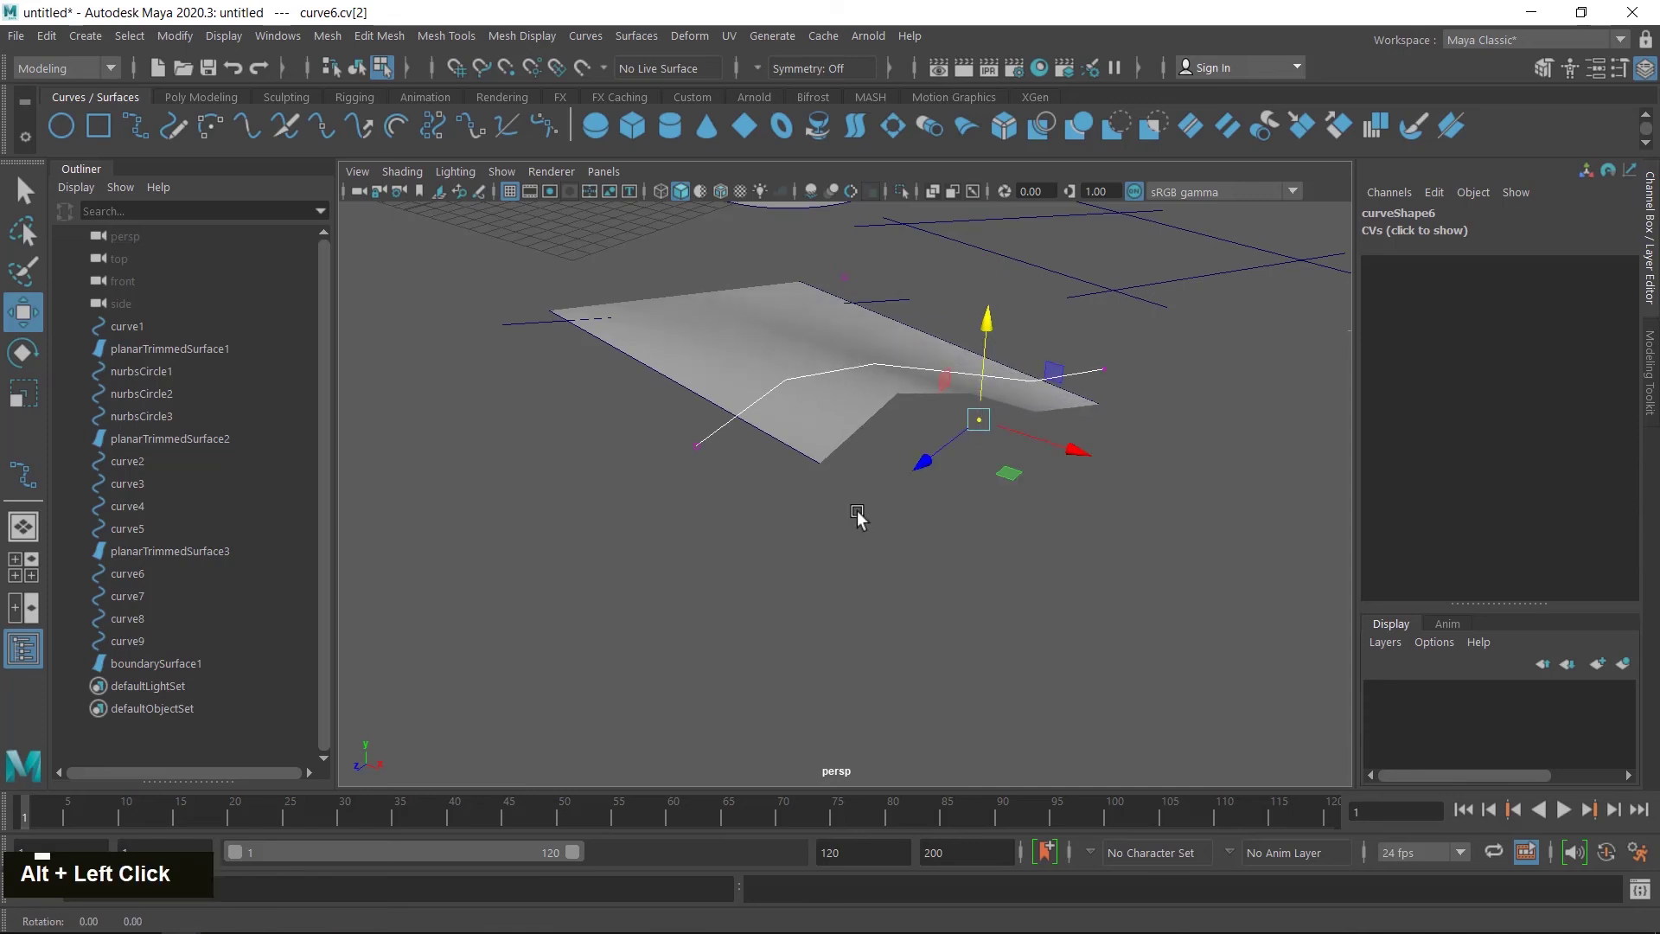
pyautogui.keyDown('alt'); pyautogui.moveTo(857, 512); pyautogui.dragTo(890, 530); pyautogui.keyUp('alt')
pyautogui.keyDown('alt'); pyautogui.moveTo(1146, 641); pyautogui.dragTo(1045, 608, button='middle'); pyautogui.keyUp('alt')
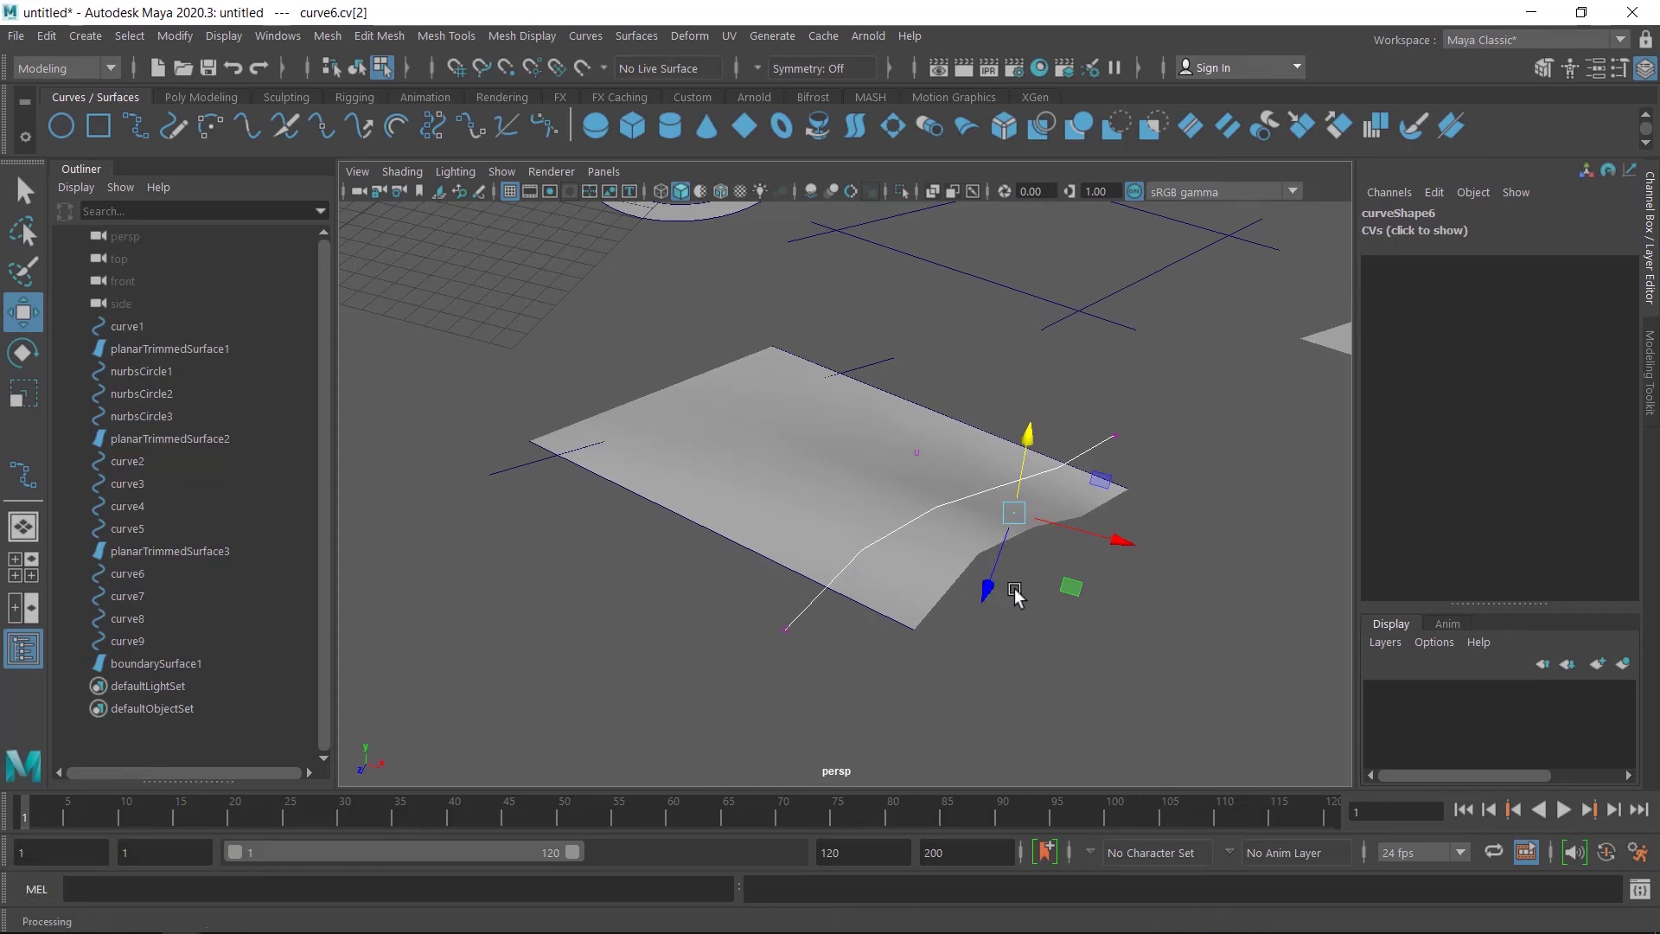
pyautogui.moveTo(1015, 590); pyautogui.dragTo(1112, 324, button='right')
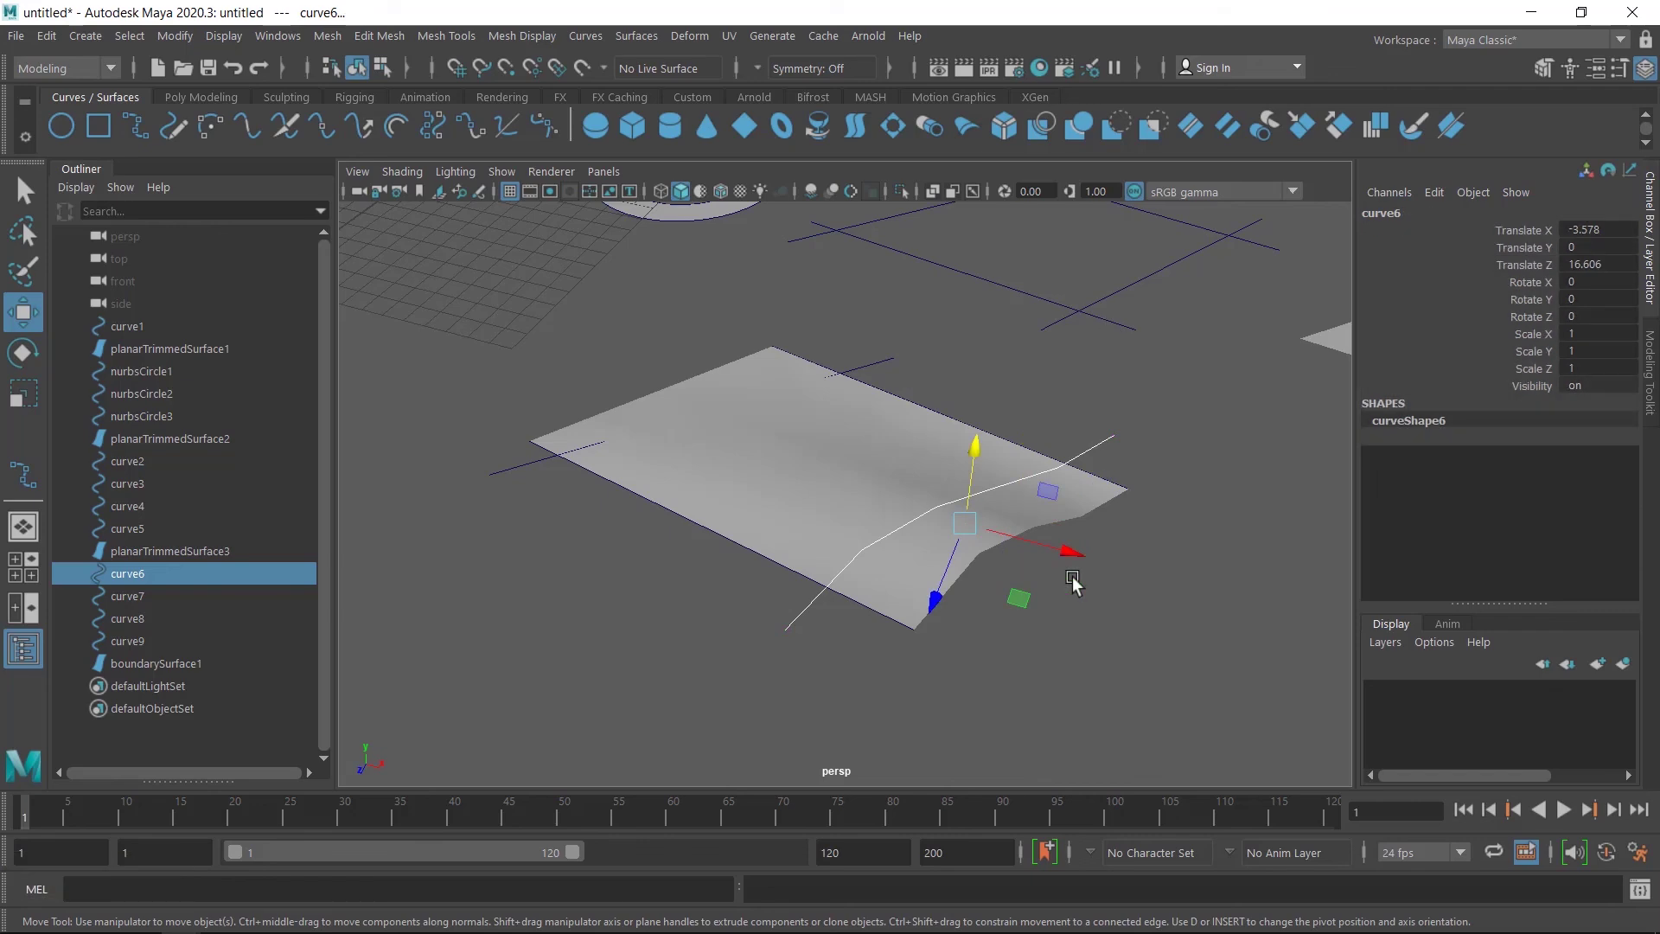
# - Draw an S-shaped four-point EP curve in the empty area beside the boundary surface in the top view
pyautogui.press('space')
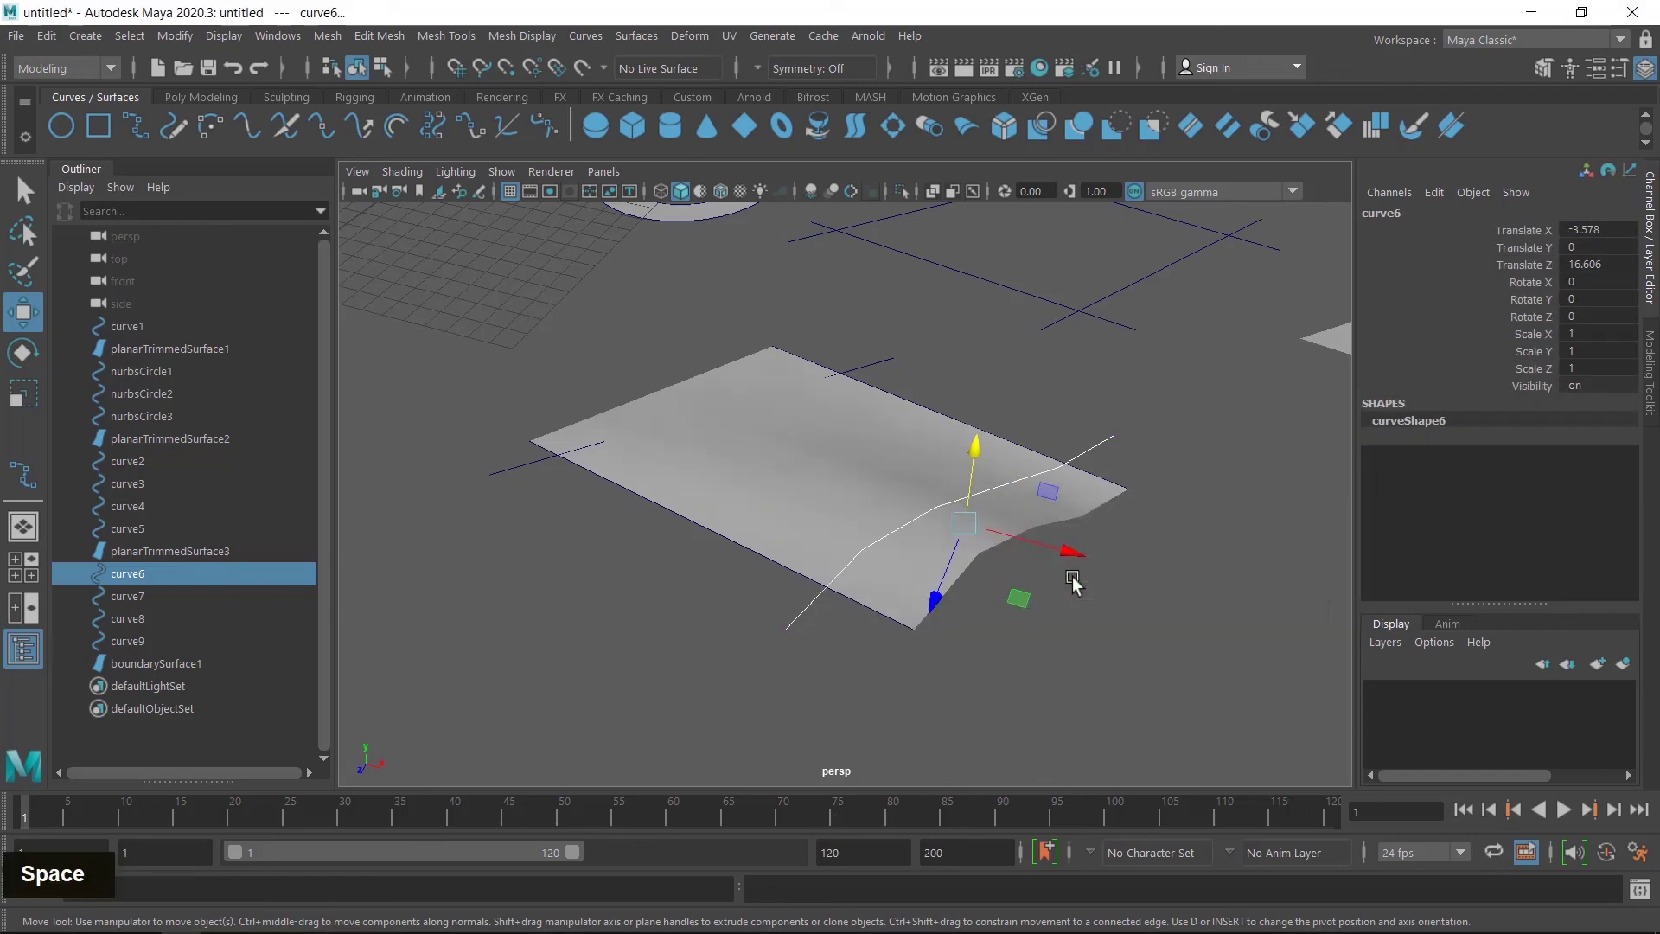
pyautogui.press('space')
pyautogui.scroll(-2, 656, 356)
pyautogui.scroll(-2, 656, 356)
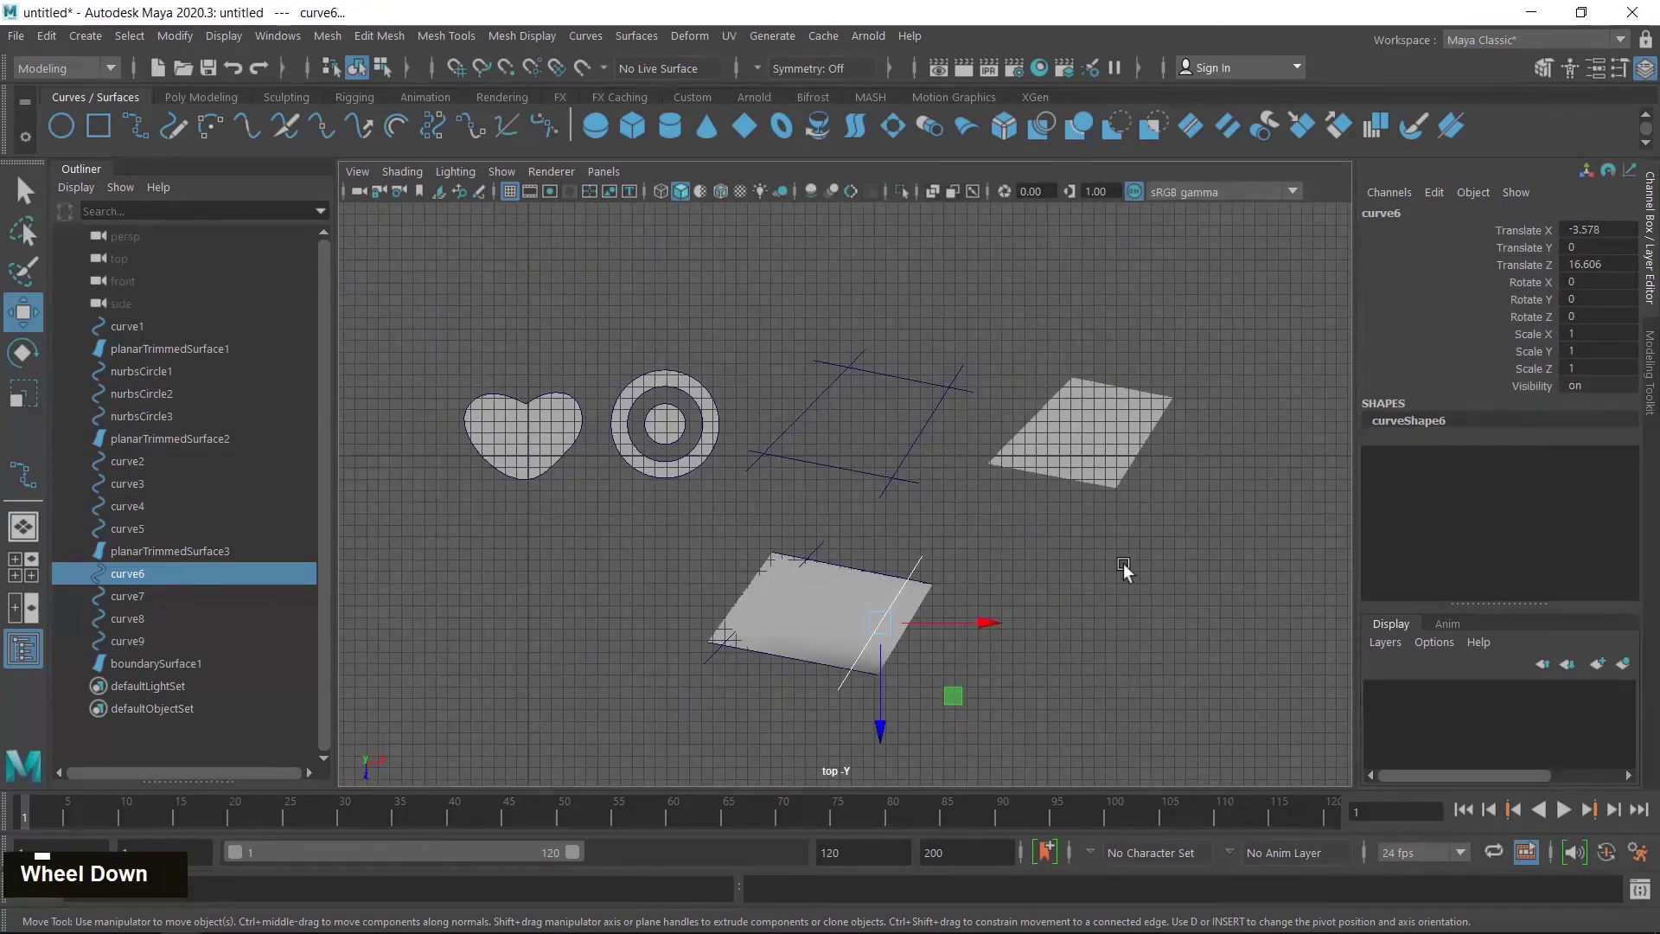
pyautogui.keyDown('alt'); pyautogui.moveTo(1127, 568); pyautogui.dragTo(845, 375, button='middle'); pyautogui.keyUp('alt')
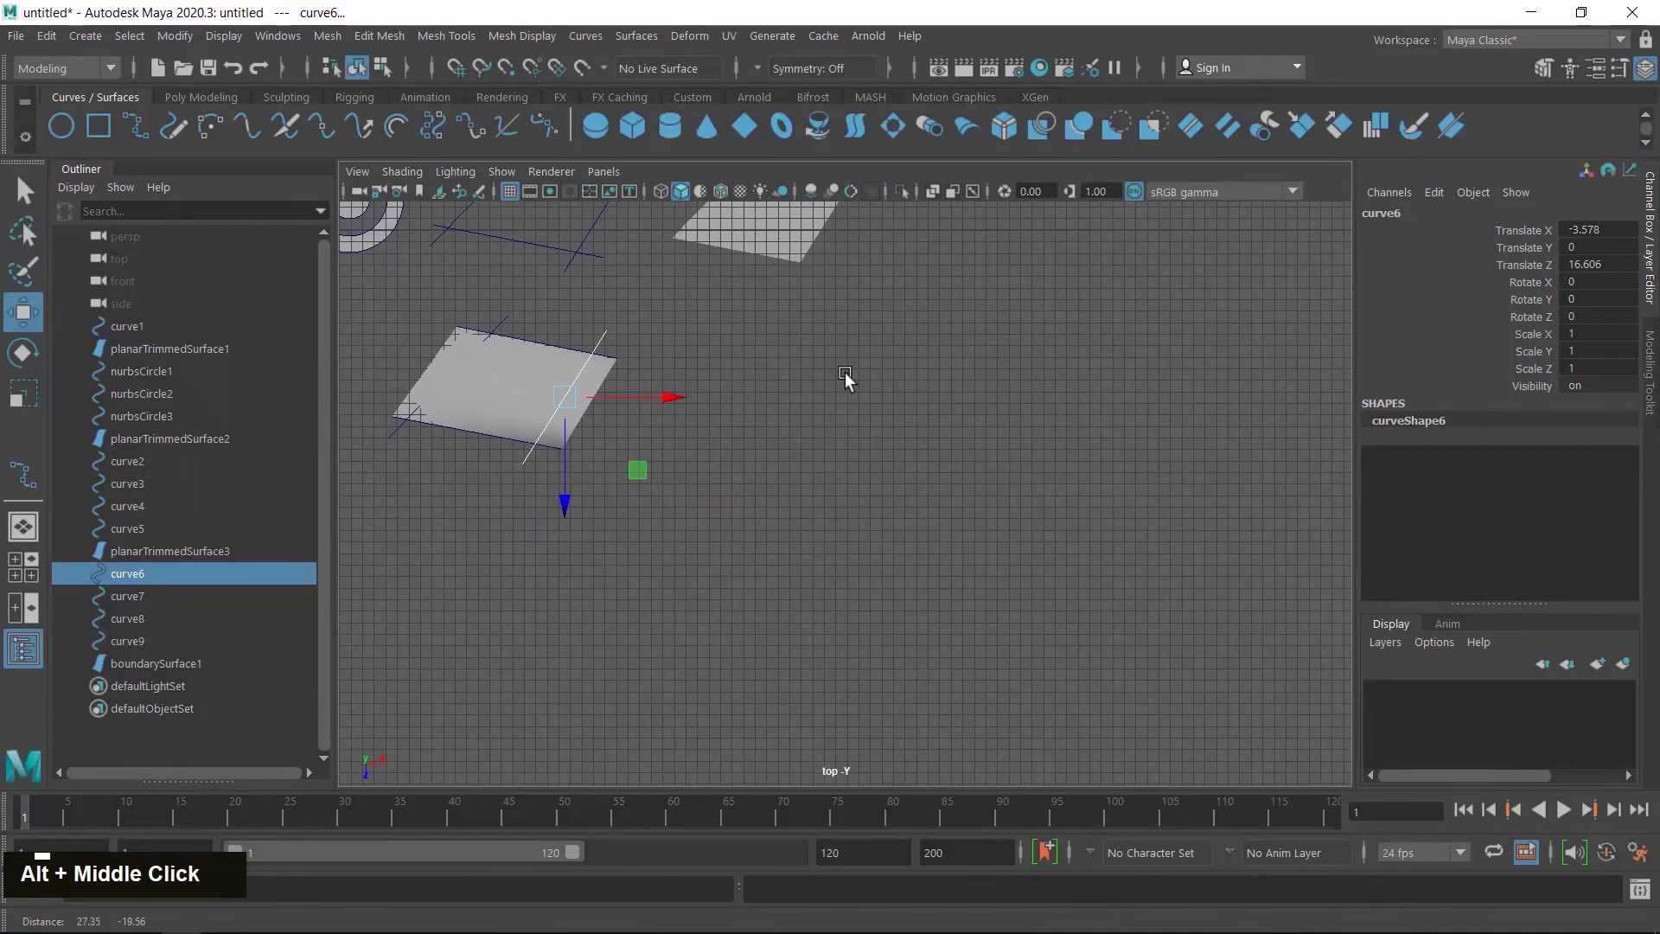
pyautogui.click(133, 126)
pyautogui.click(798, 333)
pyautogui.moveTo(856, 472); pyautogui.dragTo(848, 511)
pyautogui.moveTo(777, 594); pyautogui.dragTo(749, 614)
pyautogui.click(734, 667)
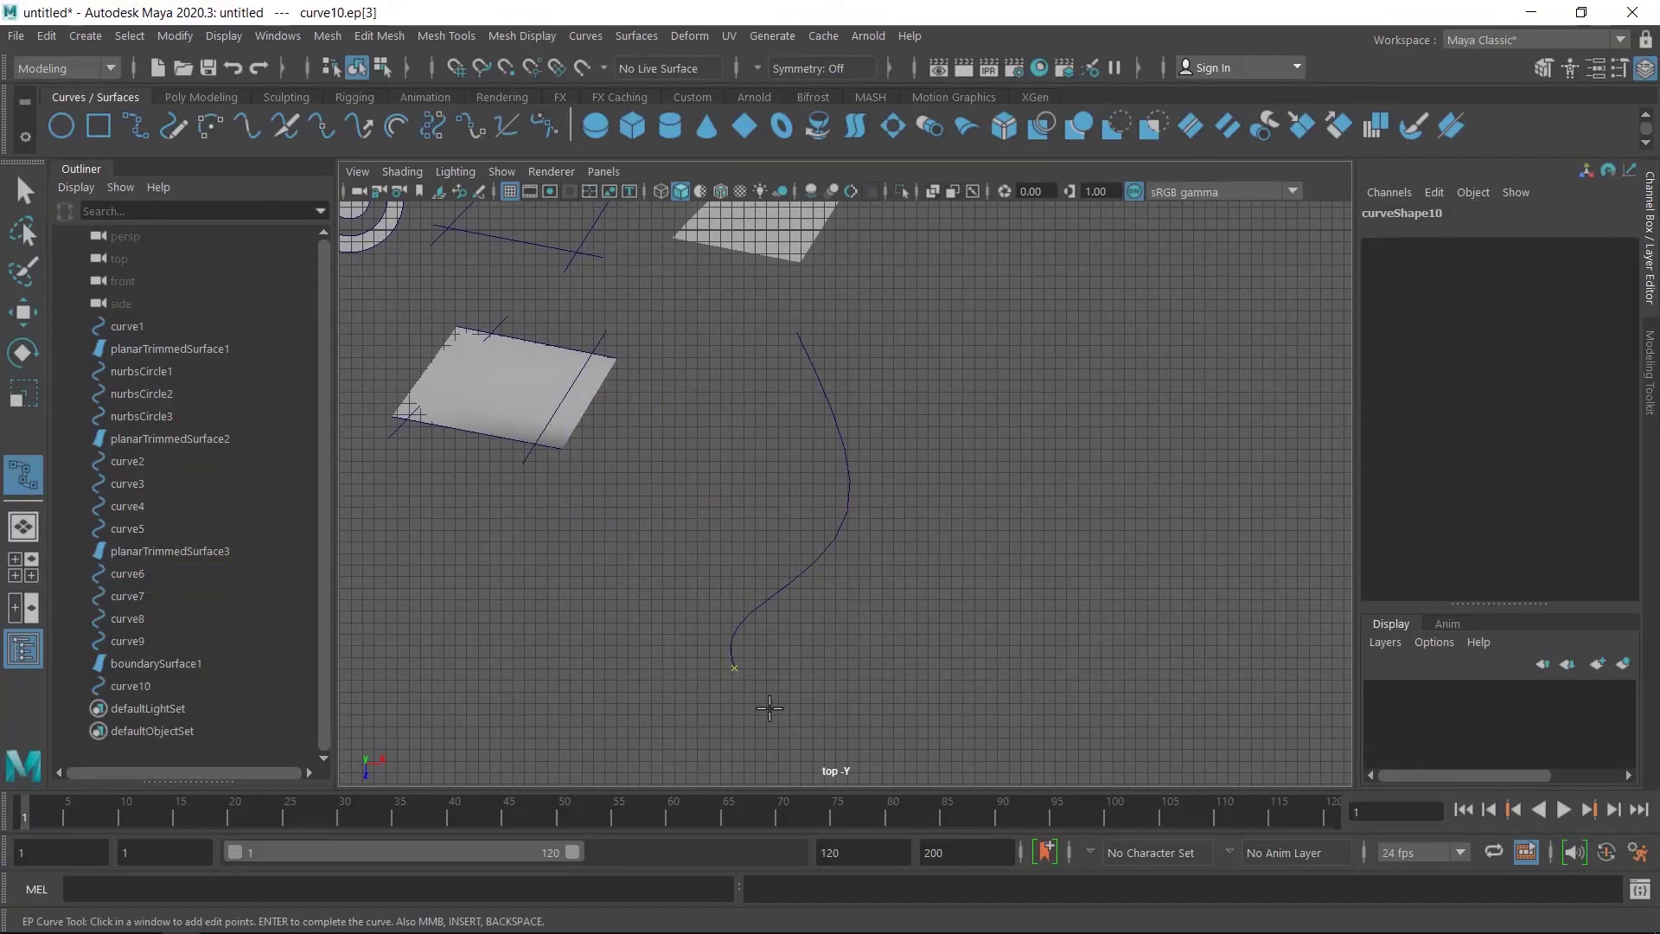
pyautogui.press('Return')
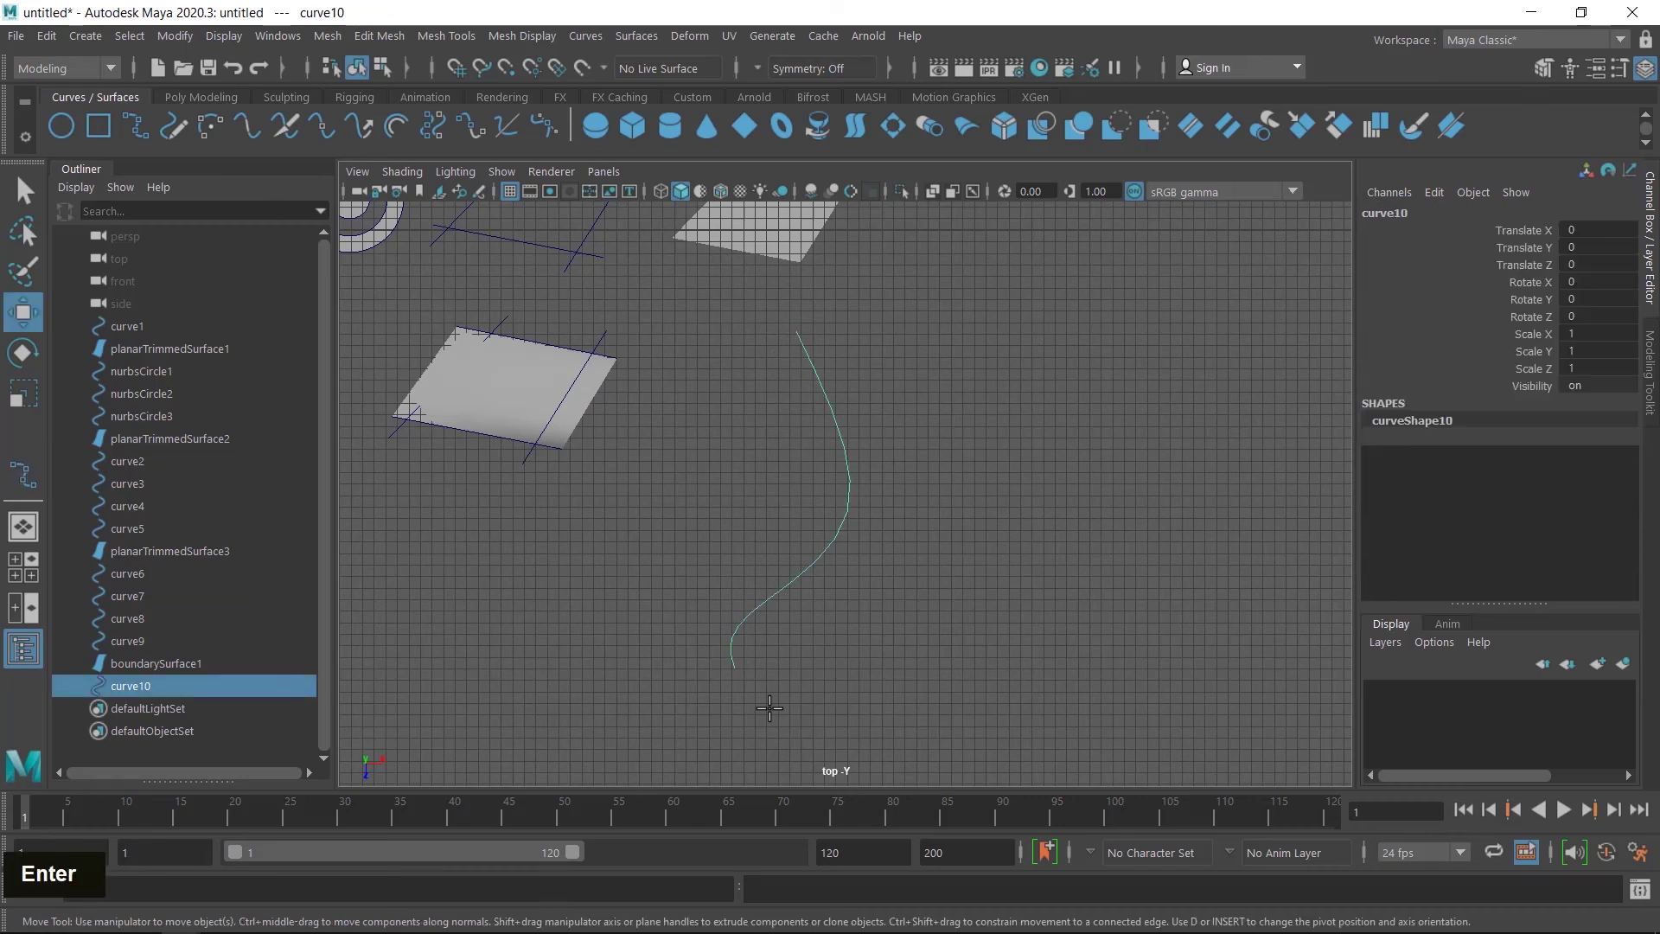
# - Draw a second S-shaped four-point EP curve running roughly parallel to the first one, on its far side from the boundary surface
pyautogui.press('g')
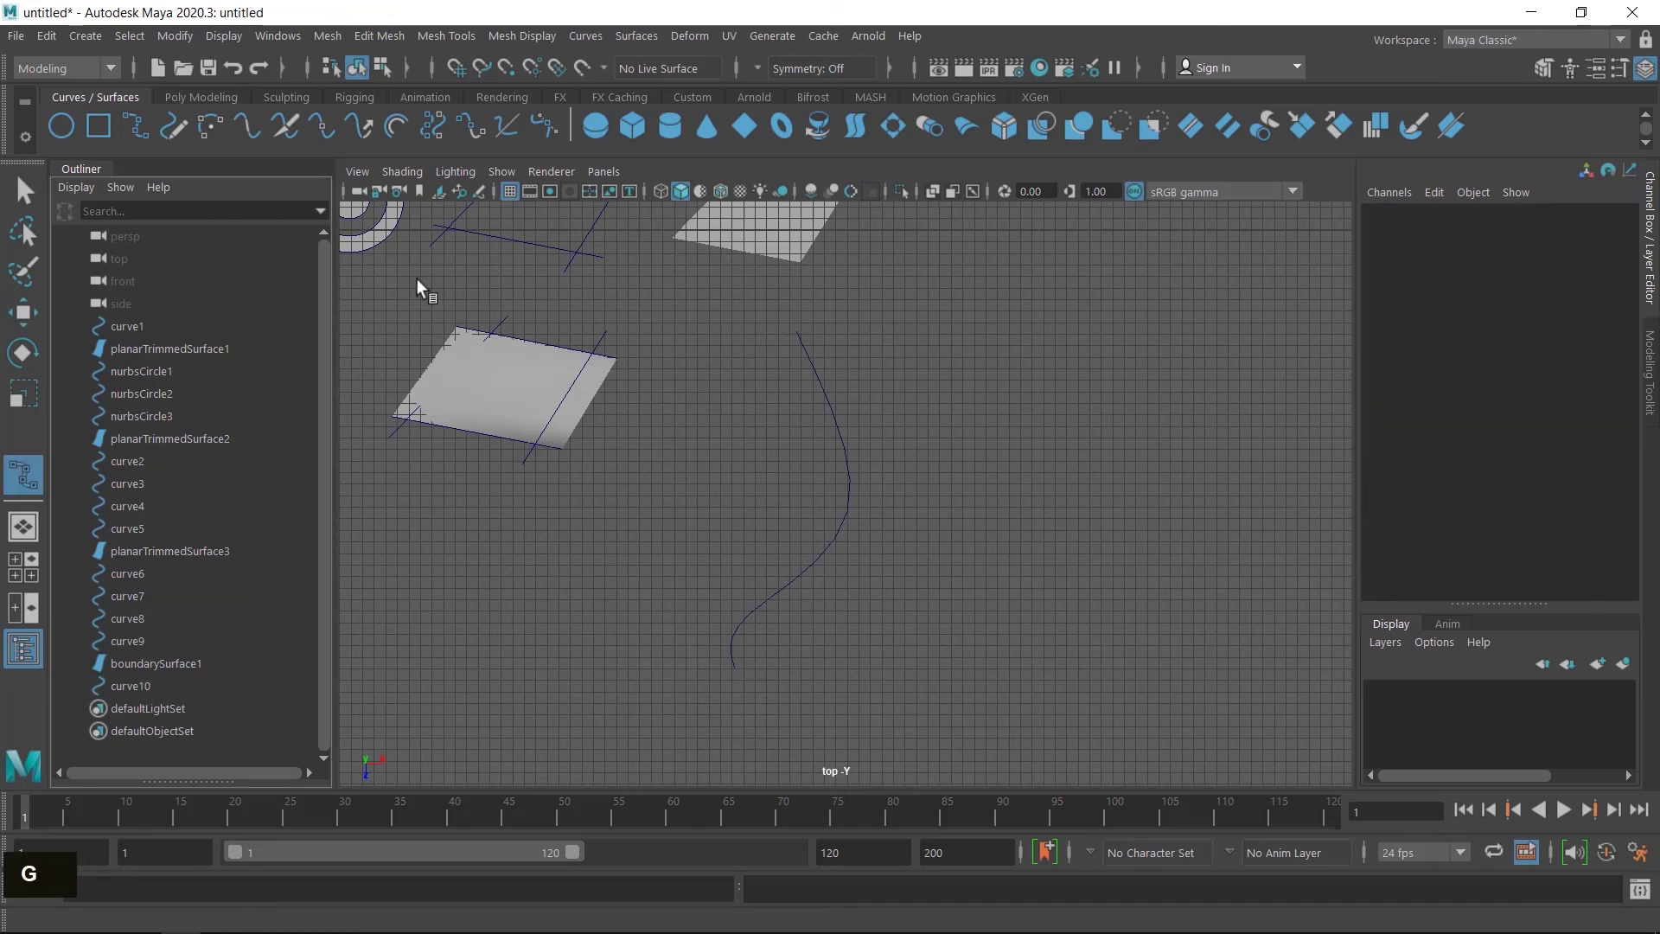
pyautogui.click(1026, 314)
pyautogui.click(1102, 441)
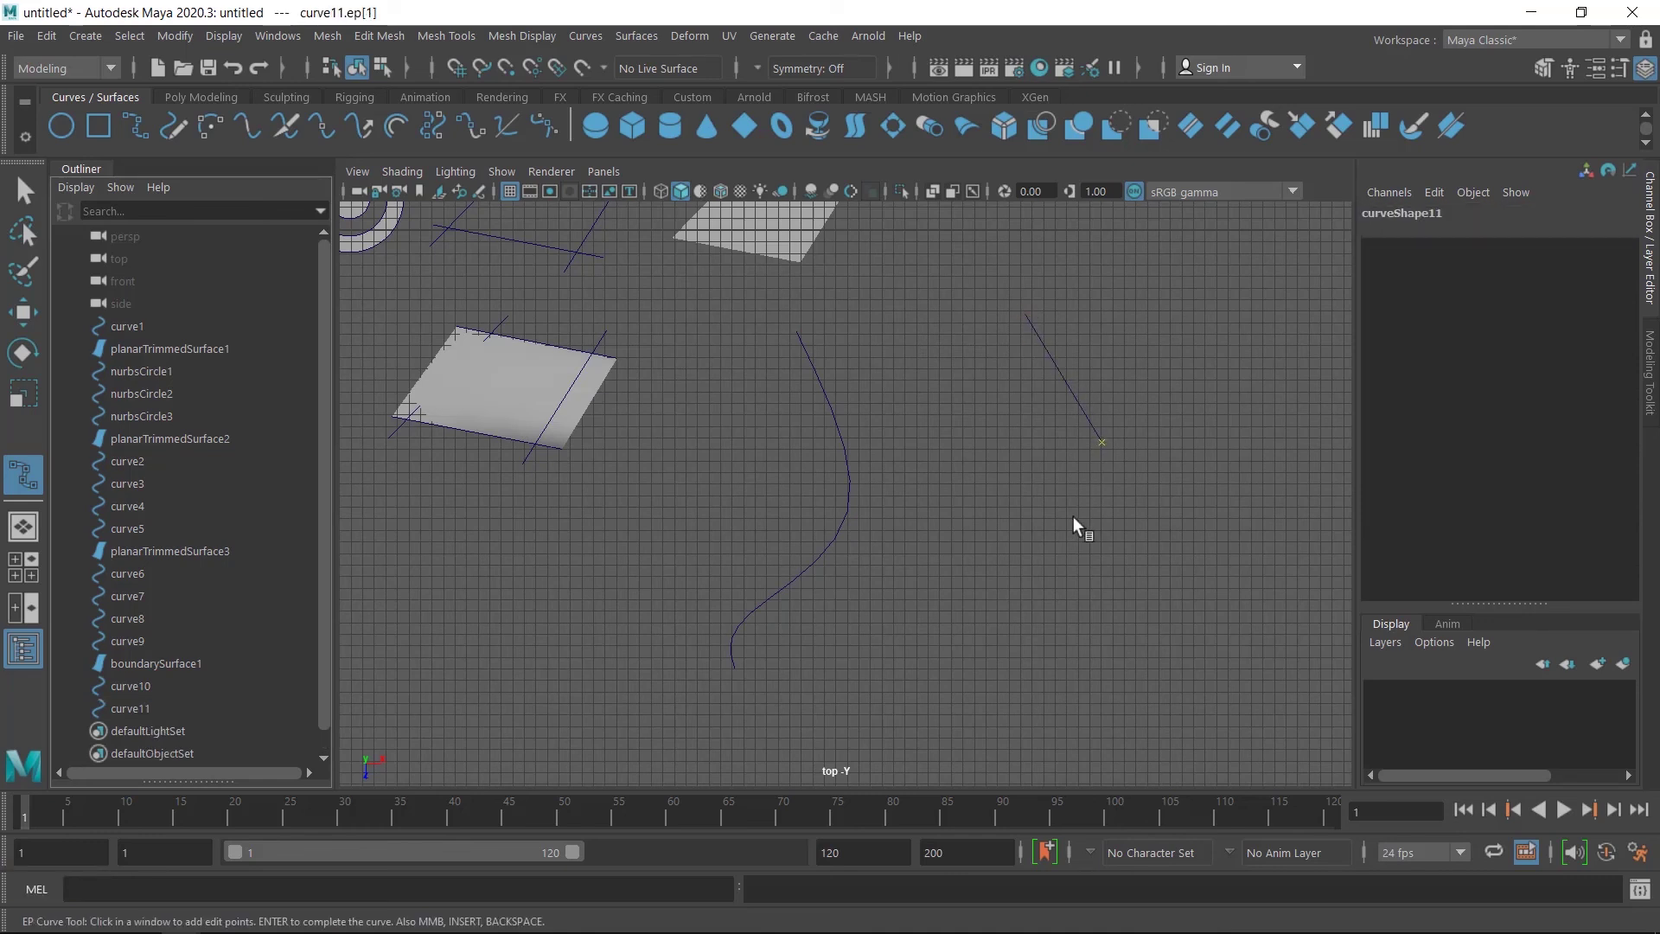
pyautogui.click(997, 546)
pyautogui.click(965, 655)
pyautogui.press('Return')
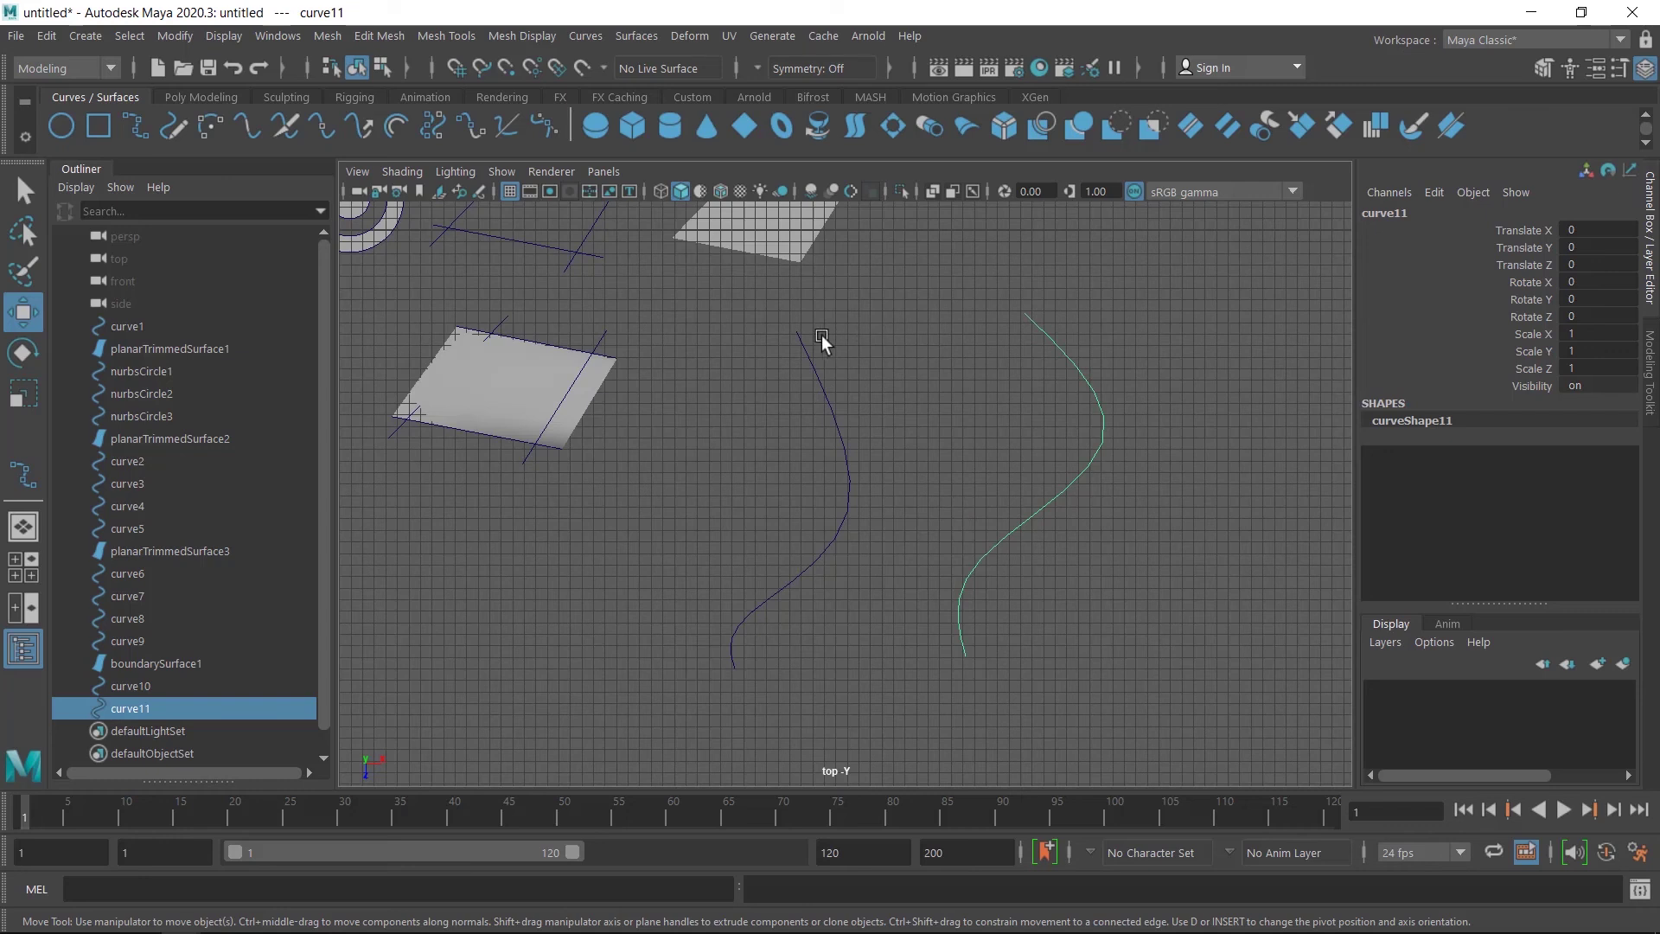
# - Draw a straight two-point EP curve snapped to the far ends of both S-shaped curves, joining them in the top view
pyautogui.click(136, 127)
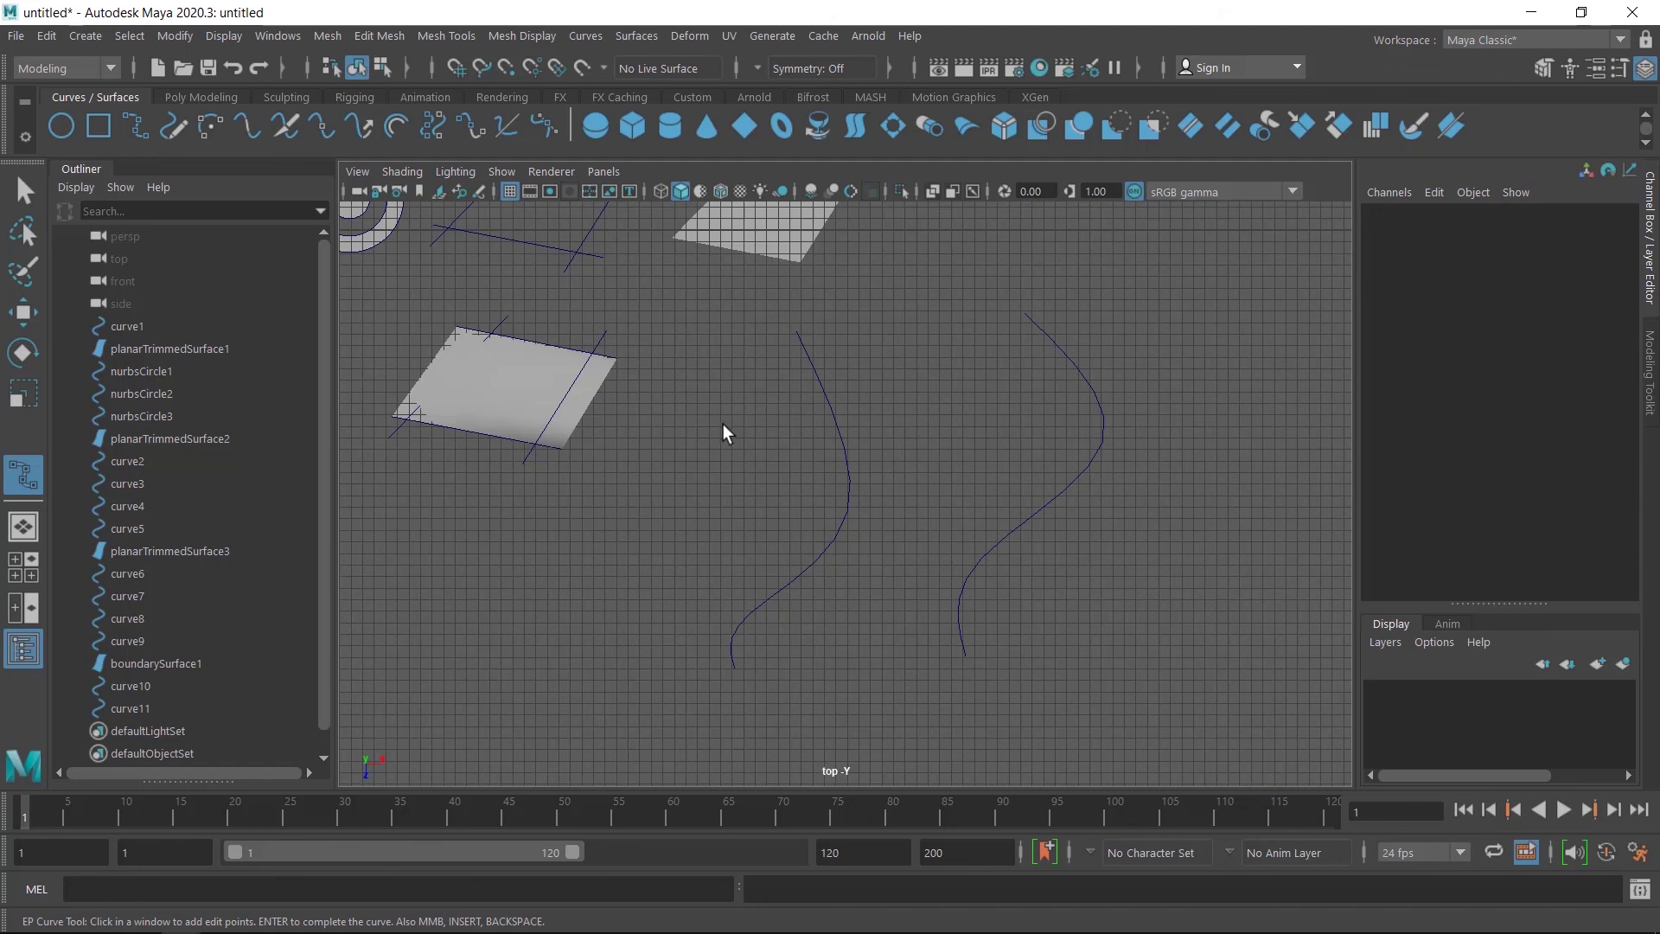
pyautogui.press('c')
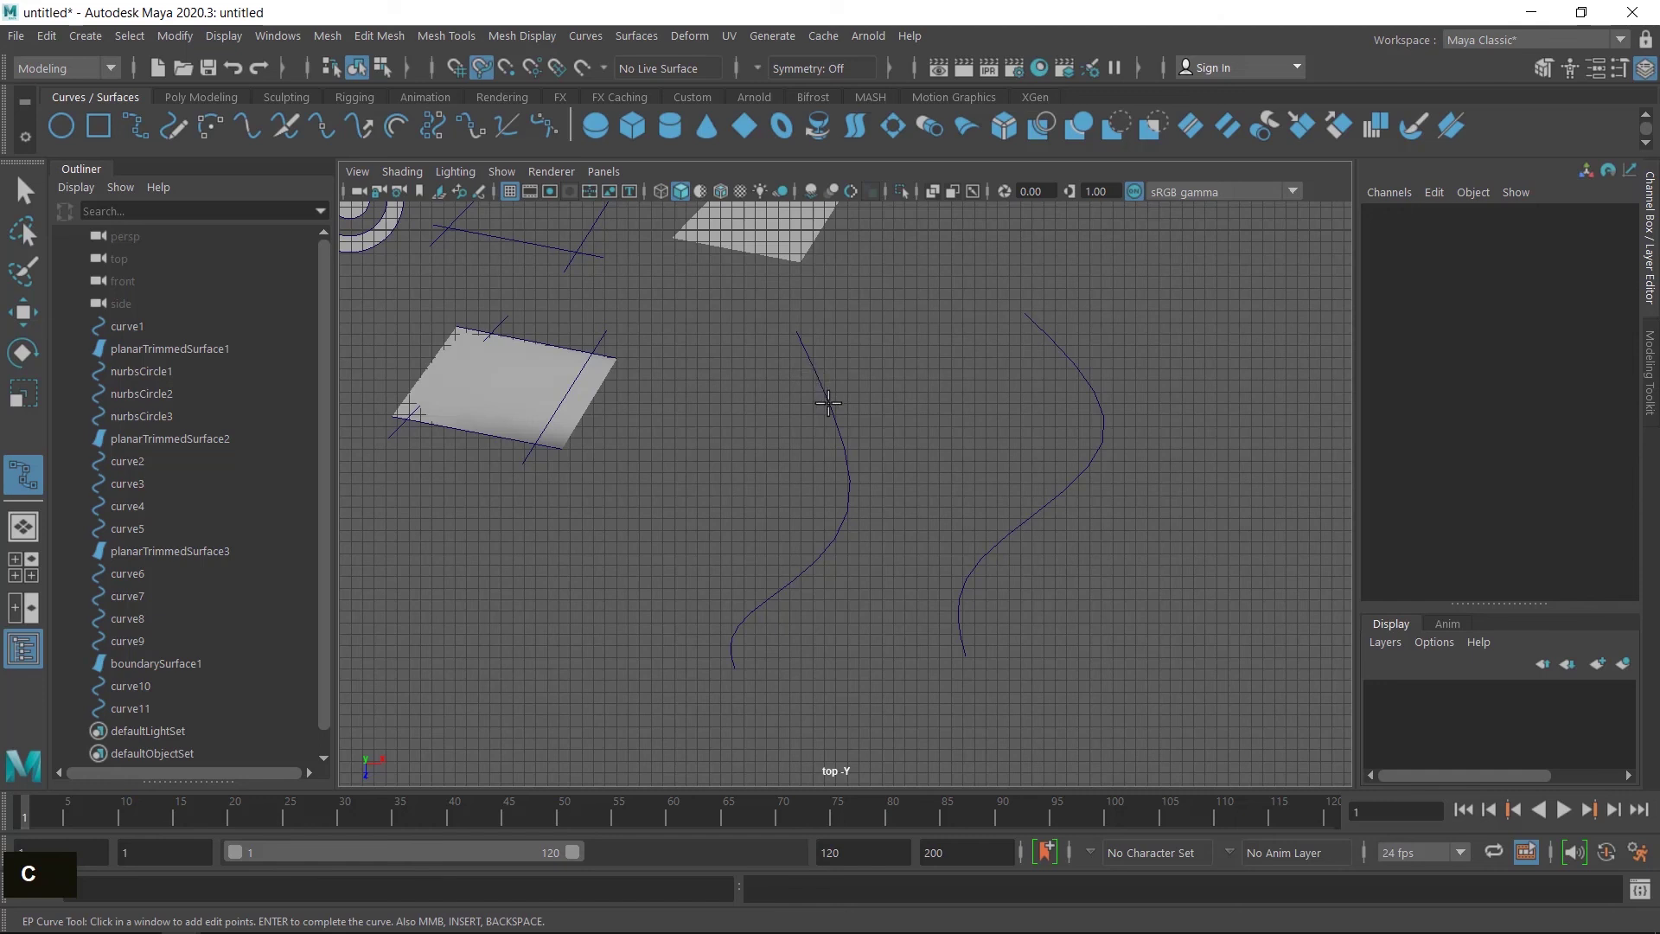
pyautogui.moveTo(826, 402); pyautogui.dragTo(732, 292)
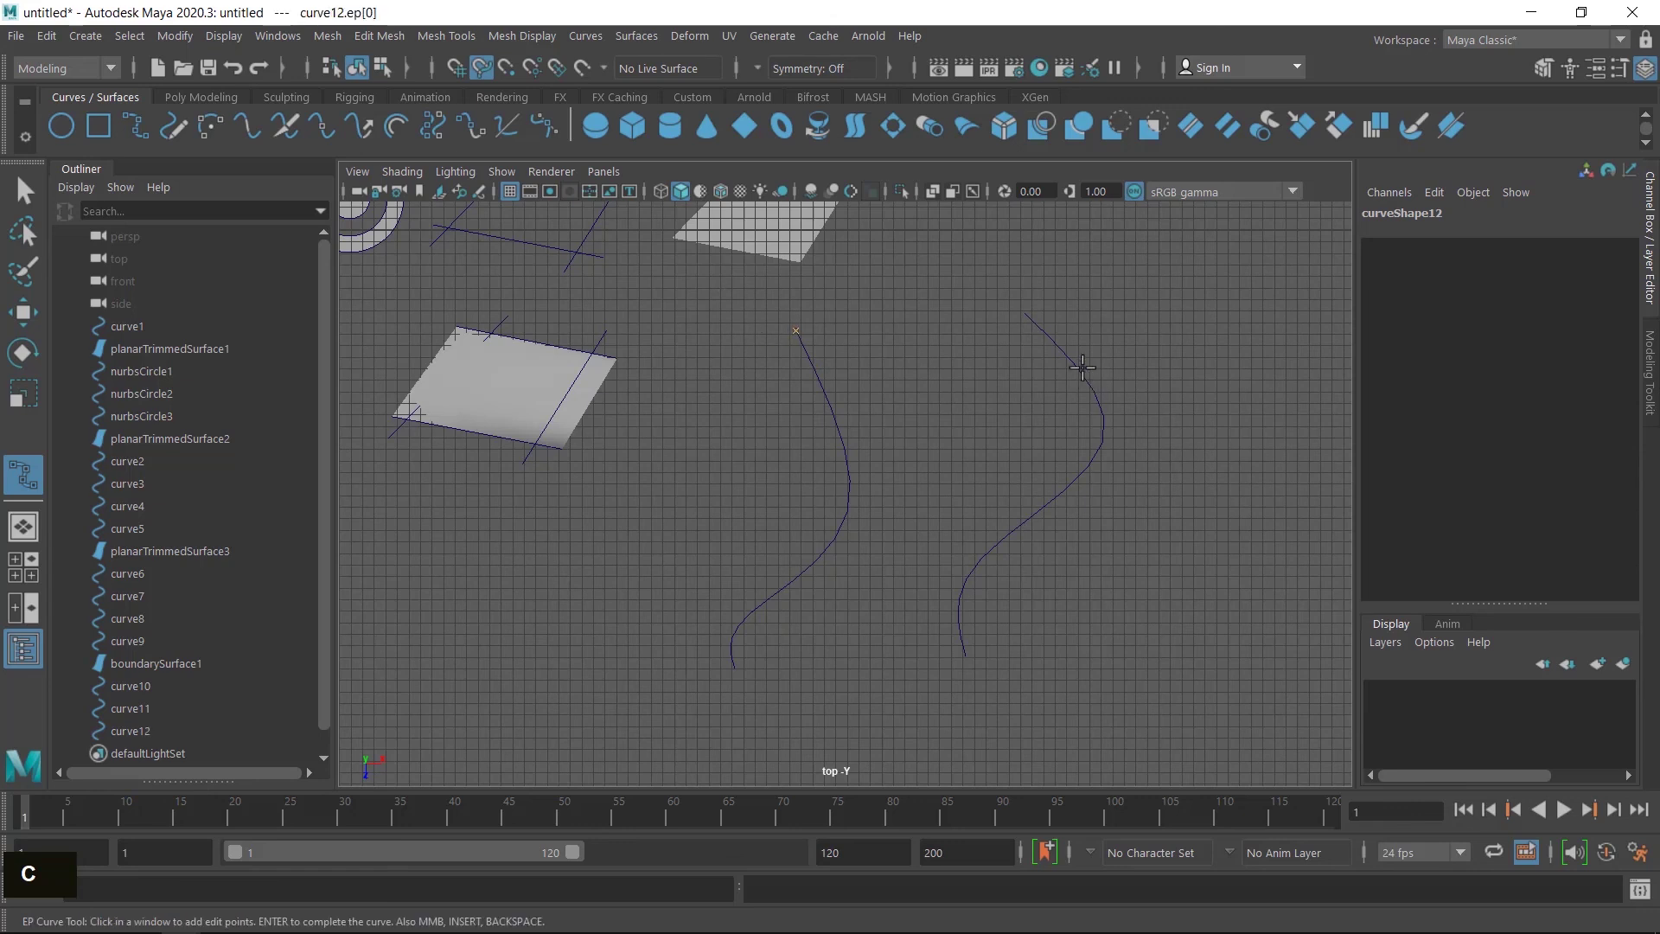
pyautogui.moveTo(1083, 367); pyautogui.dragTo(1021, 310)
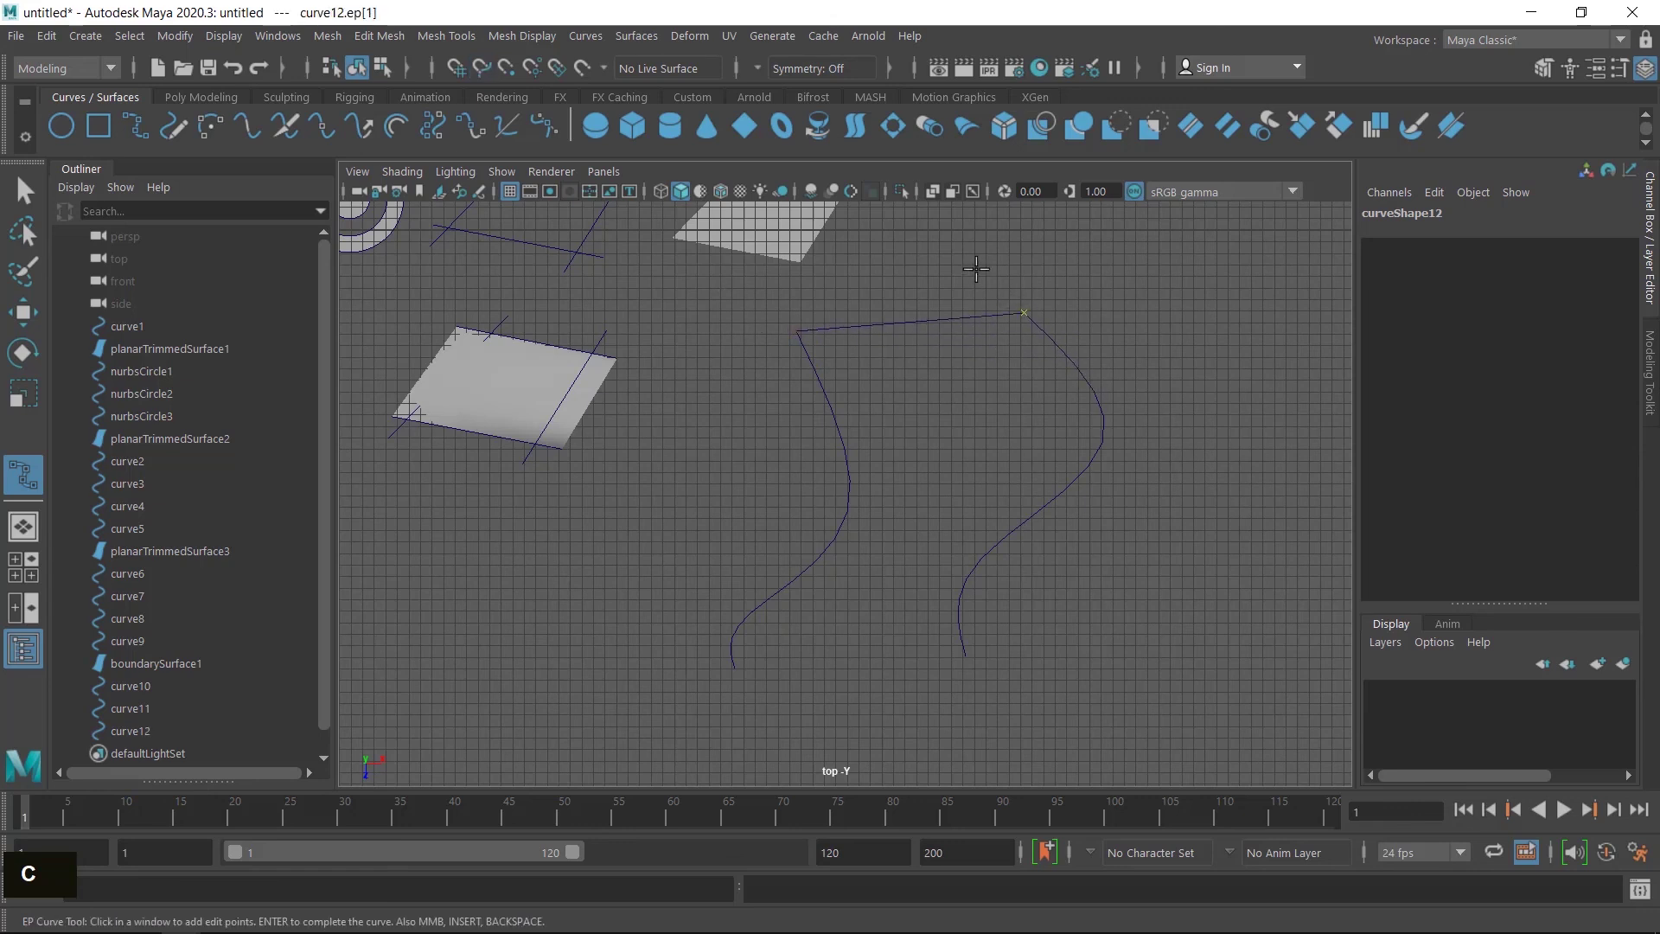
pyautogui.press('Return')
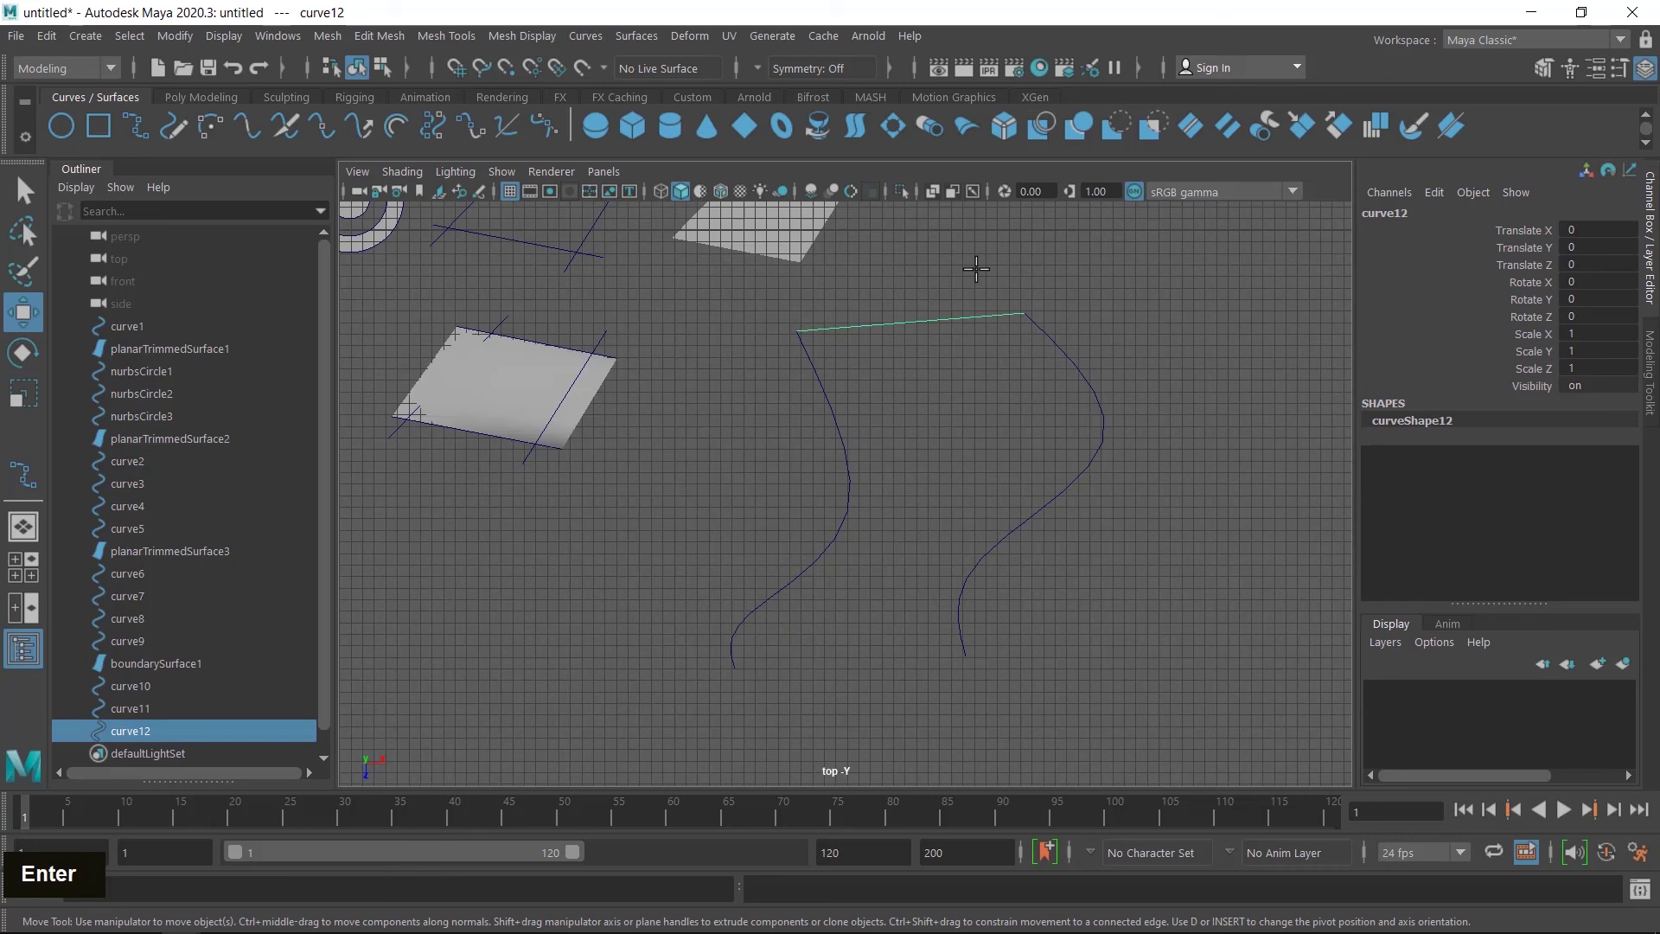
# - Draw another two-point EP curve snapped to the near ends of the two S-shaped curves to close the outline
pyautogui.press('g')
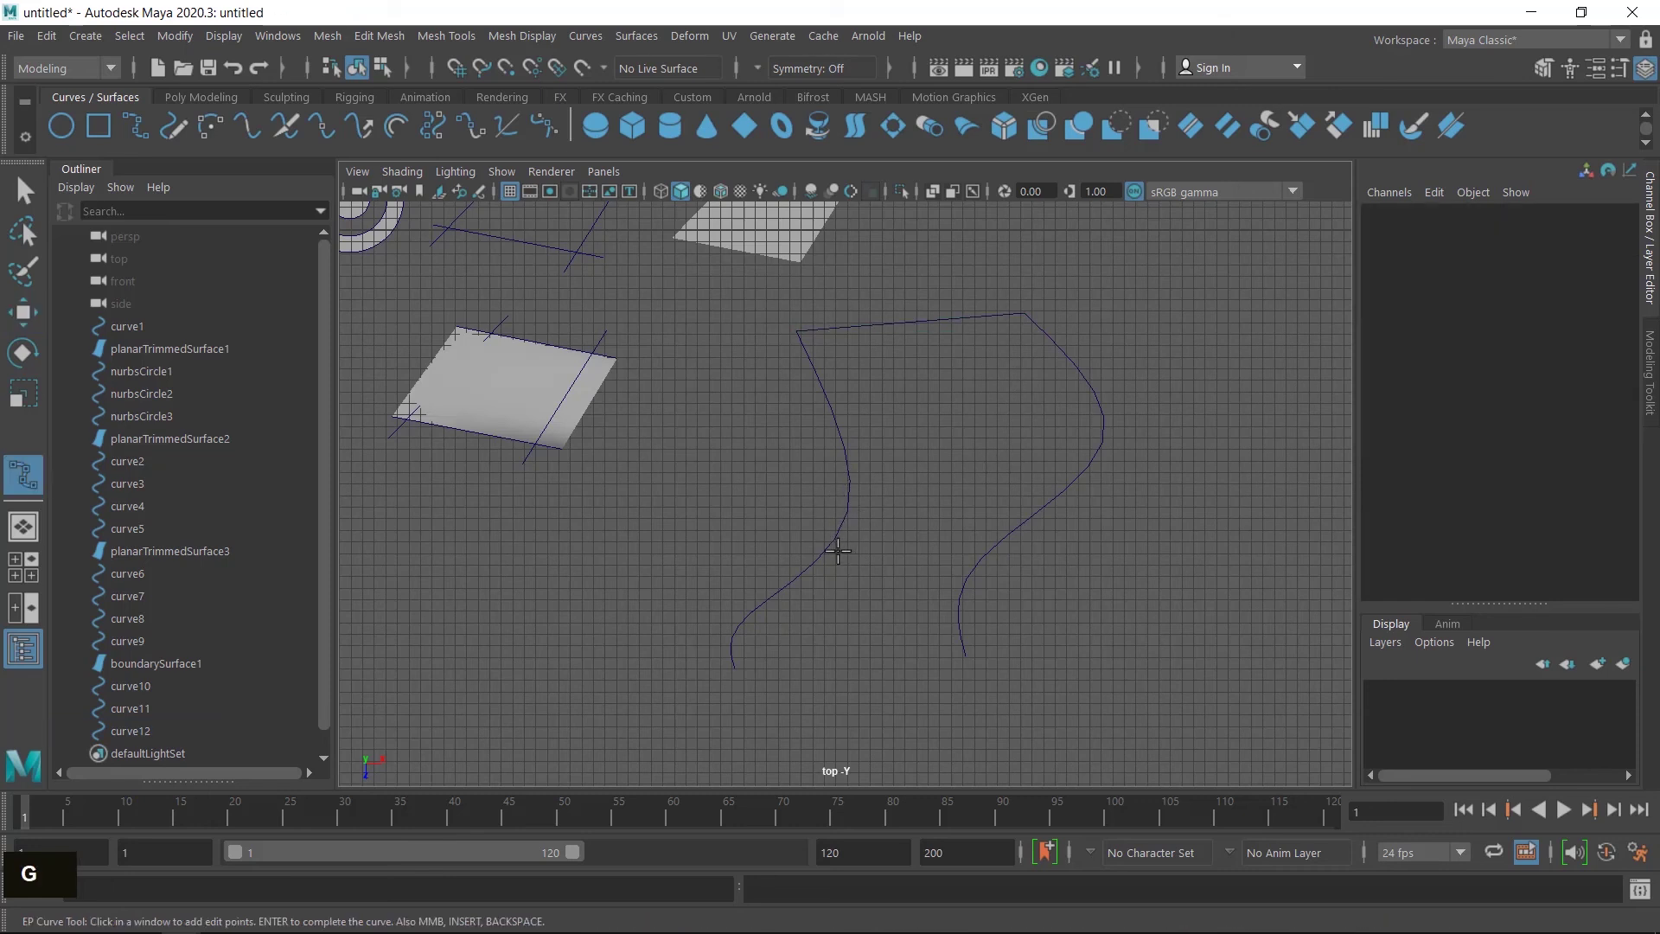
pyautogui.press('c')
pyautogui.moveTo(743, 620); pyautogui.dragTo(722, 735)
pyautogui.moveTo(961, 594); pyautogui.dragTo(982, 680)
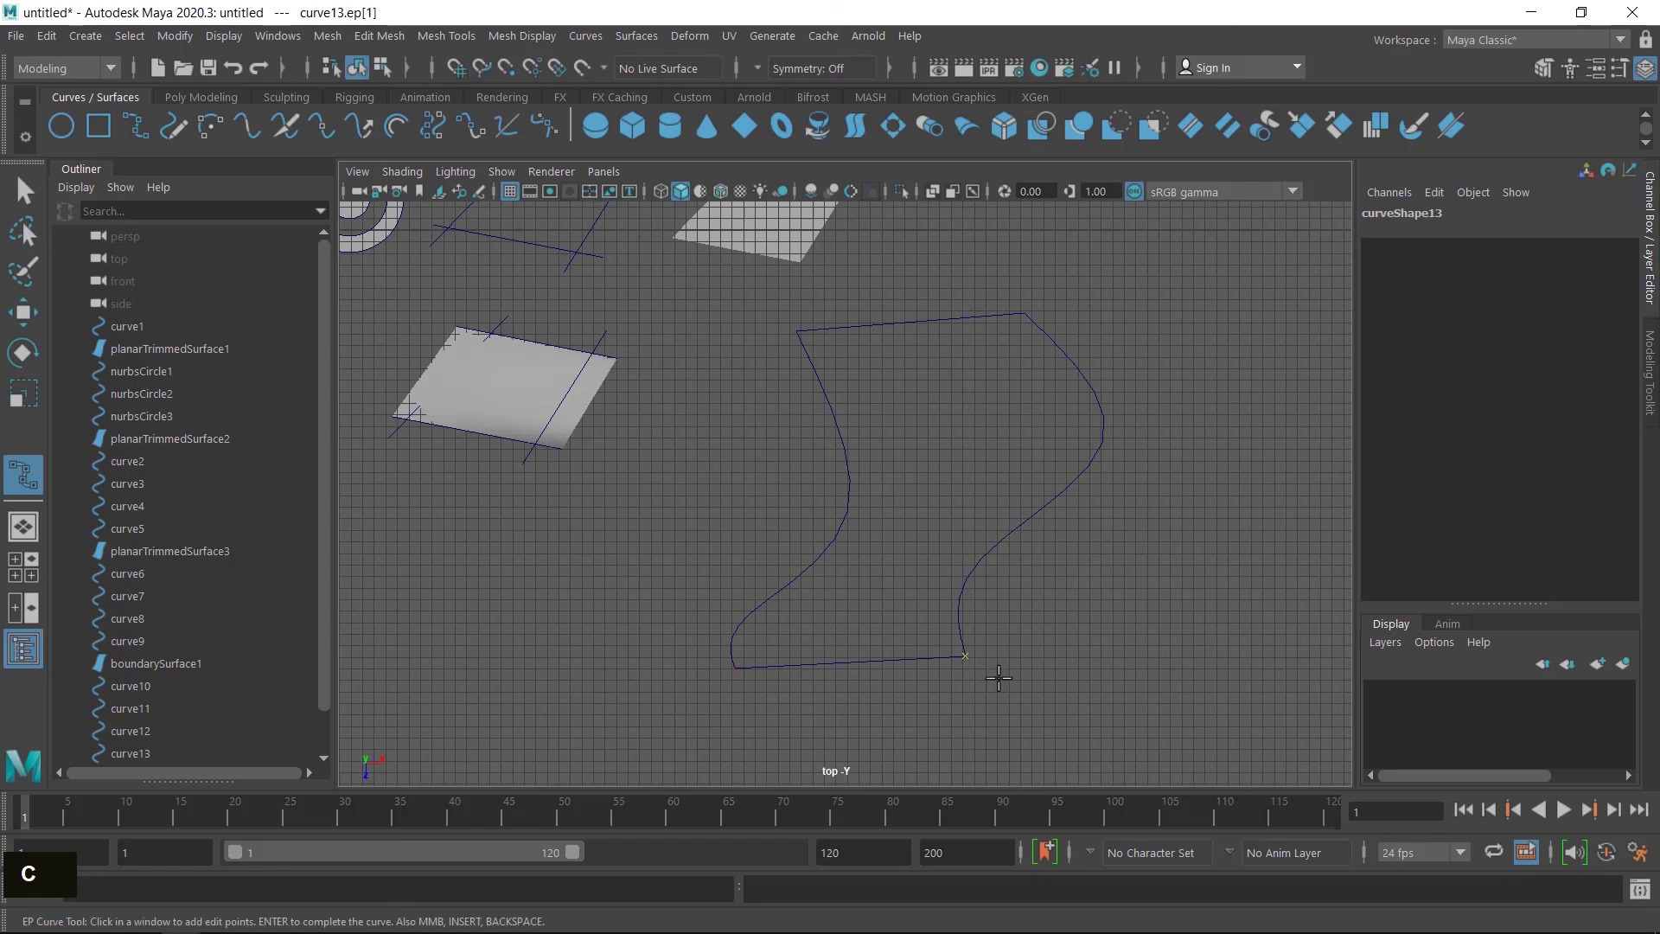
pyautogui.press('Return')
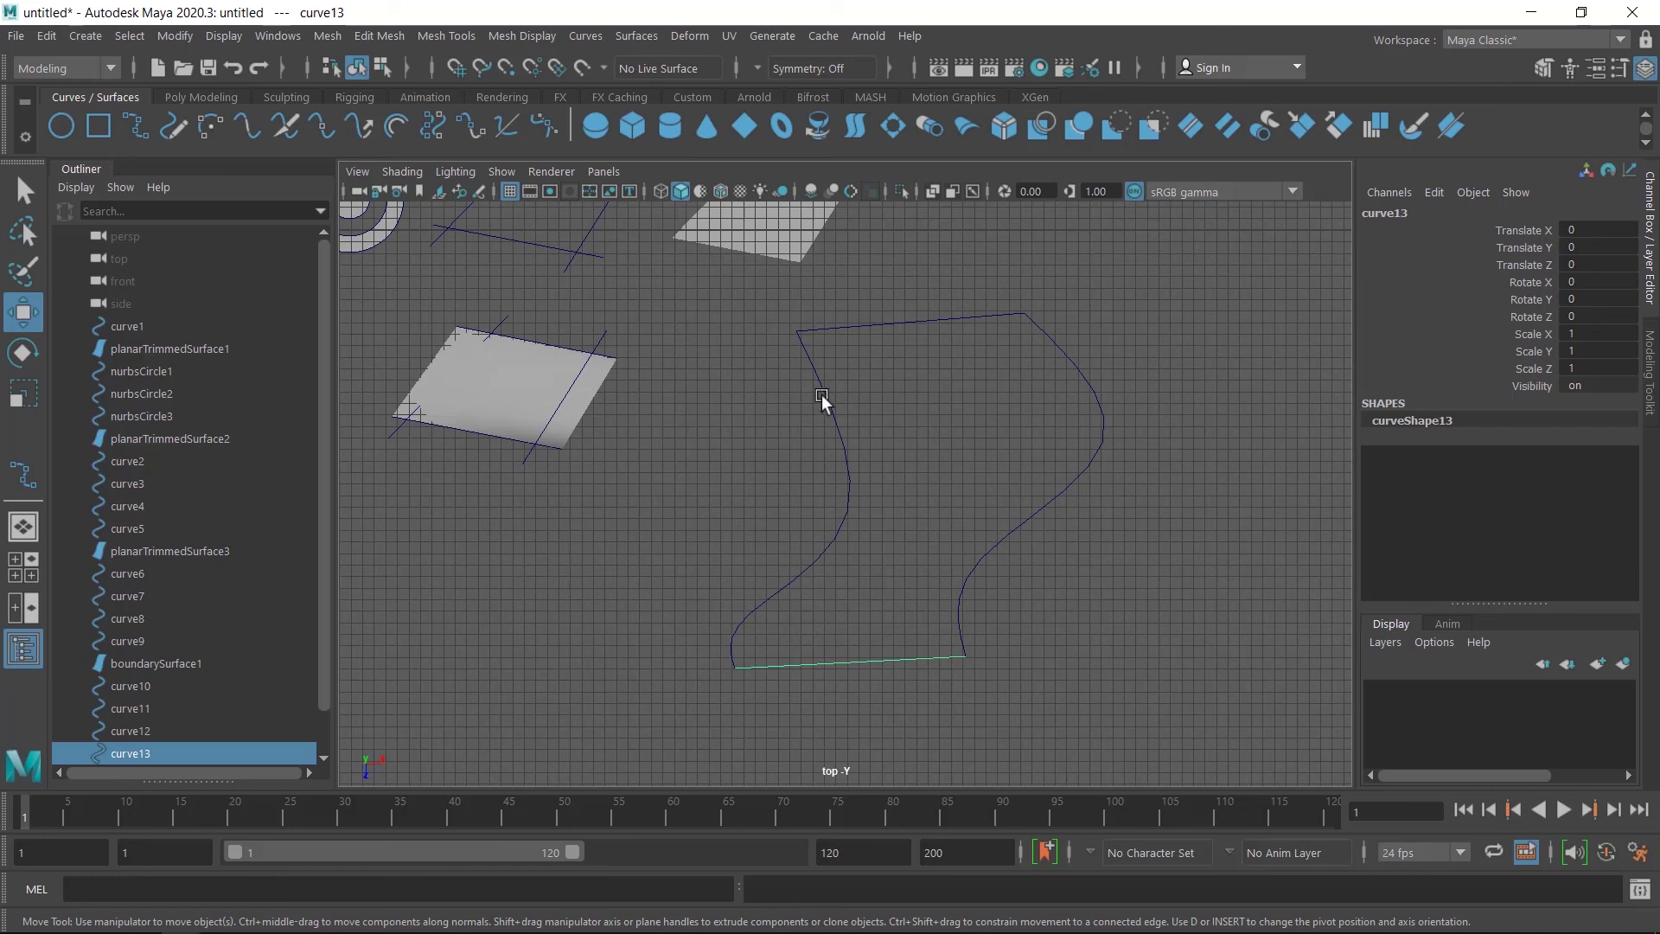
# - Create a Boundary surface from the four connected curves curve10 to curve13
pyautogui.moveTo(754, 304); pyautogui.dragTo(1067, 653)
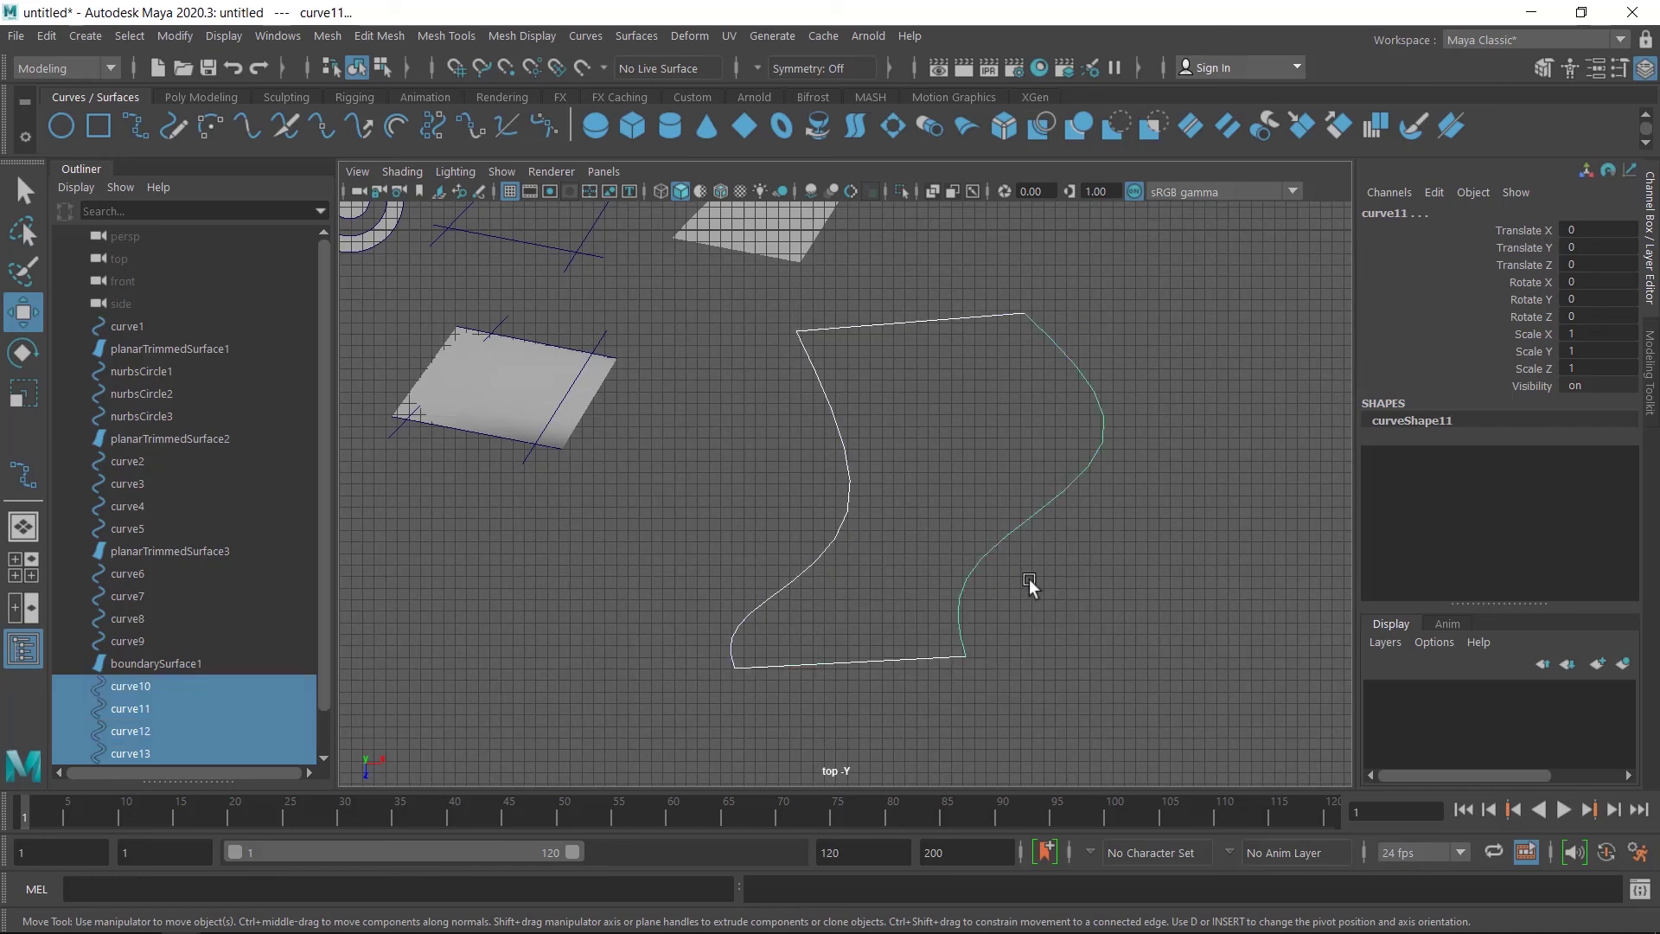
pyautogui.click(640, 35)
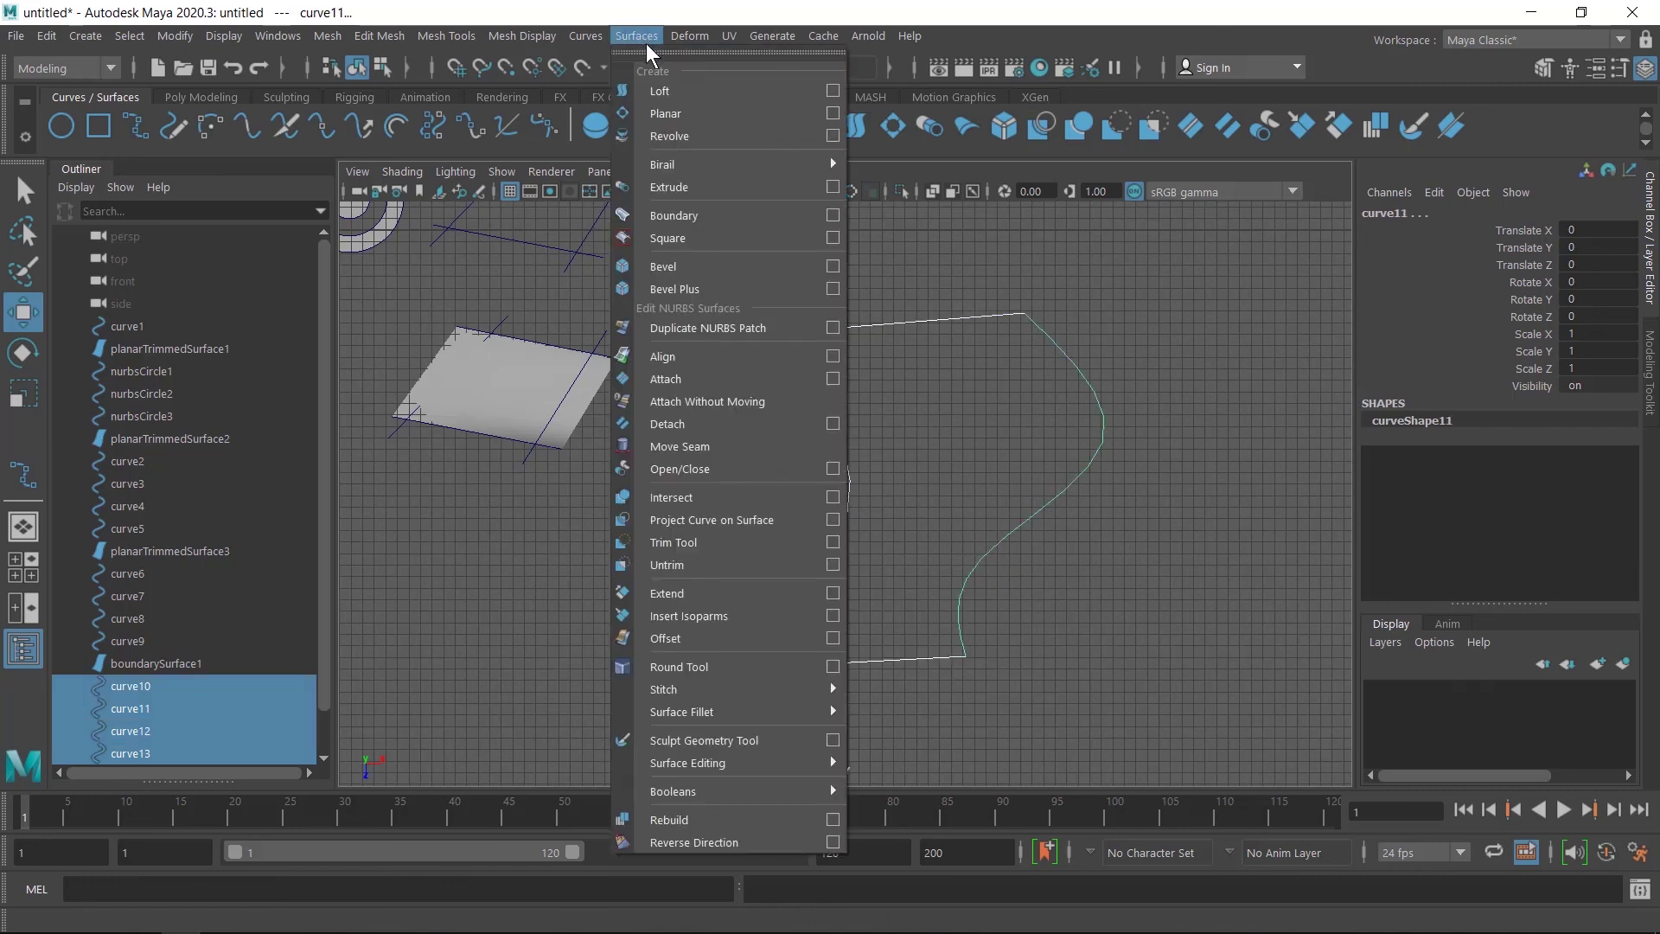
pyautogui.click(686, 214)
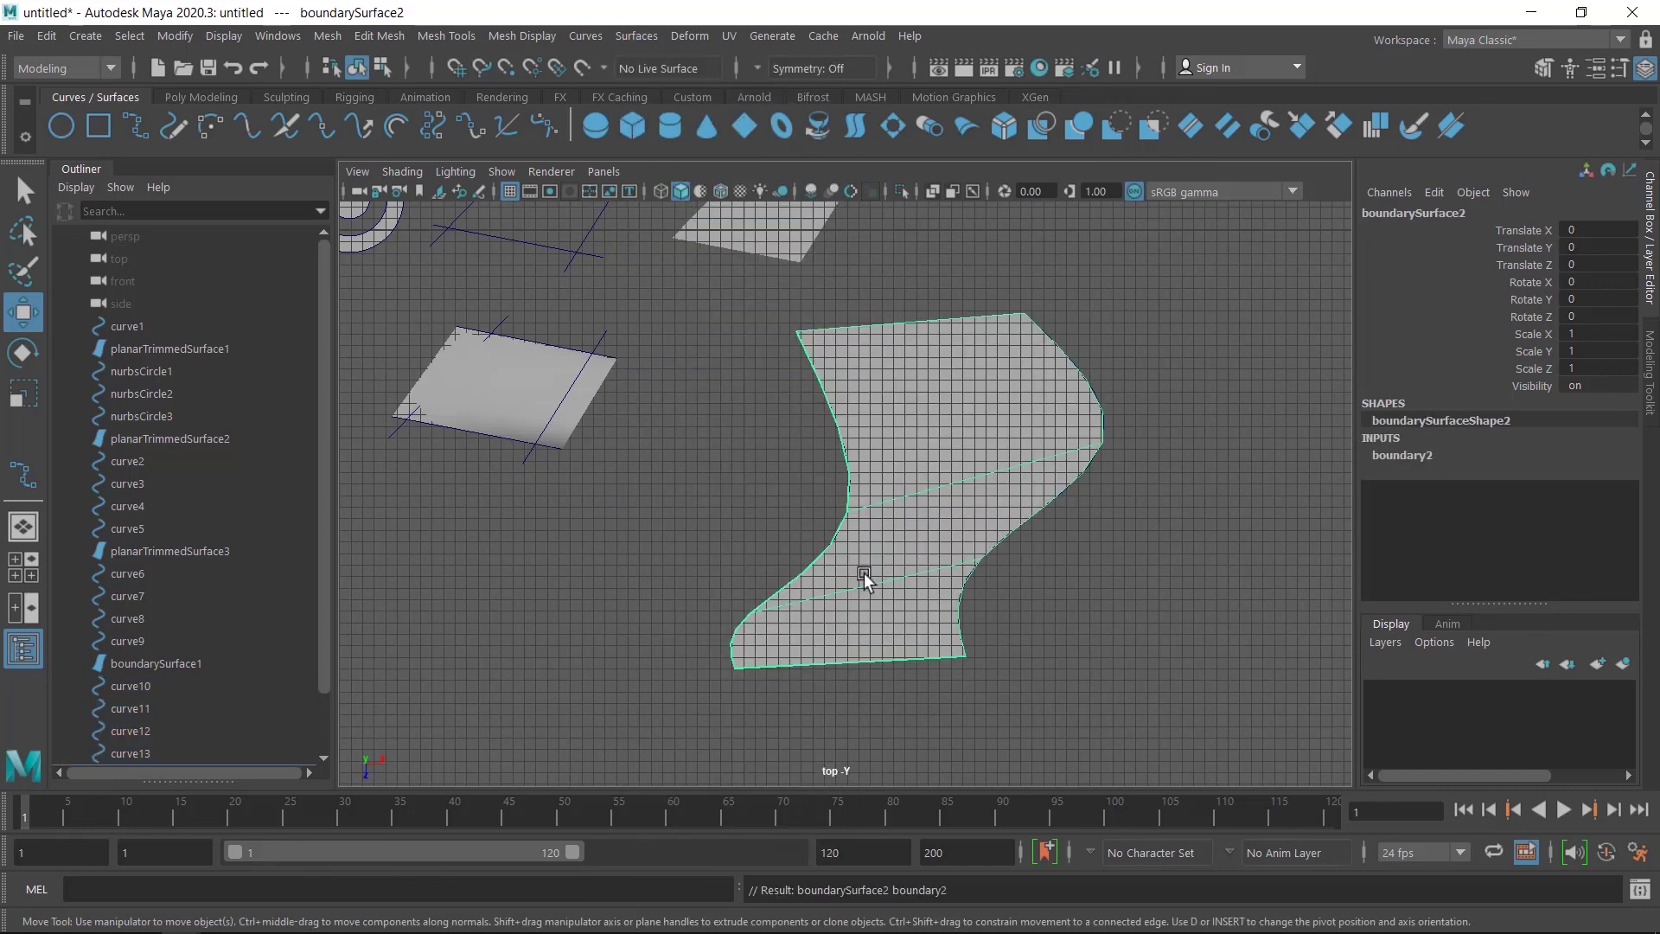
# - Center the pivot of the new S-shaped boundary surface in the perspective view
pyautogui.press('space')
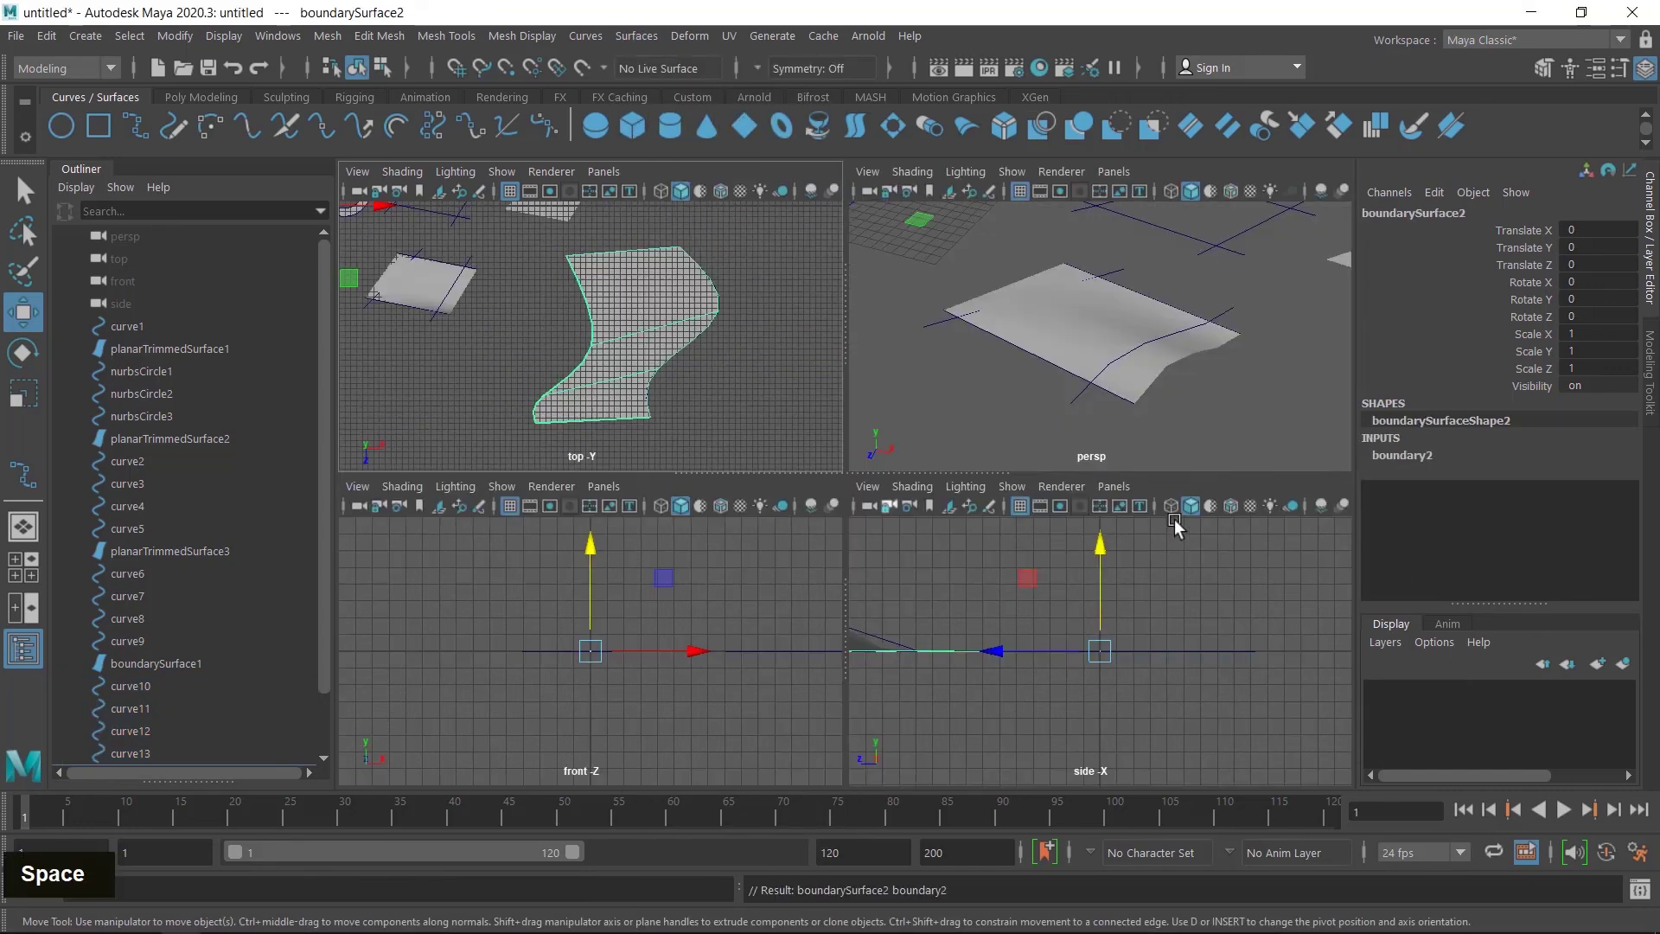
pyautogui.press('space')
pyautogui.scroll(-3, 814, 467)
pyautogui.scroll(-2, 817, 467)
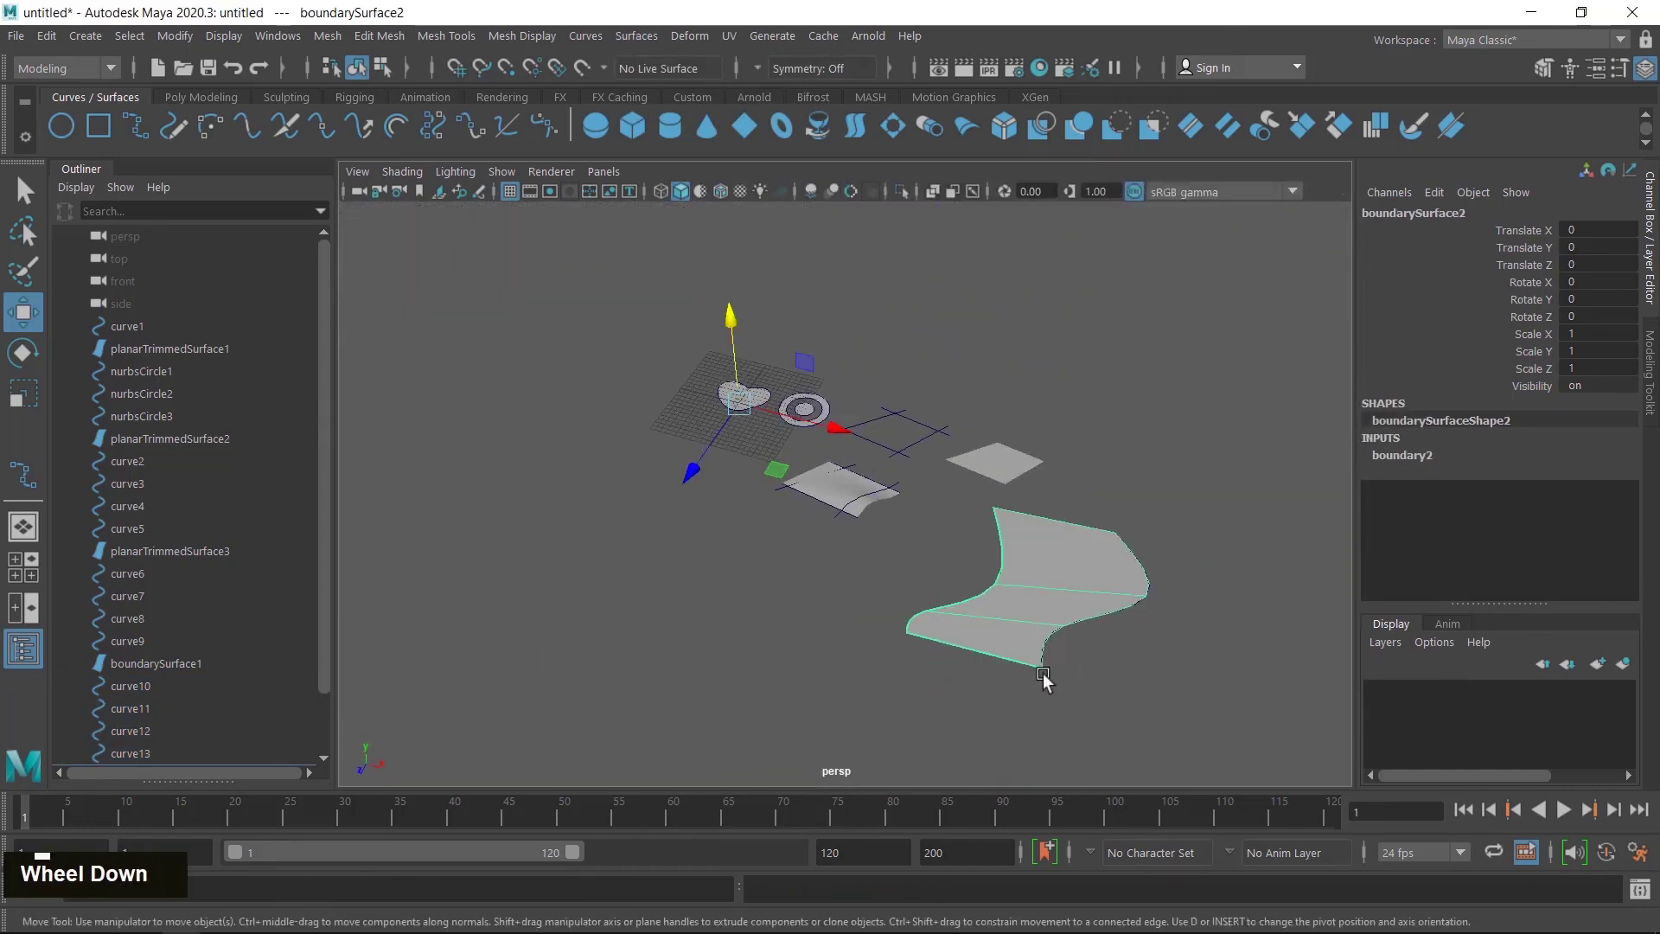
pyautogui.keyDown('alt'); pyautogui.moveTo(1040, 652); pyautogui.dragTo(897, 602, button='middle'); pyautogui.keyUp('alt')
pyautogui.click(180, 39)
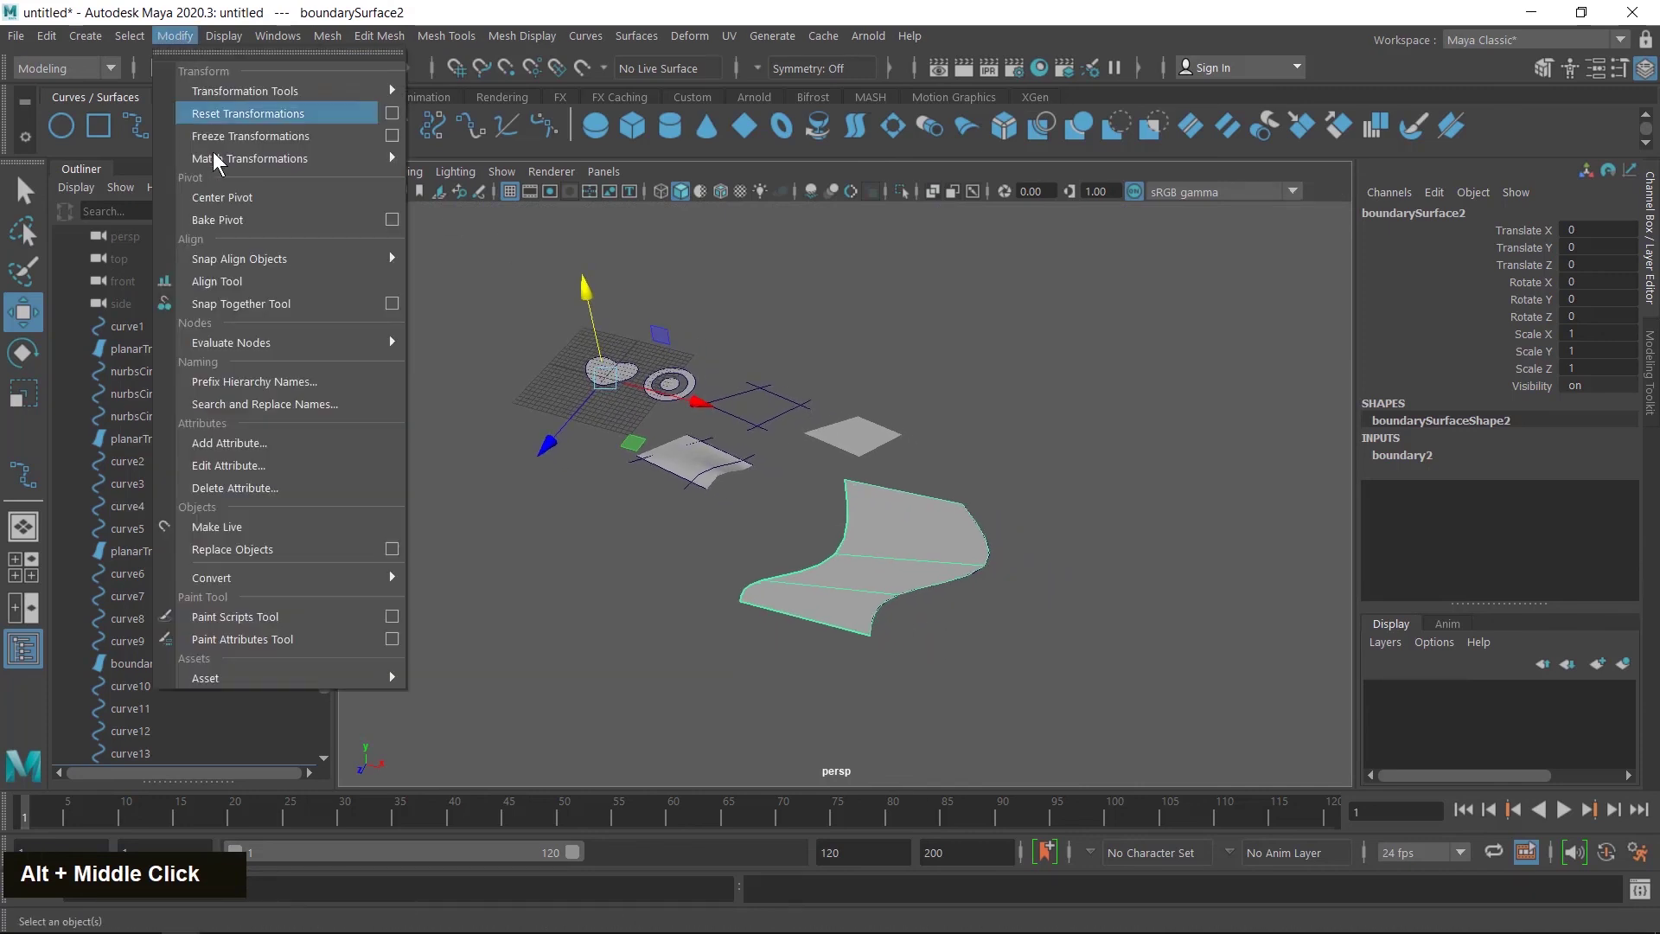
pyautogui.click(236, 199)
# - Show the S-shaped surface's control vertices in component mode and raise cv[2][0] on its near short edge in Y
pyautogui.moveTo(940, 636)
pyautogui.keyDown('alt'); pyautogui.mouseDown()
pyautogui.moveTo(926, 652)
pyautogui.moveTo(953, 659)
pyautogui.mouseUp(); pyautogui.keyUp('alt')
pyautogui.keyDown('alt'); pyautogui.scroll(5, 953, 659); pyautogui.keyUp('alt')
pyautogui.keyDown('alt'); pyautogui.moveTo(1049, 686); pyautogui.dragTo(998, 609, button='middle'); pyautogui.keyUp('alt')
pyautogui.scroll(5, 926, 610)
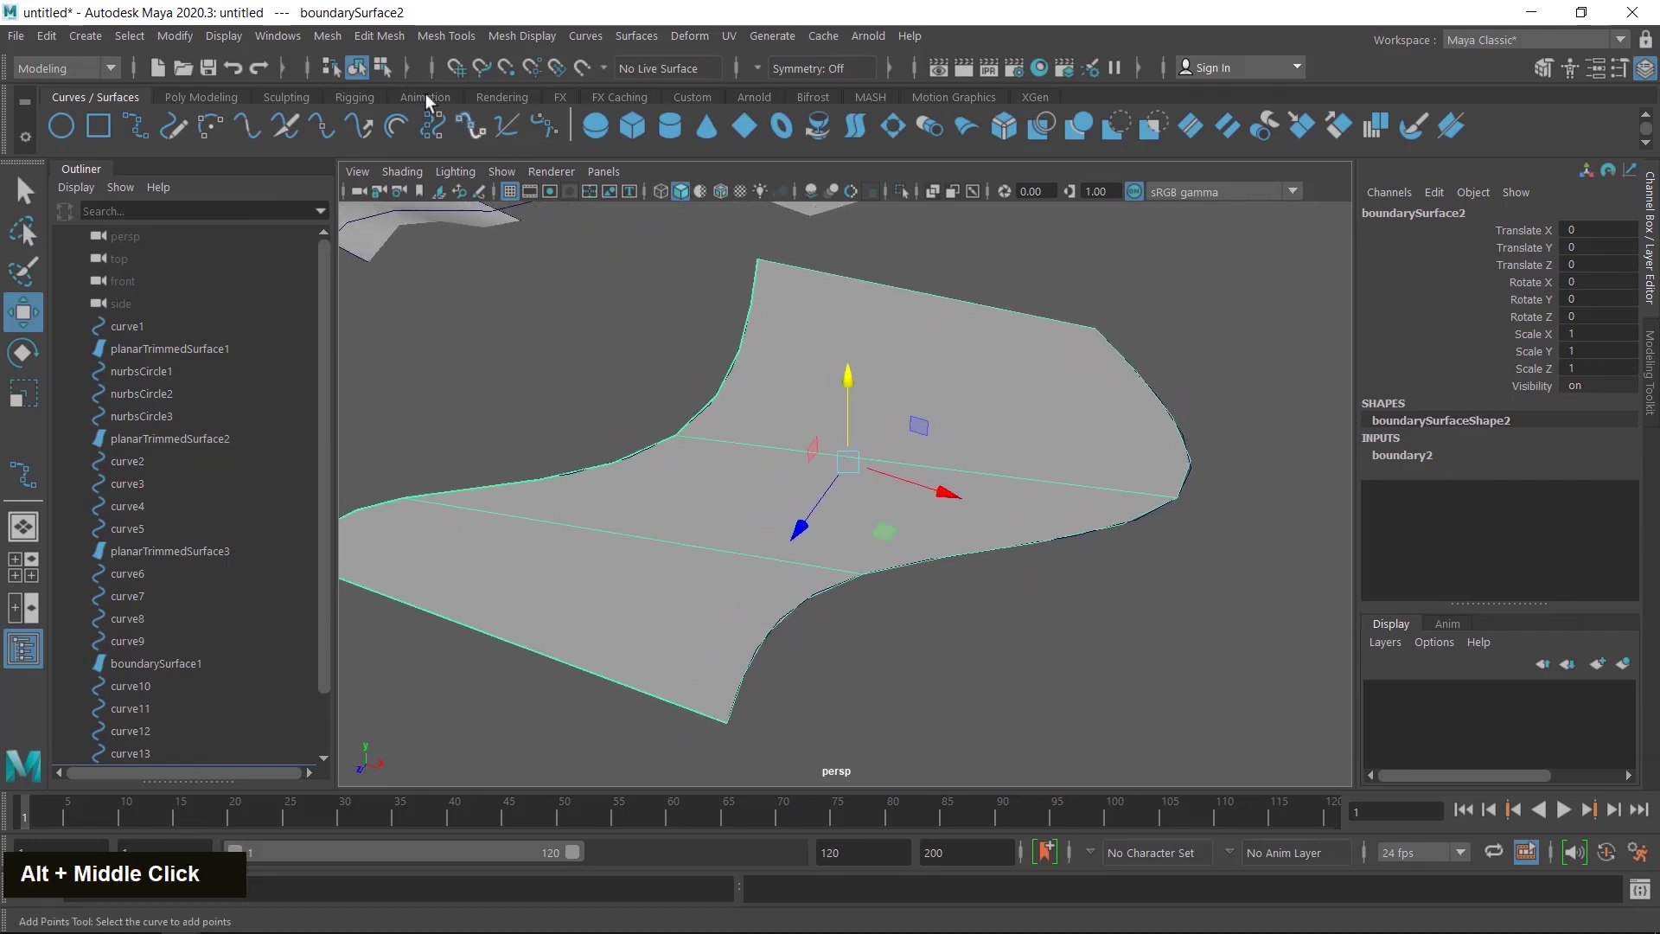
pyautogui.click(382, 67)
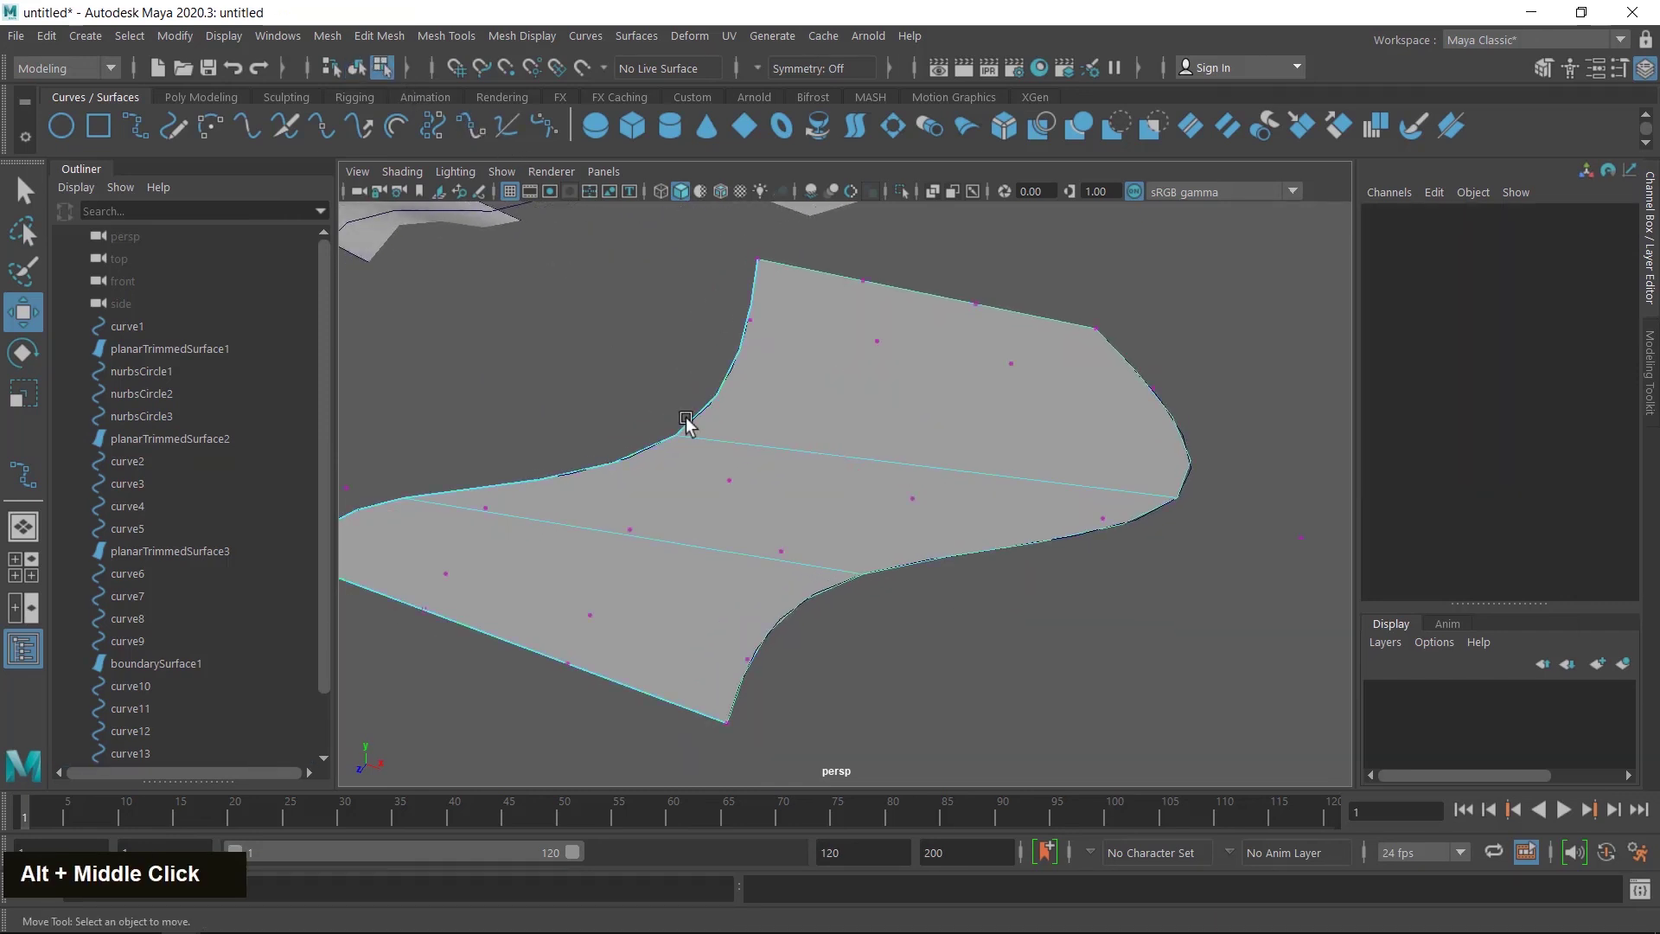
pyautogui.keyDown('alt'); pyautogui.moveTo(974, 652); pyautogui.dragTo(1041, 615, button='middle'); pyautogui.keyUp('alt')
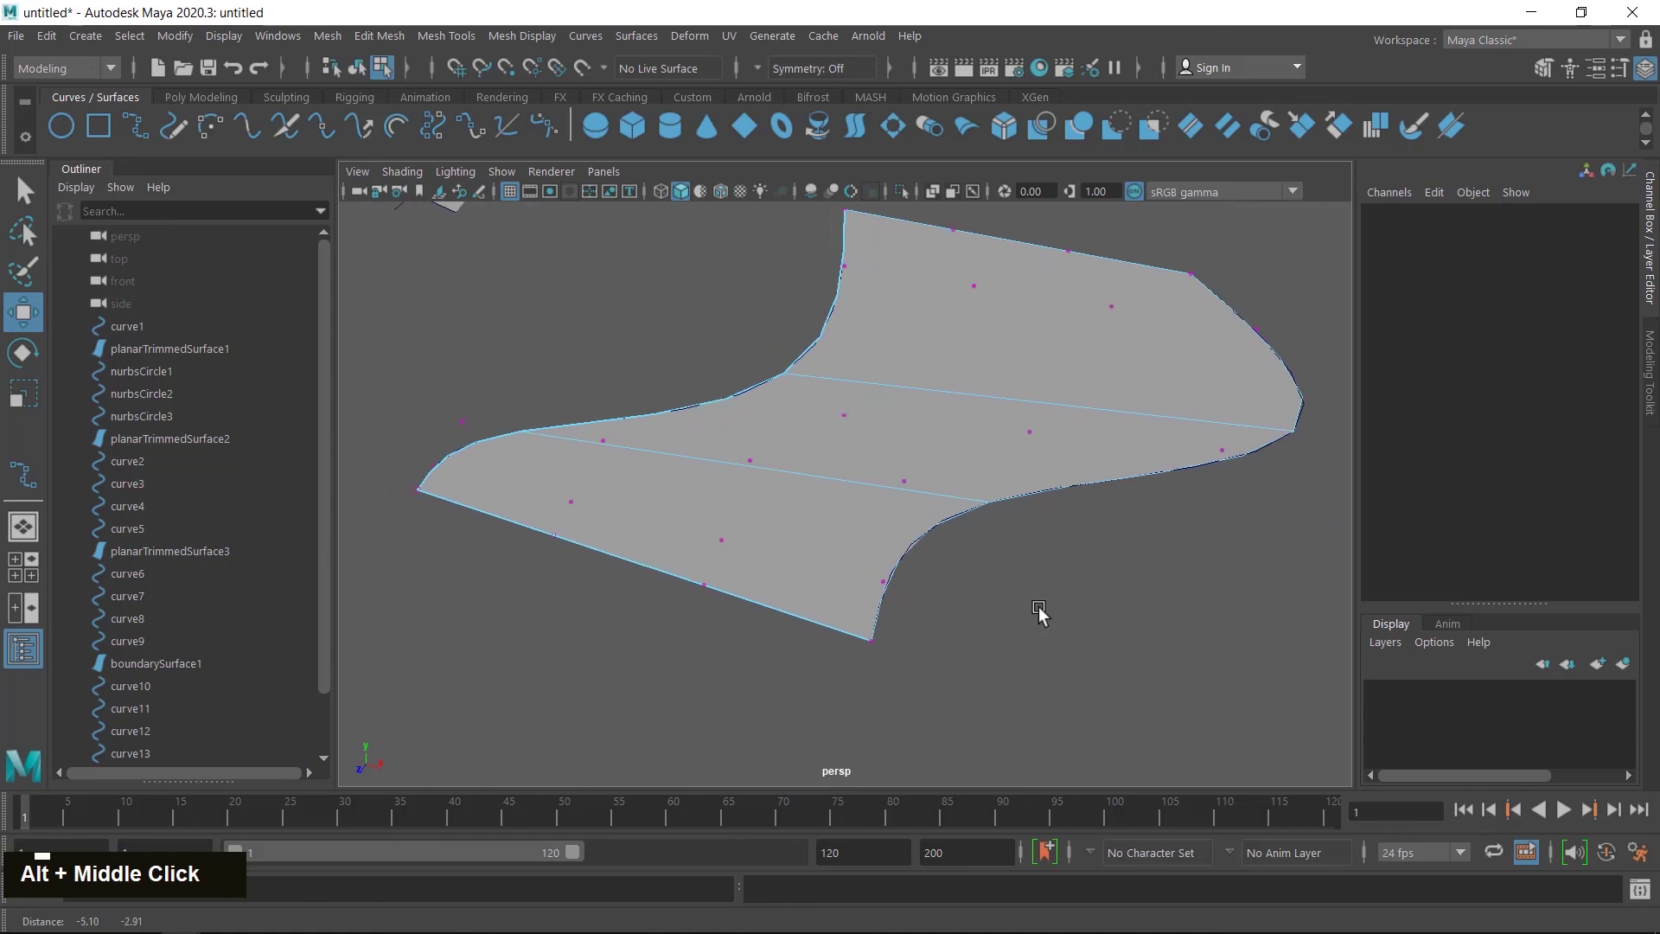
pyautogui.doubleClick(696, 576)
pyautogui.click(669, 622)
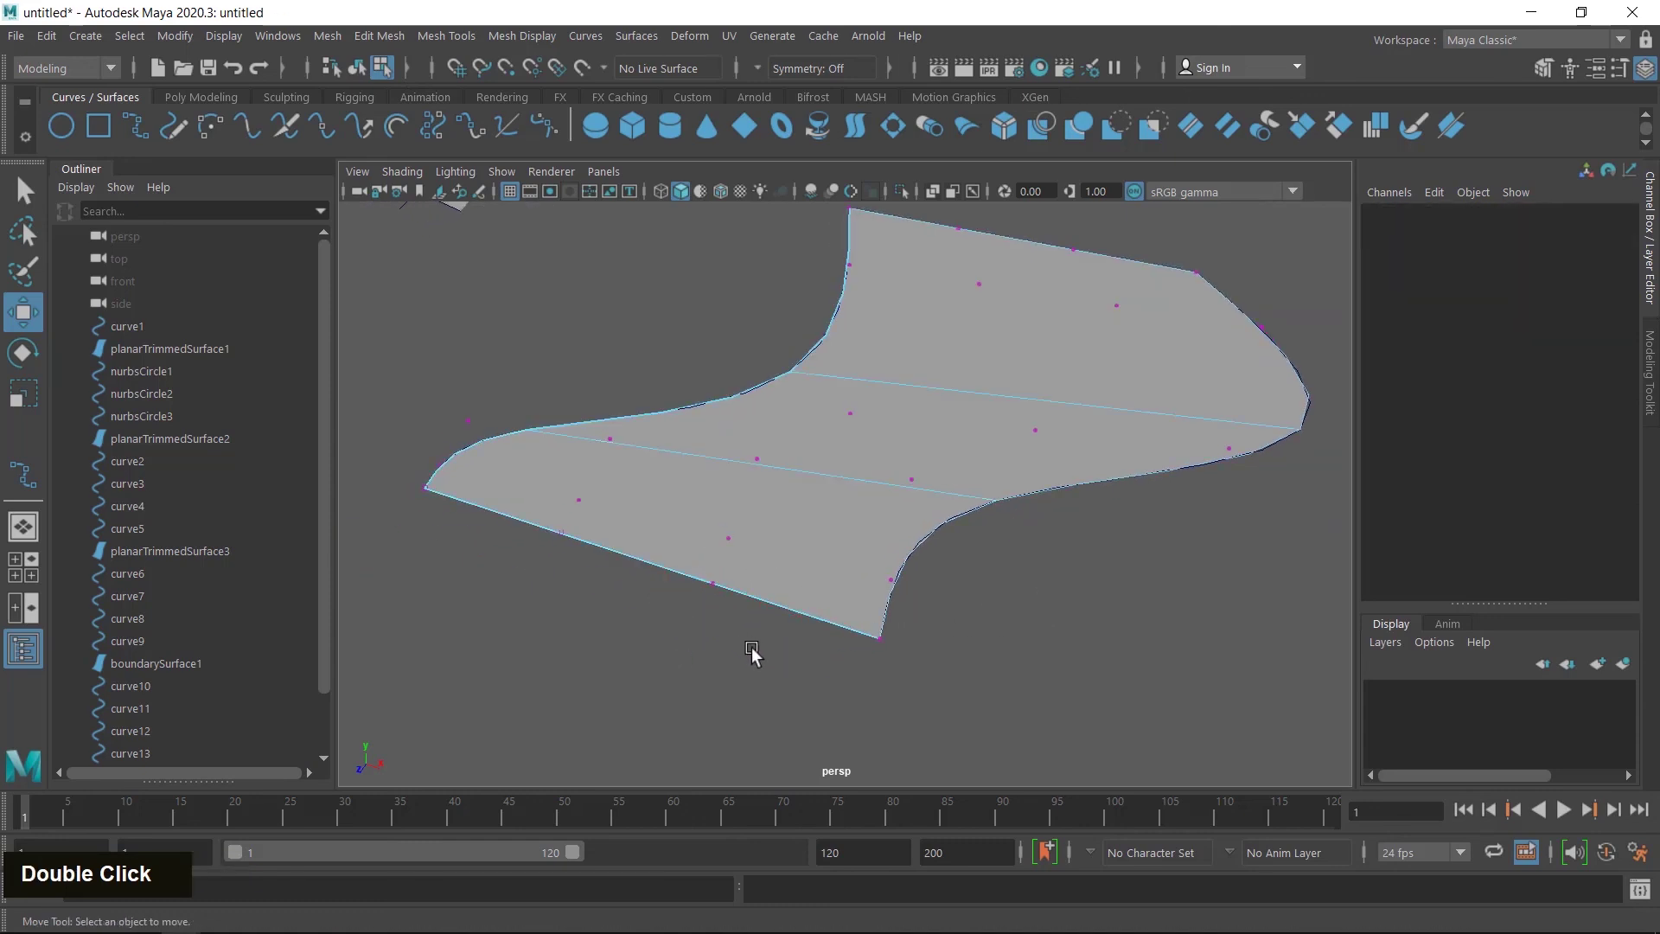
pyautogui.click(702, 571)
pyautogui.moveTo(705, 541); pyautogui.dragTo(704, 424)
# - Raise the adjacent control vertex on the surface's near short edge in Y
pyautogui.keyDown('alt'); pyautogui.moveTo(760, 697); pyautogui.dragTo(772, 629, button='middle'); pyautogui.keyUp('alt')
pyautogui.keyDown('alt'); pyautogui.moveTo(772, 629); pyautogui.dragTo(819, 567); pyautogui.keyUp('alt')
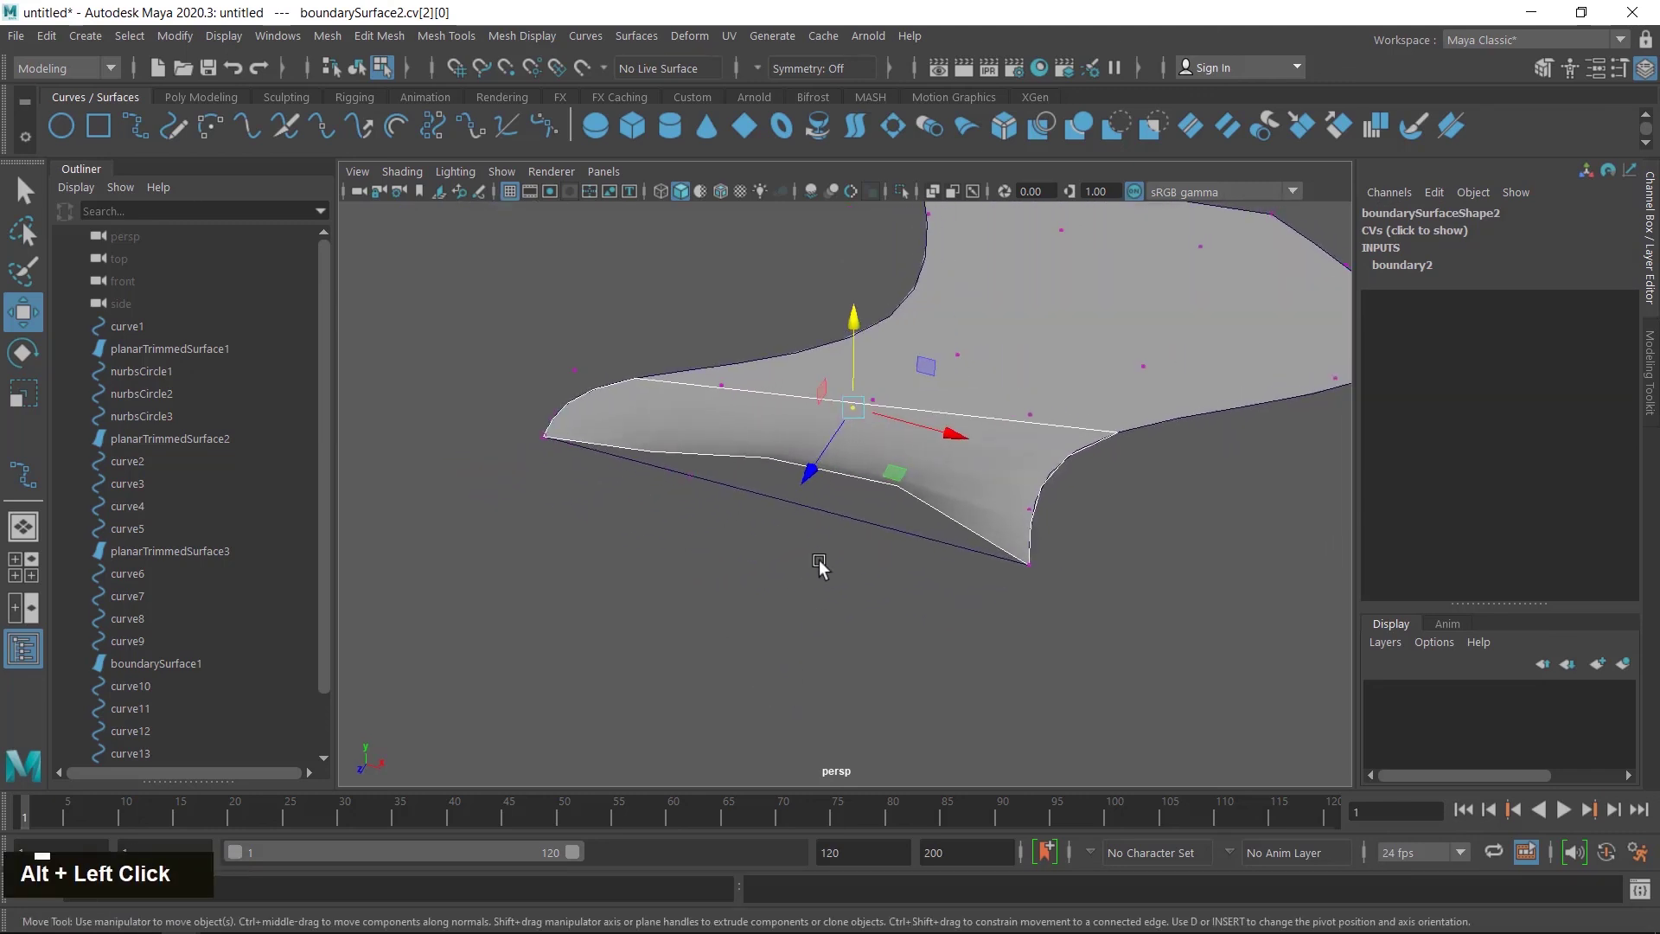
pyautogui.keyDown('alt'); pyautogui.moveTo(1082, 591); pyautogui.dragTo(978, 639, button='middle'); pyautogui.keyUp('alt')
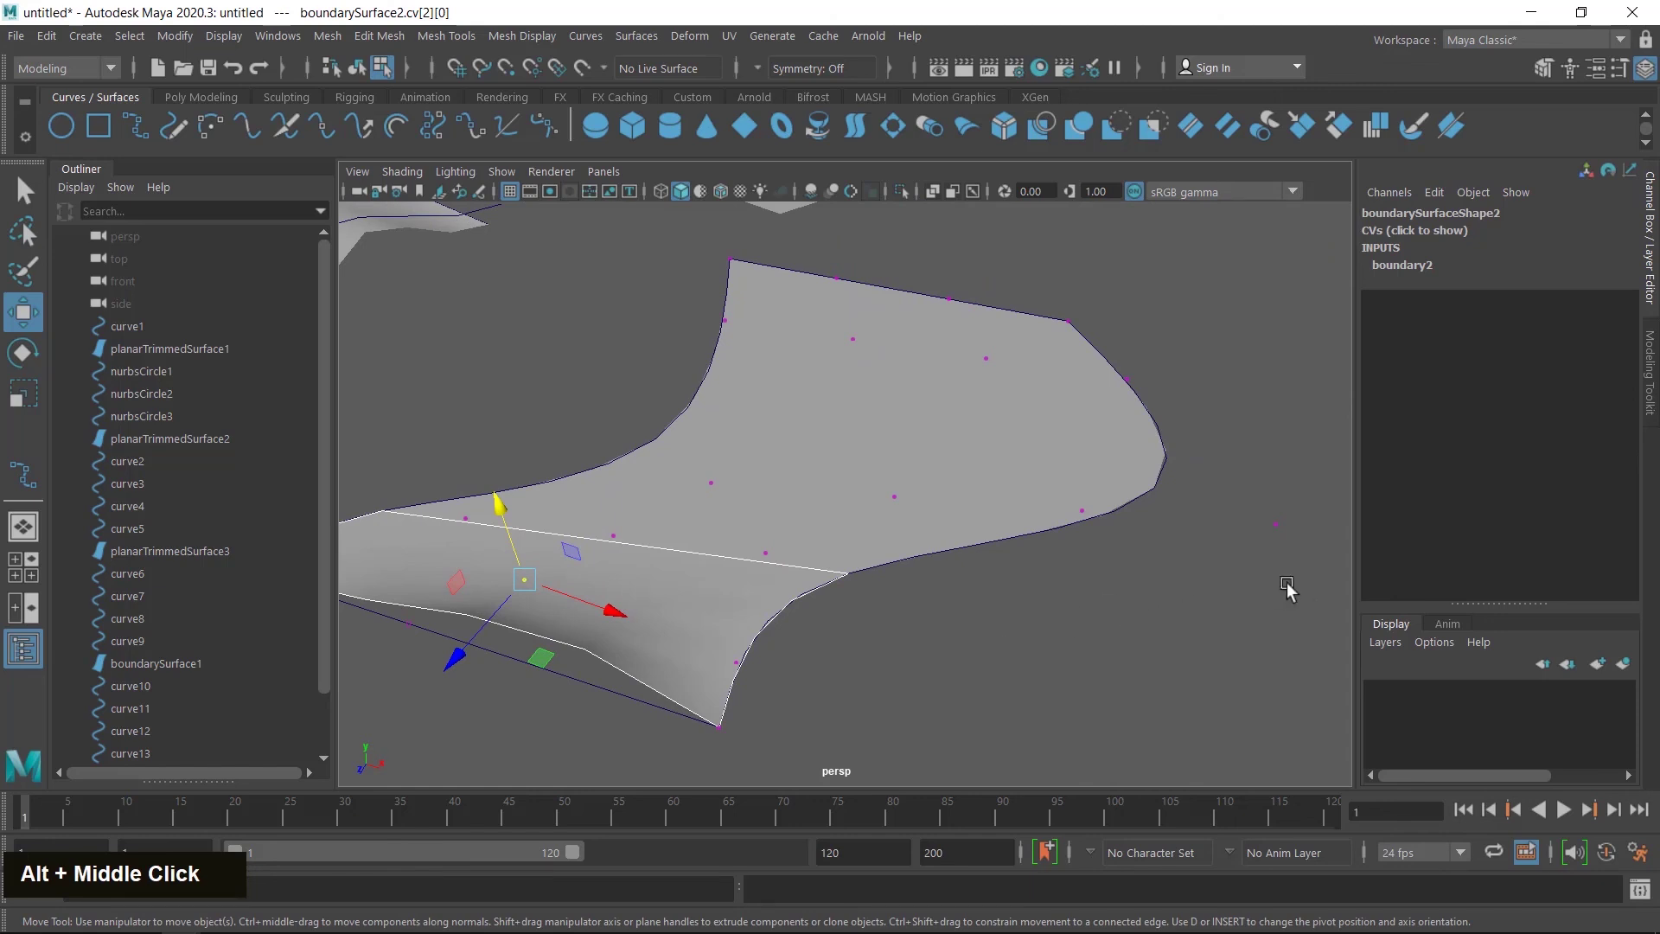
pyautogui.click(1259, 528)
pyautogui.scroll(-4, 1003, 595)
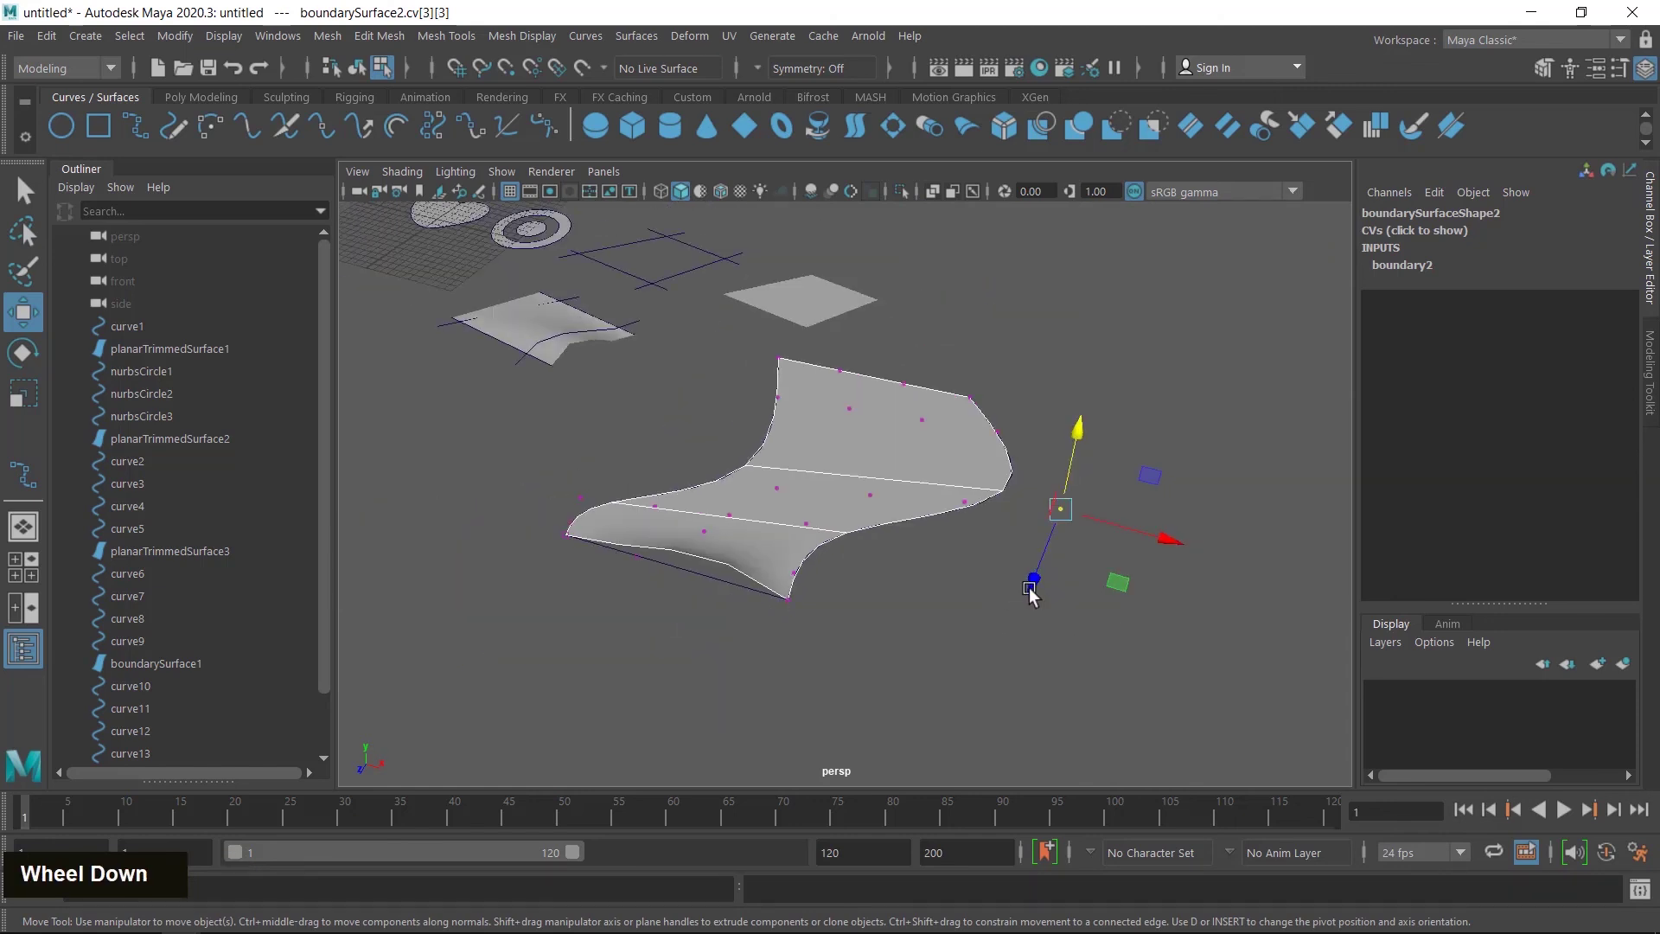
pyautogui.keyDown('alt'); pyautogui.moveTo(1030, 585); pyautogui.dragTo(679, 562); pyautogui.keyUp('alt')
pyautogui.scroll(2, 679, 562)
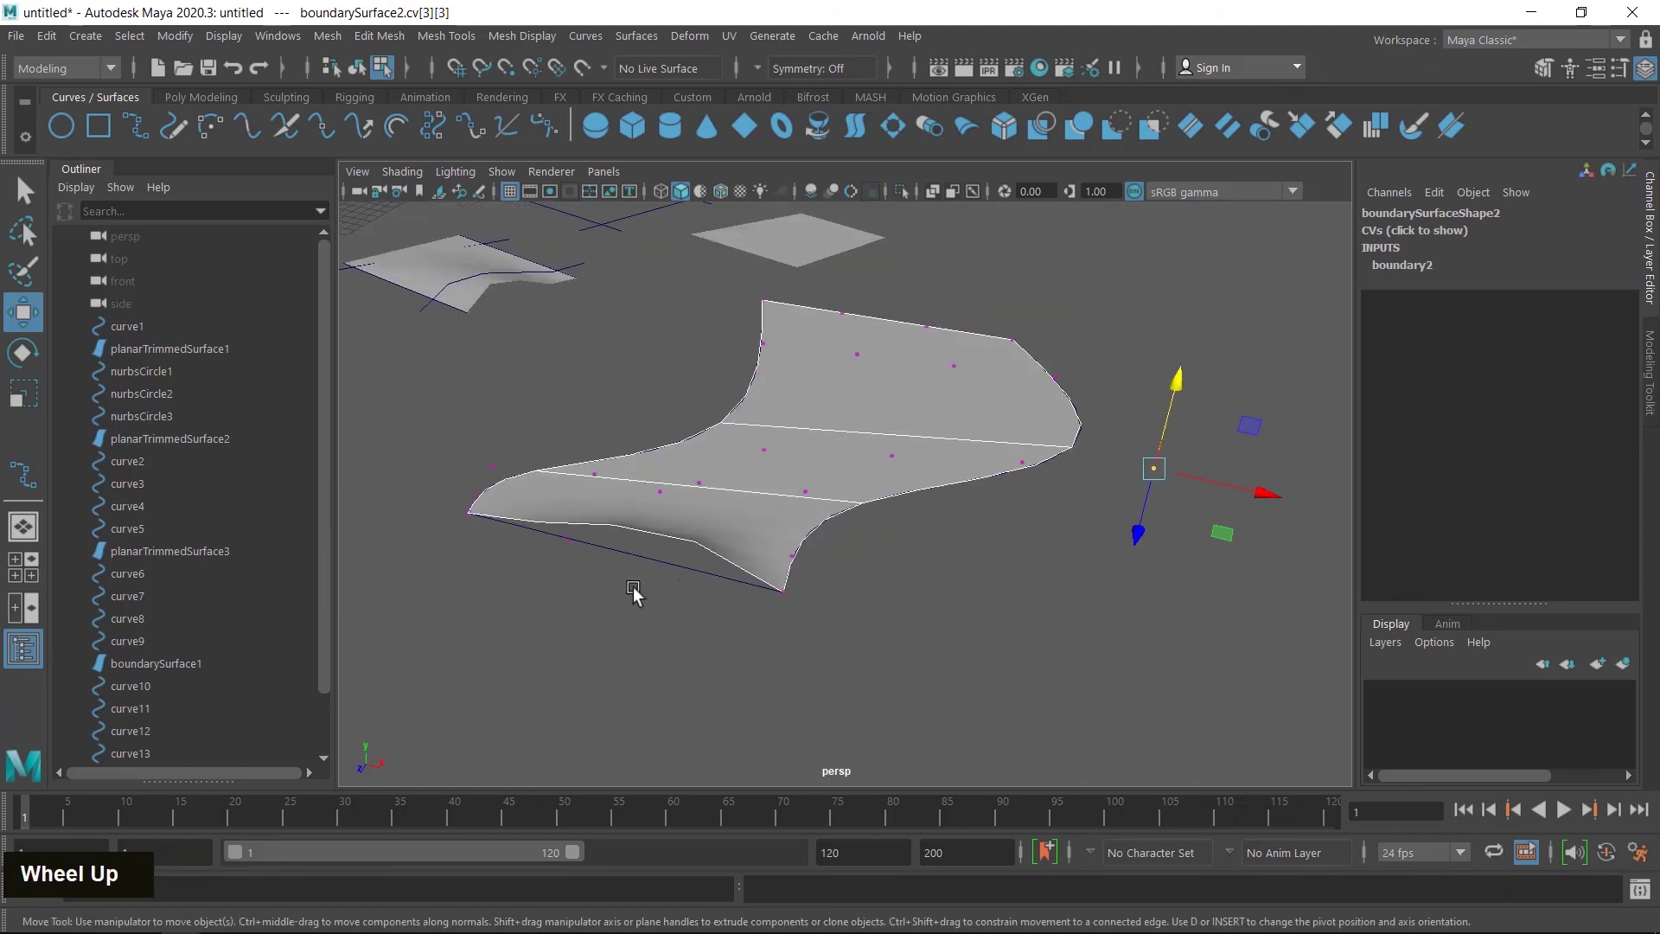
pyautogui.click(566, 538)
pyautogui.moveTo(554, 481); pyautogui.dragTo(578, 435)
# - Raise control vertex cv[0][2] beside the surface's inner curved edge to about 4 cm in Y
pyautogui.keyDown('alt'); pyautogui.moveTo(575, 534); pyautogui.dragTo(661, 595, button='middle'); pyautogui.keyUp('alt')
pyautogui.moveTo(570, 512); pyautogui.dragTo(616, 554)
pyautogui.keyDown('alt'); pyautogui.moveTo(655, 599); pyautogui.dragTo(707, 604, button='middle'); pyautogui.keyUp('alt')
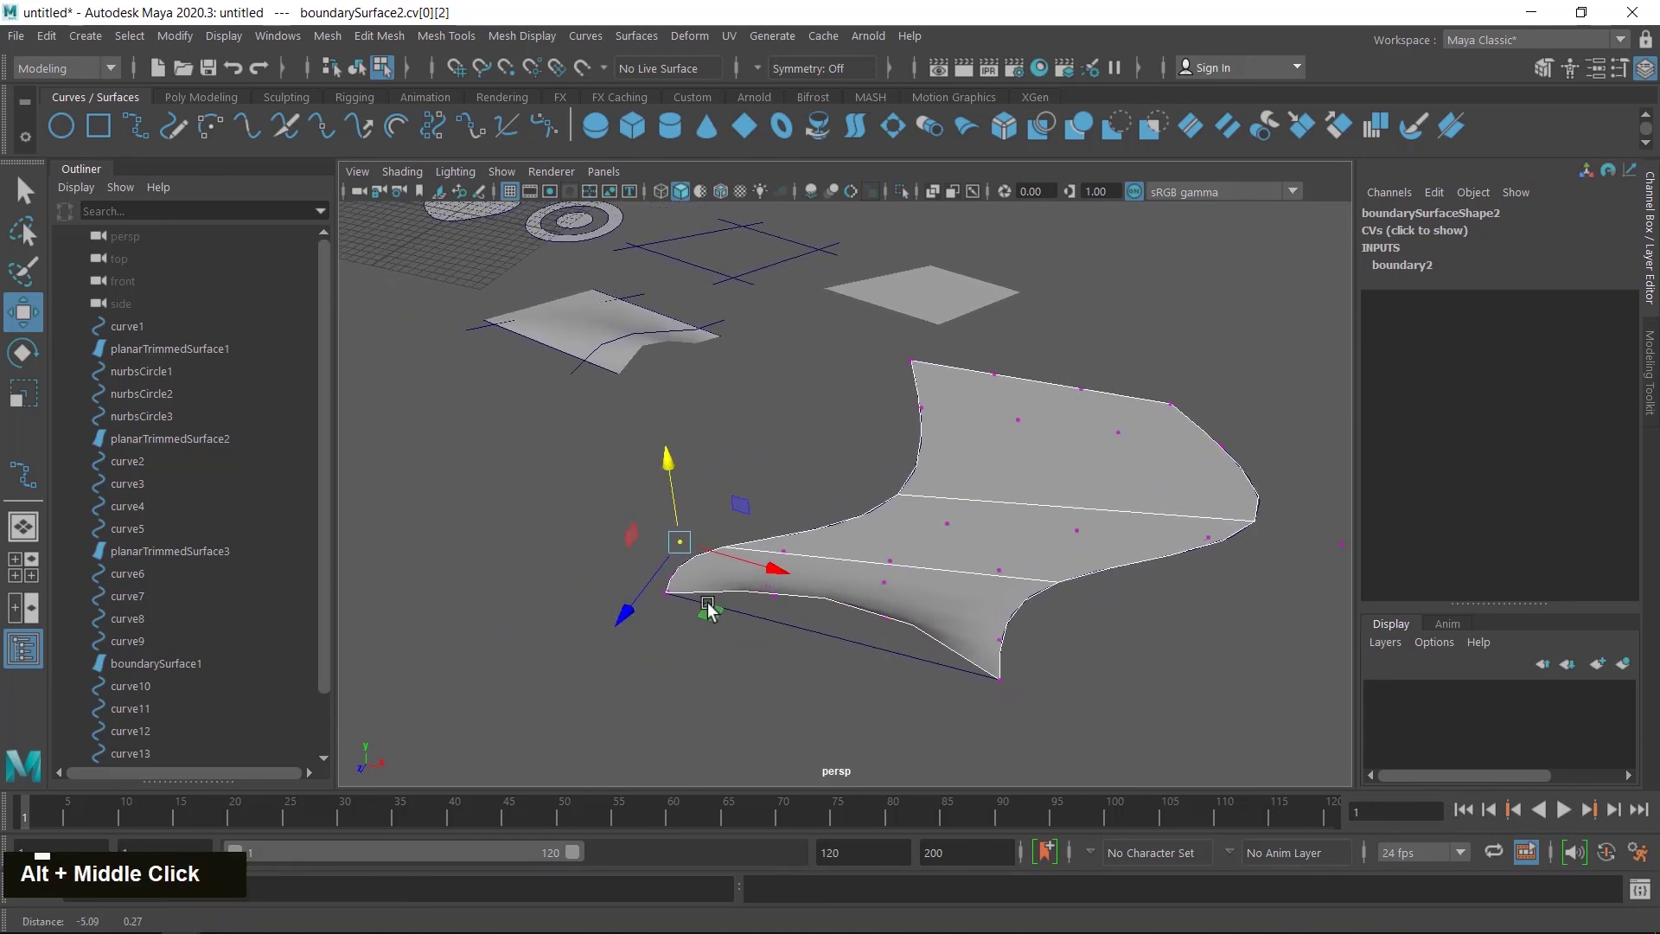
pyautogui.moveTo(667, 470); pyautogui.dragTo(668, 424)
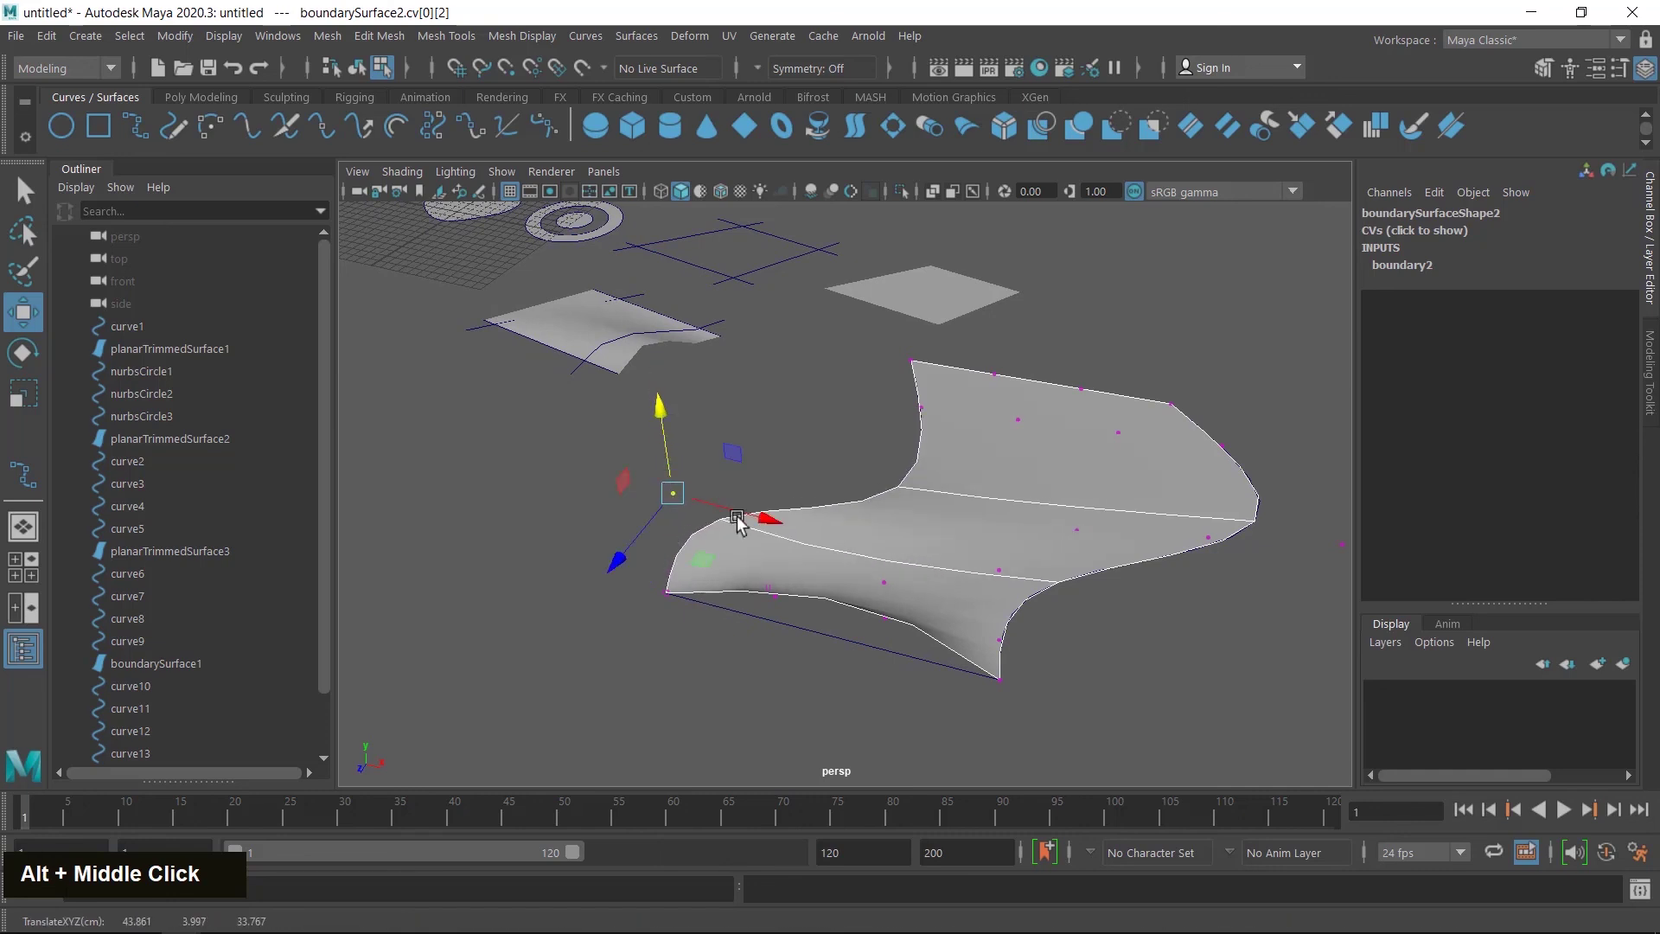
# - Raise control vertices cv[0][4] and cv[2][5] near the surface's far end to about 5 cm and 4.2 cm in Y
pyautogui.keyDown('alt'); pyautogui.moveTo(741, 524); pyautogui.dragTo(836, 561); pyautogui.keyUp('alt')
pyautogui.scroll(2, 1093, 435)
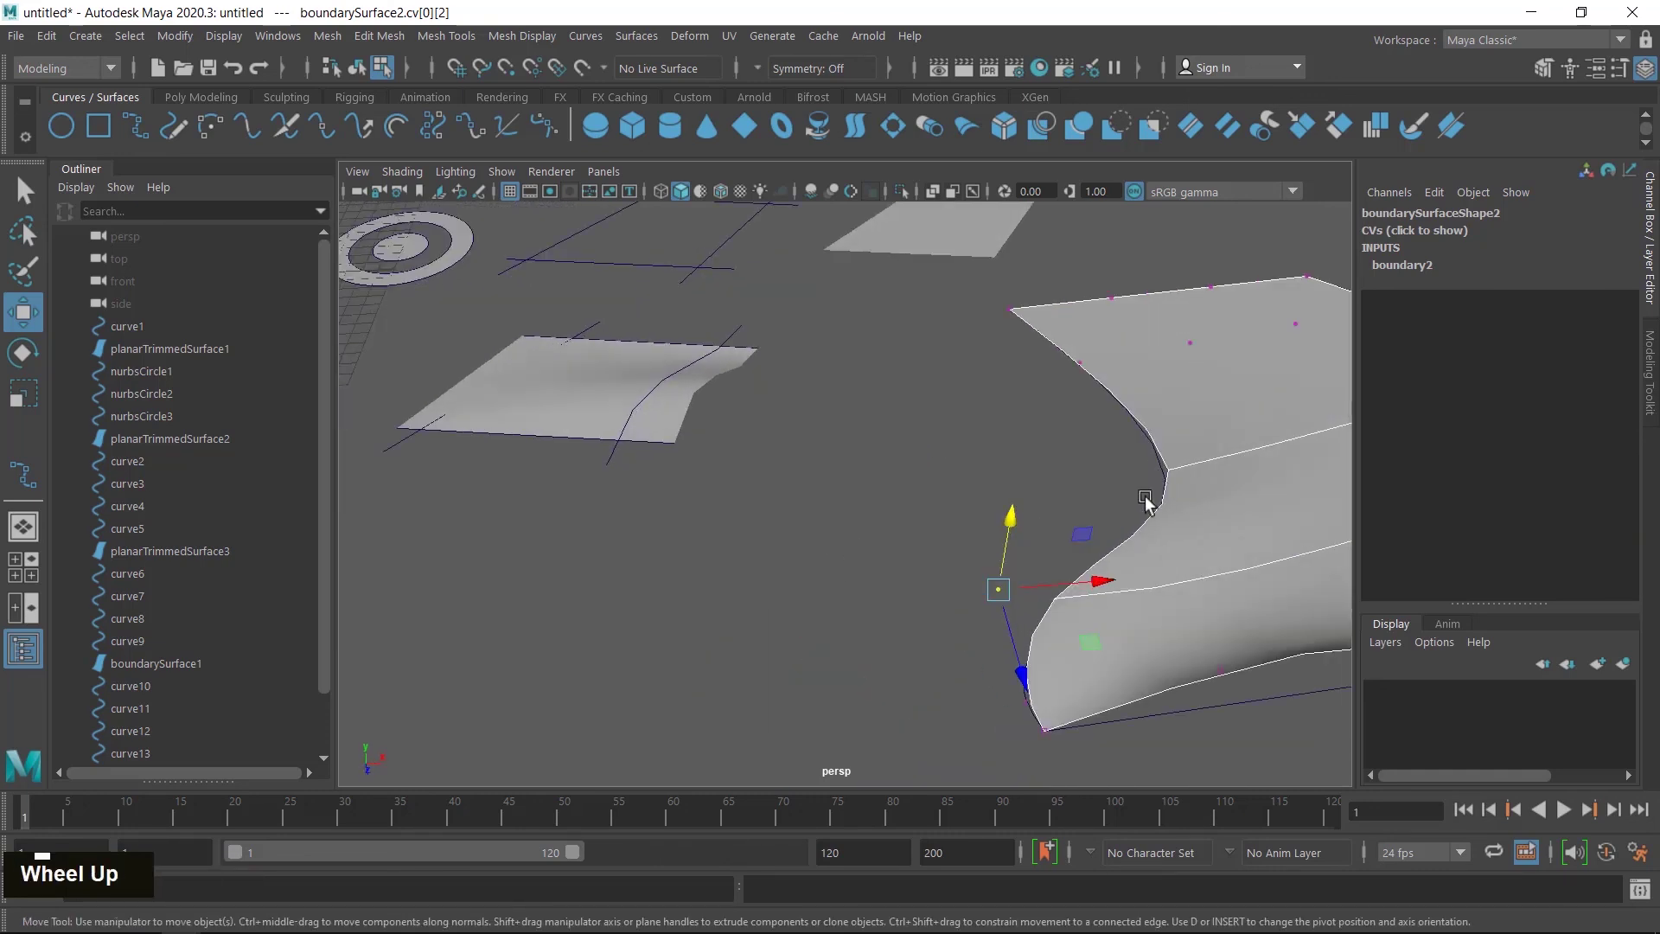
pyautogui.keyDown('alt'); pyautogui.moveTo(1145, 497); pyautogui.dragTo(889, 519, button='middle'); pyautogui.keyUp('alt')
pyautogui.moveTo(766, 387); pyautogui.dragTo(822, 421)
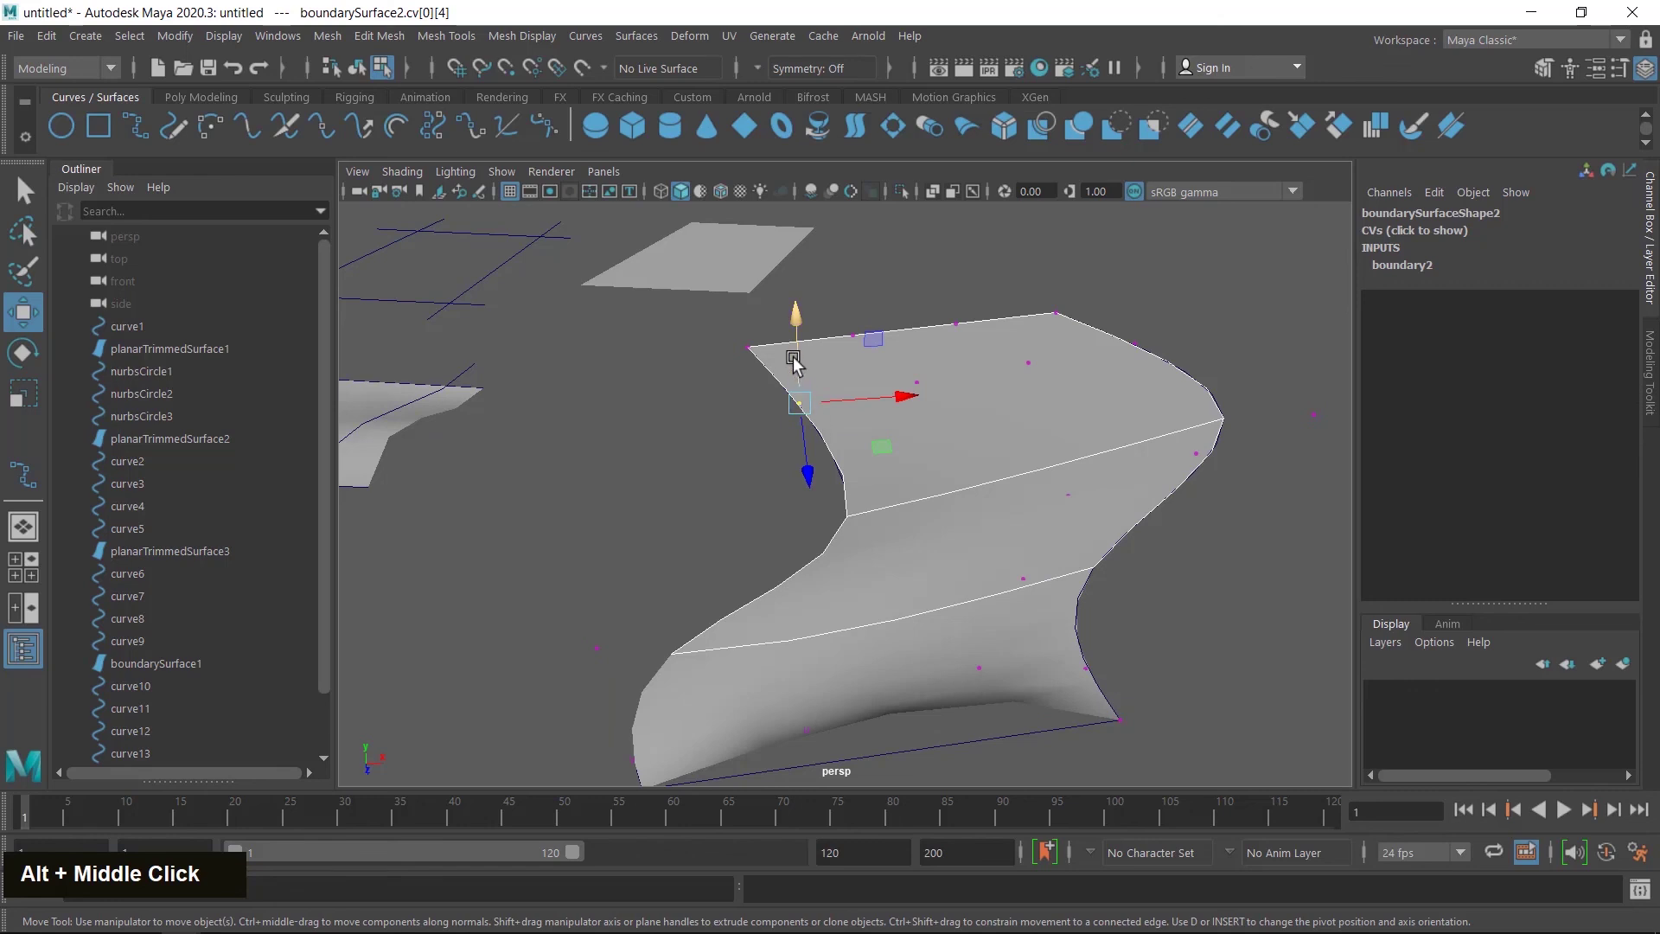
pyautogui.moveTo(795, 353); pyautogui.dragTo(798, 283)
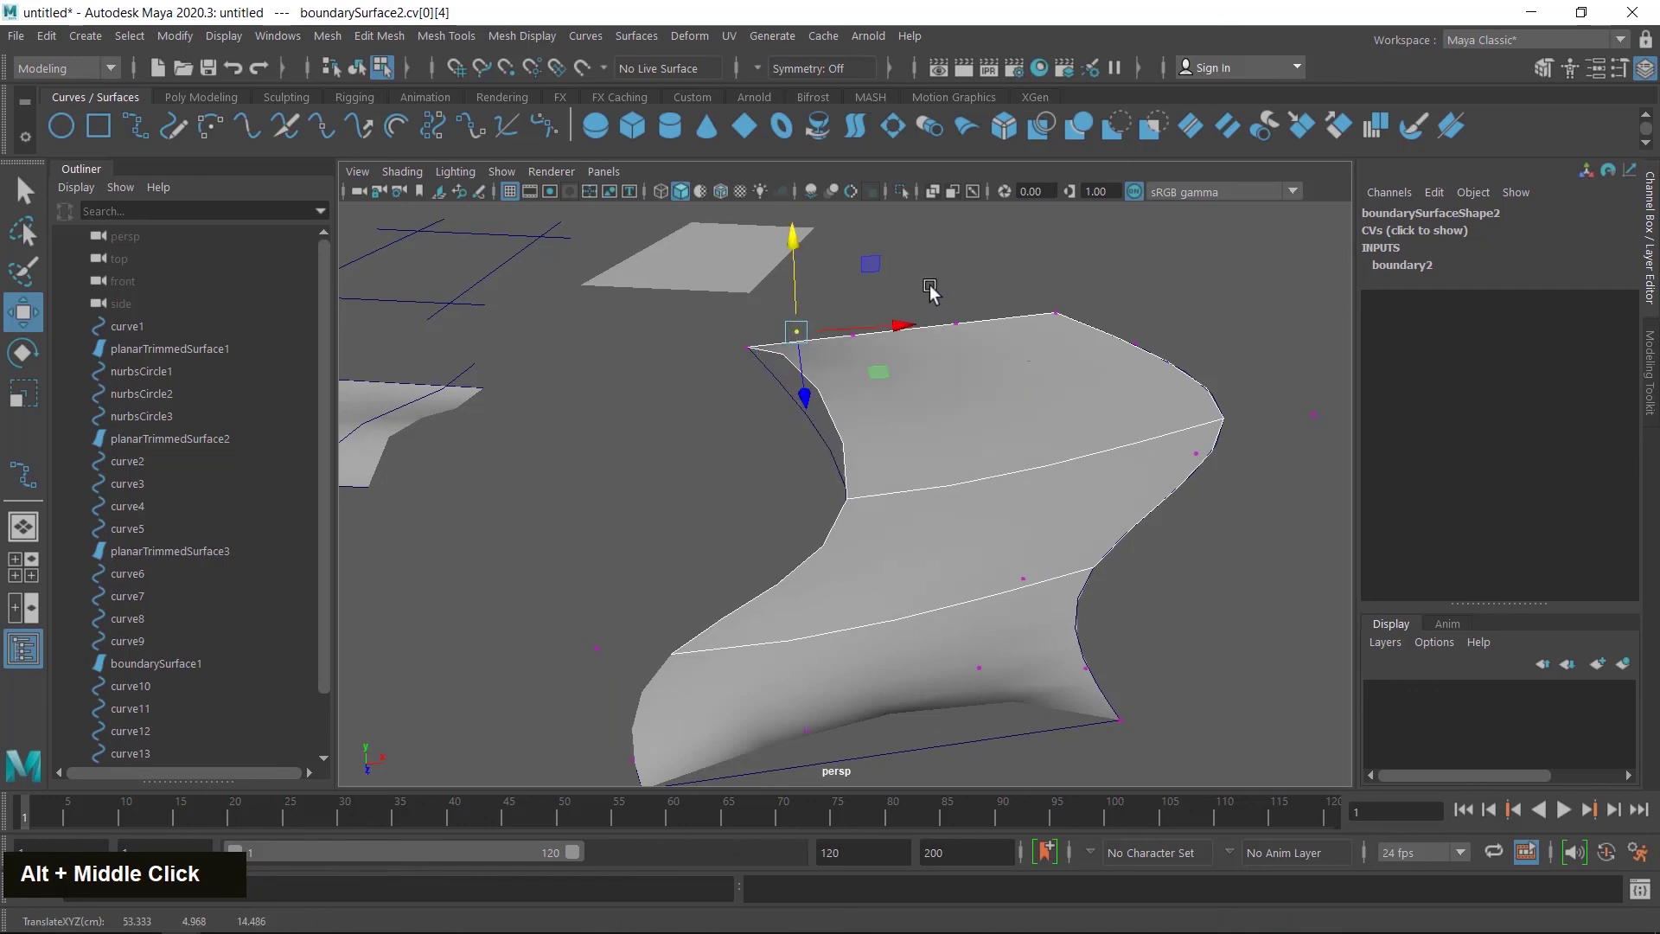
pyautogui.moveTo(931, 287); pyautogui.dragTo(966, 229)
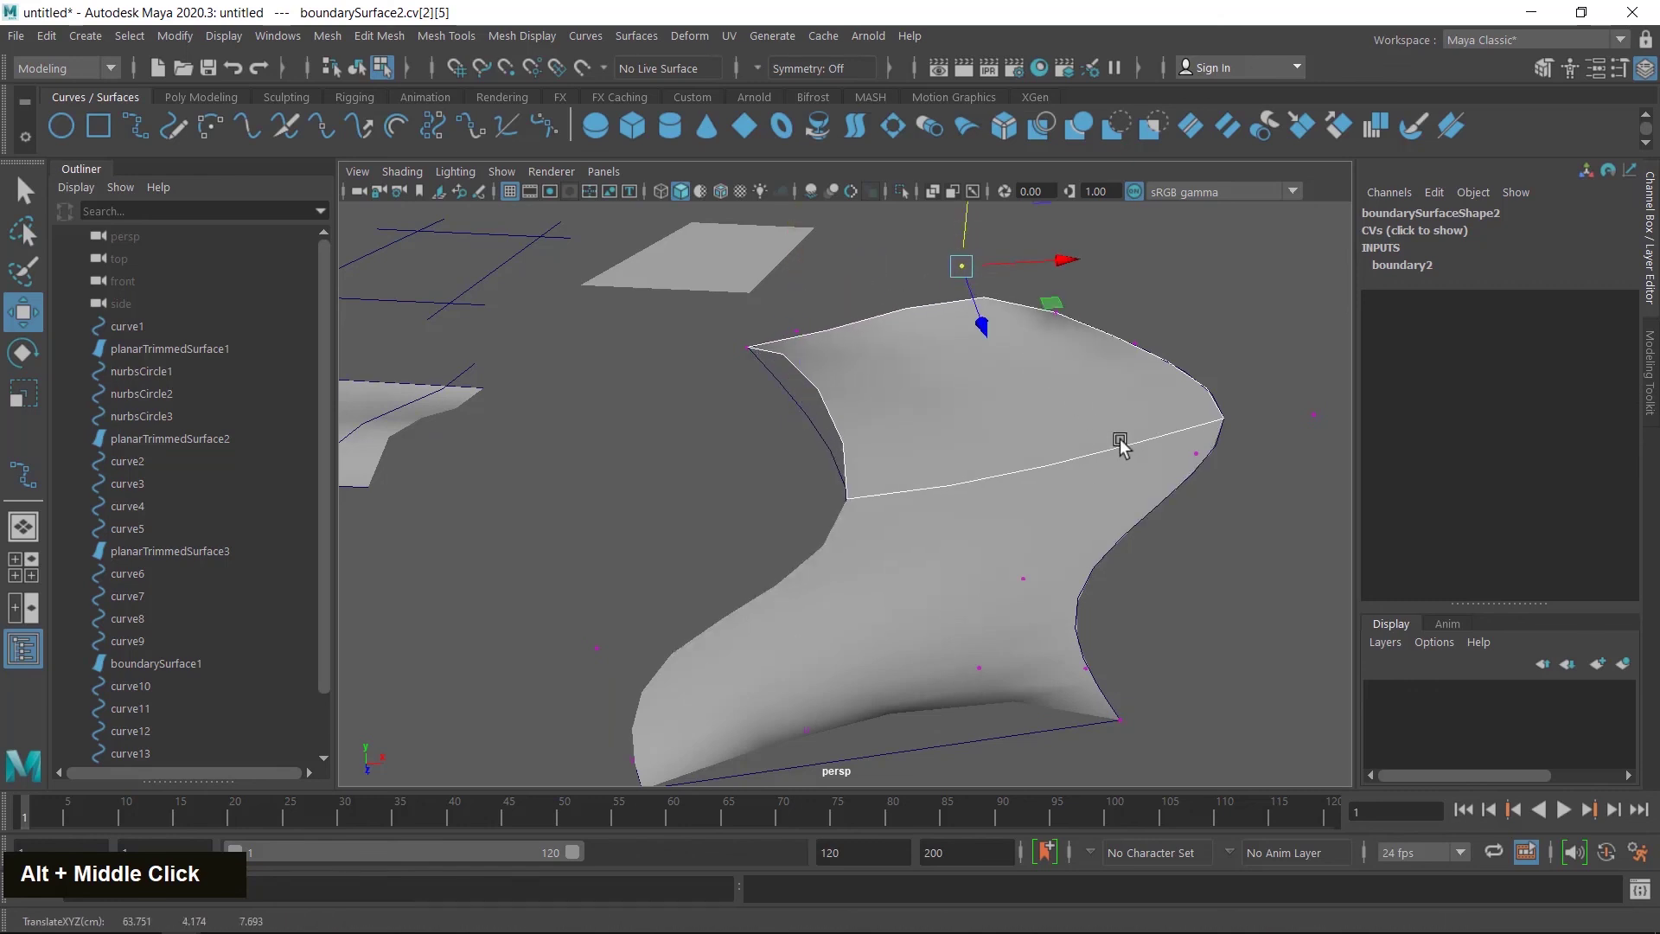
# - Lower control vertex cv[3][3] outside the surface's outer bulge to about -3 cm in Y
pyautogui.keyDown('alt'); pyautogui.moveTo(1147, 447); pyautogui.dragTo(913, 469, button='middle'); pyautogui.keyUp('alt')
pyautogui.moveTo(955, 407); pyautogui.dragTo(1050, 467)
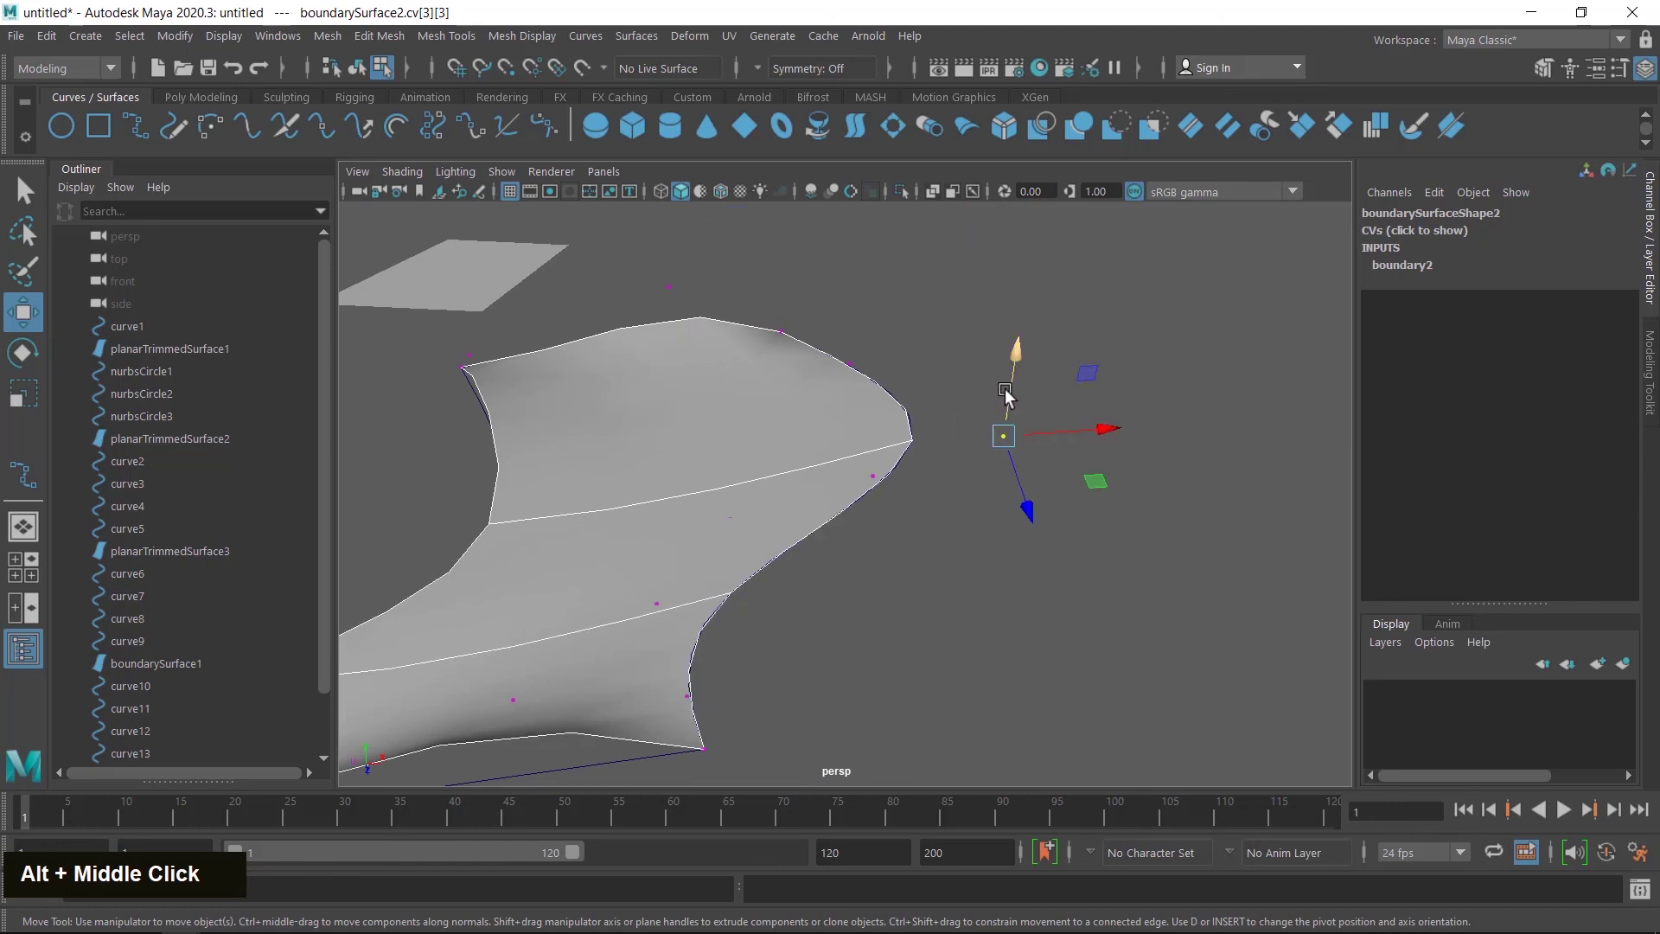
pyautogui.moveTo(1007, 391); pyautogui.dragTo(1018, 317)
pyautogui.moveTo(1018, 317); pyautogui.dragTo(1022, 436)
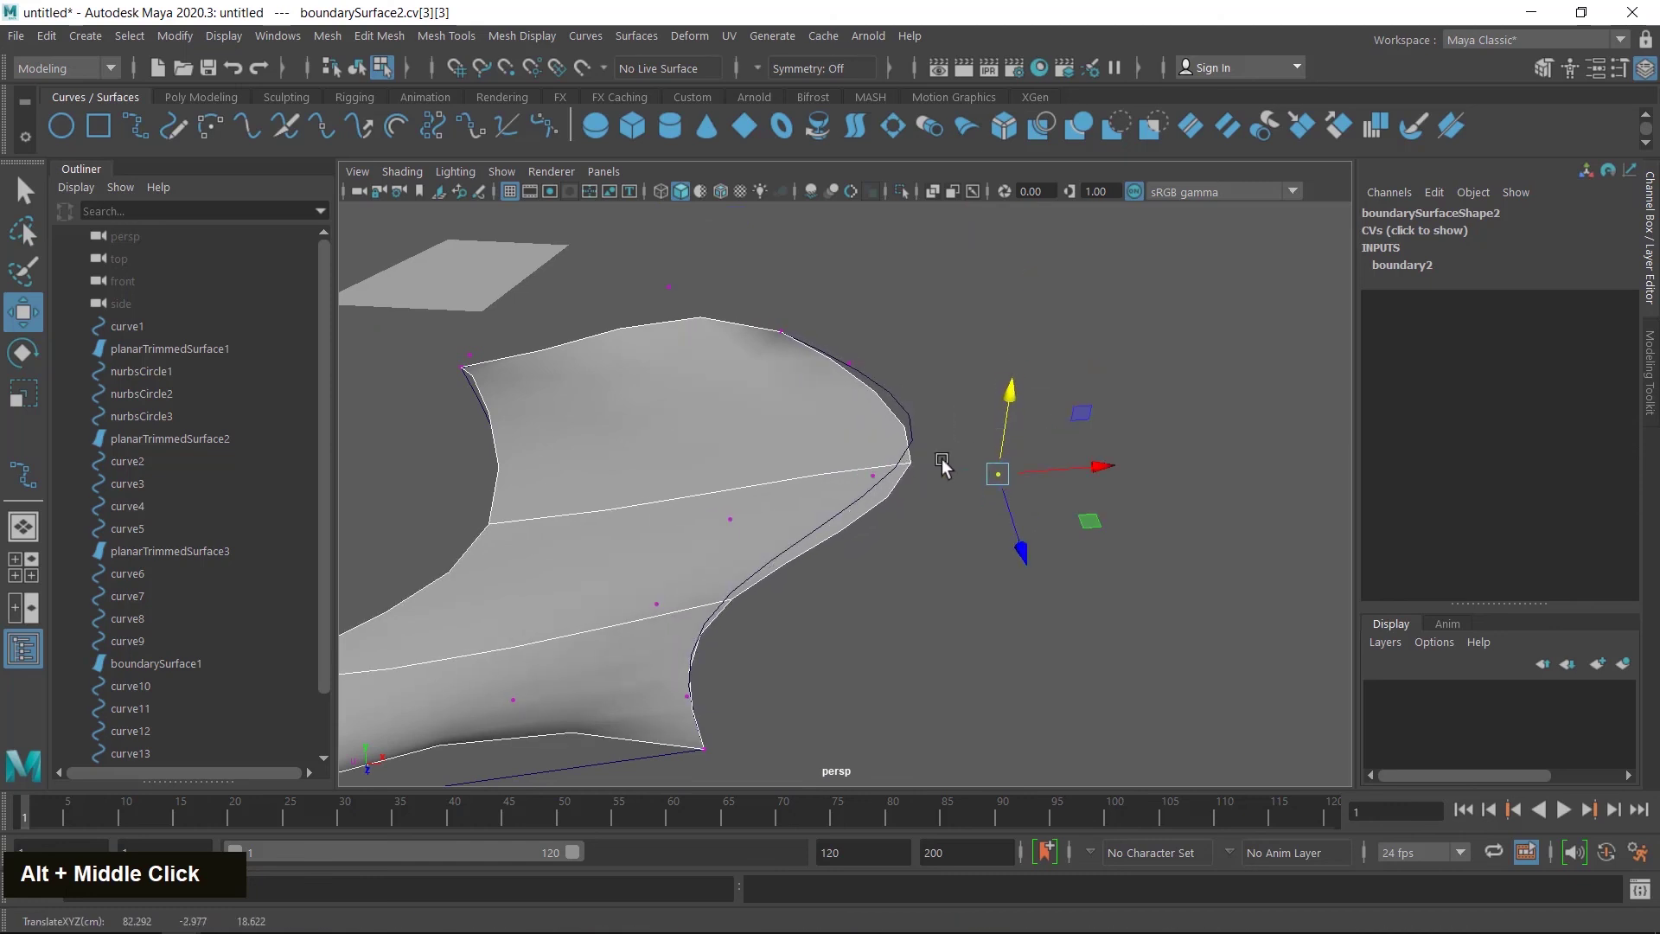
# - Raise the control vertex beside the surface's outer curved edge in Y and return the surface to object mode
pyautogui.click(870, 474)
pyautogui.moveTo(879, 430); pyautogui.dragTo(883, 313)
pyautogui.scroll(-5, 712, 560)
pyautogui.keyDown('alt'); pyautogui.moveTo(962, 566); pyautogui.dragTo(952, 535); pyautogui.keyUp('alt')
pyautogui.rightClick(971, 491)
pyautogui.moveTo(1062, 343); pyautogui.dragTo(1083, 305, button='right')
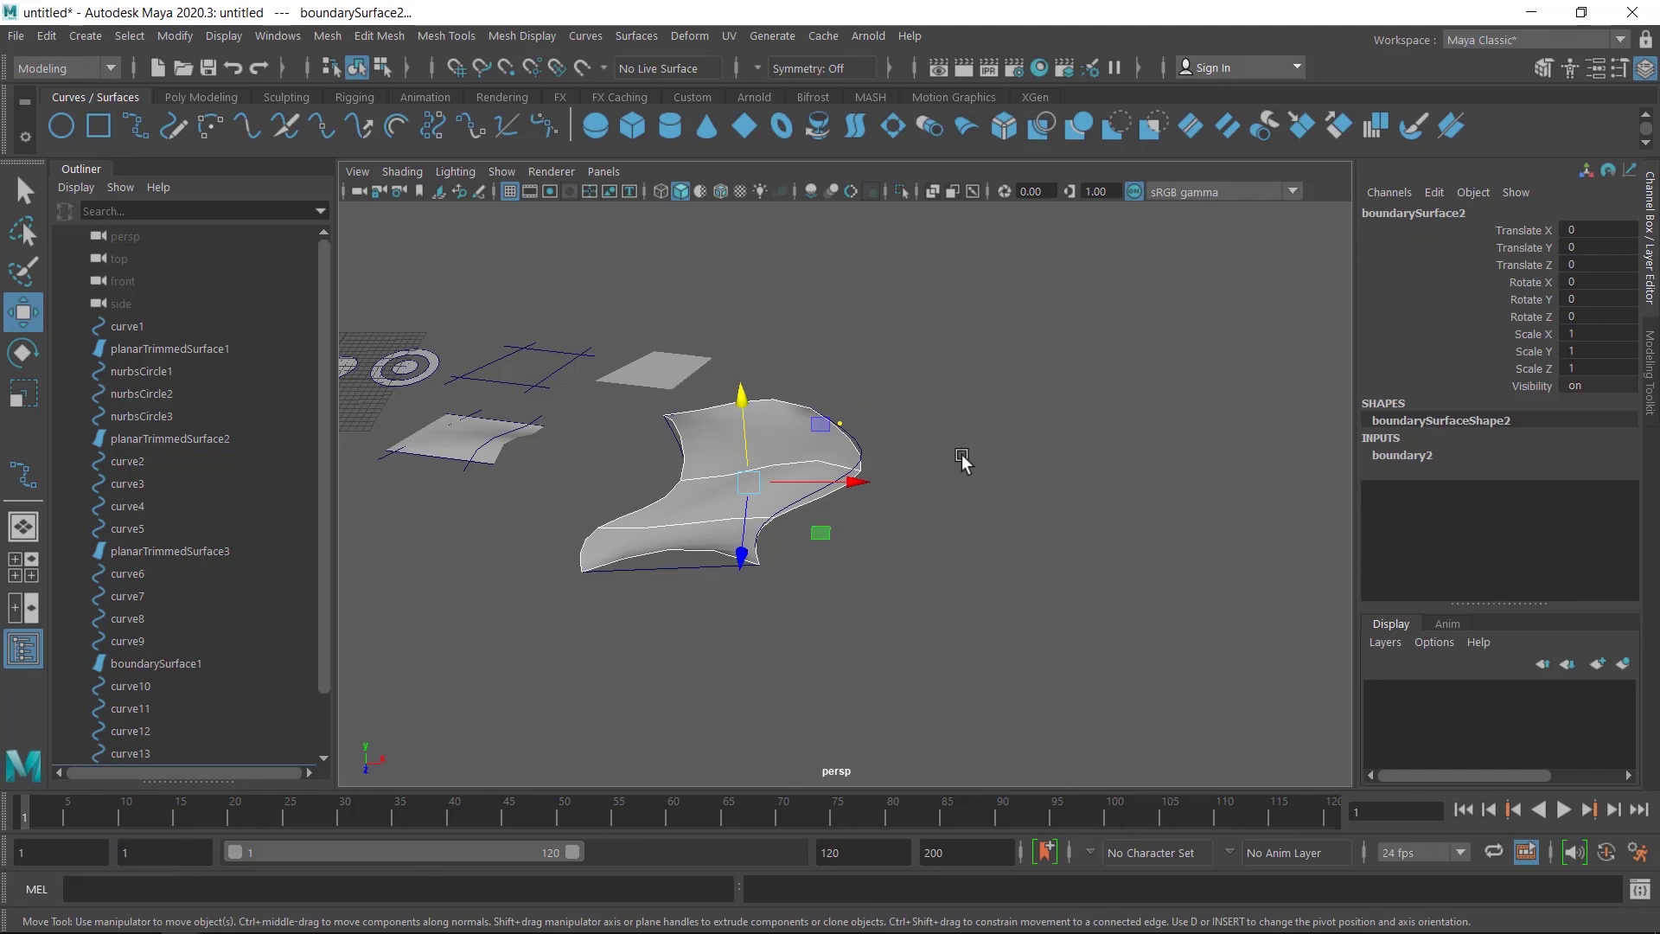
# - In the top view, place a duplicate of the four crossing straight curves at -54.353 in X and center the copies' pivots
pyautogui.click(635, 34)
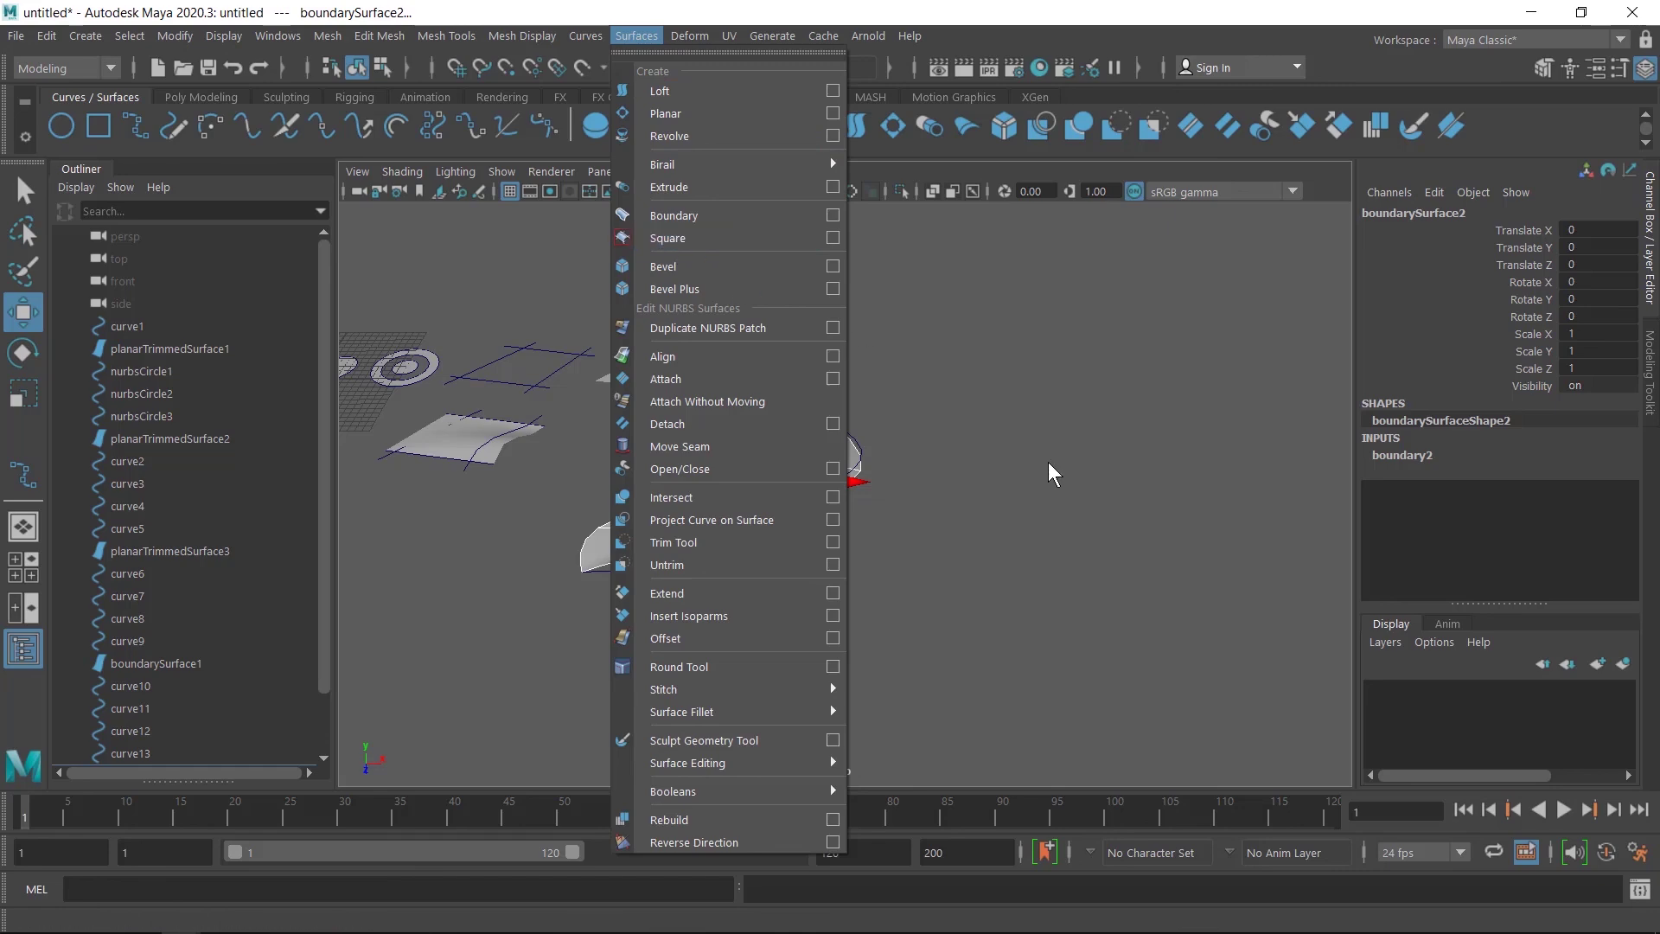
pyautogui.middleClick(1047, 463)
pyautogui.press('space')
pyautogui.press('space')
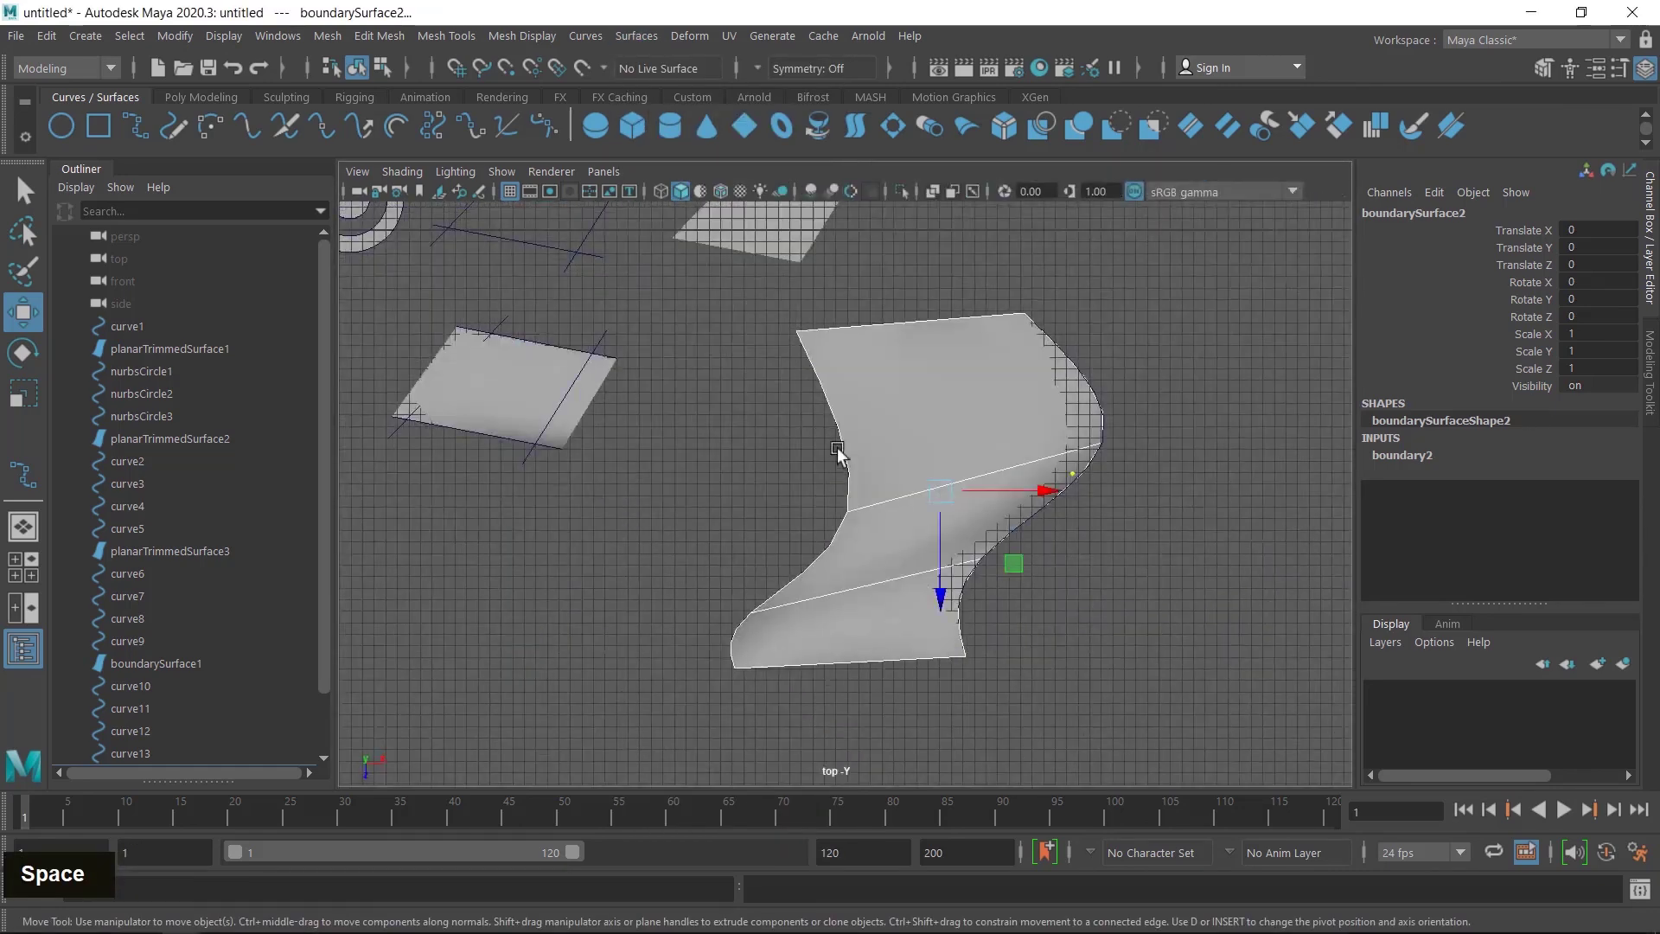
pyautogui.scroll(-3, 837, 448)
pyautogui.keyDown('alt'); pyautogui.moveTo(749, 604); pyautogui.dragTo(943, 431, button='middle'); pyautogui.keyUp('alt')
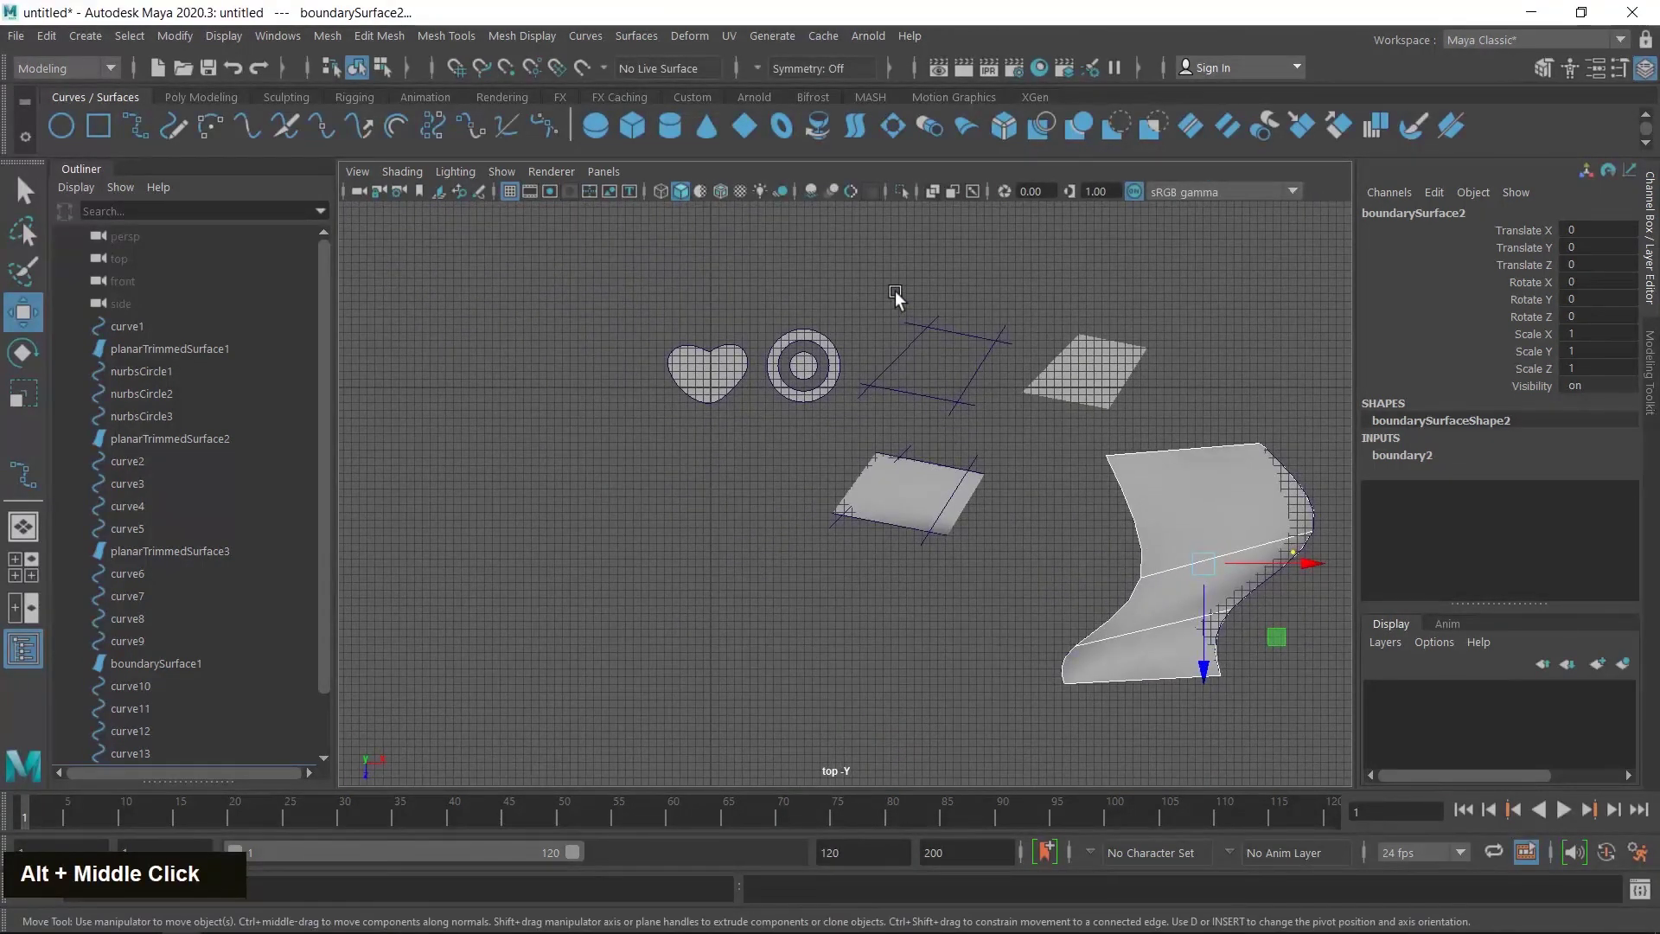
pyautogui.moveTo(982, 427); pyautogui.dragTo(884, 366)
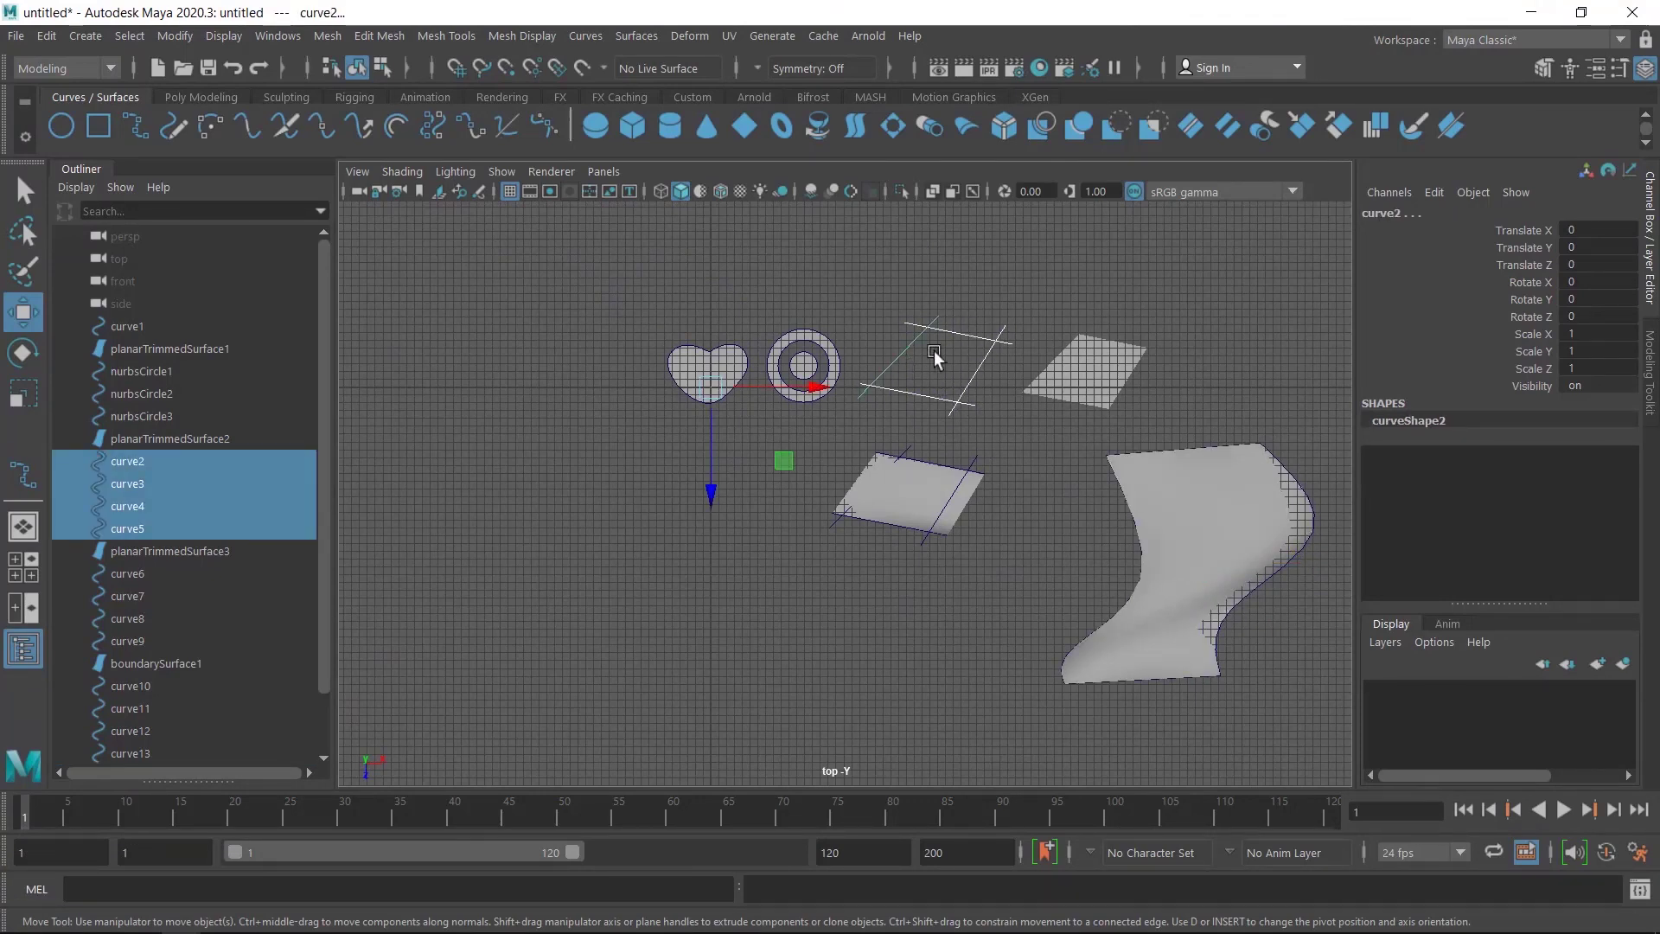
pyautogui.hotkey('ctrl', 'd')
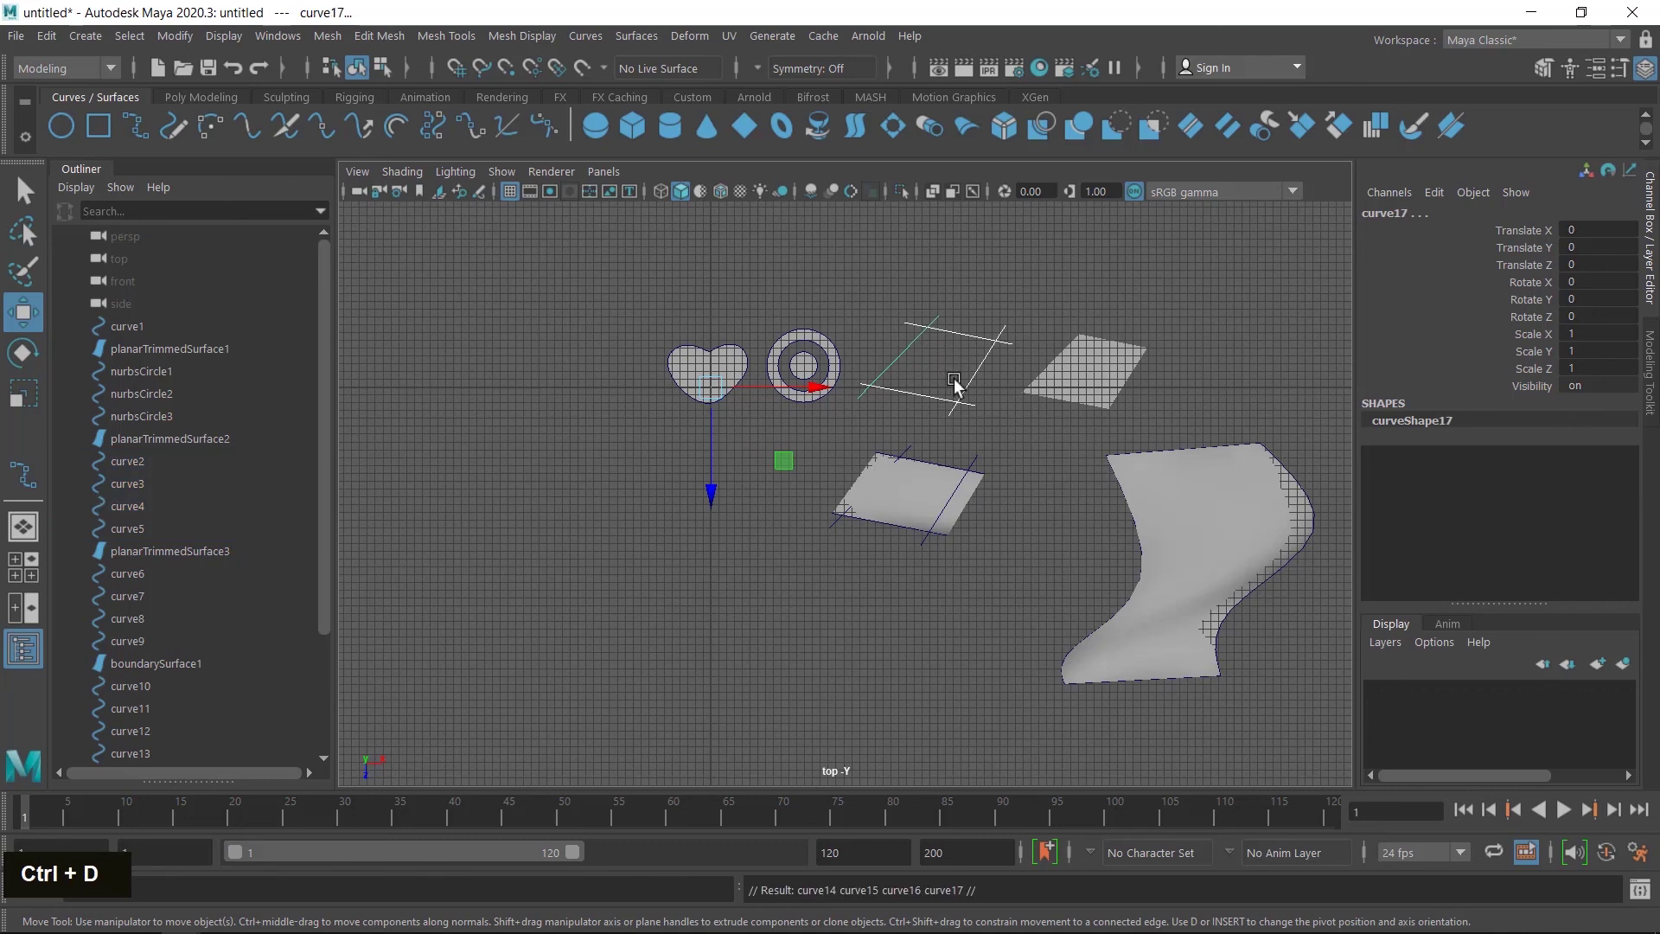
pyautogui.scroll(-2, 977, 370)
pyautogui.moveTo(775, 406); pyautogui.dragTo(428, 608)
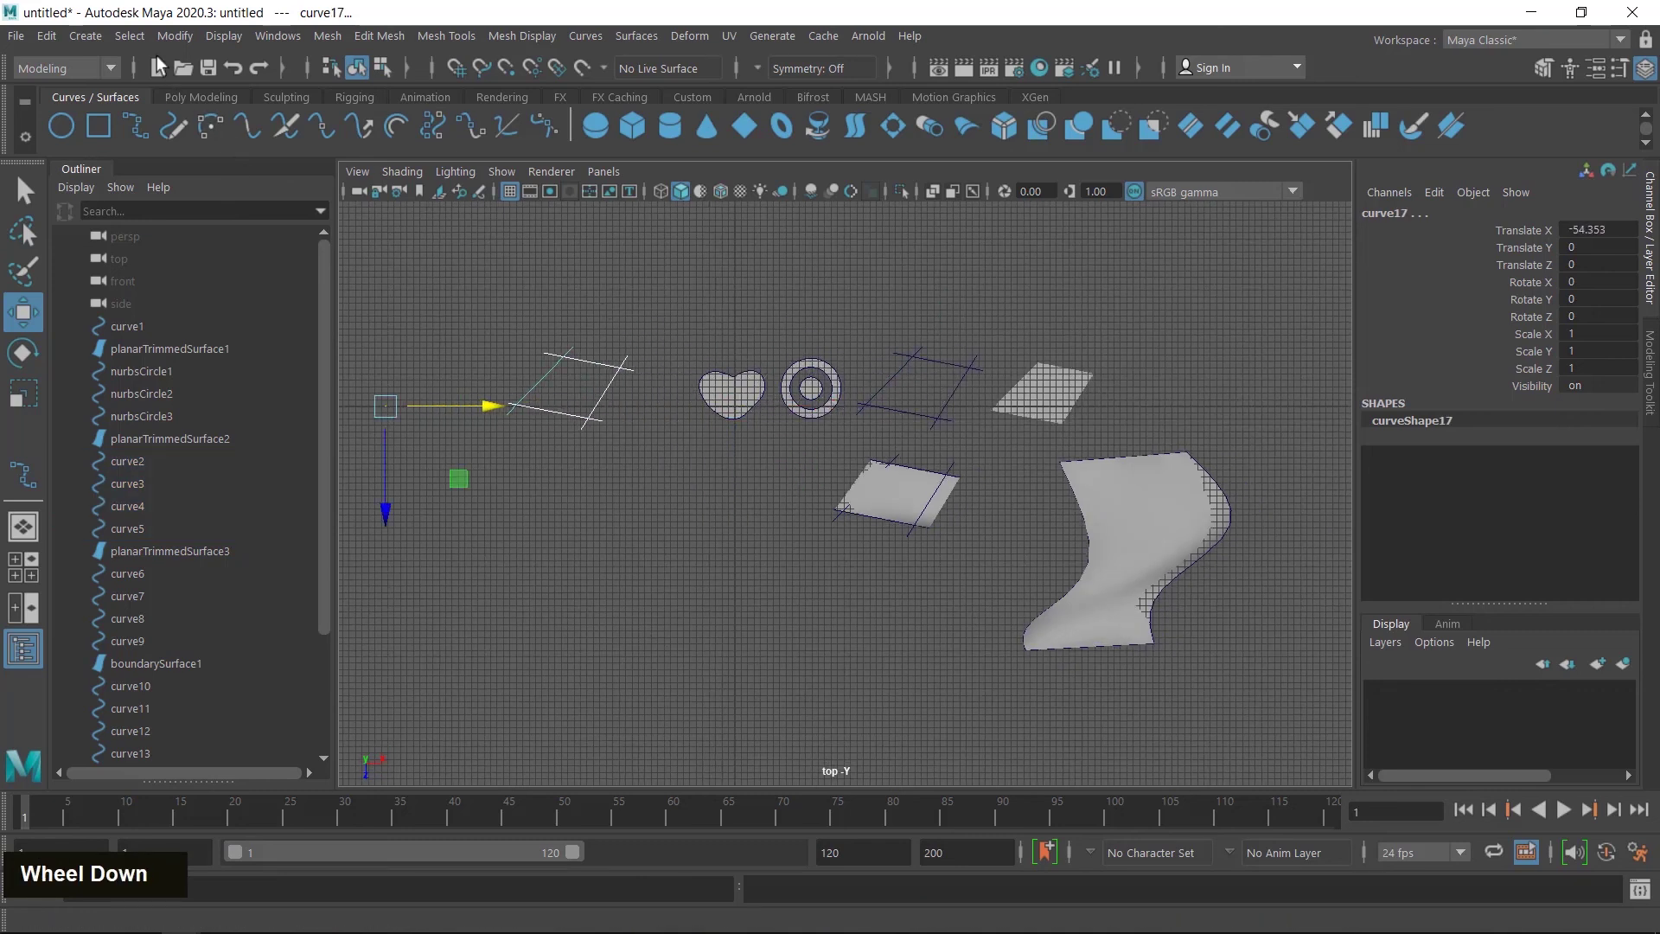
pyautogui.click(175, 36)
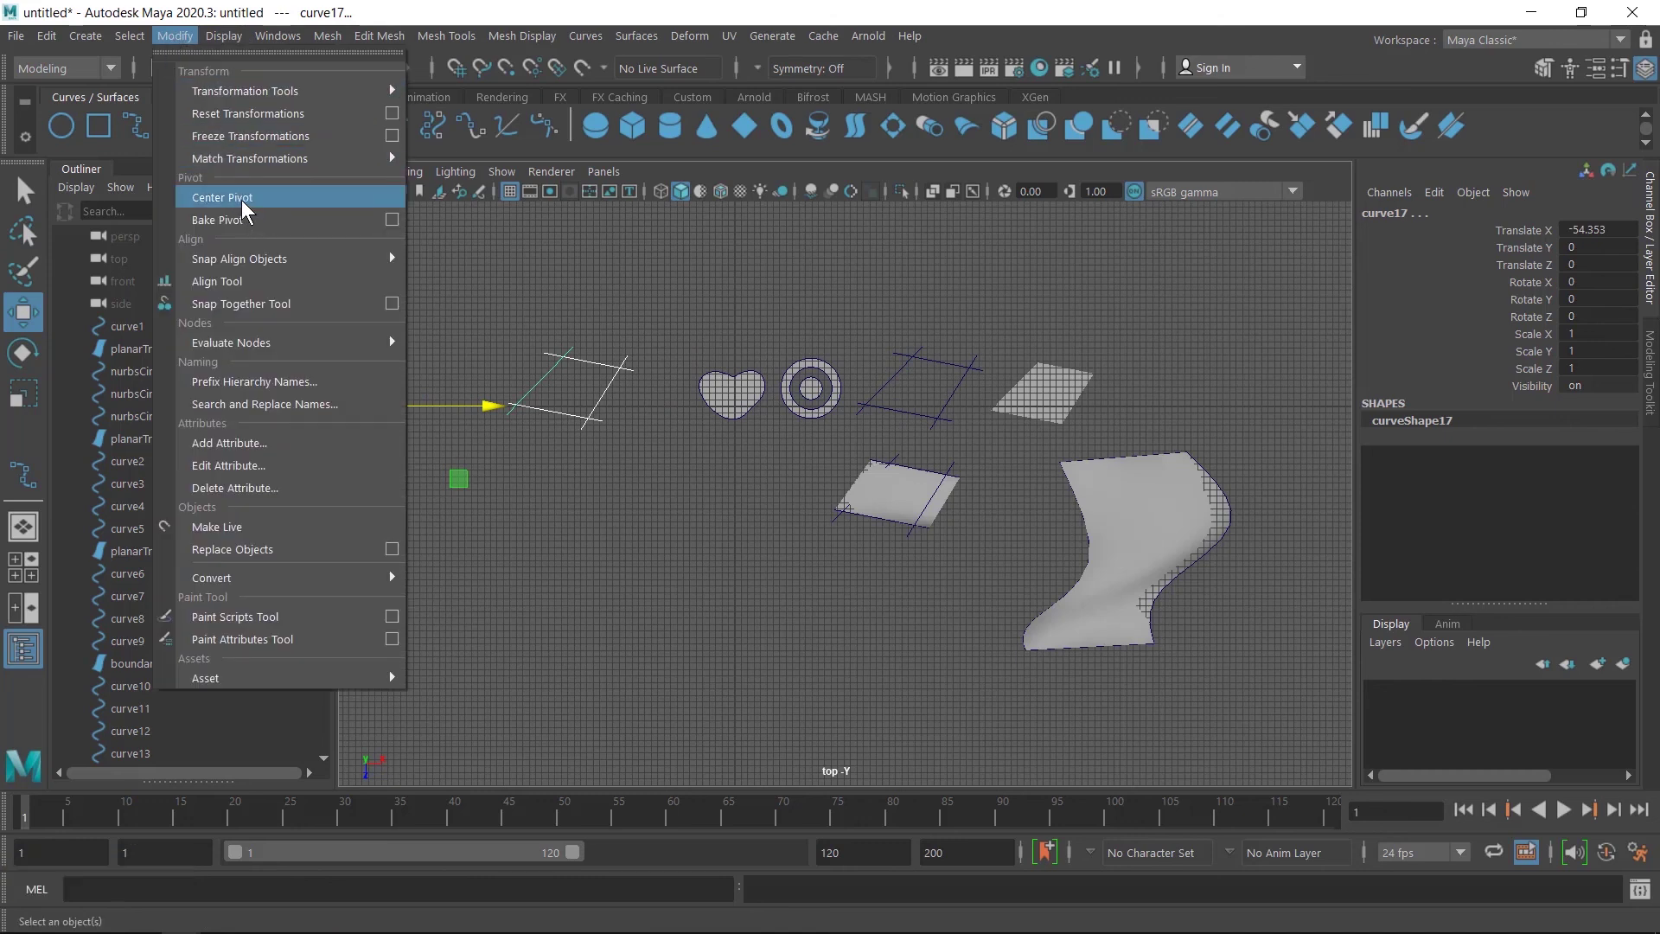
pyautogui.click(241, 199)
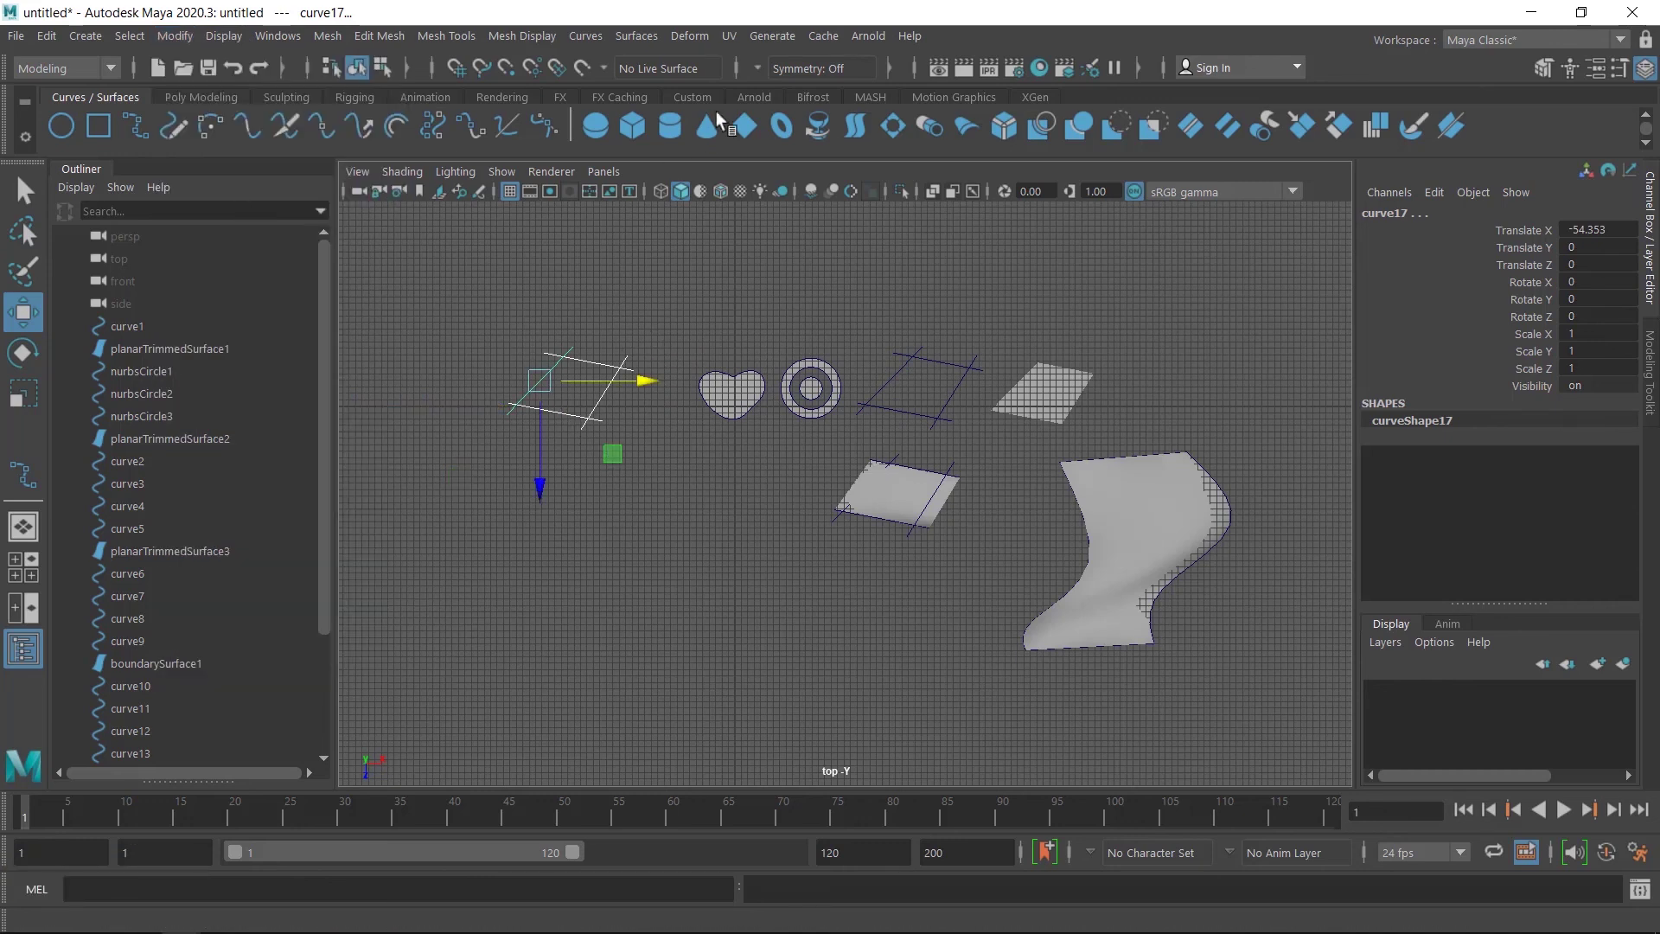
# - Try to build a Square surface from the four duplicated curves as selected, and clear the selection
pyautogui.click(637, 36)
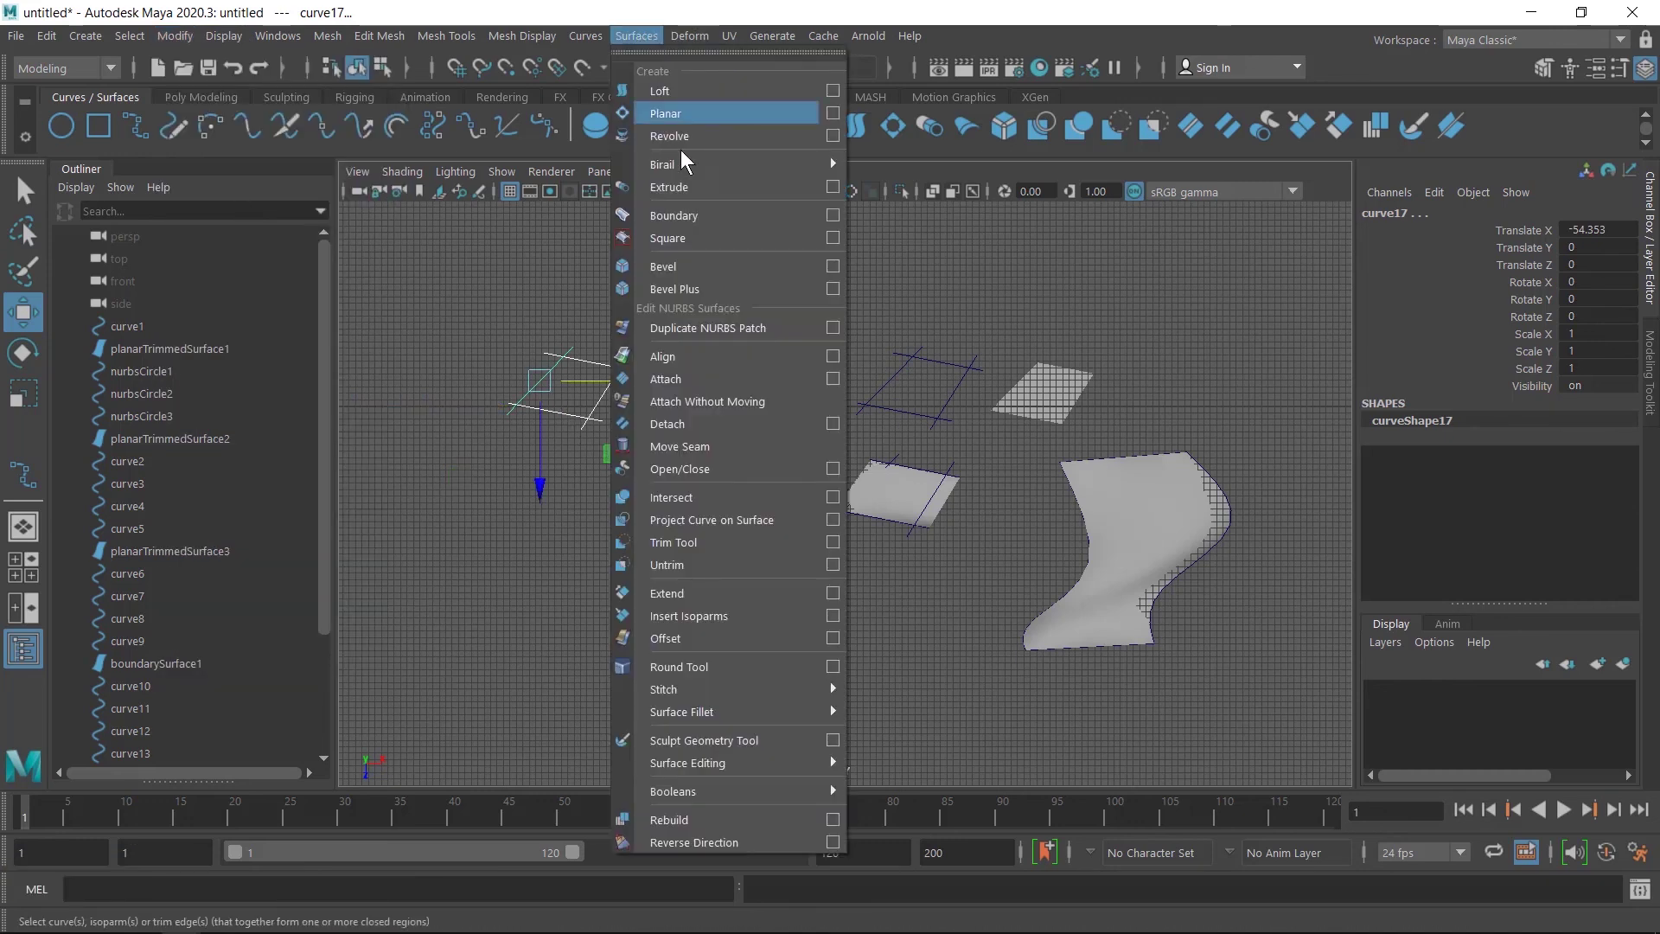
pyautogui.click(677, 235)
pyautogui.click(510, 315)
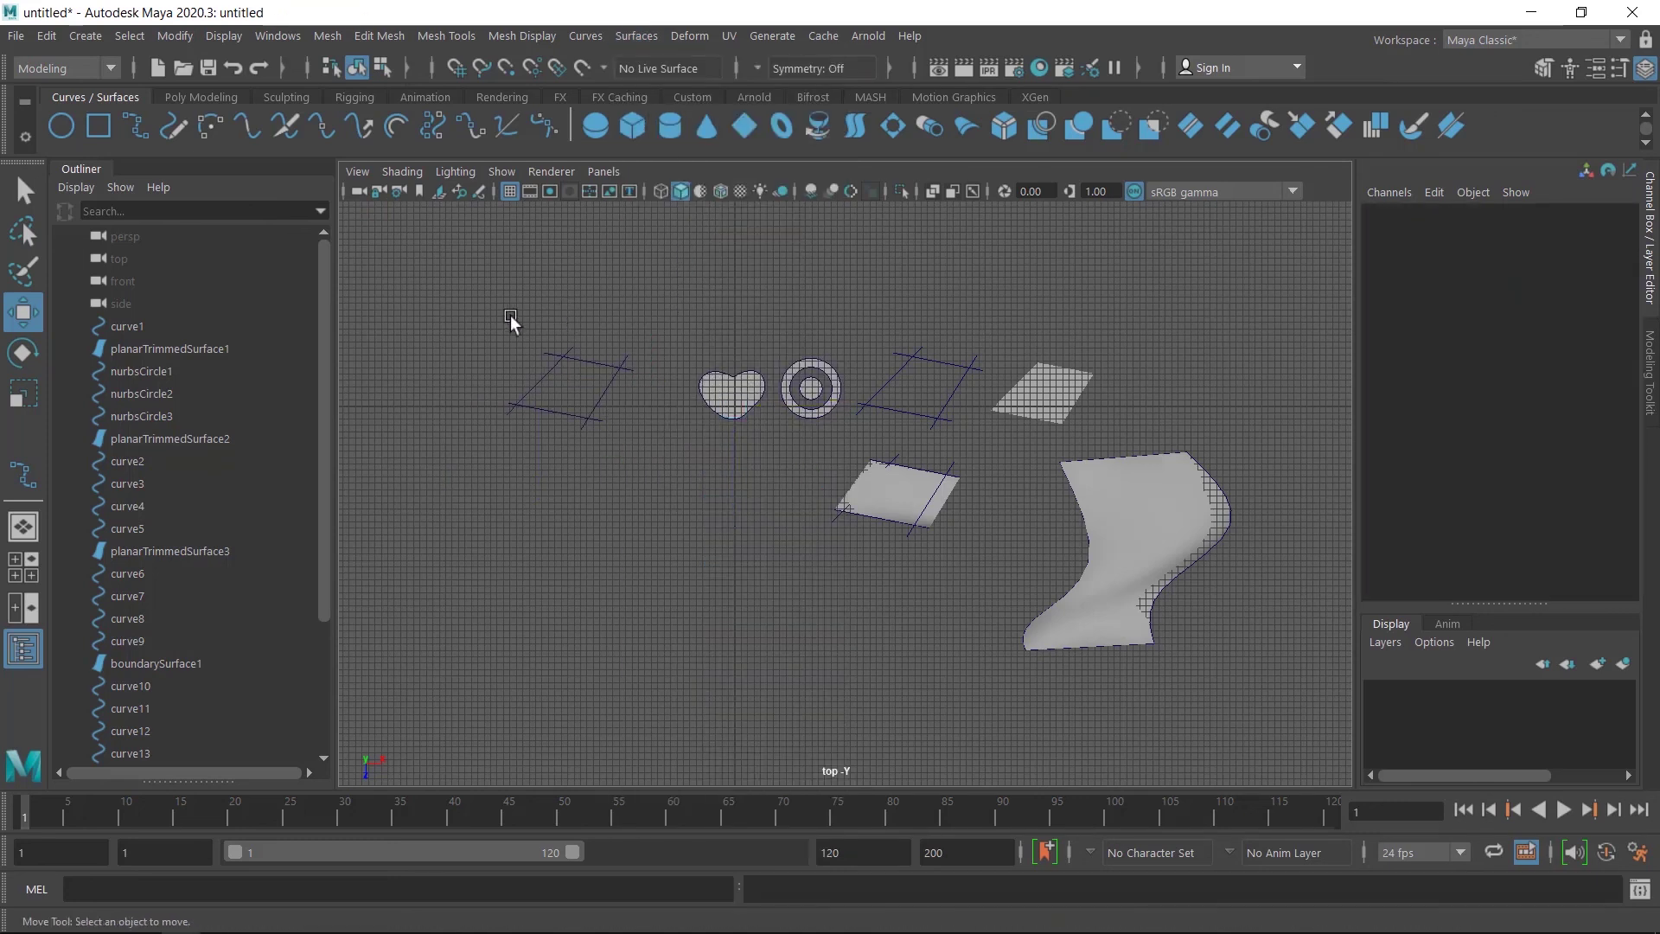
# - Reselect the four duplicated crossing curves and build a Square surface from them
pyautogui.moveTo(486, 315); pyautogui.dragTo(625, 448)
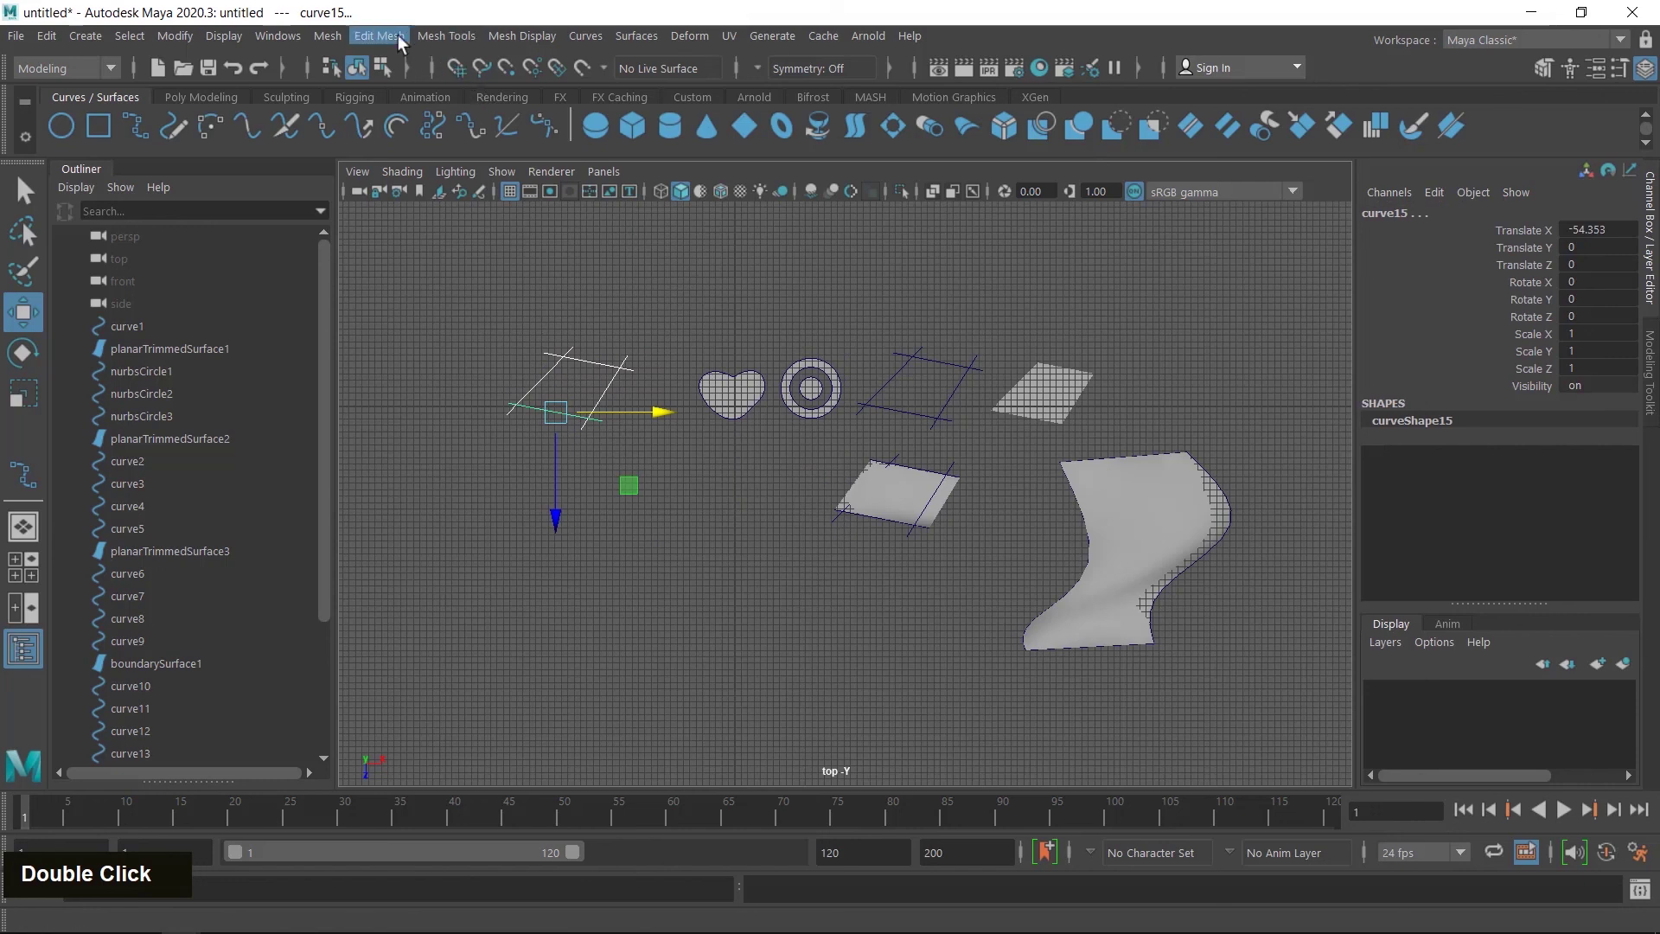
pyautogui.click(636, 35)
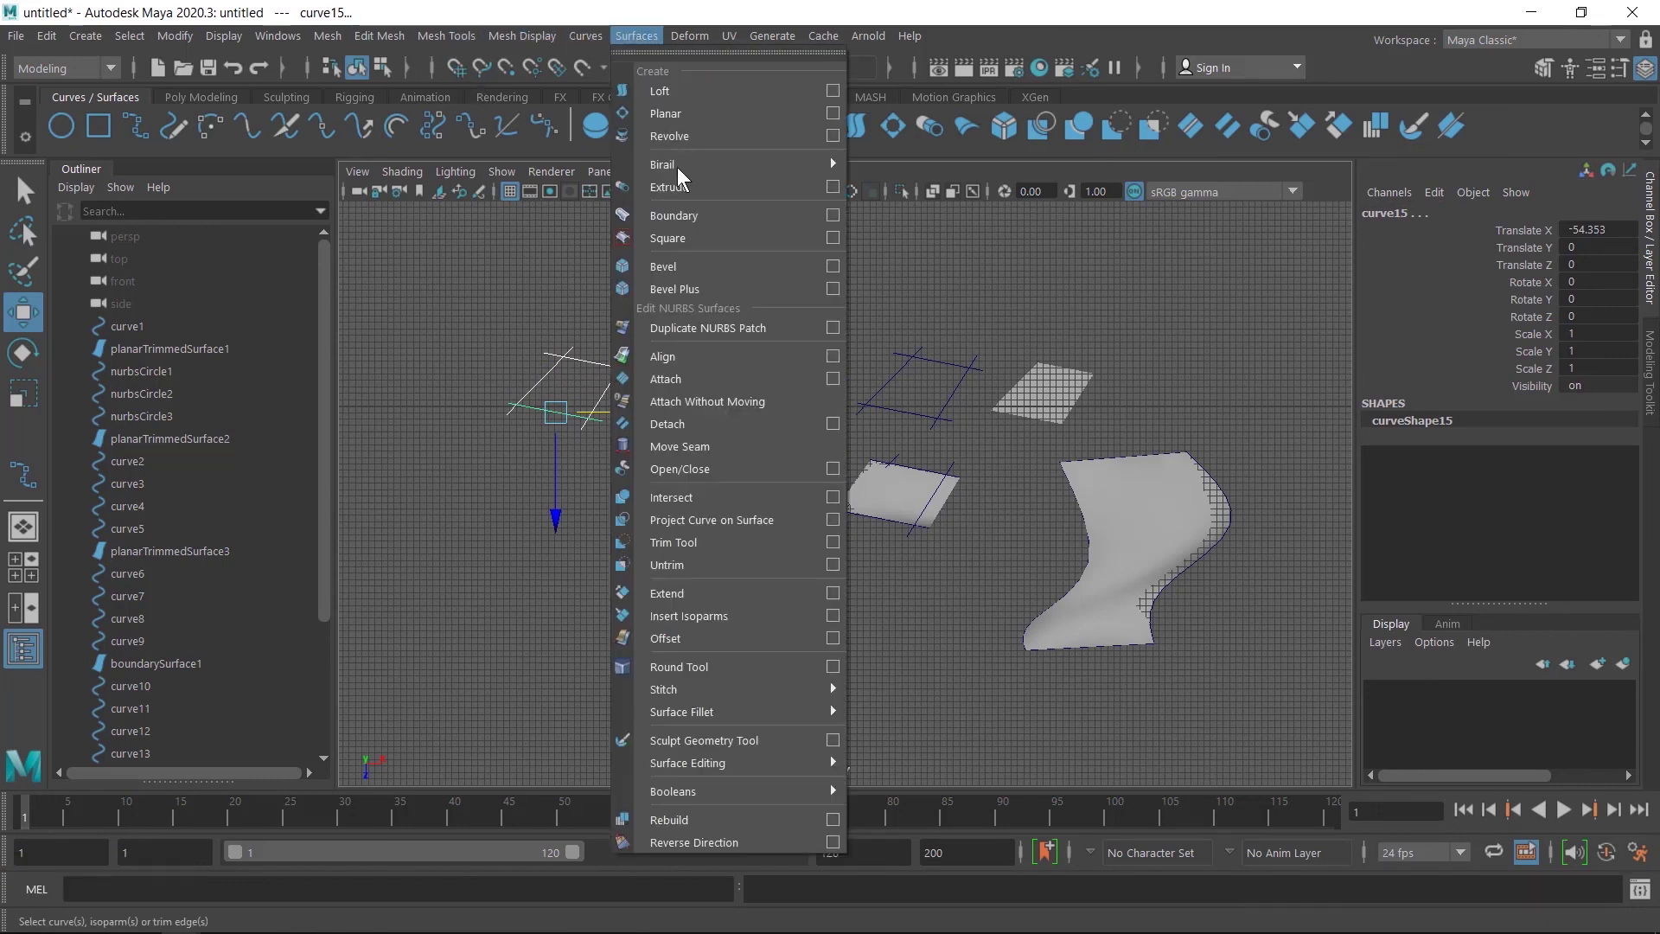
pyautogui.click(681, 238)
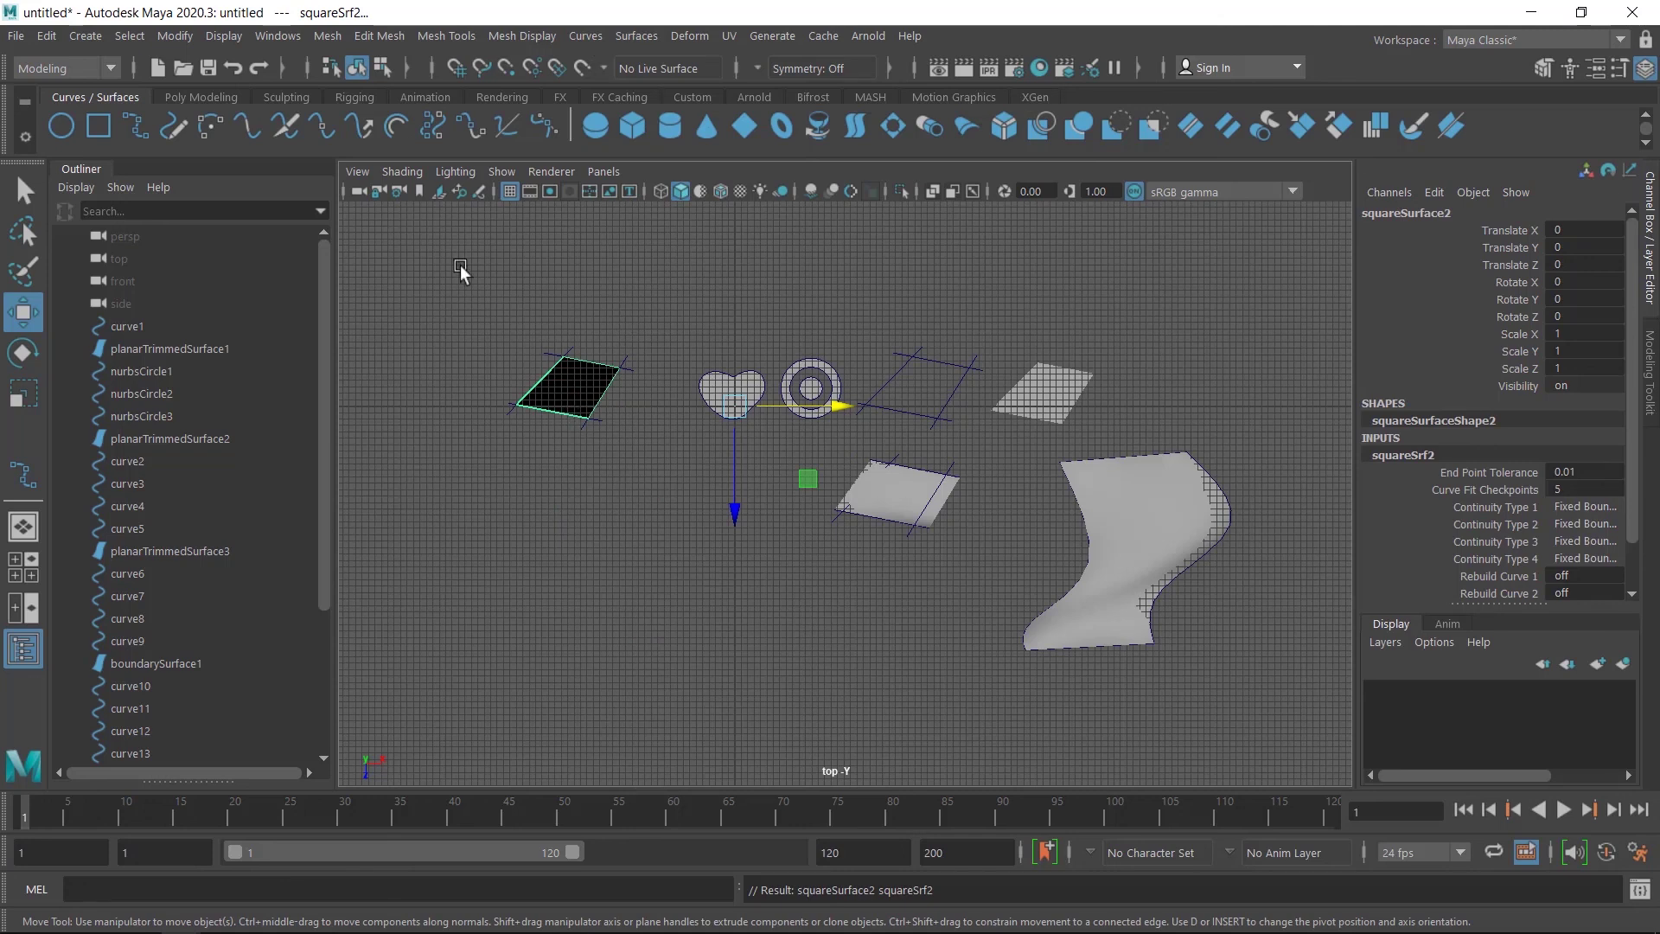
# - Center the pivot of the new Square surface and reverse its surface direction
pyautogui.click(173, 37)
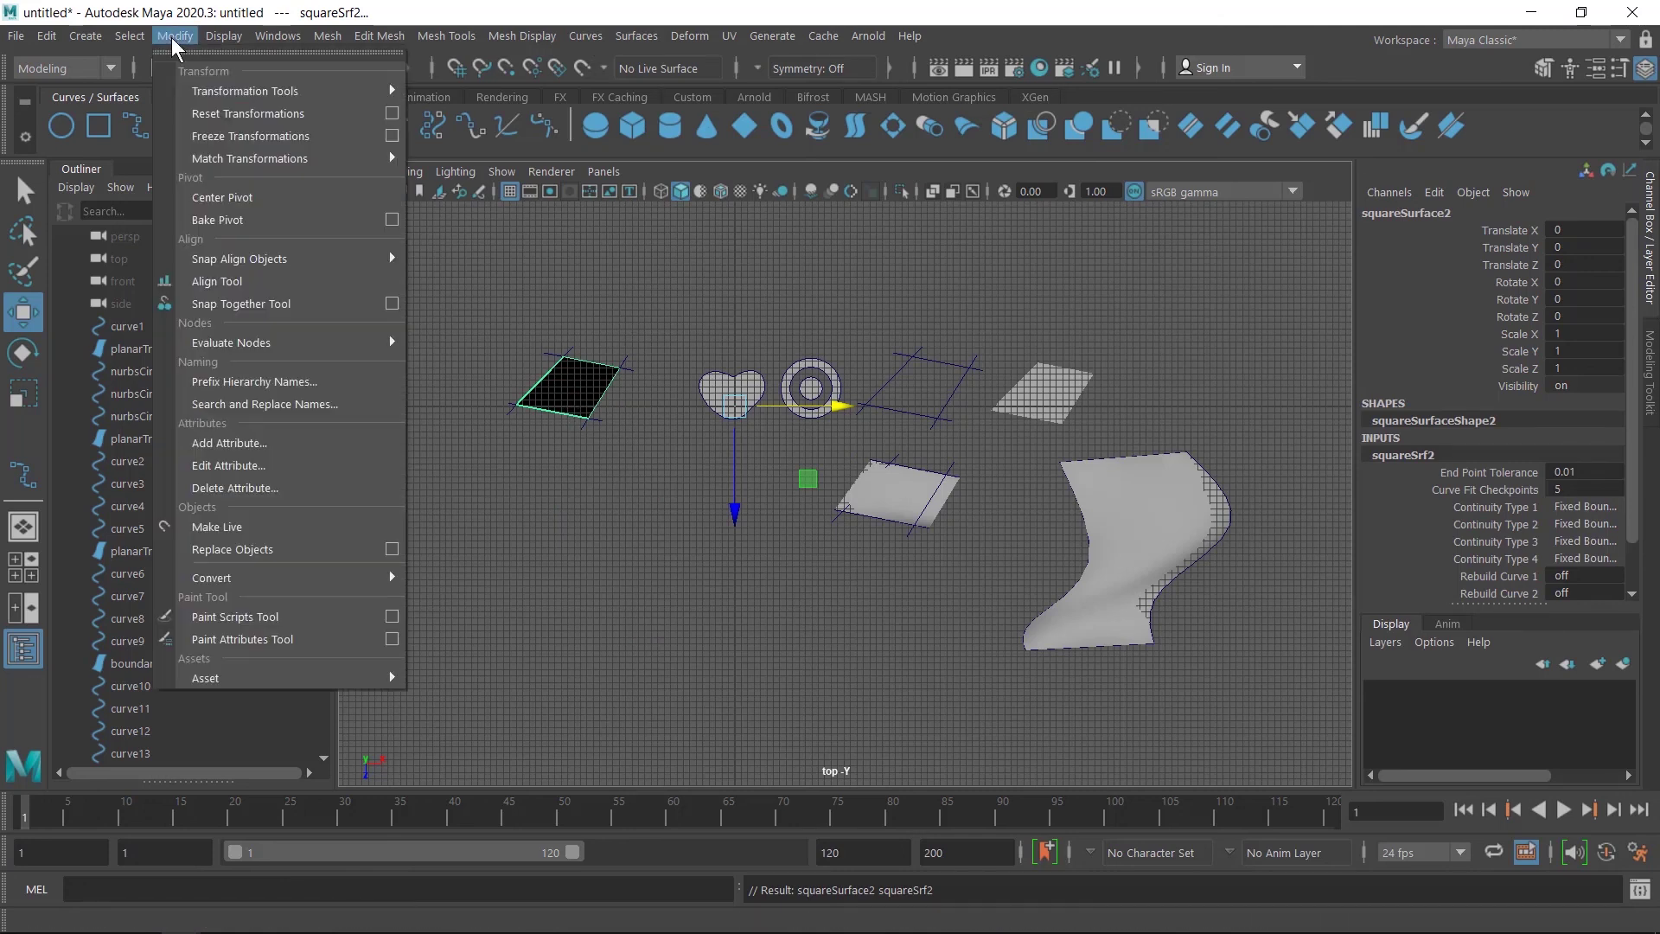
pyautogui.click(242, 199)
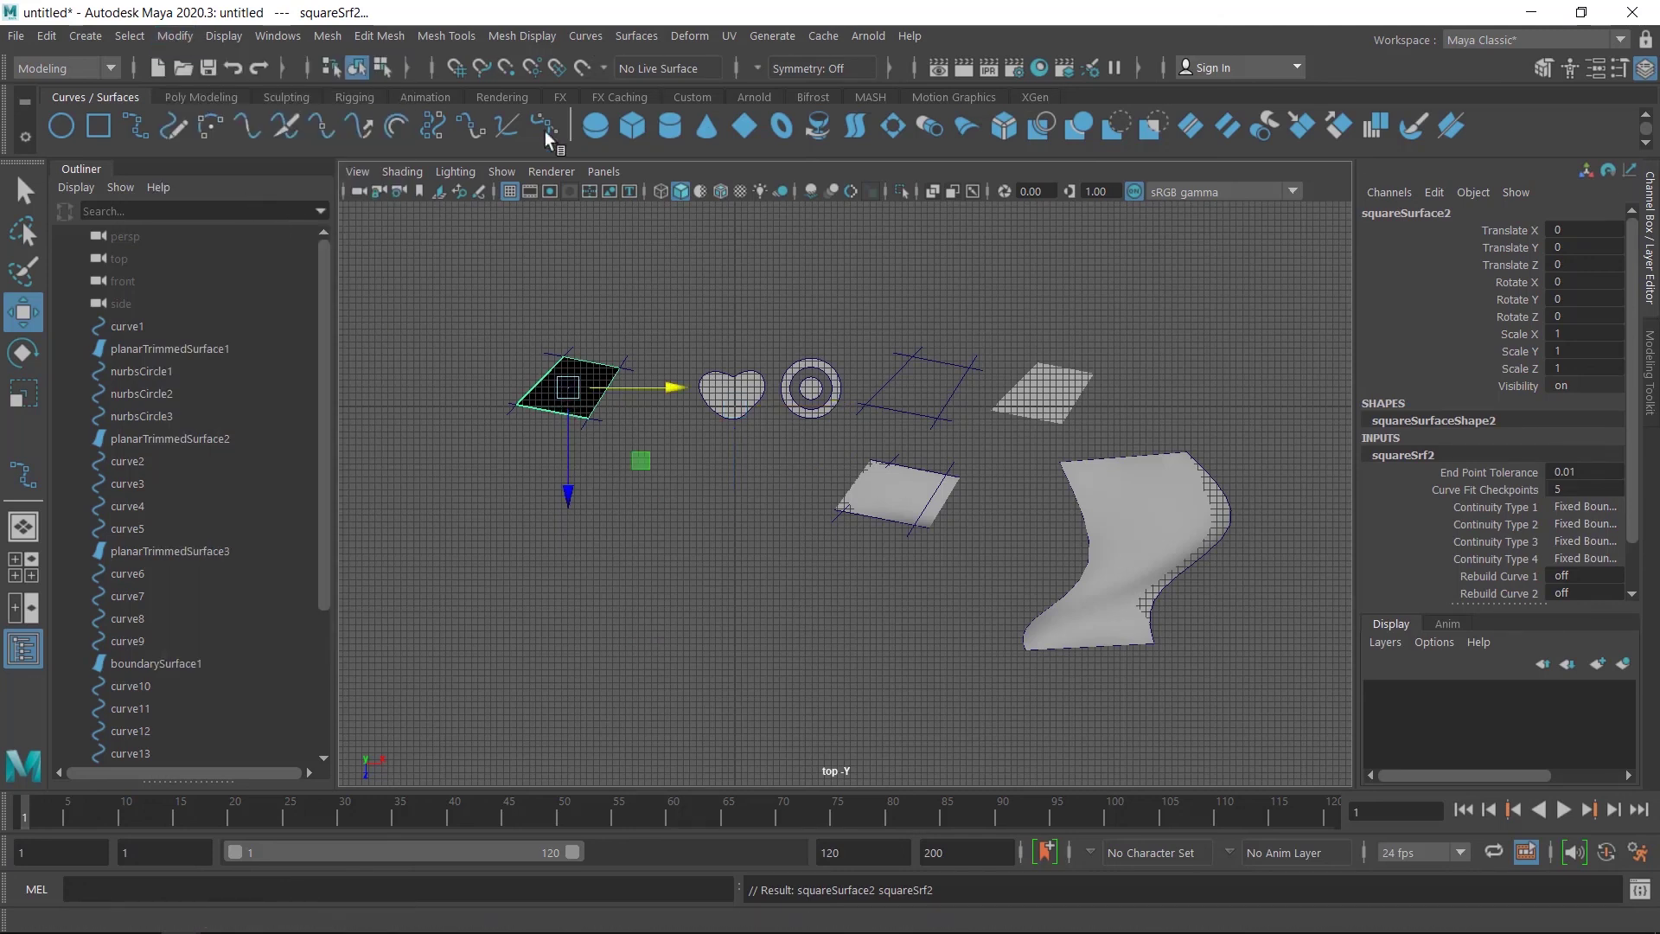
pyautogui.click(634, 37)
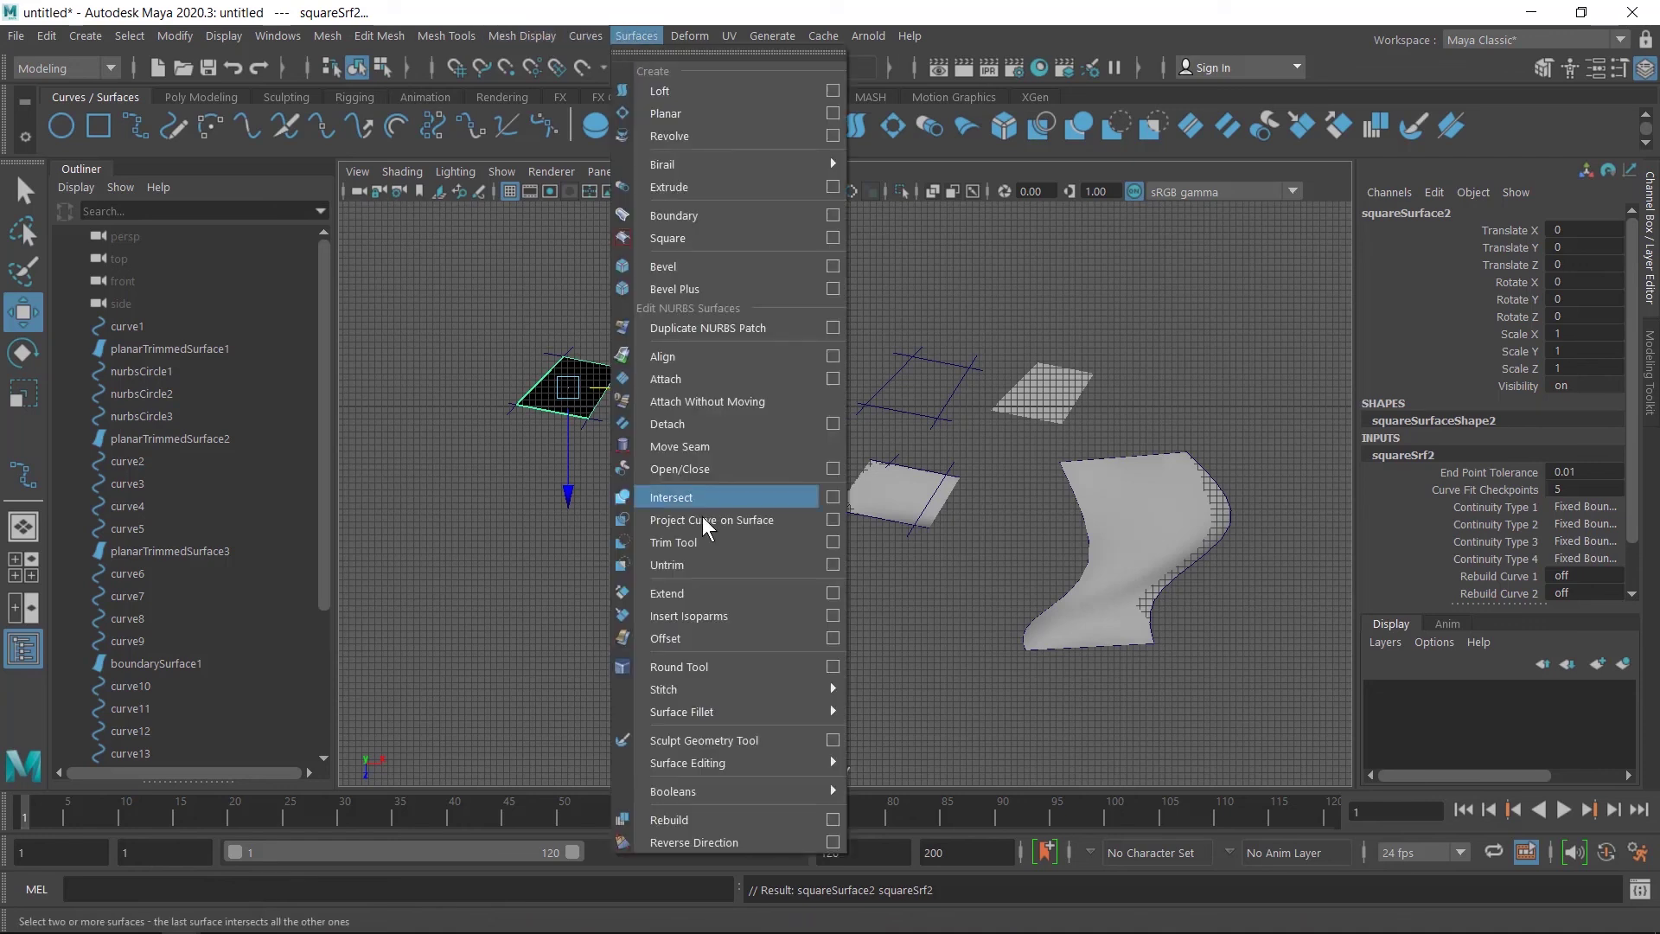
pyautogui.click(698, 843)
# - In the perspective view, try raising end control vertex cv[3] of curve15 to about 0.83 cm in Y, and undo the move
pyautogui.press('space')
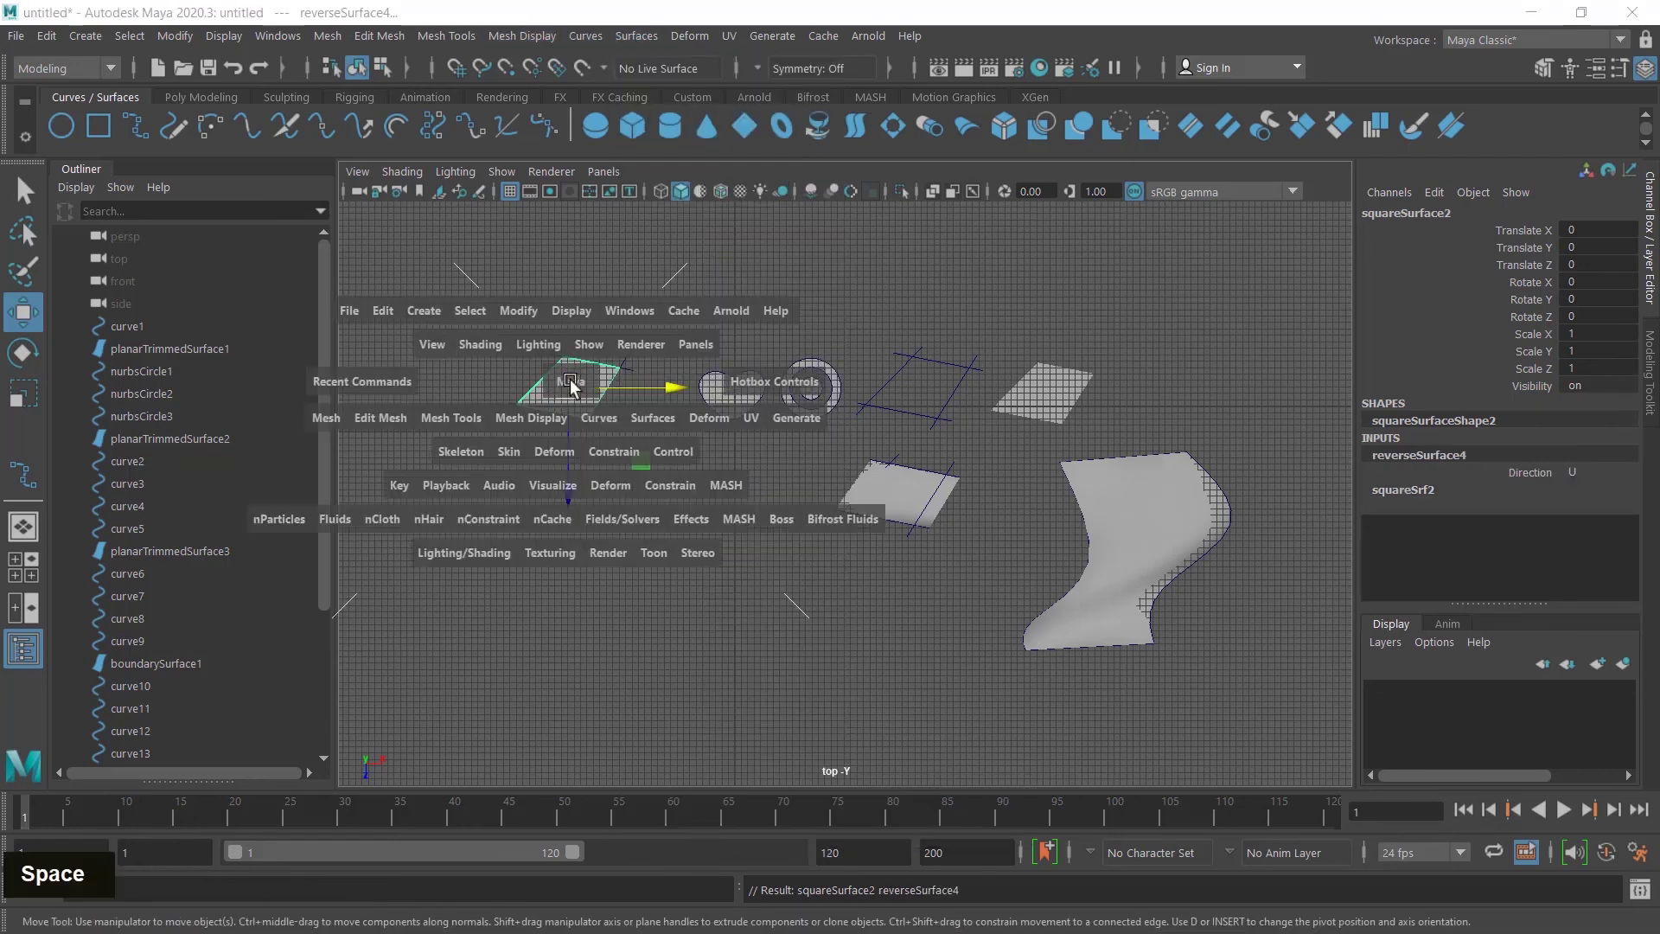
pyautogui.press('space')
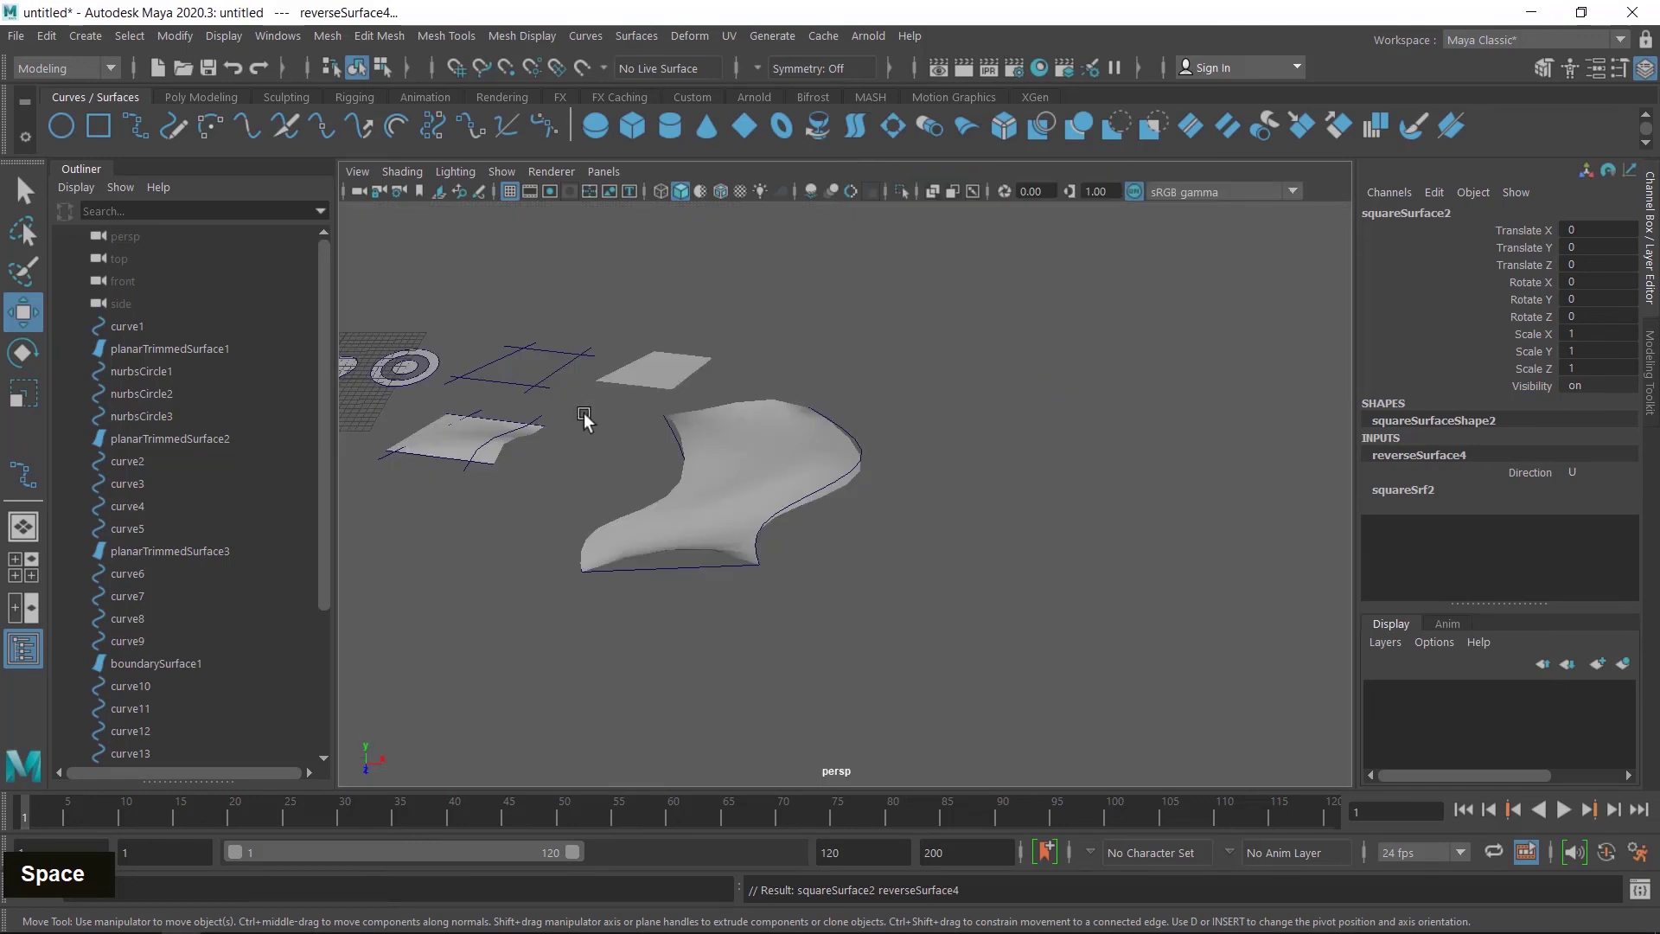
pyautogui.keyDown('alt'); pyautogui.moveTo(521, 430); pyautogui.dragTo(1098, 582, button='middle'); pyautogui.keyUp('alt')
pyautogui.scroll(3, 745, 563)
pyautogui.keyDown('alt'); pyautogui.moveTo(745, 563); pyautogui.dragTo(844, 474, button='middle'); pyautogui.keyUp('alt')
pyautogui.scroll(5, 844, 471)
pyautogui.keyDown('alt'); pyautogui.moveTo(934, 438); pyautogui.dragTo(911, 532, button='middle'); pyautogui.keyUp('alt')
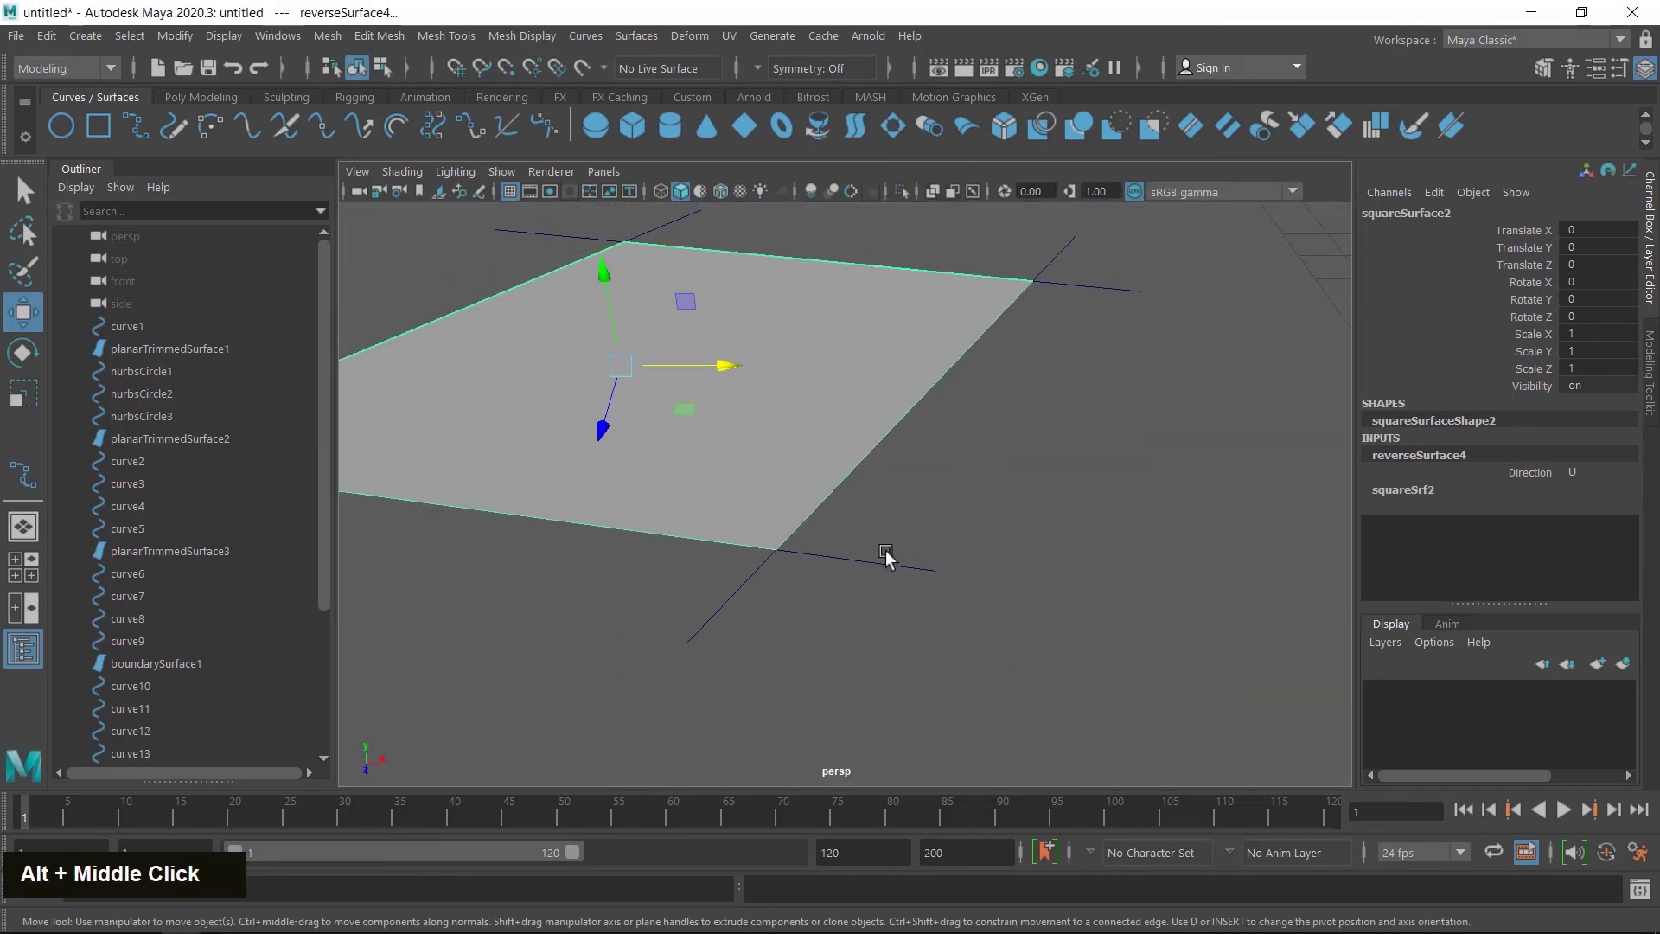
pyautogui.moveTo(907, 606); pyautogui.dragTo(907, 605)
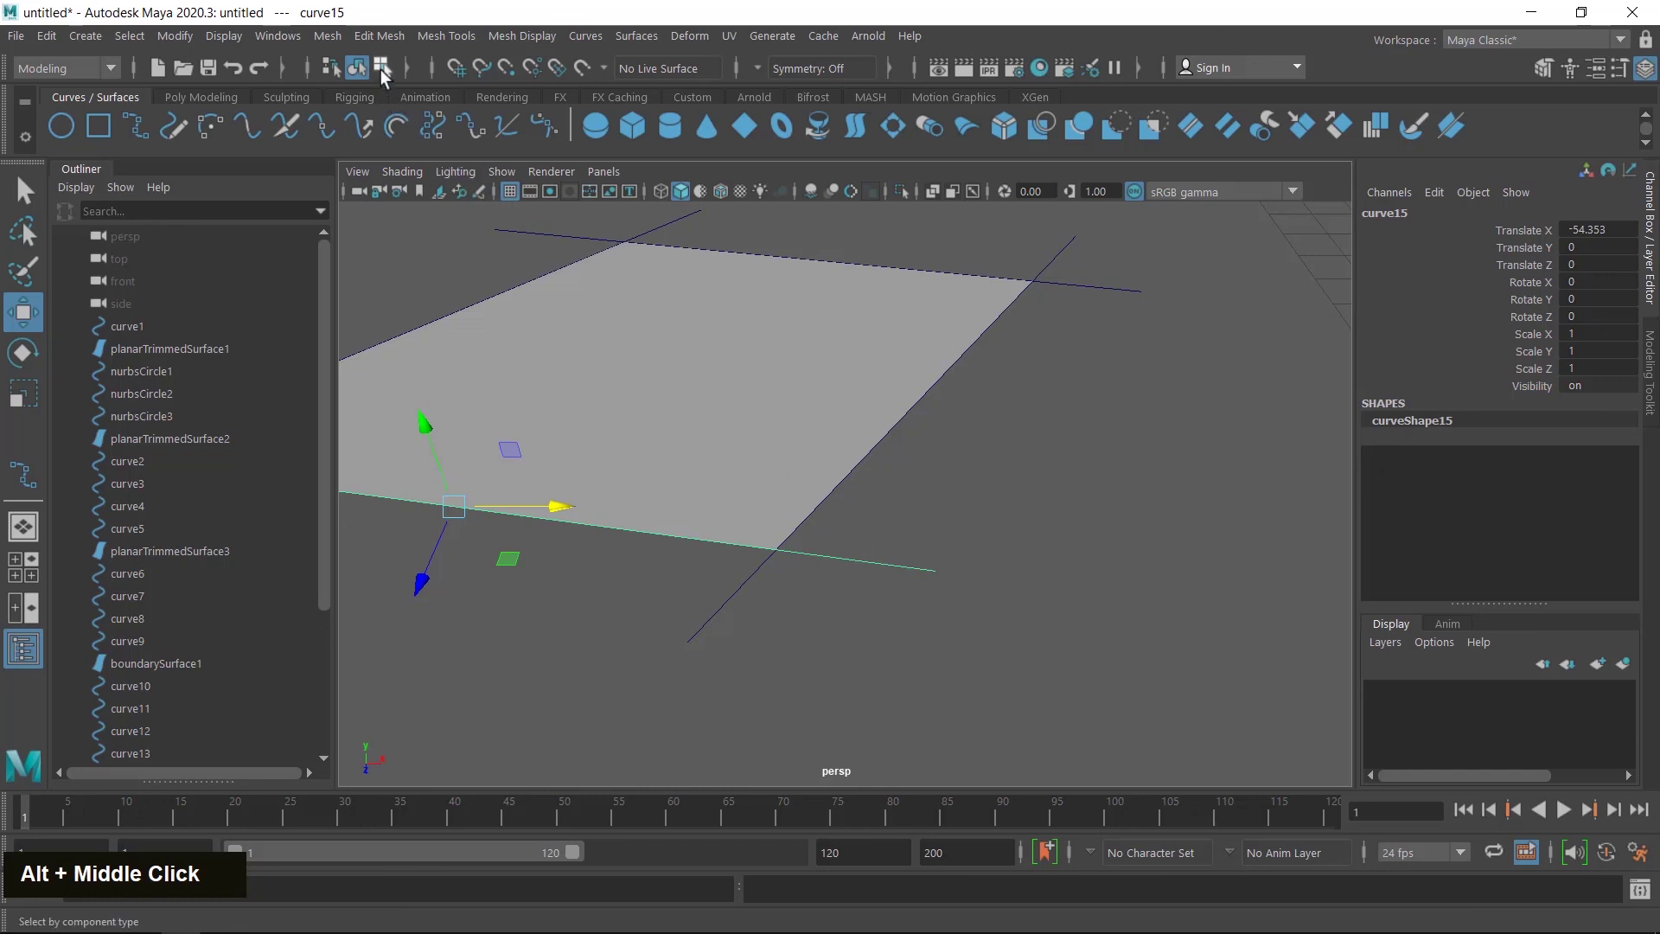
pyautogui.click(380, 69)
pyautogui.moveTo(923, 537); pyautogui.dragTo(991, 643)
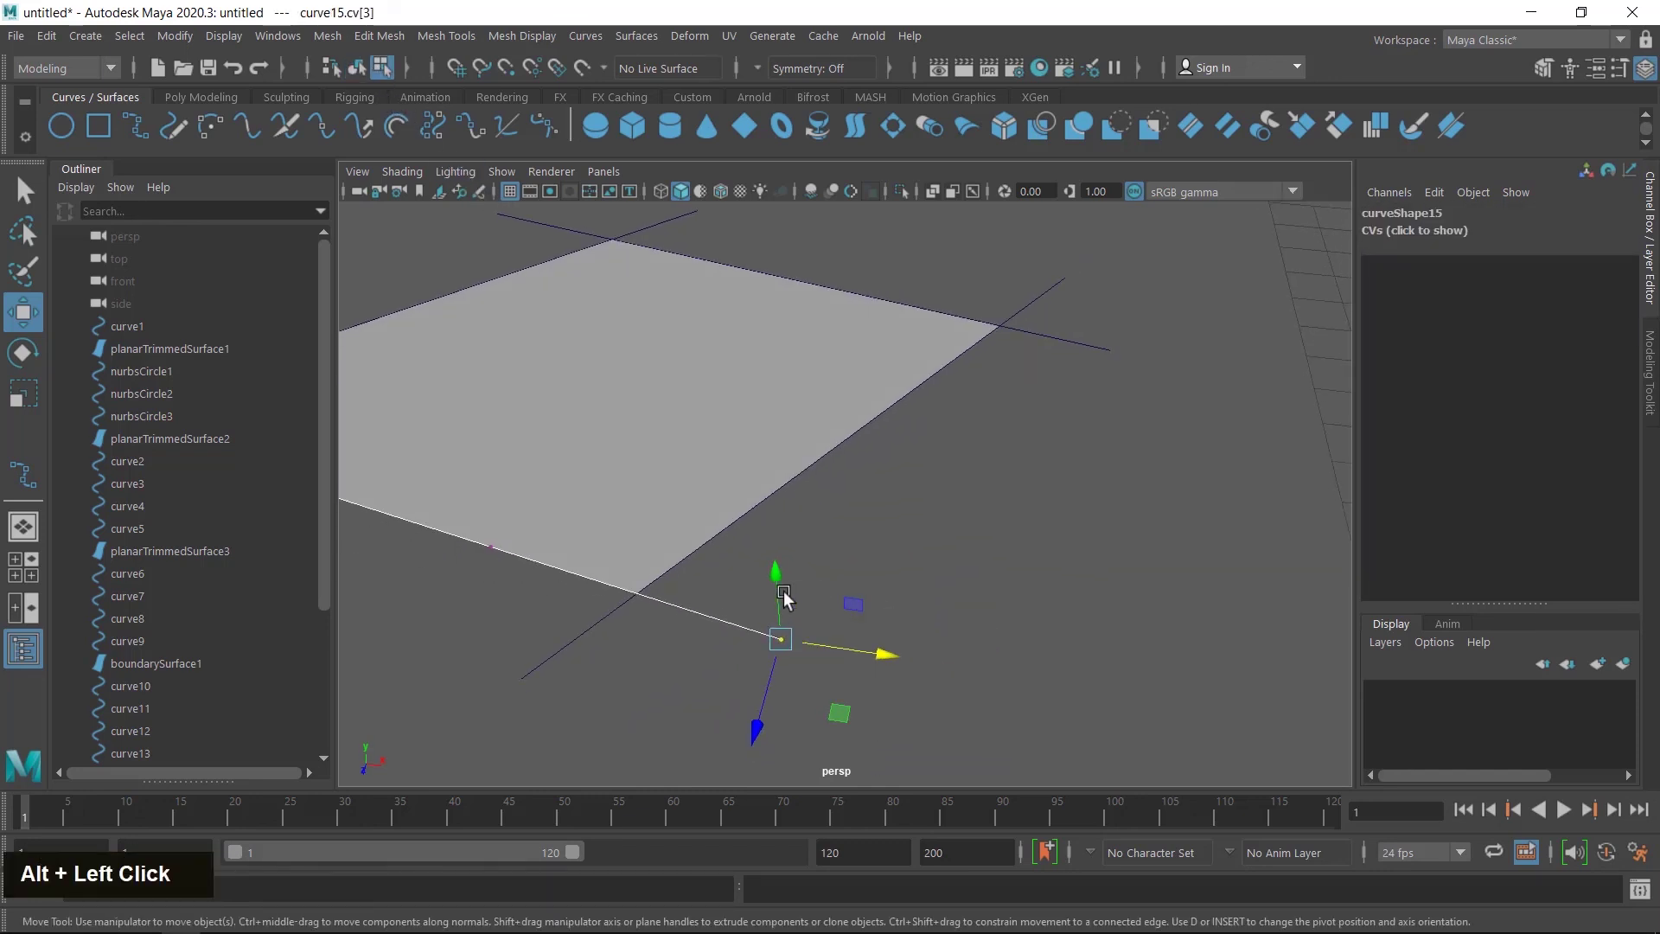
pyautogui.moveTo(777, 597); pyautogui.dragTo(764, 559)
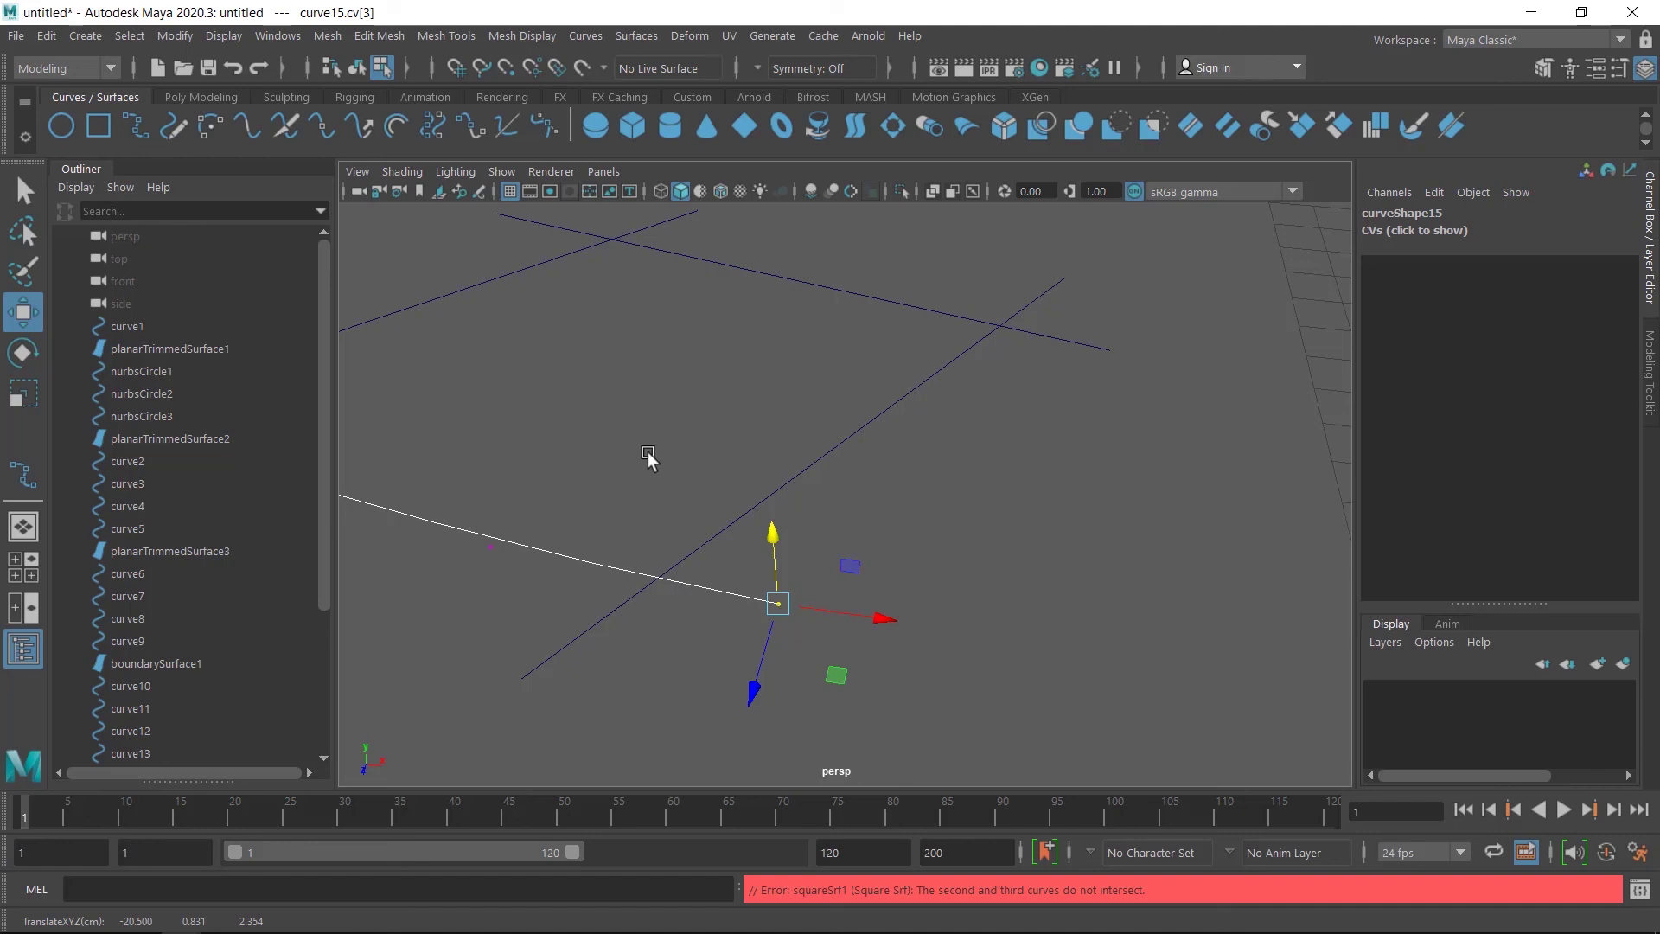
pyautogui.hotkey('ctrl', 'z')
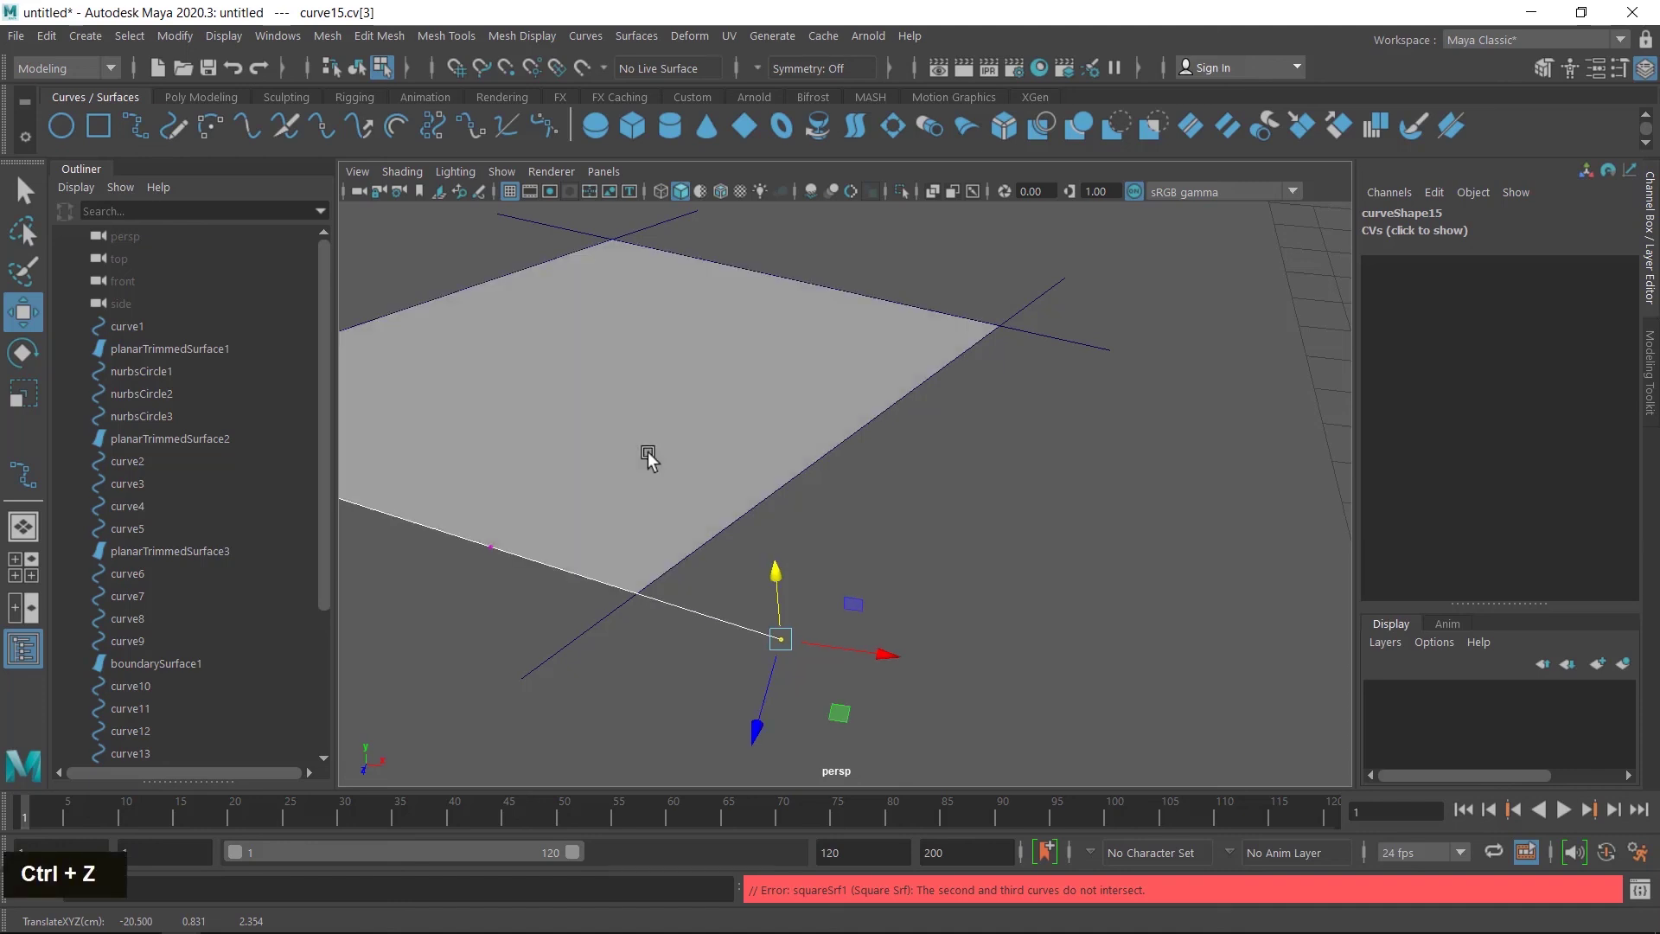
pyautogui.scroll(-3, 923, 541)
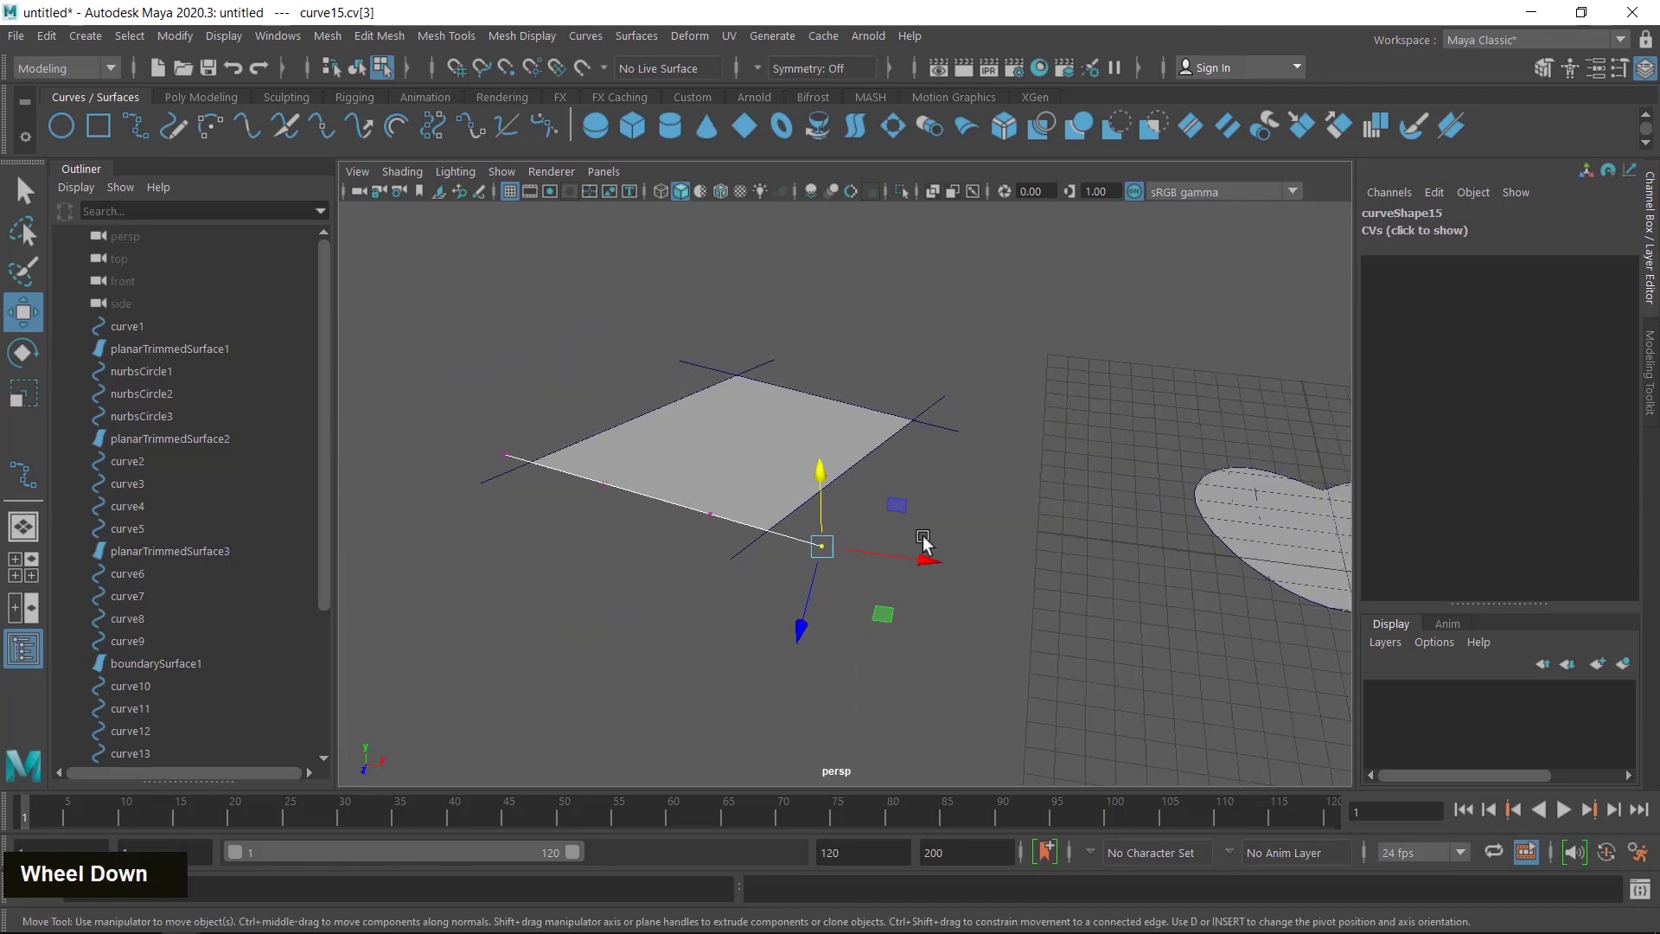
pyautogui.moveTo(954, 542)
pyautogui.keyDown('alt'); pyautogui.mouseDown()
pyautogui.moveTo(930, 559)
pyautogui.moveTo(960, 556)
pyautogui.mouseUp(); pyautogui.keyUp('alt')
pyautogui.keyDown('alt'); pyautogui.moveTo(960, 556); pyautogui.dragTo(713, 514, button='middle'); pyautogui.keyUp('alt')
pyautogui.scroll(-2, 806, 516)
pyautogui.scroll(-2, 713, 514)
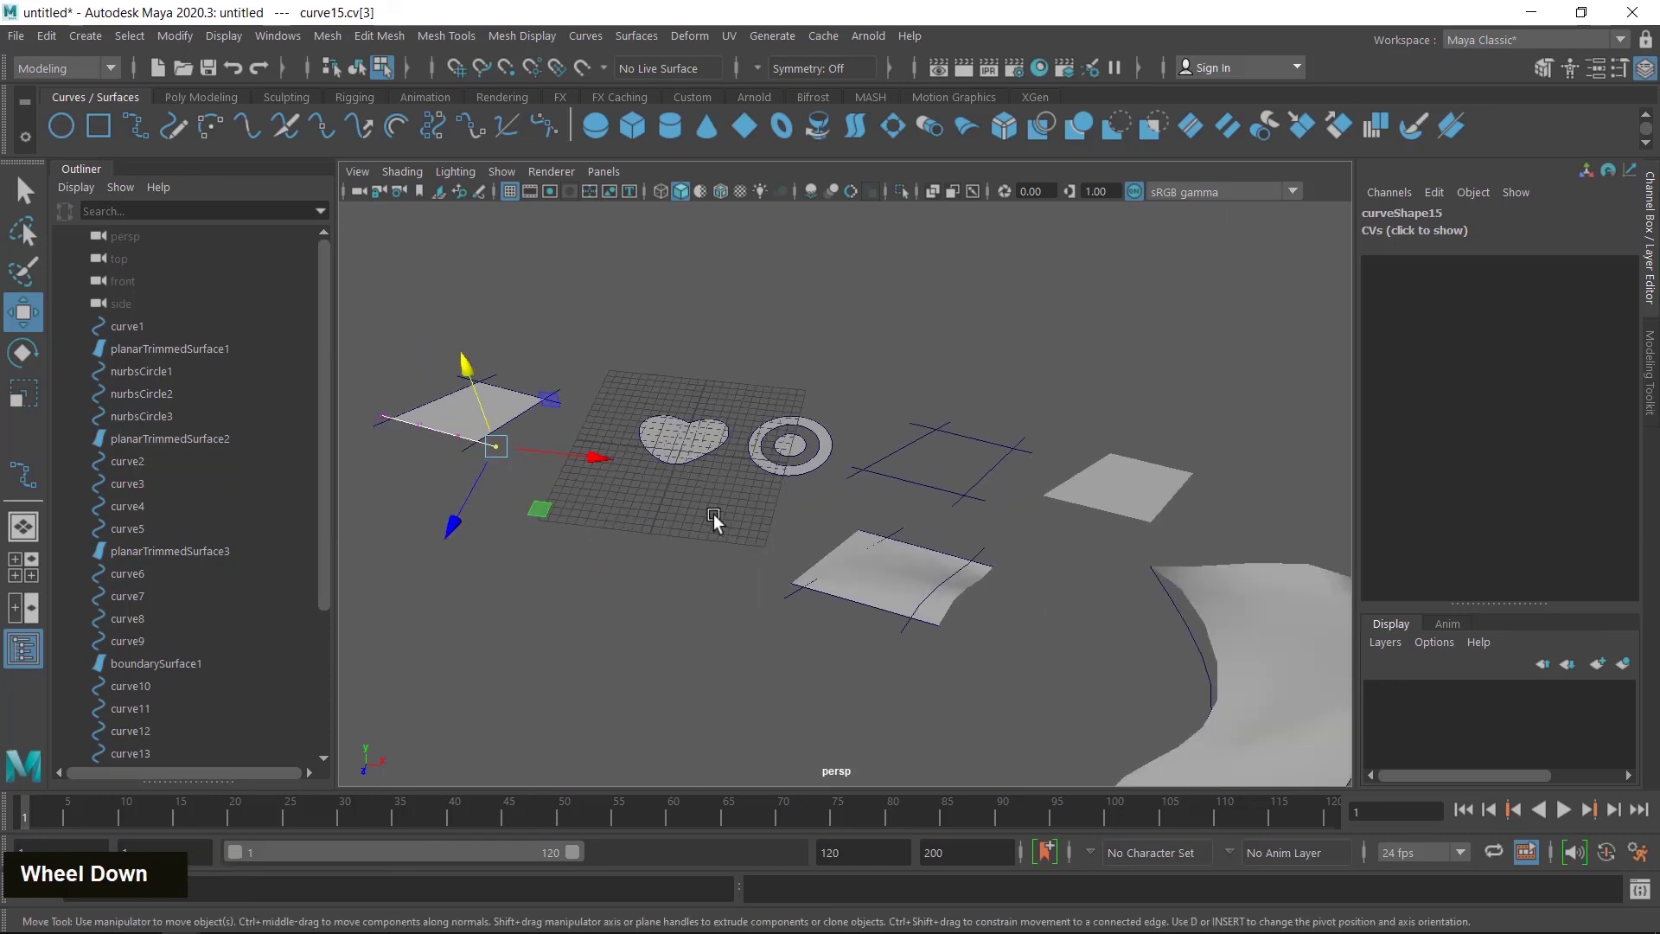